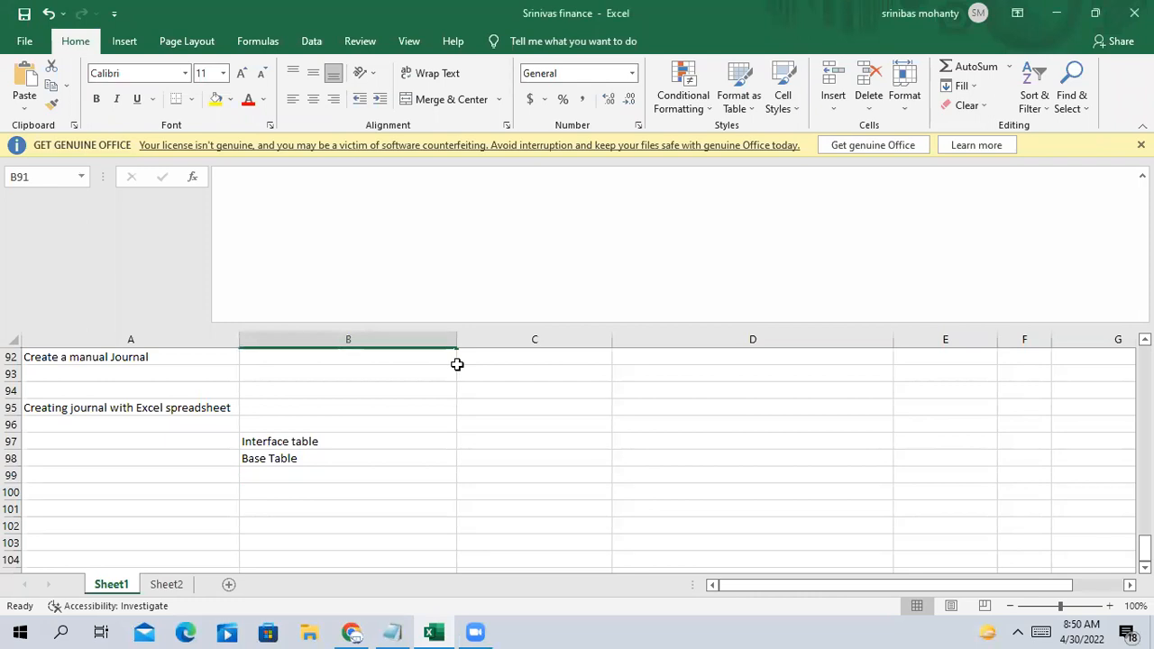
Select the journal note cell and save the Excel workbook
click(175, 410)
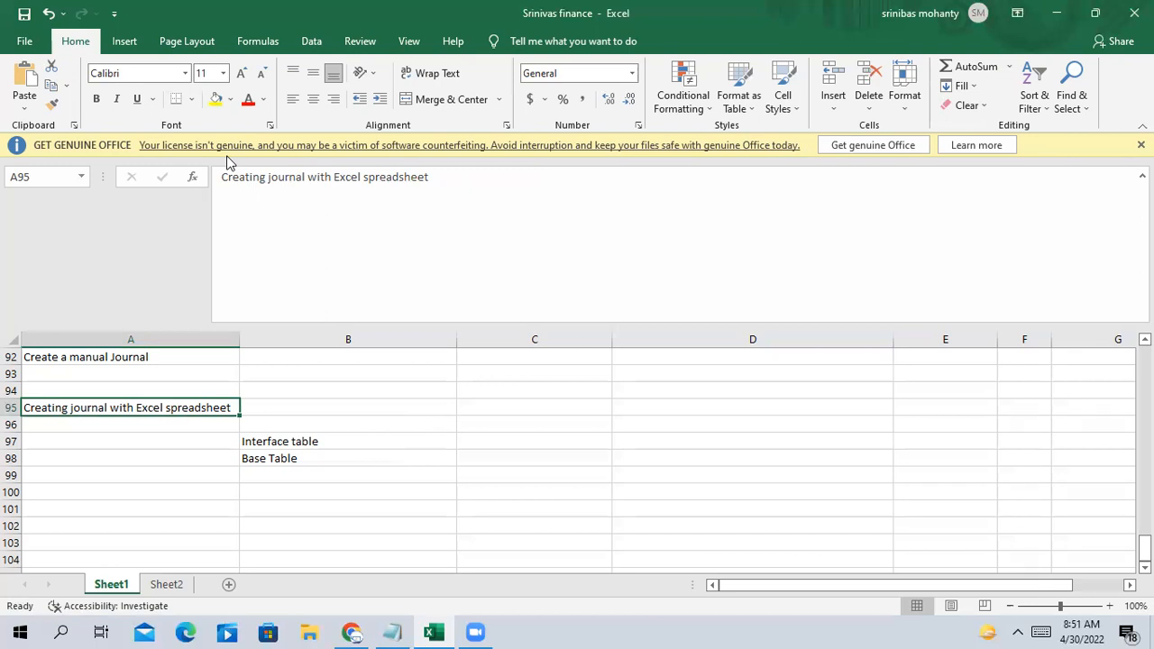
key(ctrl+s)
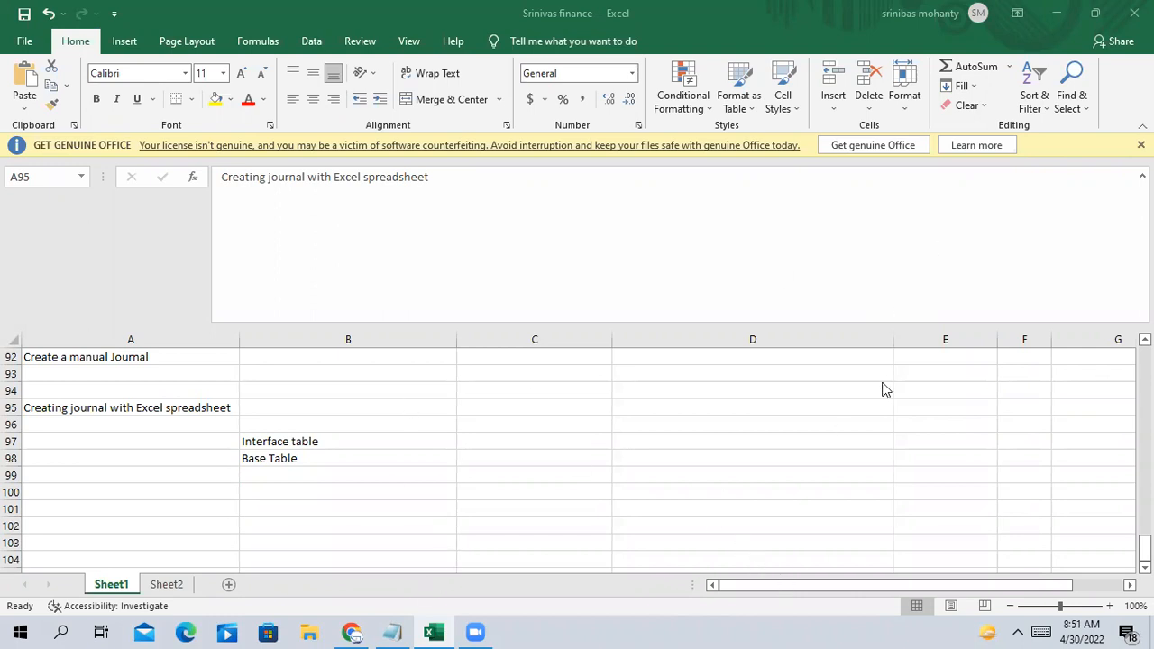
scroll(882, 370, down, 1)
scroll(882, 370, up, 1)
Enter the heading 'Conversion' in cell A101
click(127, 507)
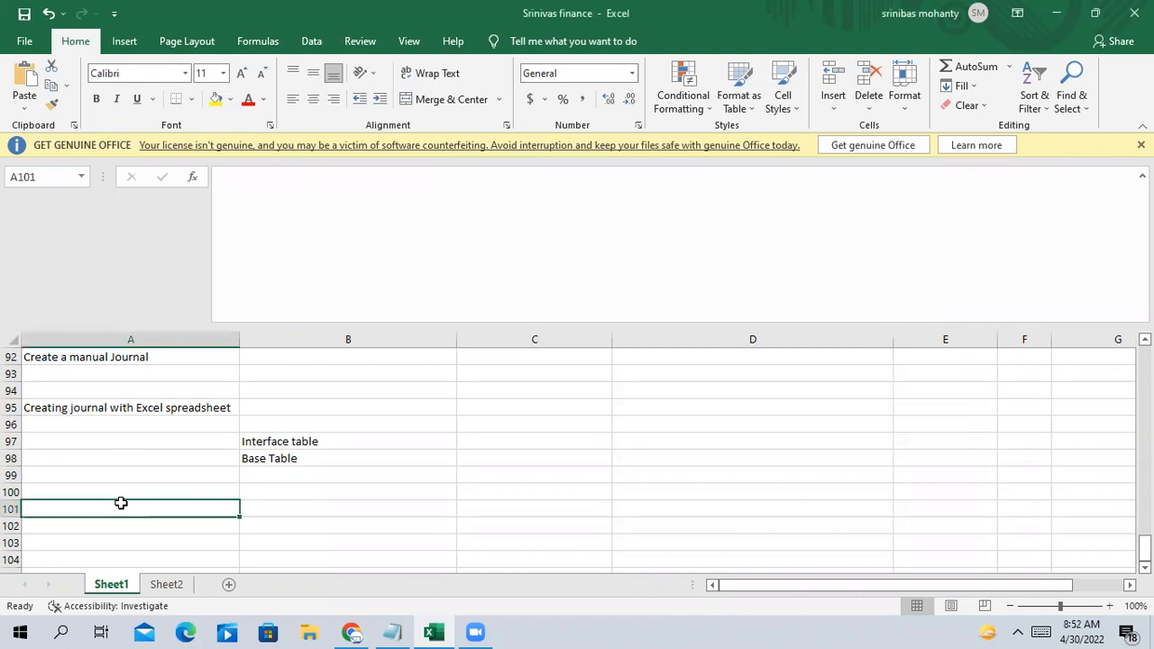
double_click(121, 504)
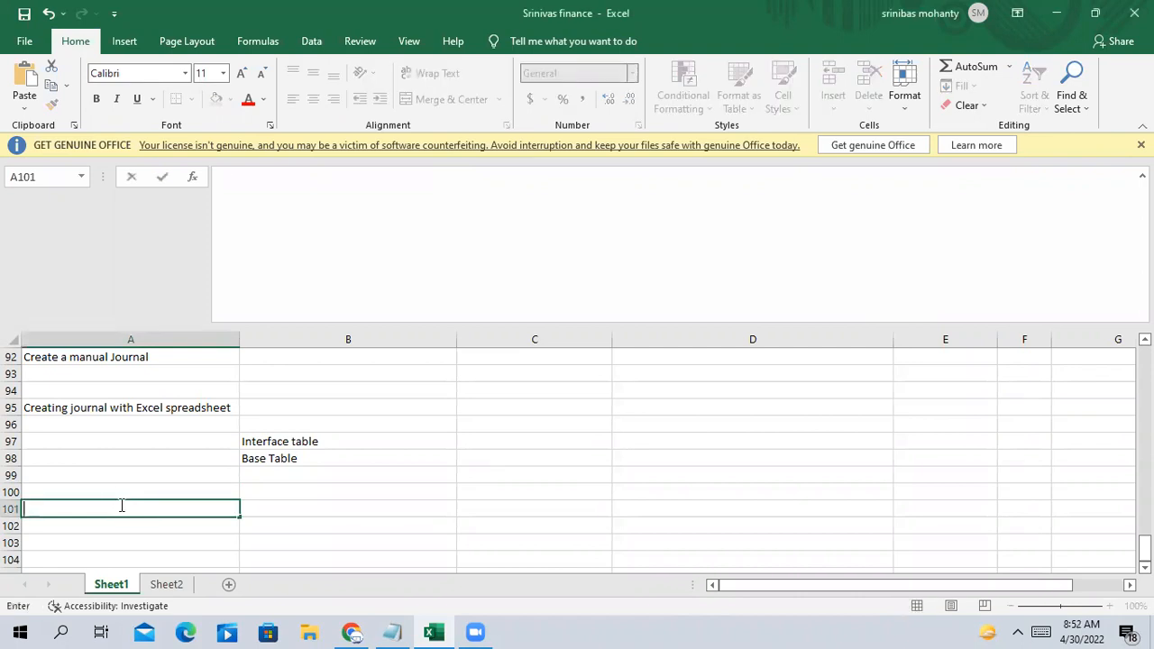
text(Conversion)
key(Tab)
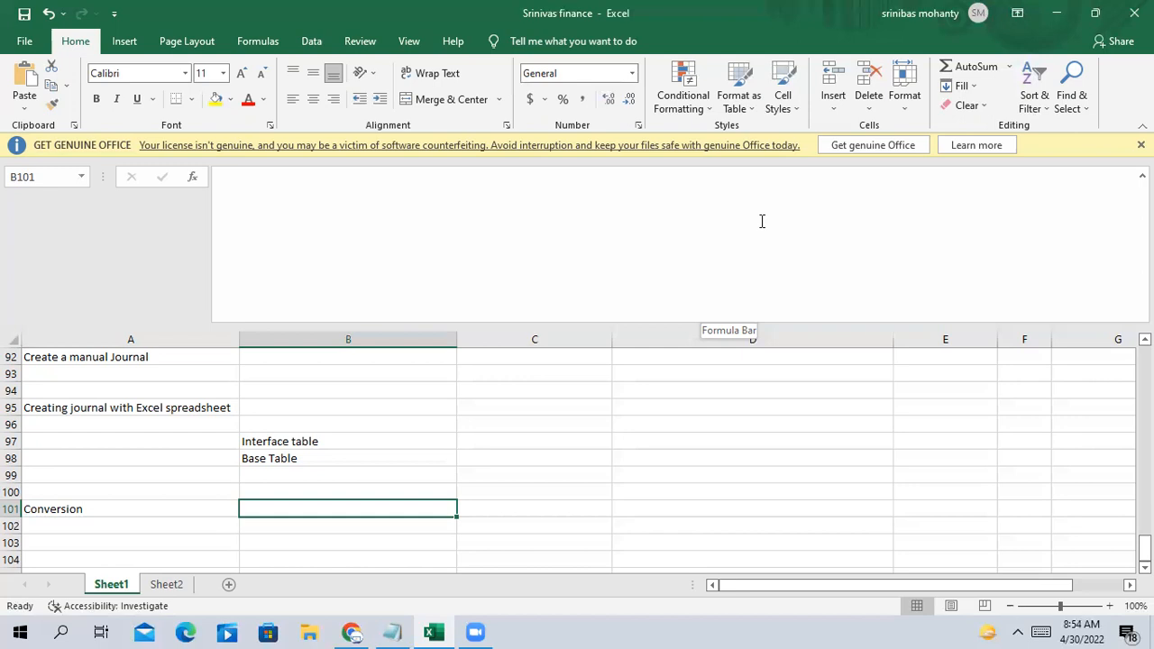
Go to Setup and Maintenance in Oracle and switch to the Financials offering
click(352, 632)
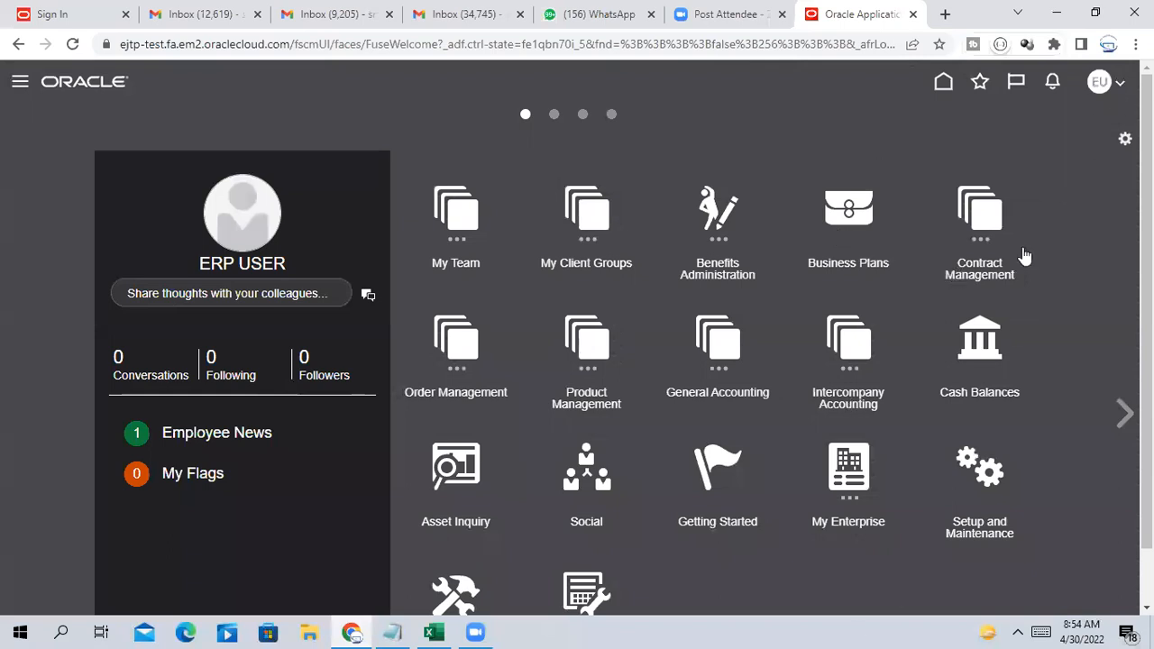
click(1119, 86)
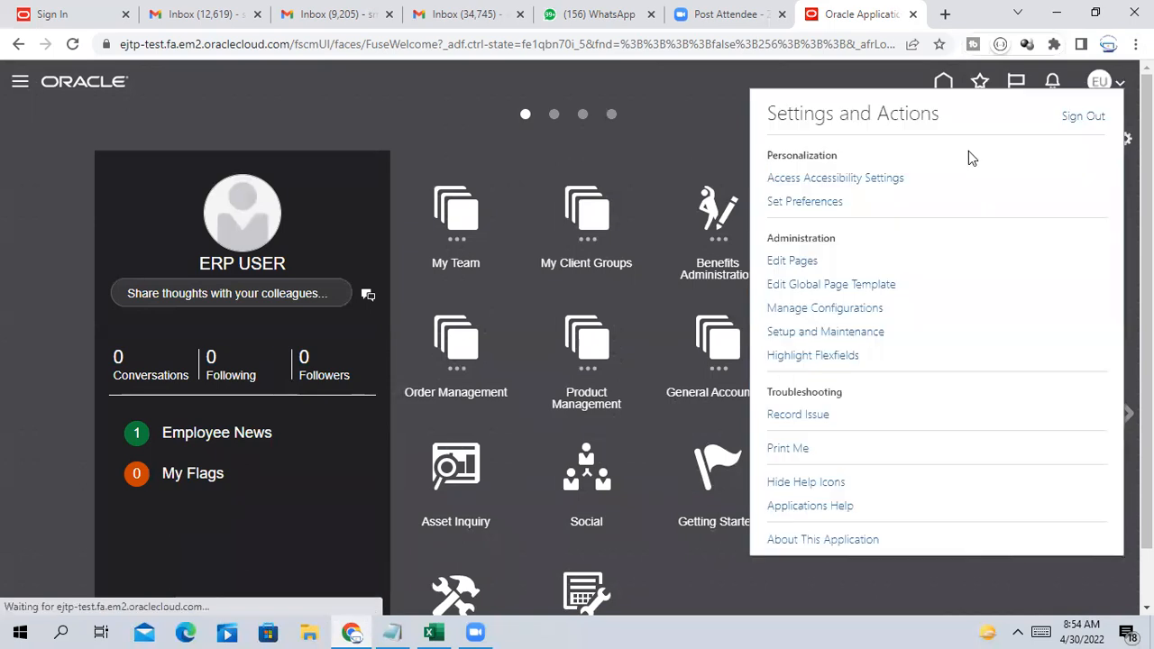
click(818, 331)
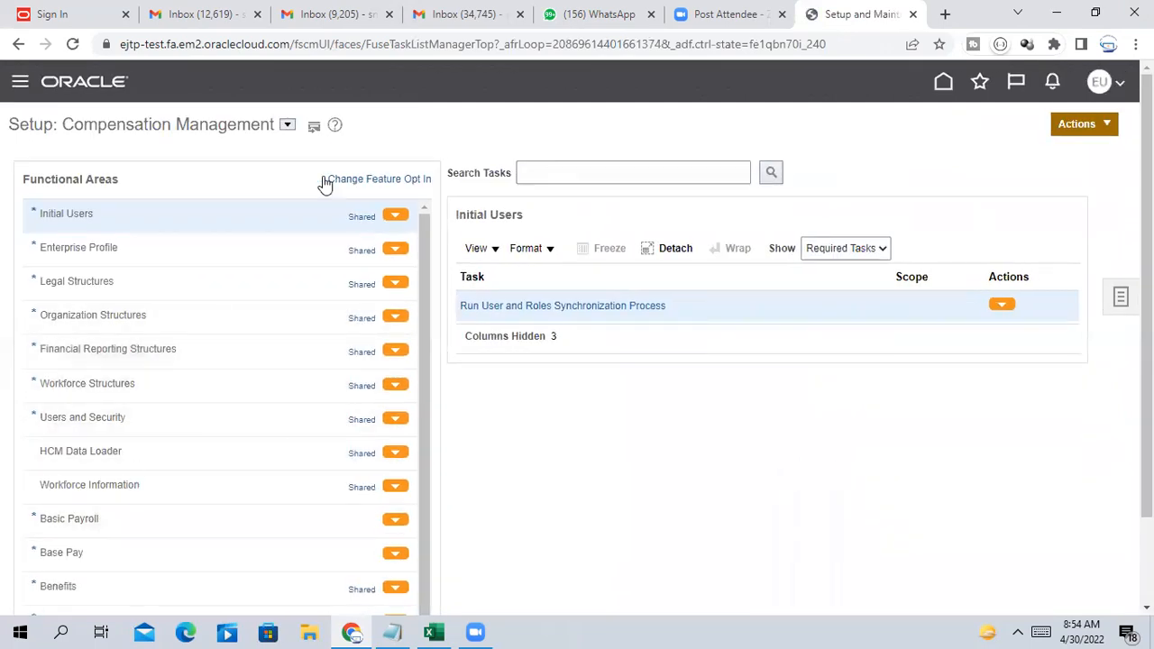
click(288, 126)
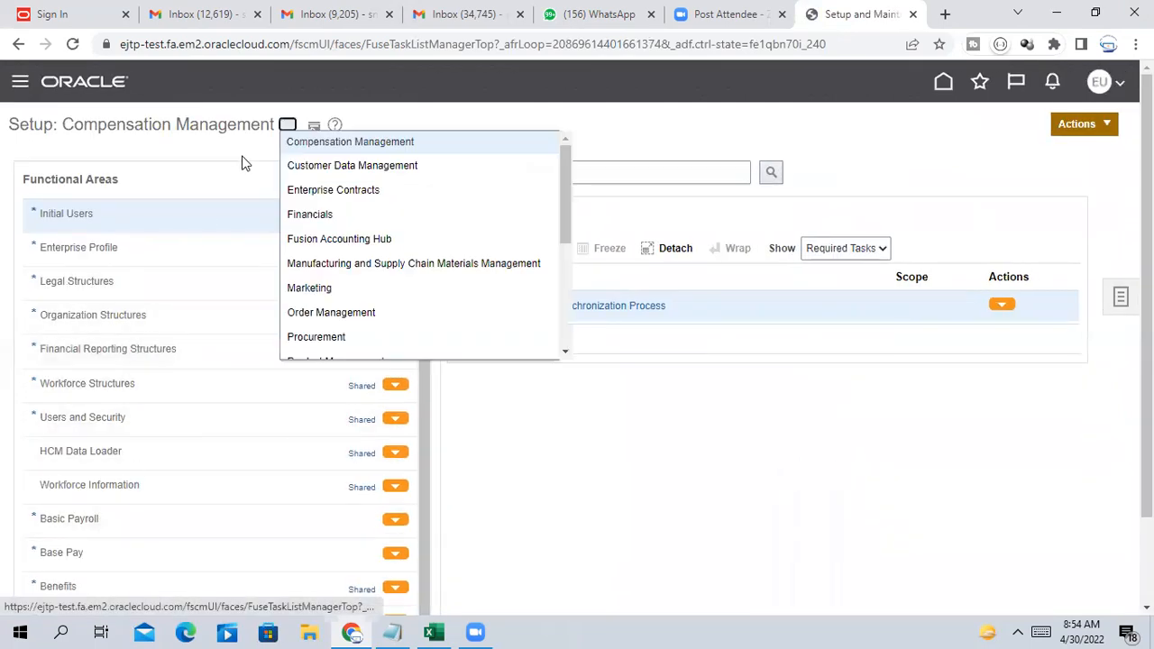
click(326, 218)
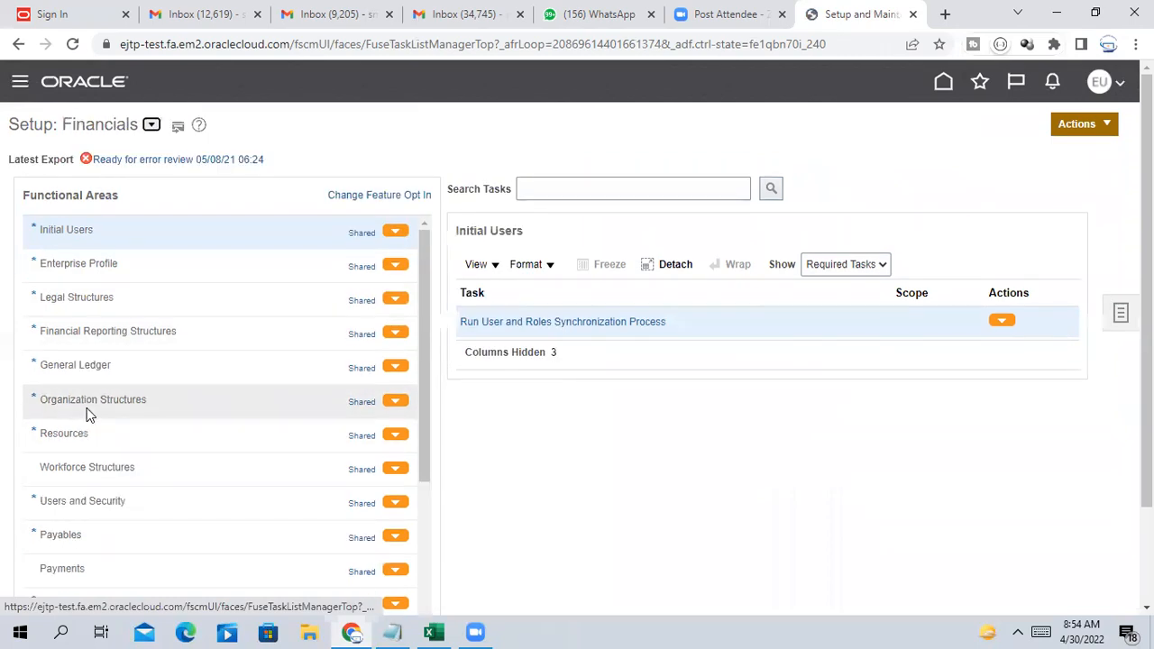
Search setup tasks for 'Manage Accounting' and launch Manage Accounting Methods for Payables
click(101, 365)
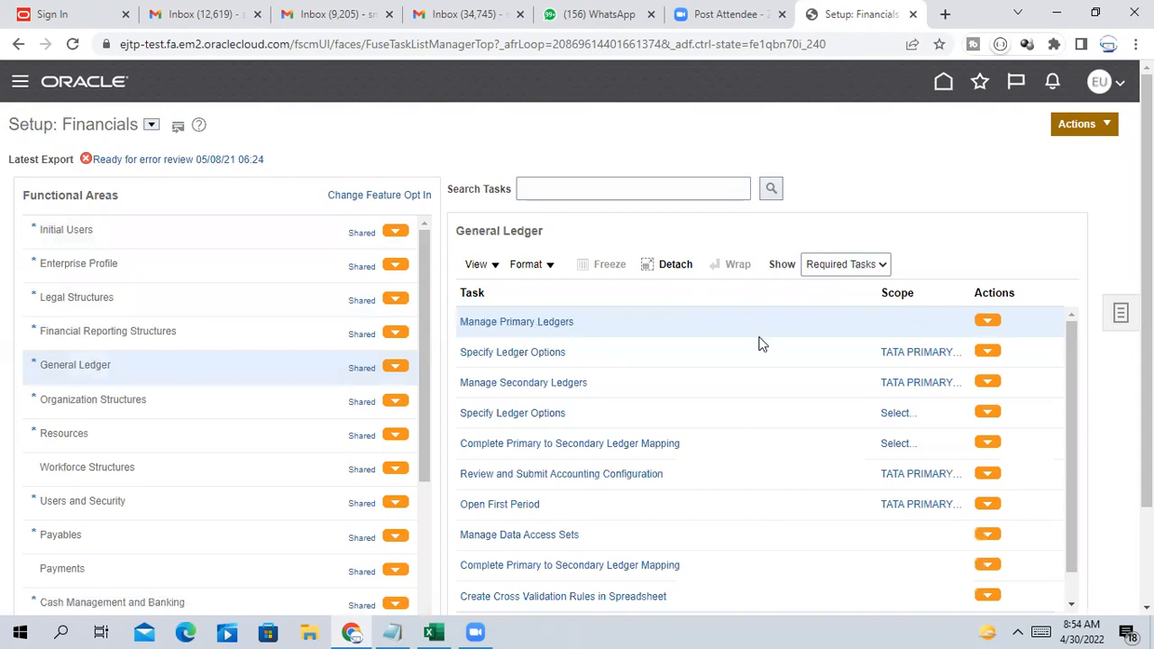
click(633, 188)
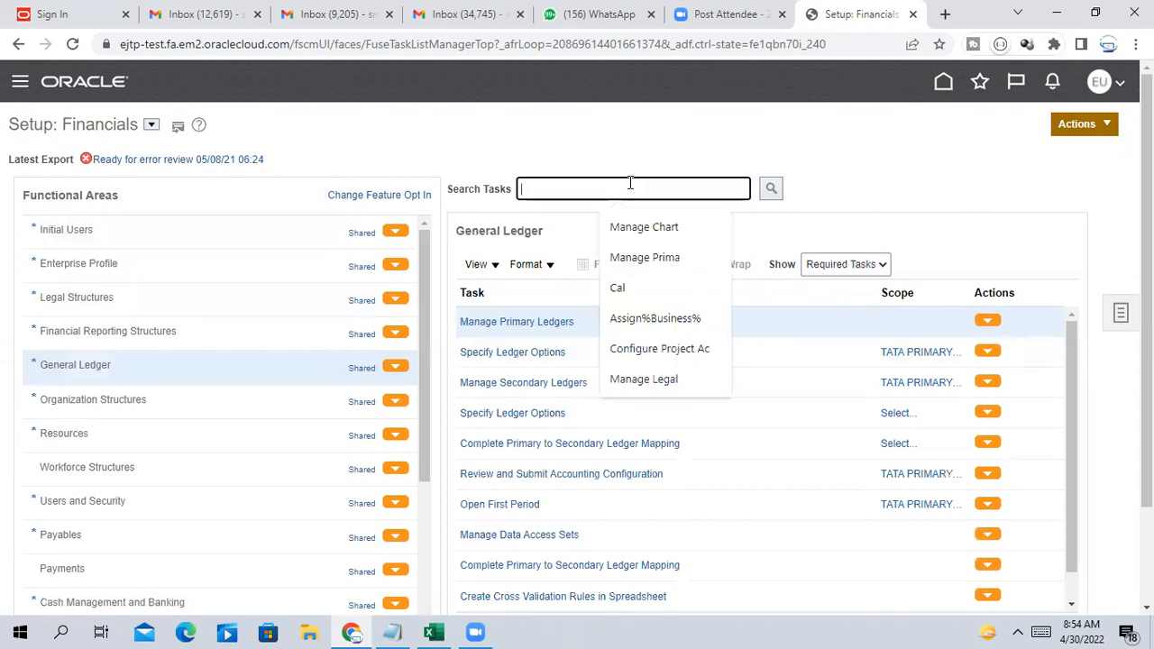
text(Mana)
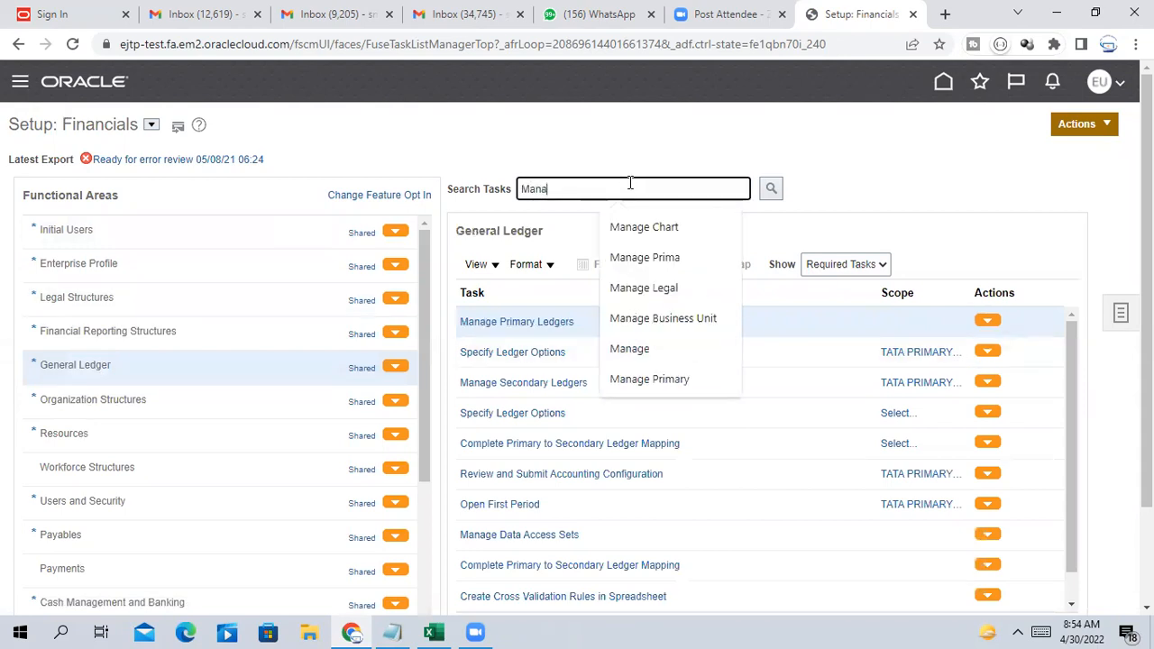
text(ge Accounting)
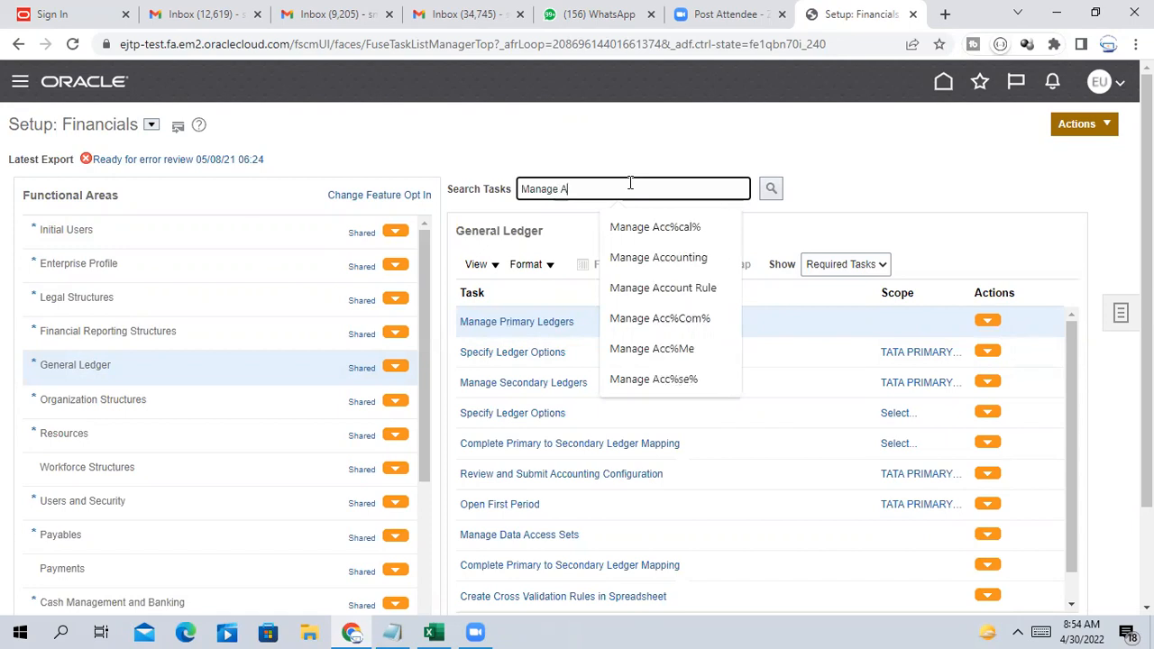
click(695, 258)
click(772, 189)
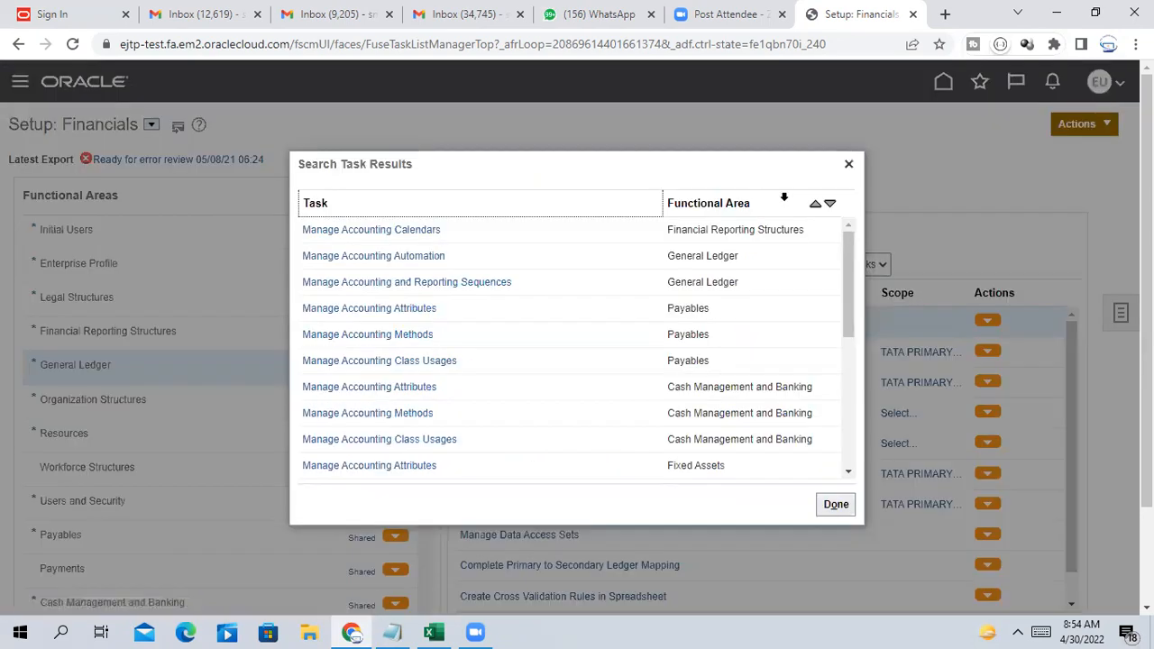
click(389, 335)
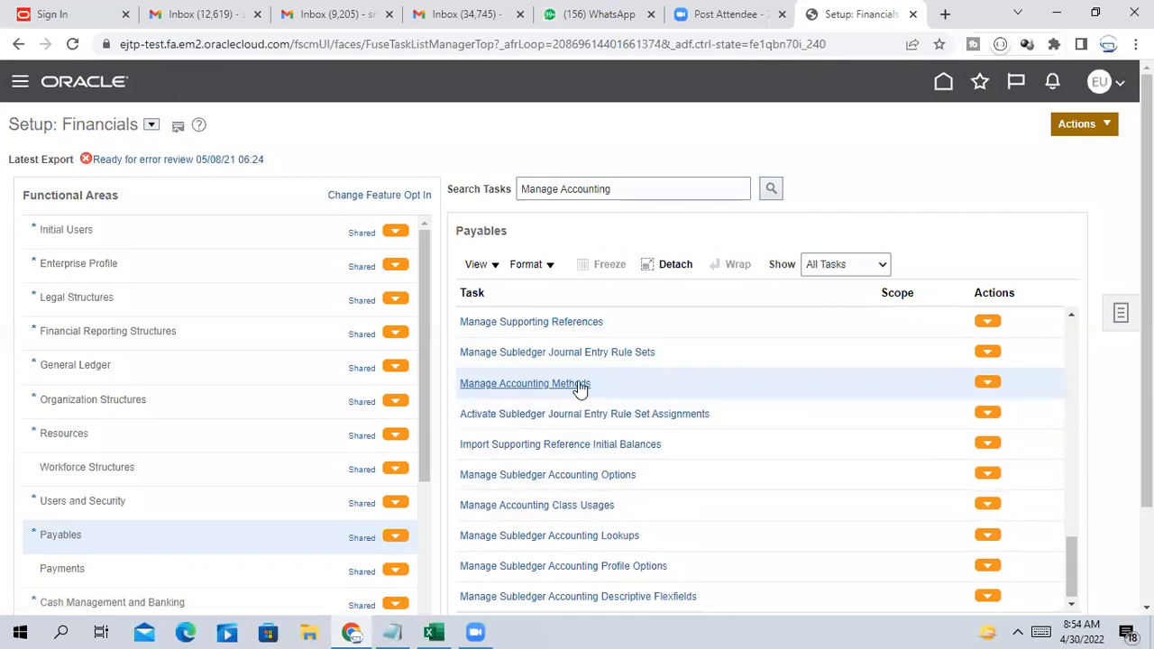
click(577, 382)
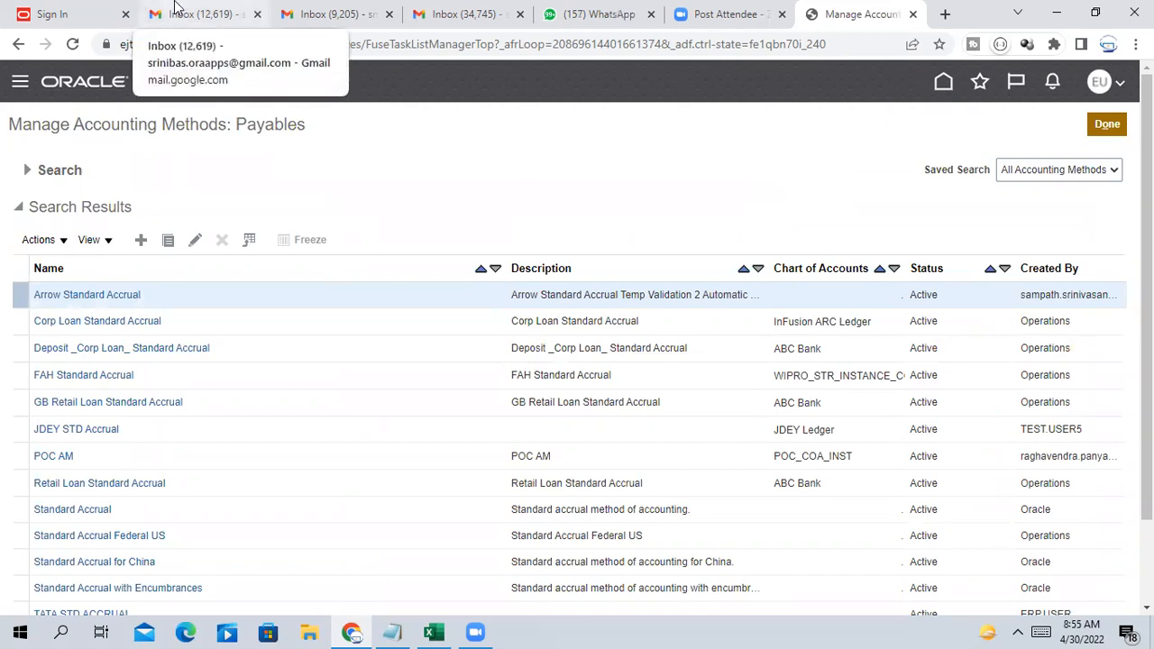
Search accounting methods by name 'tata' and open TATA STD ACCRUAL for editing
click(30, 171)
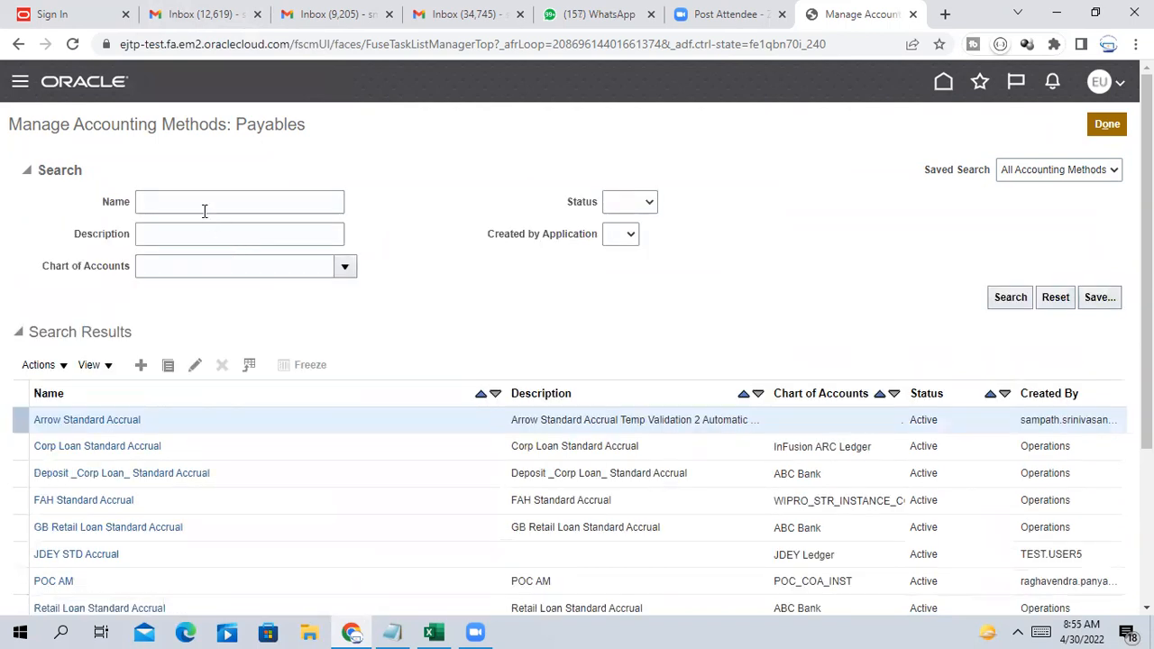
click(195, 201)
text(tata)
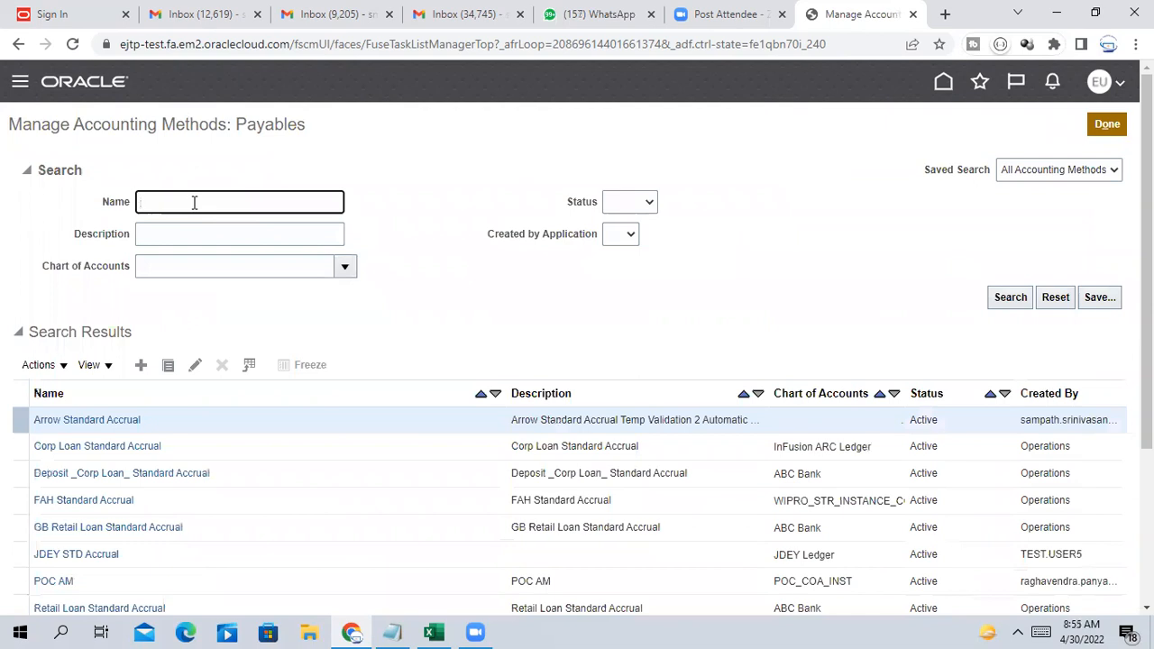
text(ATA)
click(1015, 305)
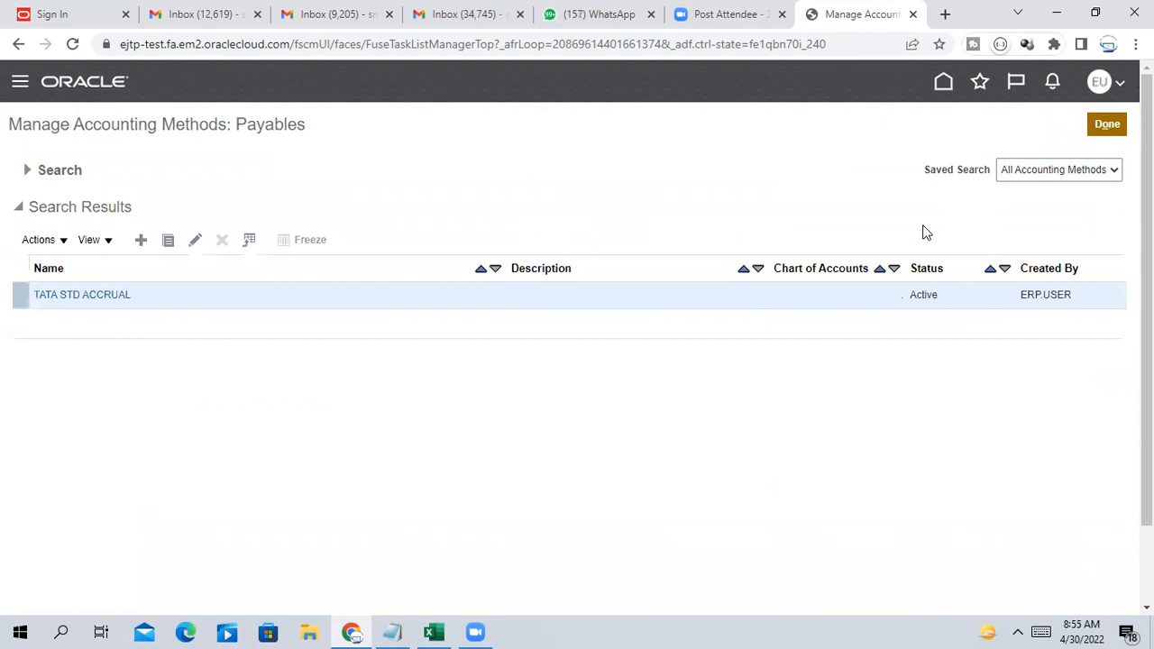
click(108, 298)
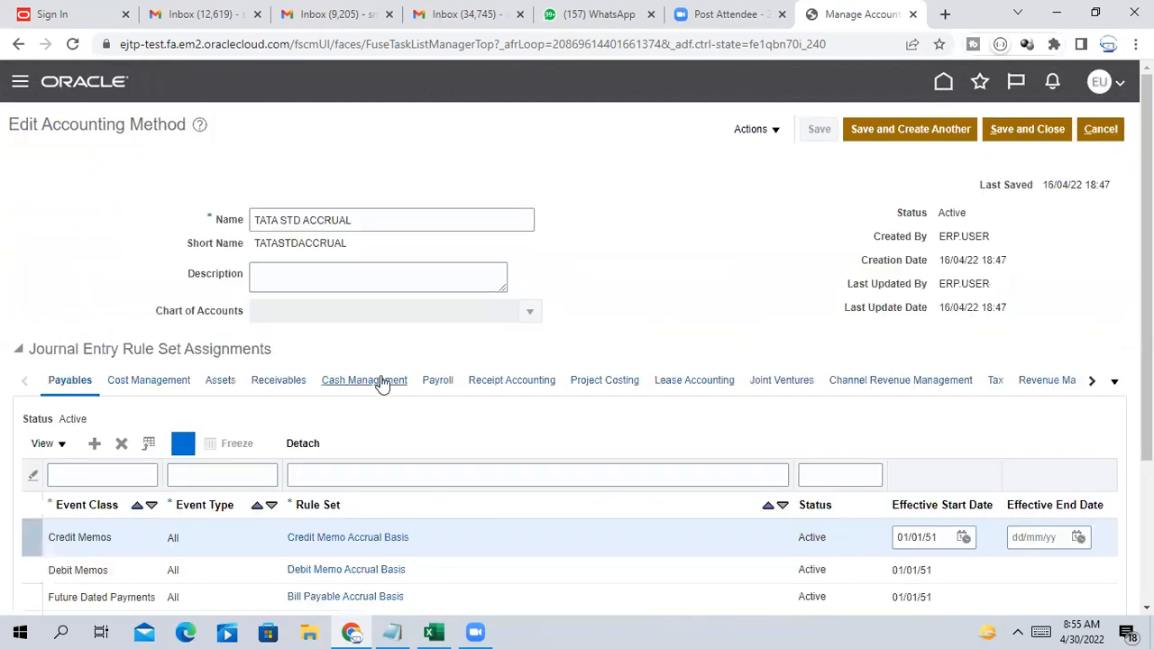
scroll(382, 383, down, 2)
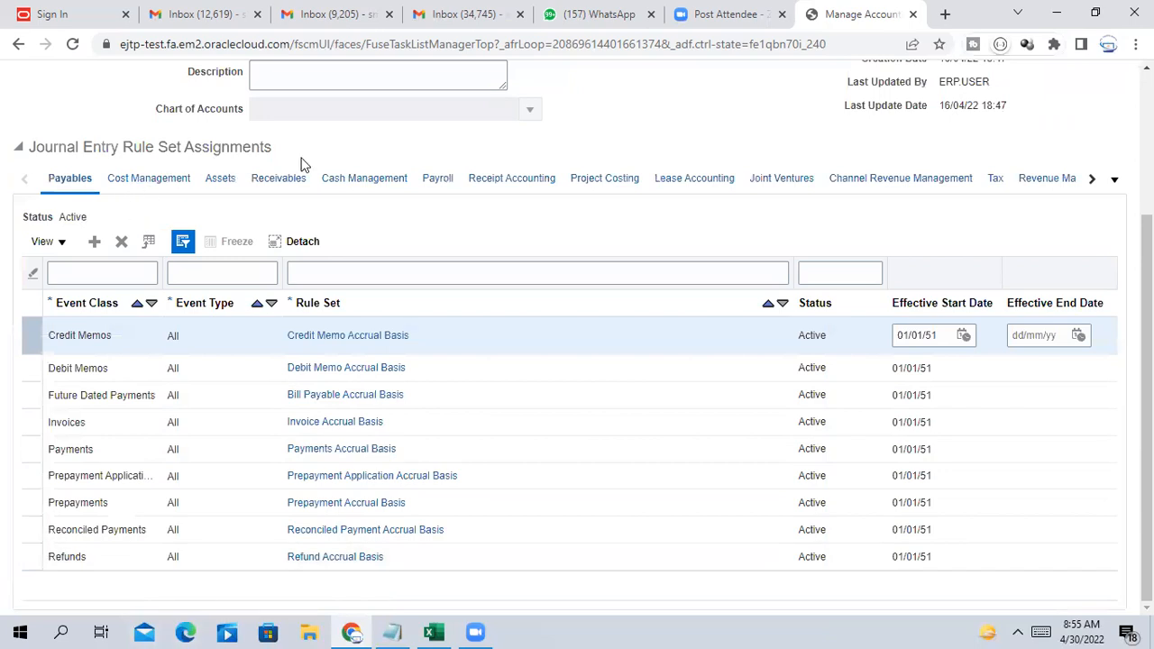
scroll(117, 385, up, 1)
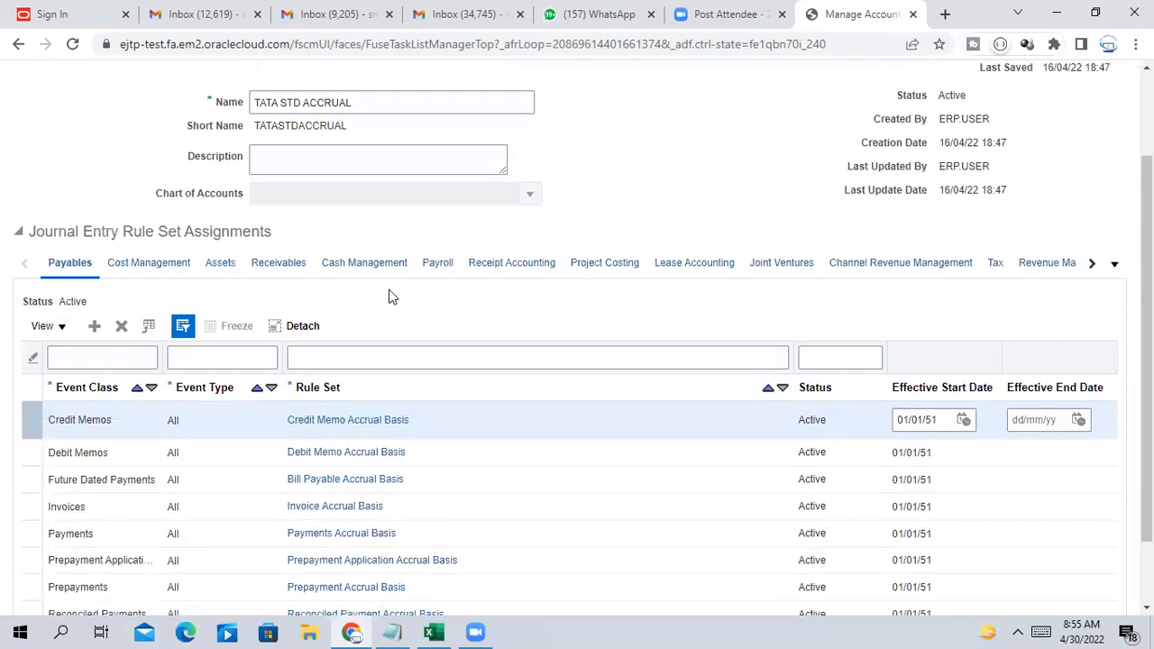
scroll(520, 326, up, 2)
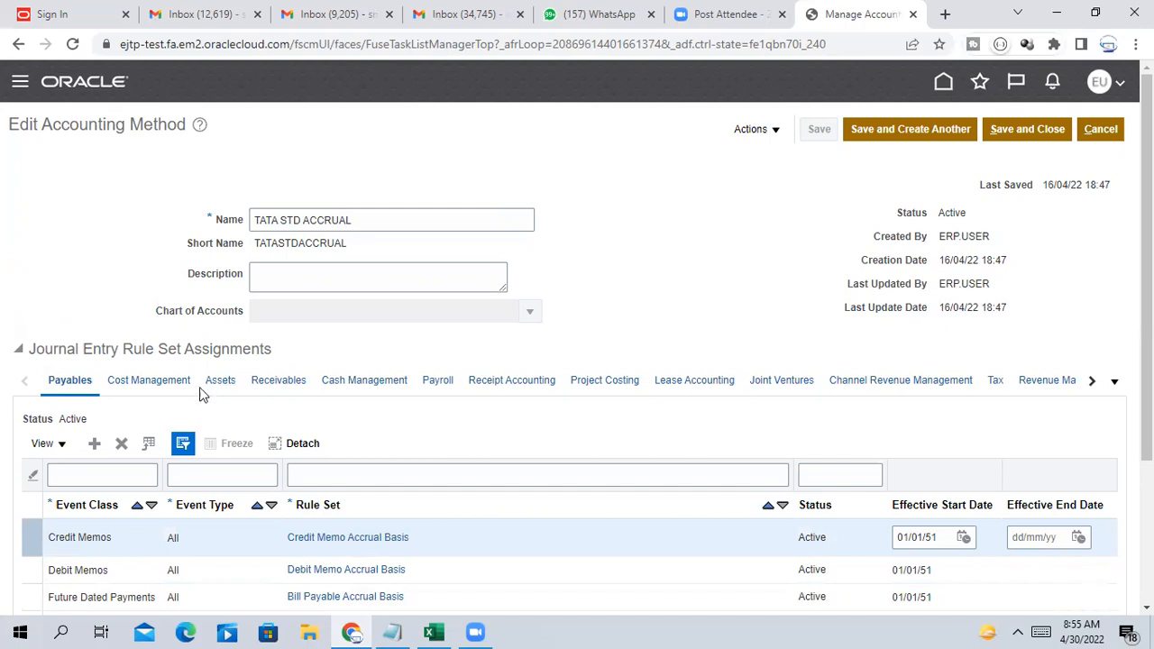
scroll(170, 352, down, 1)
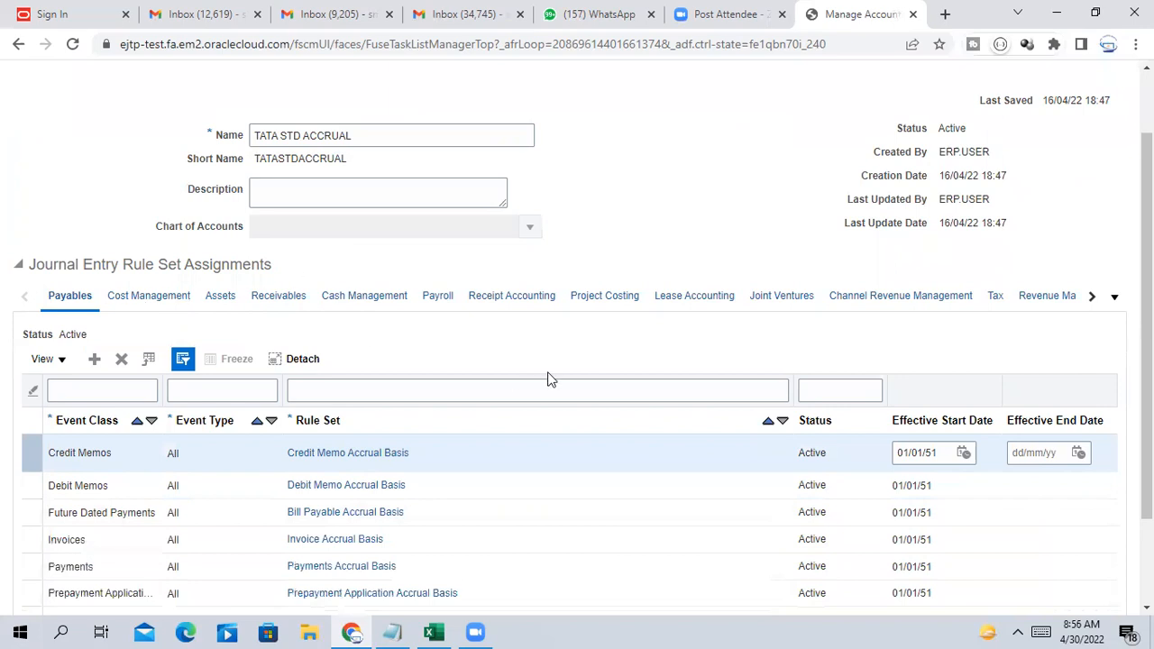
scroll(549, 379, up, 1)
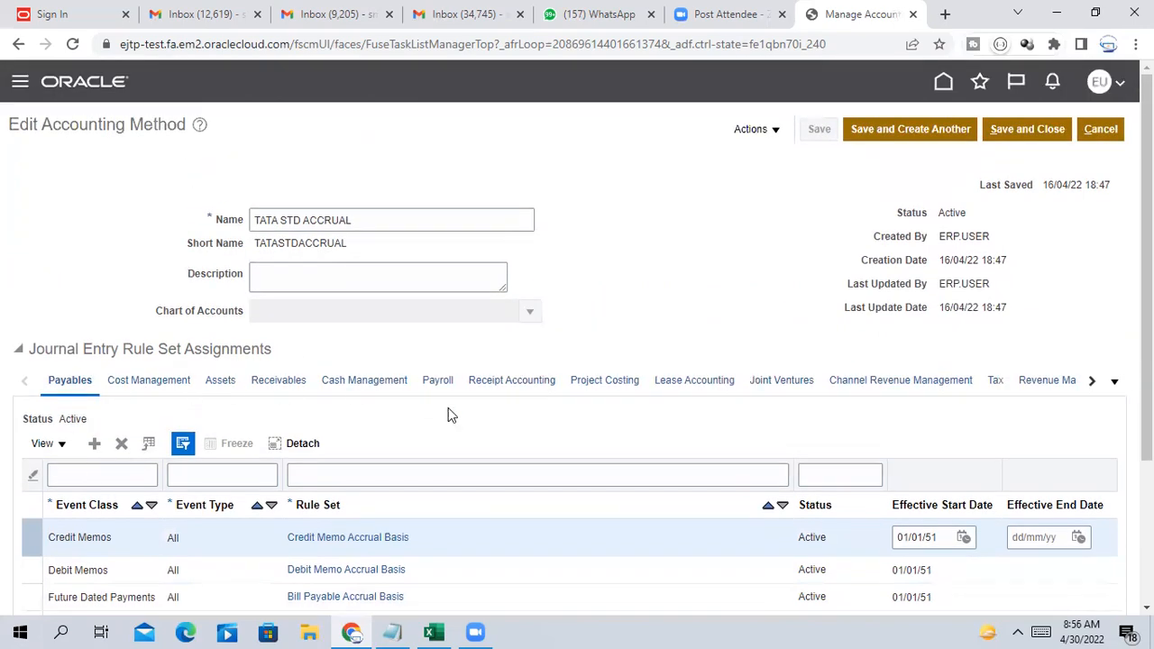
scroll(373, 387, down, 1)
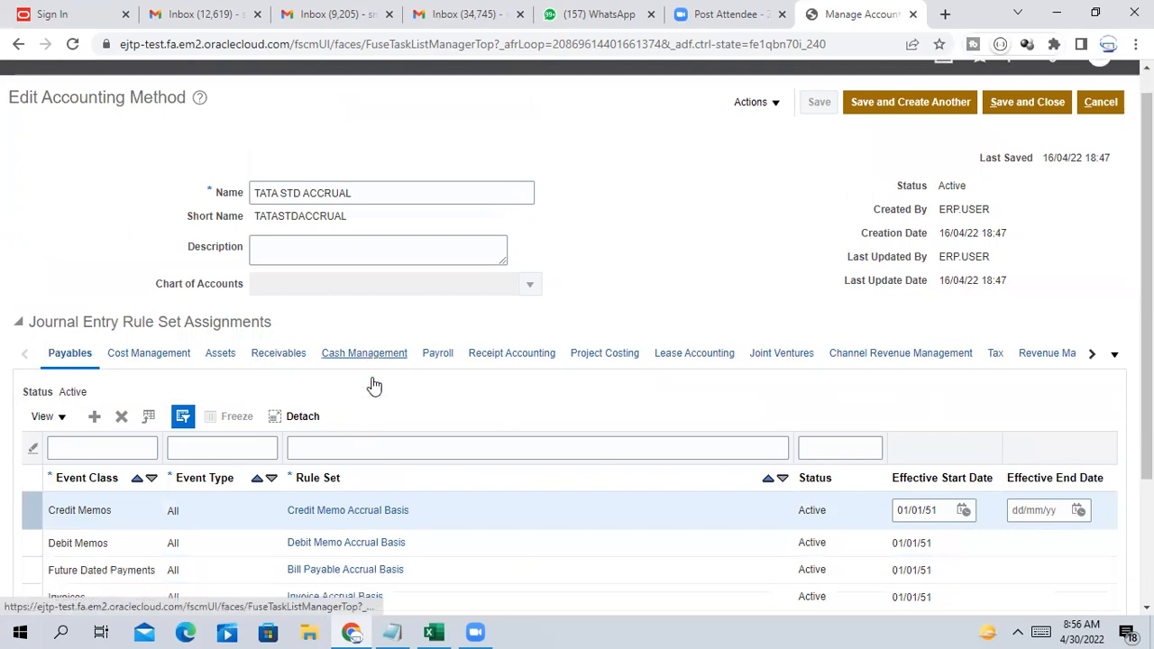
scroll(121, 451, down, 1)
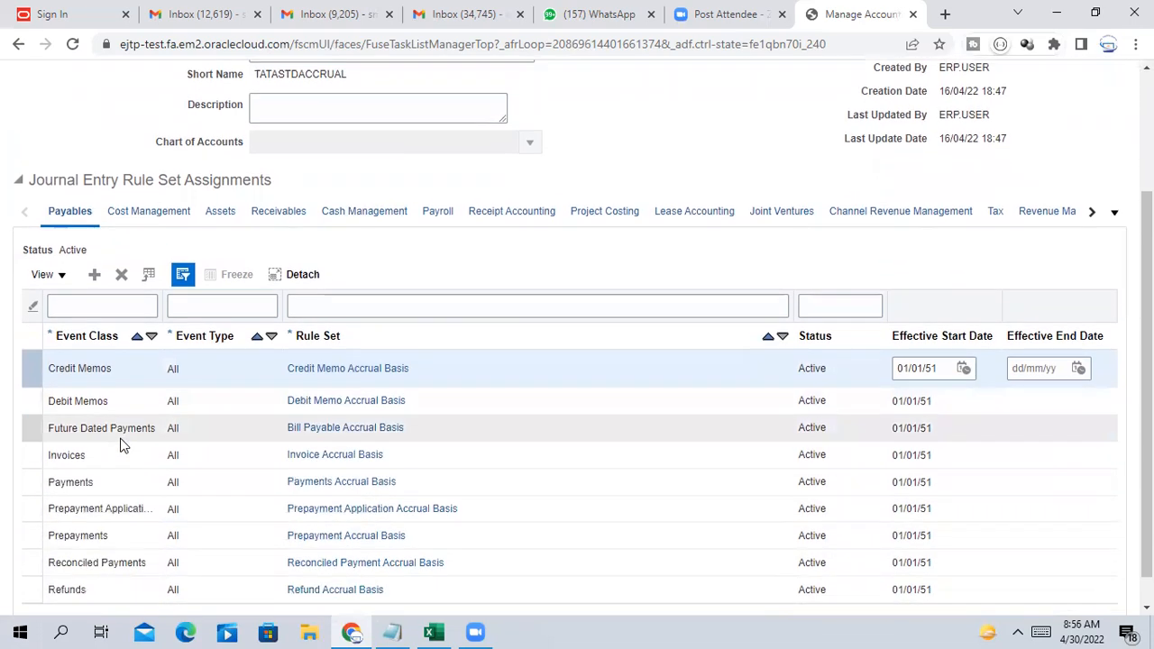
scroll(121, 445, up, 2)
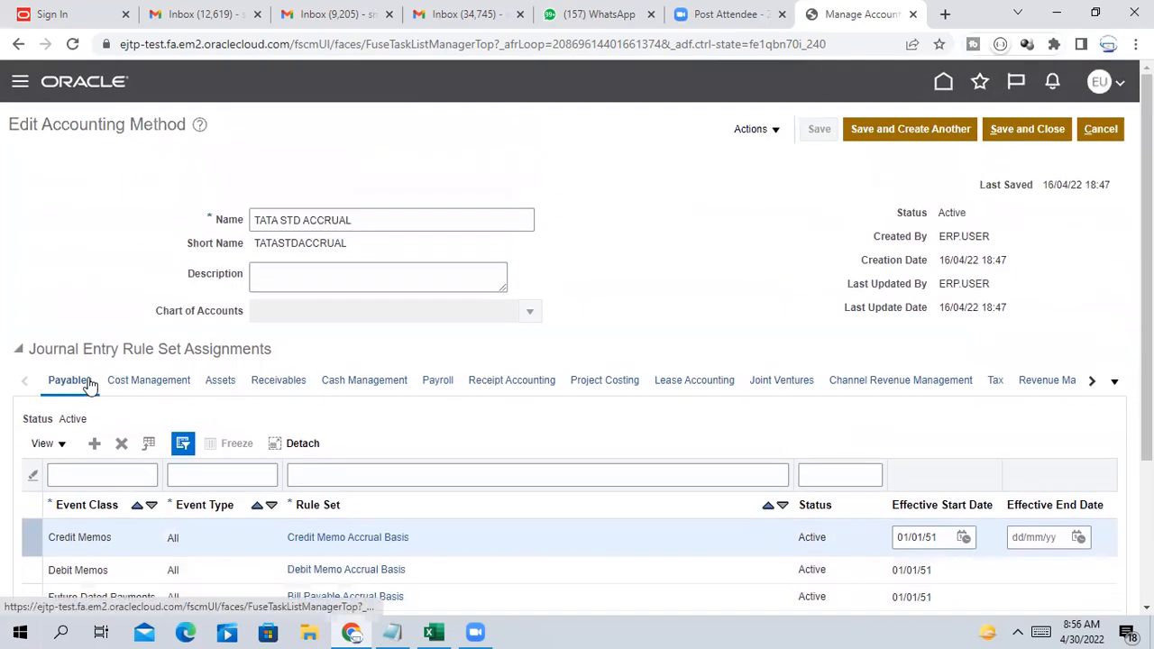
scroll(90, 384, down, 2)
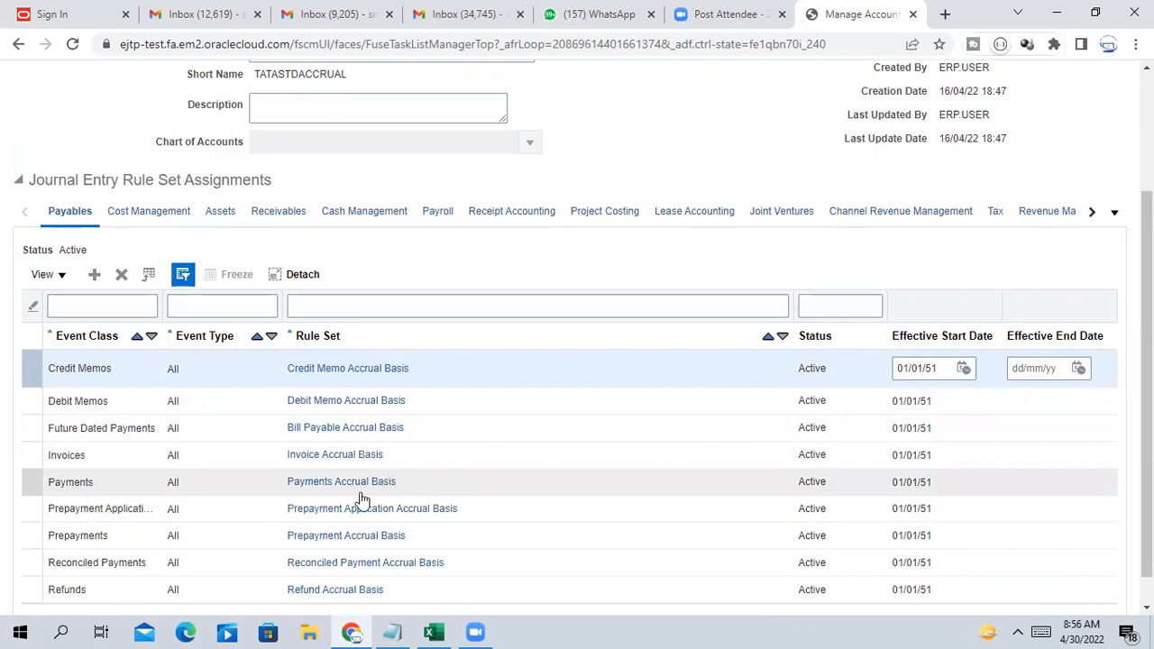
scroll(358, 497, up, 1)
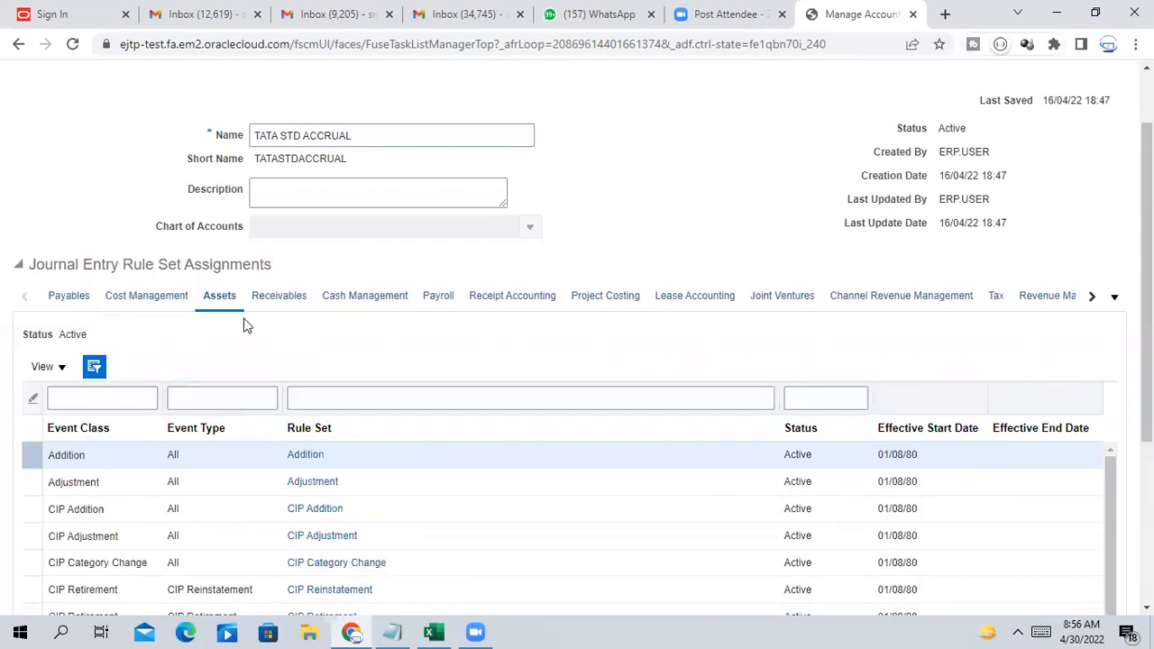
Review the Receivables rule set assignments, then cancel and close without saving
scroll(223, 428, down, 2)
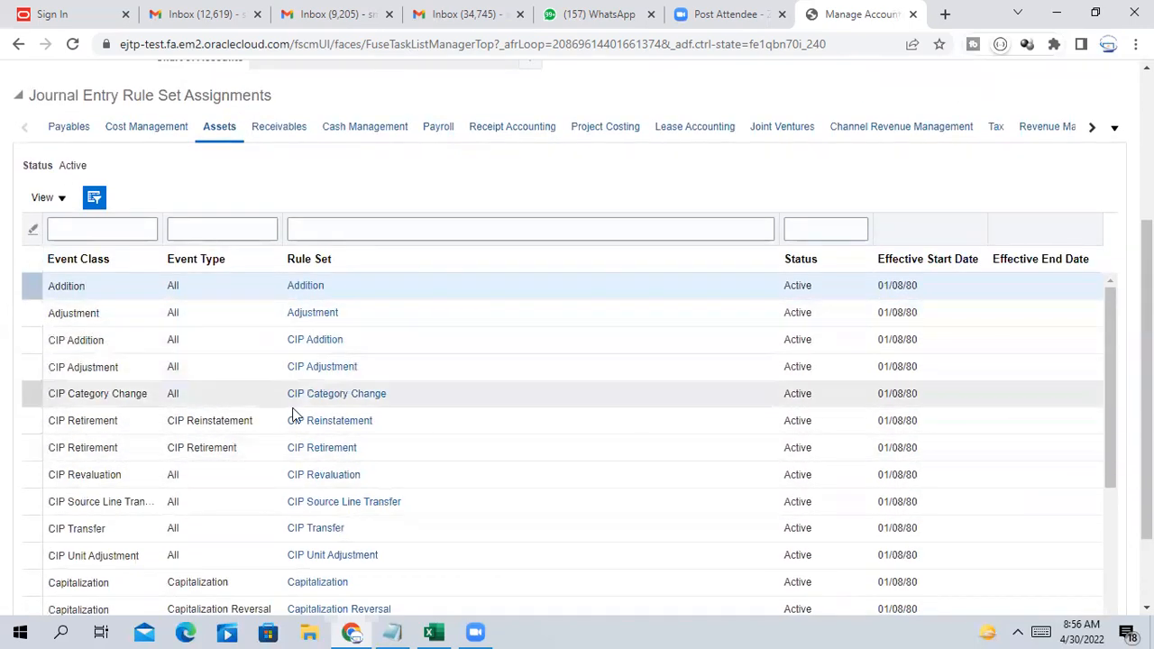
scroll(311, 473, up, 3)
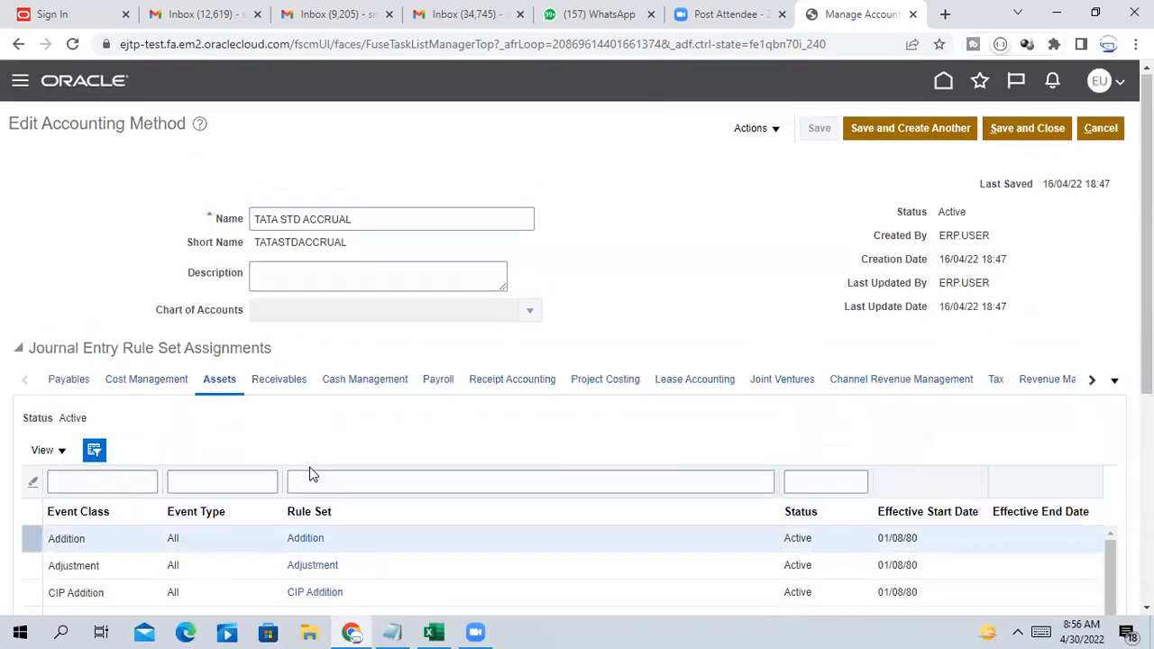
click(306, 388)
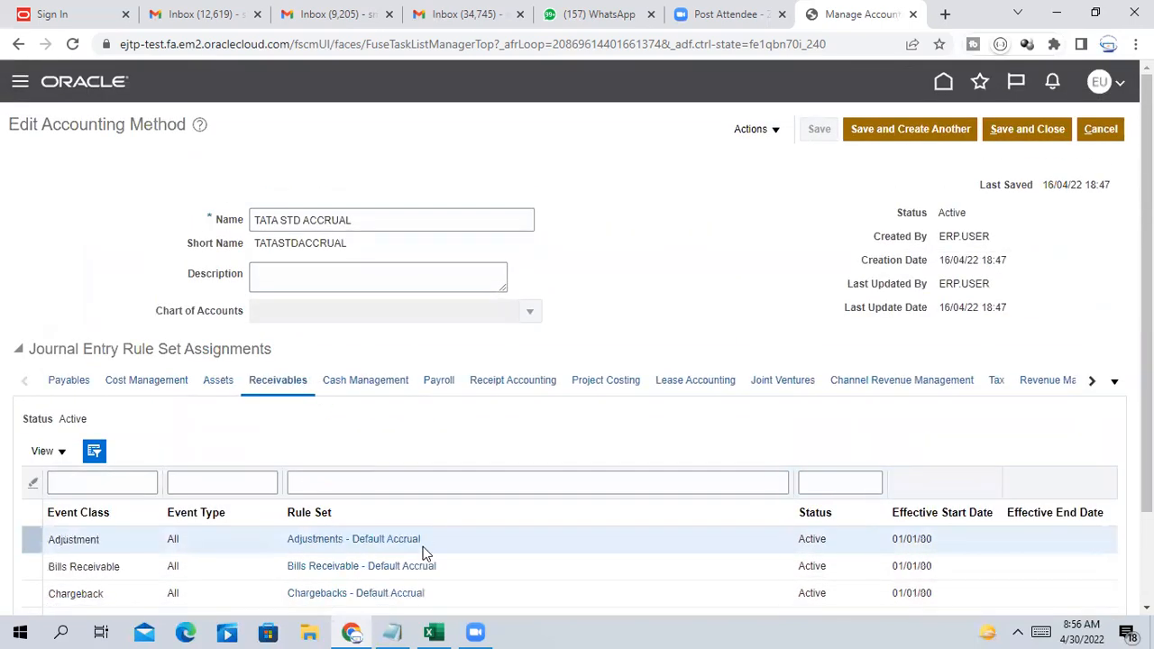
scroll(415, 541, down, 1)
scroll(404, 532, up, 1)
scroll(294, 310, down, 1)
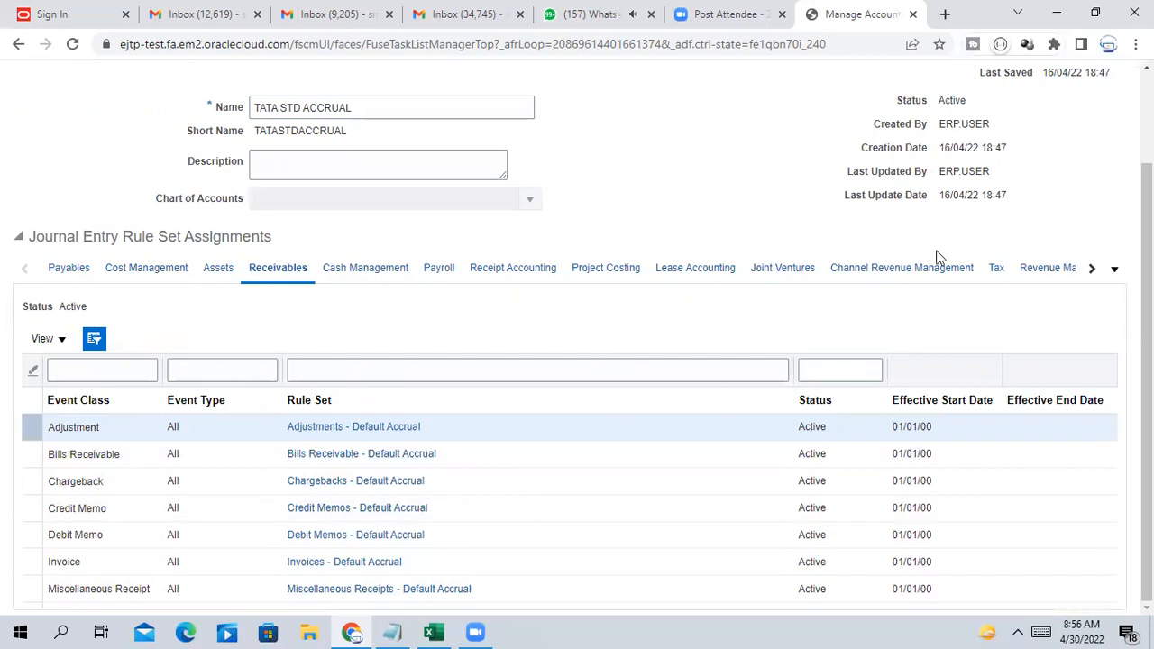
scroll(899, 381, up, 1)
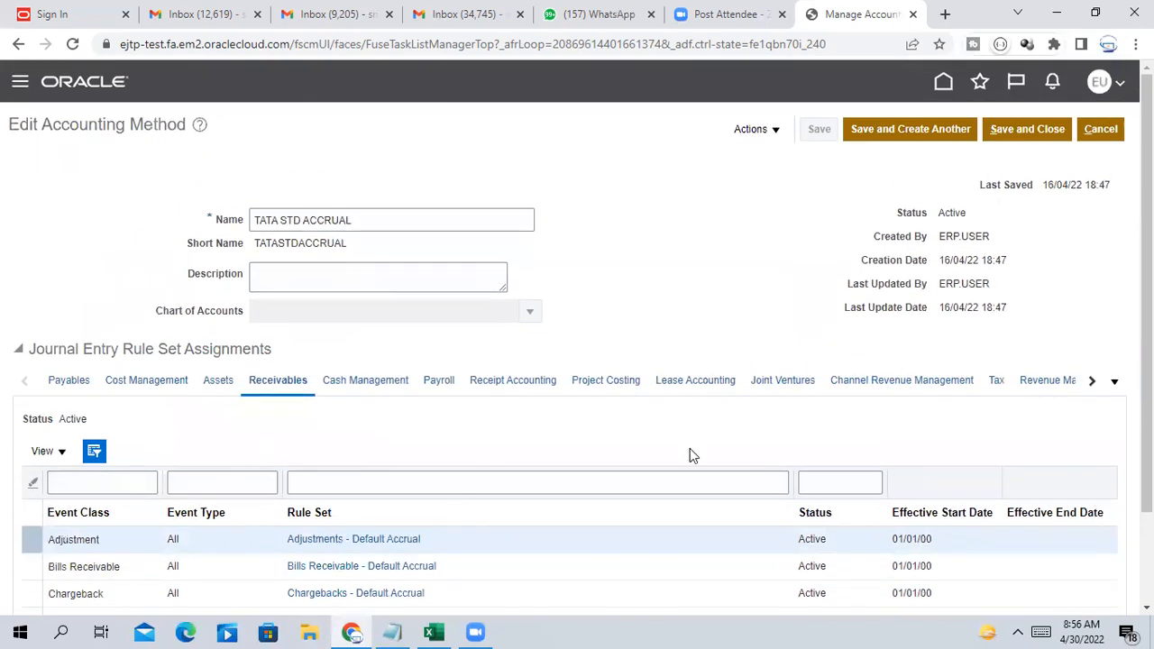
scroll(699, 419, down, 1)
scroll(699, 419, up, 1)
click(1113, 128)
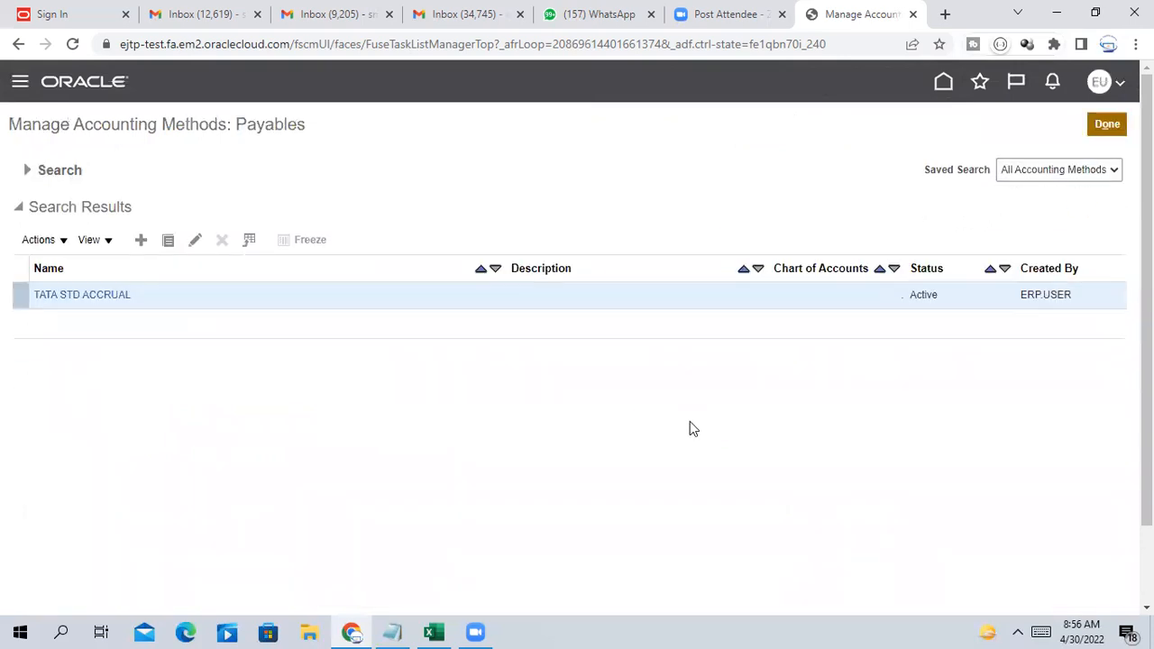
click(1112, 127)
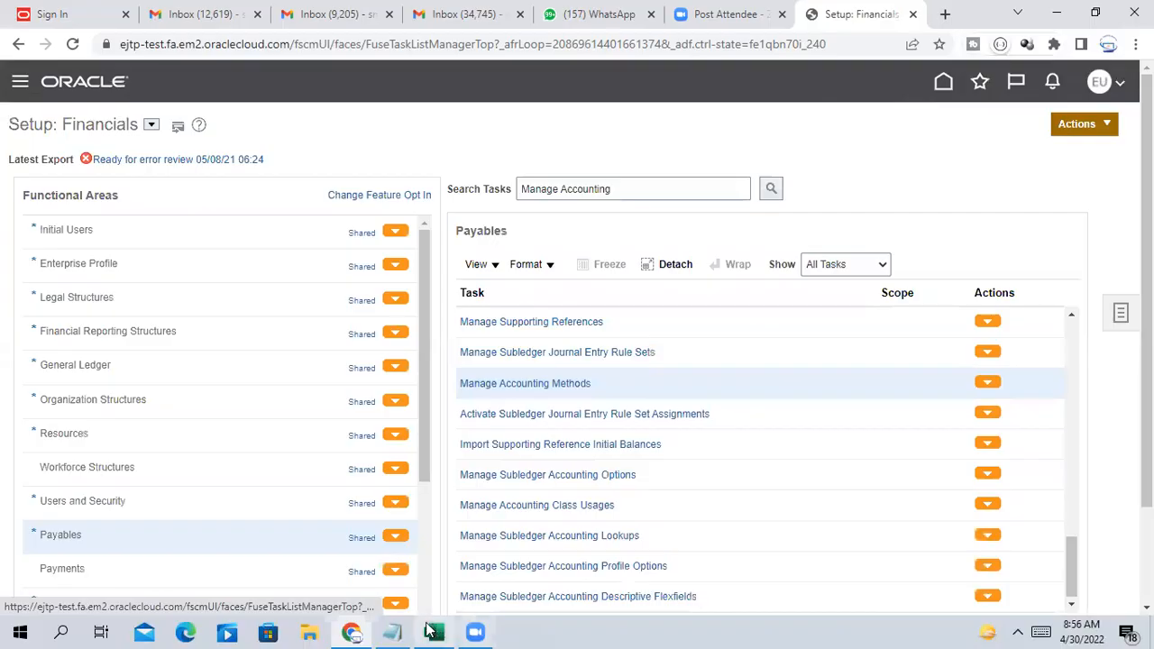
In Excel, enter 'Creating a journal in Foreign Currency' in cell B101
click(431, 632)
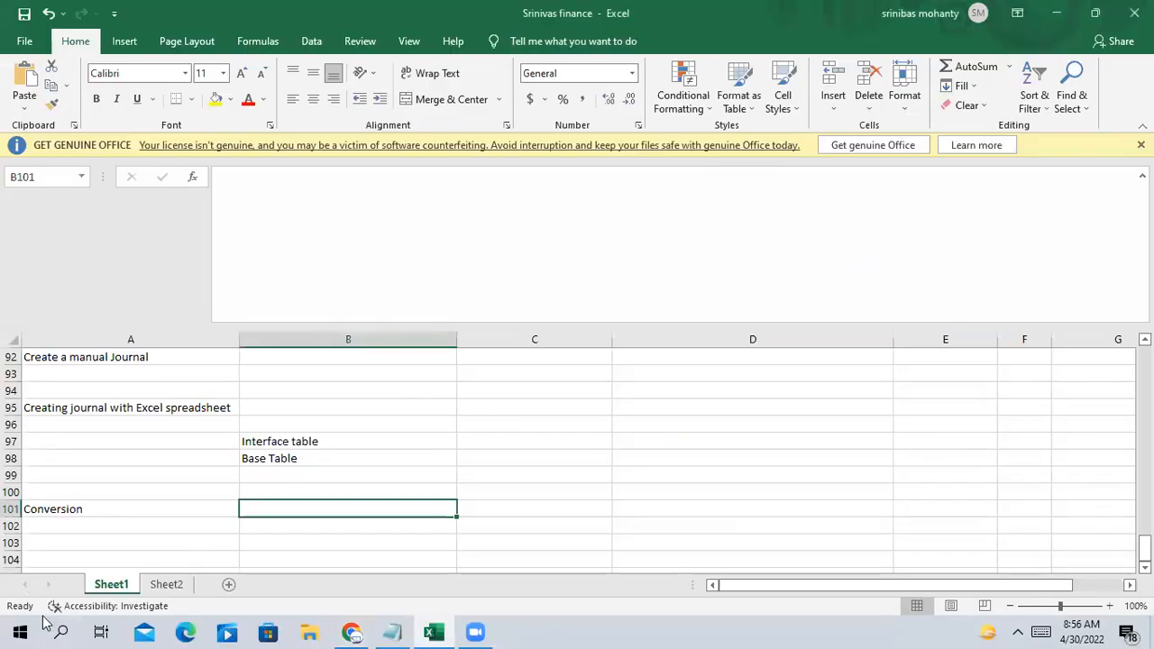
click(113, 510)
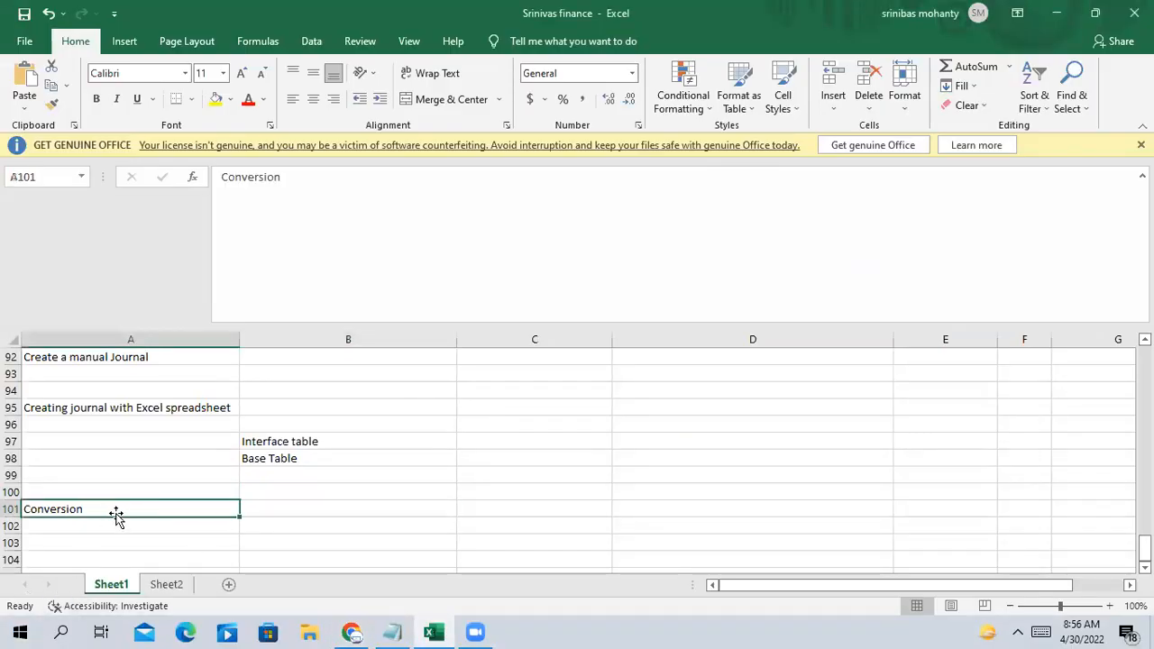
click(275, 510)
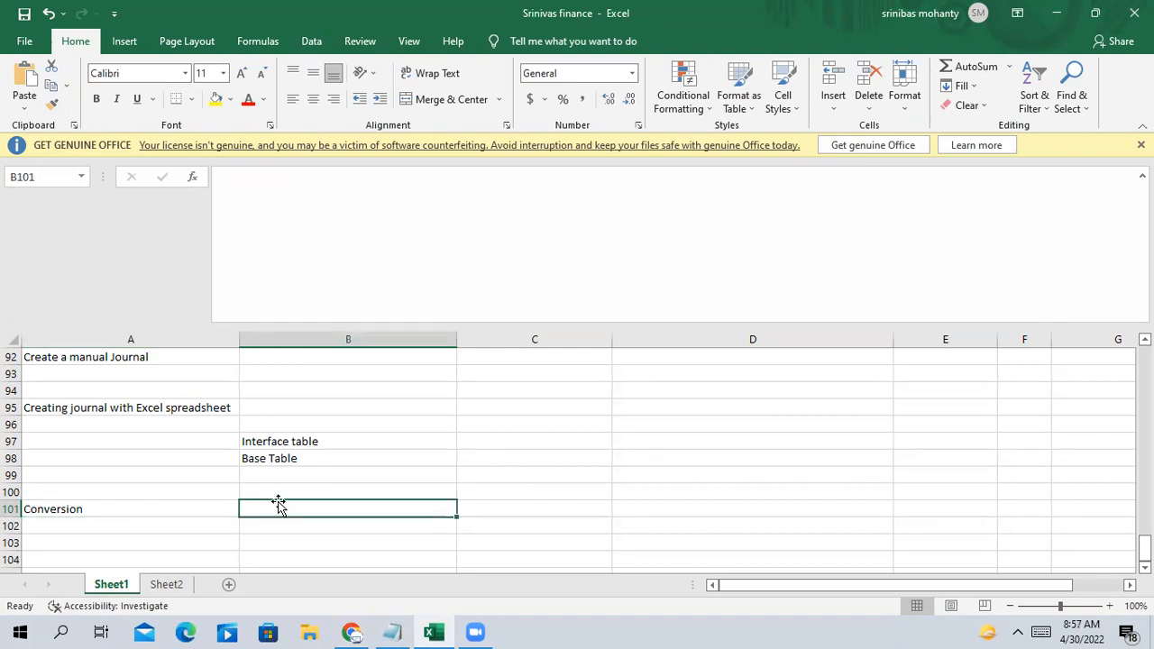
text(cRE)
key(BackSpace)
key(BackSpace)
key(BackSpace)
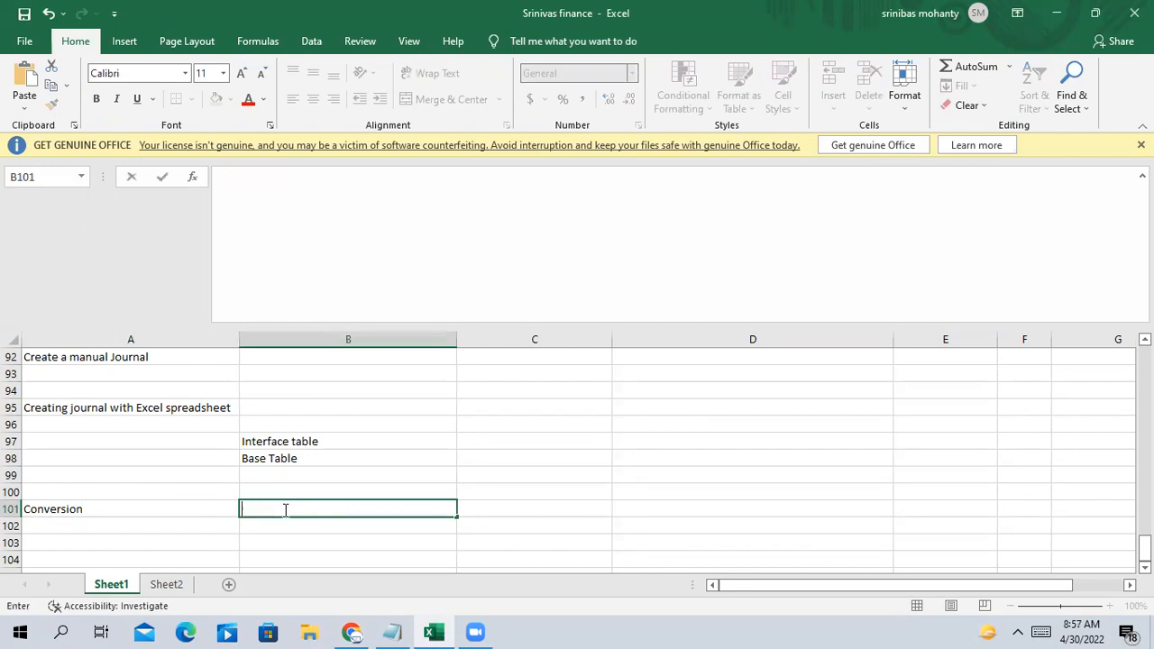
text(Creating a journal in Foreign )
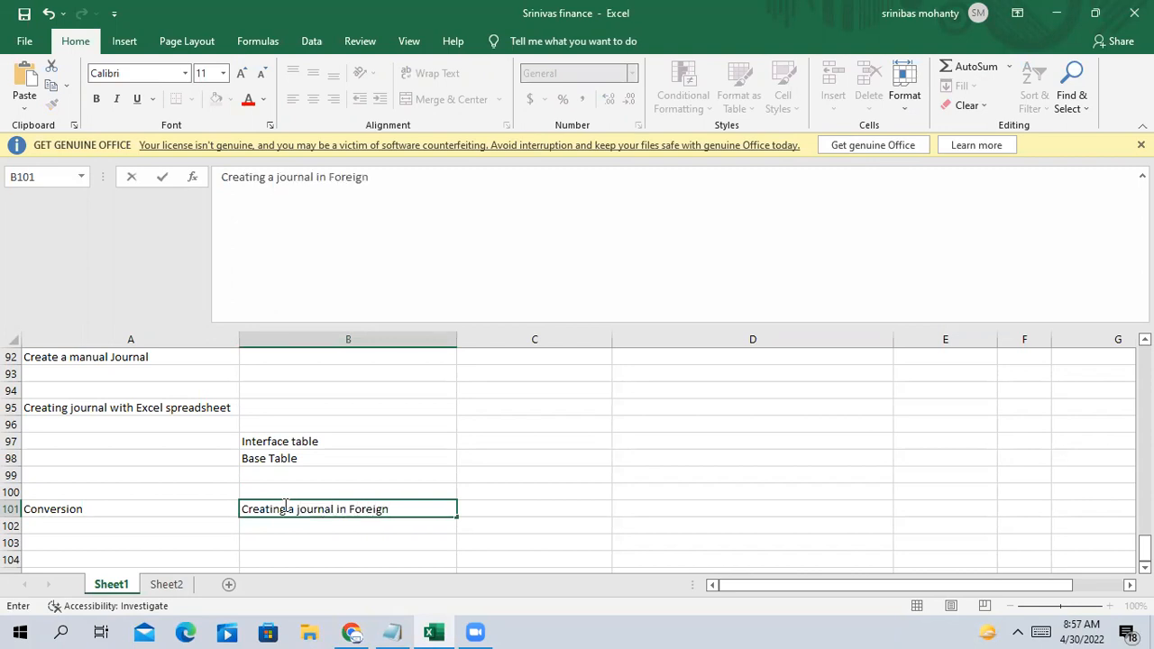
text(Currency)
click(410, 528)
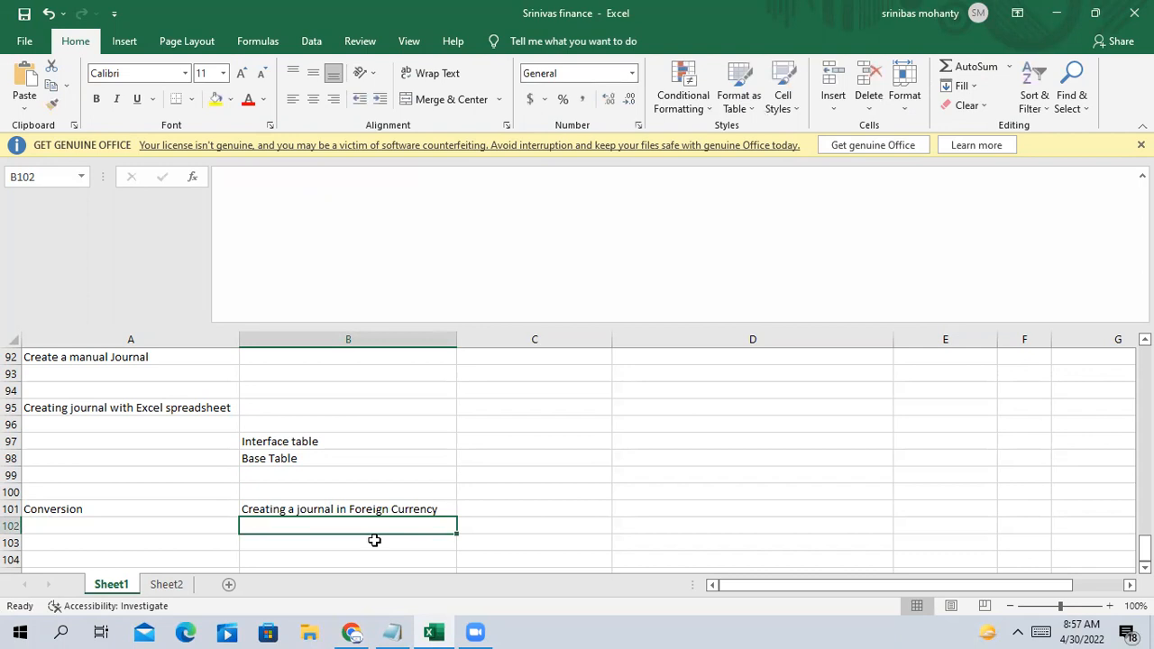
Enter 'Functional Currency' in A102 and 'INR' in B102
text(inr)
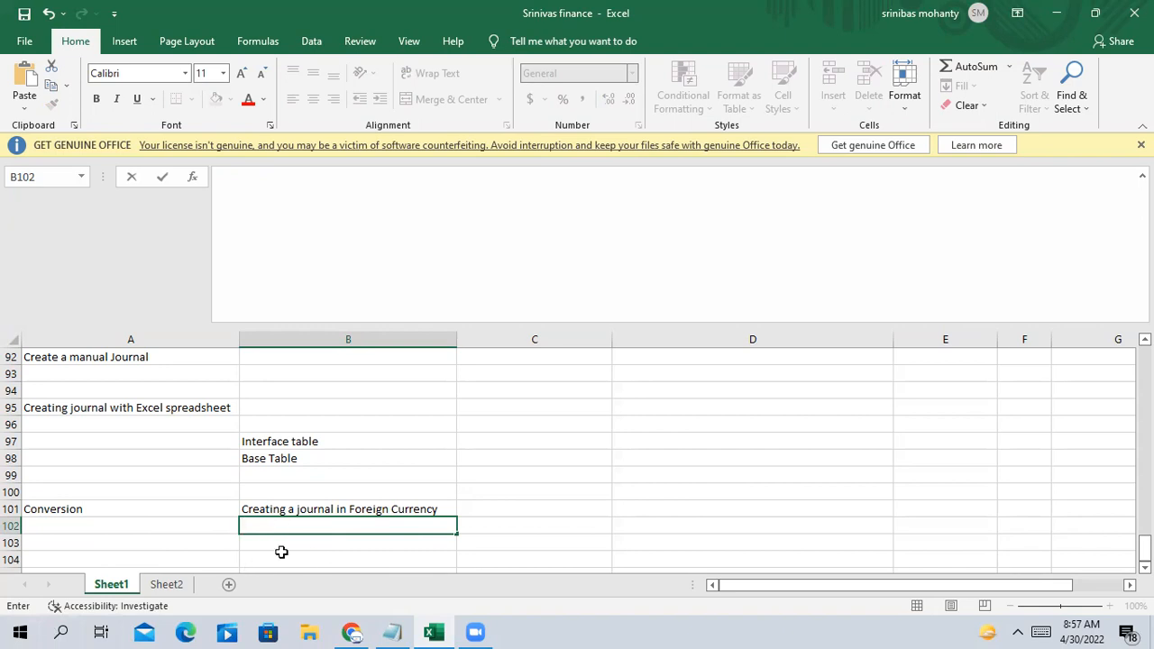
click(170, 529)
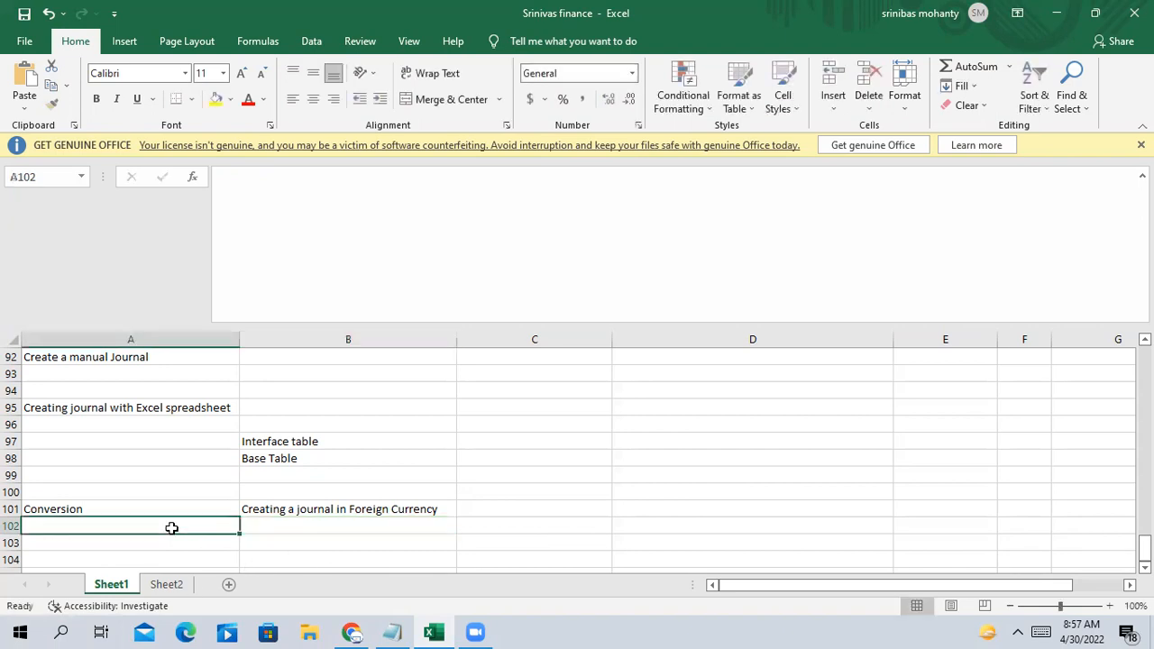
text(Fu)
text(nctioa)
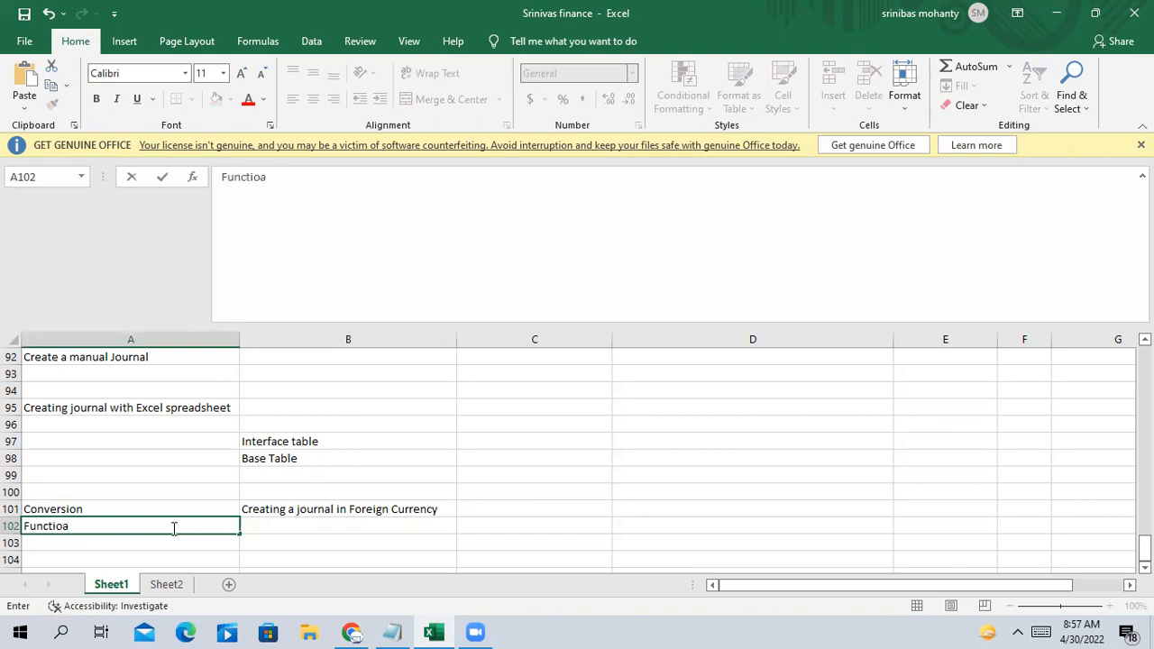
key(BackSpace)
text(nal Currency)
key(Tab)
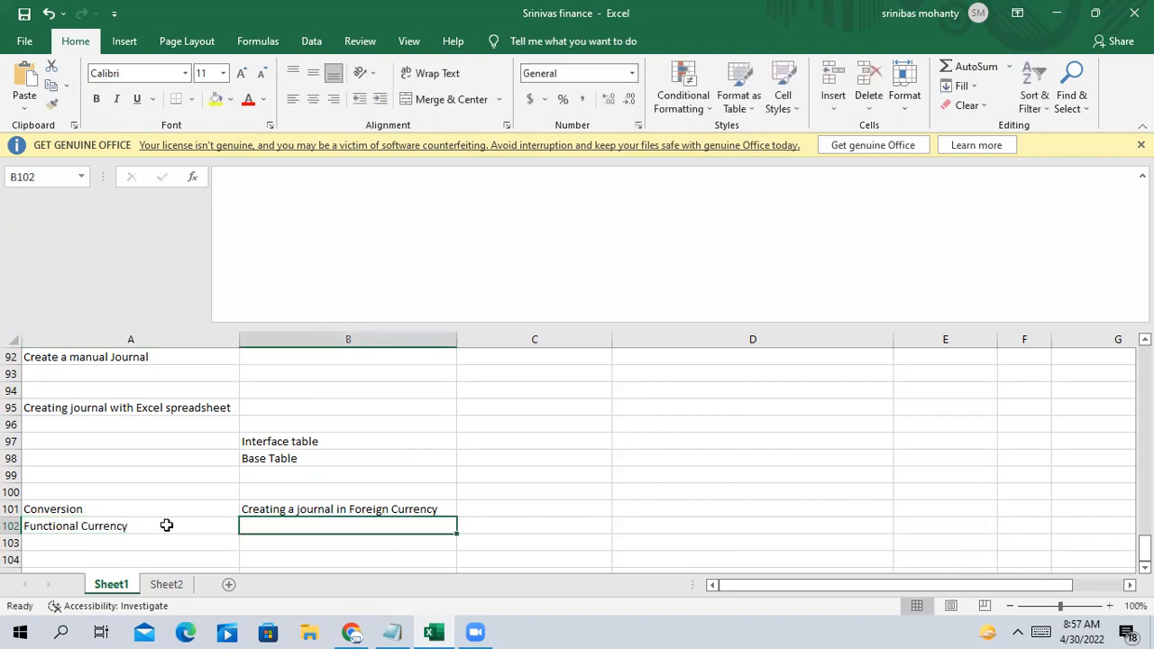
text(INR)
key(Return)
text(IEDGER)
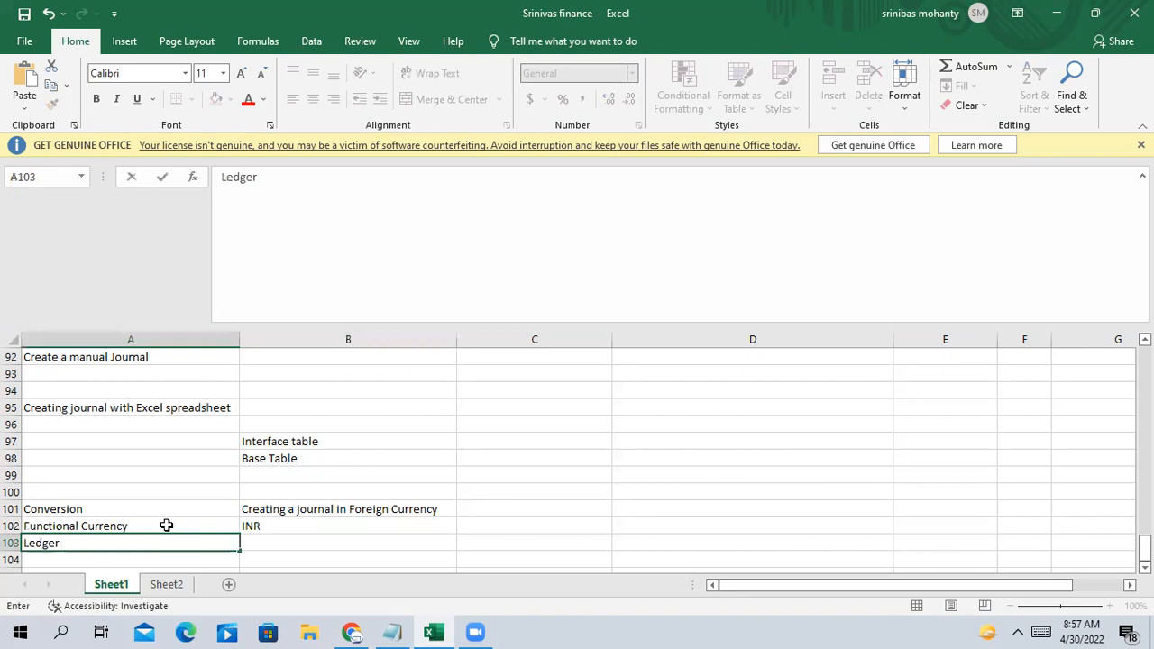
key(BackSpace)
key(BackSpace)
key(BackSpace)
key(BackSpace)
key(BackSpace)
key(BackSpace)
key(BackSpace)
Enter 'USD' in cell B103 below INR
scroll(252, 464, down, 1)
click(270, 488)
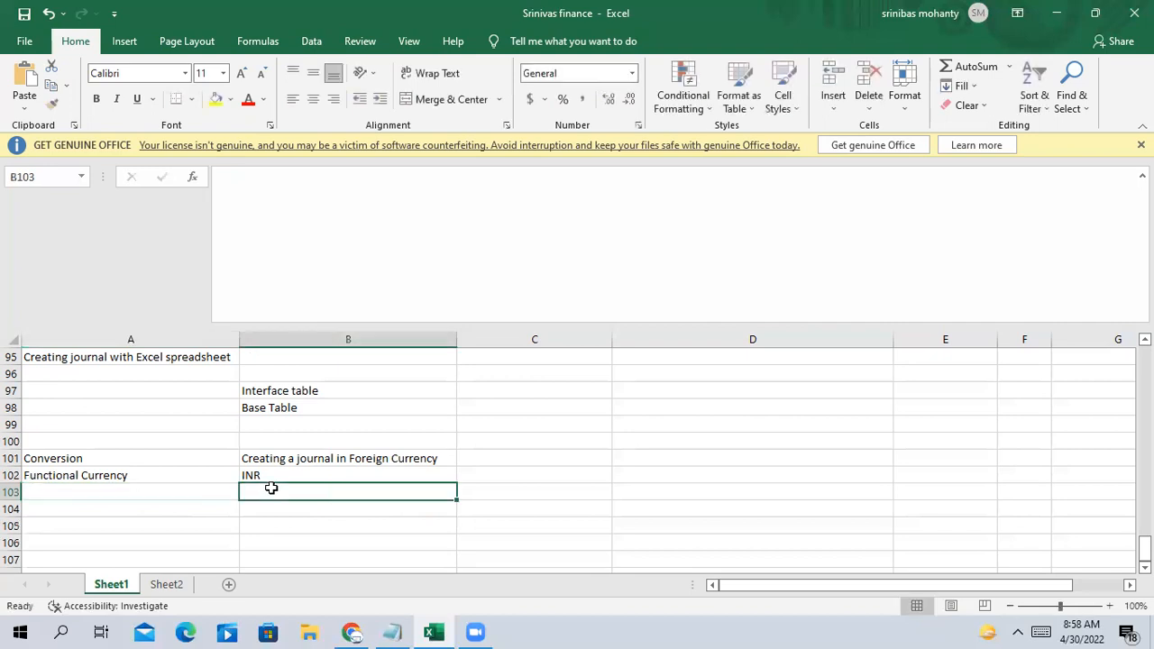
text(USD)
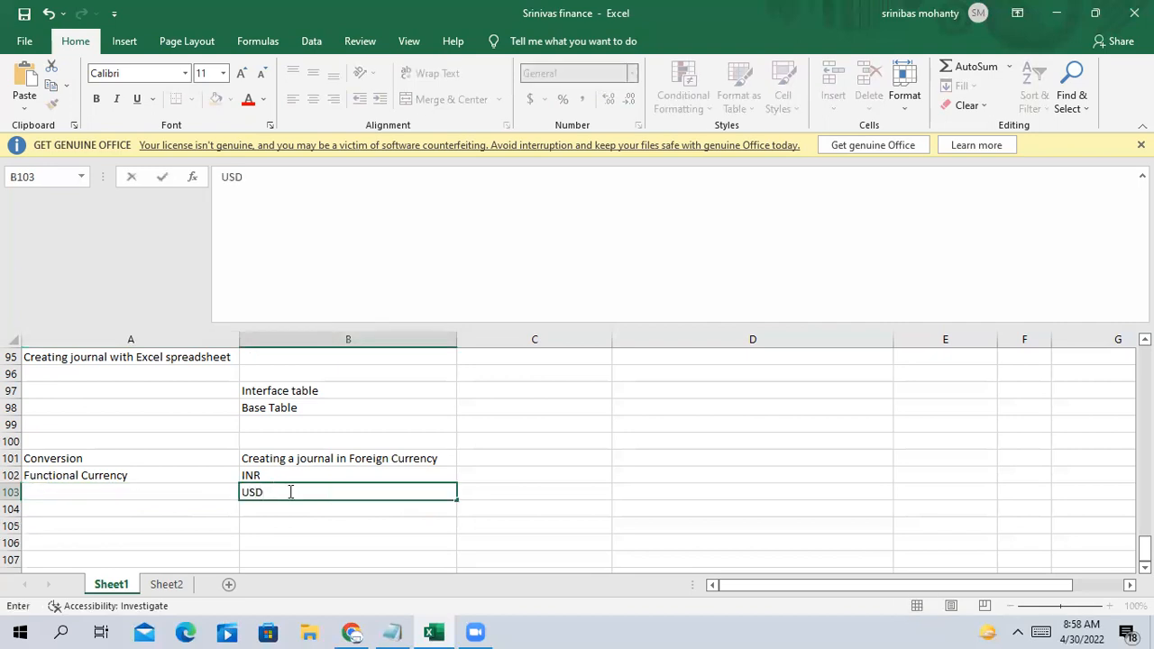
click(357, 537)
Review the conversion note cells, selecting the INR and USD values together
click(280, 471)
click(276, 494)
click(279, 476)
click(276, 505)
click(276, 491)
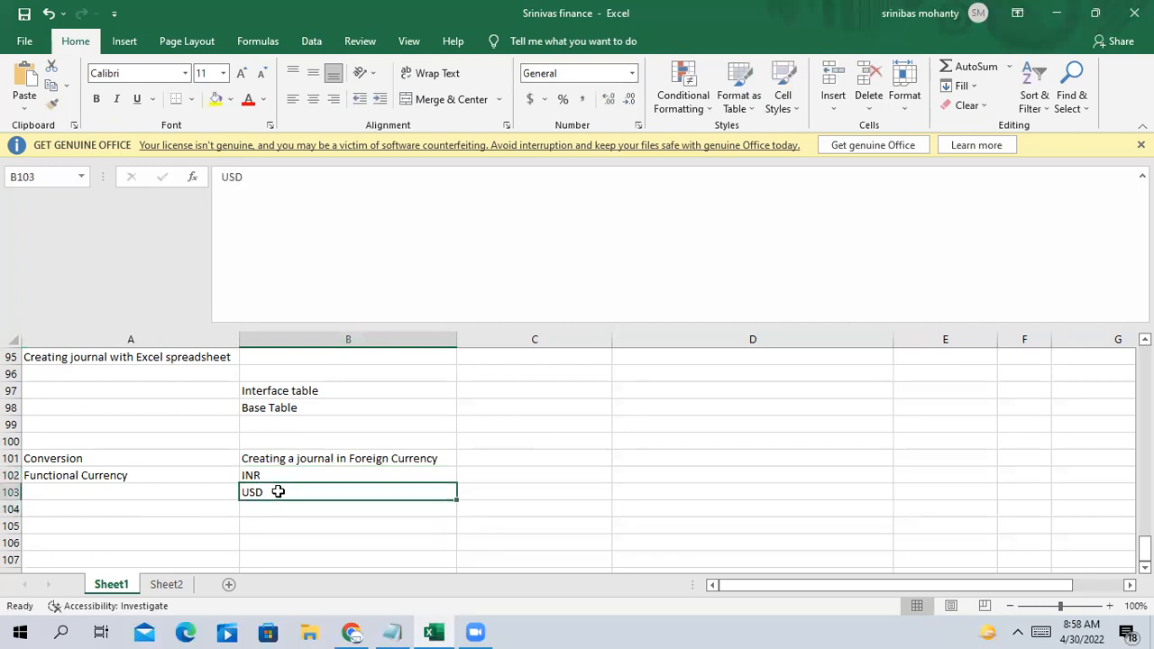
click(155, 477)
click(293, 472)
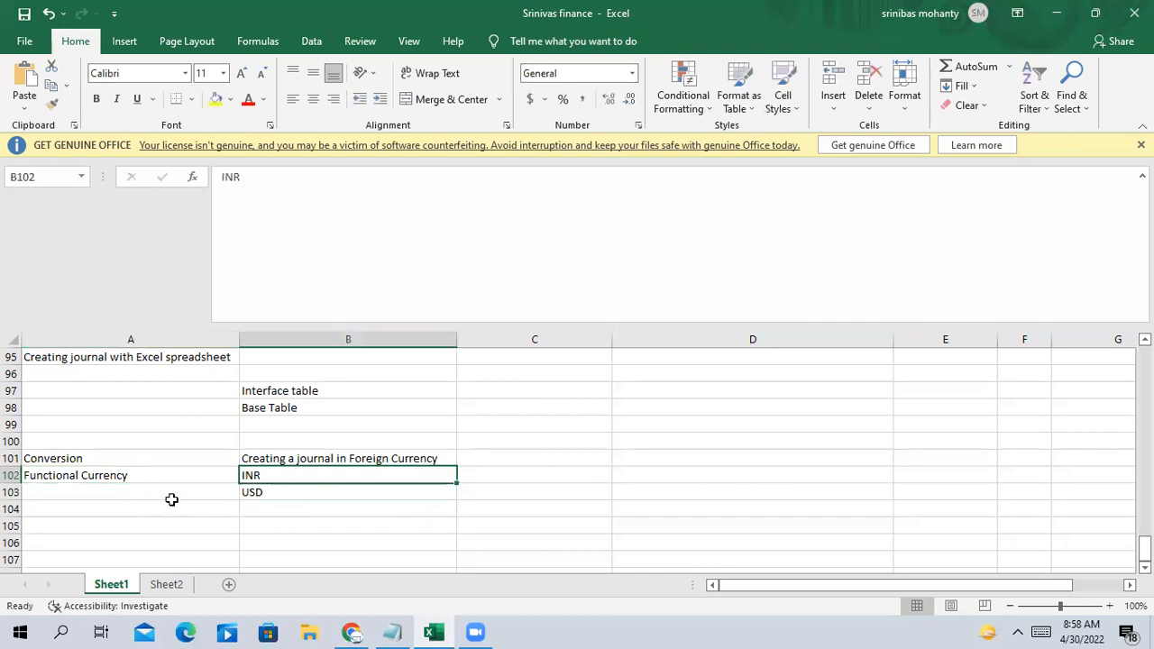
click(71, 475)
click(65, 461)
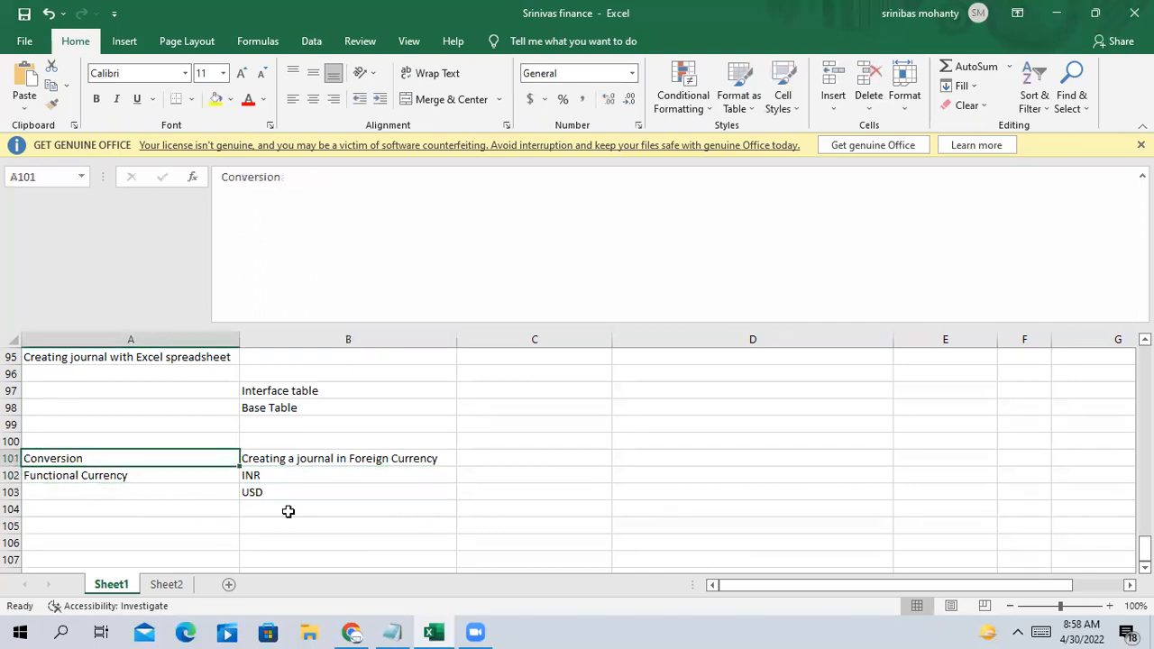
click(336, 465)
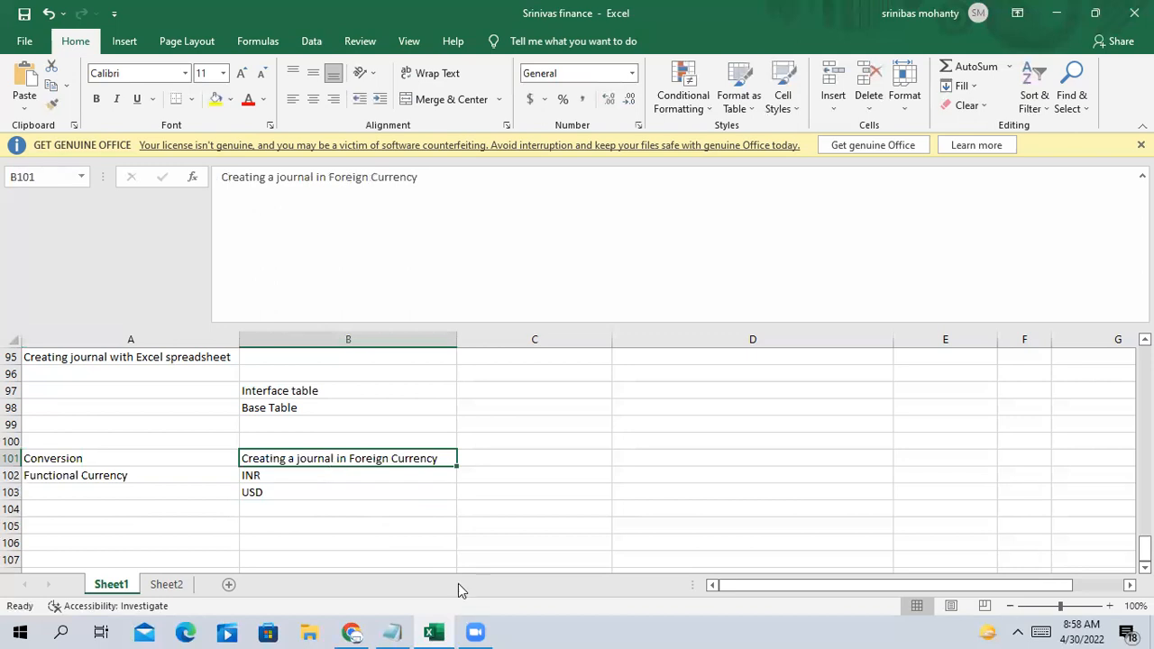
click(275, 482)
drag(275, 482, 274, 496)
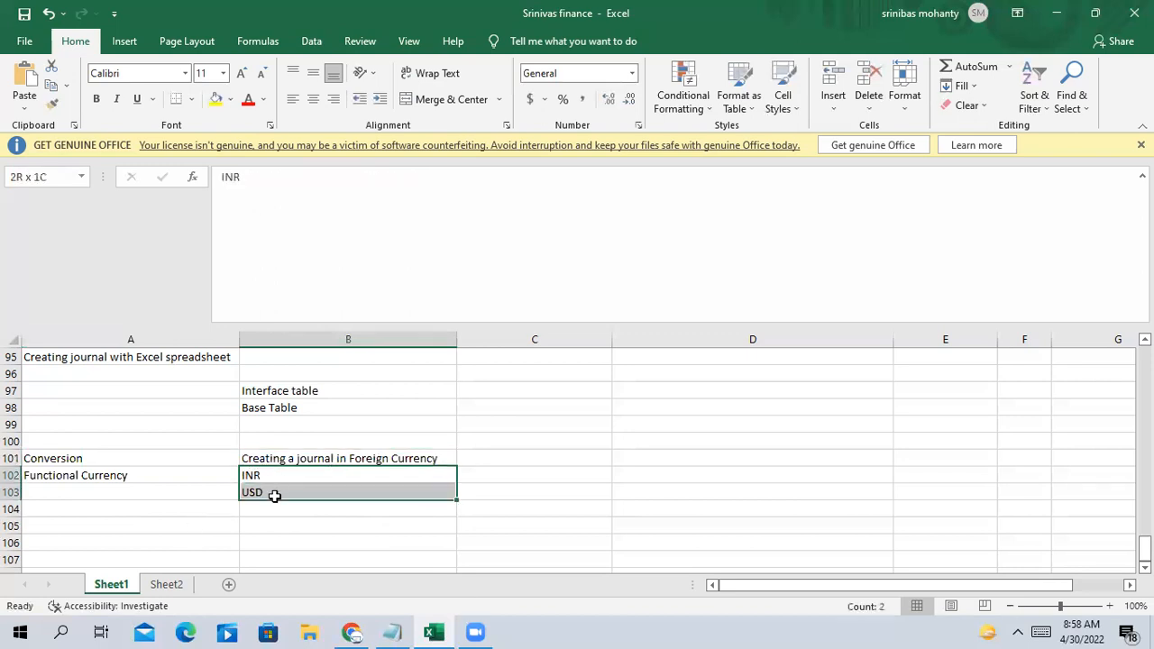
click(328, 525)
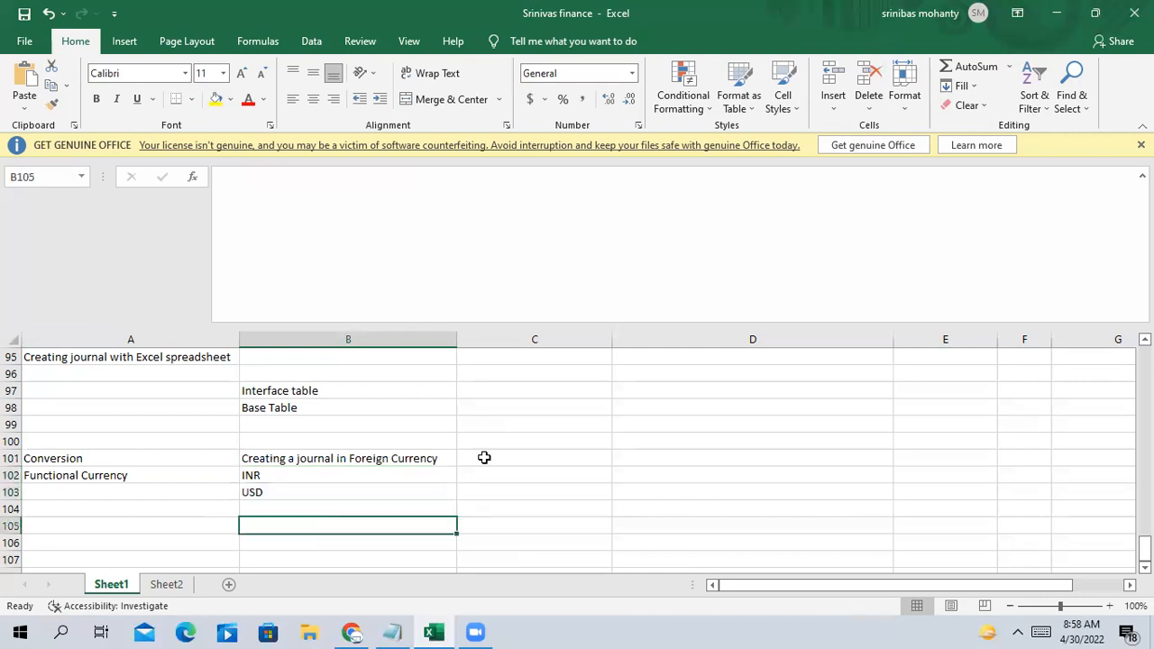
click(488, 479)
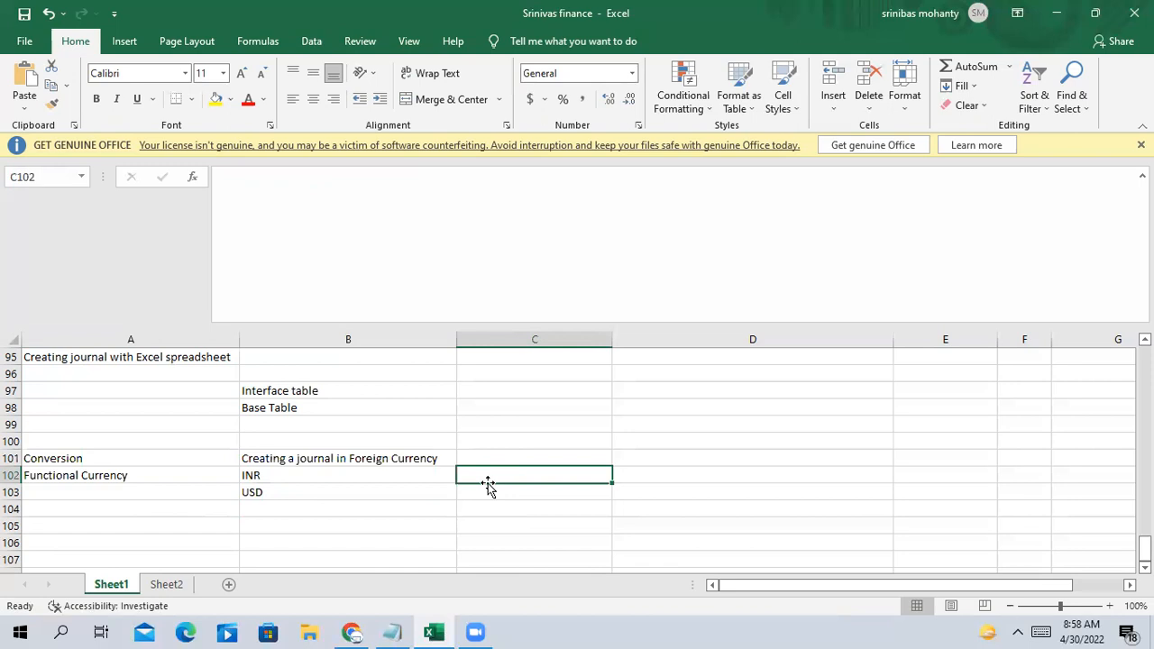
Open the Oracle home page in a new tab and start a journal from General Accounting > Journals
click(351, 632)
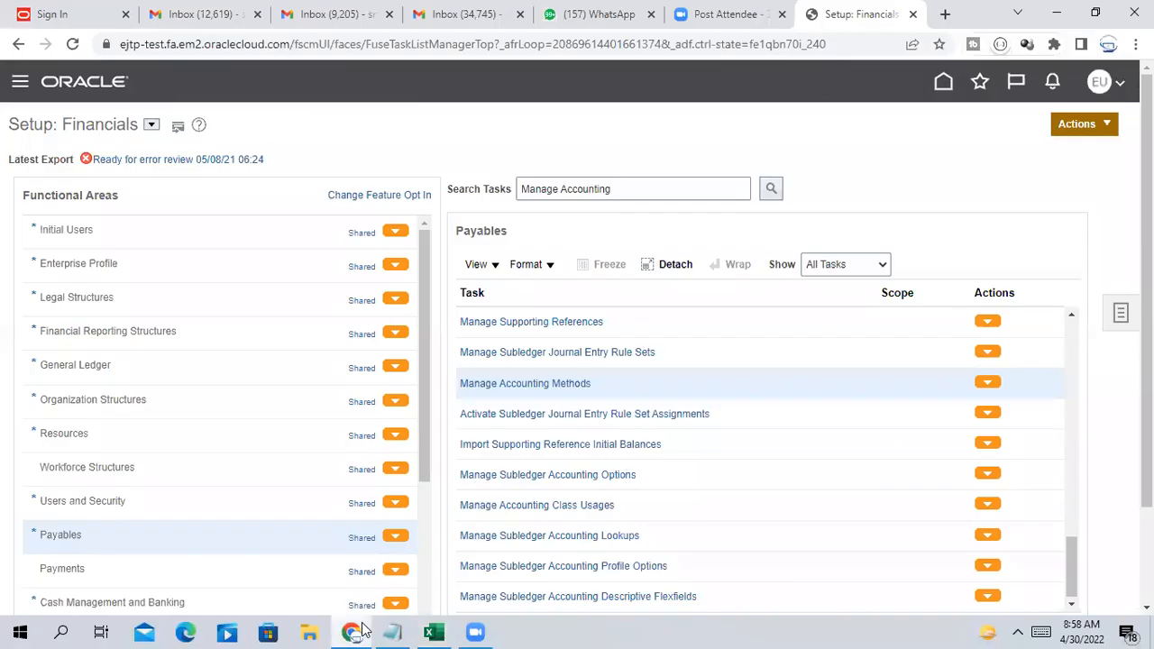
right_click(943, 83)
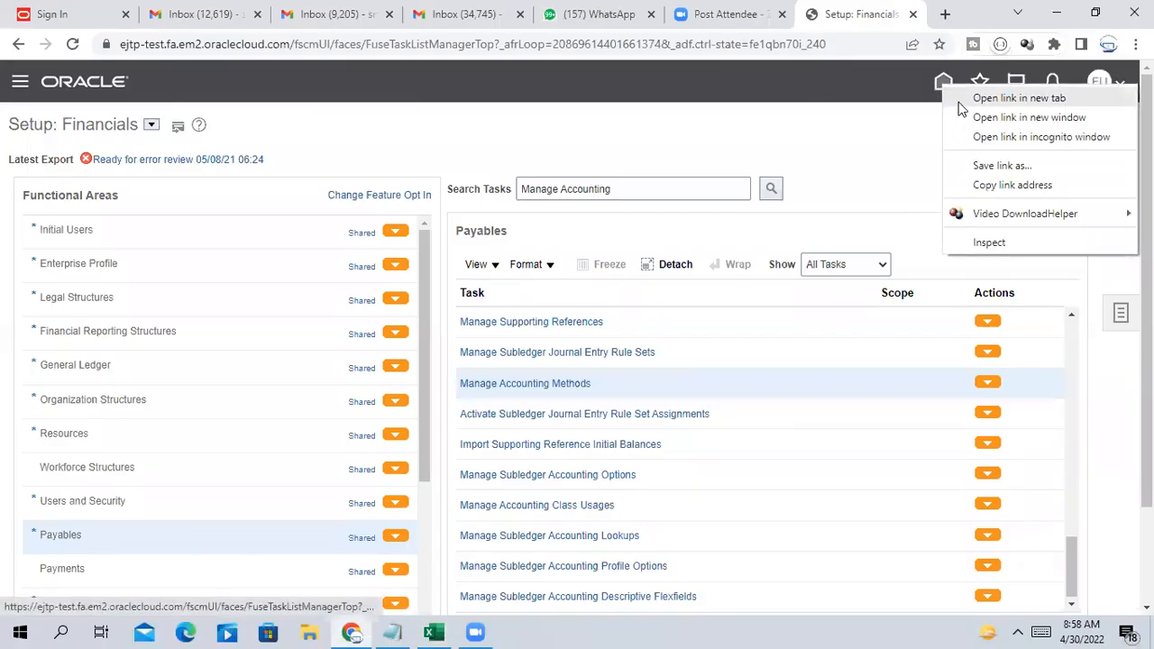
click(1019, 99)
click(829, 13)
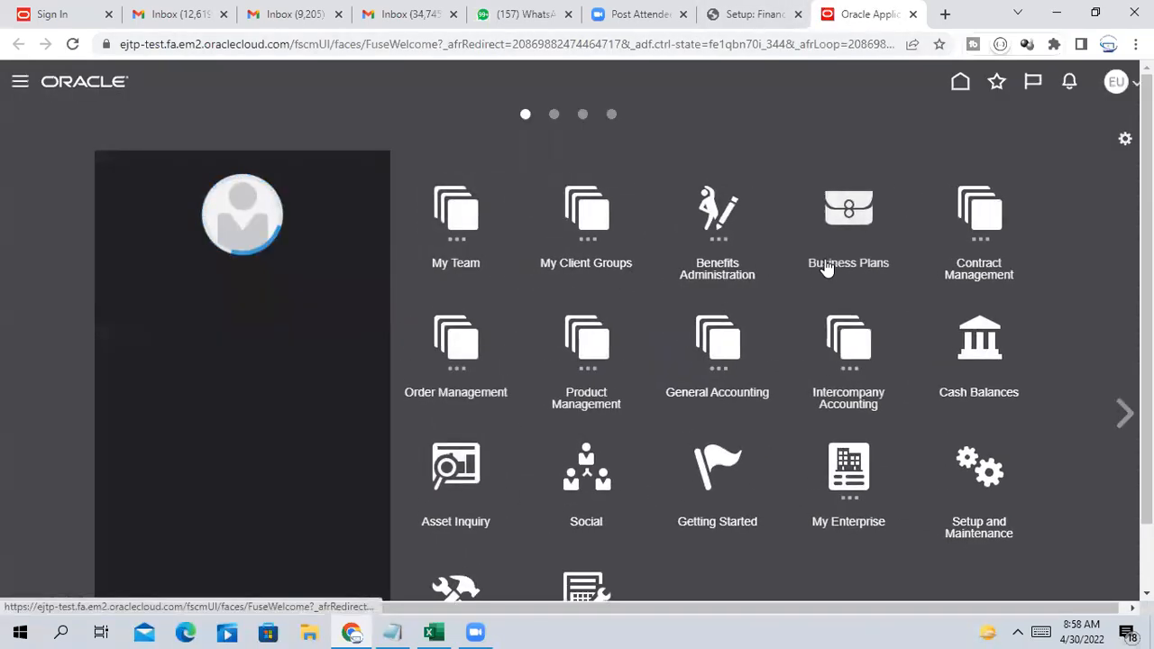
click(721, 365)
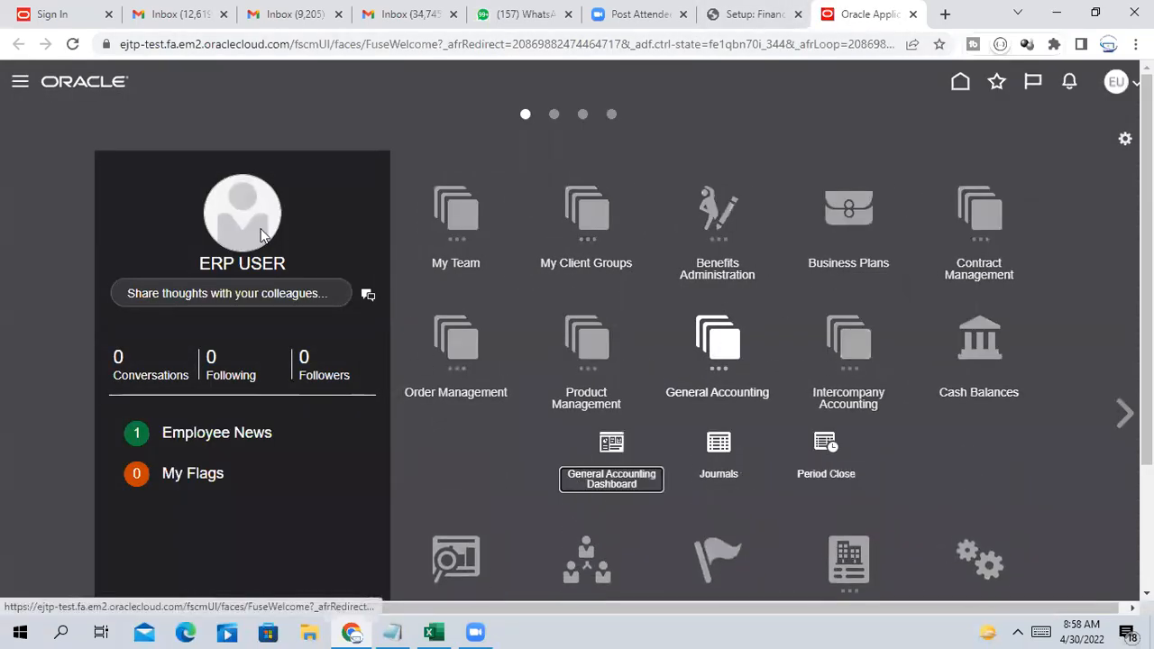
click(719, 445)
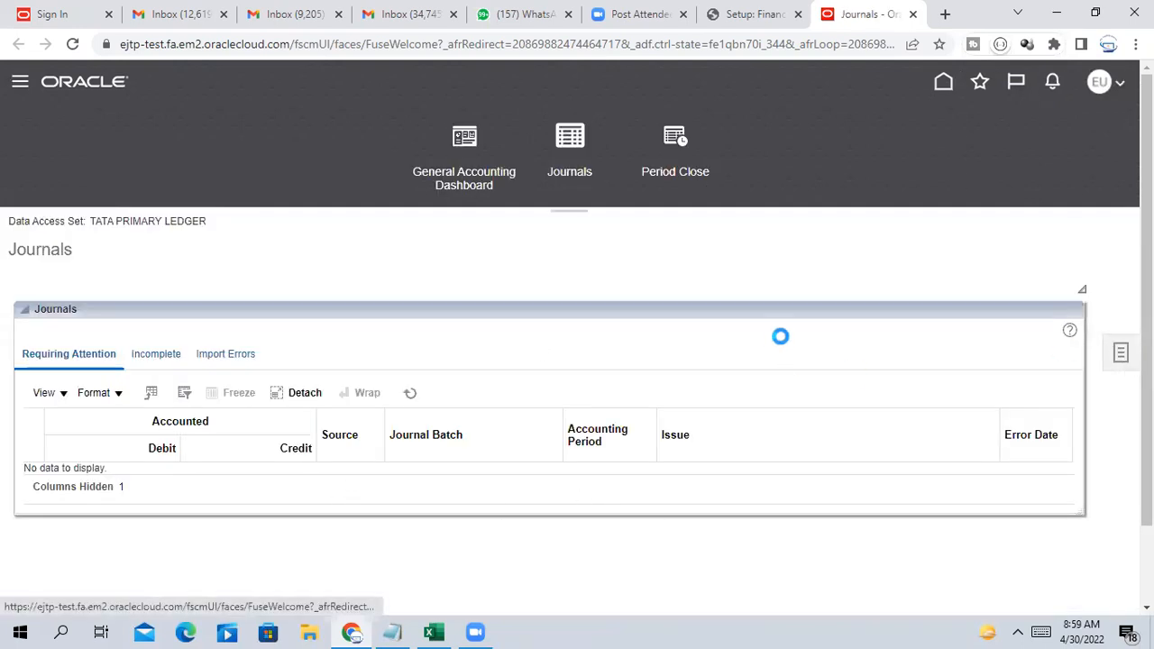
click(946, 269)
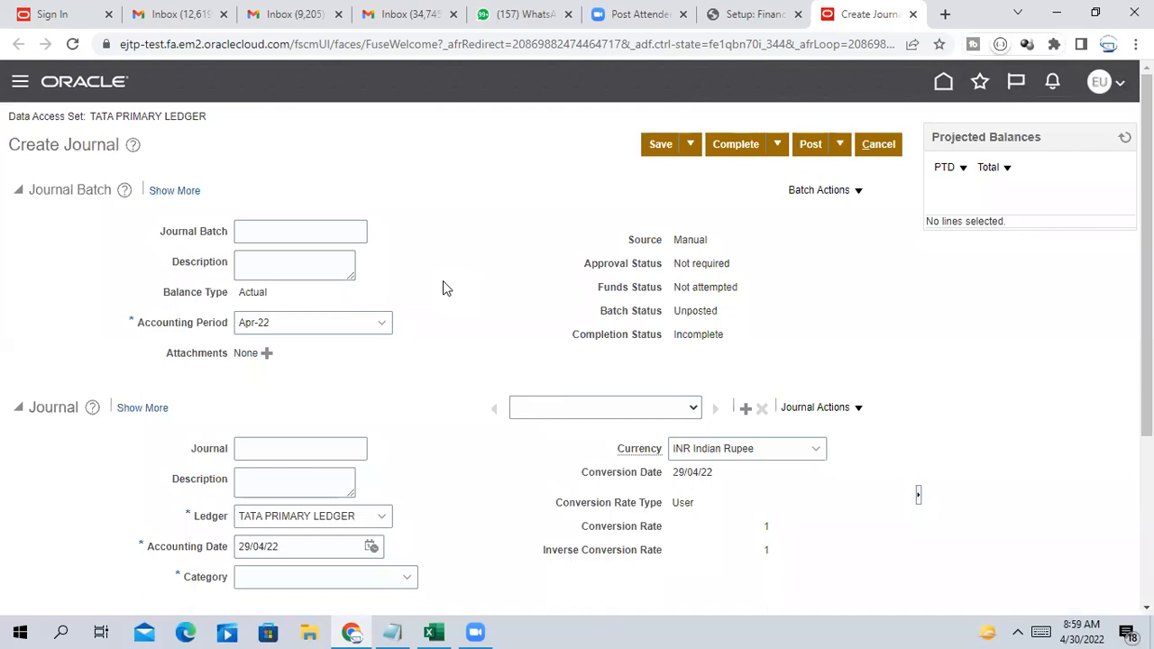
Set the journal currency to USD US Dollar, applying Dell Corparate rate 76.36
scroll(443, 281, down, 1)
scroll(442, 281, up, 1)
click(814, 450)
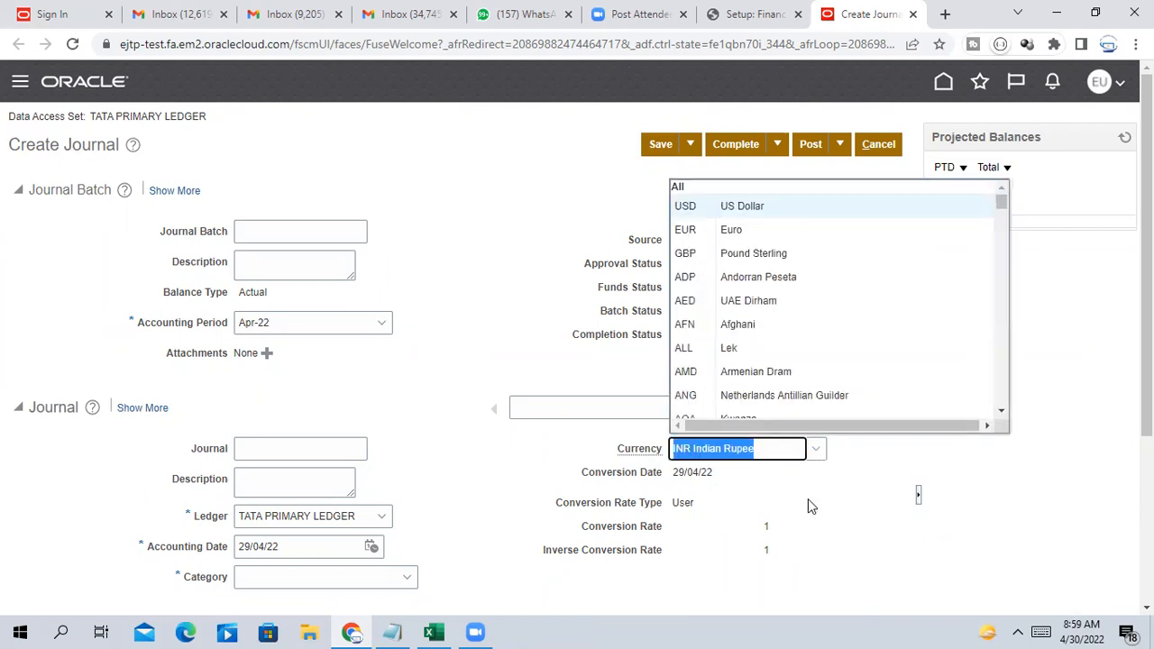
click(755, 480)
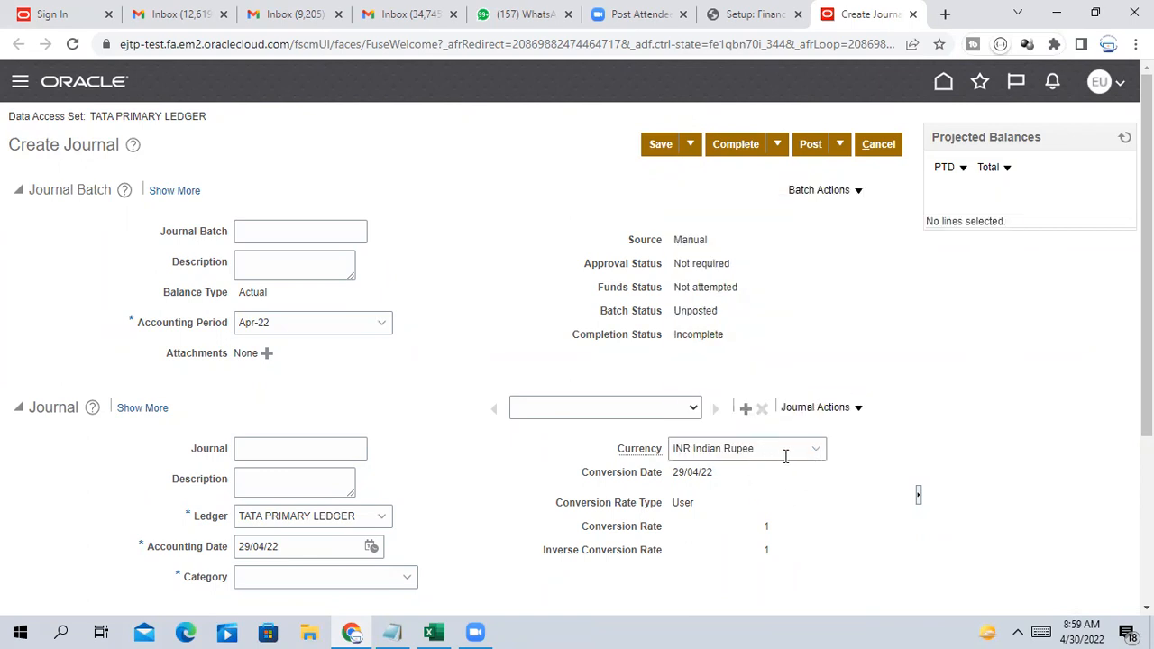
click(785, 456)
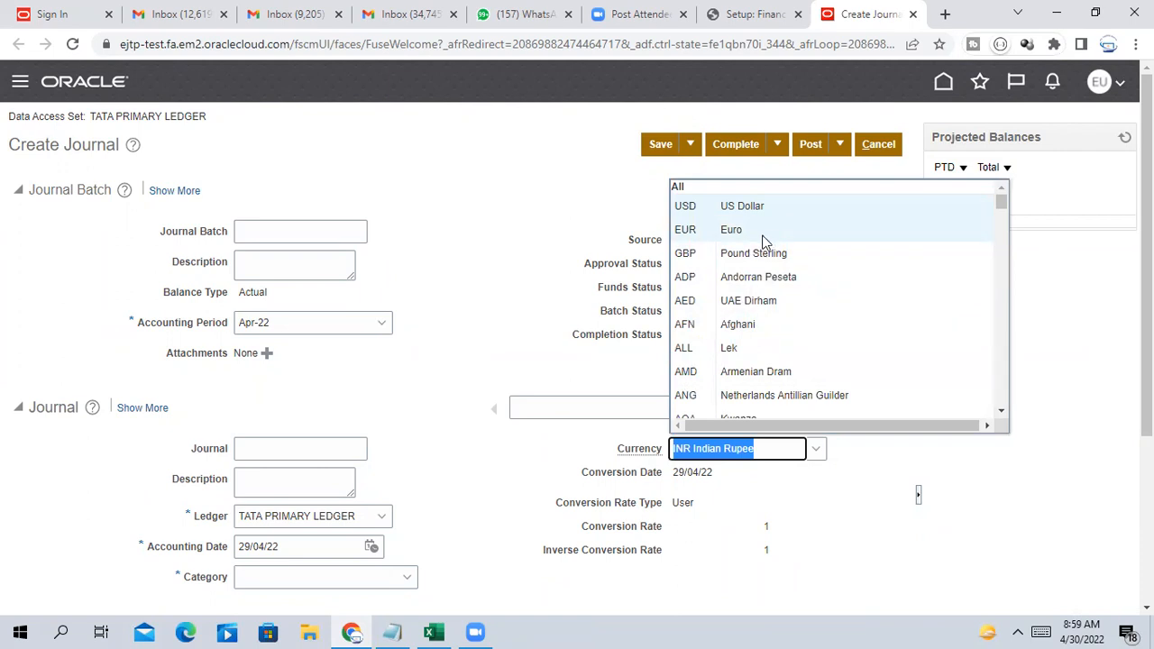
click(863, 543)
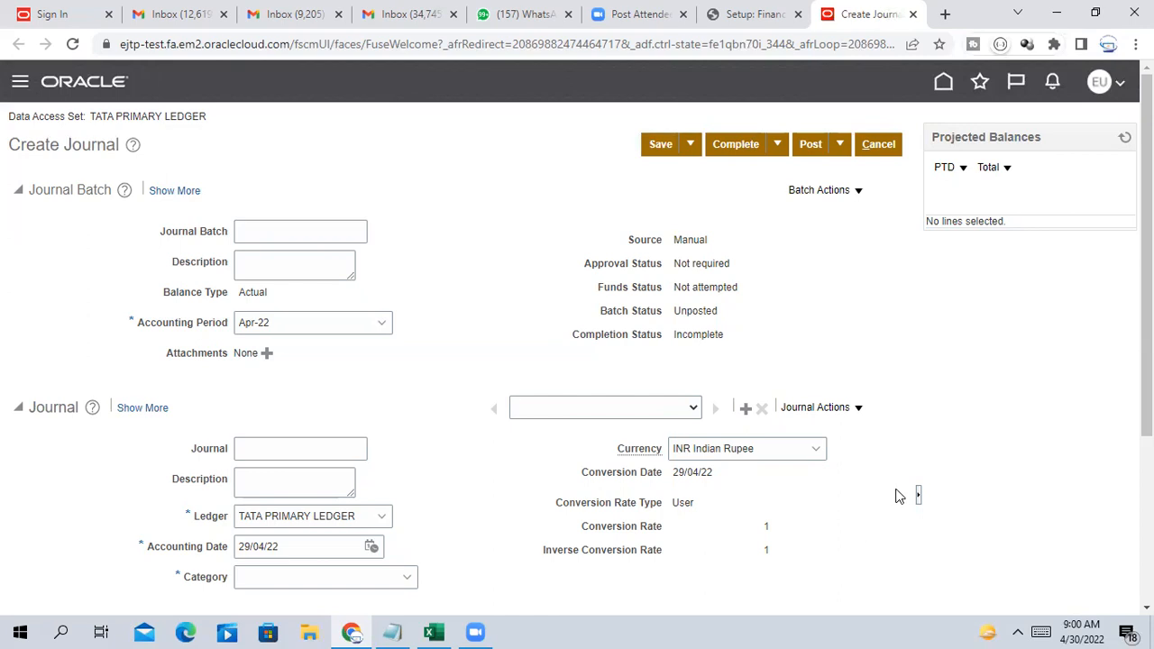
click(815, 451)
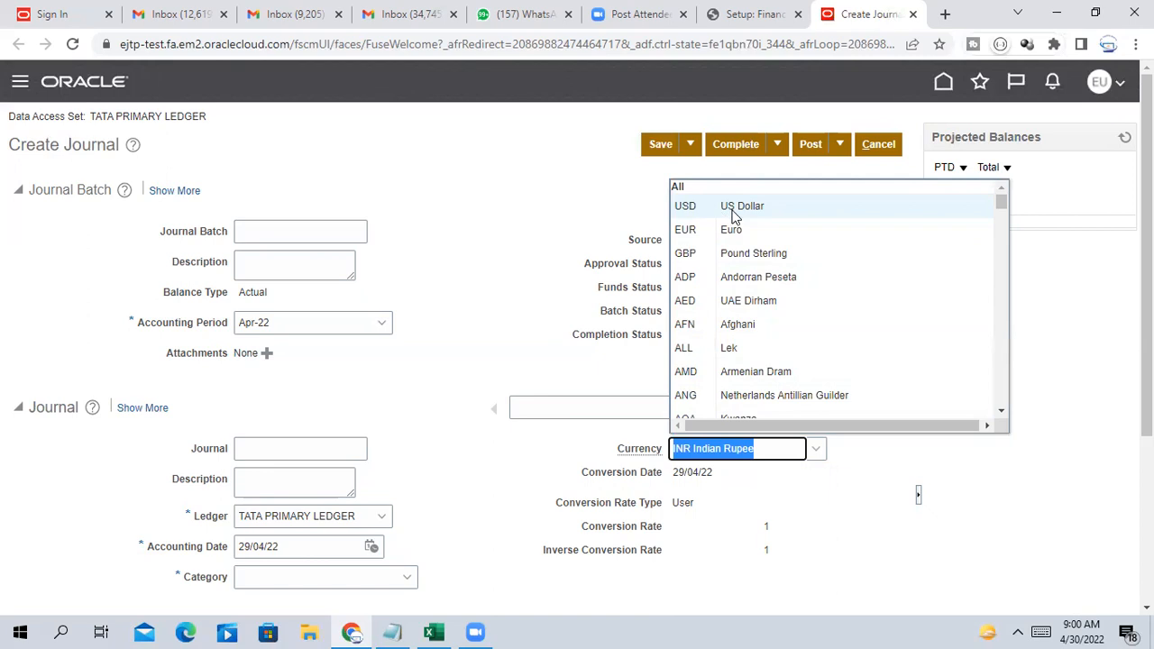
click(750, 207)
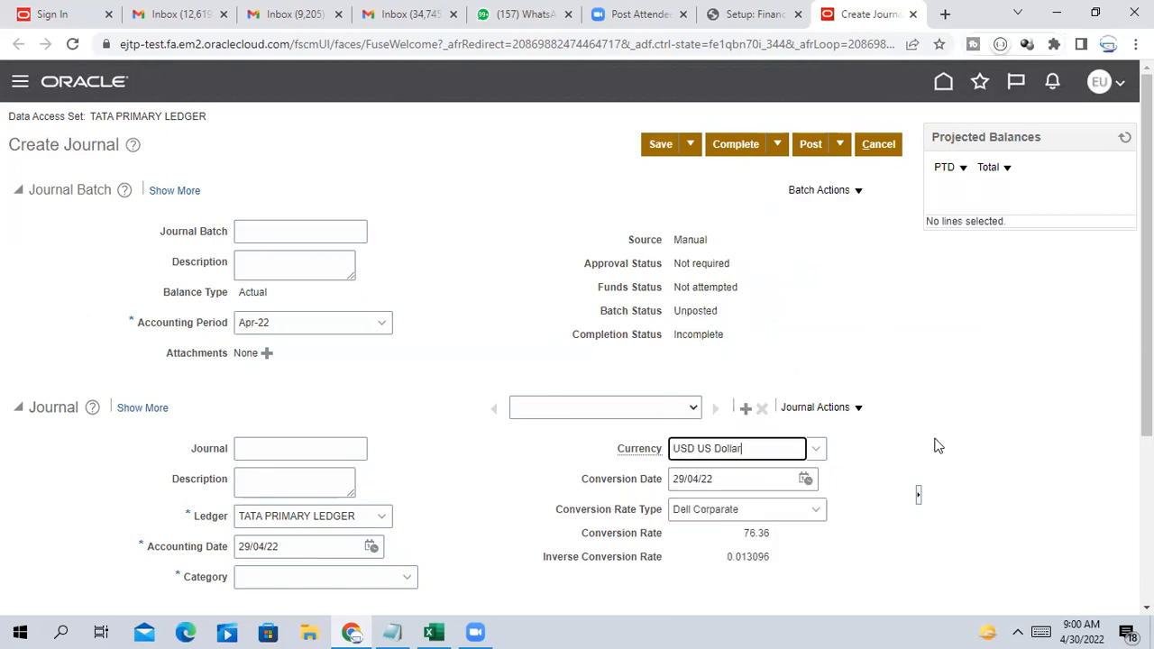
Enter 'TEST' as the journal batch name while reviewing the journal header
scroll(946, 439, down, 2)
scroll(948, 439, up, 2)
scroll(962, 414, down, 1)
scroll(968, 389, down, 2)
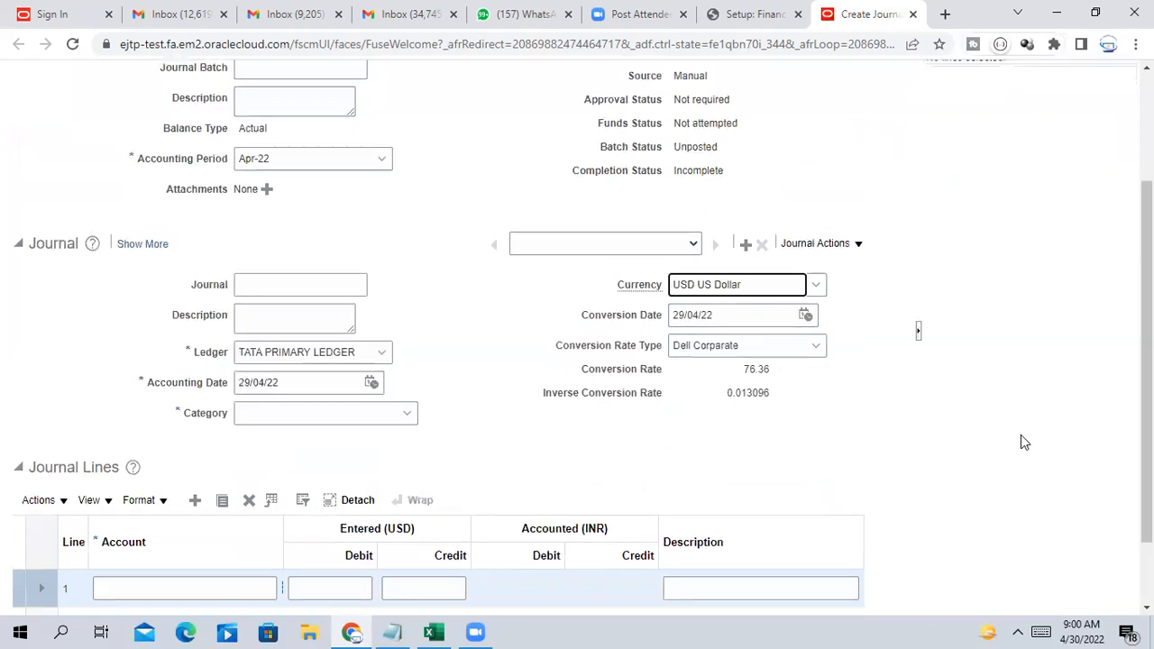
scroll(1021, 438, up, 3)
click(285, 231)
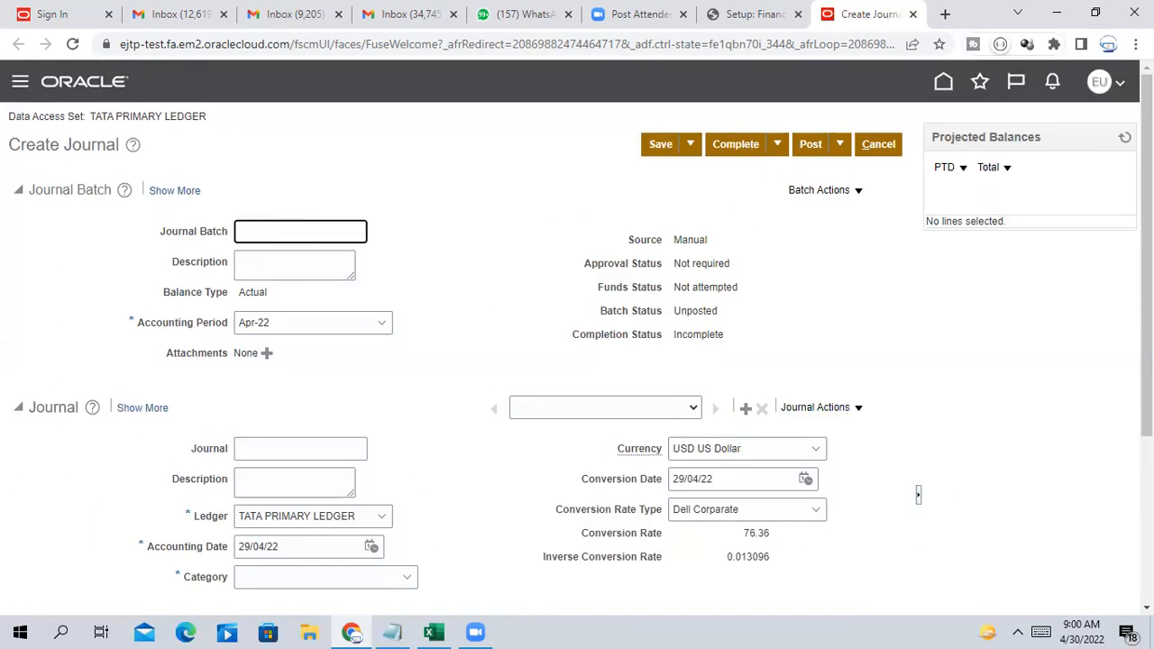
scroll(981, 379, down, 1)
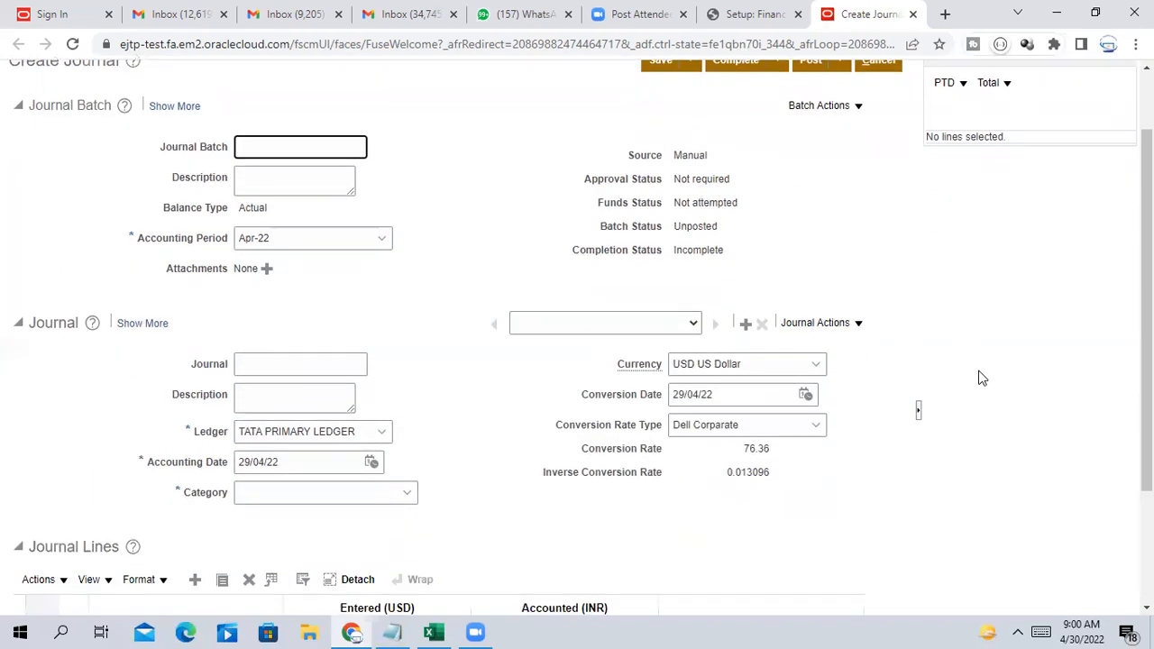
scroll(983, 378, up, 1)
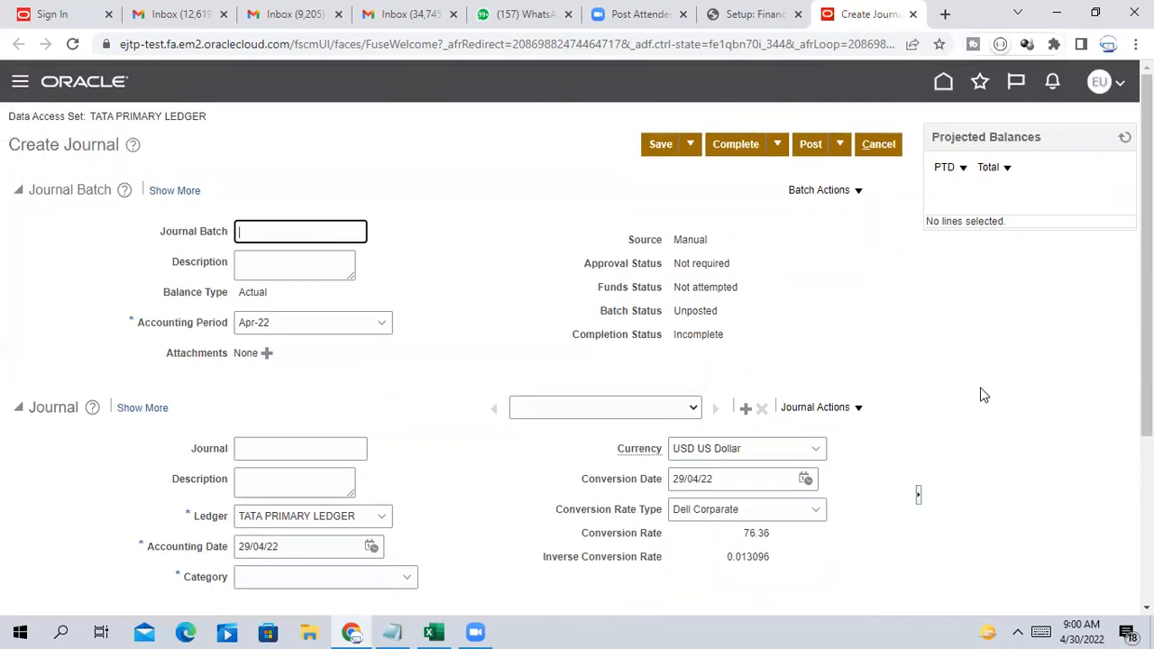
scroll(983, 395, down, 1)
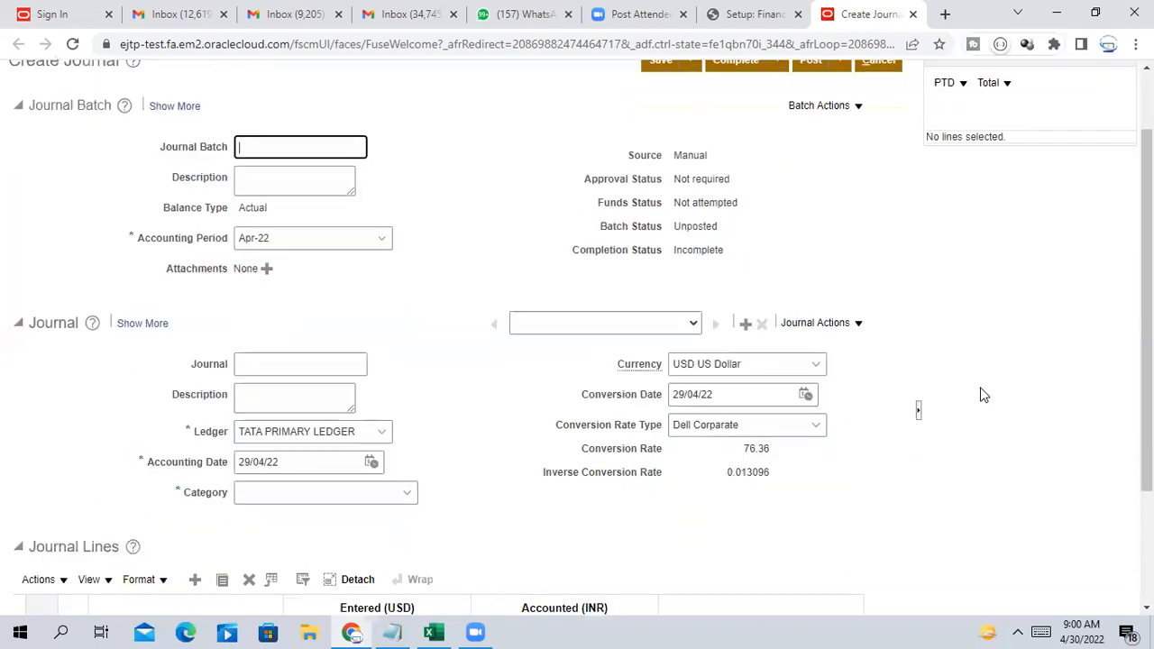
scroll(984, 396, up, 1)
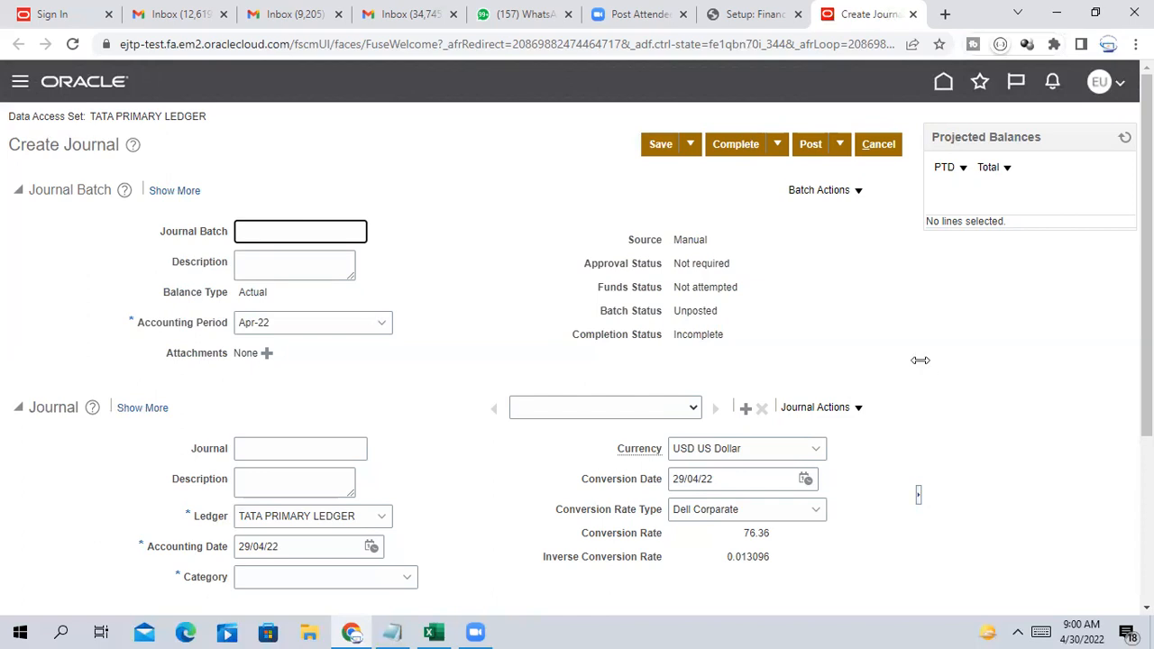
scroll(919, 359, down, 1)
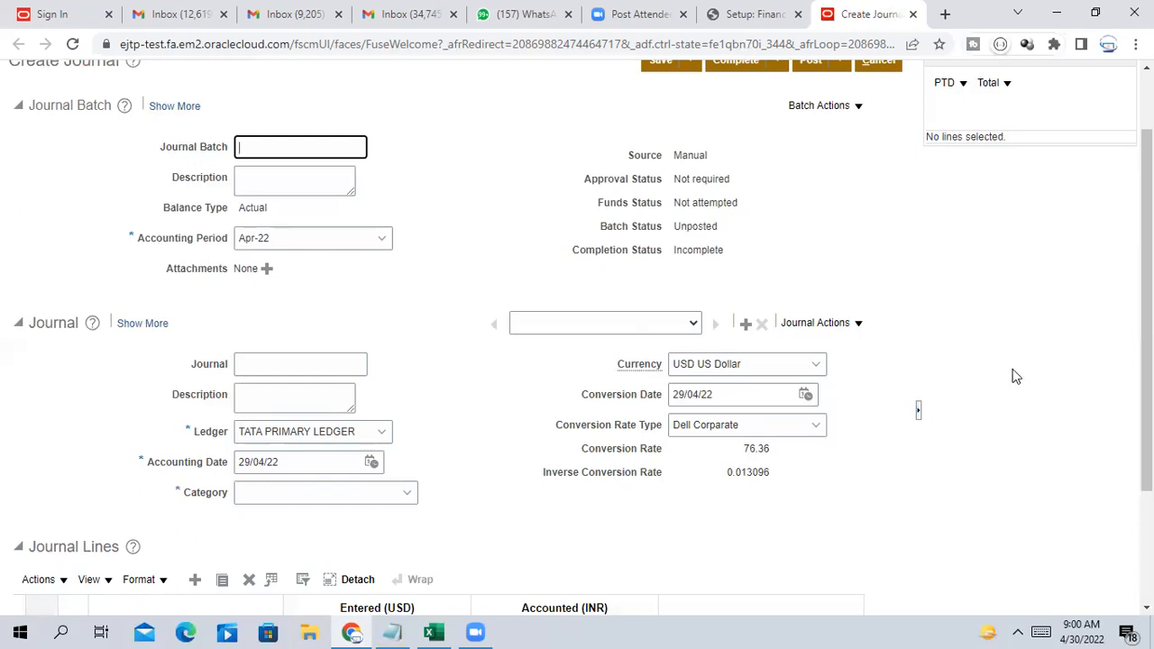
scroll(967, 459, up, 1)
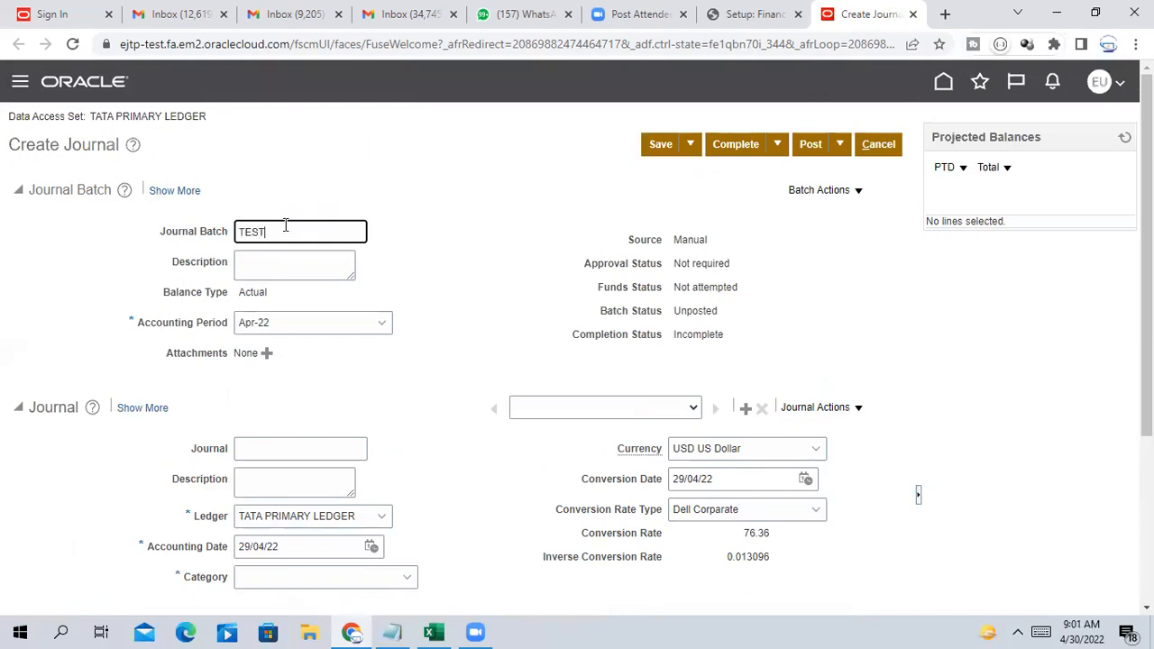
Name the batch Testfc and reuse Testfc for batch description, journal name and journal description
key(BackSpace)
key(BackSpace)
key(BackSpace)
drag(283, 232, 198, 263)
key(ctrl+c)
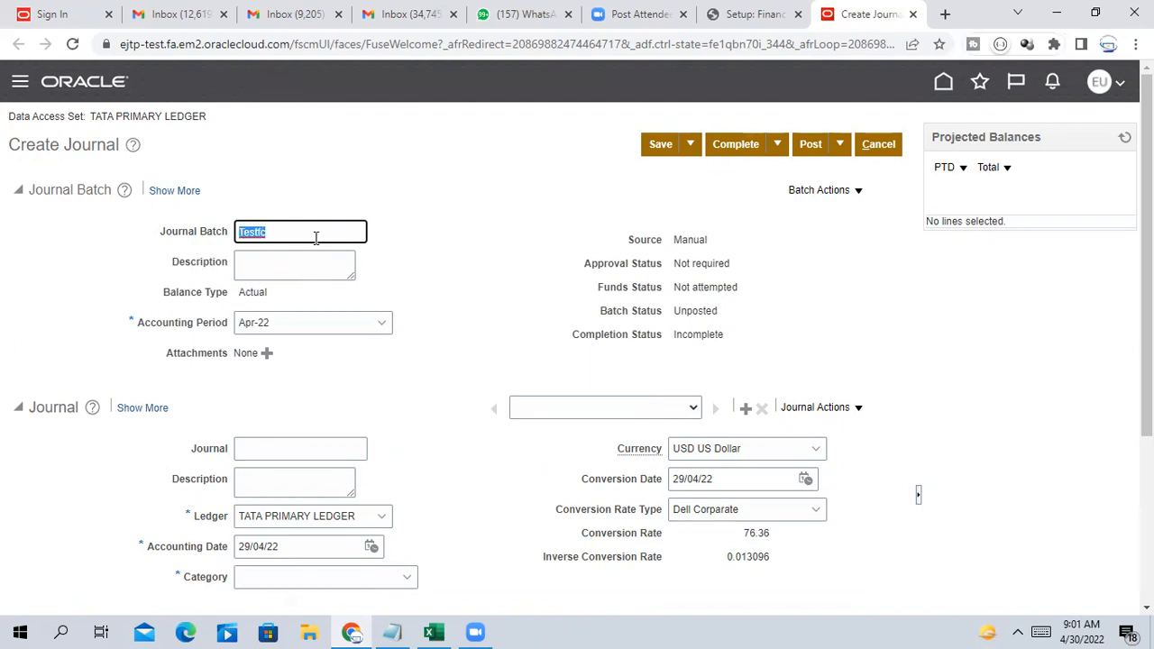
click(300, 264)
key(ctrl+v)
click(298, 447)
key(ctrl+v)
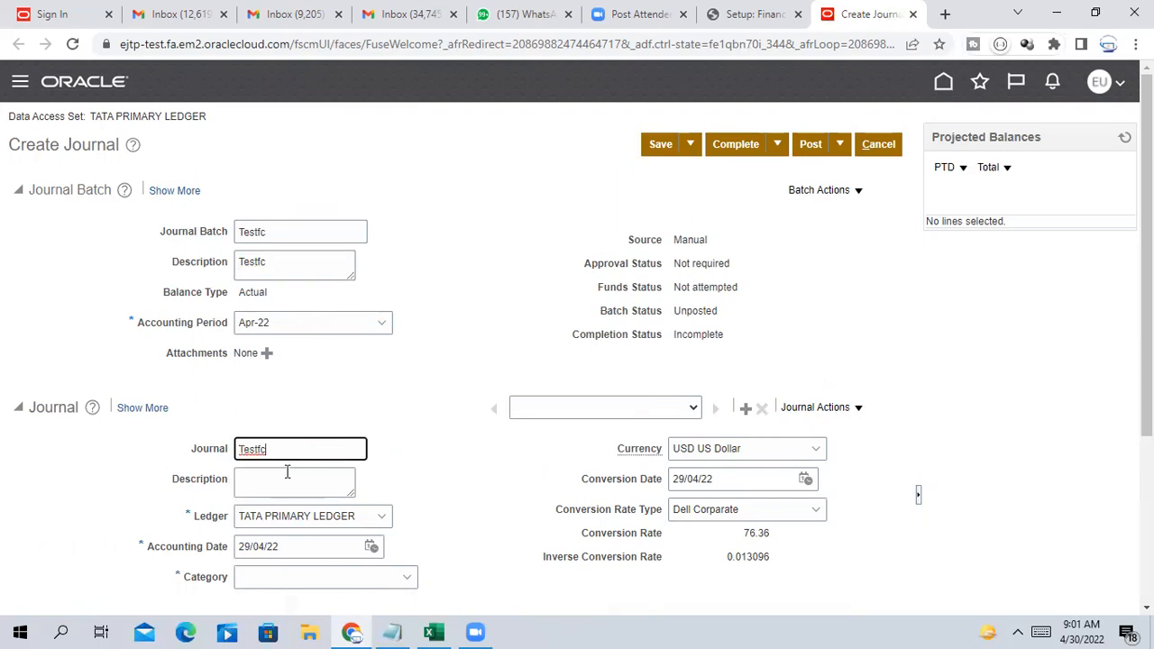
click(285, 478)
key(ctrl+v)
Set the journal category to Manual
scroll(383, 385, down, 3)
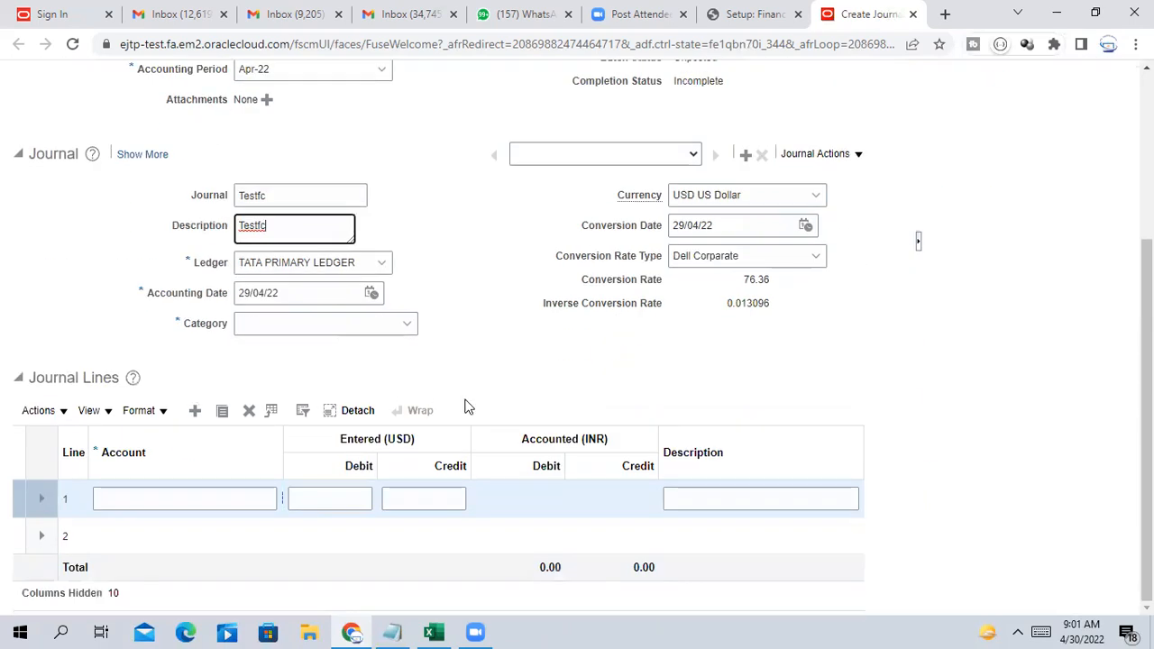
scroll(466, 405, up, 3)
scroll(466, 405, down, 3)
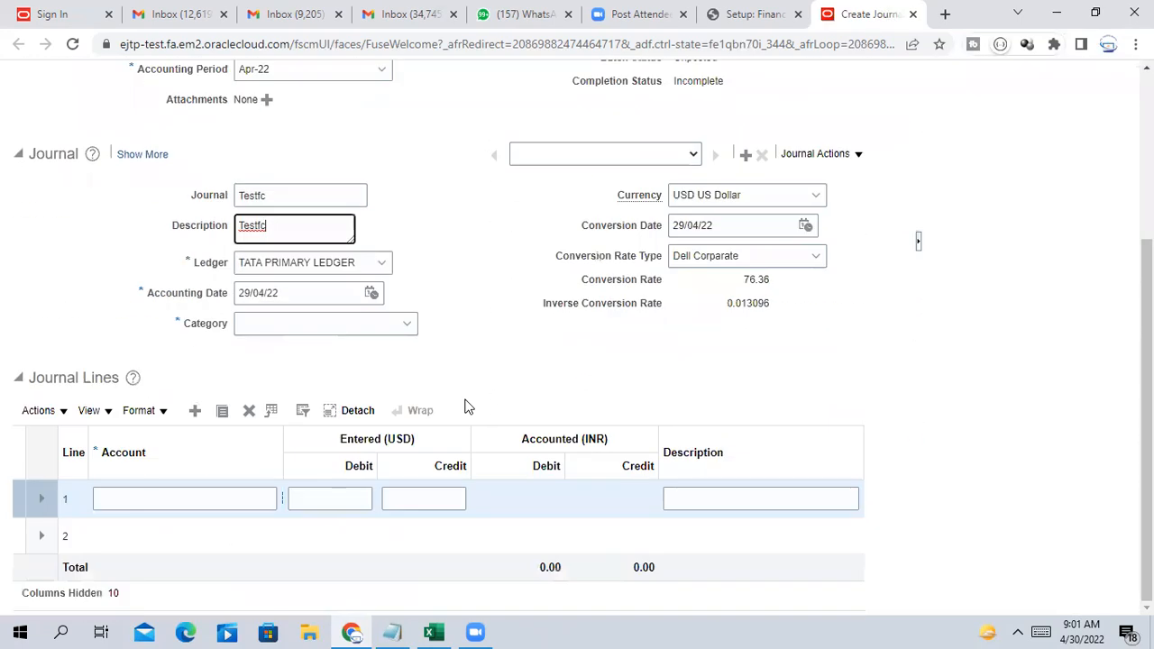
click(197, 498)
click(296, 329)
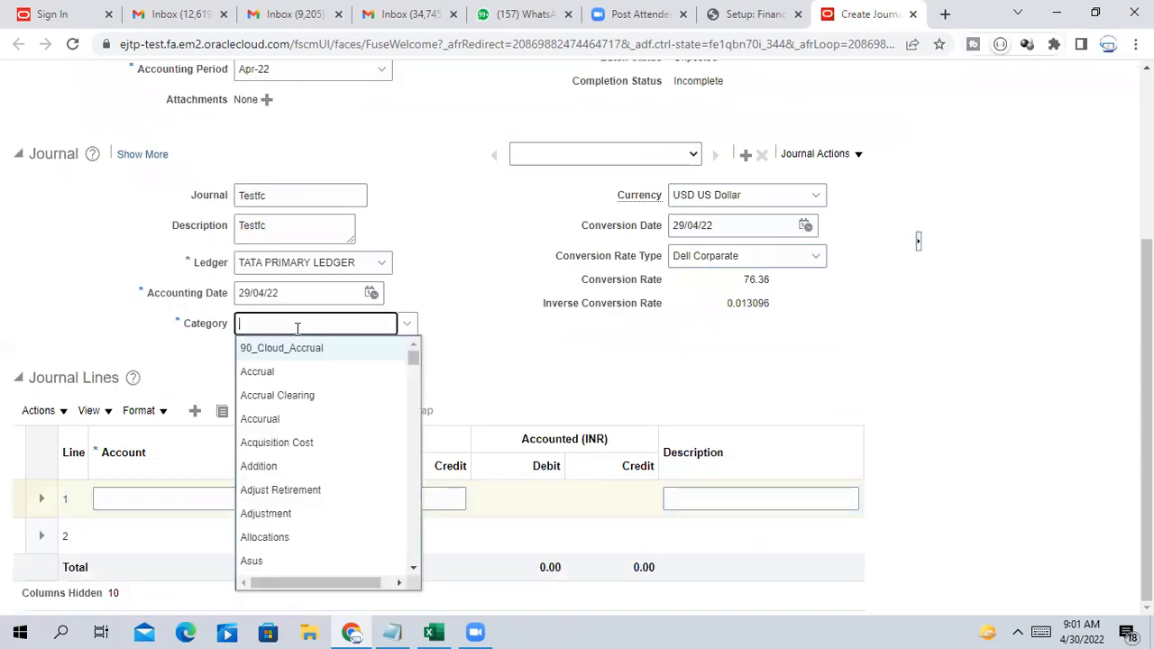
text(M)
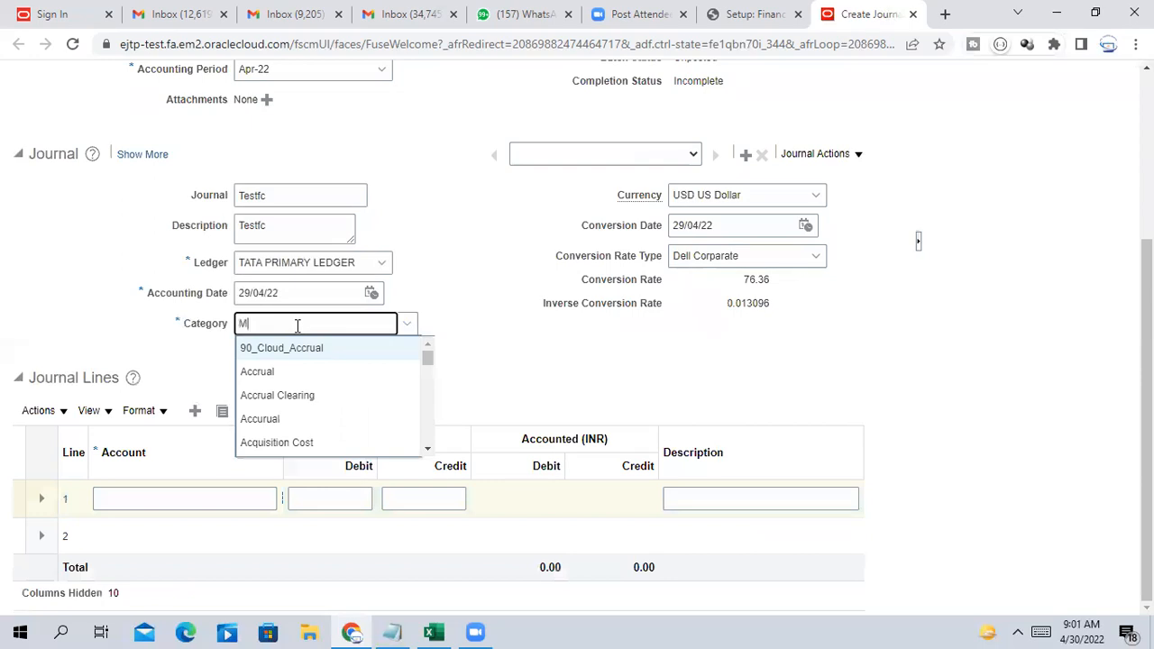
text(anu)
click(268, 349)
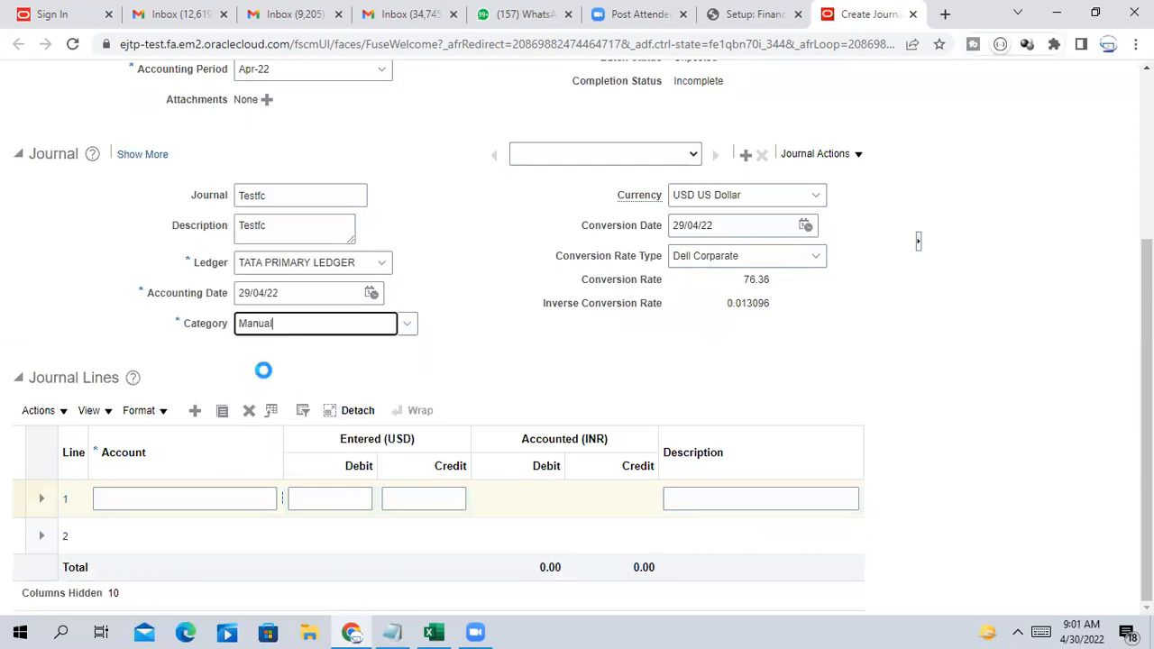
click(226, 501)
click(281, 500)
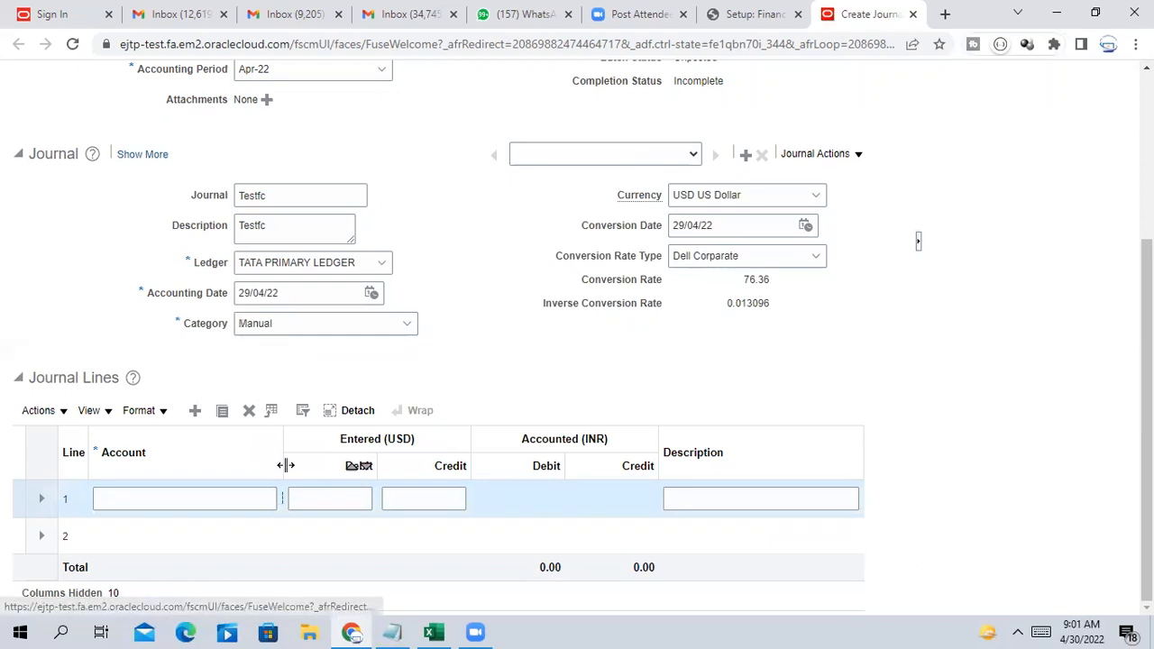
Set line 1's account to 1000.001.30001 (Tata Software, HR Dept, Salary exp)
drag(283, 462, 345, 457)
click(288, 498)
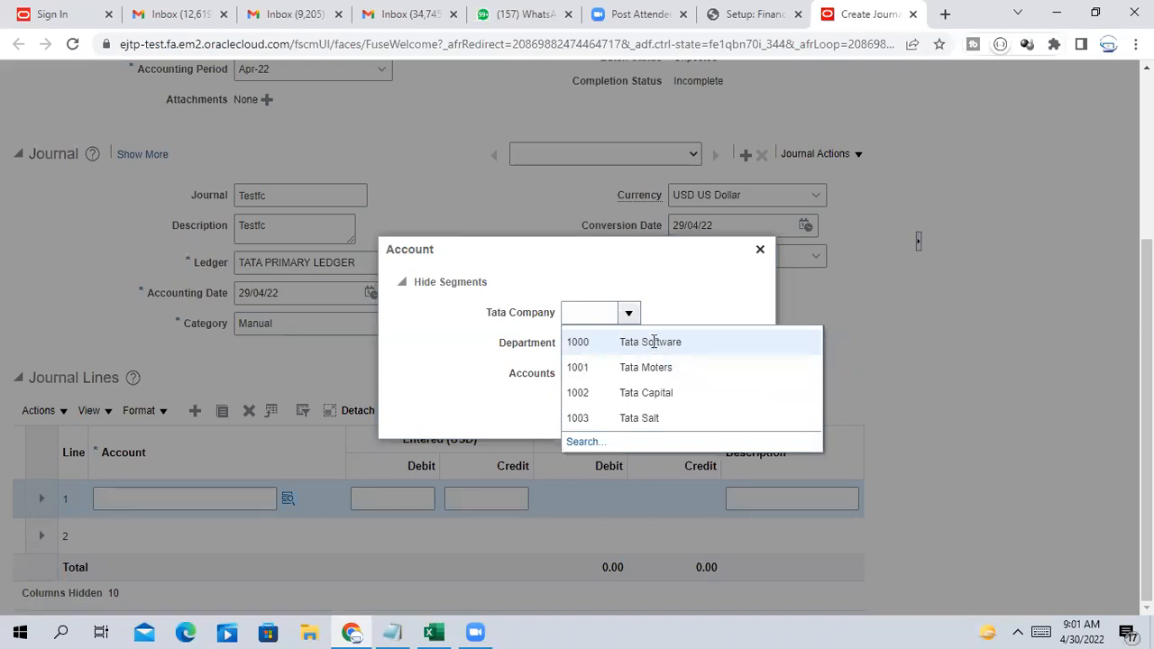
click(654, 342)
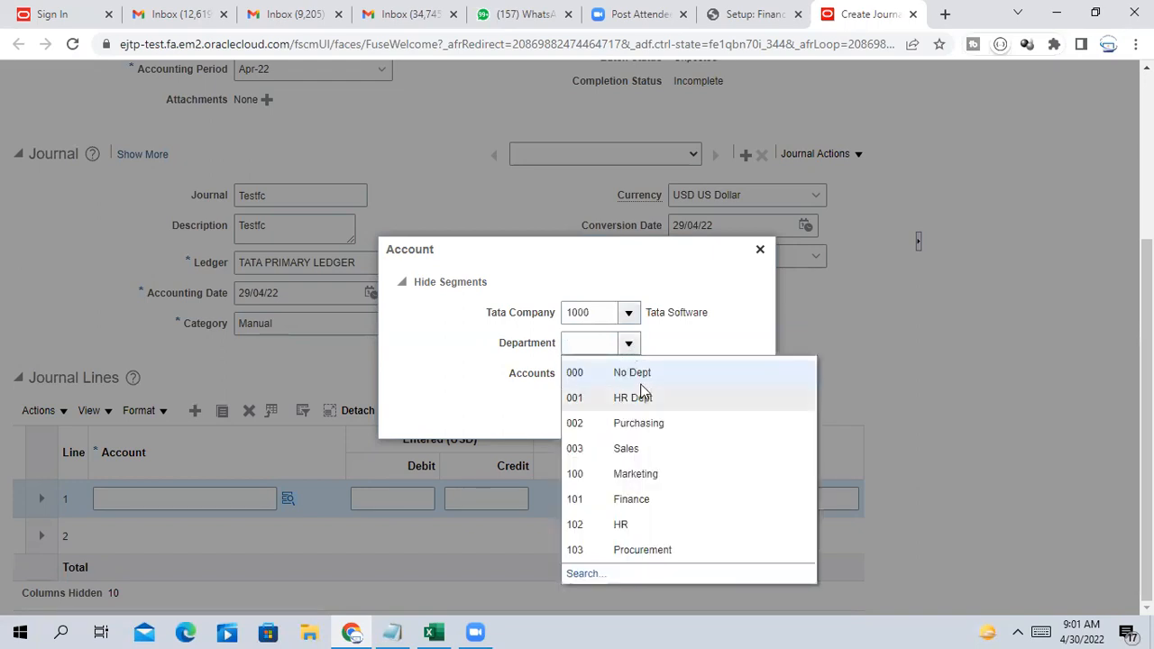
click(635, 398)
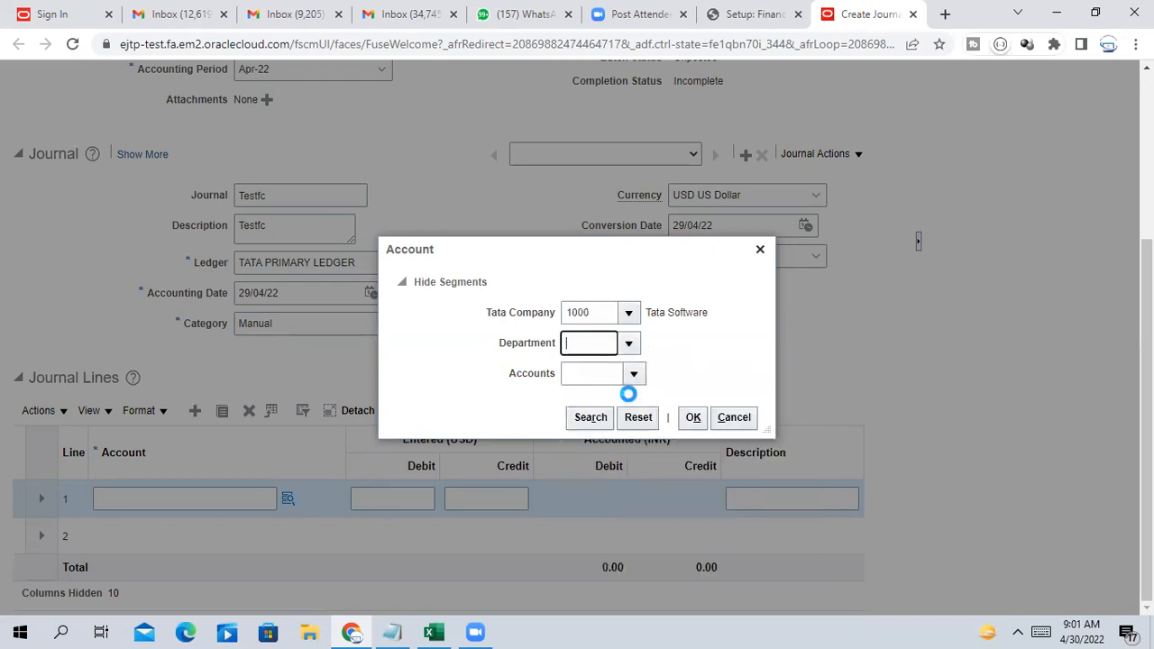
click(634, 372)
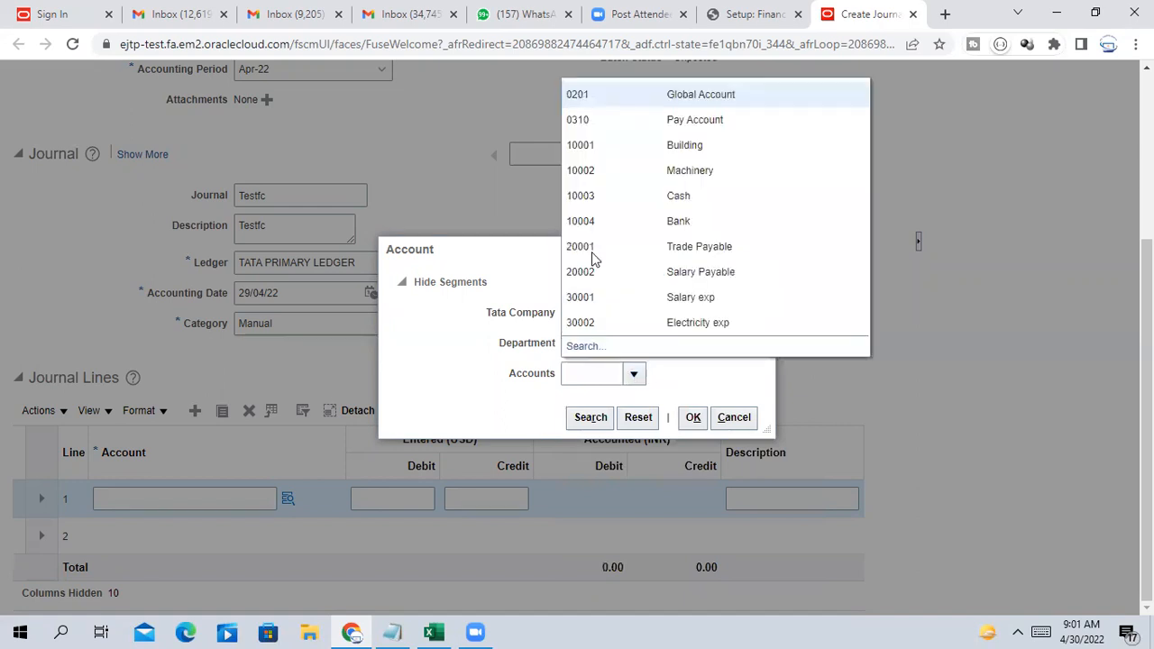
click(689, 297)
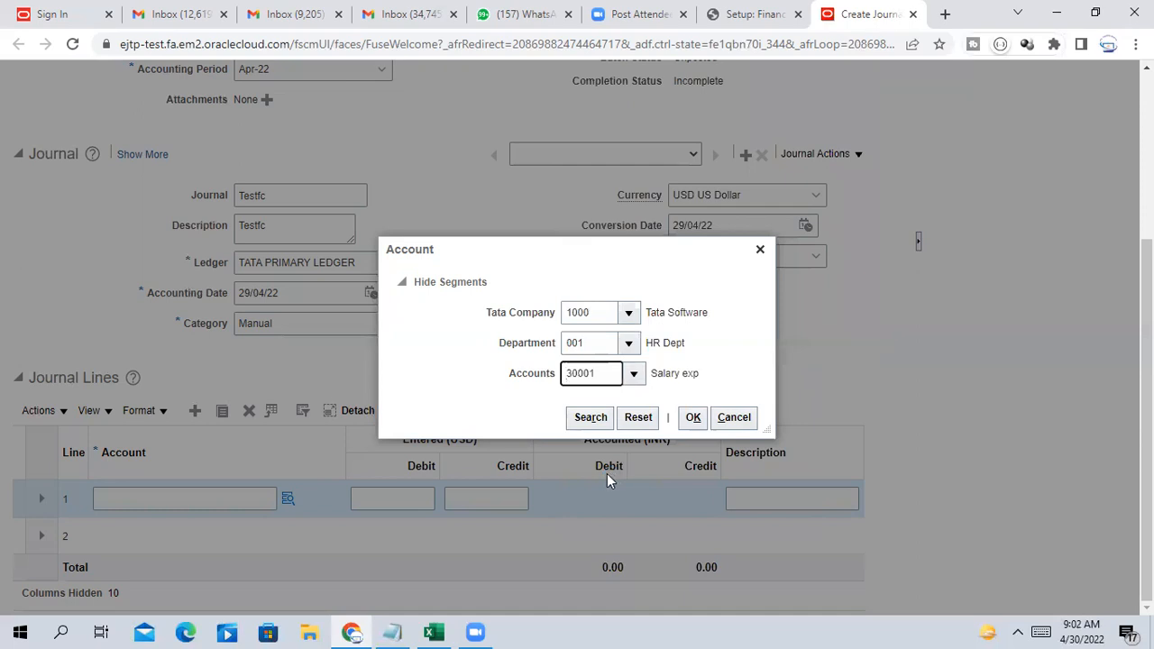
click(694, 417)
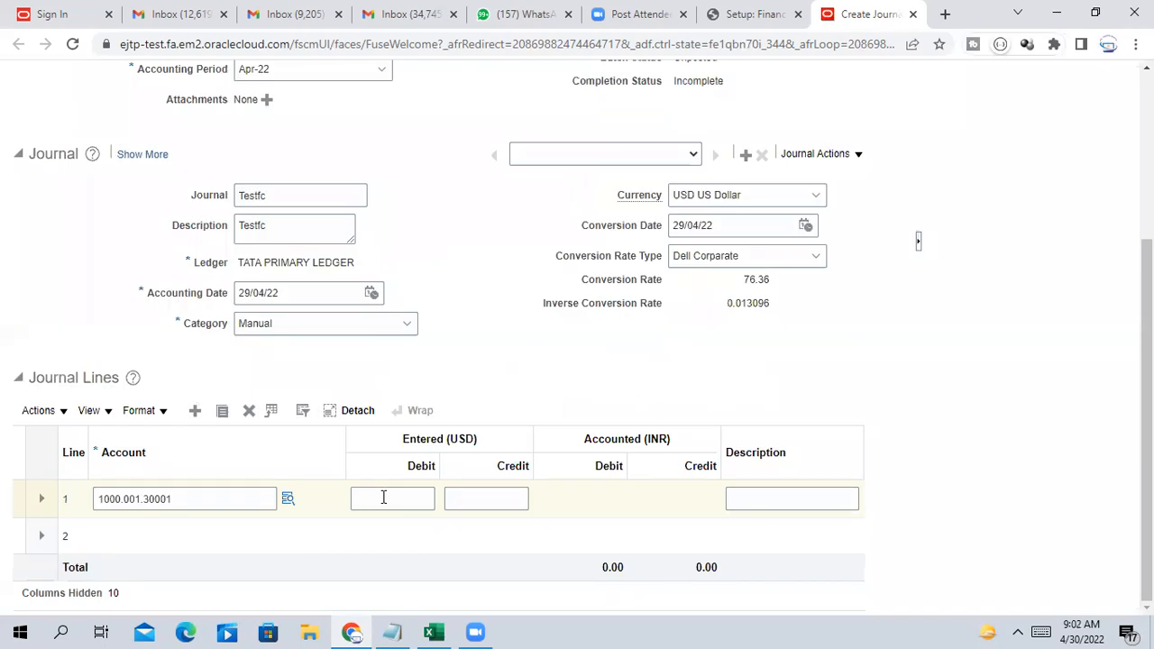
Enter a 100 USD debit on journal line 1
click(382, 497)
text(100)
key(Tab)
key(Tab)
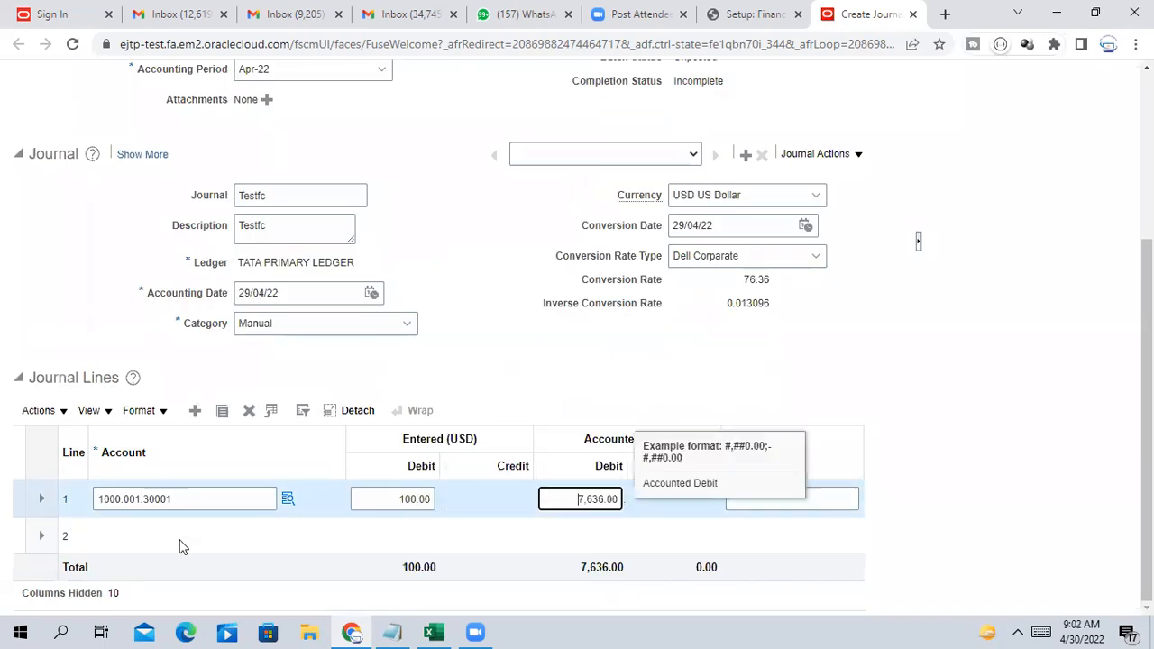
Set line 2's company to 1000 Tata Software and department to 001 HR Dept
click(150, 536)
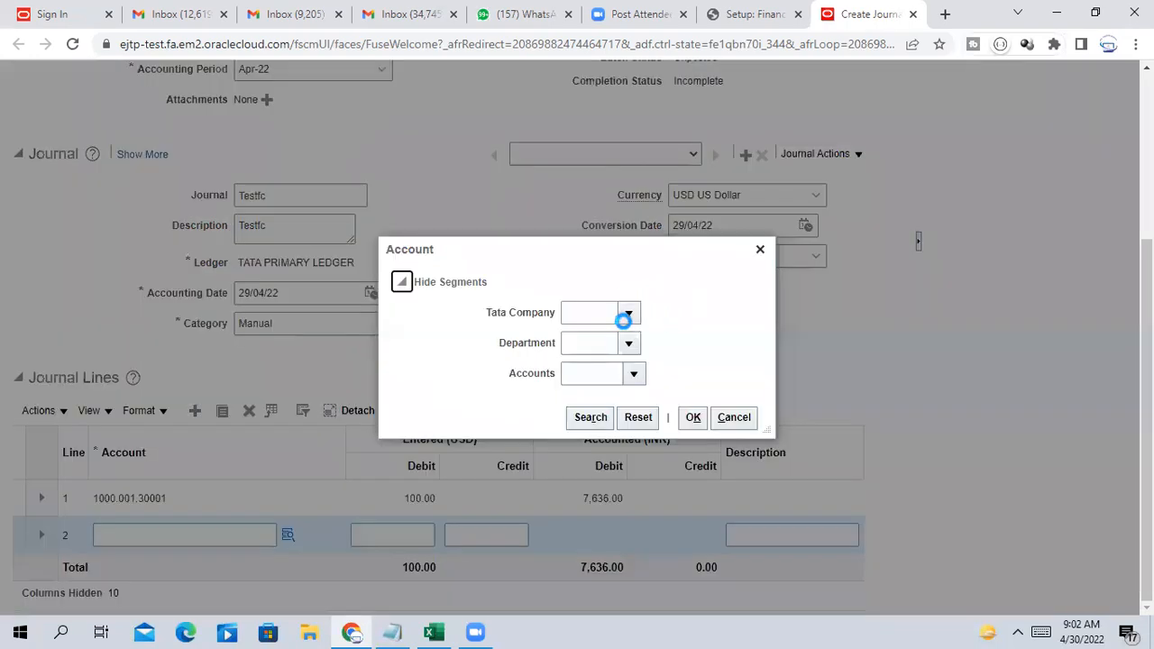
click(628, 313)
click(619, 387)
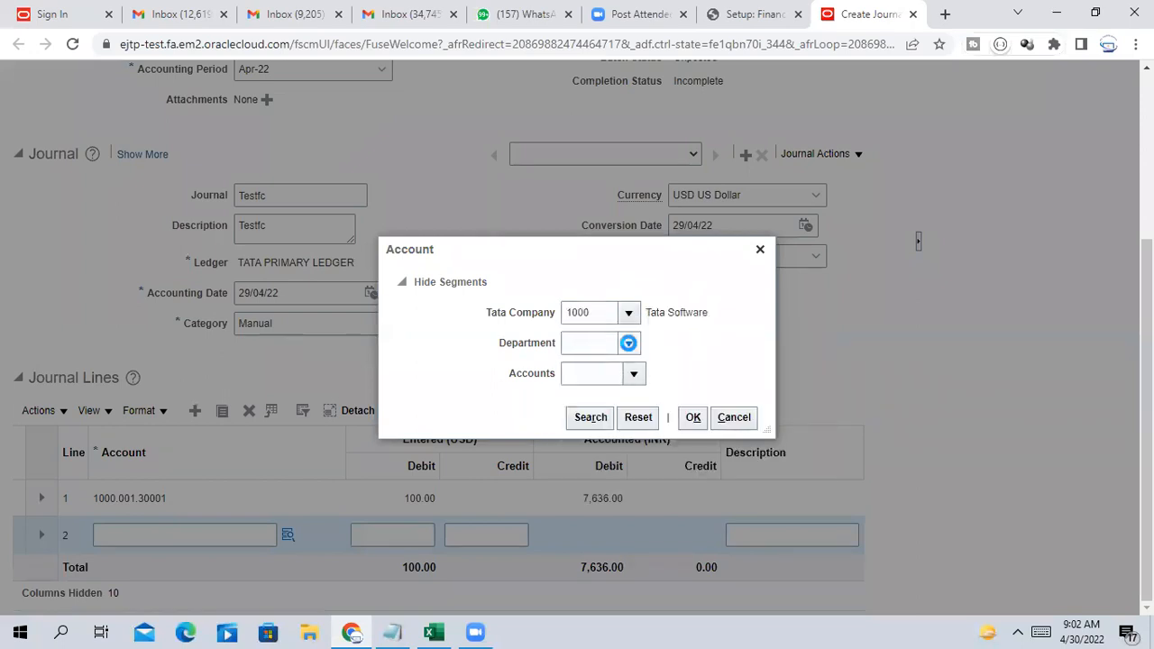
click(628, 343)
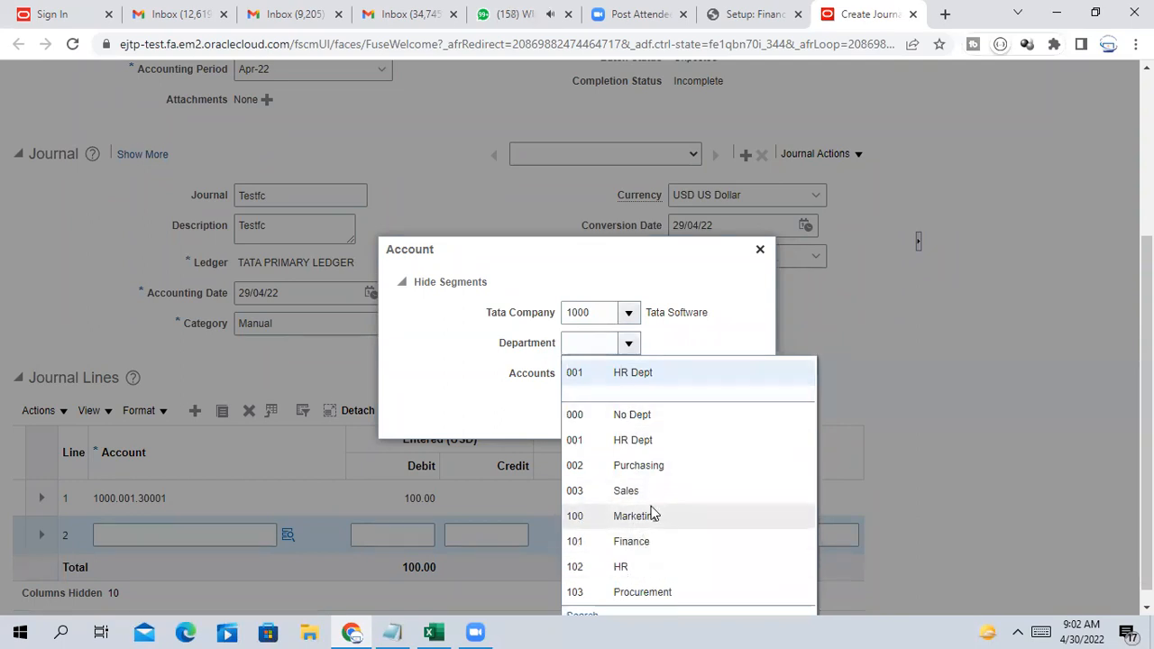
scroll(653, 514, down, 1)
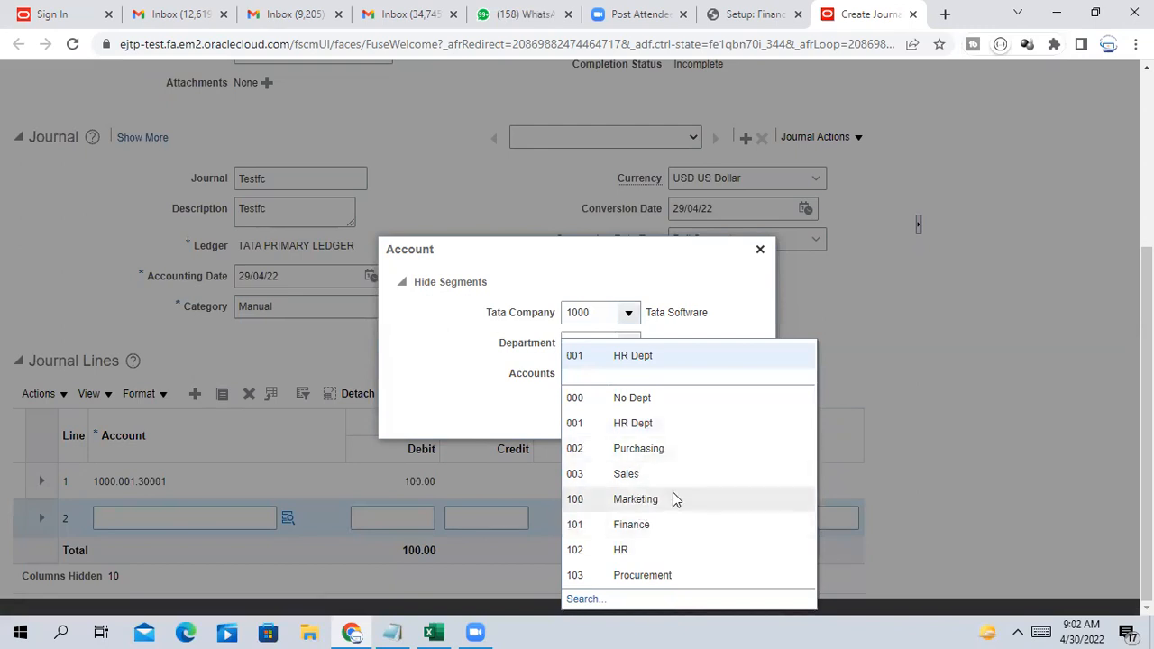
click(582, 601)
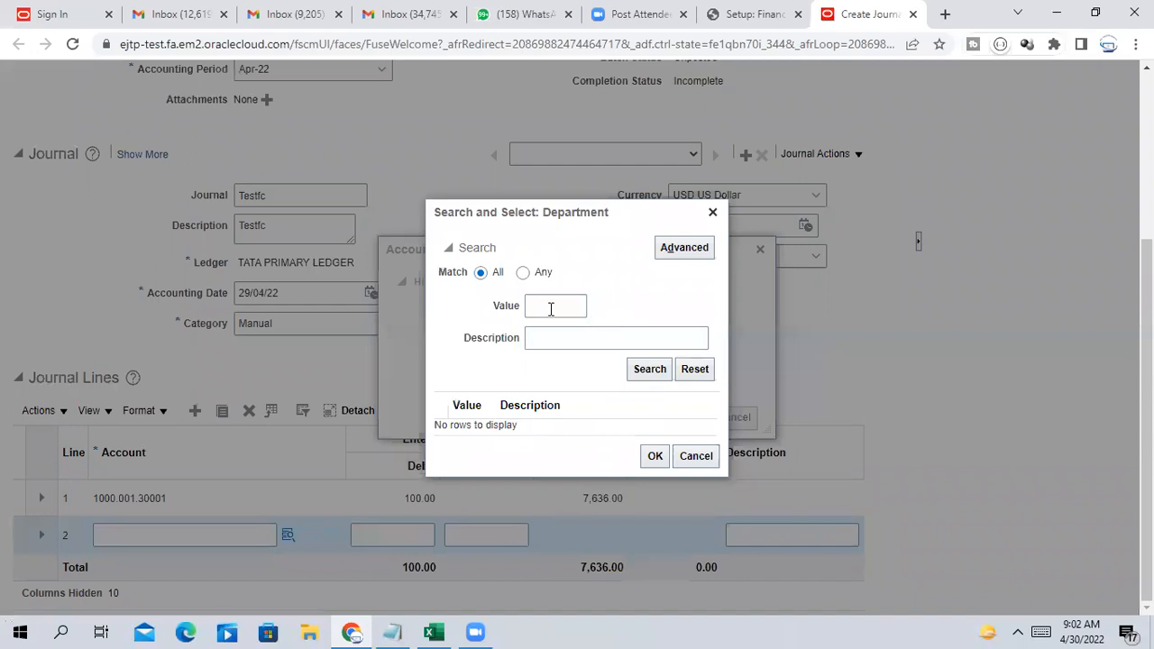
click(654, 369)
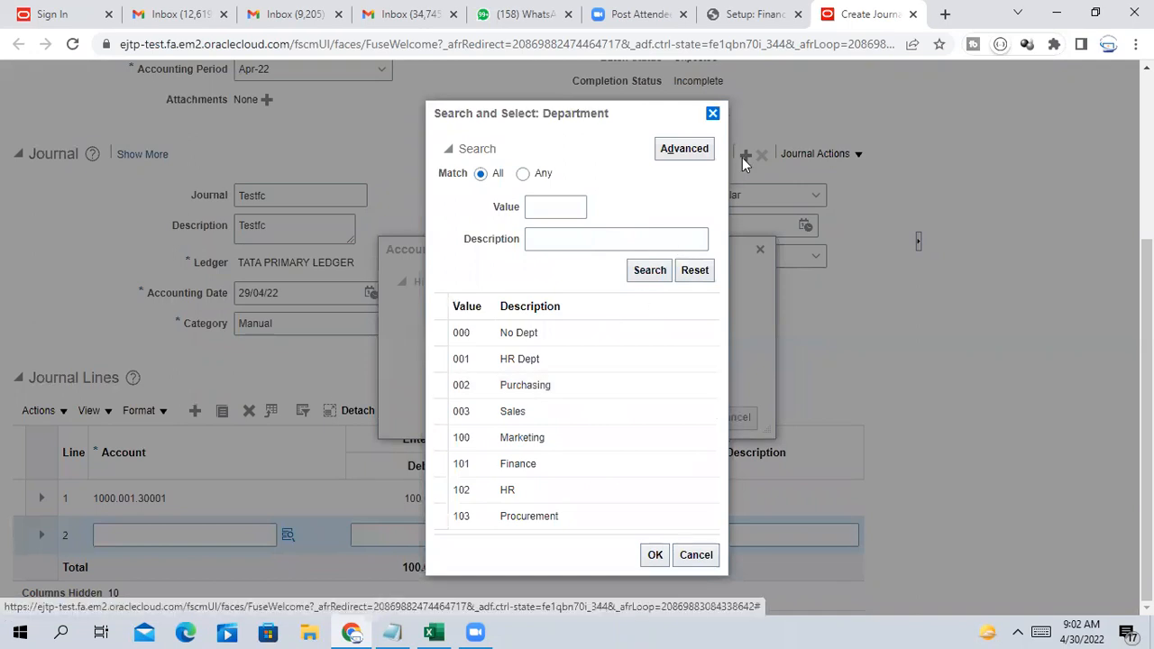
click(713, 114)
click(629, 343)
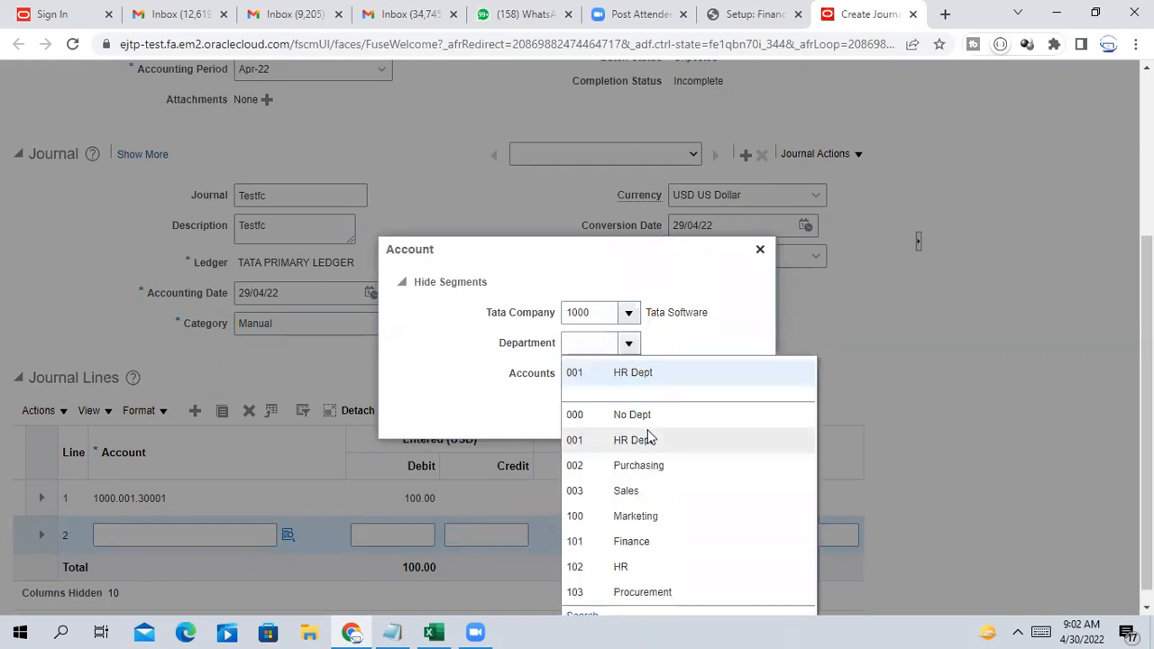
click(640, 439)
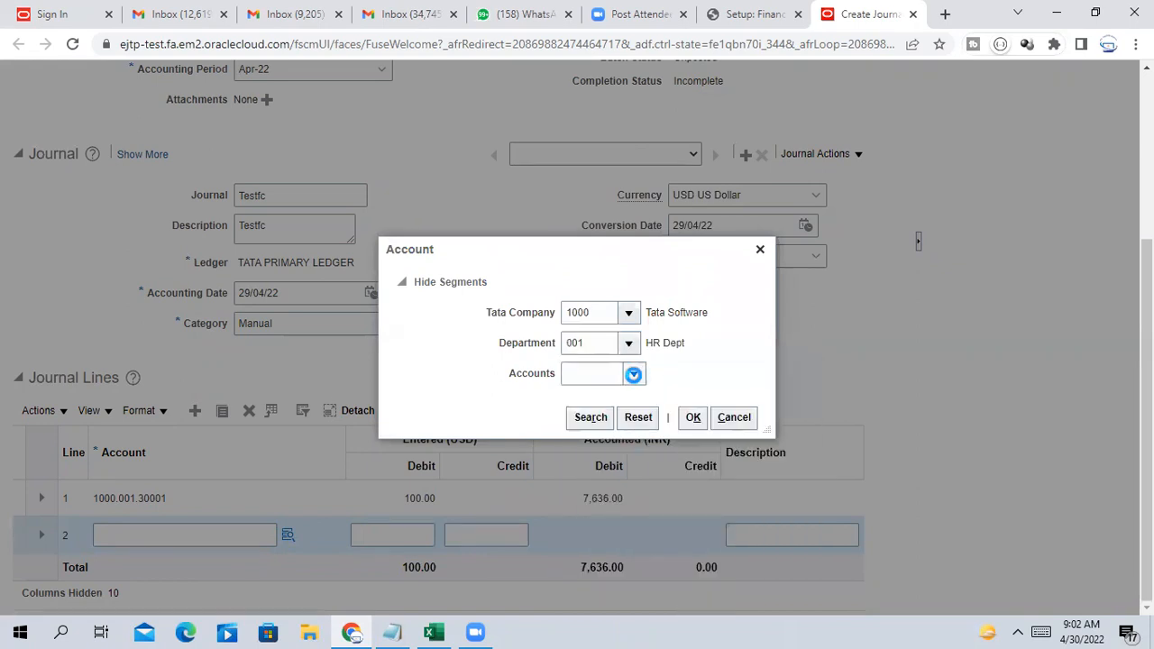
Choose account 10004 Bank, confirming line 2's combination 1000.001.10004
click(633, 374)
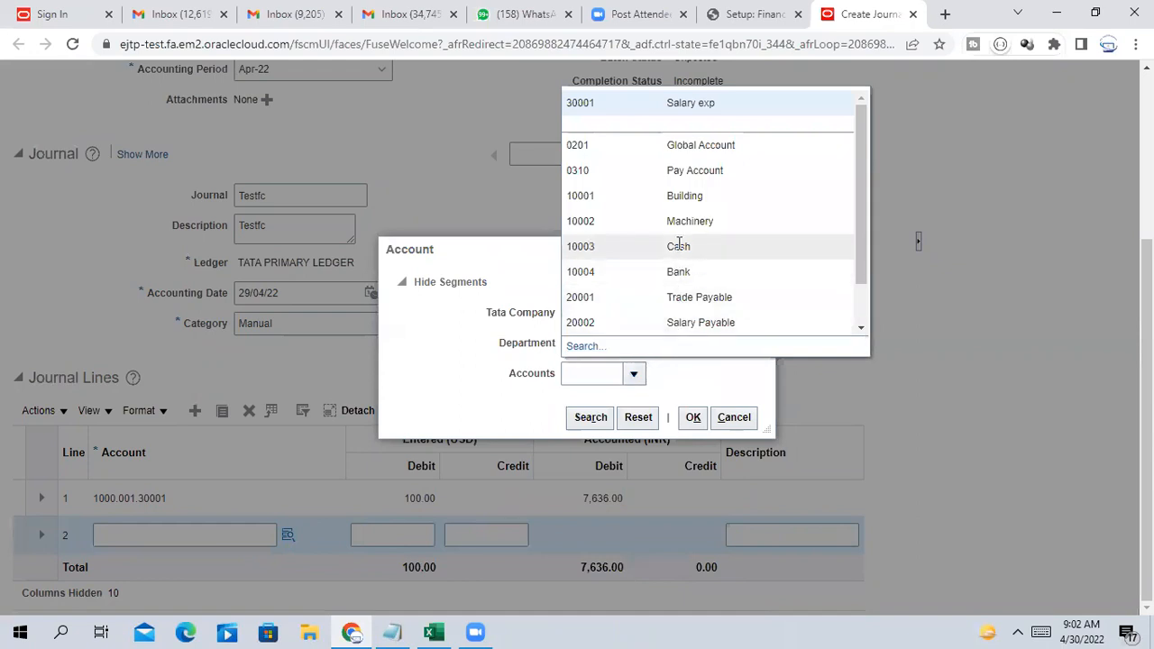
click(602, 247)
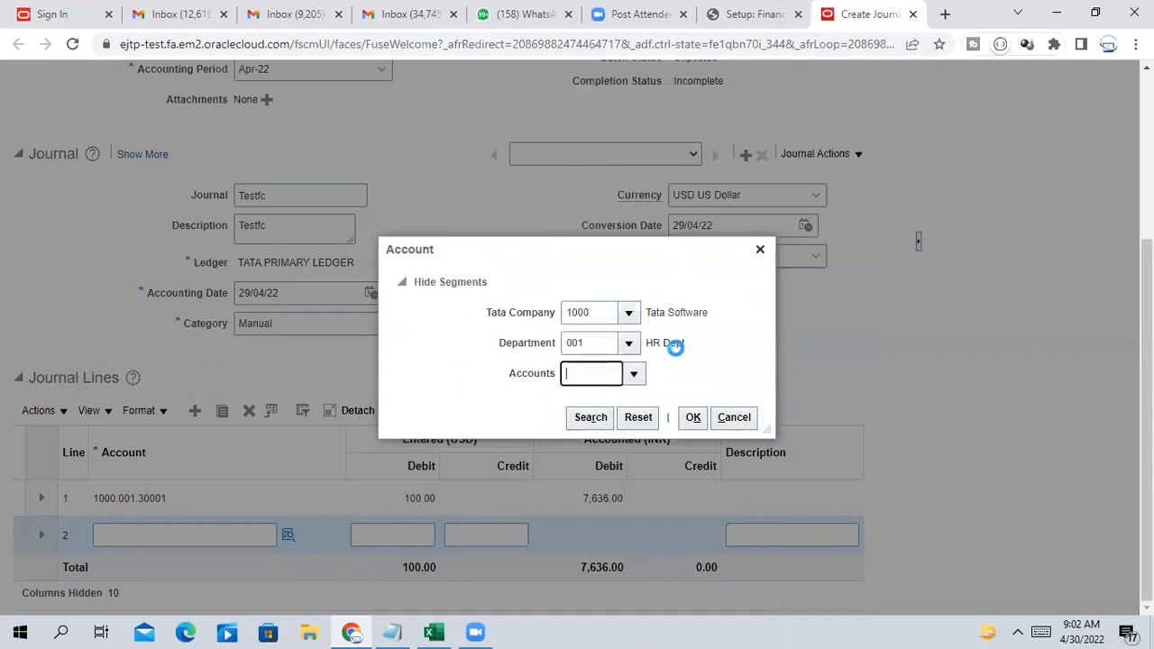
click(636, 372)
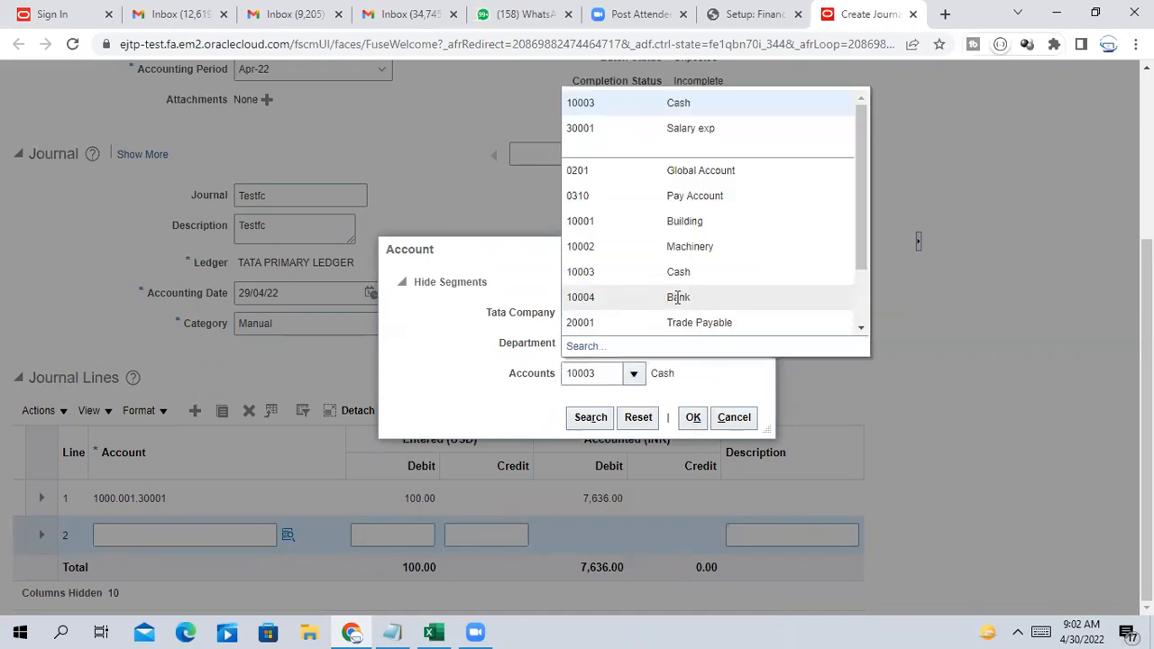
click(677, 300)
click(693, 417)
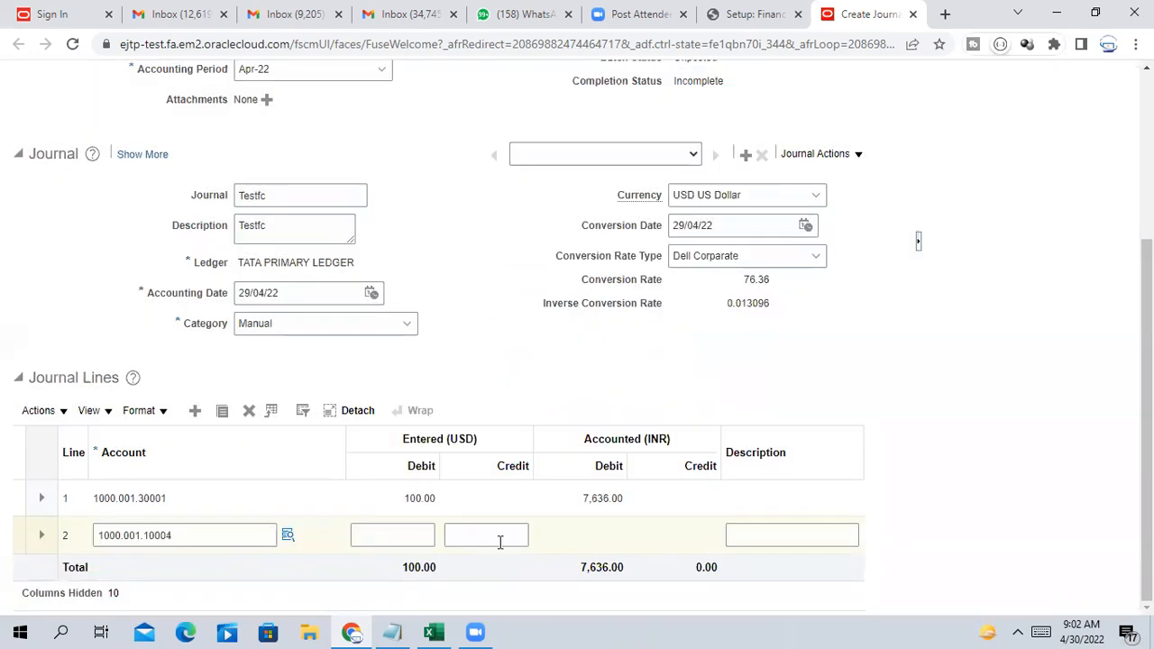
click(498, 537)
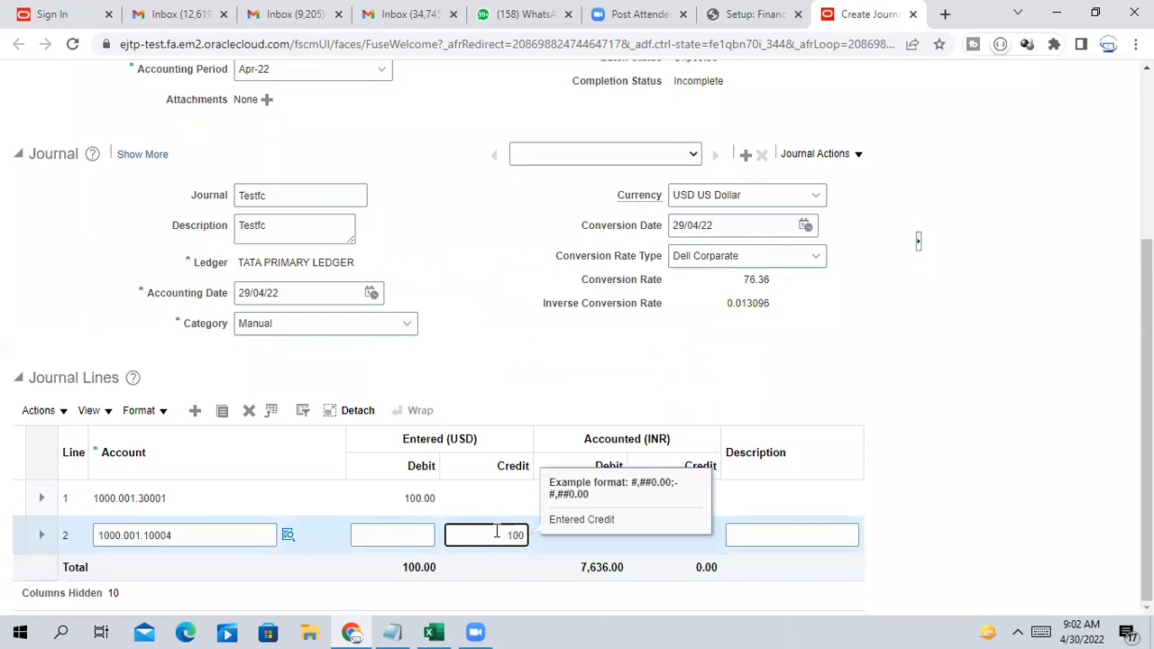
Commit line 2's 100.00 USD credit, accounted as 7,636.00 INR
click(976, 451)
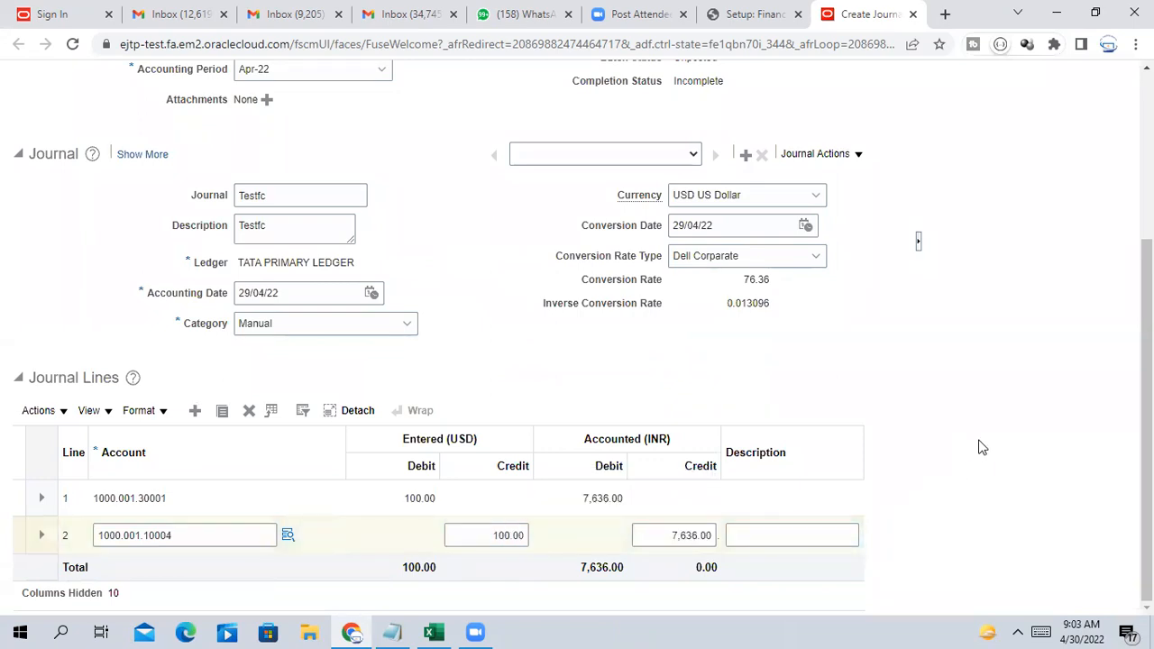
scroll(981, 448, up, 3)
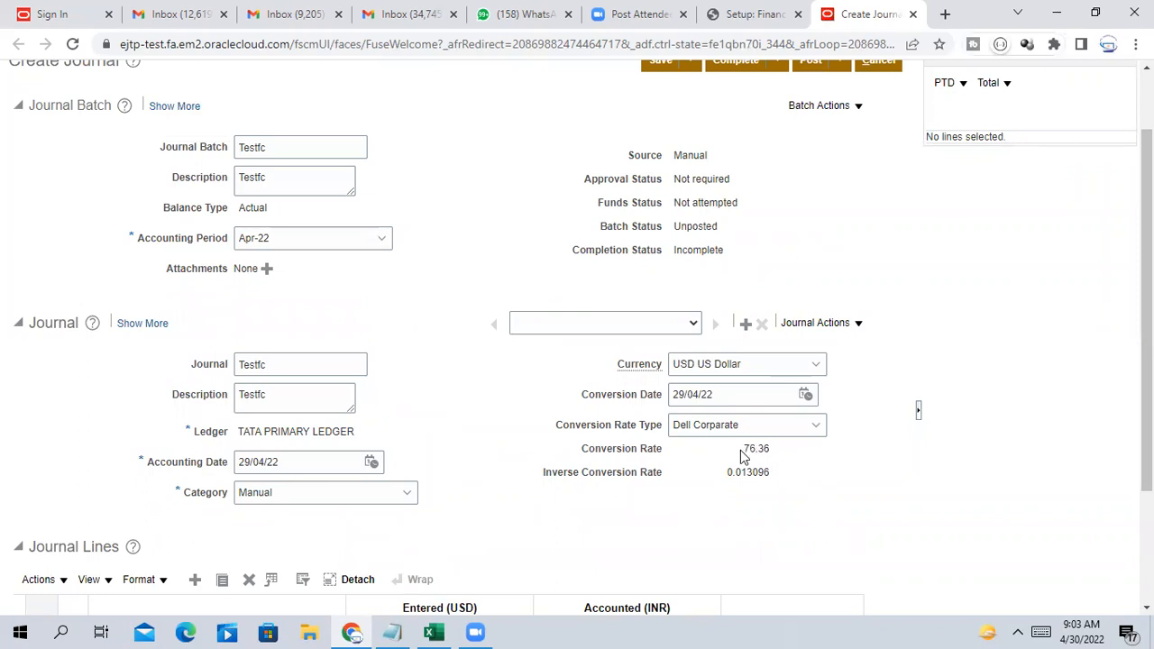
drag(744, 450, 780, 460)
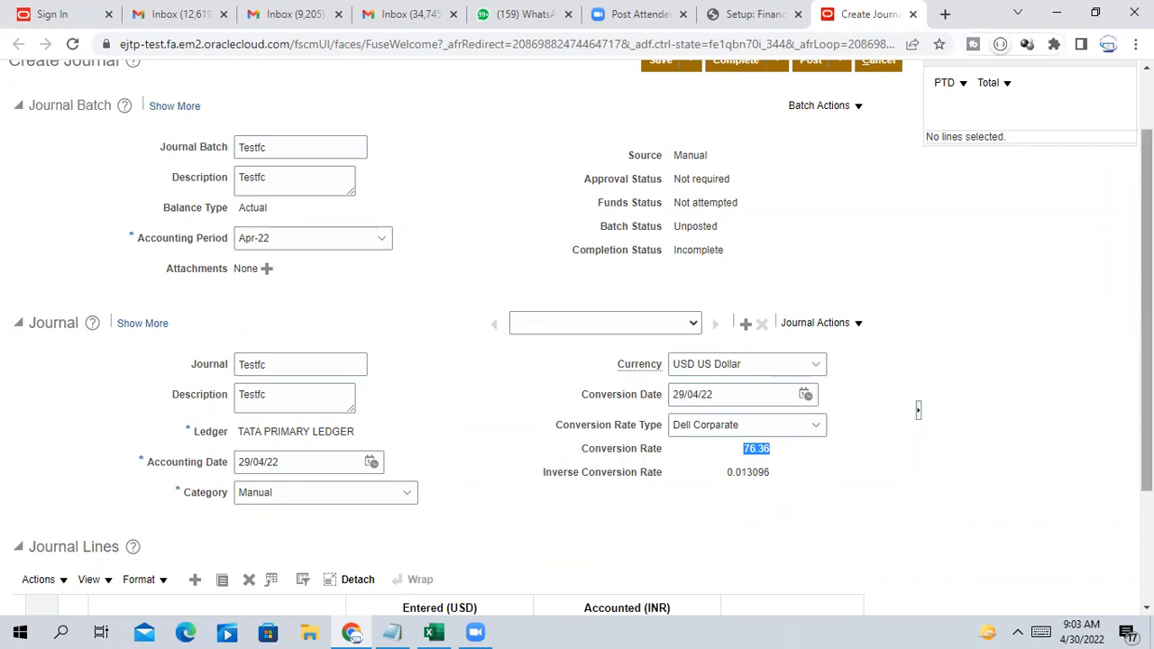
scroll(582, 338, down, 3)
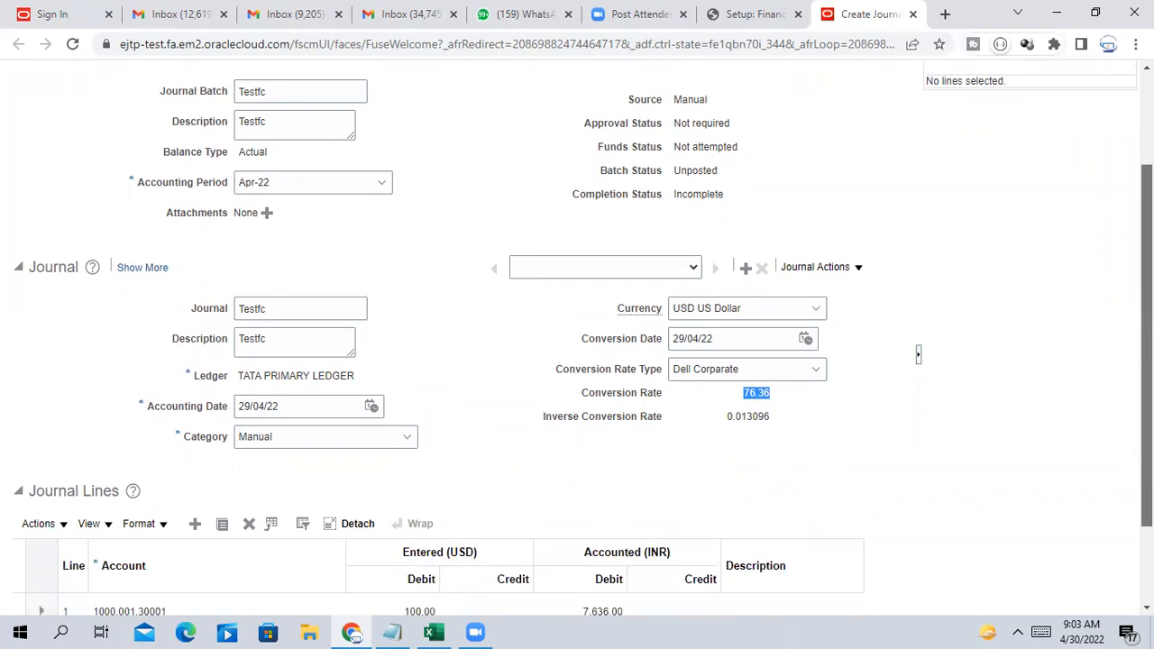
scroll(918, 282, up, 5)
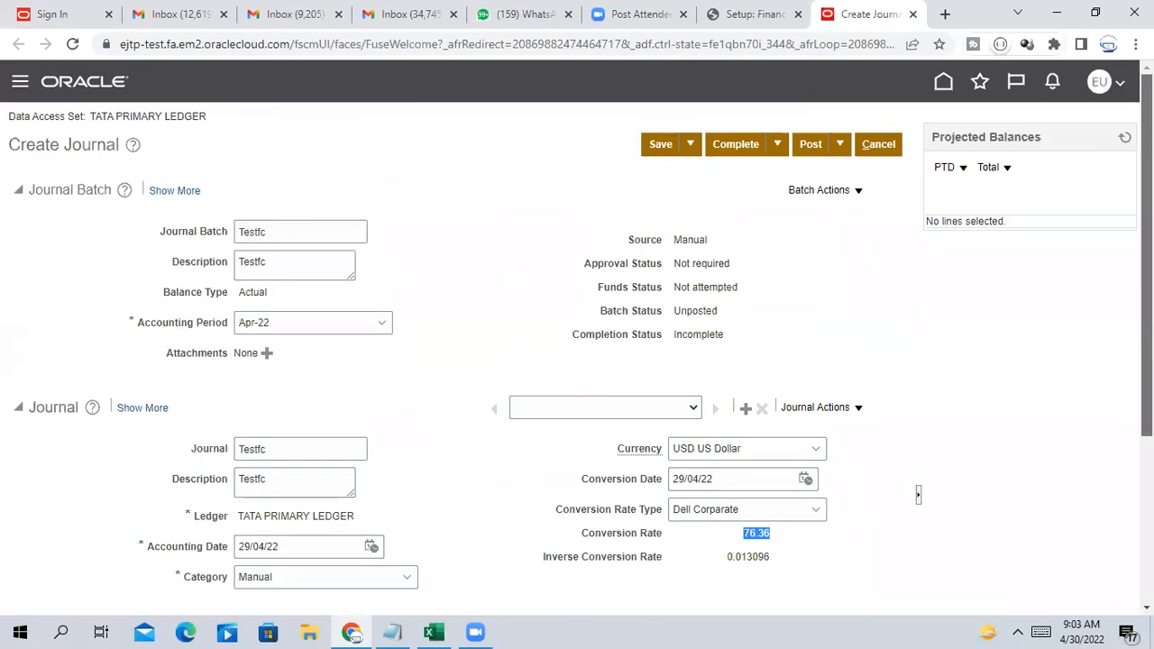
scroll(728, 424, down, 1)
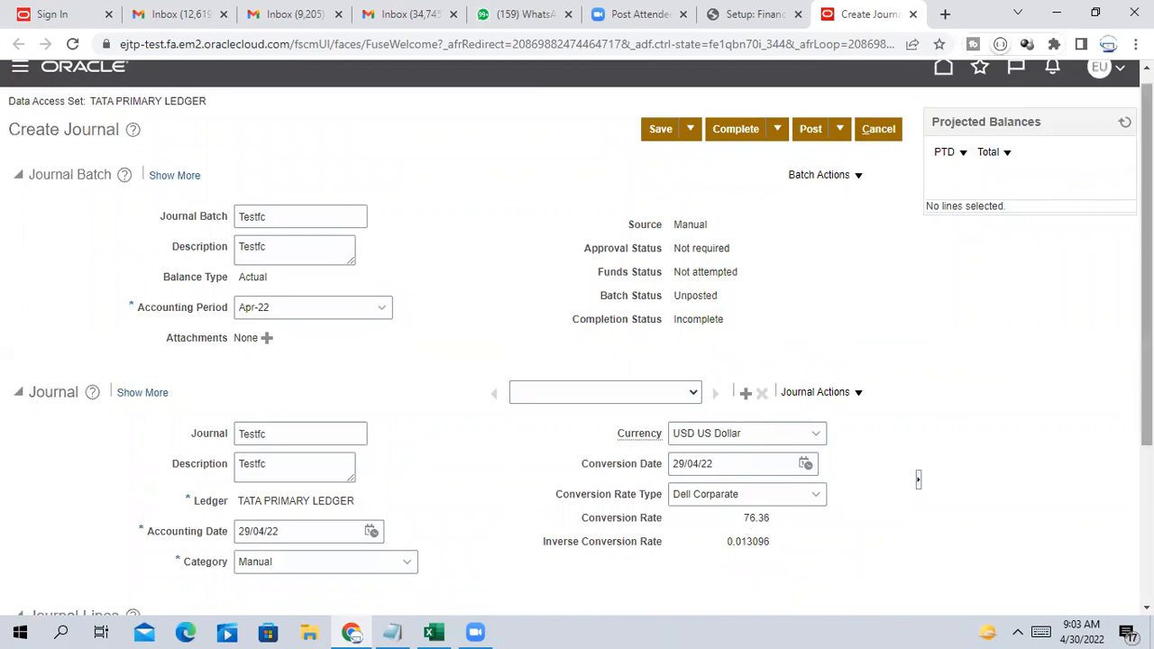
scroll(577, 336, down, 1)
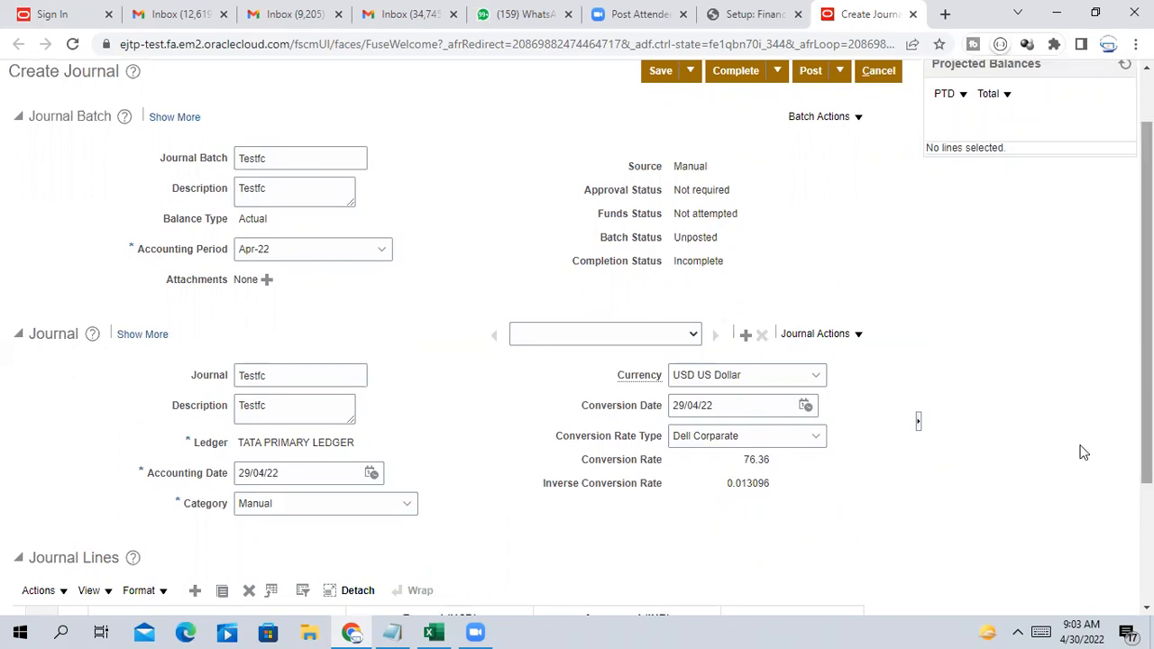
scroll(1082, 450, down, 1)
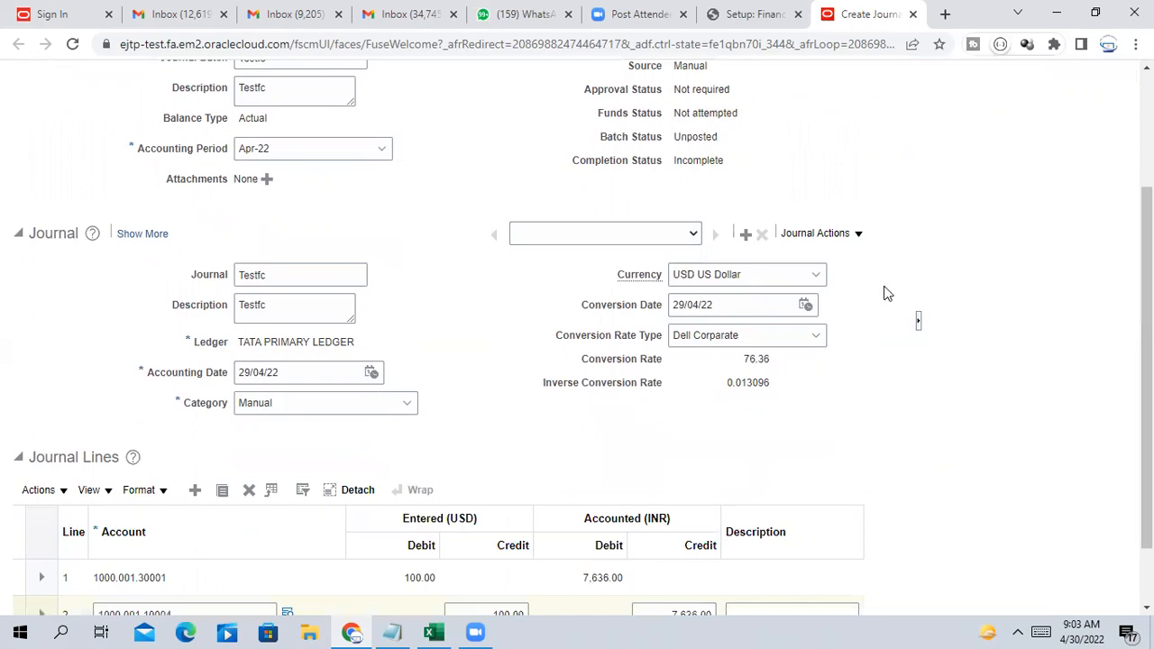
drag(743, 360, 766, 360)
drag(745, 359, 781, 368)
drag(586, 364, 938, 410)
click(937, 410)
scroll(937, 412, down, 1)
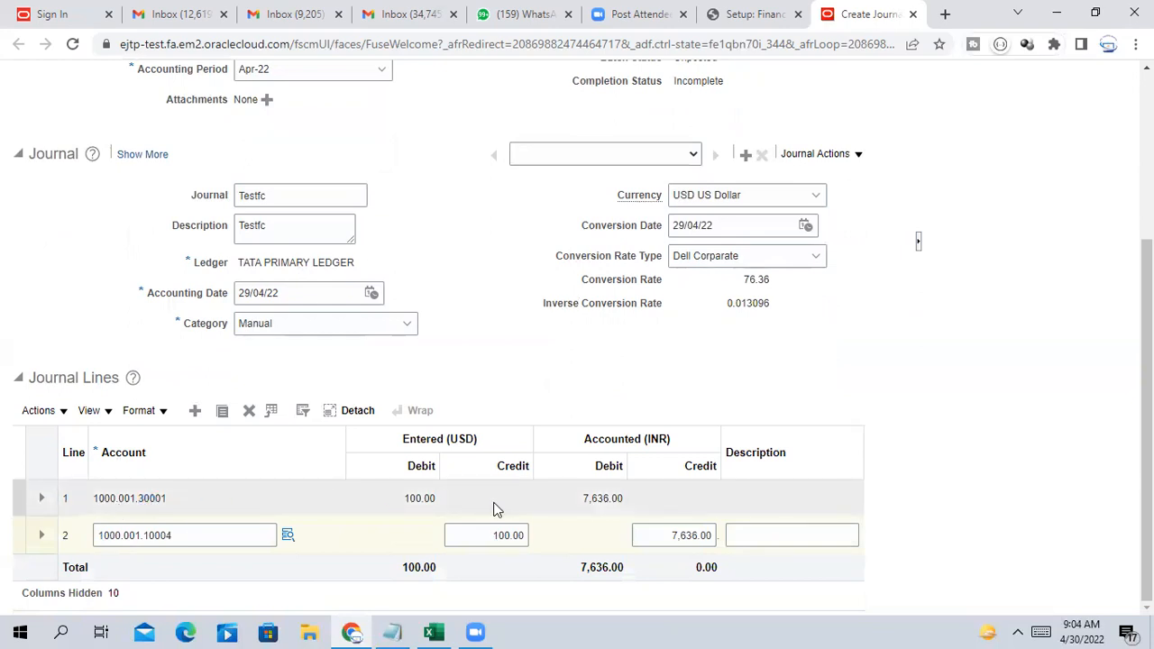
click(422, 501)
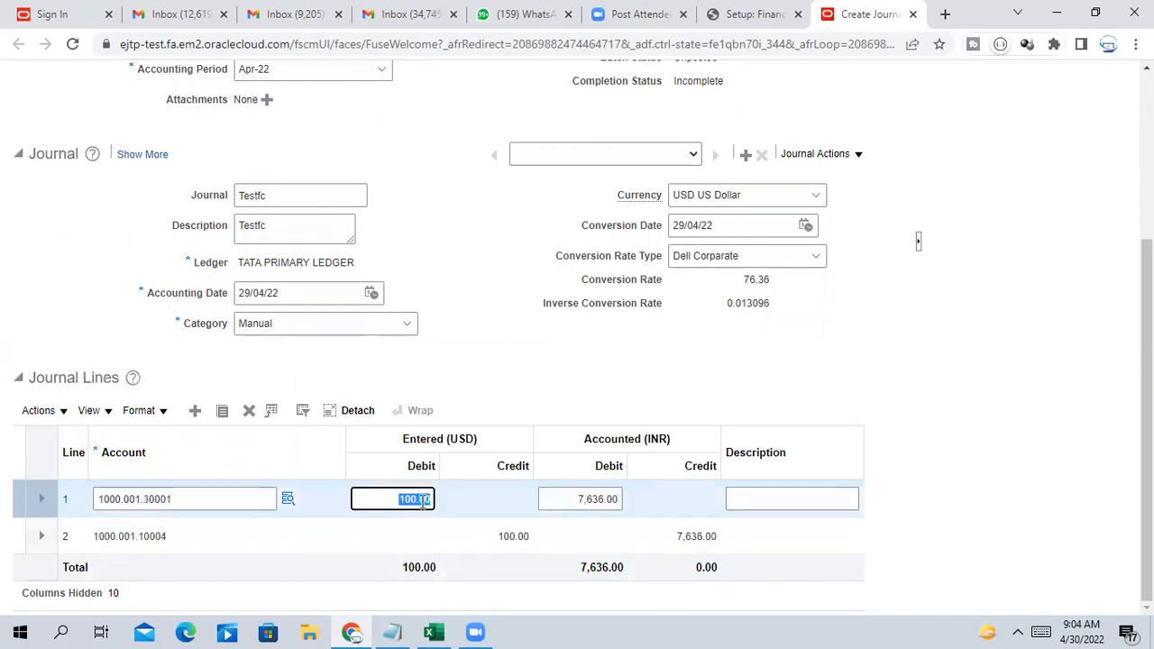
click(397, 500)
drag(395, 498, 433, 500)
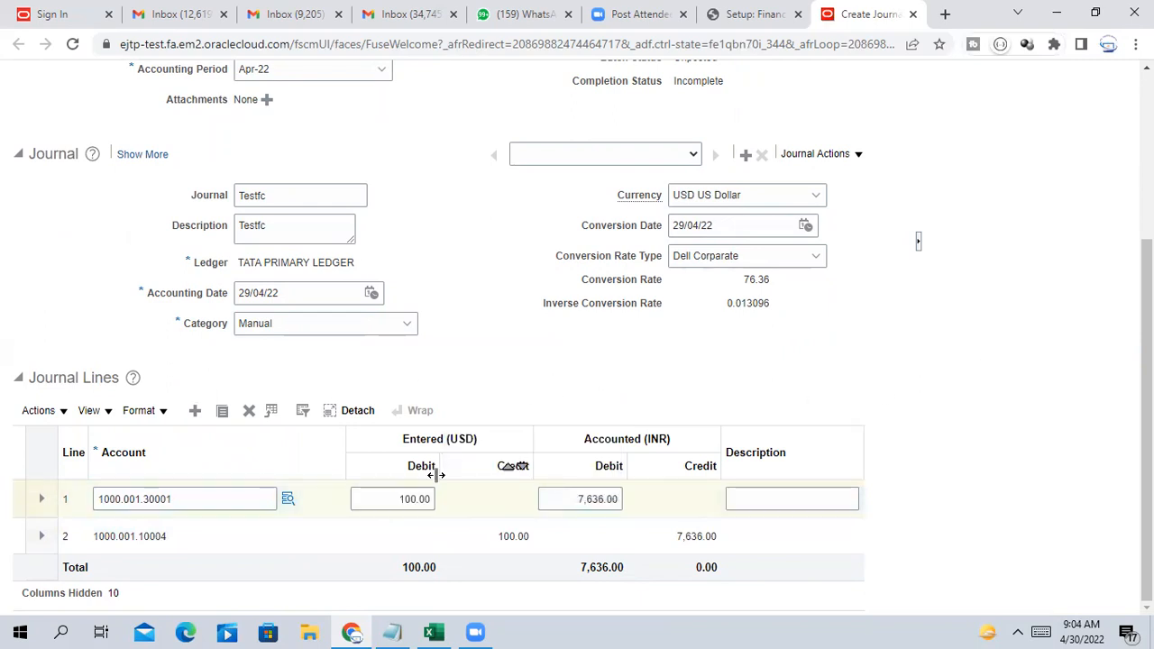
click(401, 499)
drag(400, 498, 437, 504)
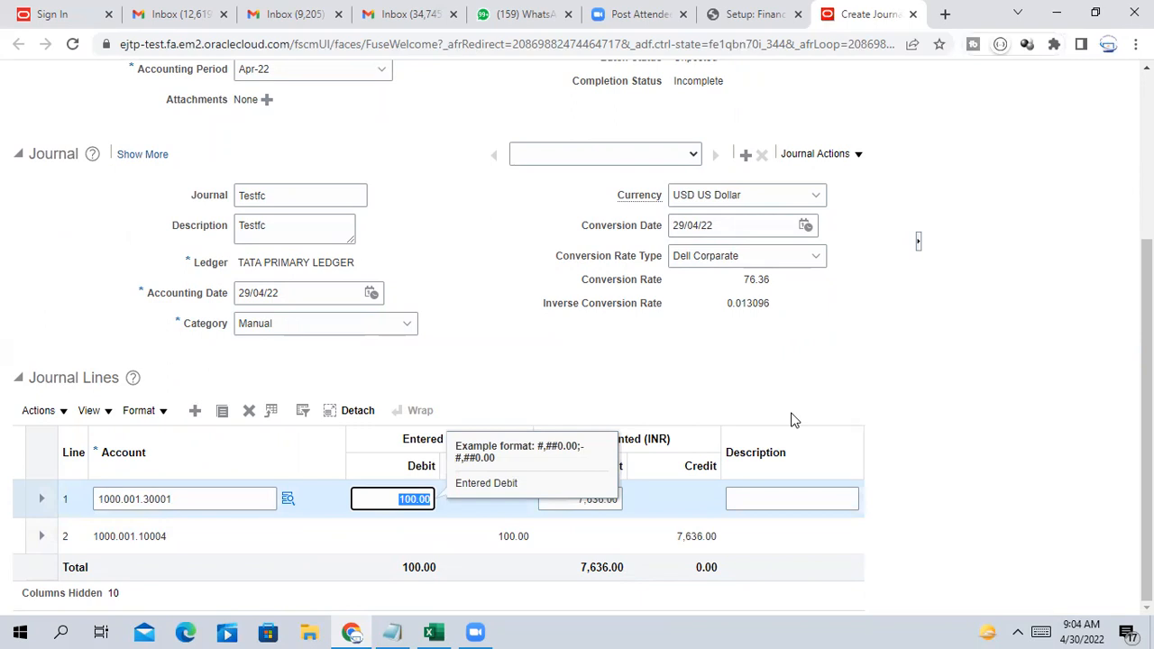
click(904, 368)
drag(566, 505, 627, 502)
click(1049, 343)
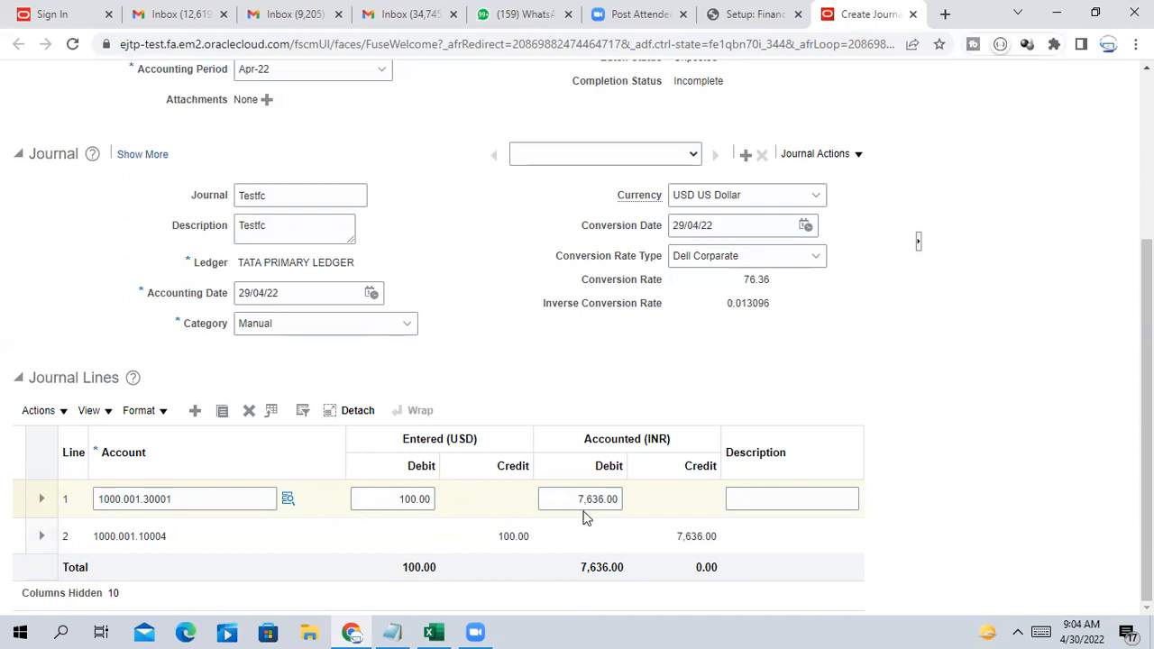
drag(578, 498, 636, 501)
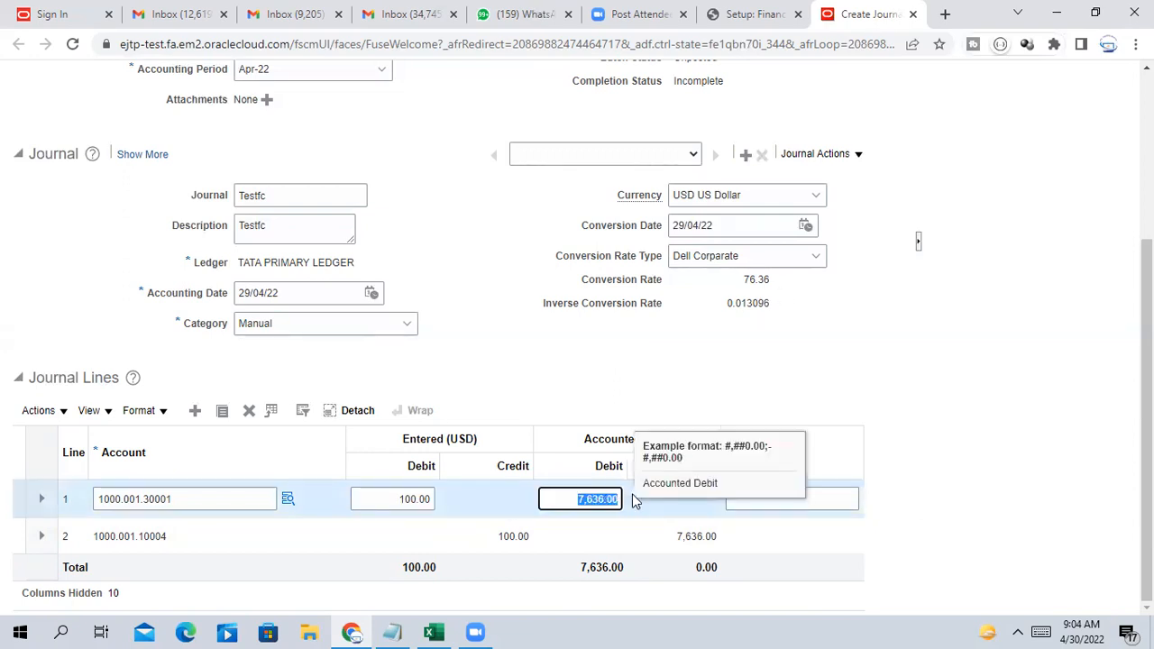
click(935, 393)
drag(543, 499, 628, 500)
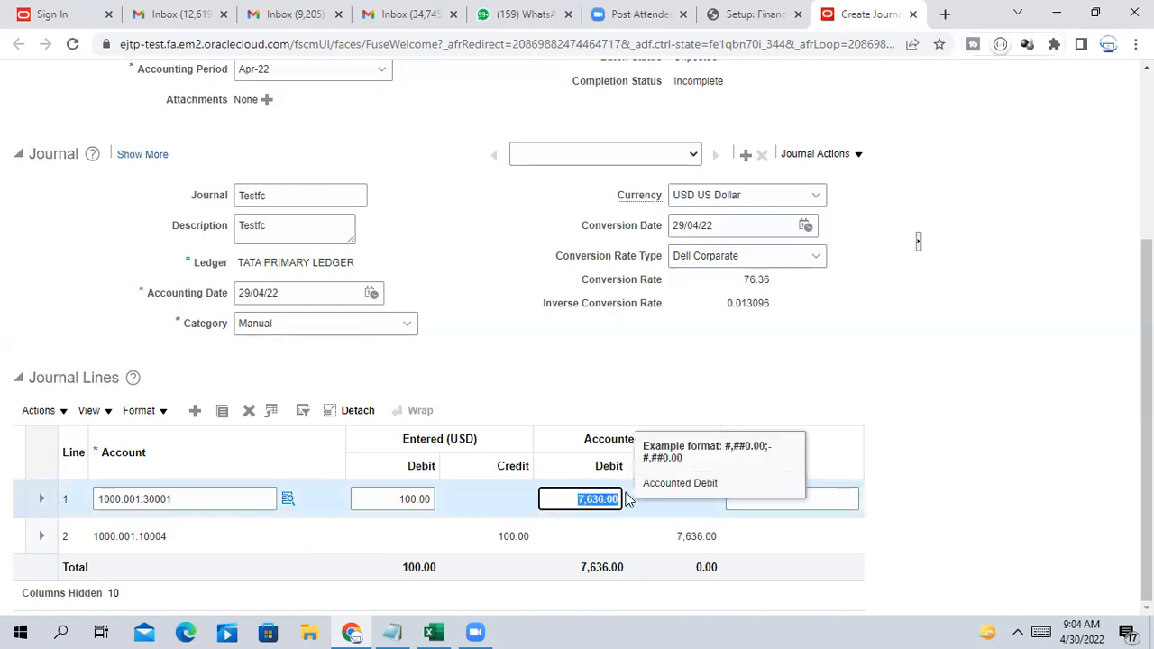
click(1064, 481)
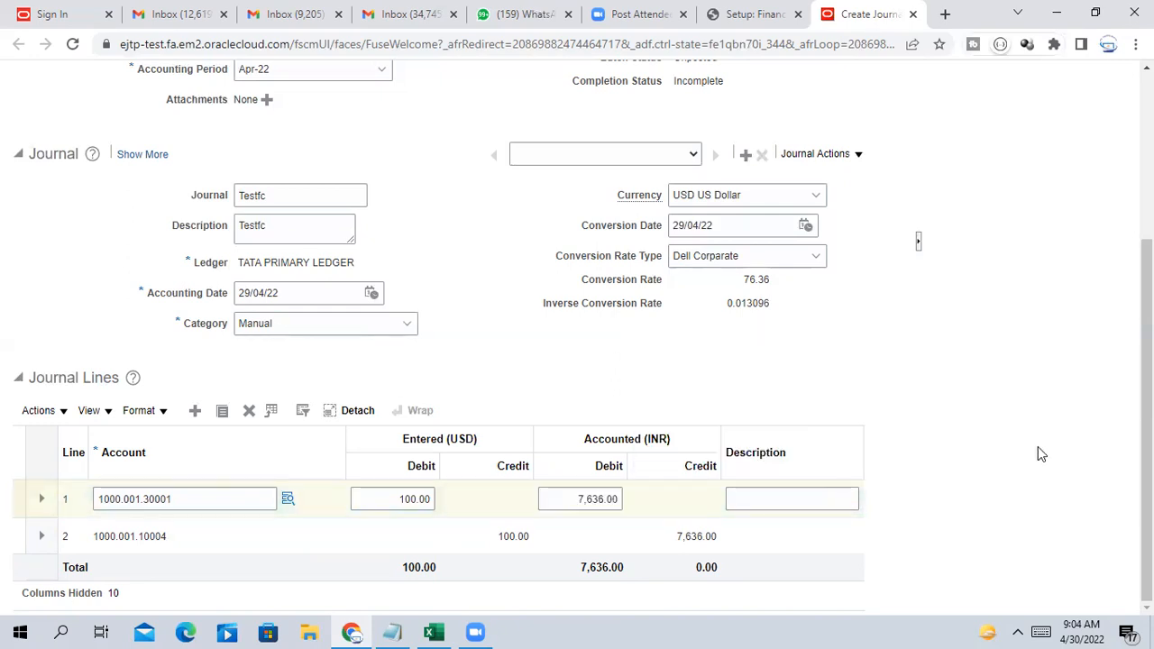
click(447, 541)
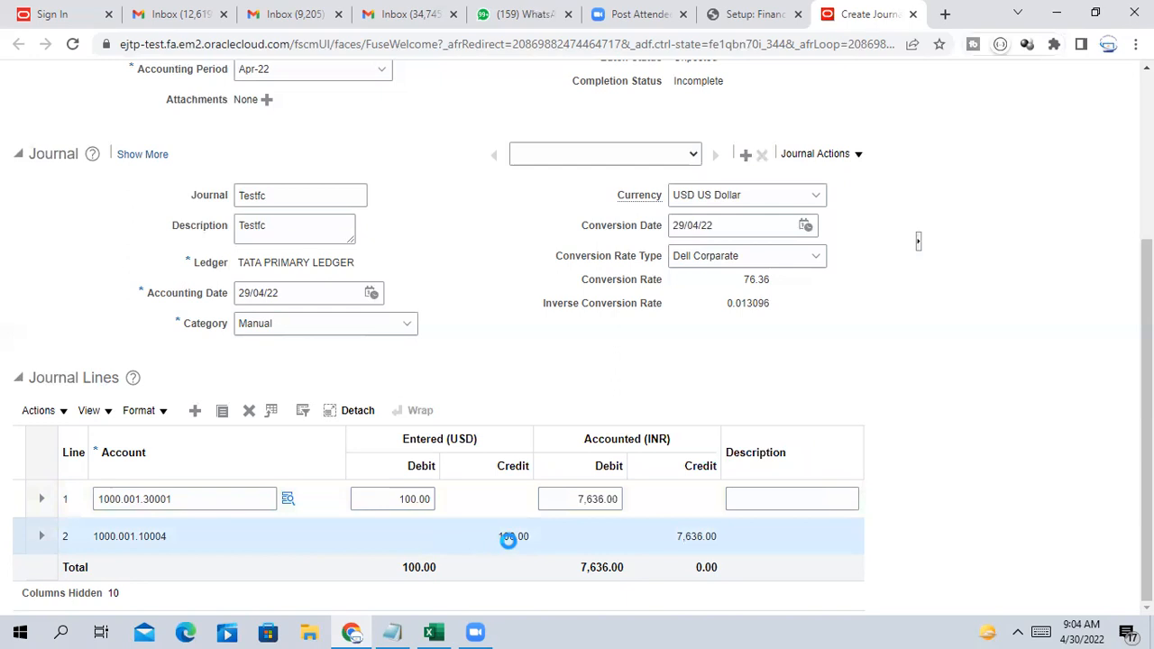
click(580, 573)
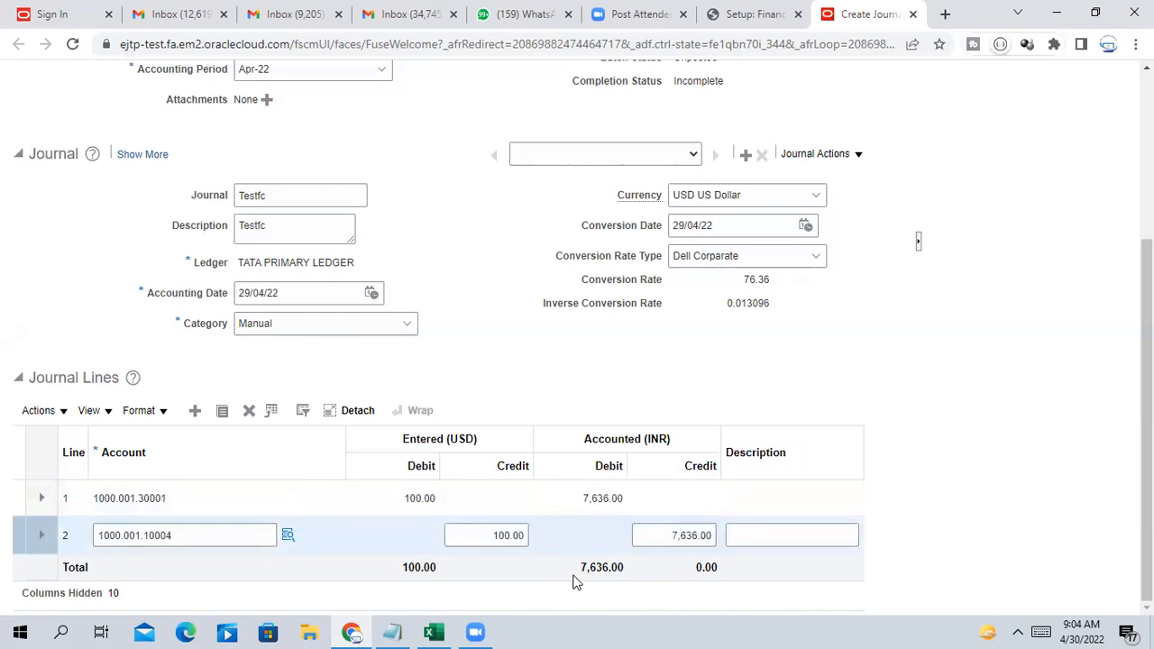
drag(581, 569, 629, 568)
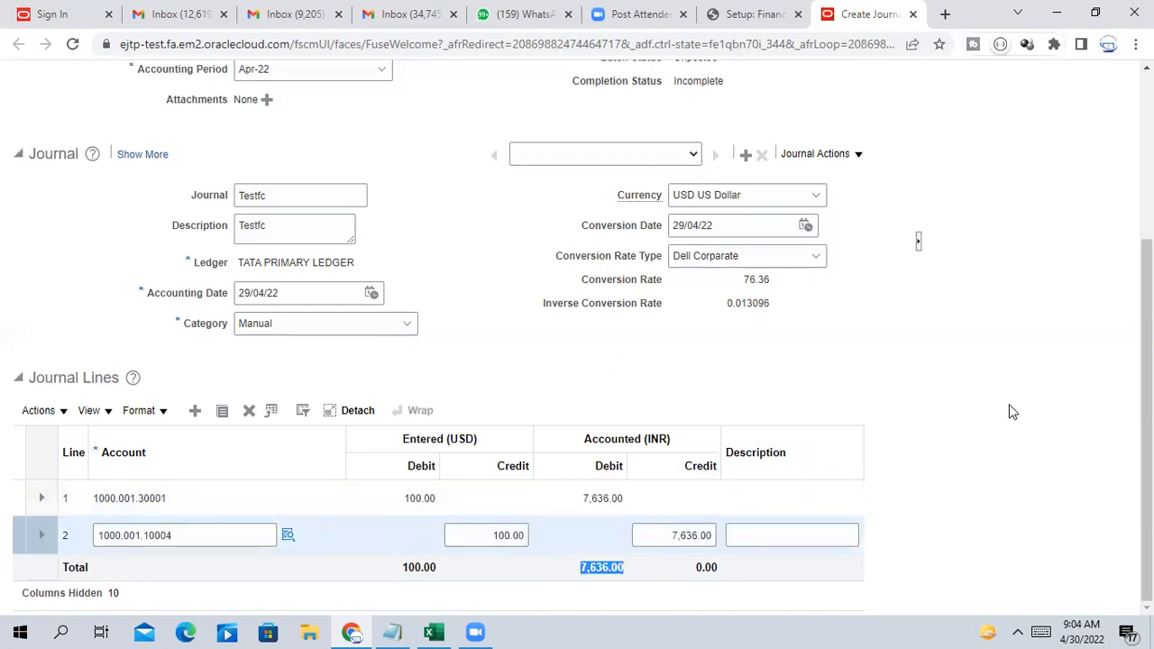
click(975, 416)
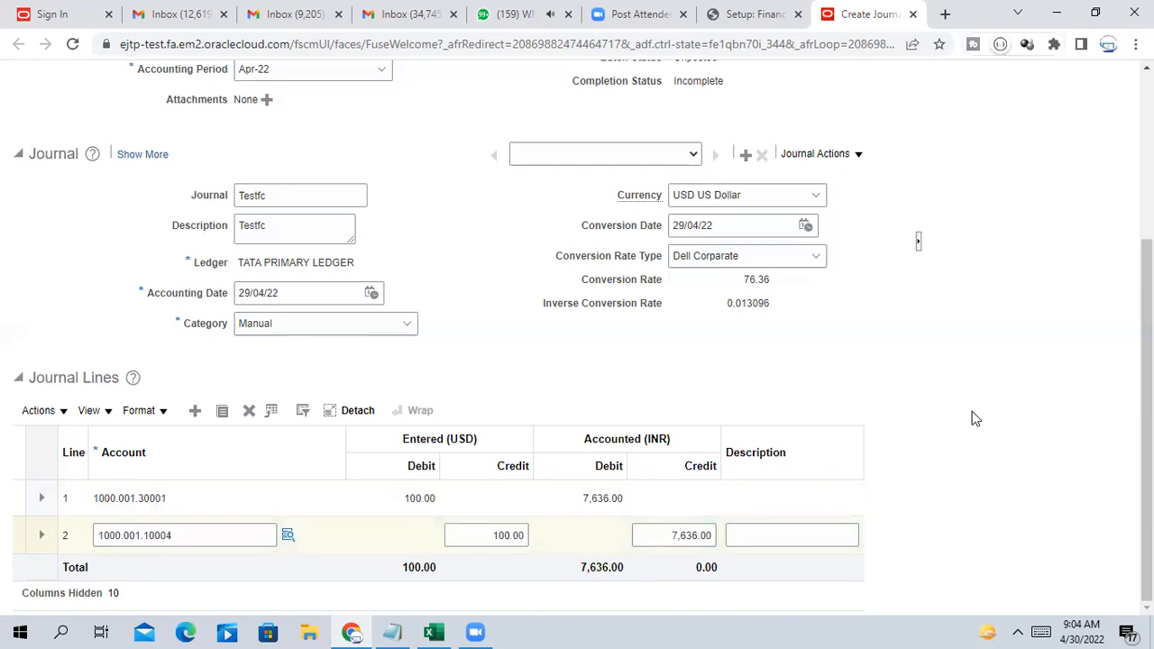
scroll(974, 413, up, 3)
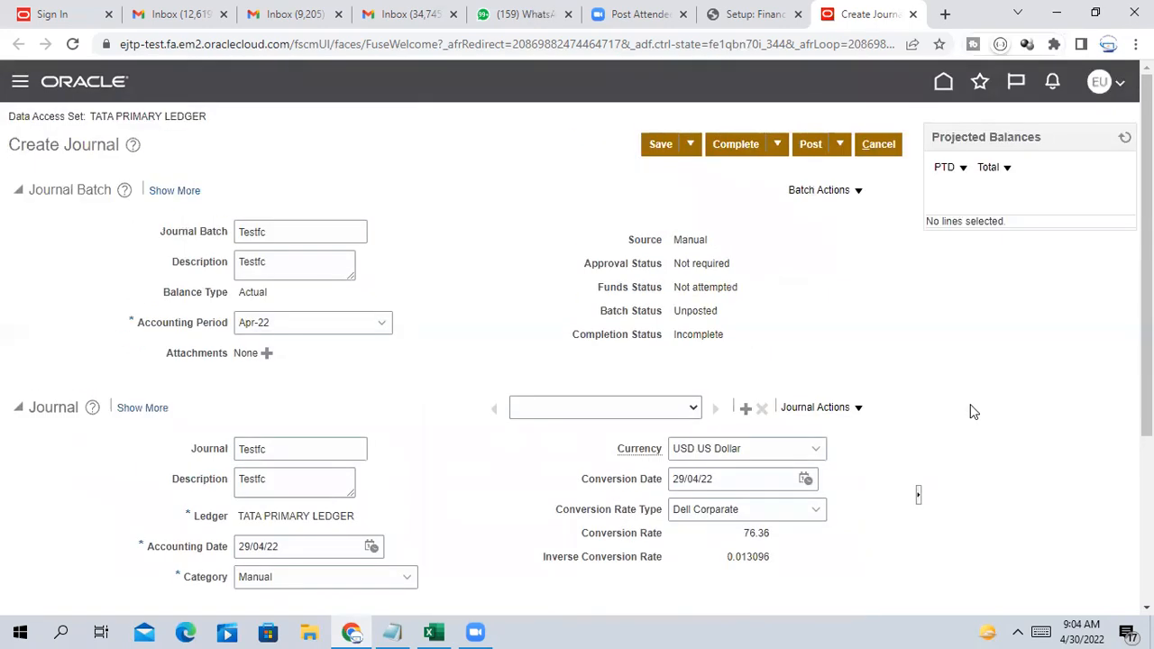
Mark the Testfc journal Complete and save it
scroll(974, 412, down, 3)
scroll(974, 410, up, 3)
scroll(968, 394, down, 3)
scroll(943, 431, up, 3)
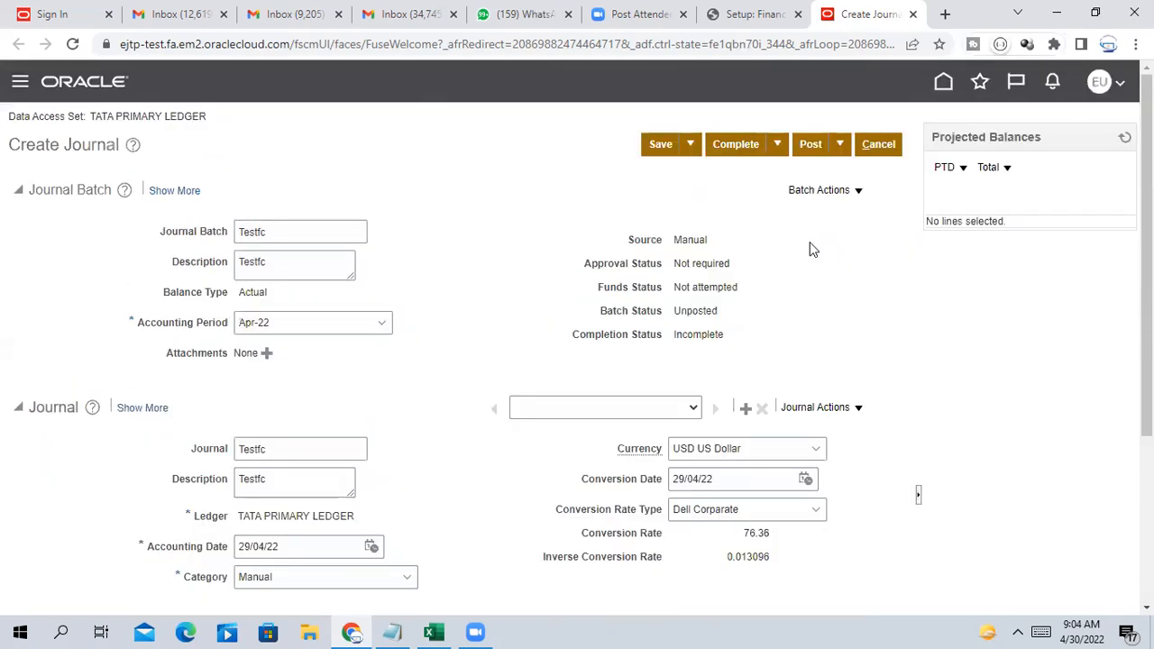
click(746, 153)
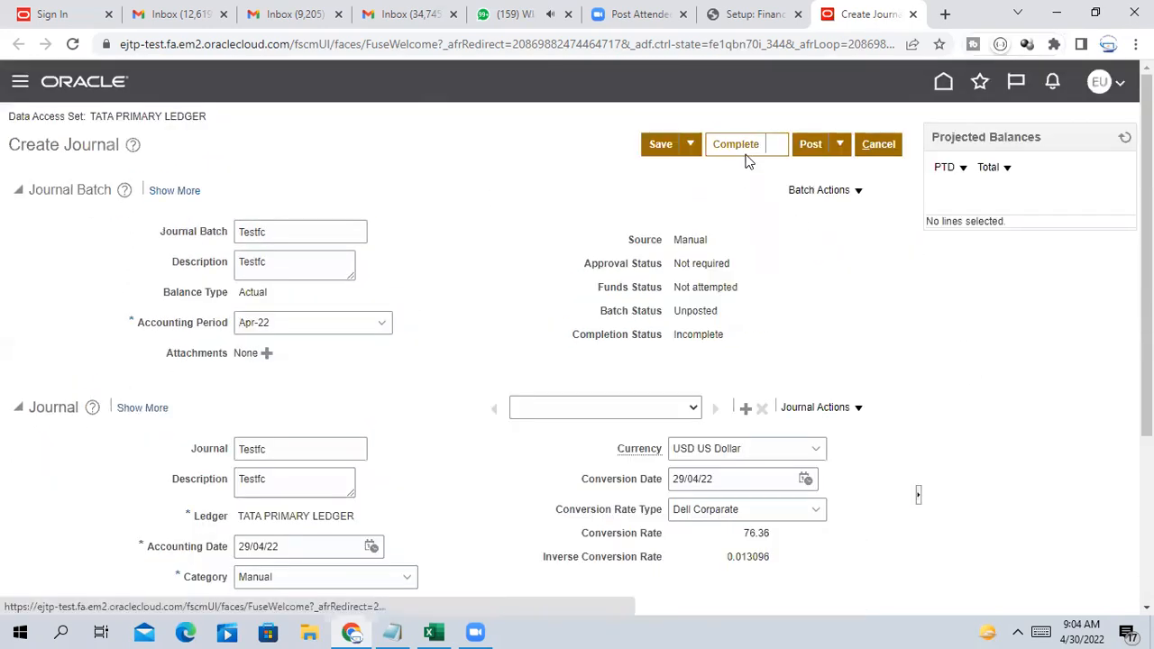
click(665, 153)
Post the journal batch and acknowledge submitted posting process 1366049
scroll(794, 333, down, 1)
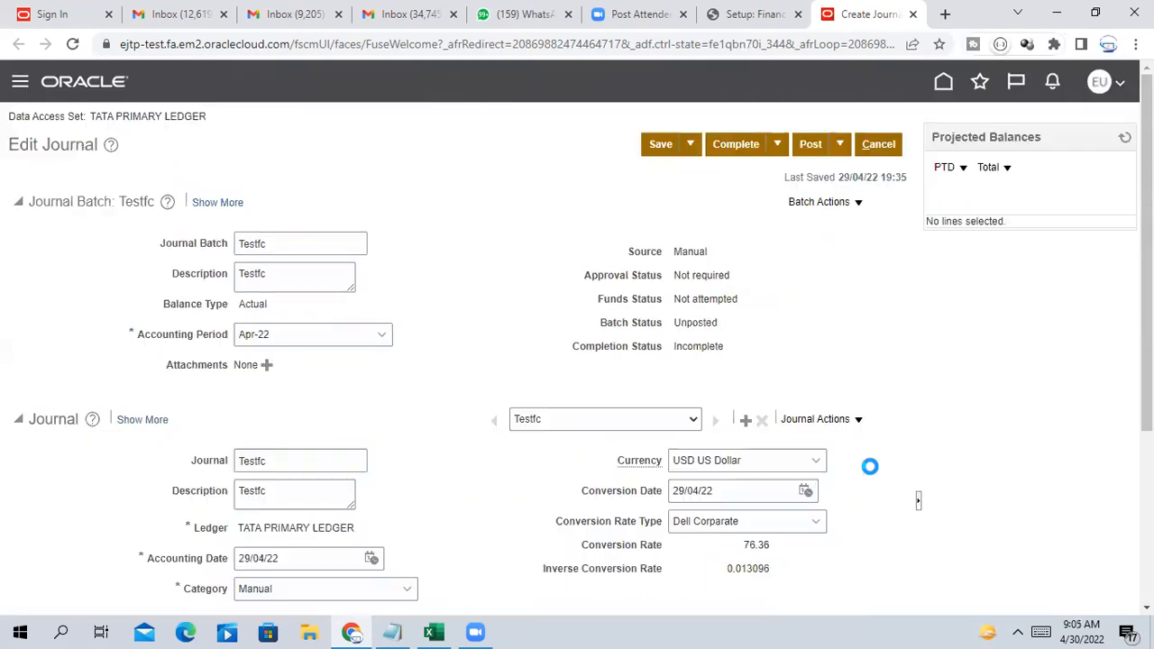
scroll(873, 456, down, 3)
scroll(874, 456, up, 3)
click(816, 149)
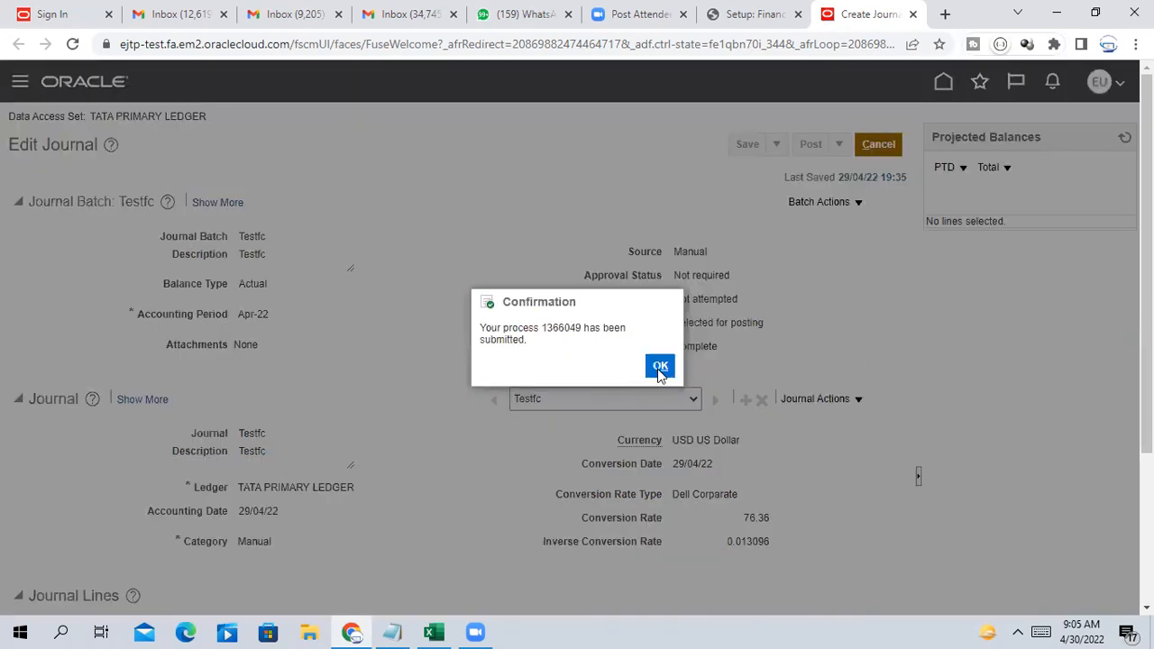
click(660, 368)
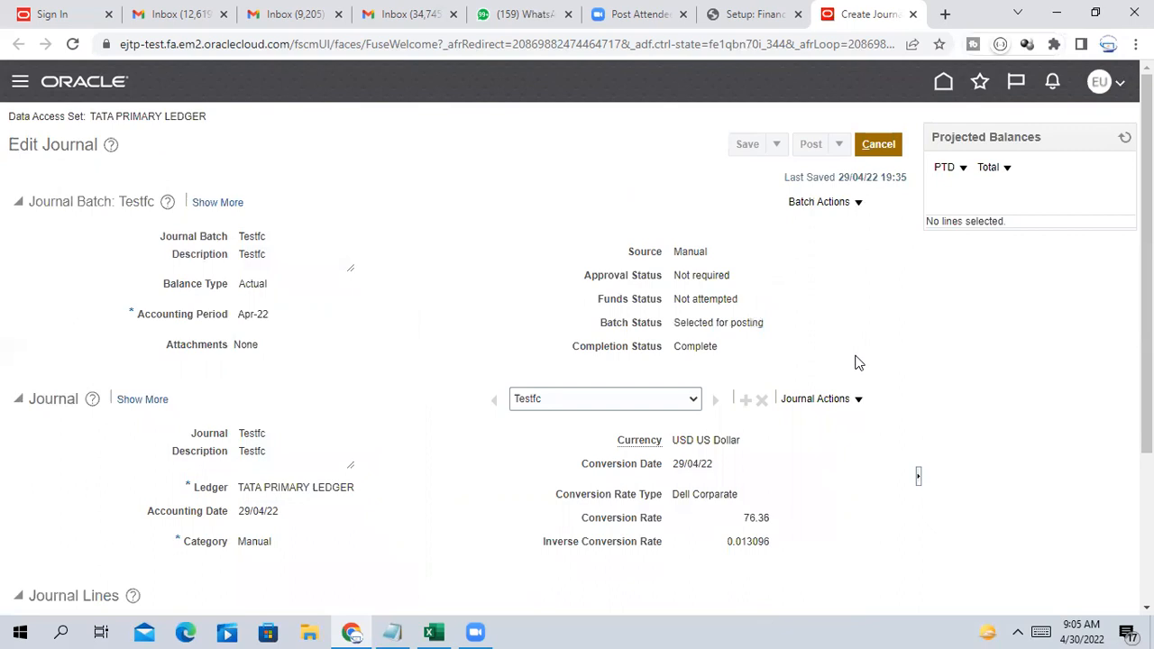
Cancel out of the journal and choose Manage Journals from the Tasks panel
click(891, 145)
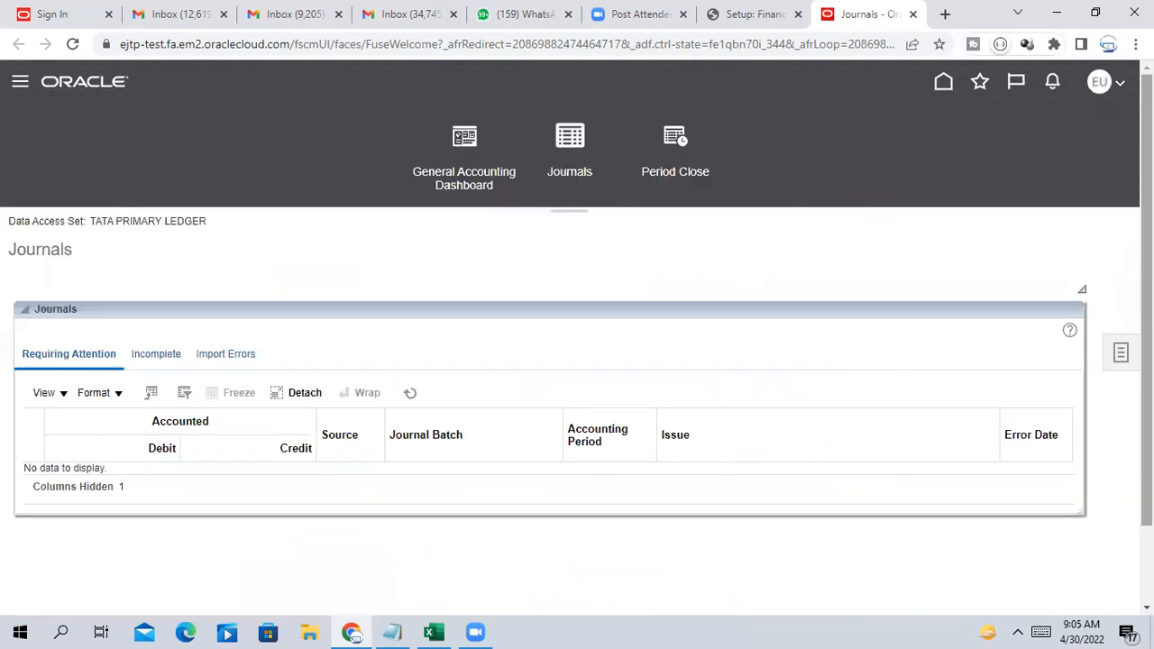
click(1122, 358)
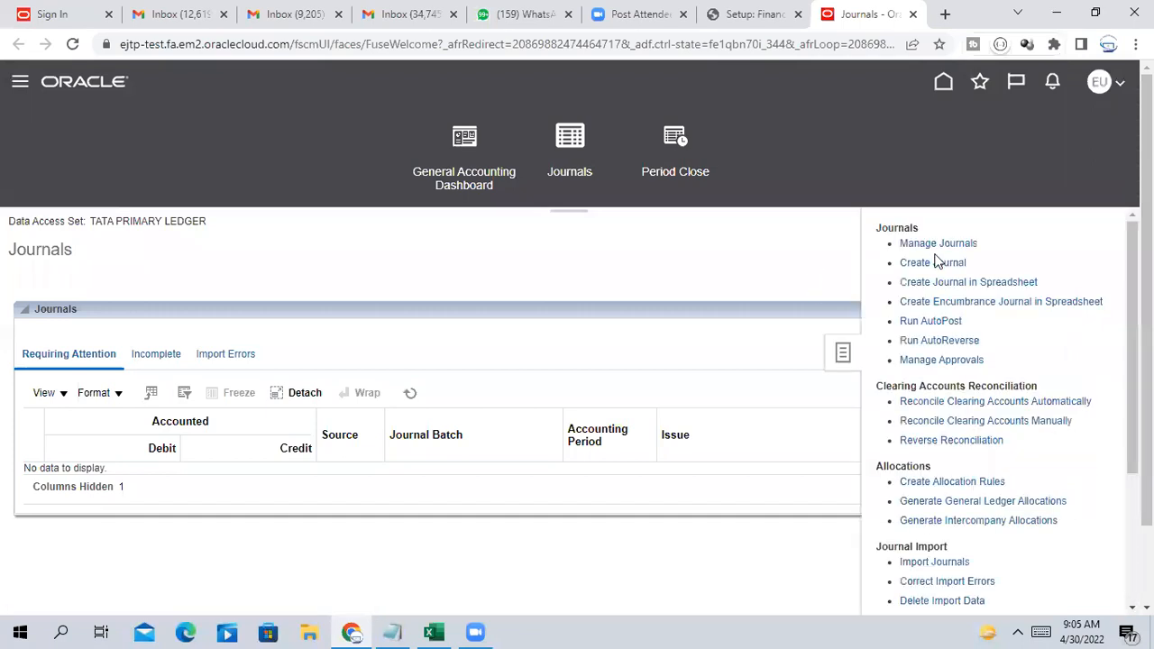
click(948, 244)
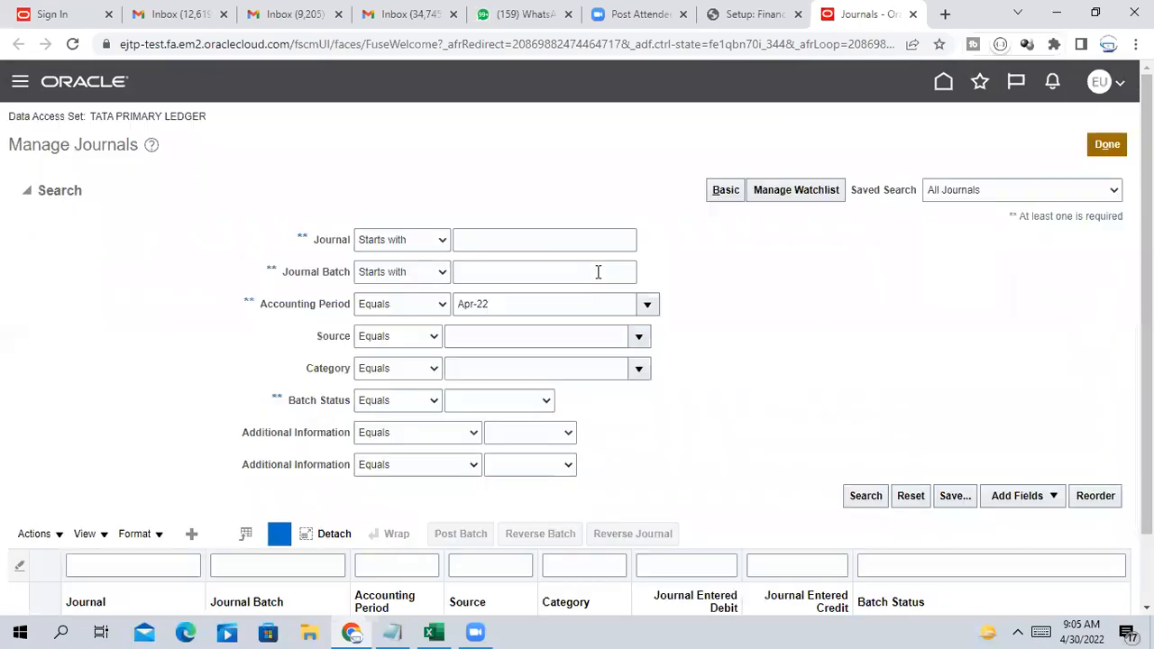
Search journals for Testfc and open it, showing batch status Posted
click(504, 240)
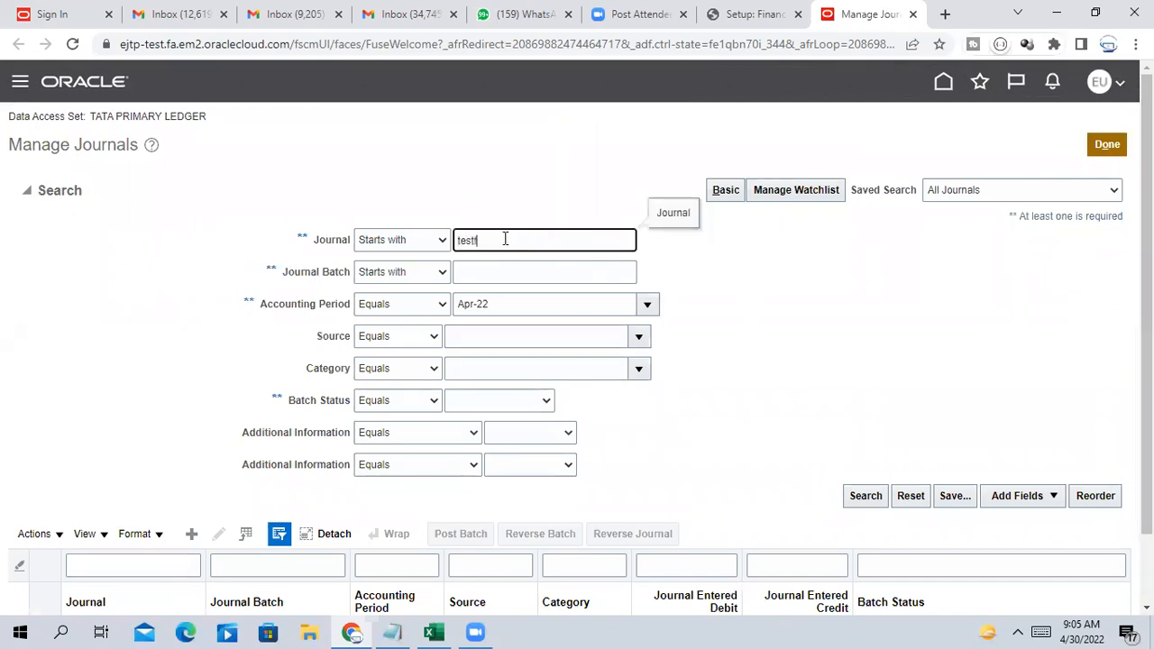
click(866, 496)
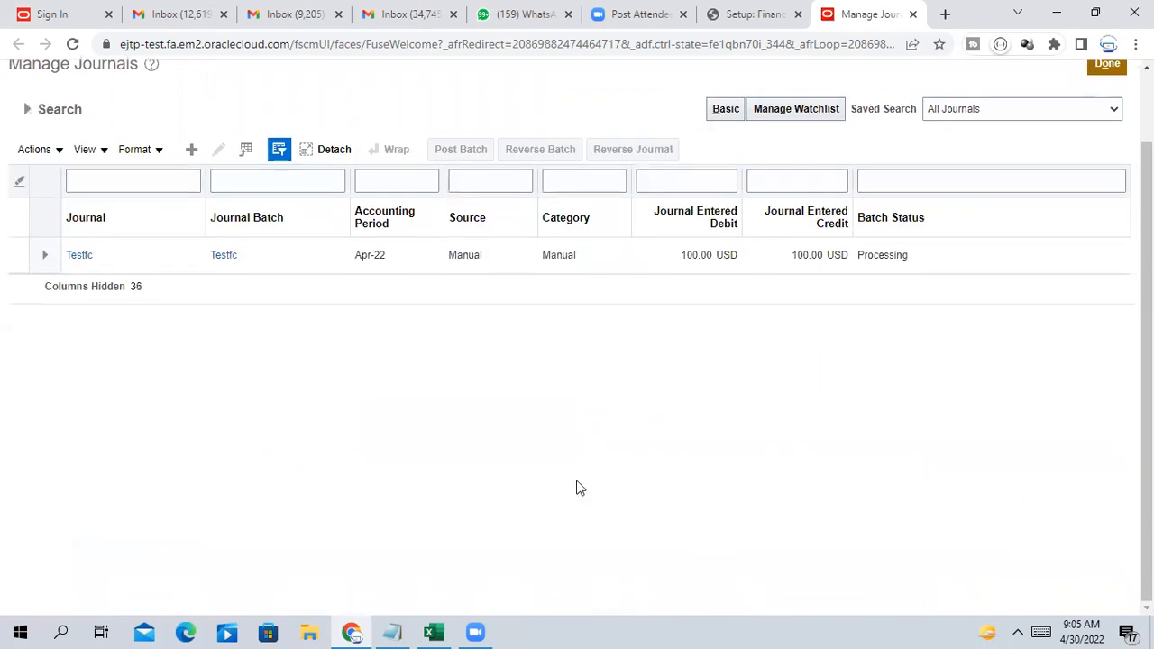
click(79, 256)
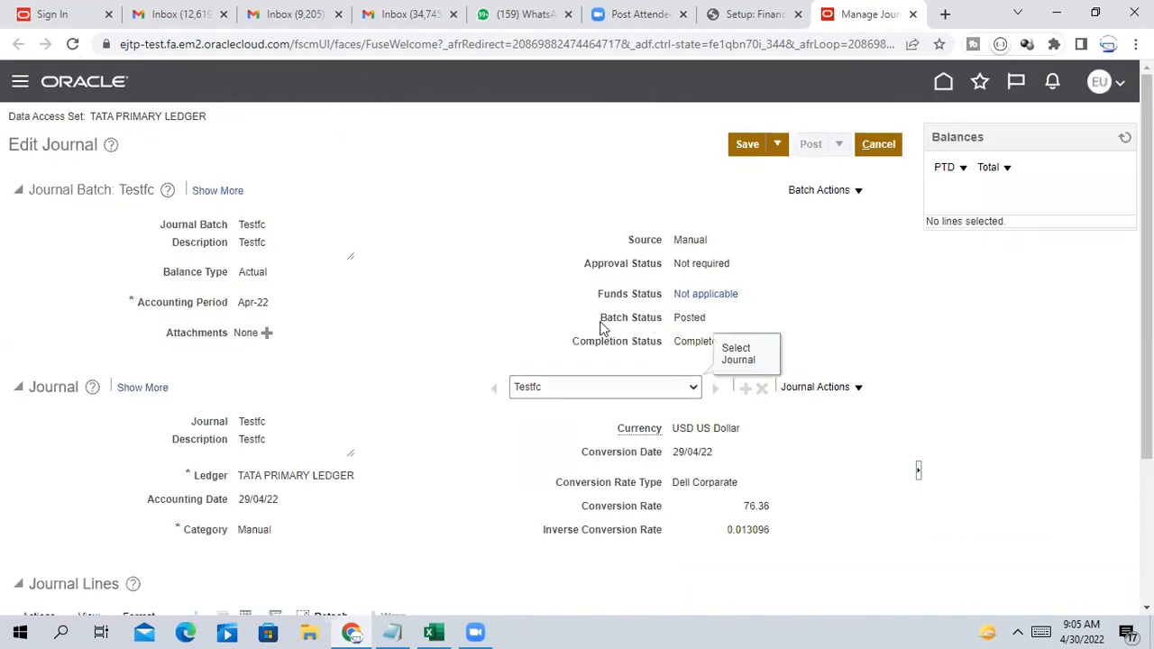
Check the Posted batch status and 76.36 conversion rate, then bring up the Home link's options
drag(600, 326, 735, 320)
scroll(738, 329, down, 2)
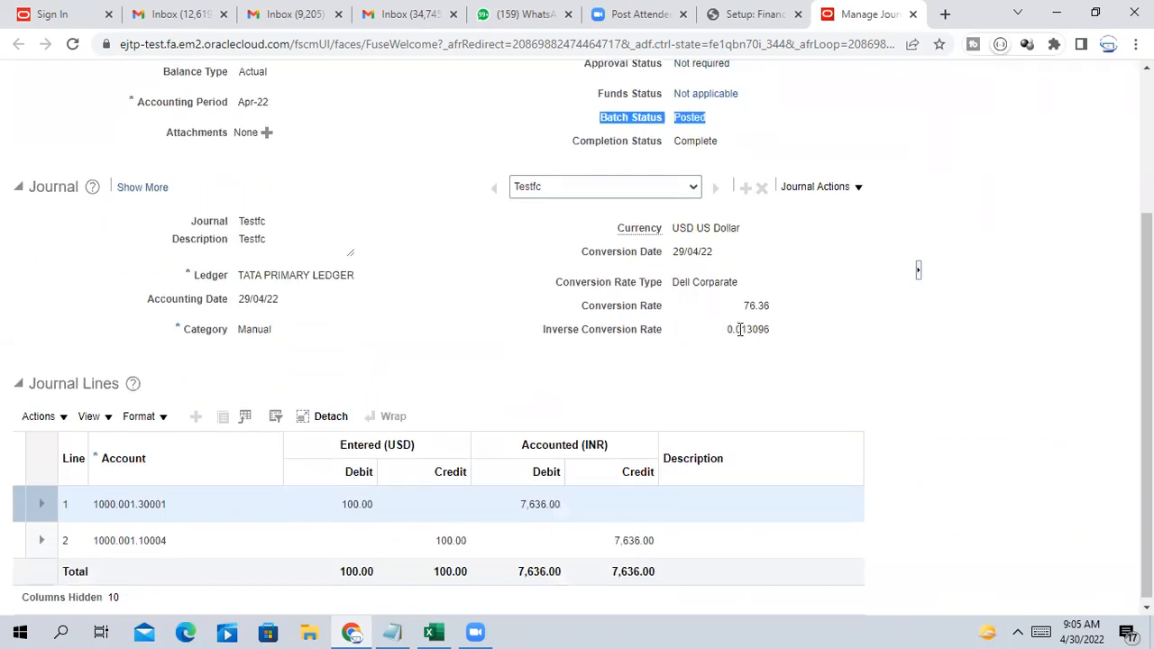
scroll(739, 332, up, 2)
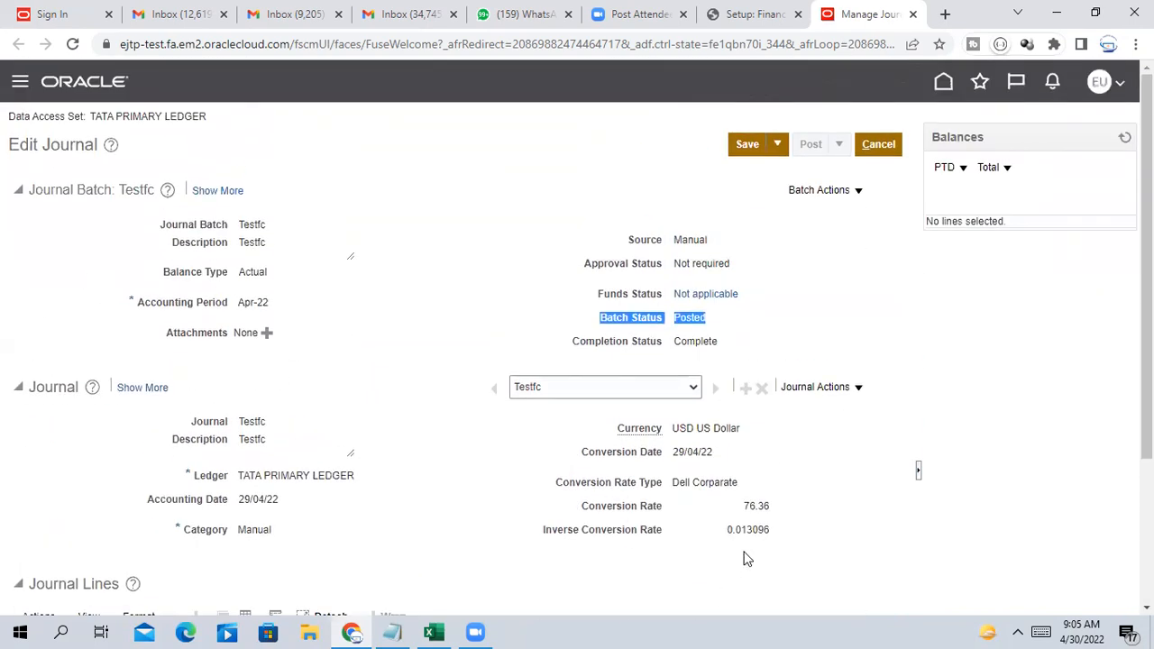
scroll(793, 406, down, 2)
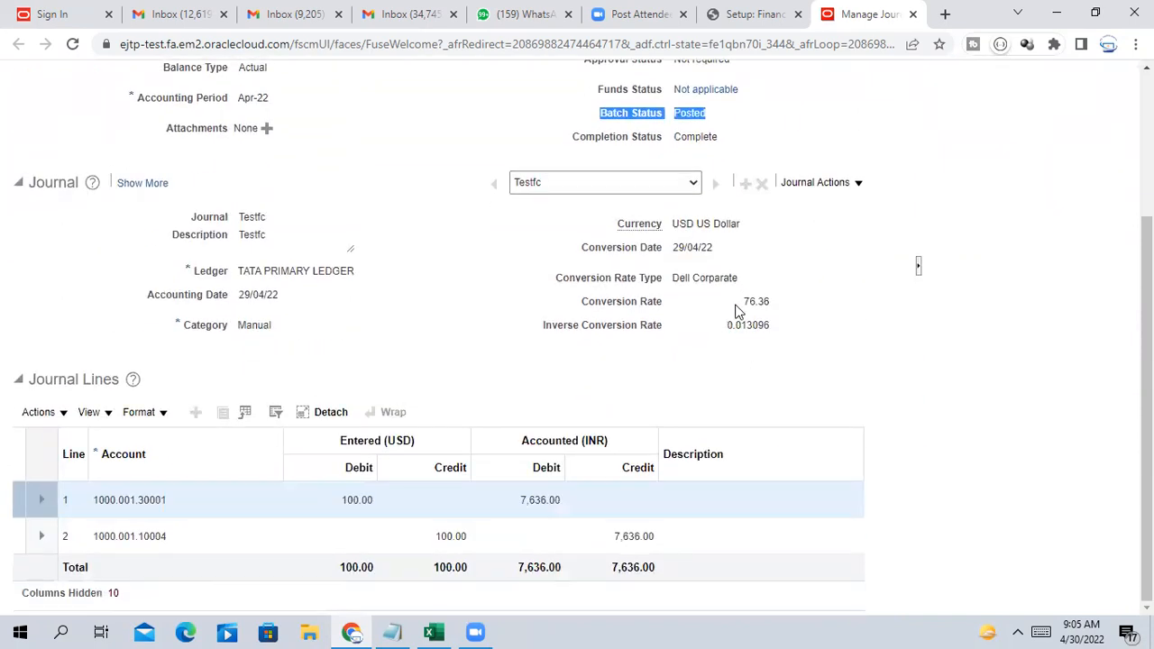
drag(745, 301, 783, 312)
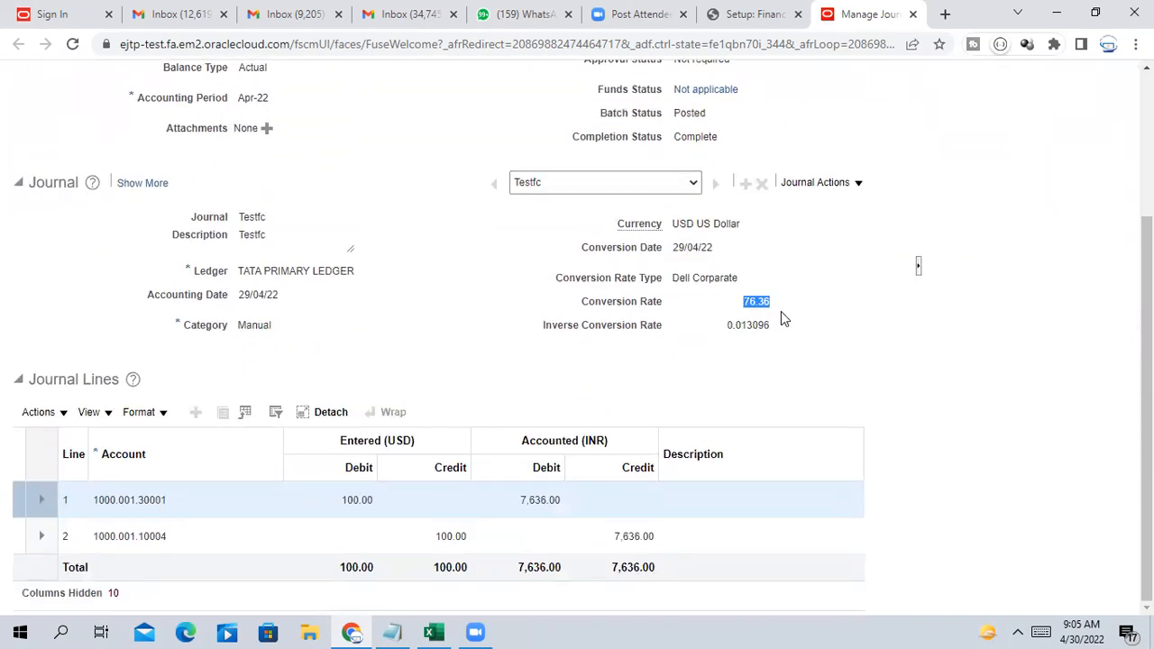
scroll(763, 373, up, 2)
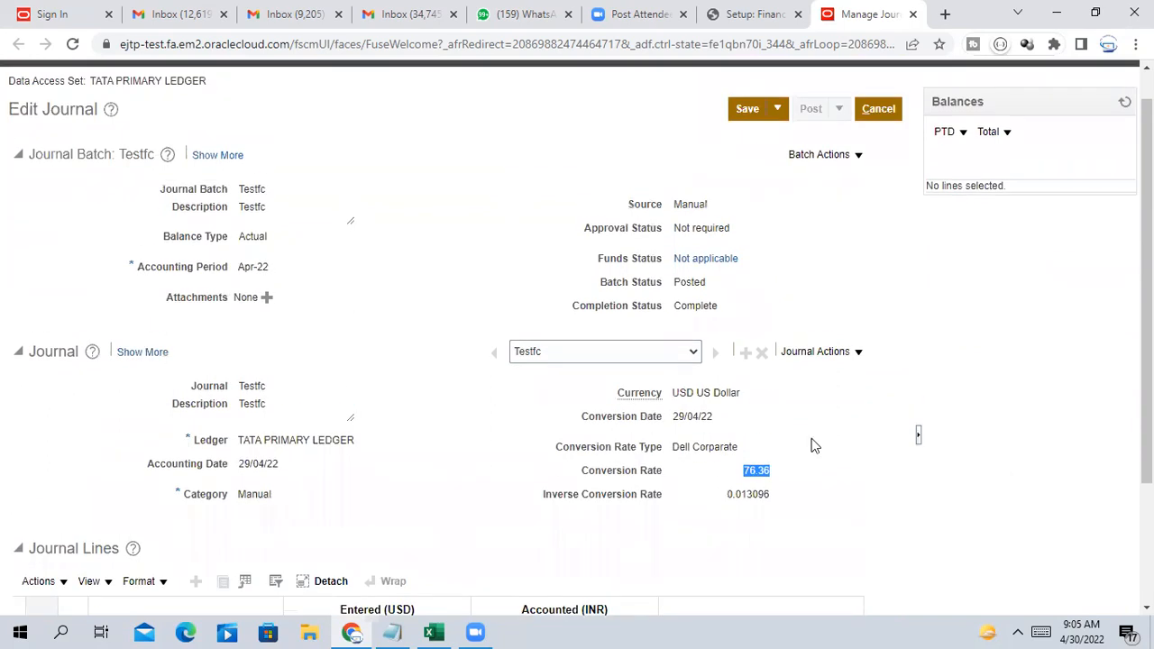
scroll(815, 445, up, 1)
click(890, 147)
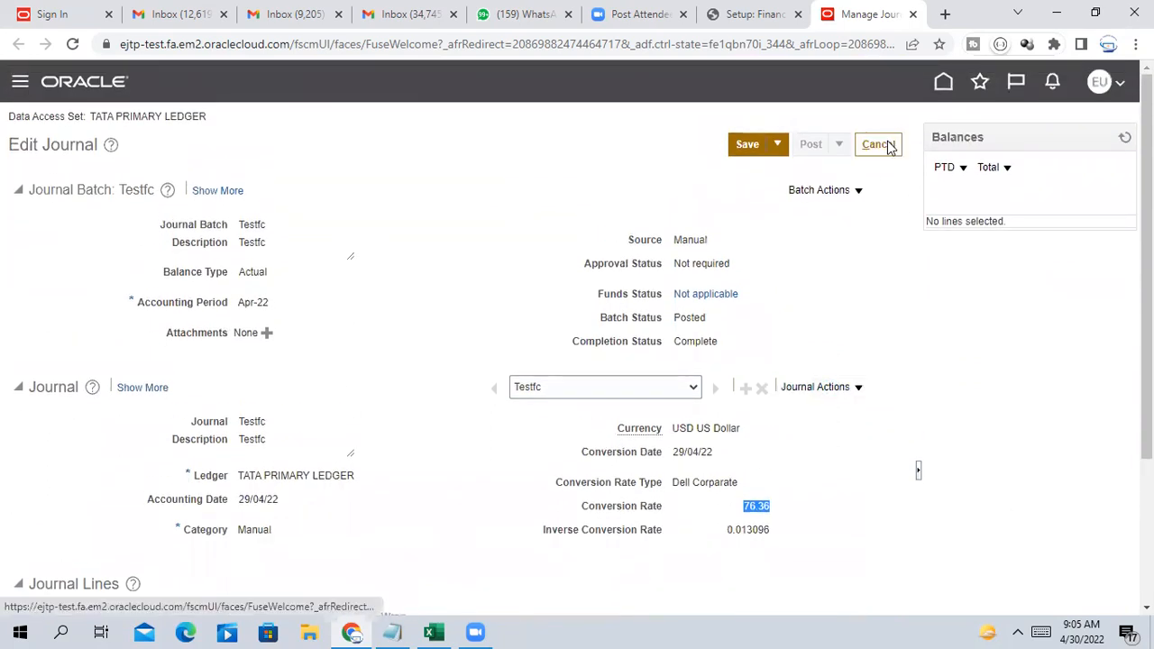
right_click(944, 83)
Open the home page in a new tab and go to Setup and Maintenance
click(969, 90)
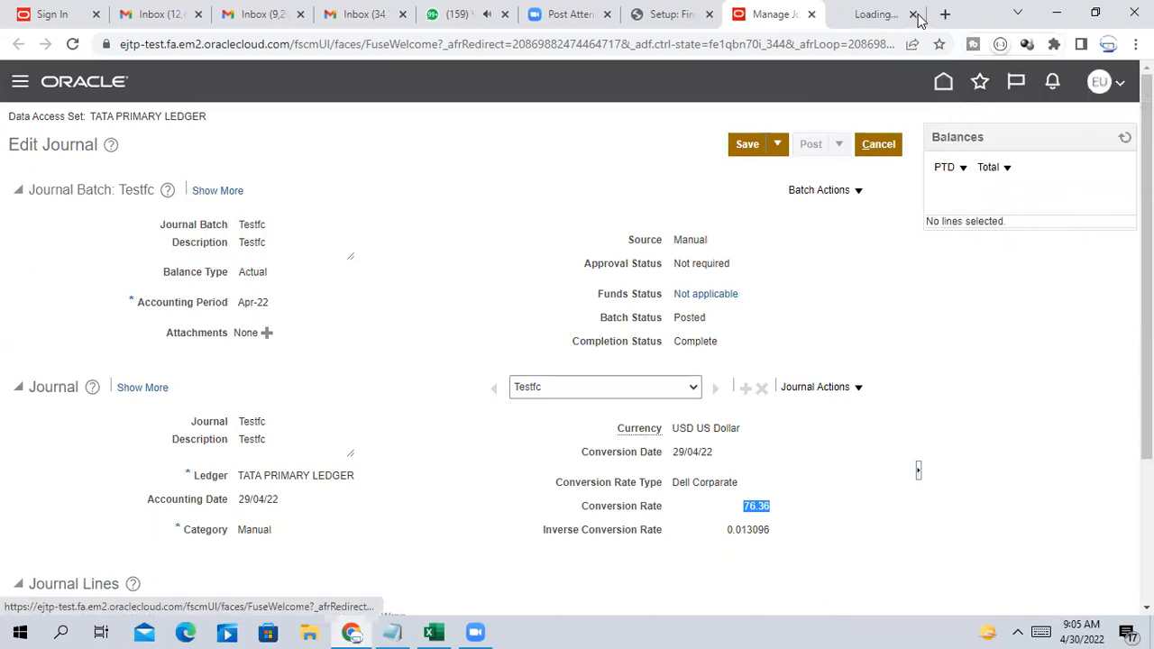
click(868, 13)
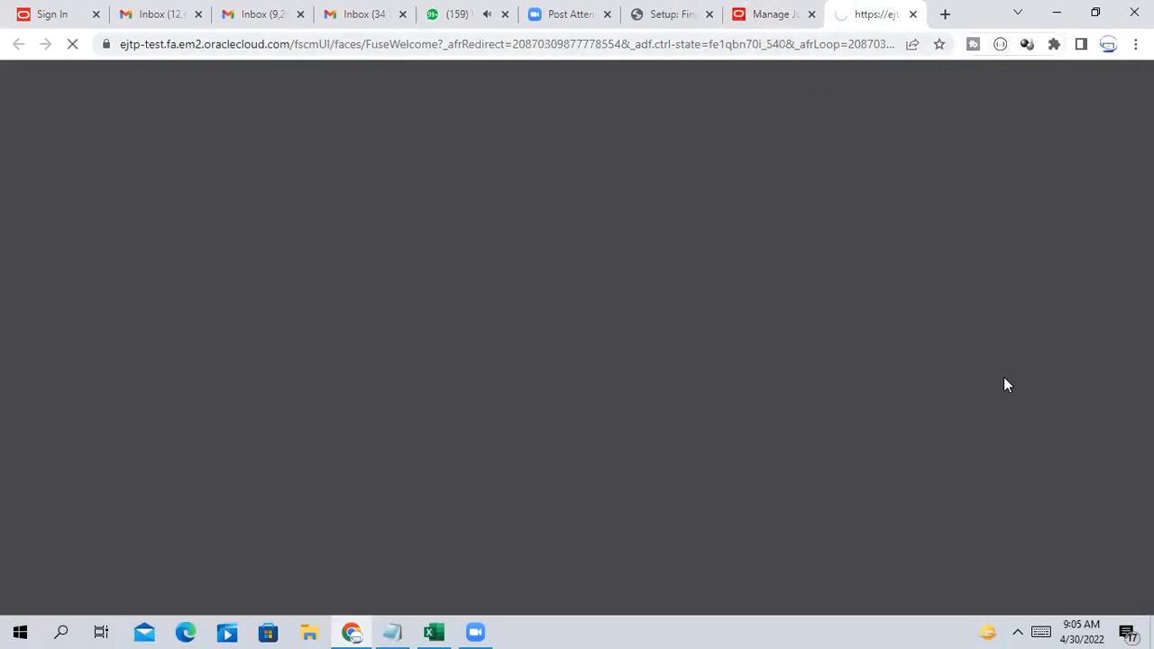
click(769, 9)
click(838, 14)
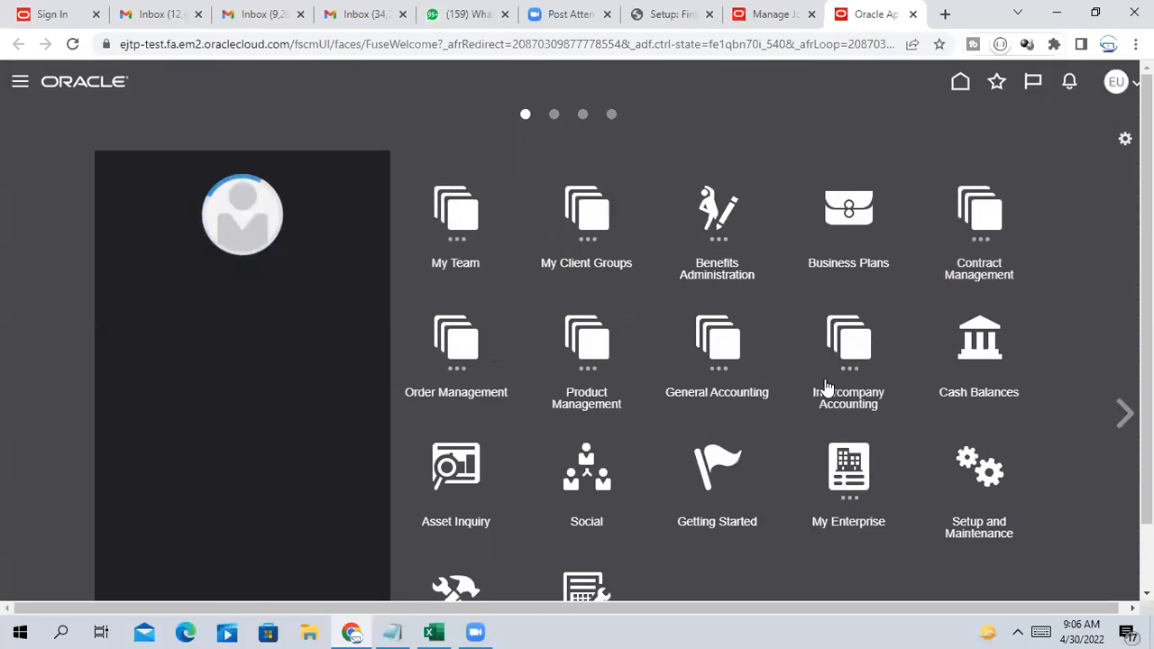
scroll(894, 557, down, 1)
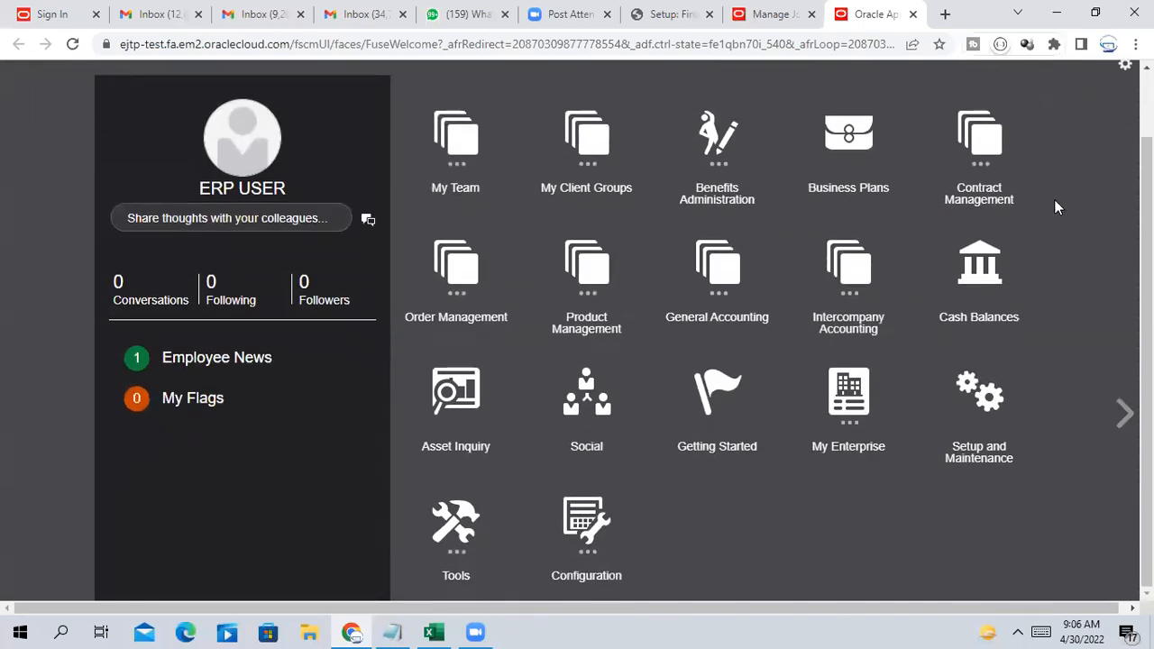
scroll(1054, 199, up, 1)
click(1117, 82)
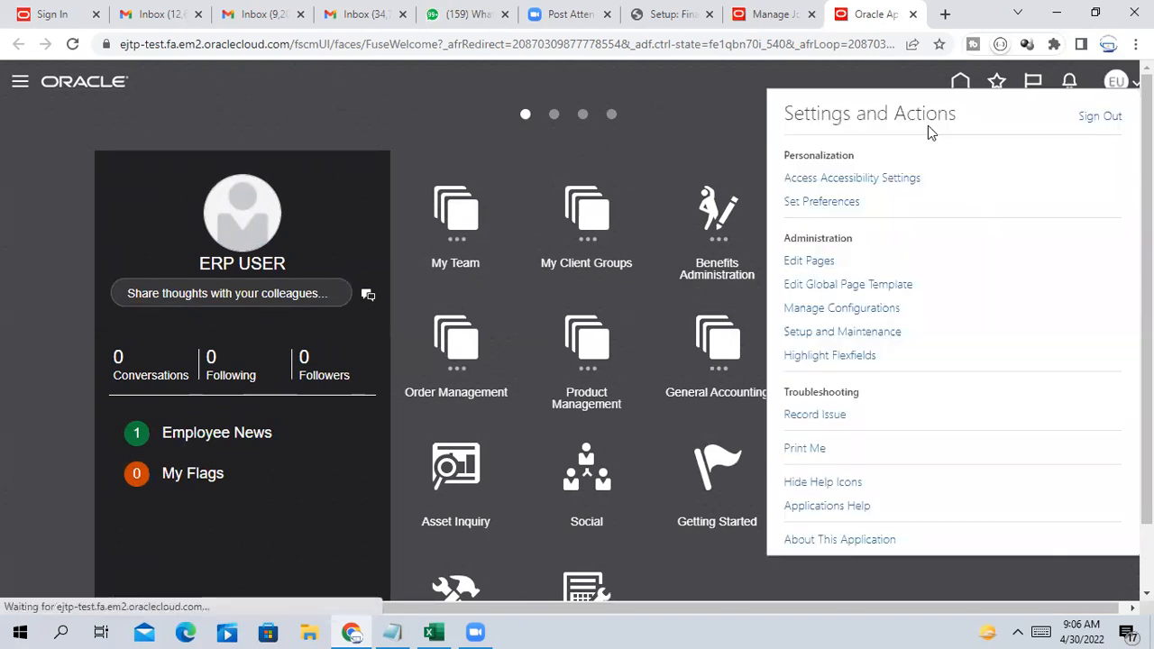
click(848, 333)
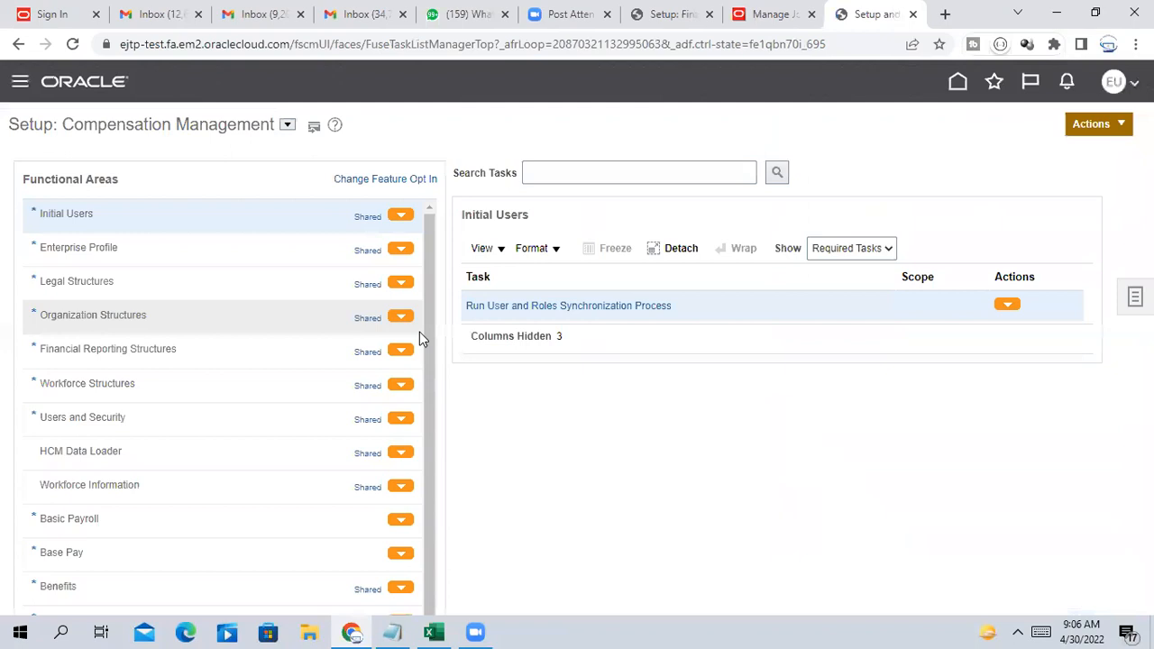
Show All Tasks, search 'Manage Daily Rates' and open that task
click(589, 169)
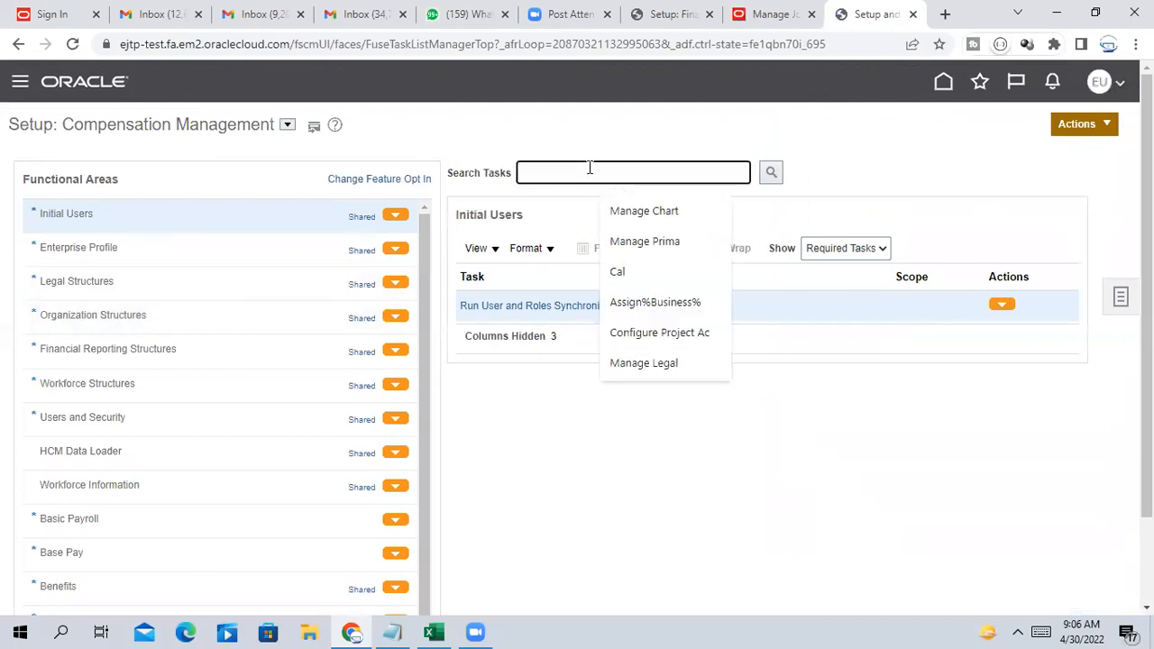
click(882, 248)
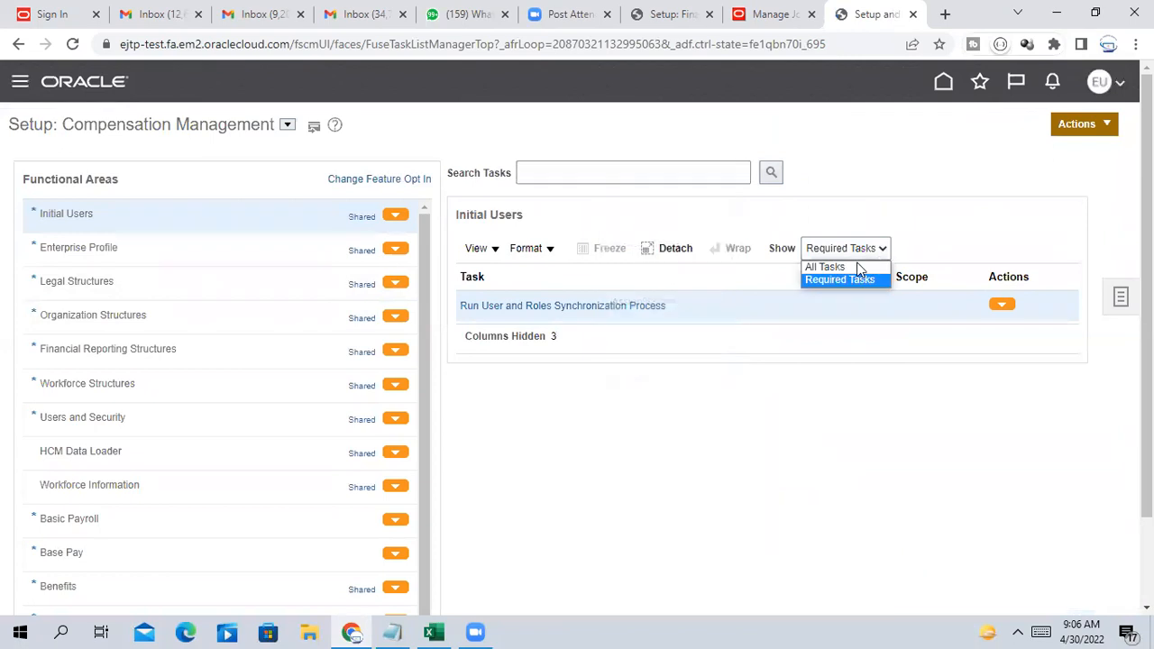
click(825, 261)
click(597, 178)
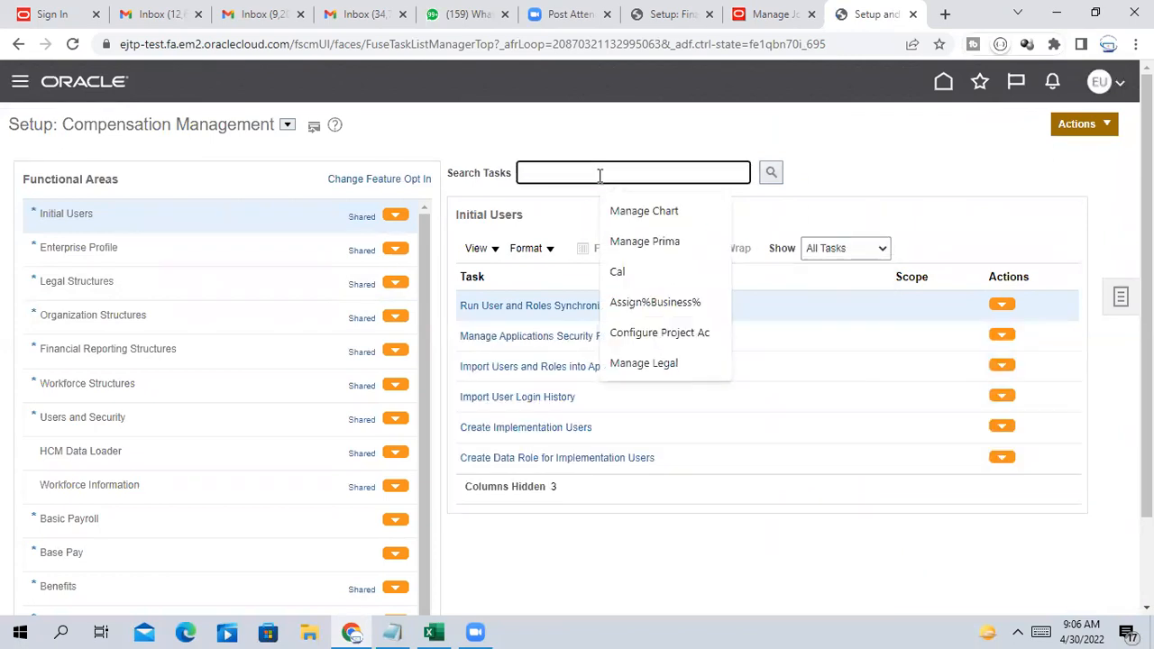
text(Manage)
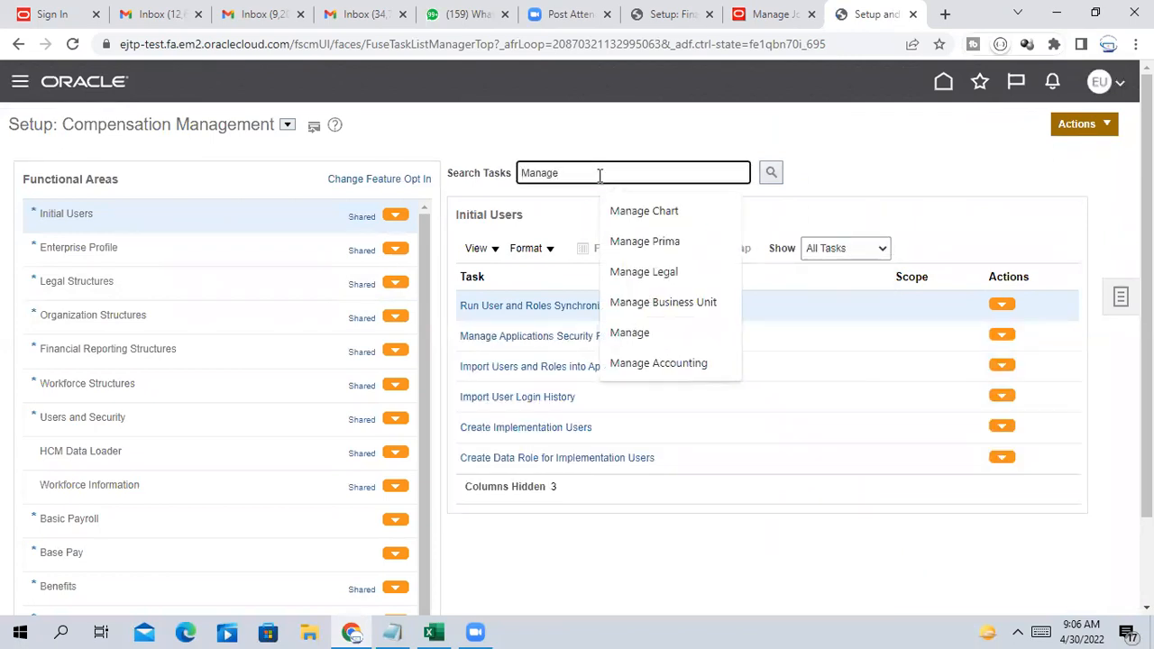
text( Daily R)
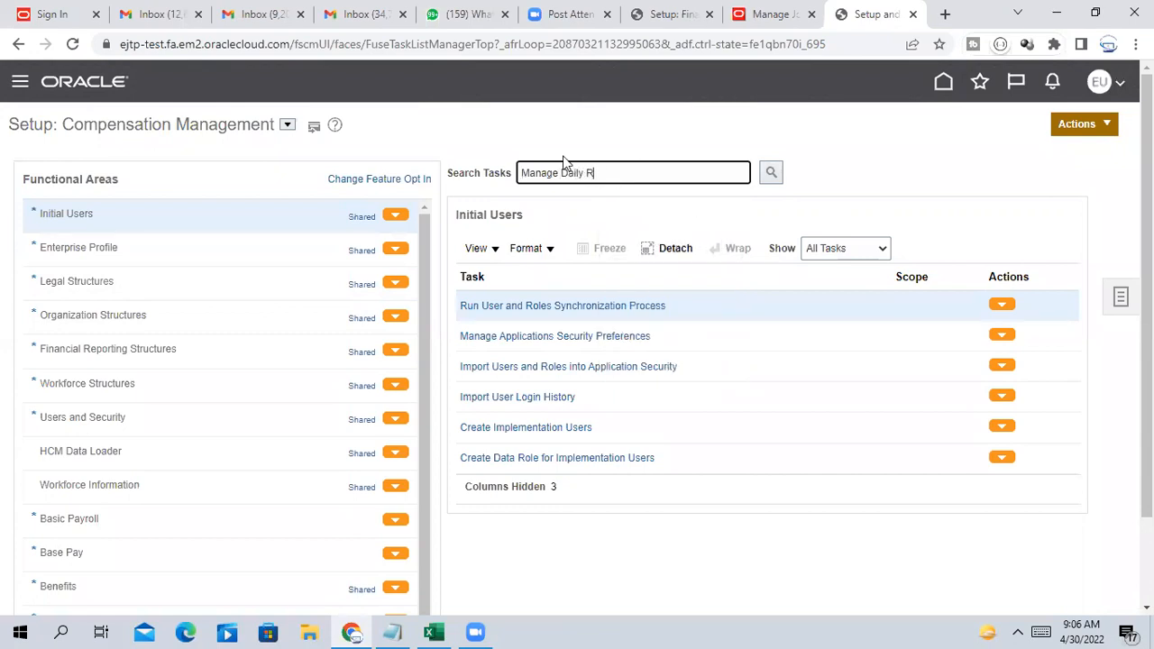
text(ates)
click(771, 172)
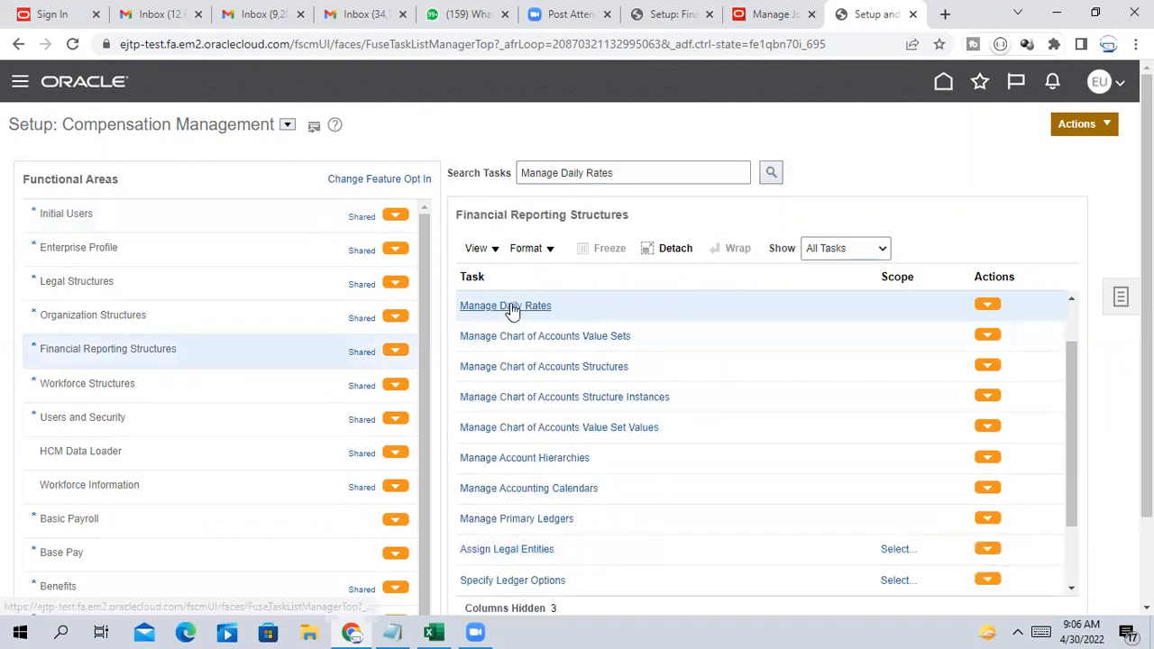
click(511, 310)
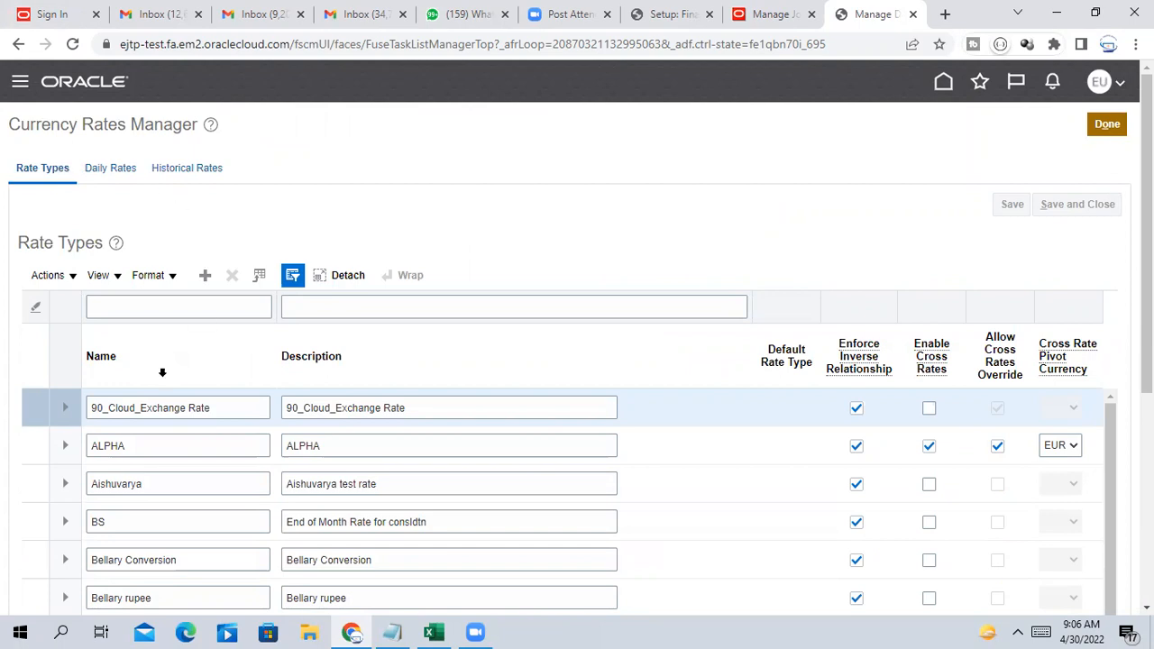
Switch Currency Rates Manager to the Daily Rates tab
click(117, 171)
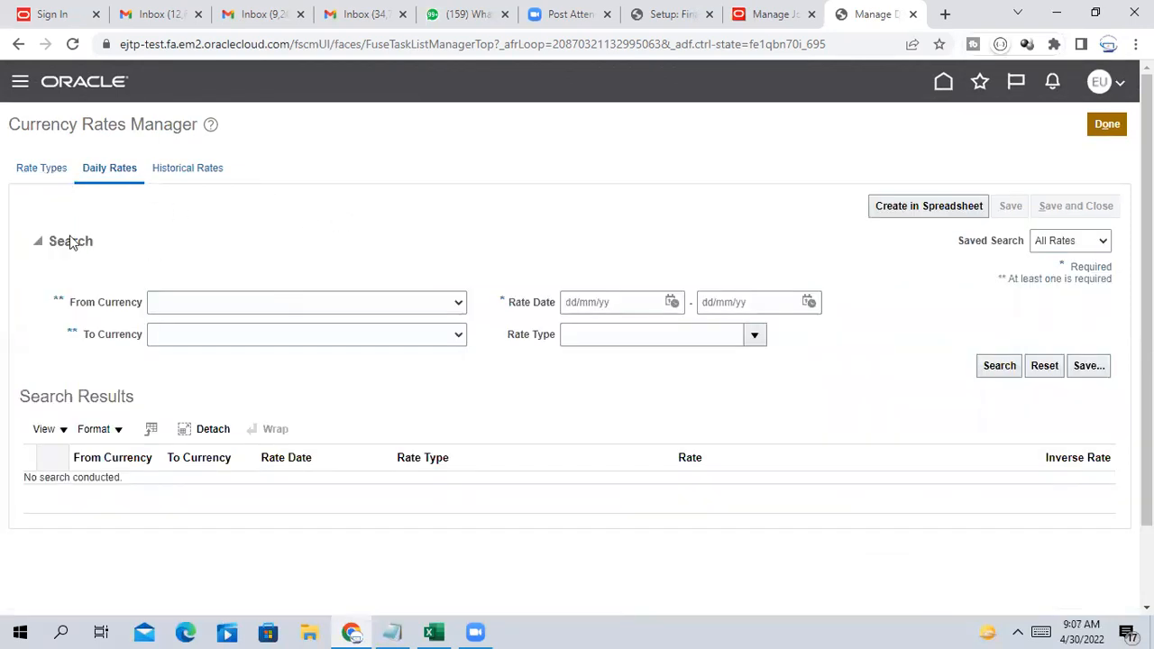
Choose Indian Rupee as the From Currency and US Dollar as the To Currency
click(377, 306)
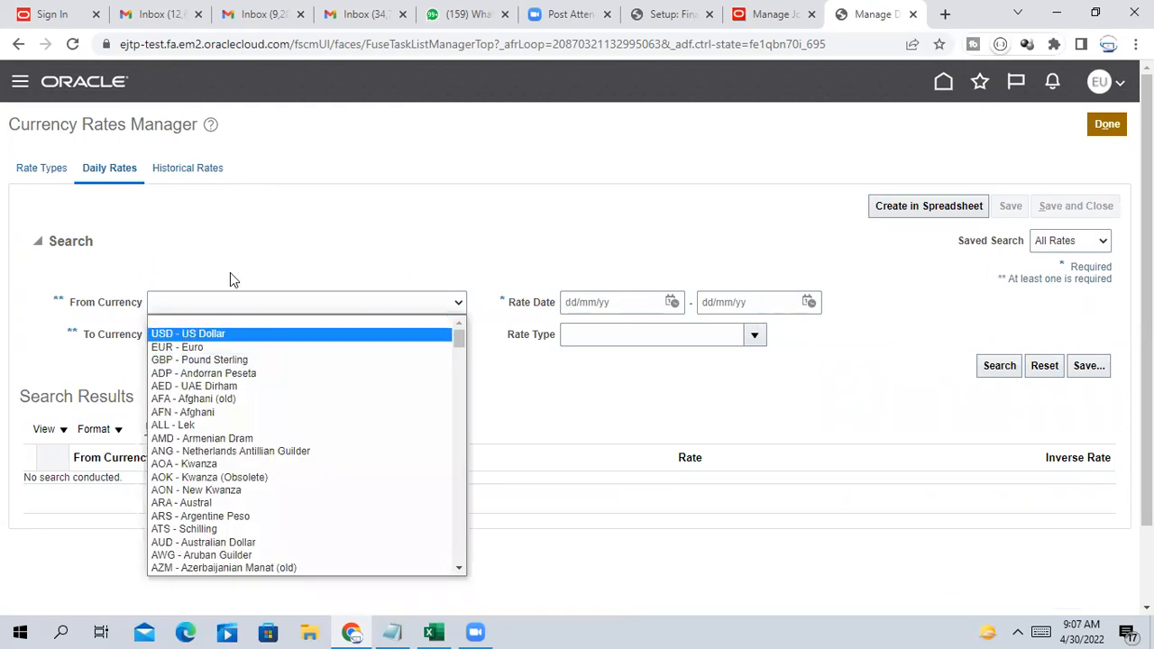
click(241, 238)
click(219, 301)
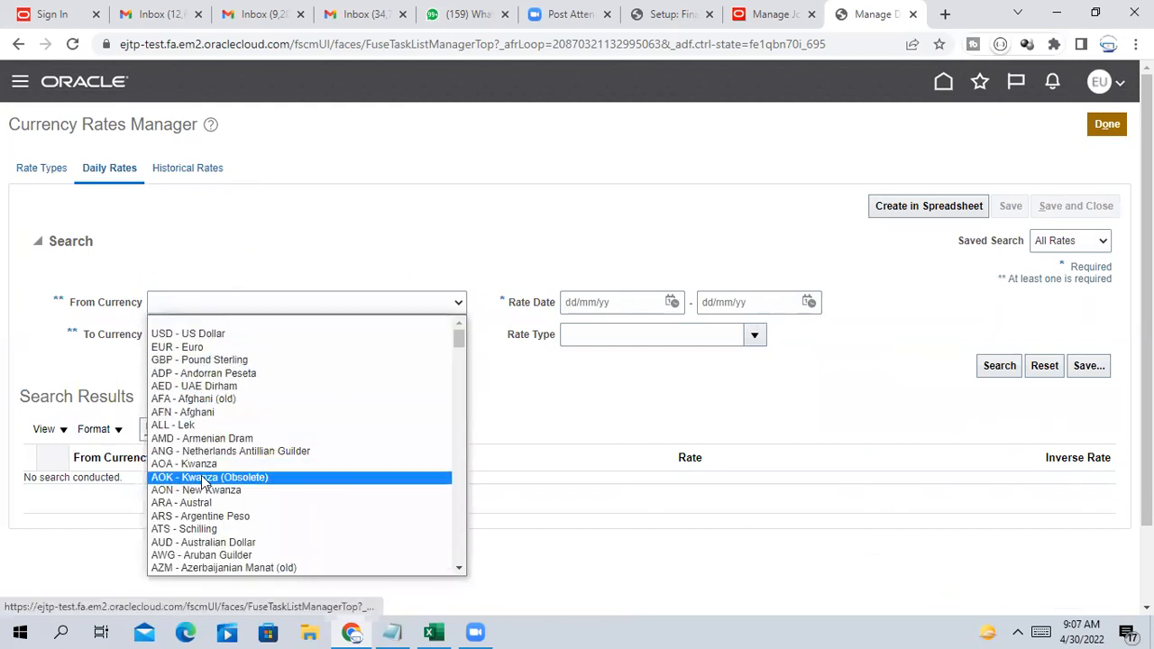
scroll(204, 481, down, 5)
scroll(204, 481, down, 15)
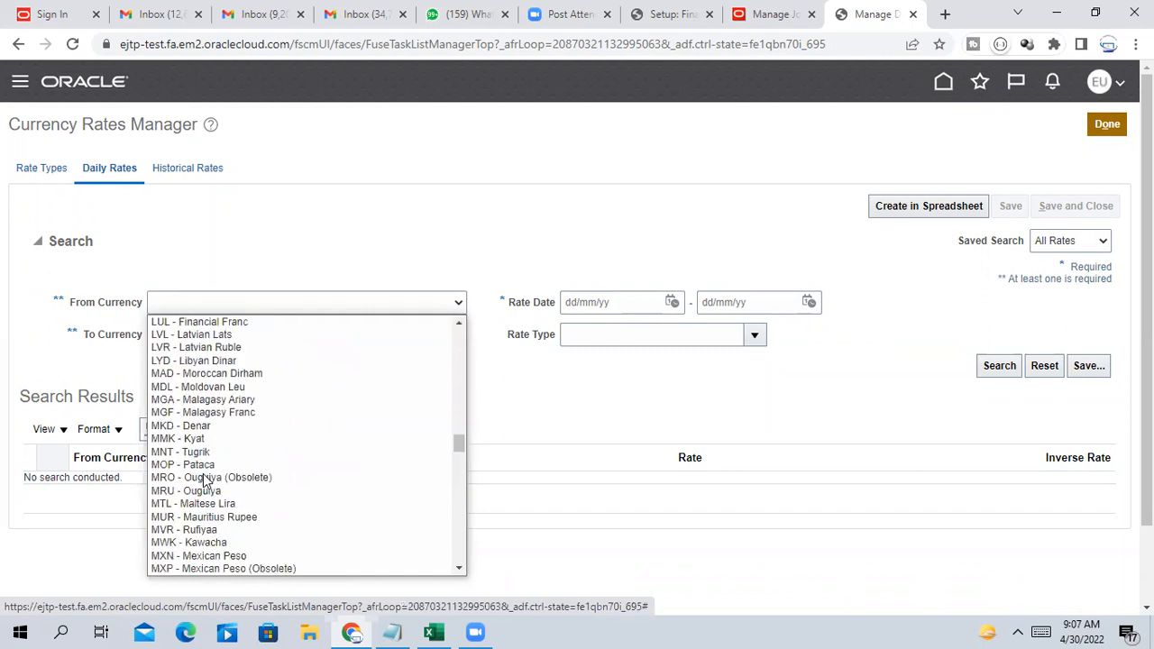
scroll(204, 482, up, 12)
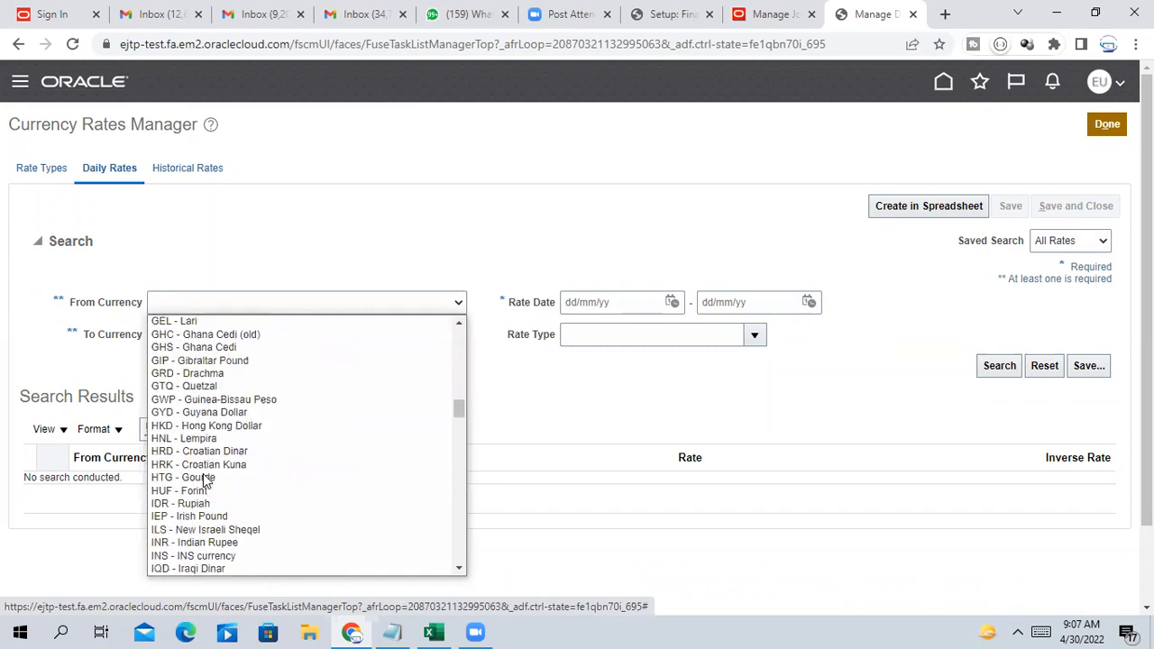
scroll(204, 481, down, 9)
click(191, 543)
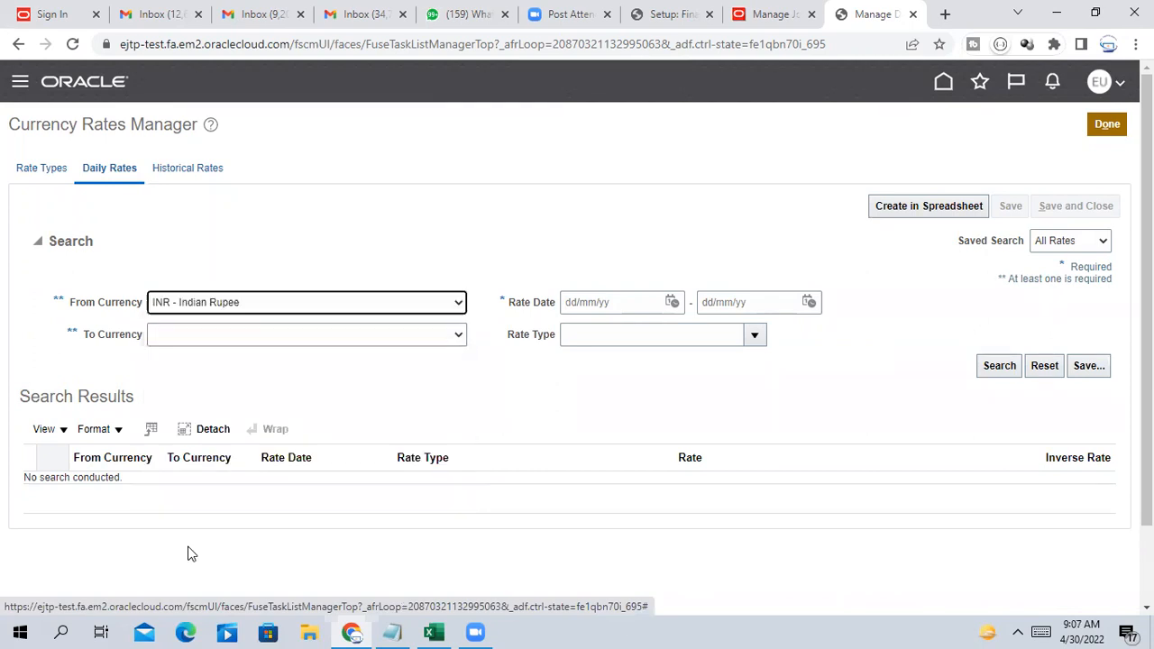
click(157, 334)
click(184, 366)
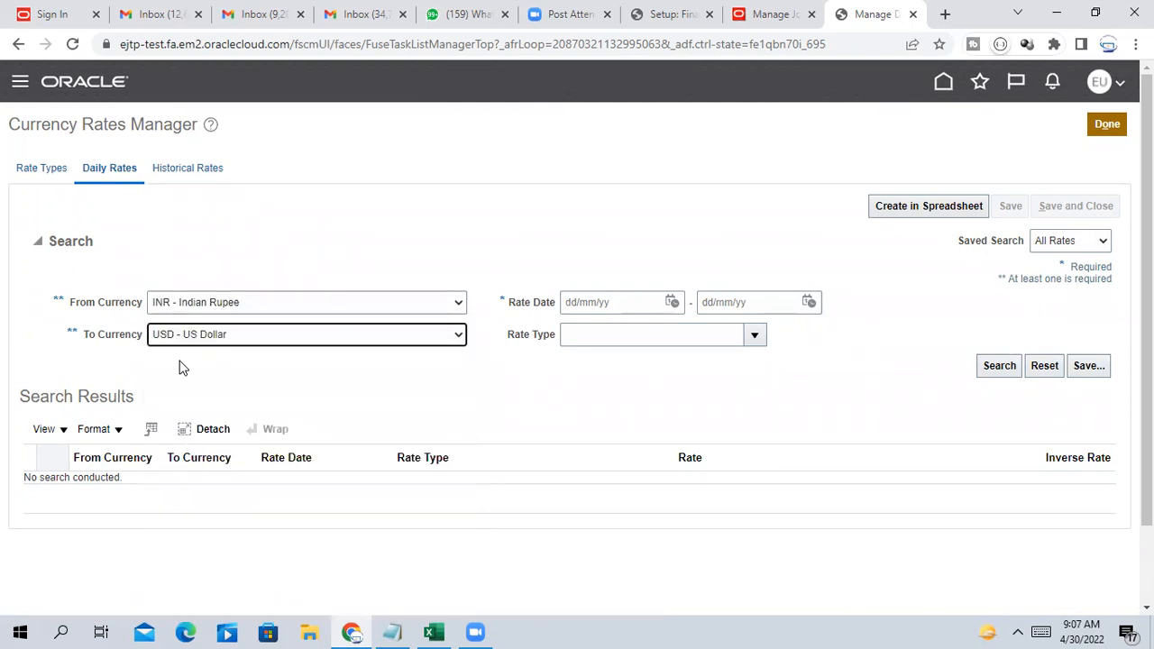
Set the Rate Date range from 01/04/22 to 30/04/22 with the calendar pickers
click(672, 302)
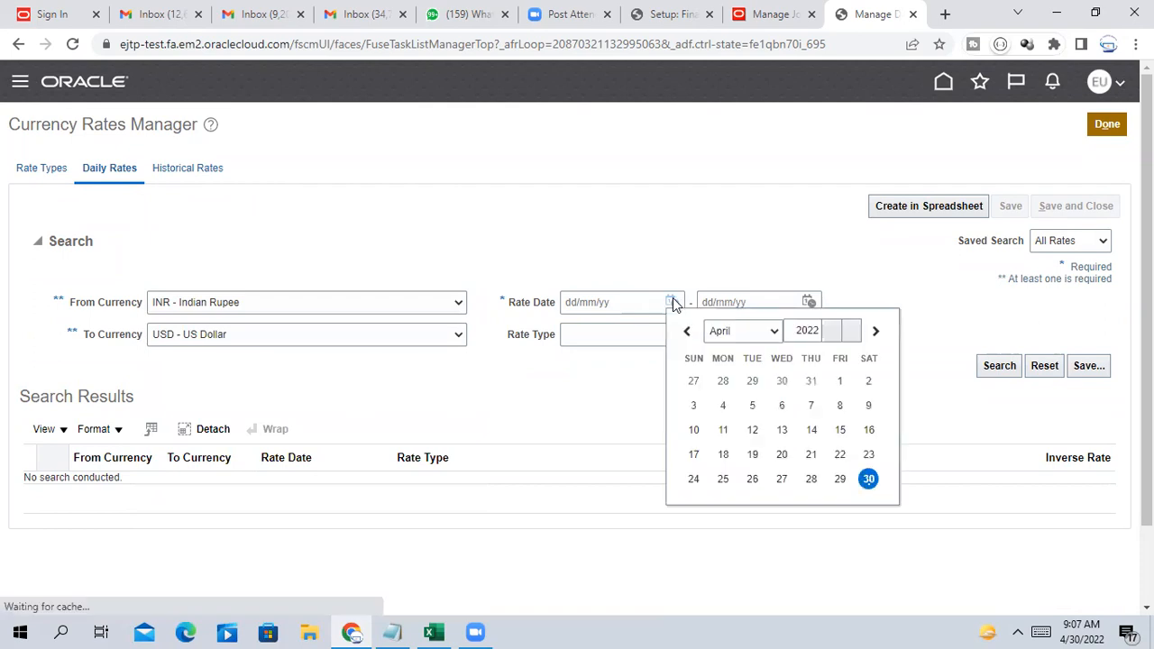
click(755, 332)
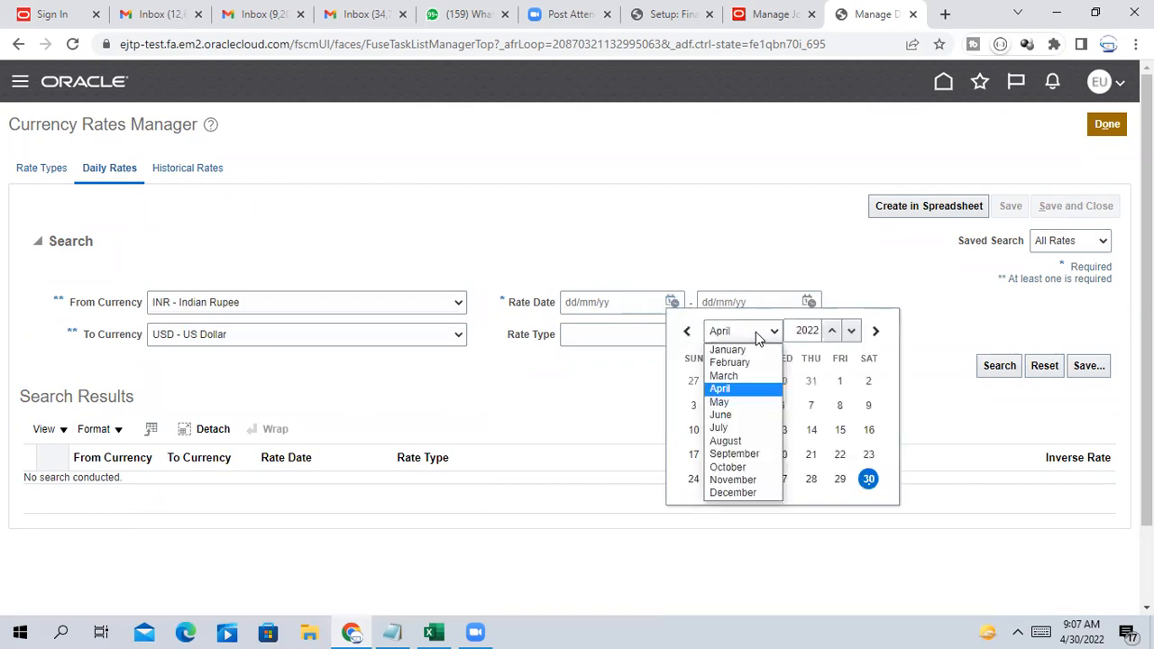
click(721, 392)
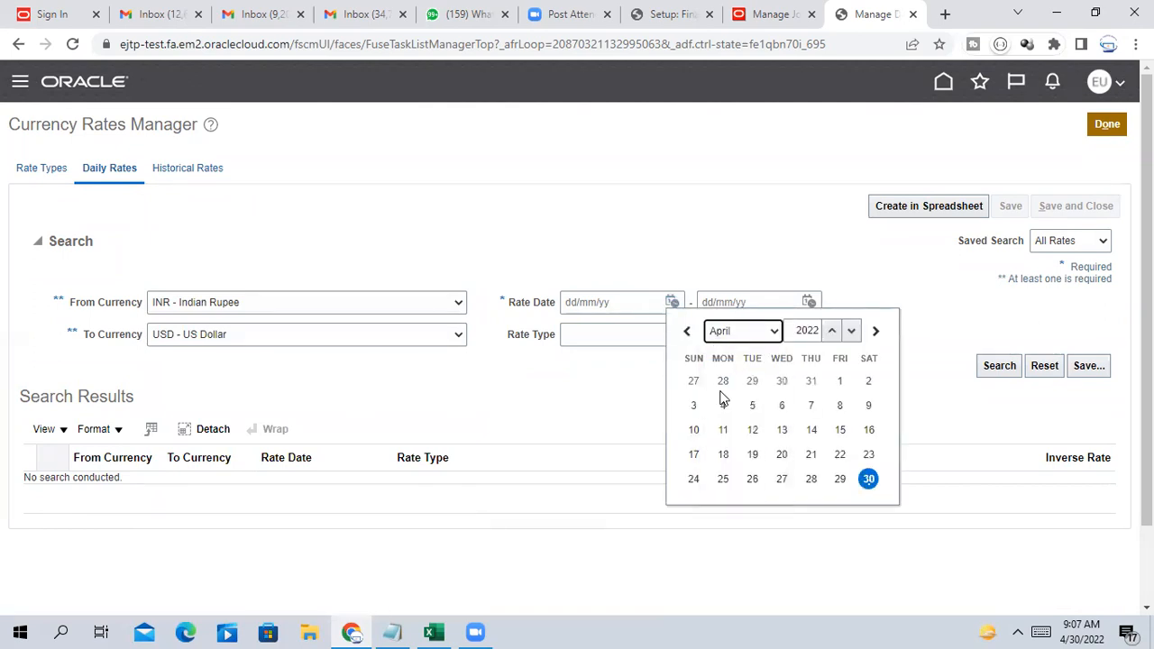
click(839, 382)
click(809, 302)
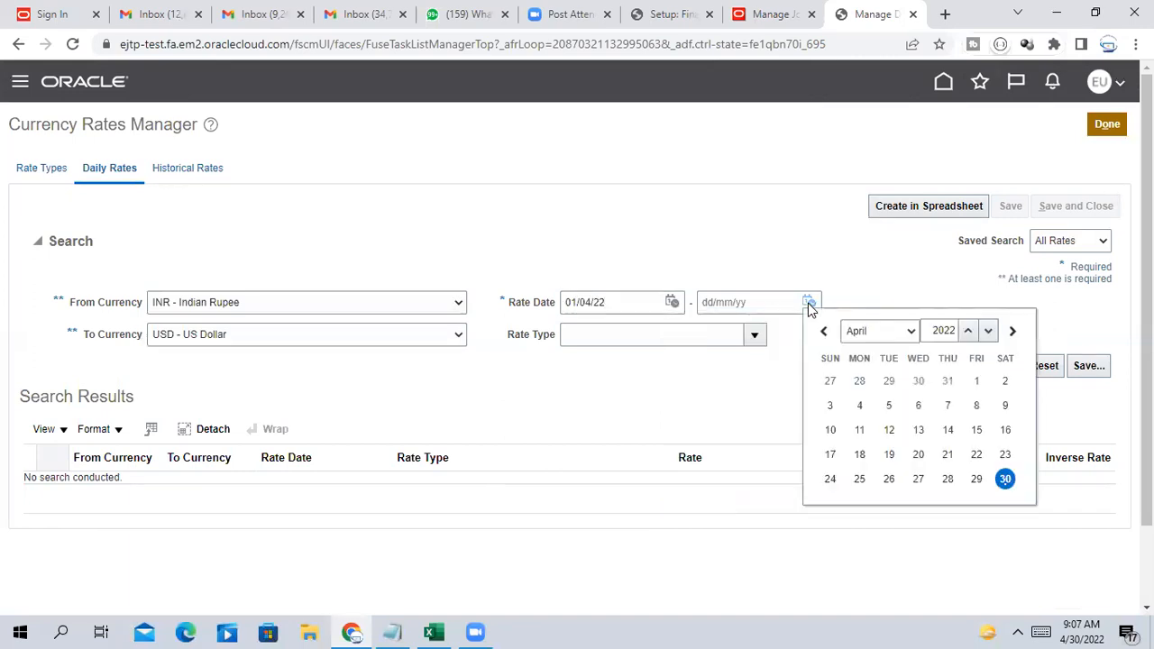
click(1006, 480)
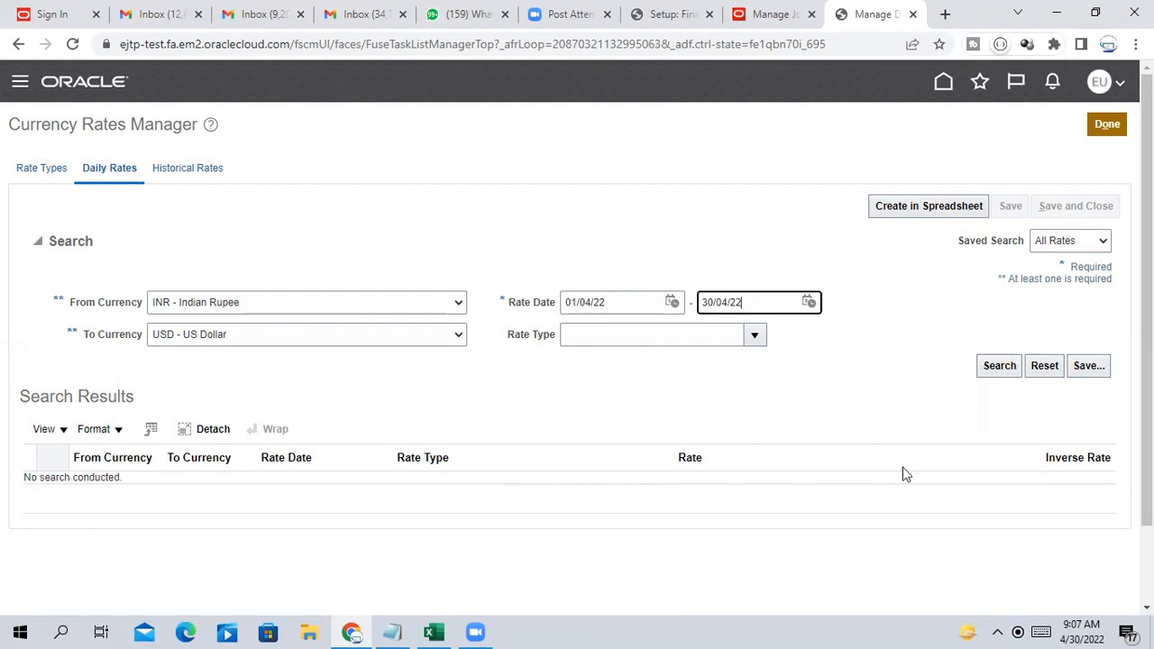
Search the INR to USD daily rates and review the April 2022 results
click(1013, 366)
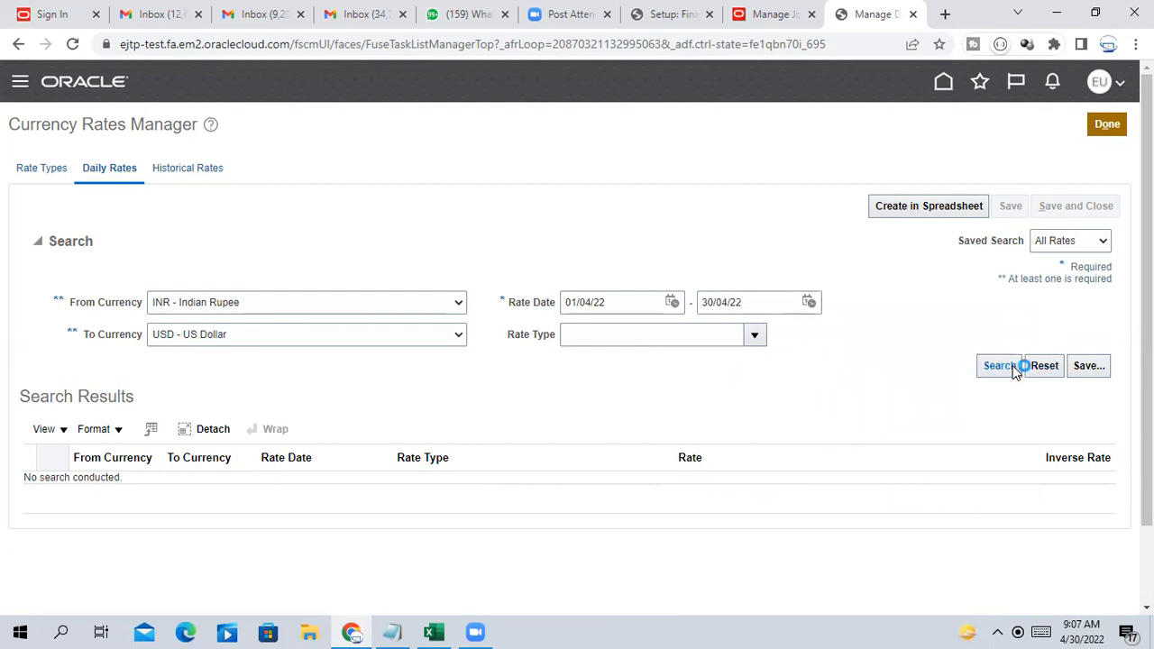
scroll(837, 405, down, 4)
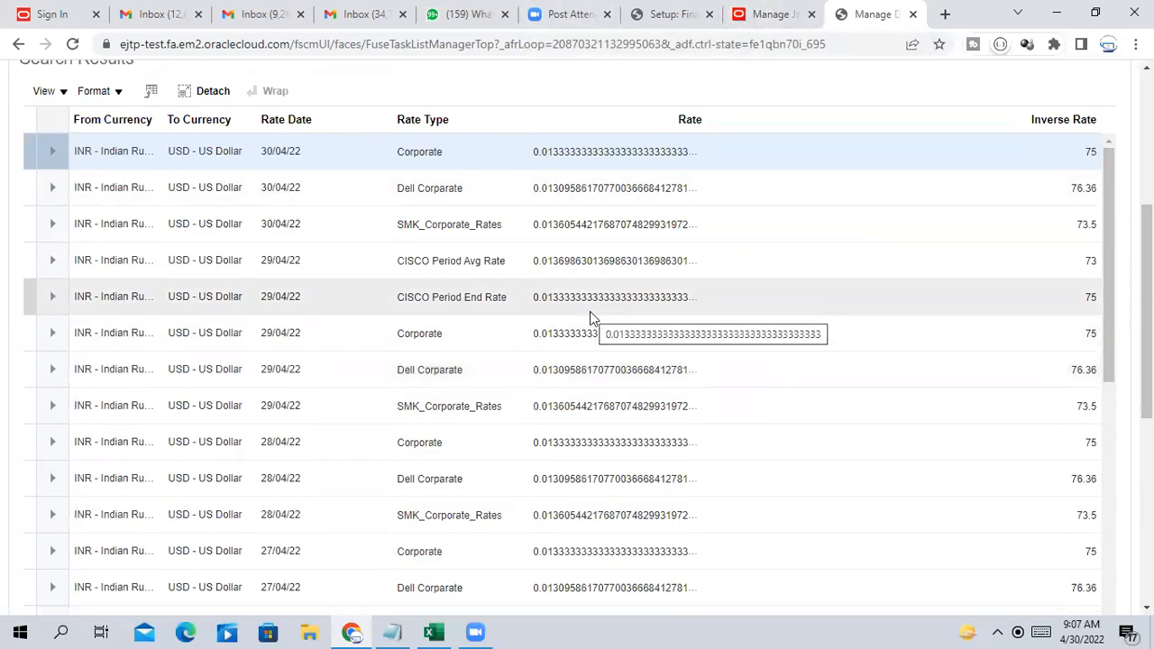
scroll(1118, 270, up, 3)
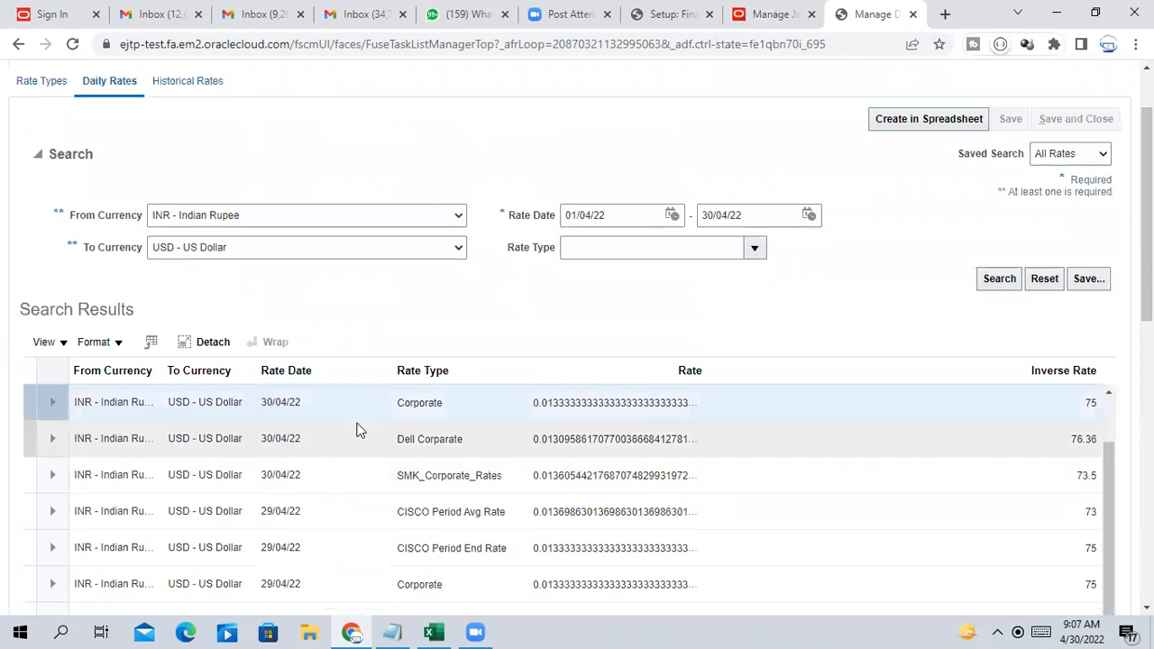
scroll(359, 429, down, 2)
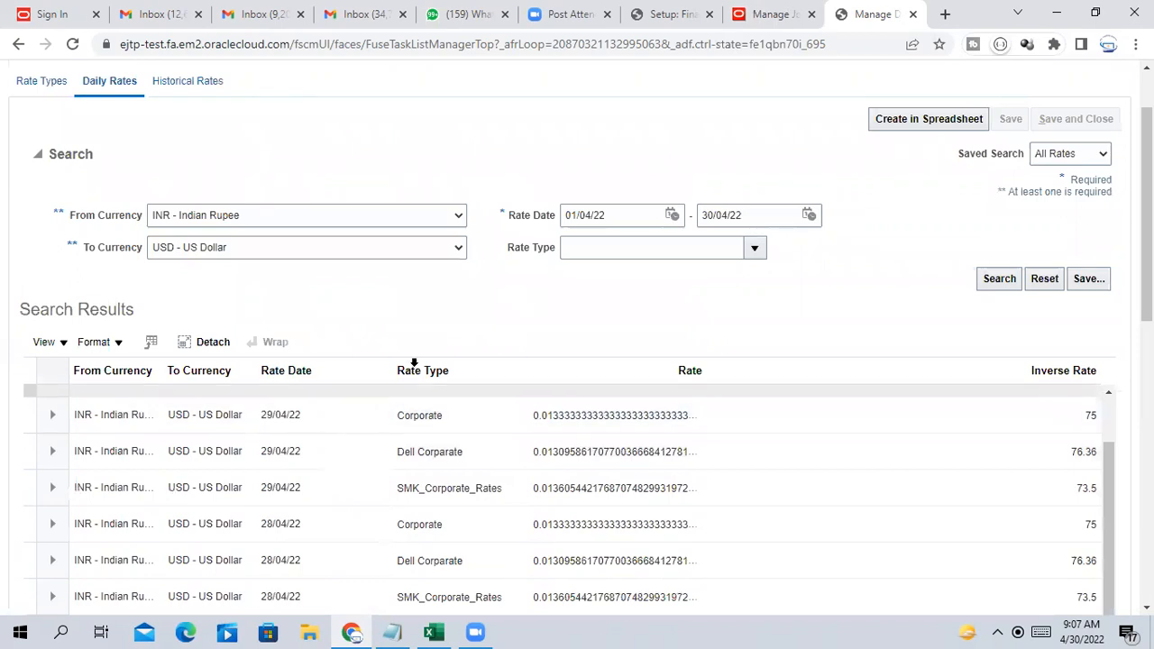
scroll(387, 388, down, 3)
scroll(311, 293, up, 1)
scroll(313, 288, up, 3)
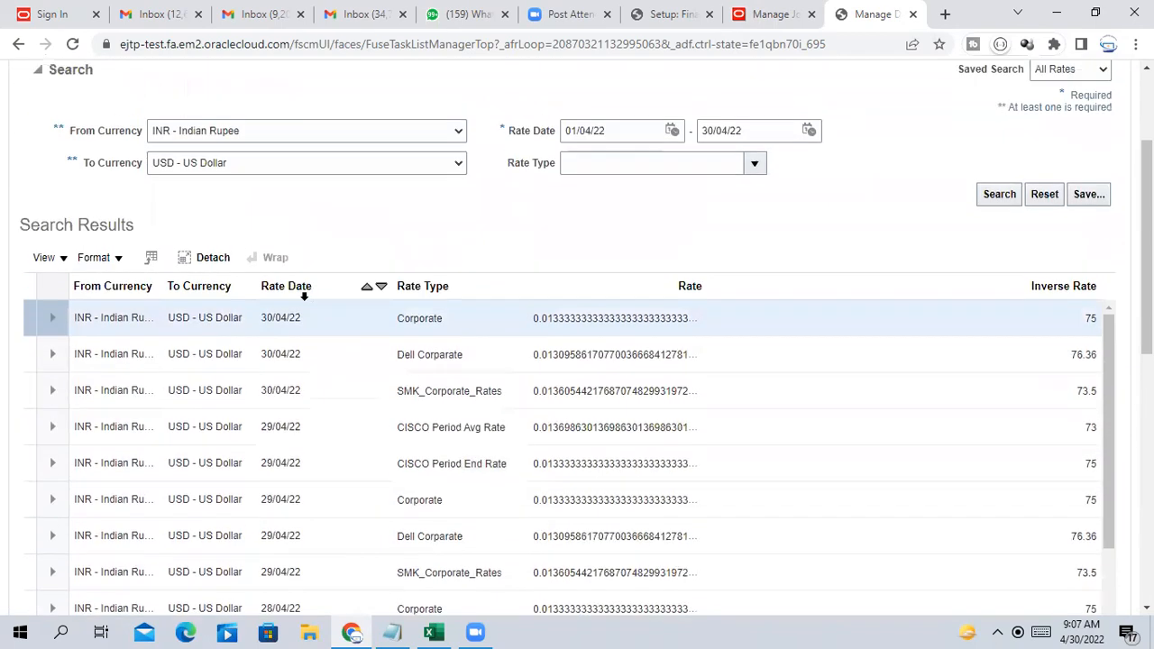
scroll(492, 385, up, 1)
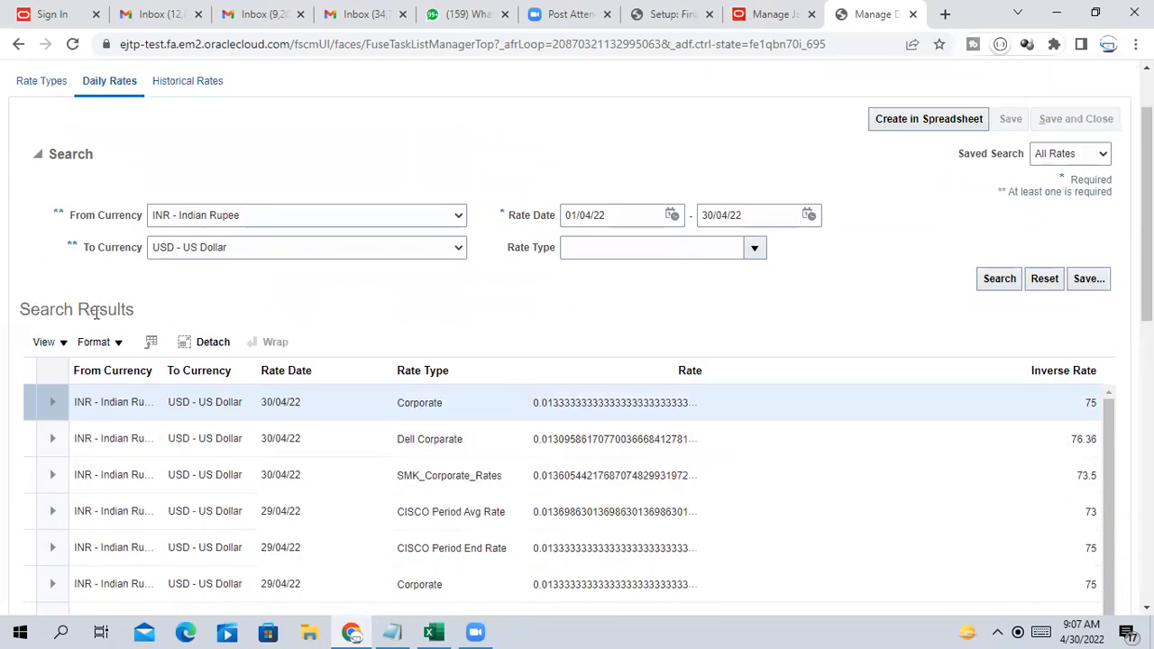
scroll(854, 507, down, 1)
scroll(855, 507, up, 4)
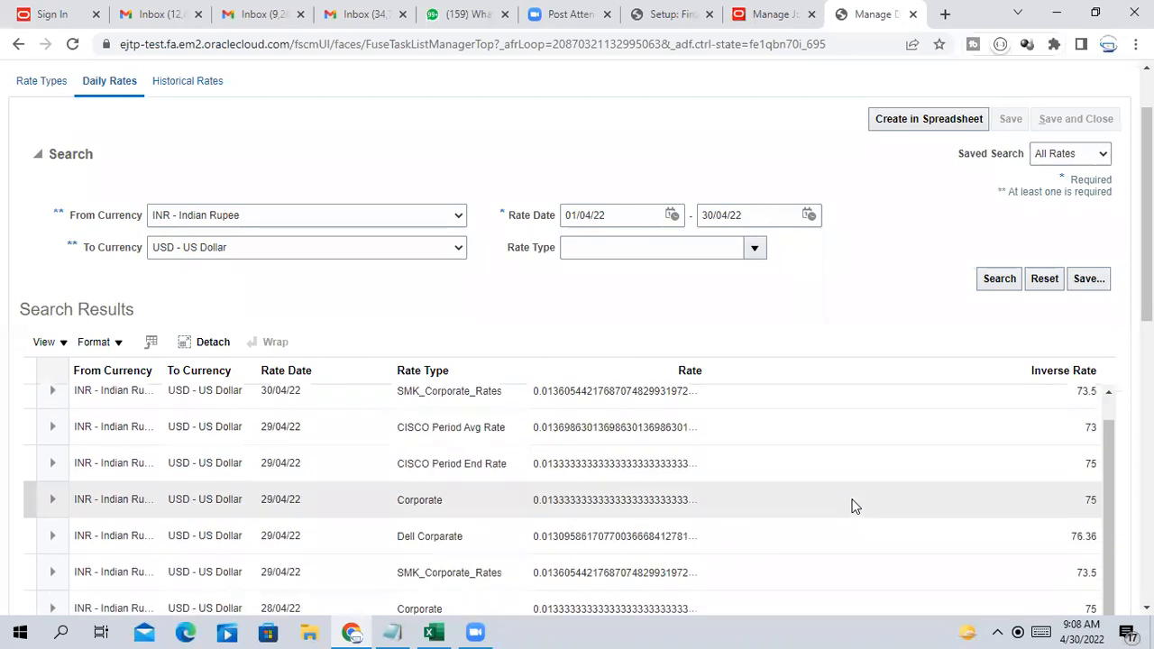
scroll(855, 506, down, 6)
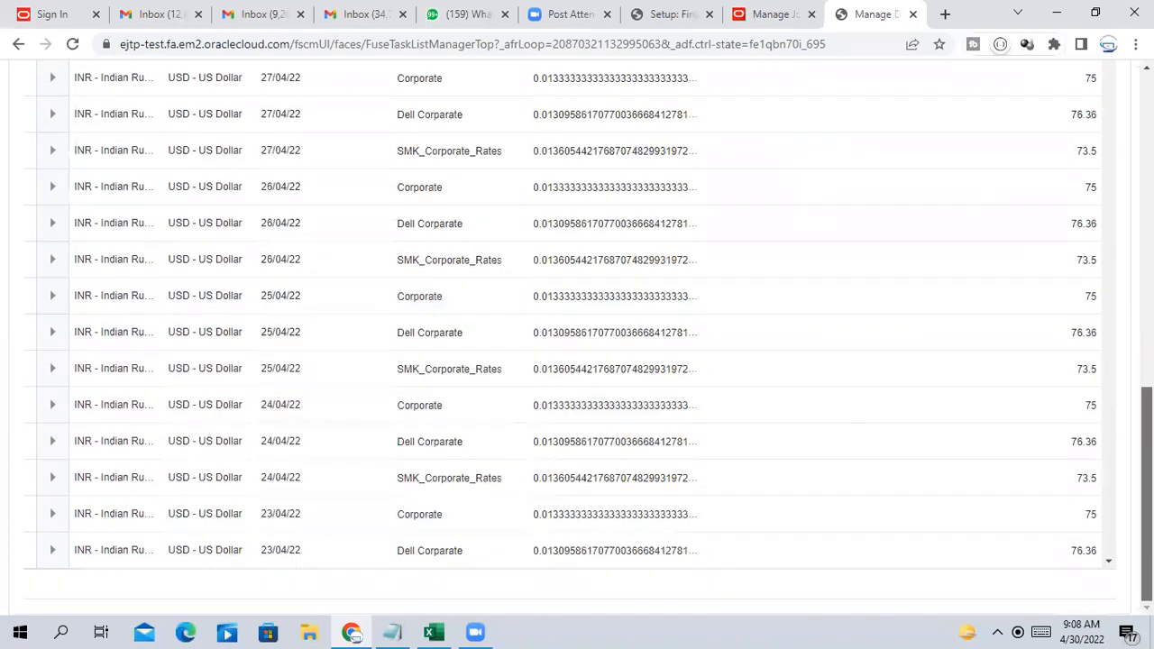
scroll(854, 506, up, 6)
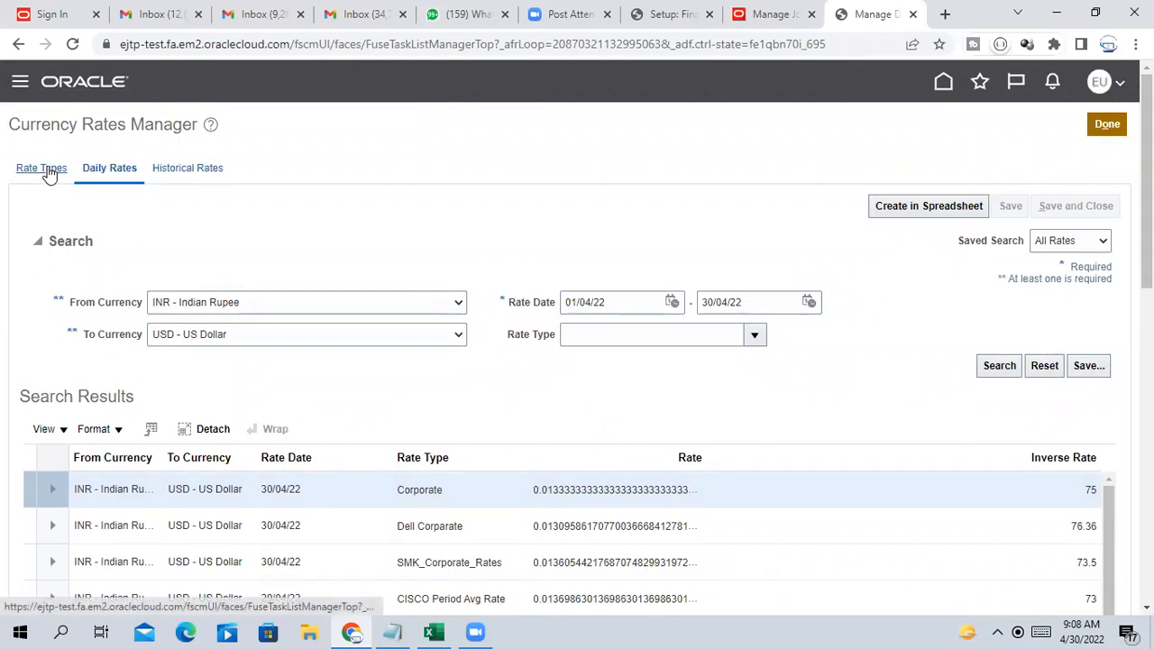
Download the results as the CreateDailyRates workbook using Create in Spreadsheet
click(293, 307)
mouse_move(456, 403)
mouse_down()
mouse_move(473, 556)
mouse_move(470, 321)
mouse_move(461, 533)
mouse_move(459, 390)
mouse_up()
click(326, 239)
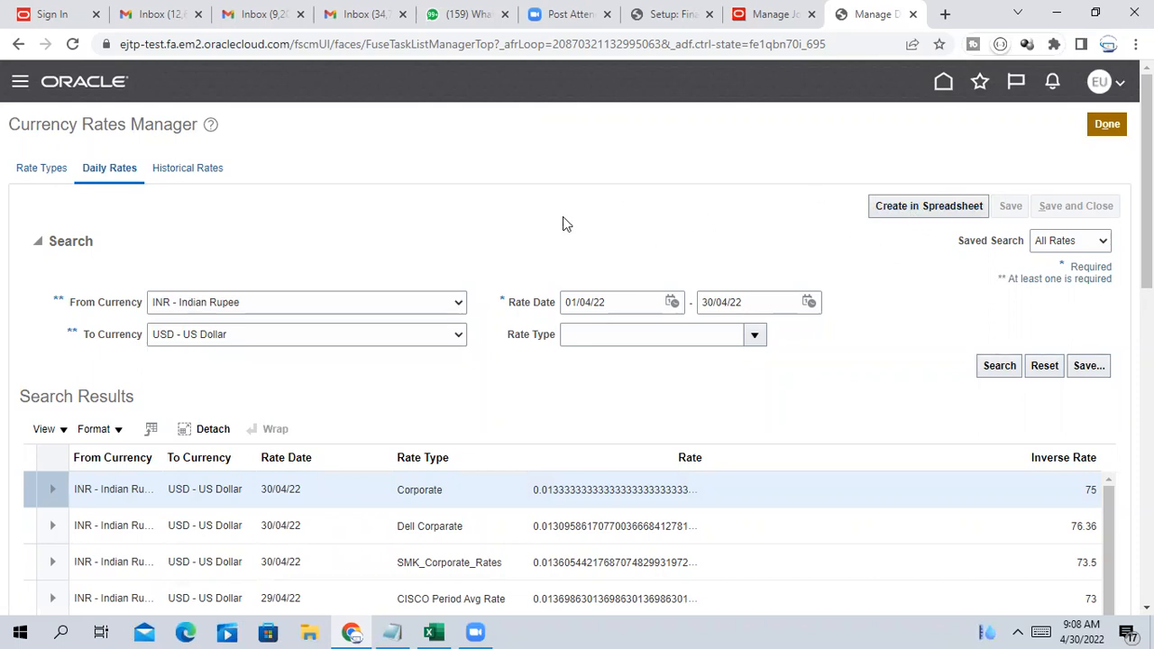
click(932, 207)
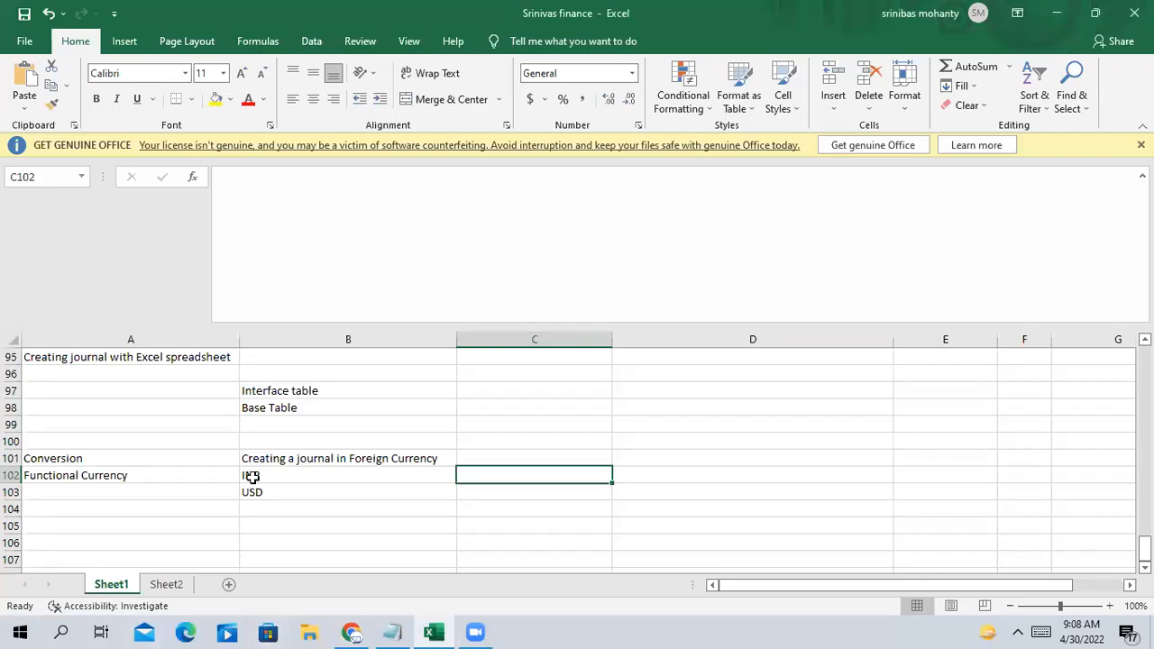
Enable editing on the downloaded CreateDailyRates workbook in Protected View
click(284, 513)
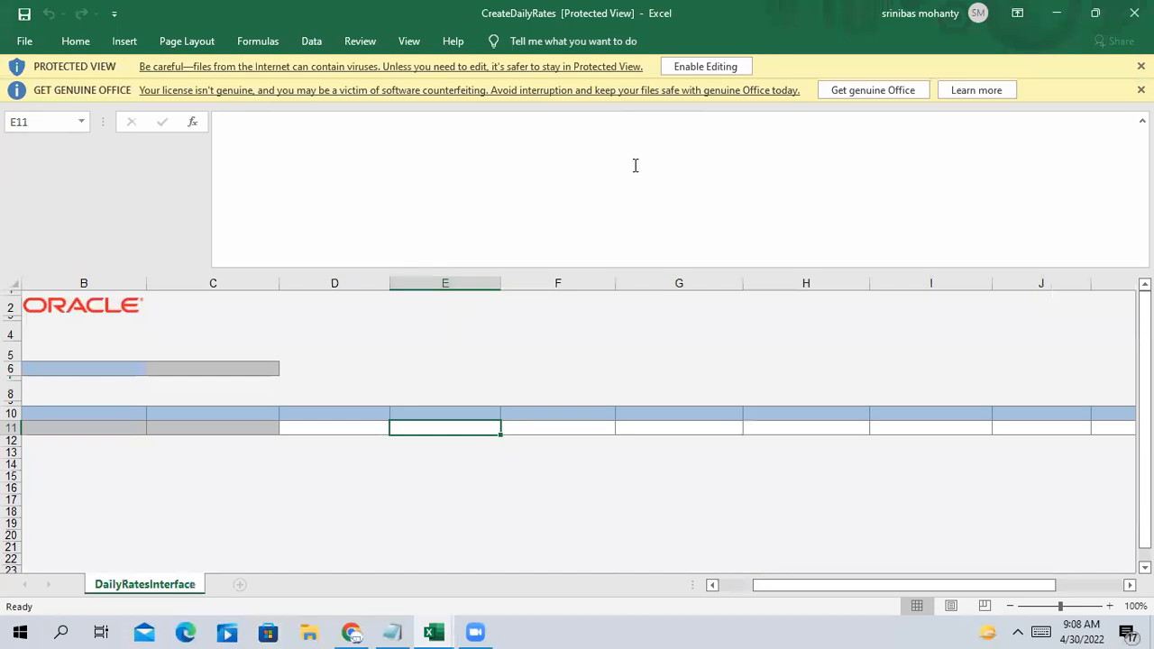
click(725, 67)
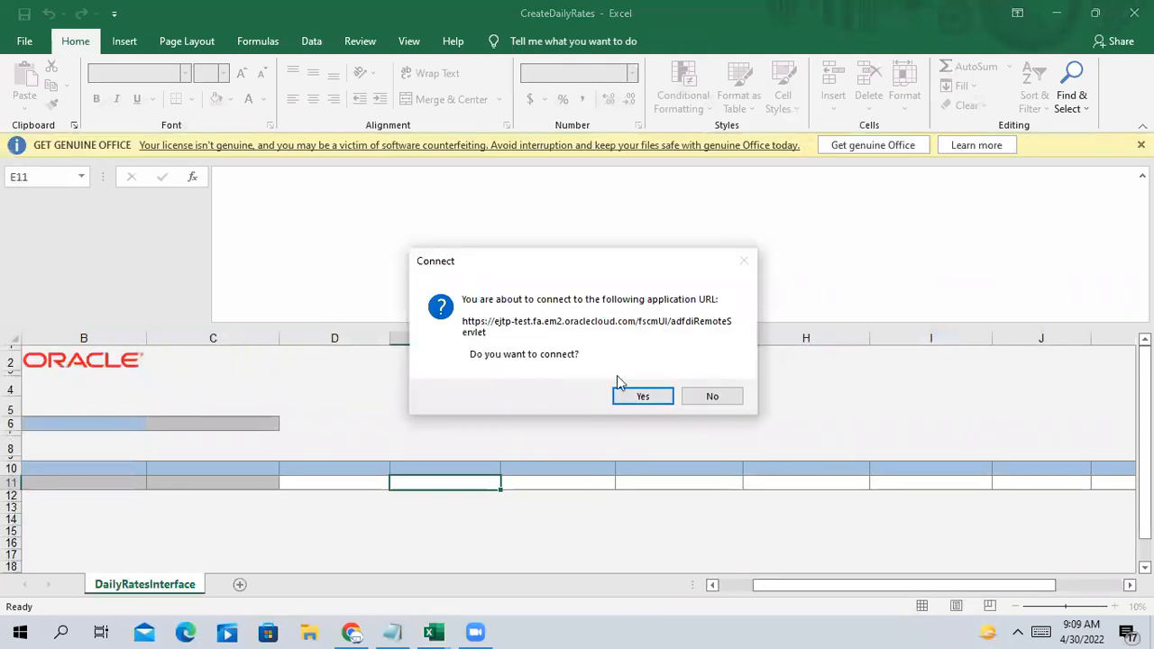
Agree to connect CreateDailyRates to Oracle and sign in with the username and password
click(641, 397)
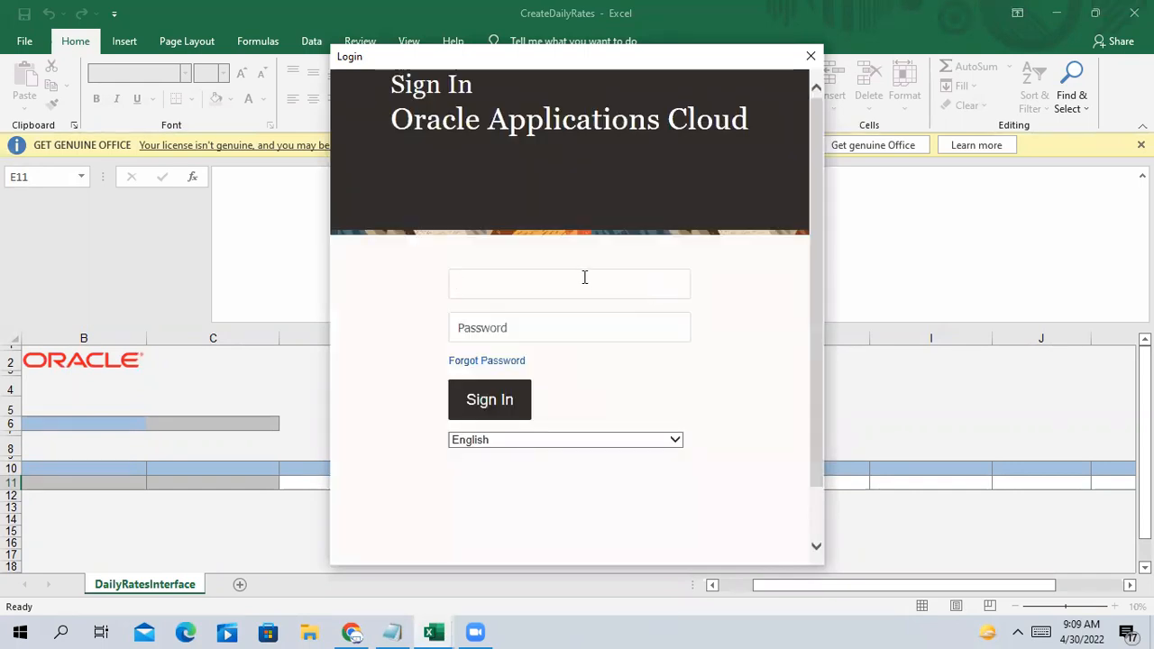
text(SER)
key(Tab)
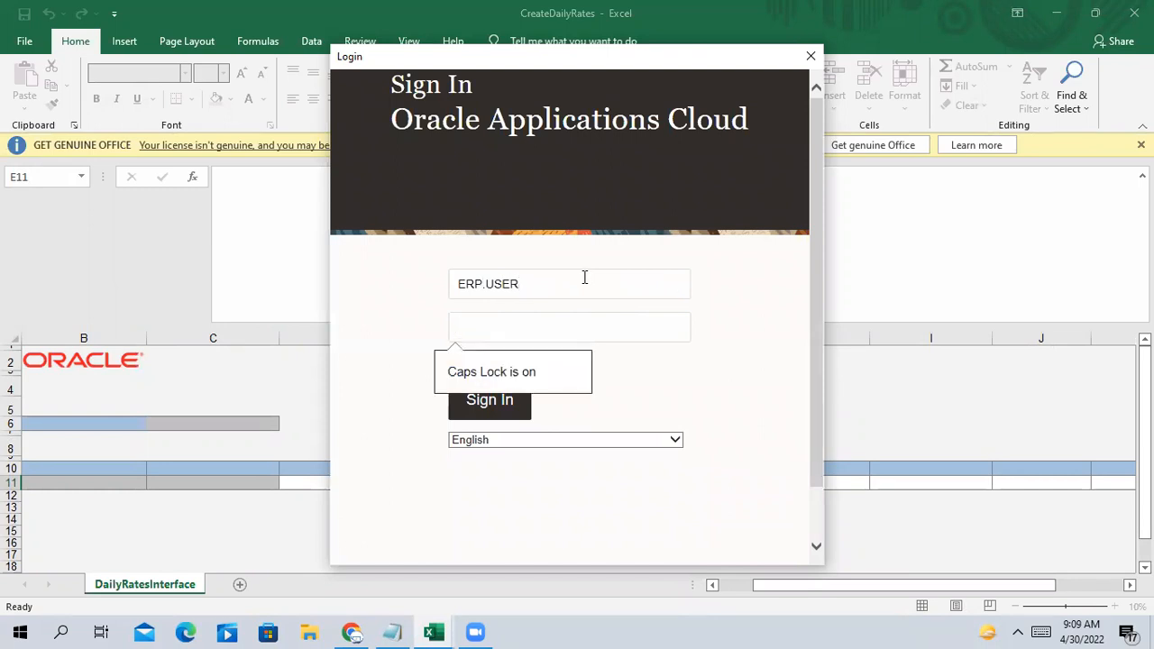
text(••••••)
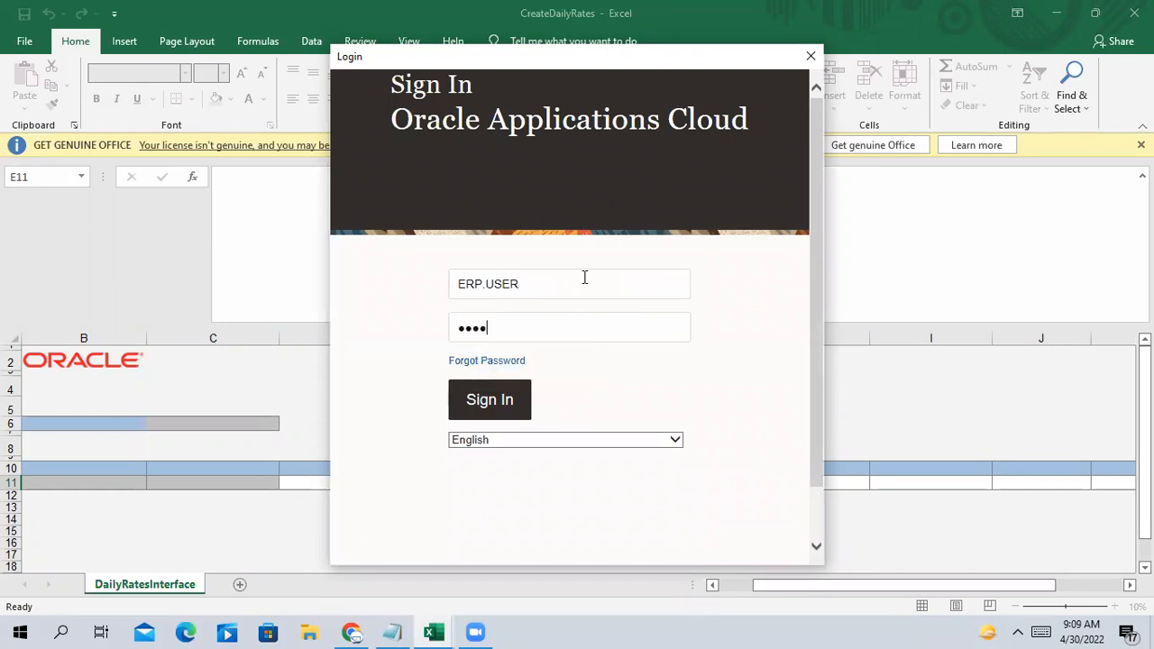
text(••••)
click(499, 407)
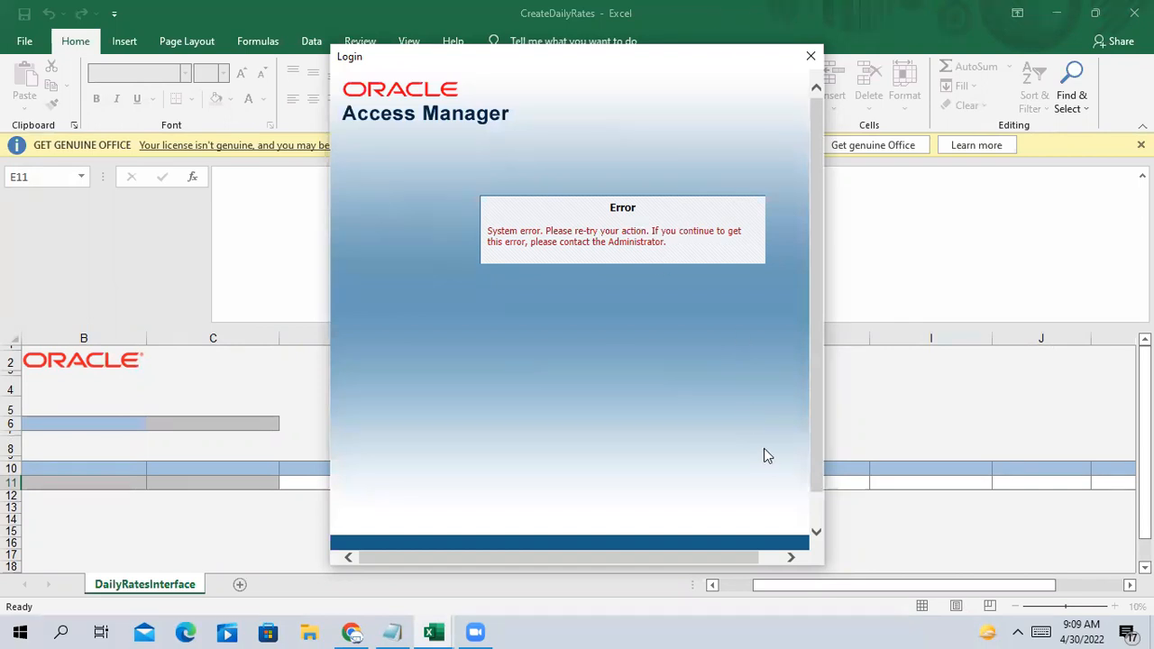
Dismiss the login error and Connection Canceled message, then close CreateDailyRates
click(810, 59)
drag(624, 568, 648, 566)
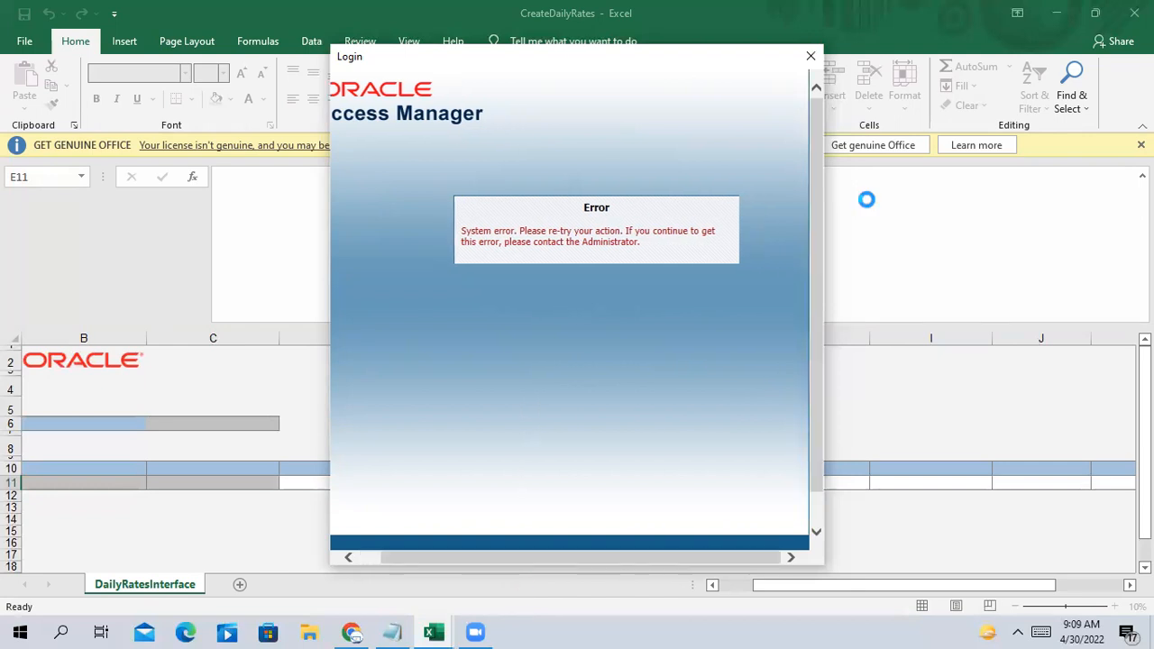
click(811, 58)
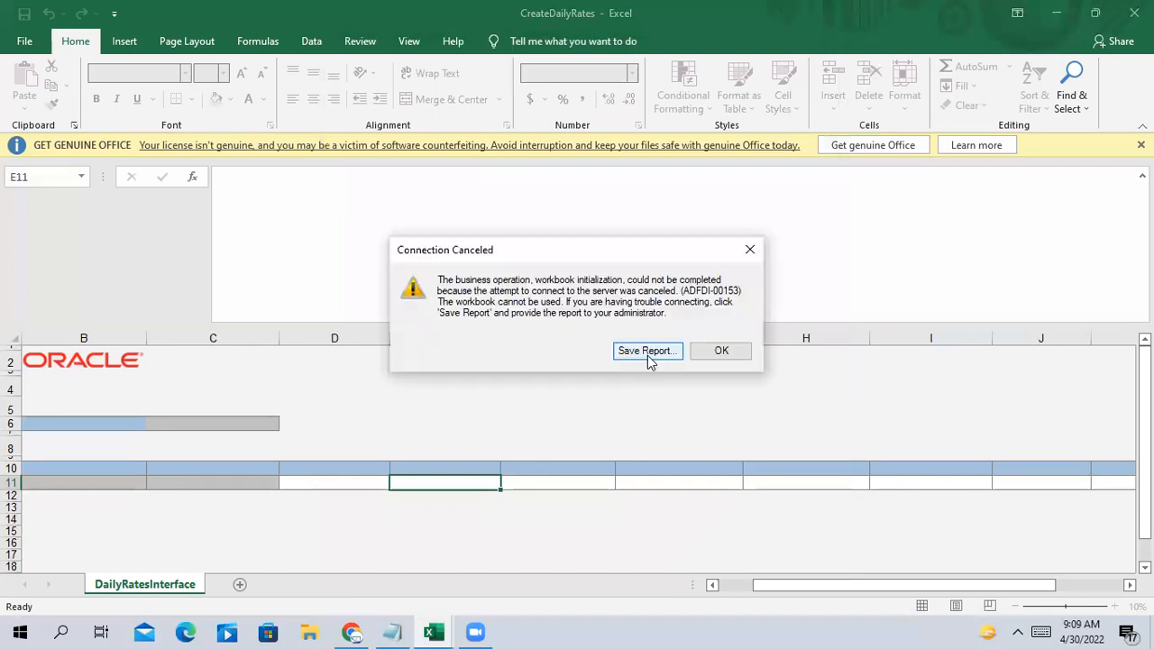
click(750, 252)
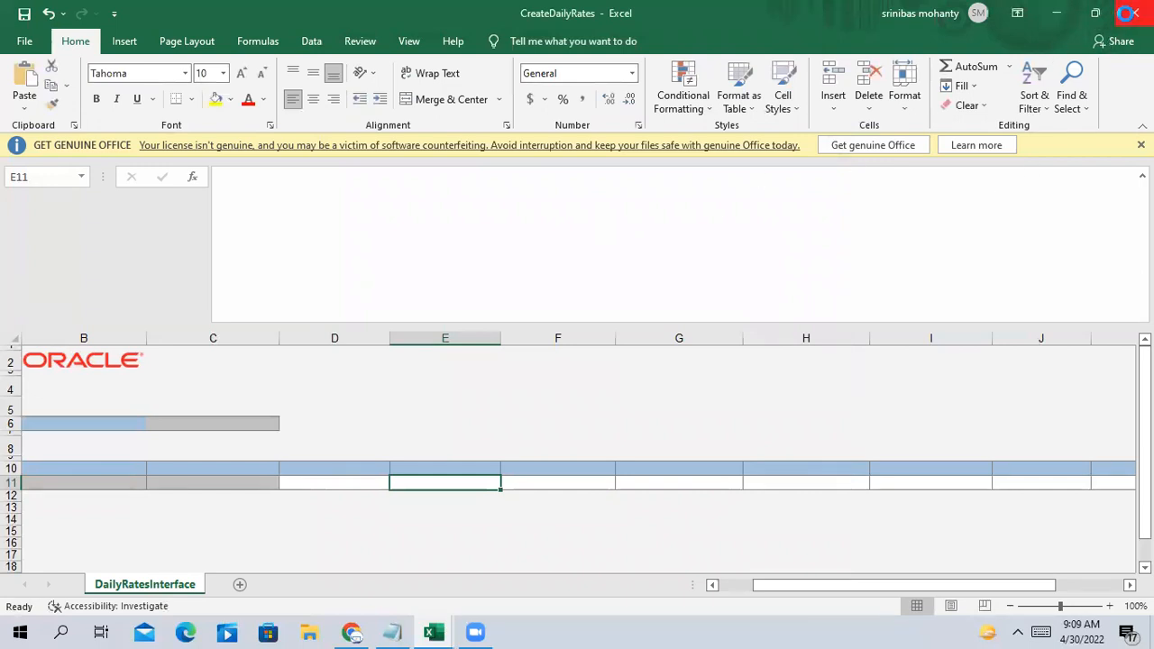
click(1126, 13)
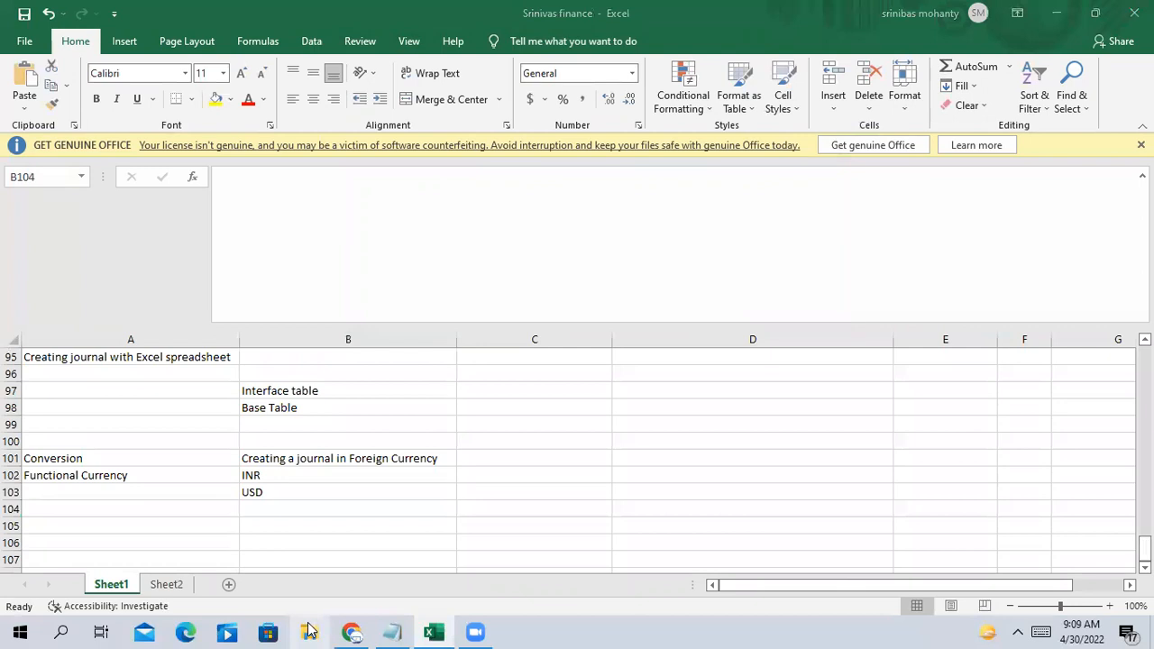
Open CreateDailyRates from the Downloads folder's Today list in File Explorer
click(322, 624)
click(77, 259)
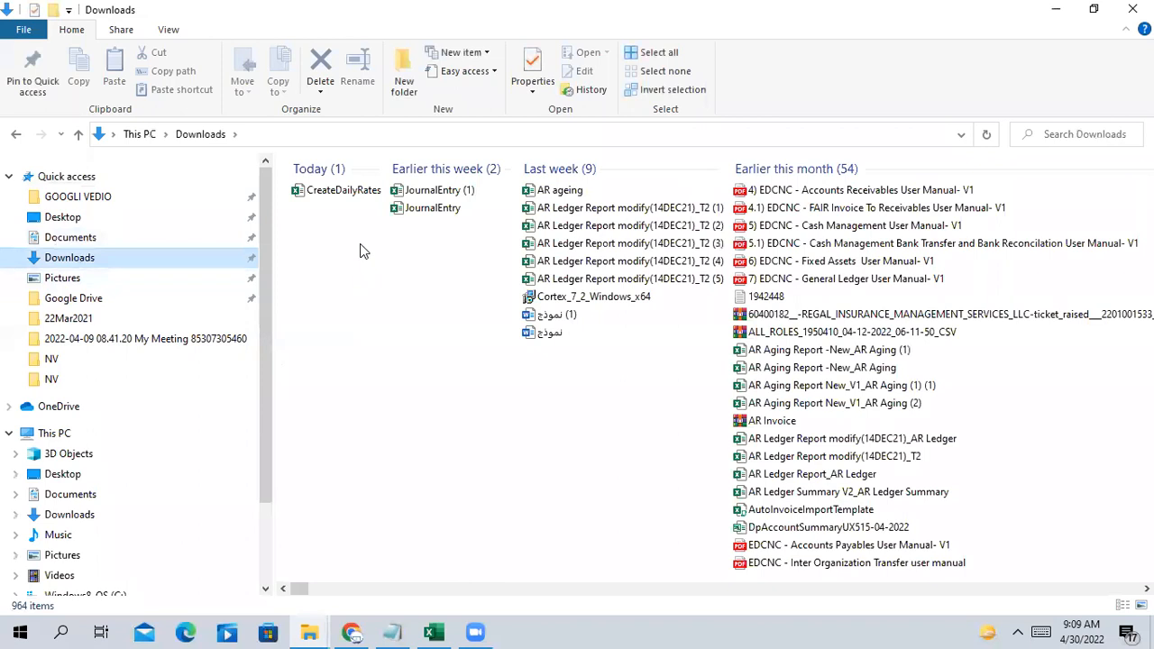
click(353, 191)
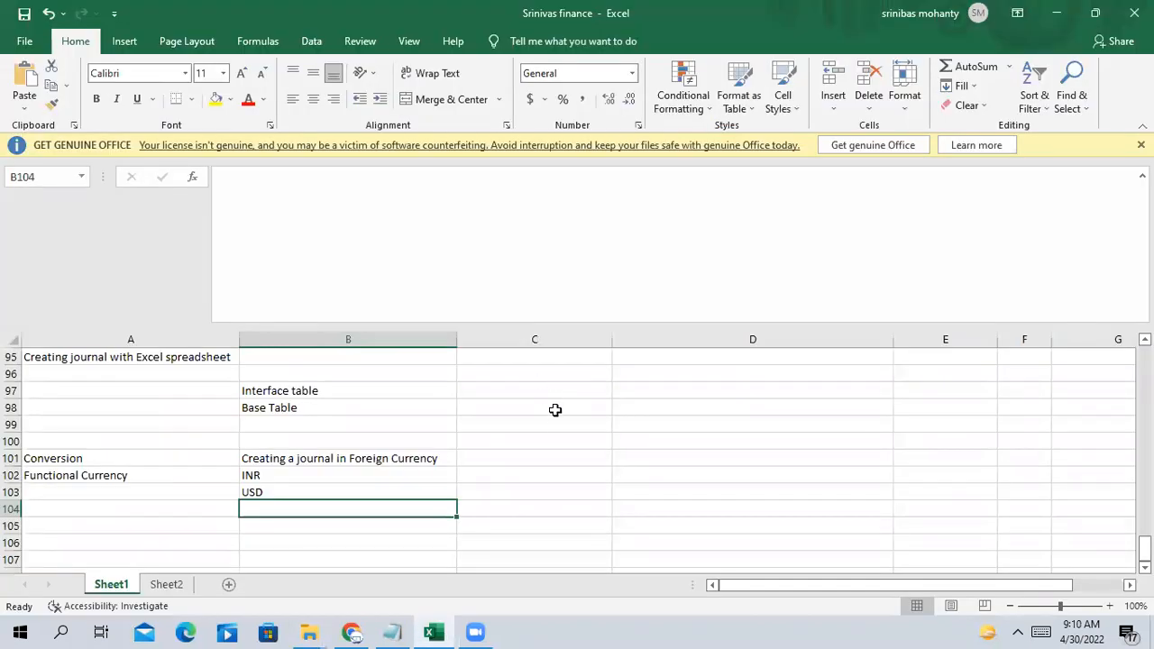
click(555, 410)
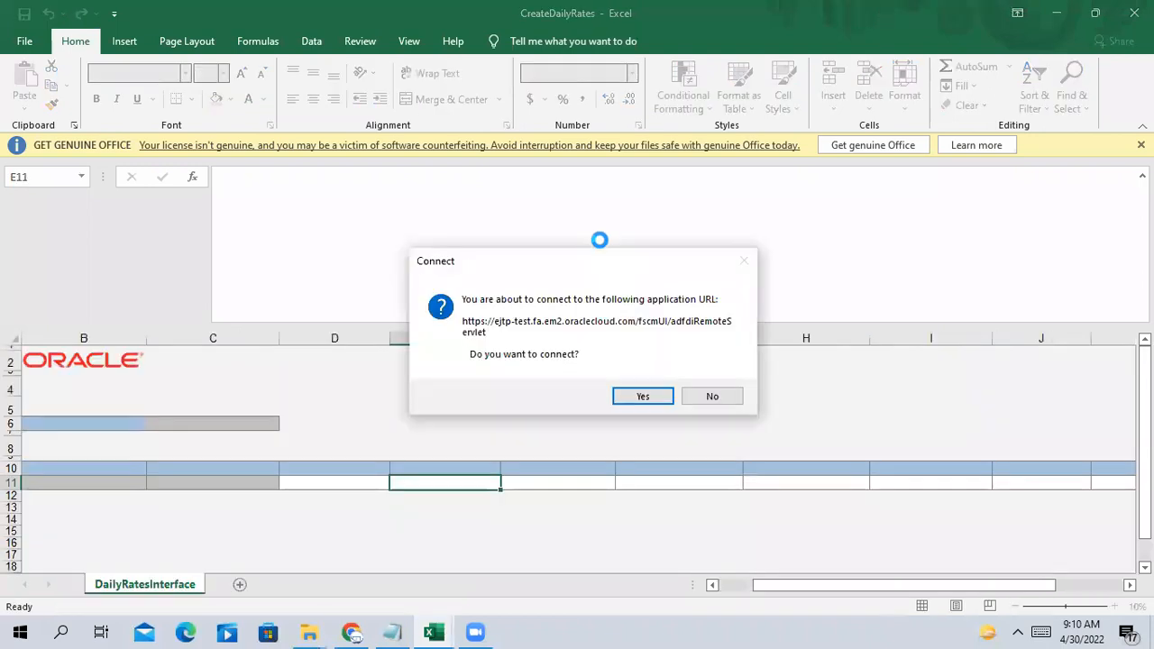
Connect to Oracle Applications Cloud, sign in with the account password, and skip the ADF update
click(648, 401)
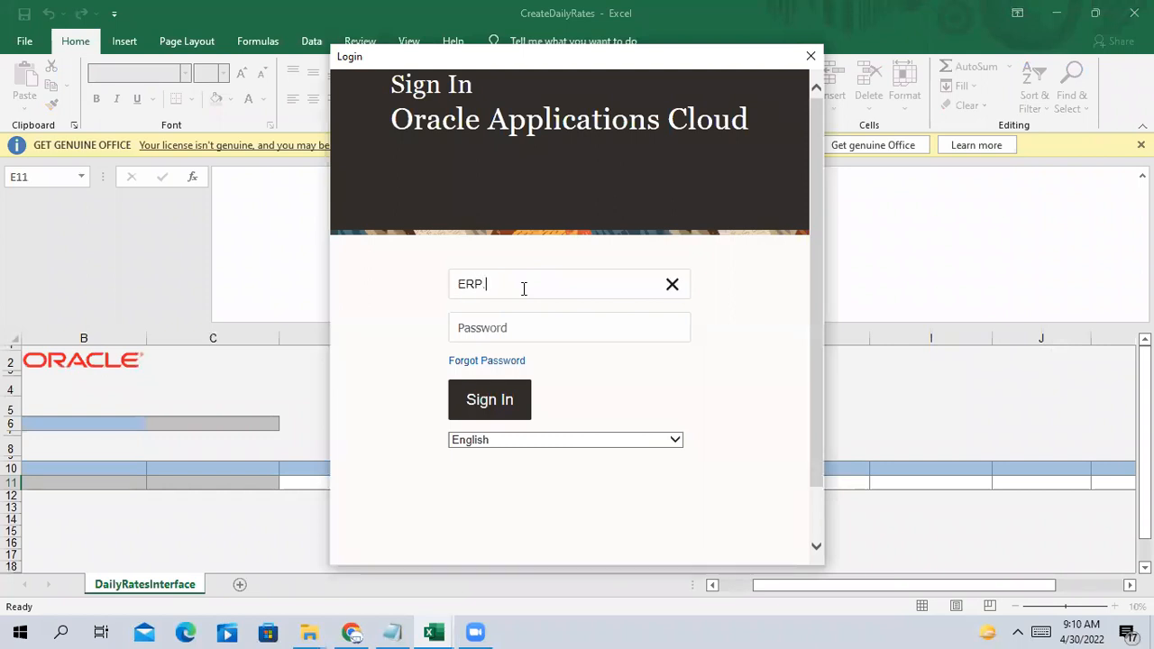
key(Tab)
text(•)
click(510, 410)
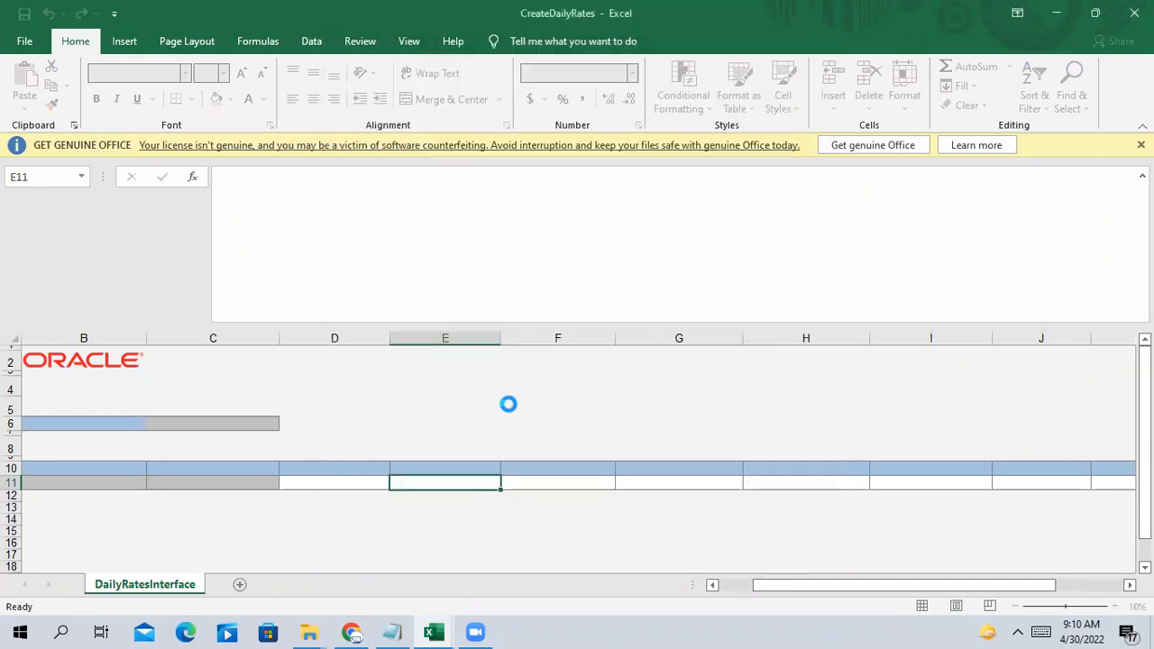
click(759, 351)
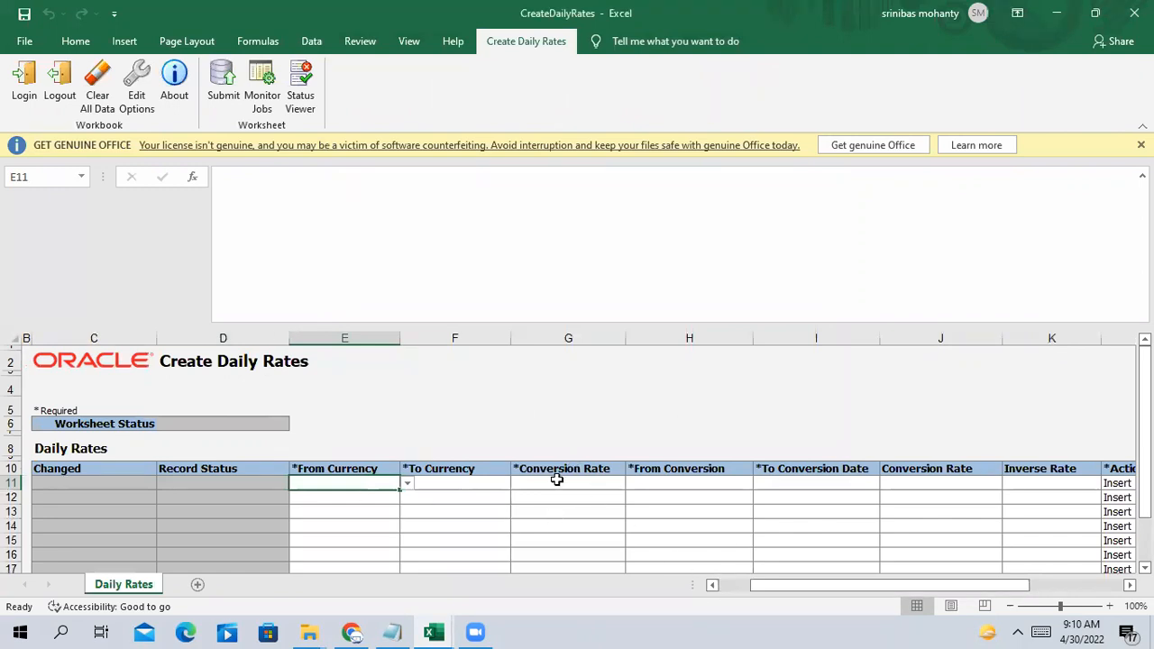
Set row 11's From Currency to USD and To Currency to INR
click(407, 487)
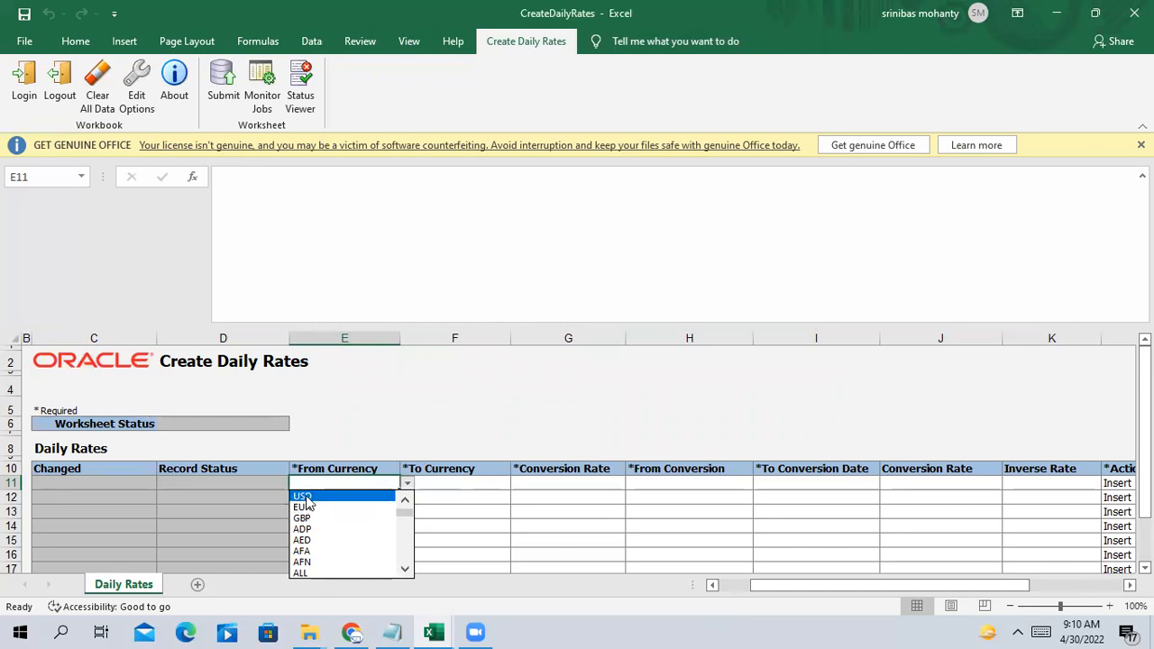
click(305, 496)
click(452, 526)
click(457, 483)
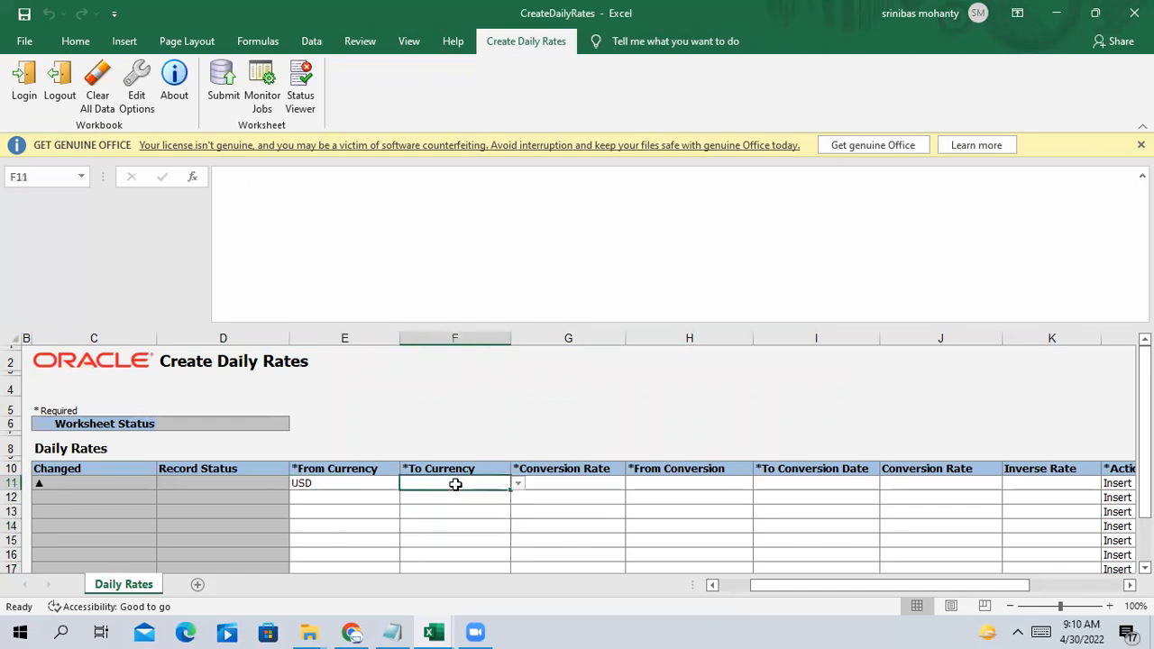
click(518, 484)
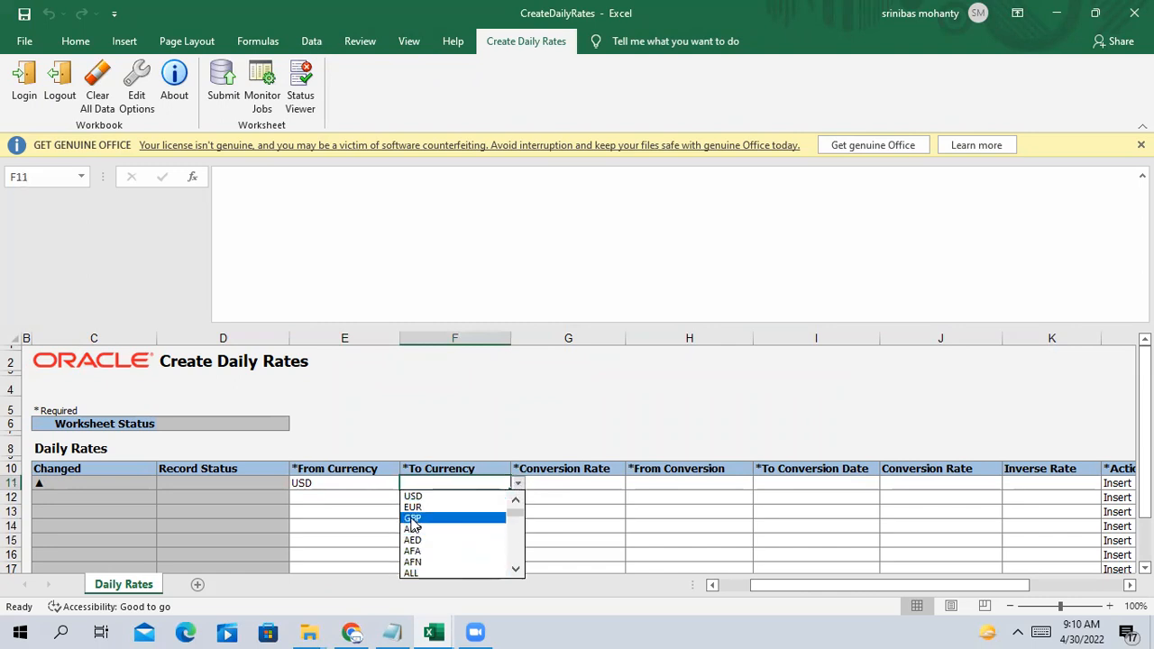
click(443, 478)
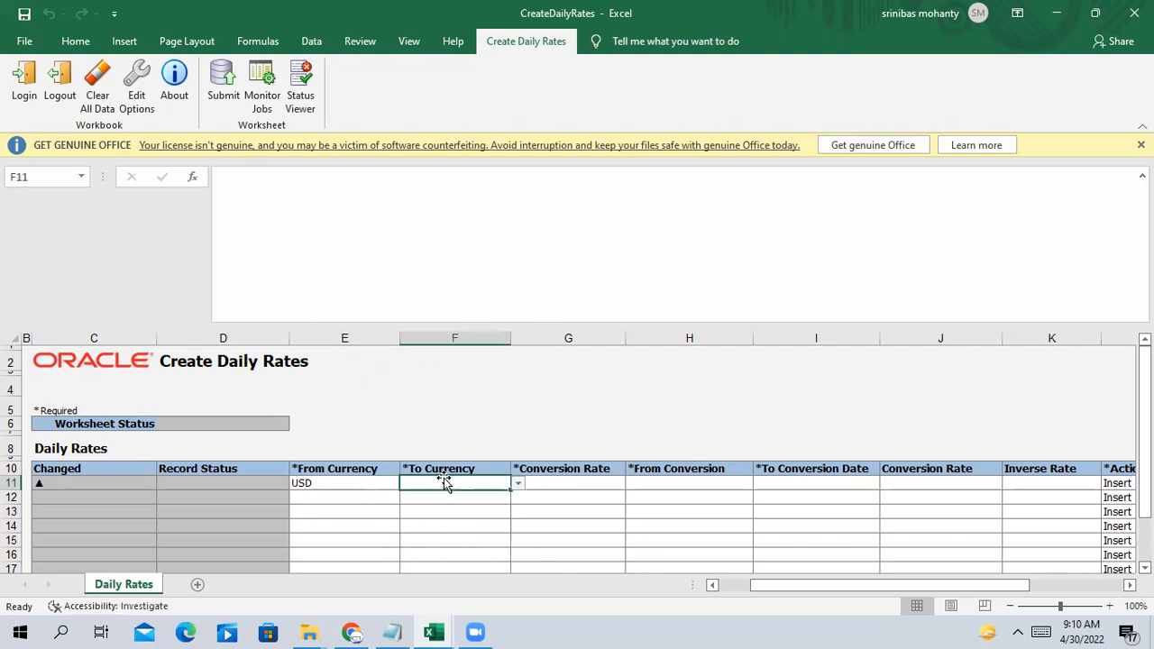
text(INR)
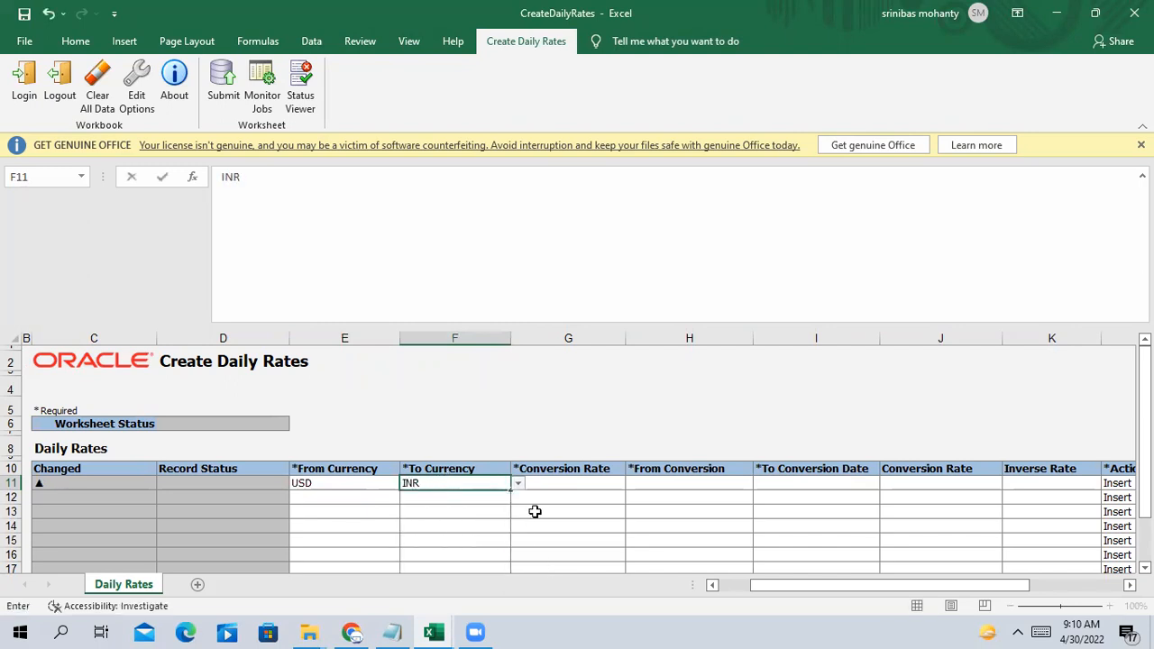
click(535, 511)
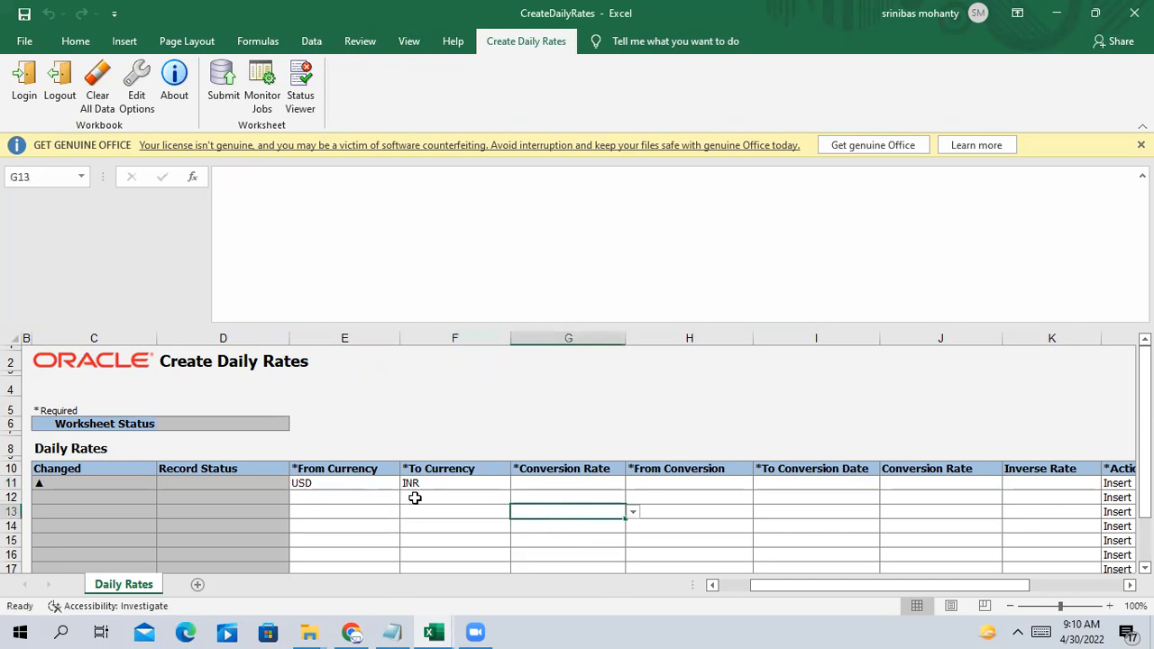
Set G11's conversion rate type to Corporate
click(539, 483)
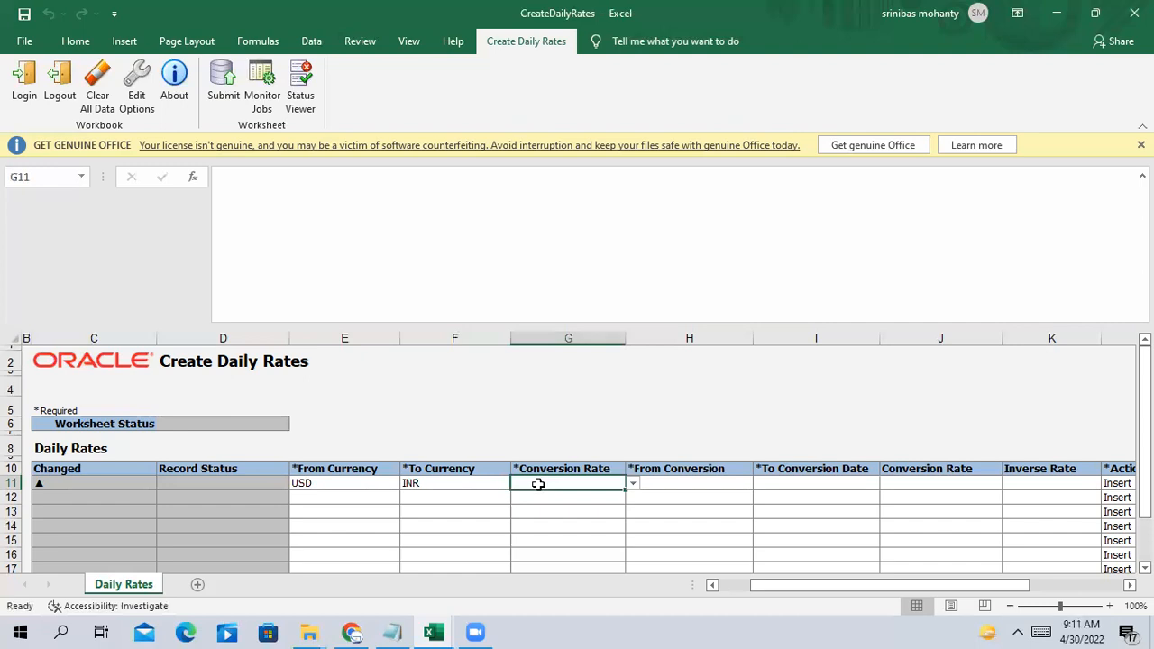
click(633, 484)
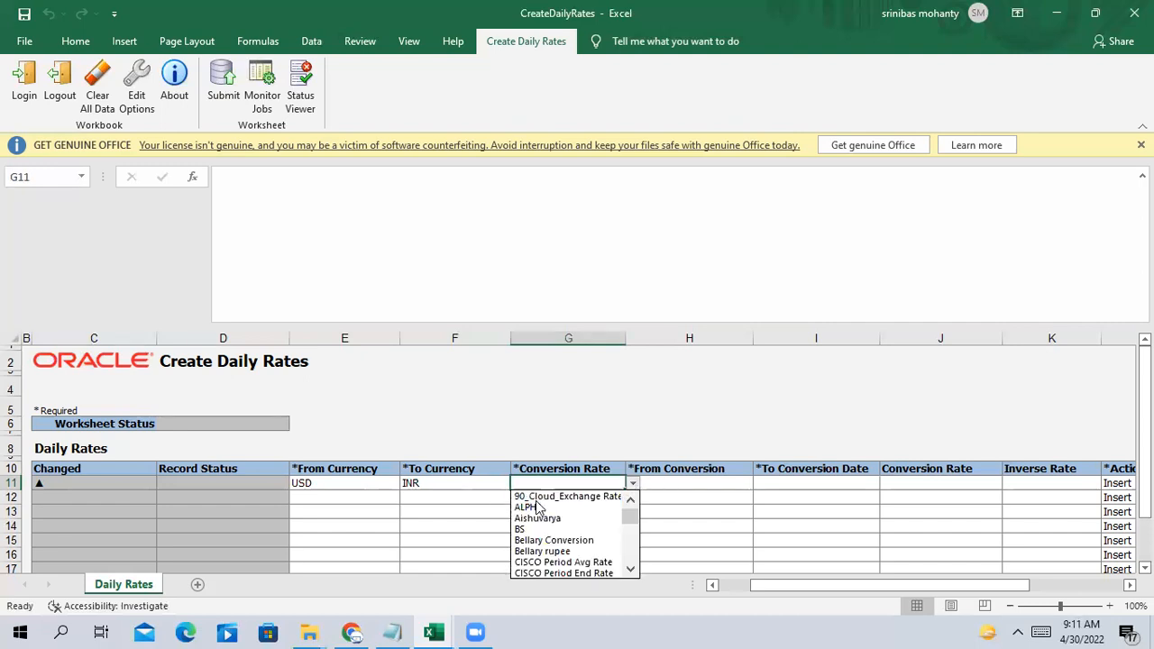
click(713, 516)
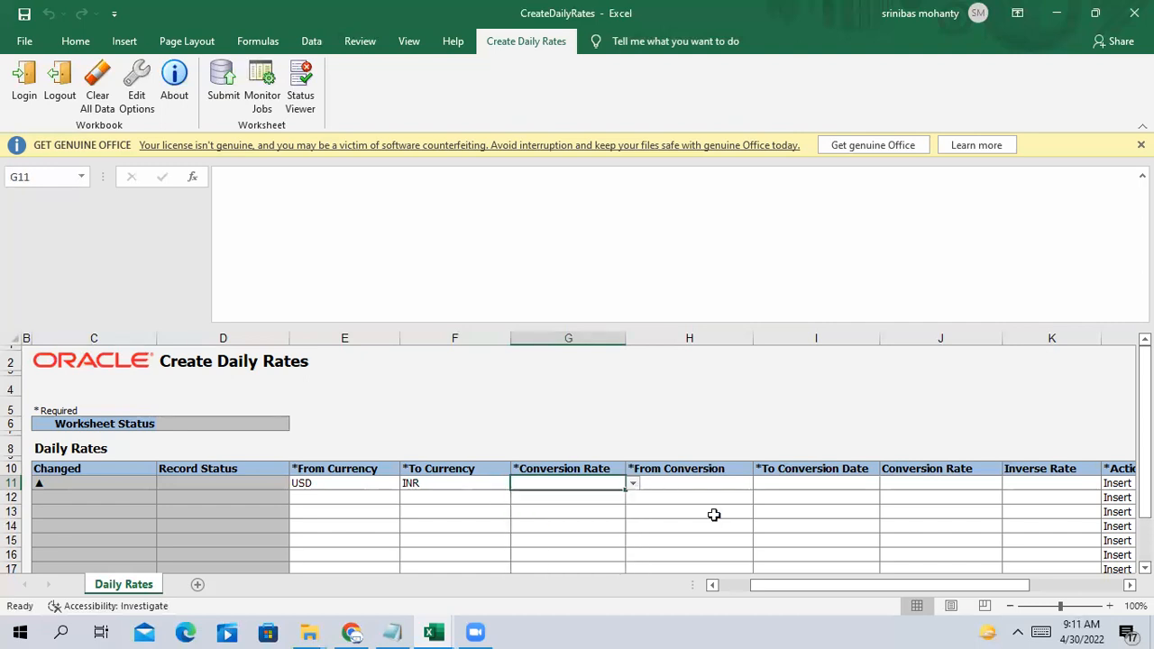
click(633, 484)
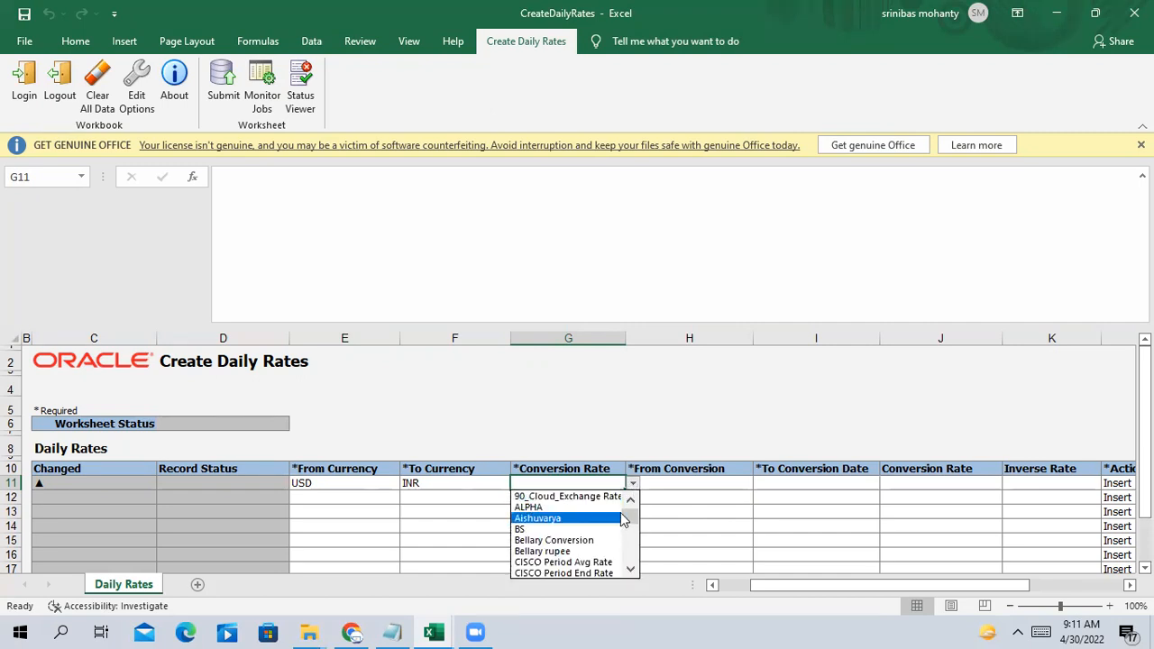
scroll(628, 520, down, 2)
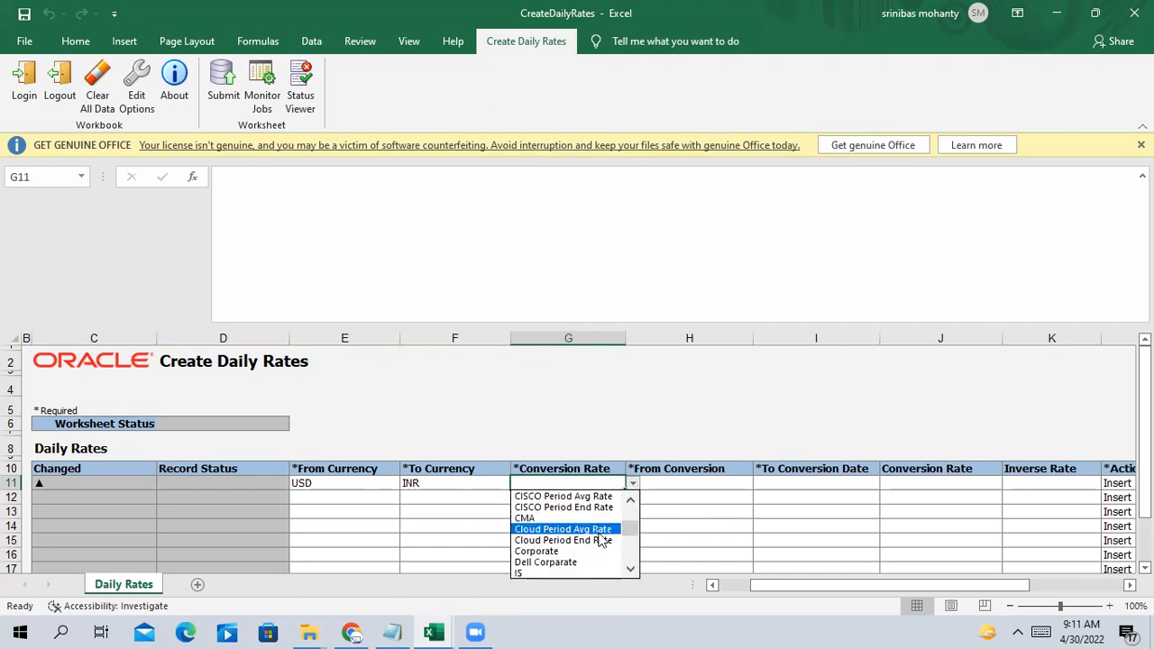
click(559, 550)
click(561, 523)
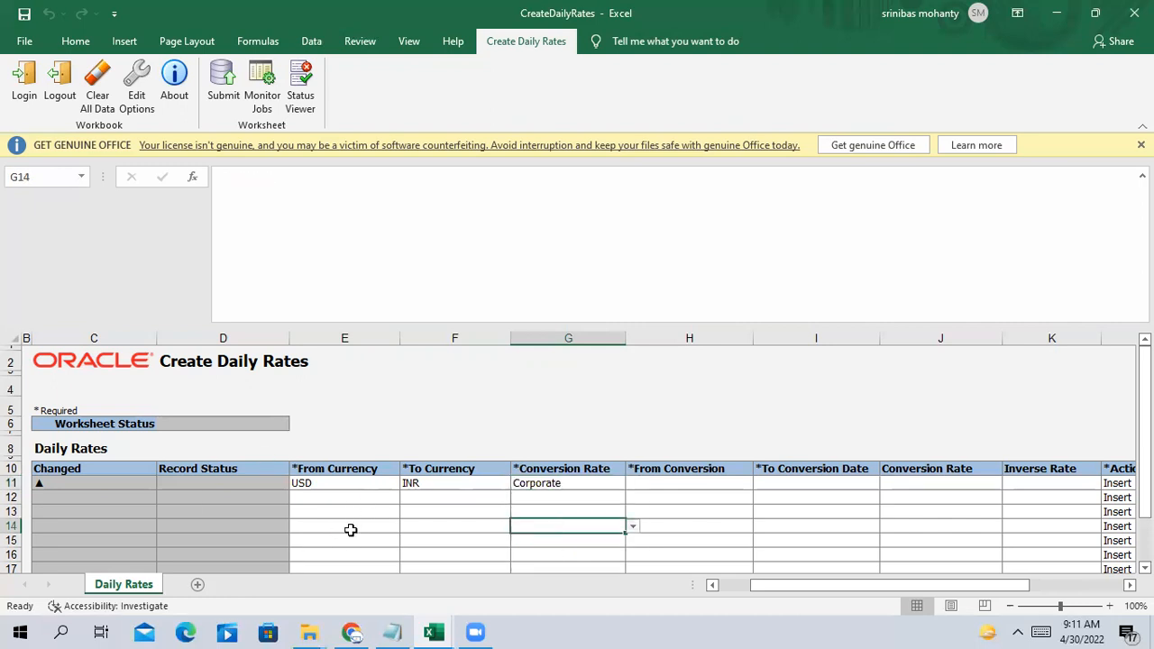
click(579, 485)
click(660, 521)
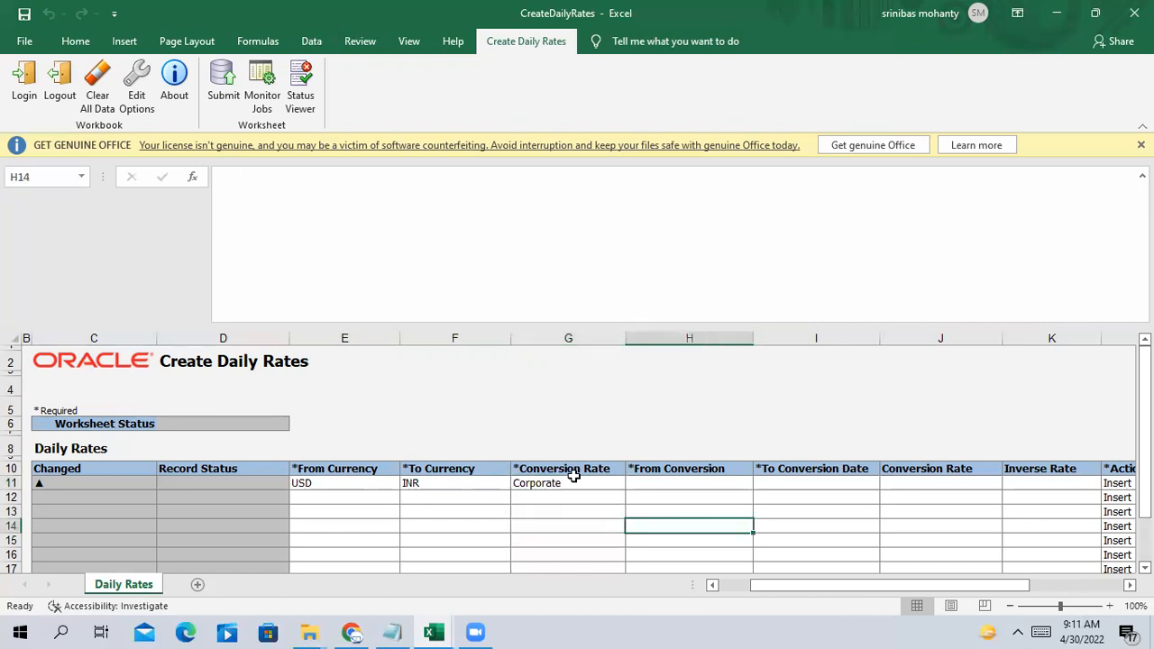
drag(571, 476, 607, 496)
click(604, 488)
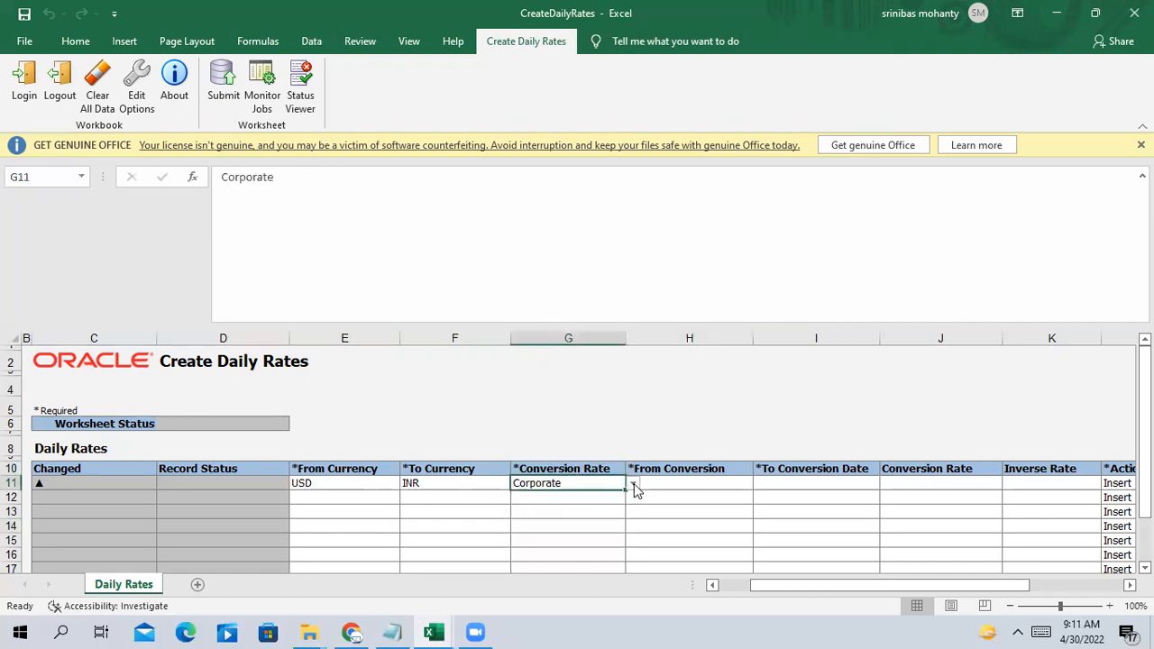
click(634, 487)
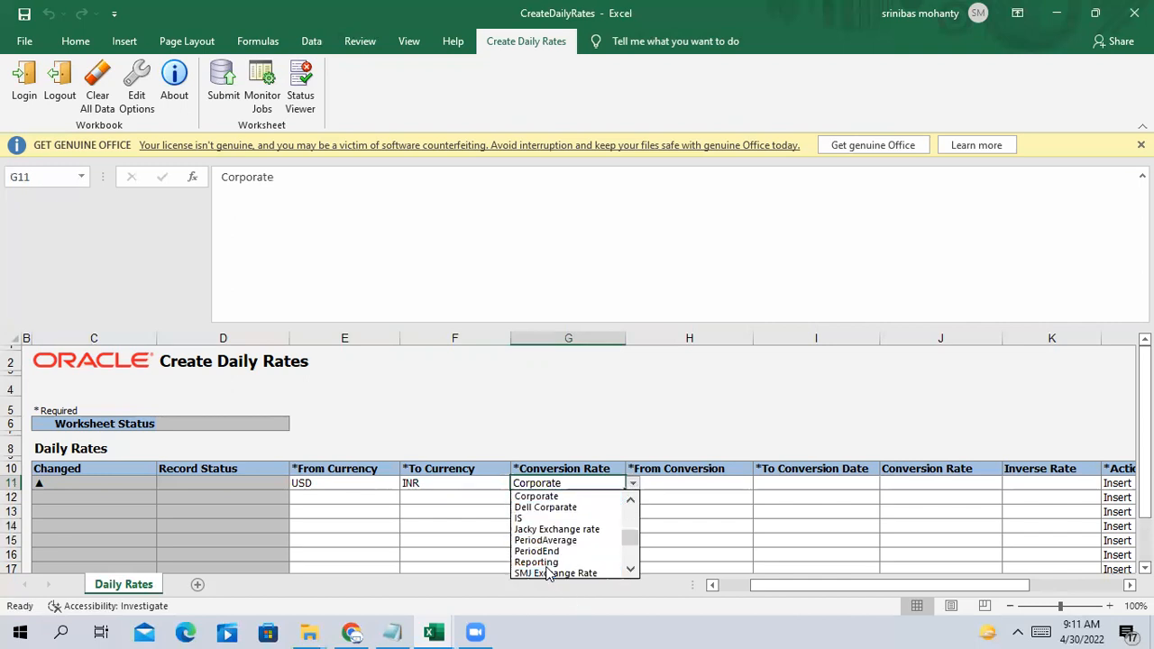
click(550, 496)
click(674, 523)
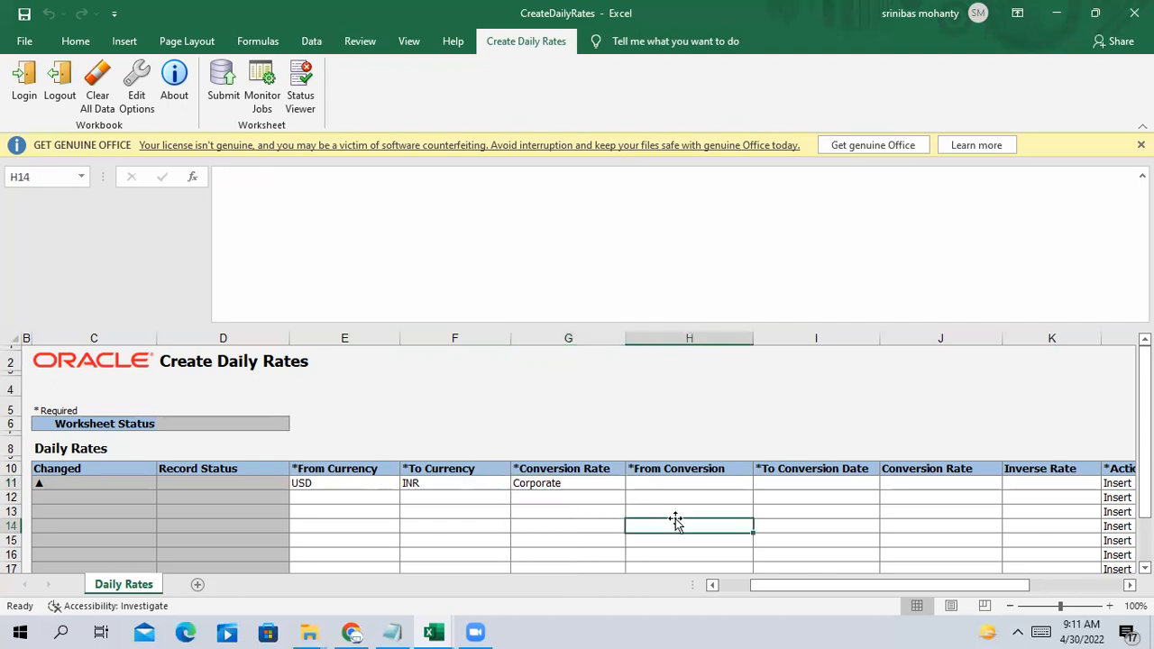
click(674, 483)
drag(793, 586, 837, 588)
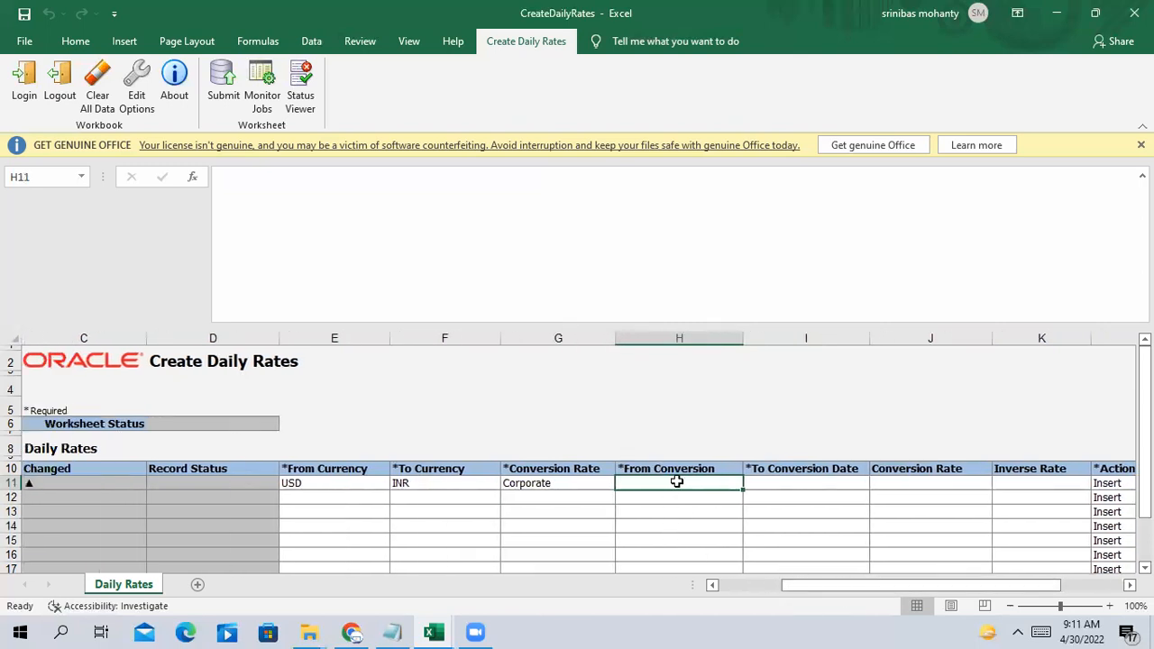
click(721, 521)
click(703, 483)
click(349, 632)
click(348, 631)
drag(979, 587, 947, 587)
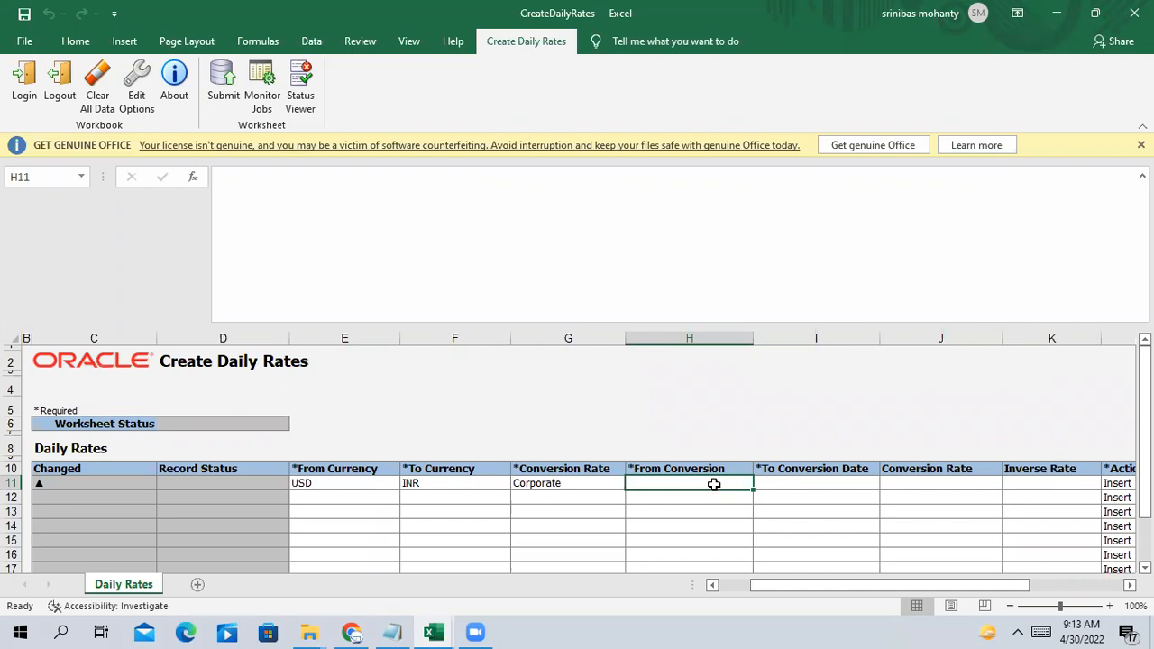
drag(710, 508, 715, 495)
click(717, 479)
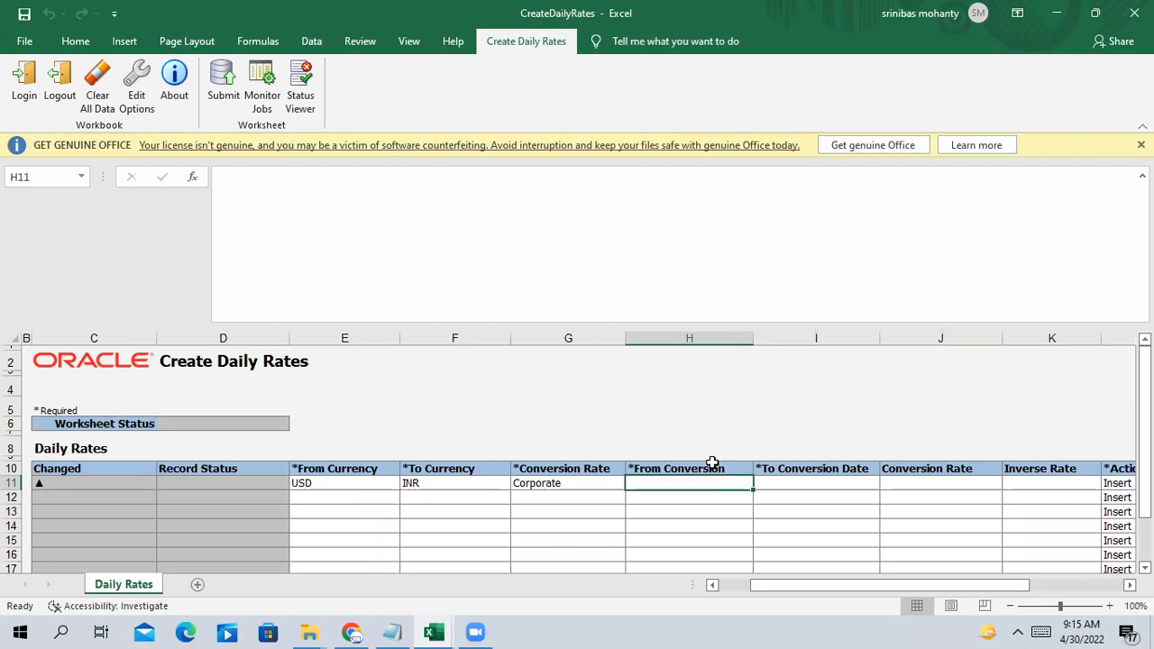
Clear the mistyped date from row 11's From Conversion cell in Excel
text(7/)
key(BackSpace)
key(BackSpace)
text(7)
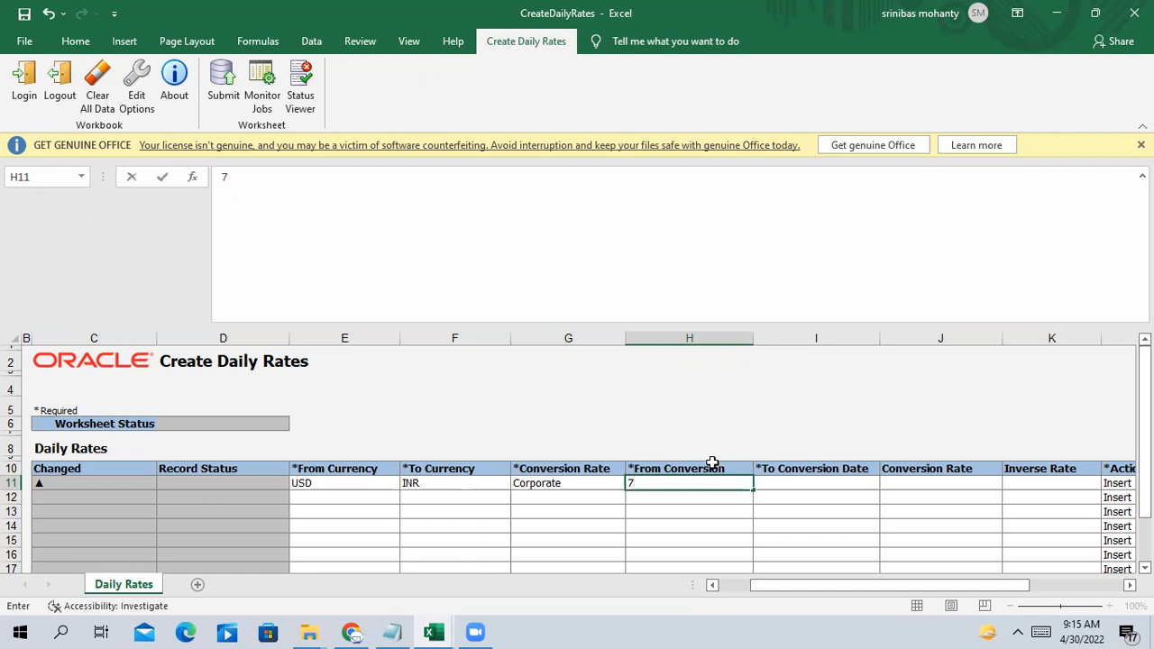
text(4)
click(721, 545)
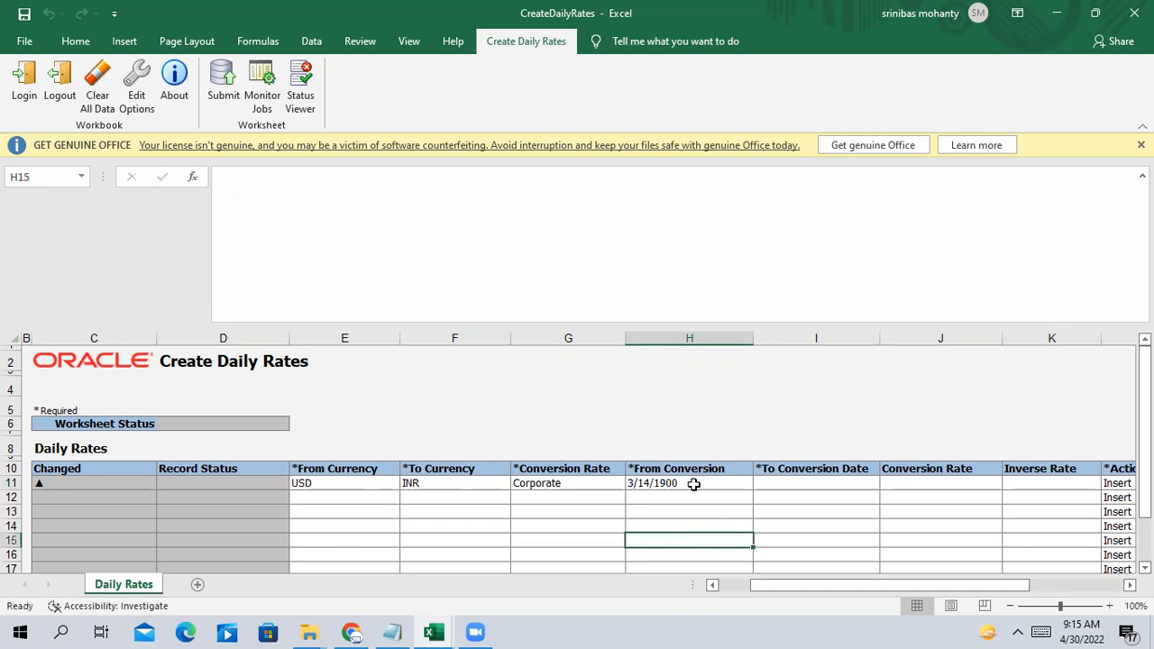
click(699, 483)
key(Delete)
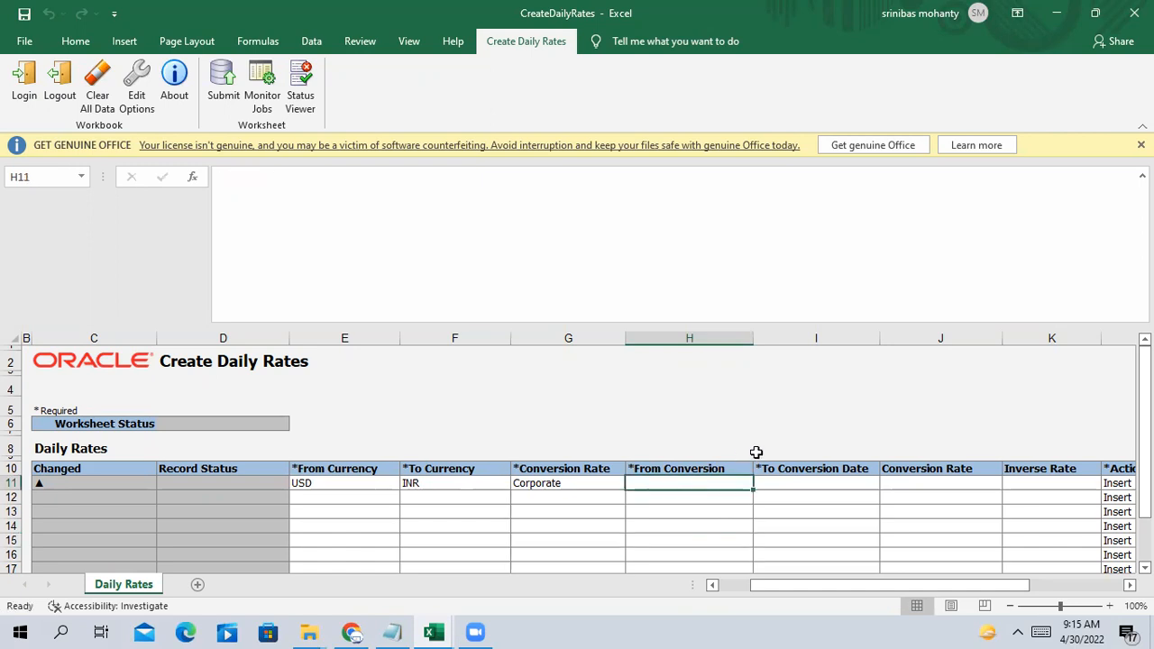
Copy the end rate date 30/04/22 from the Oracle Daily Rates search
click(352, 632)
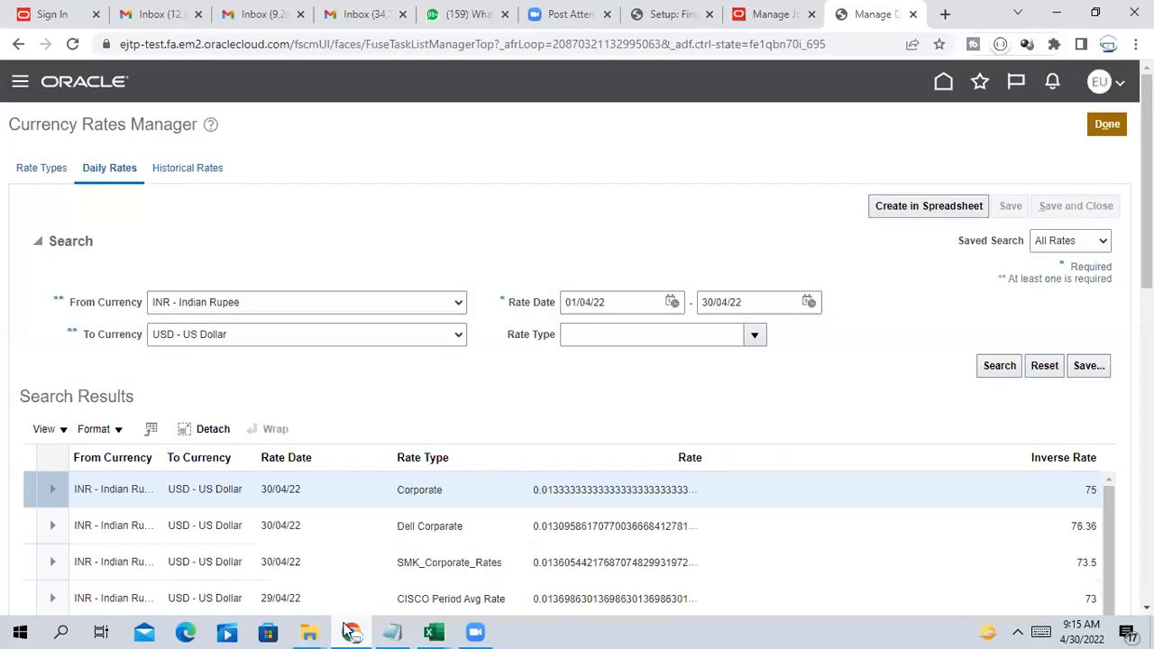
click(618, 302)
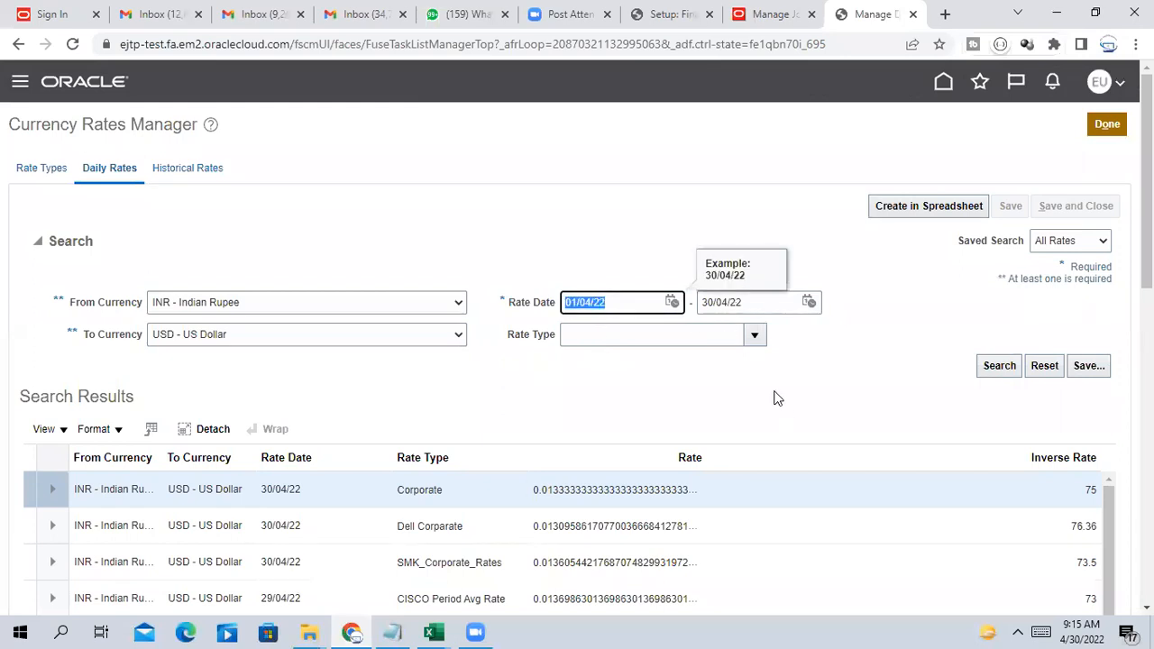
click(746, 303)
key(ctrl+c)
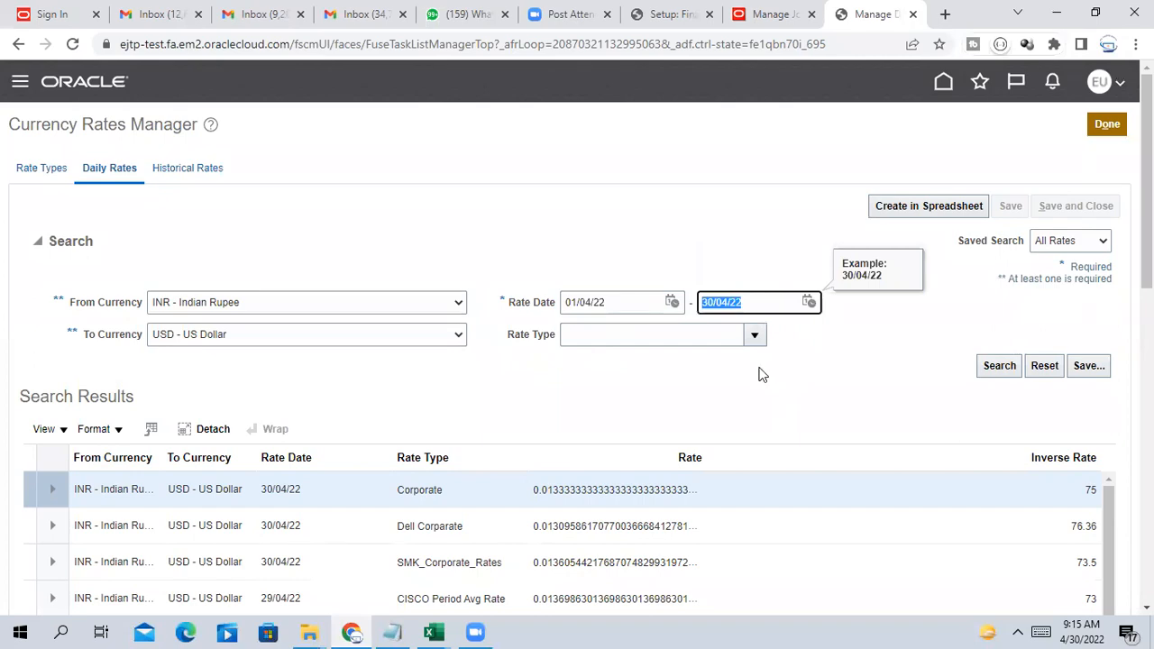
key(alt+Tab)
Paste 30/04/22 into row 11's From and To Conversion Date cells
key(ctrl+v)
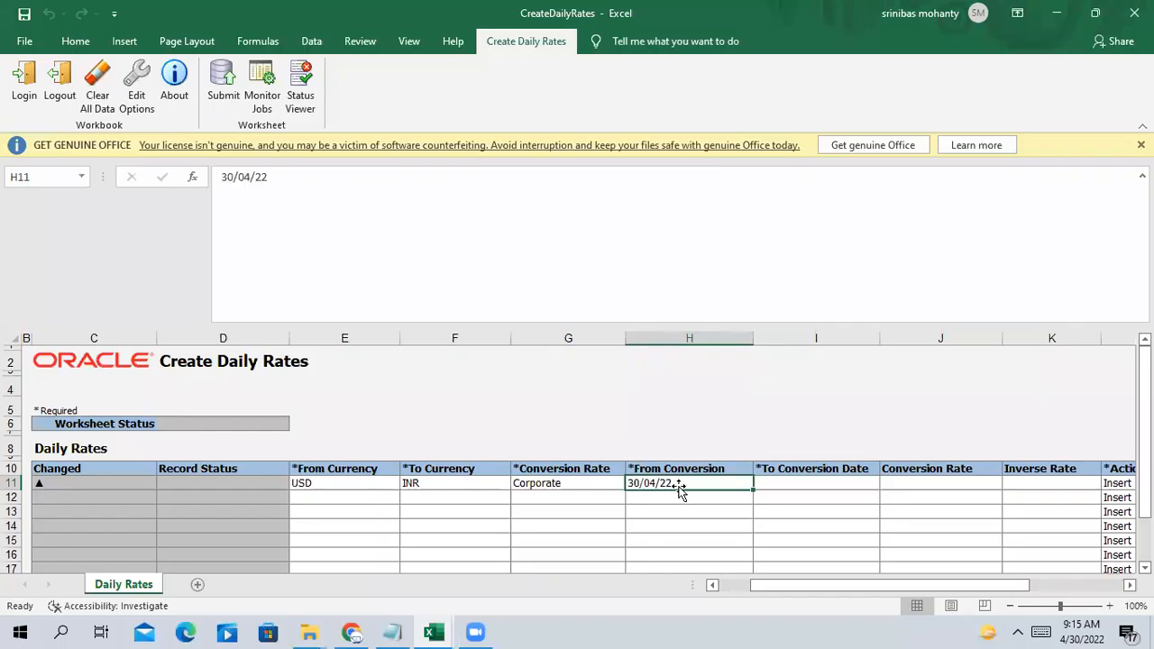
click(779, 487)
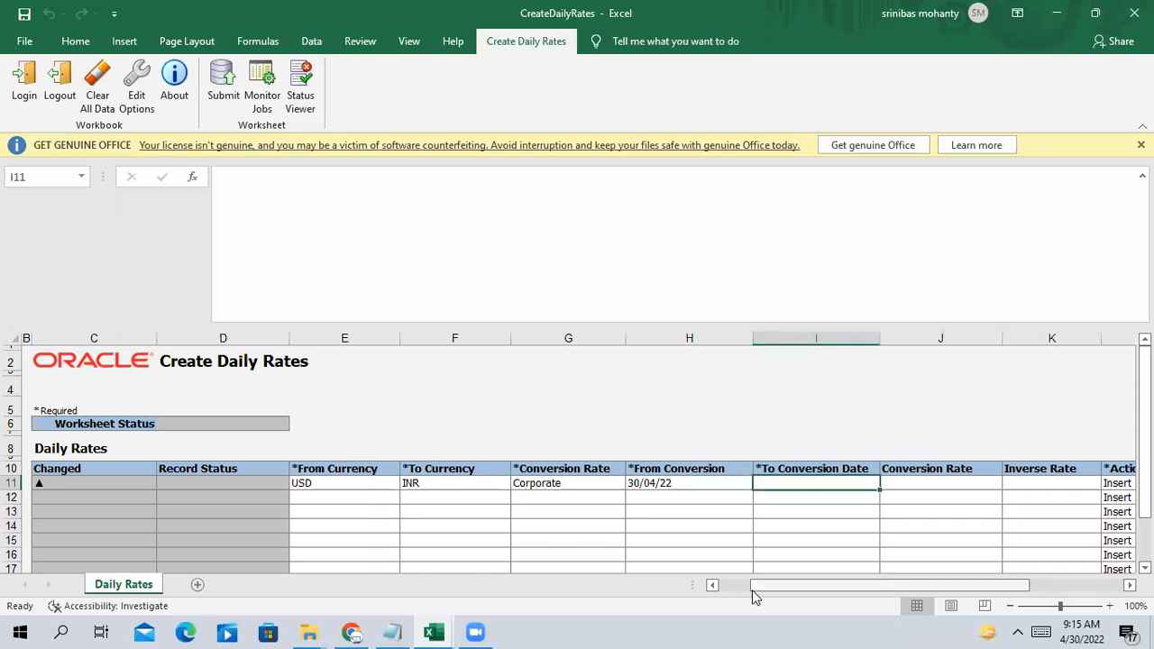
key(ctrl+v)
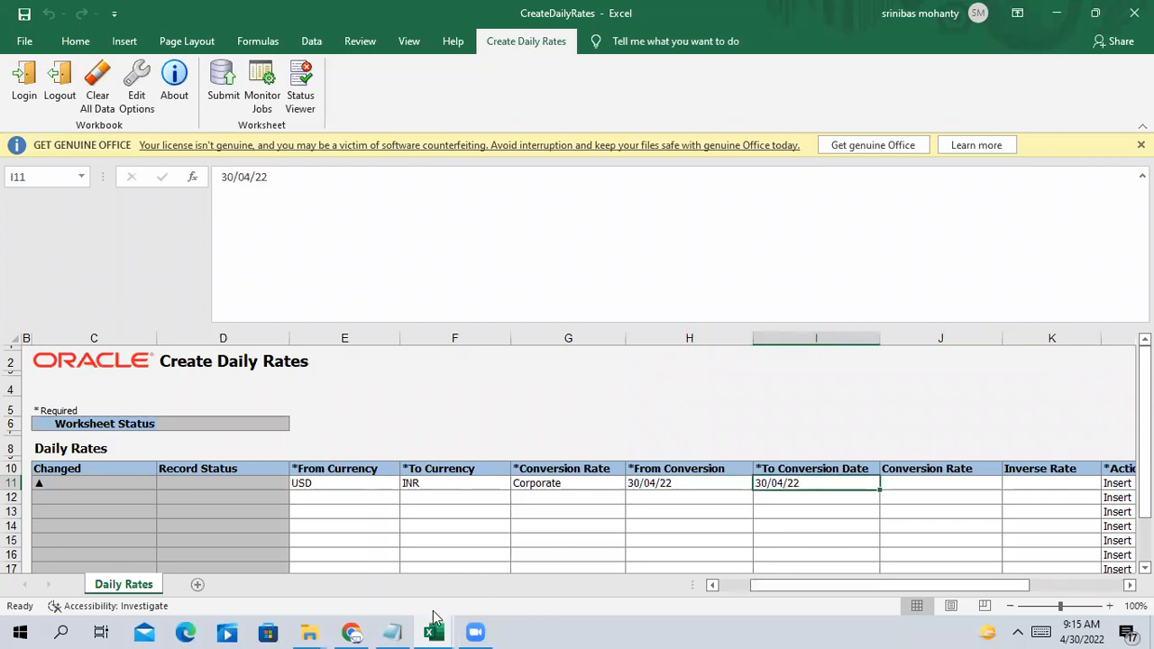
key(alt+Tab)
click(672, 301)
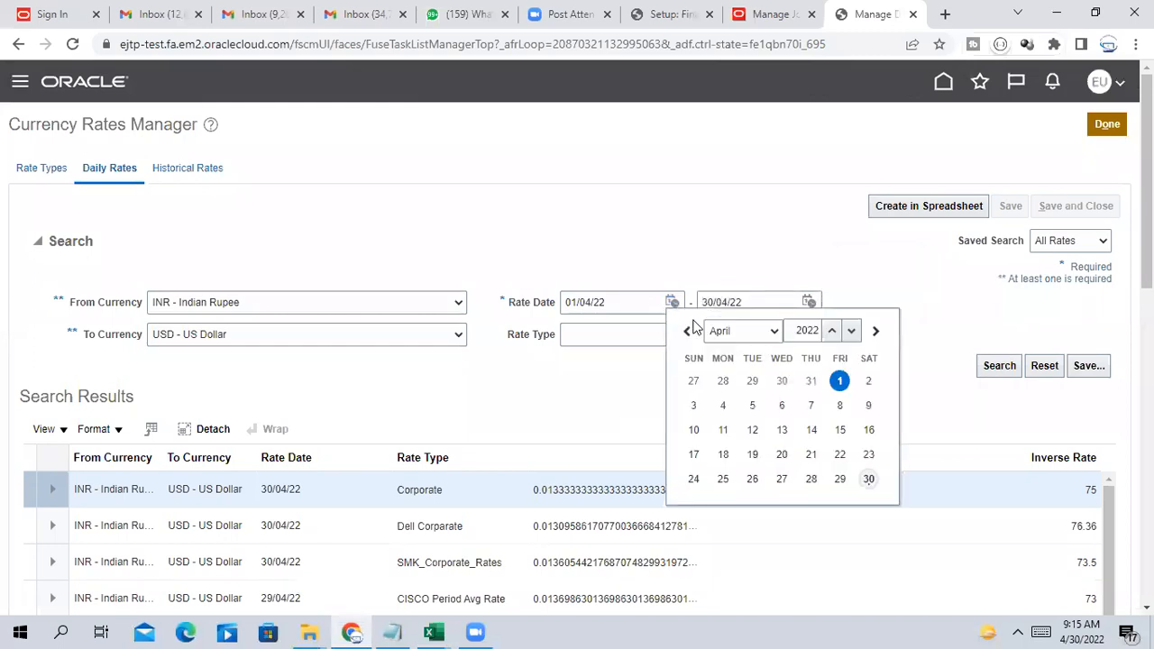
Search Oracle daily rates for 30/04/22 and review the three INR-to-USD rates
click(868, 478)
click(1002, 367)
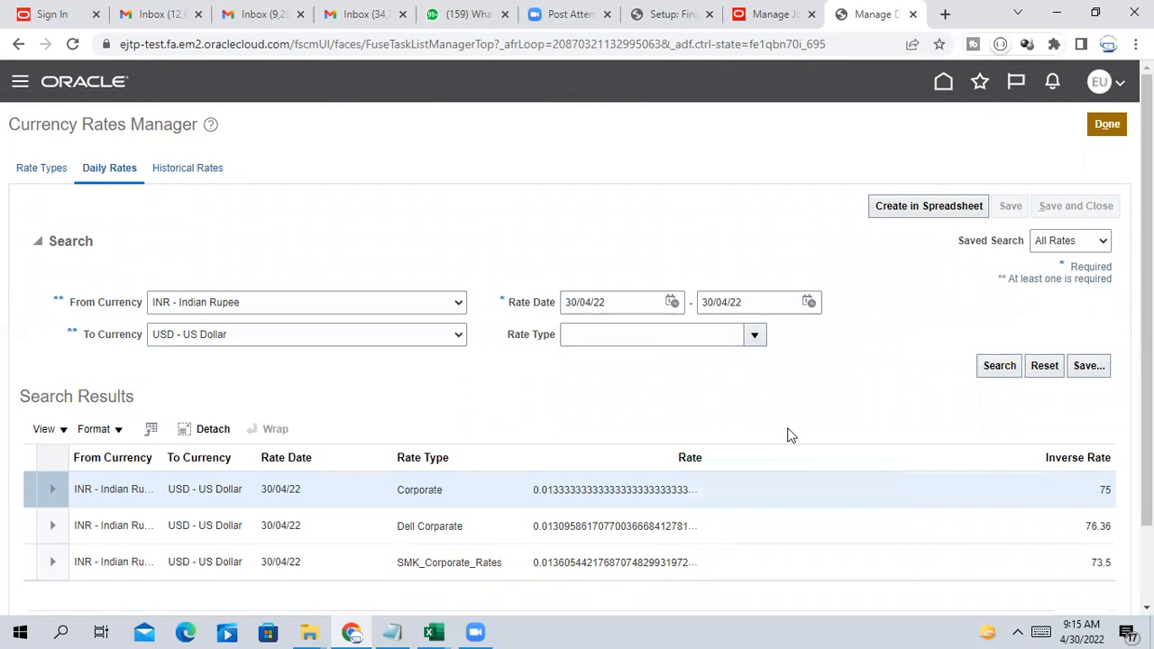
scroll(794, 434, down, 1)
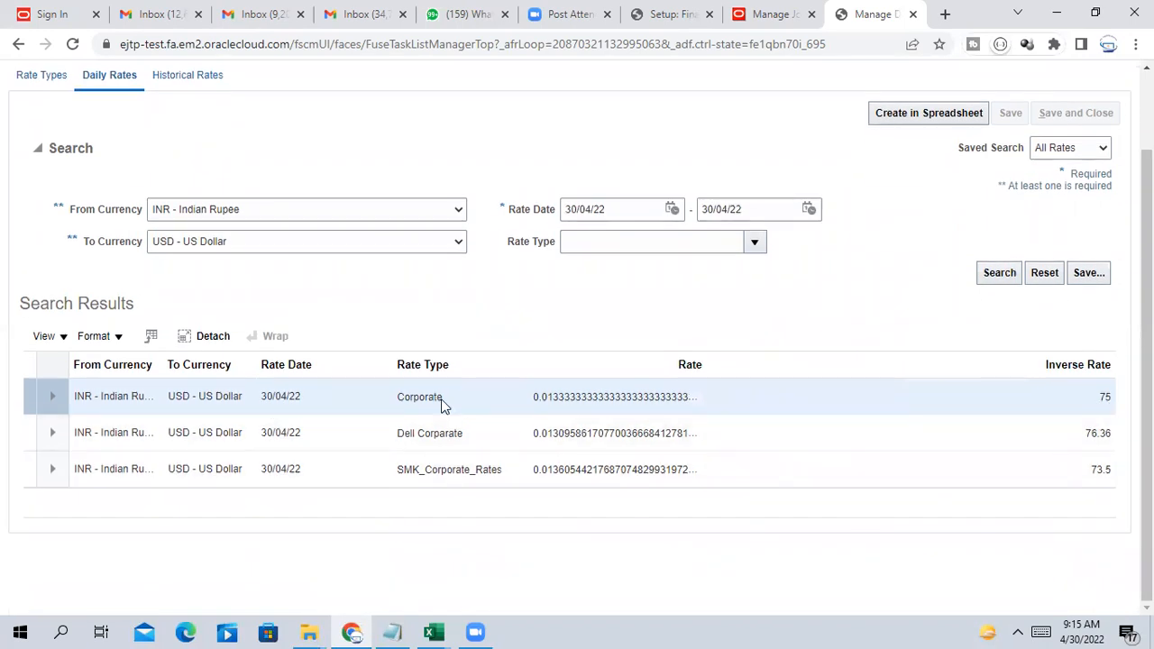
key(alt+Tab)
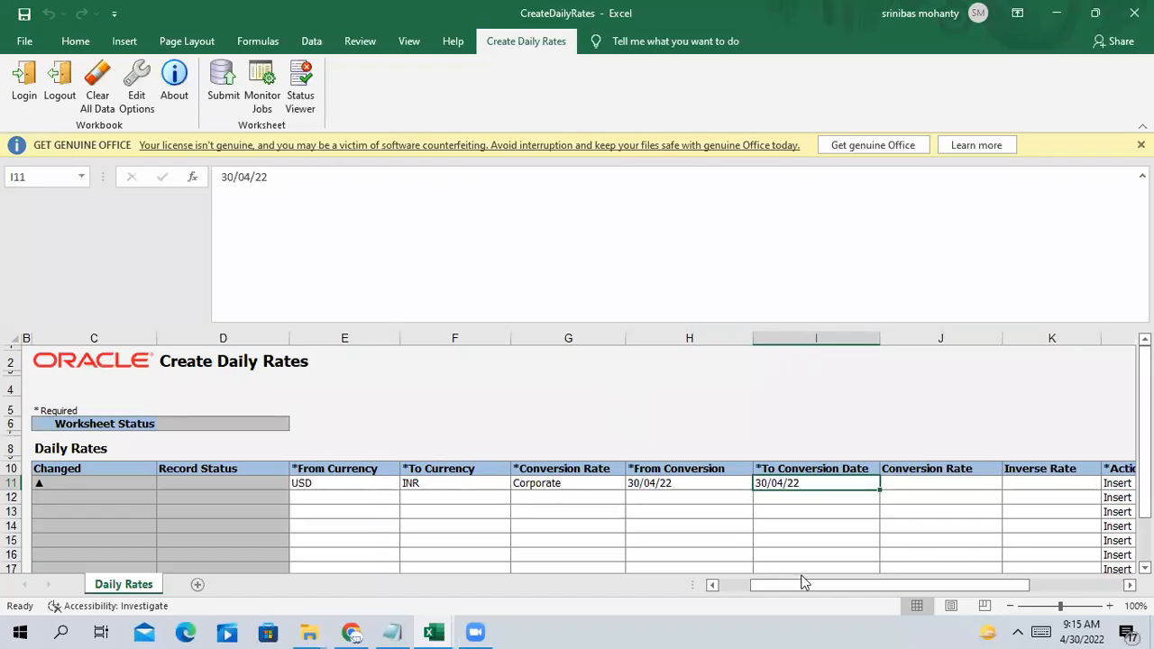
drag(816, 586, 879, 586)
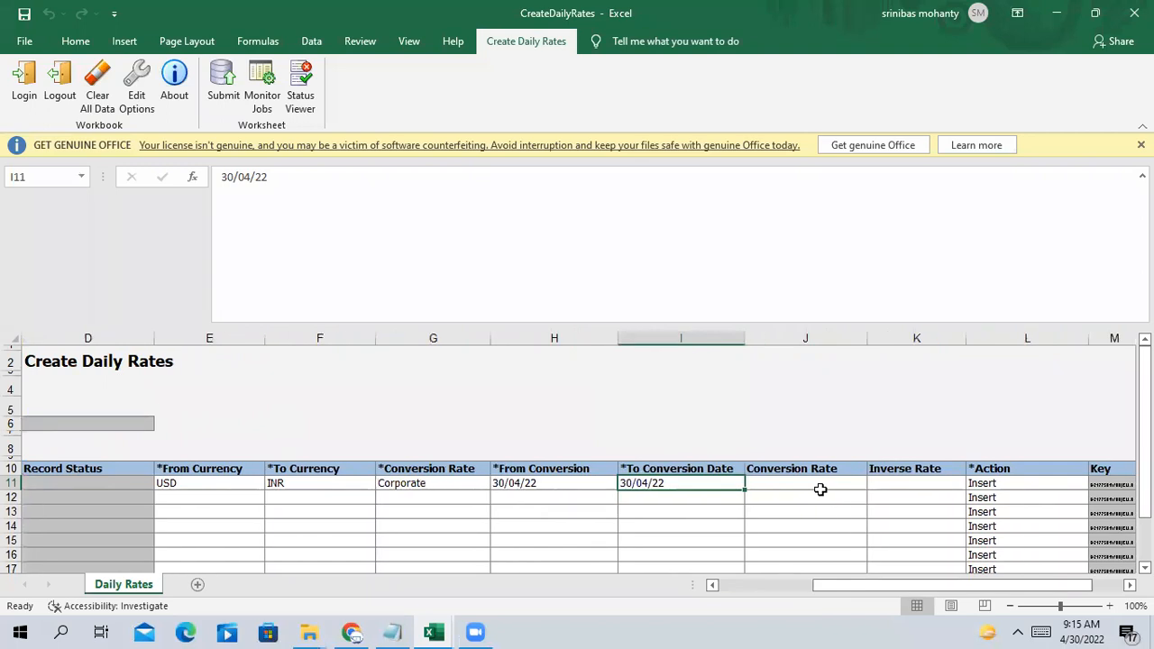
click(820, 490)
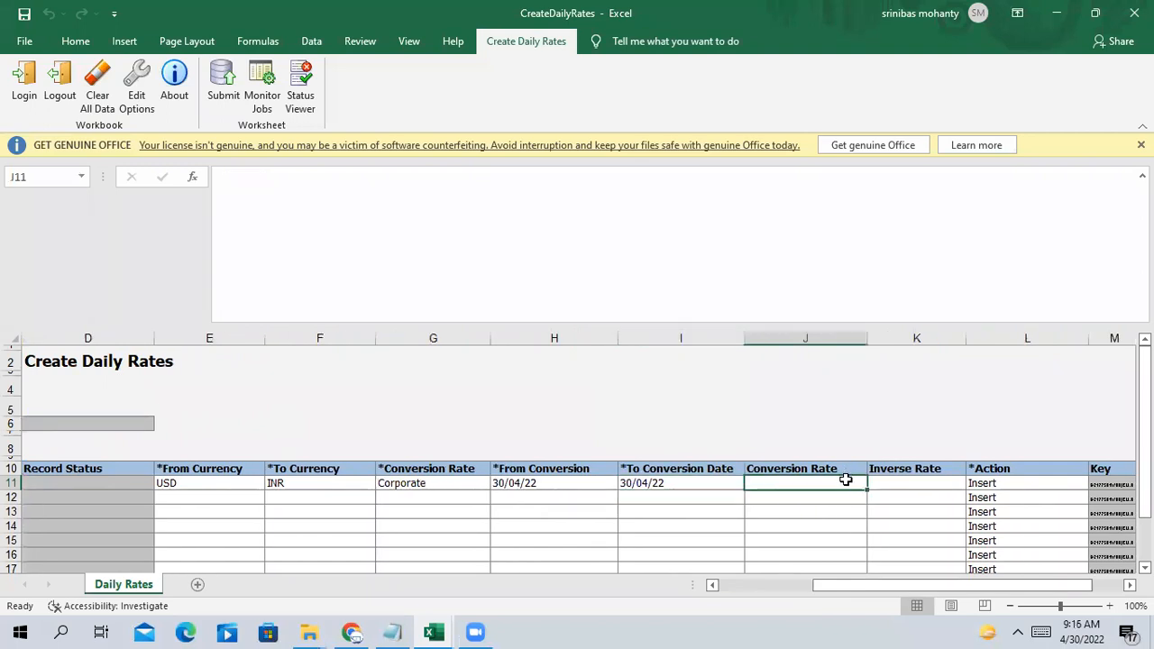
click(202, 482)
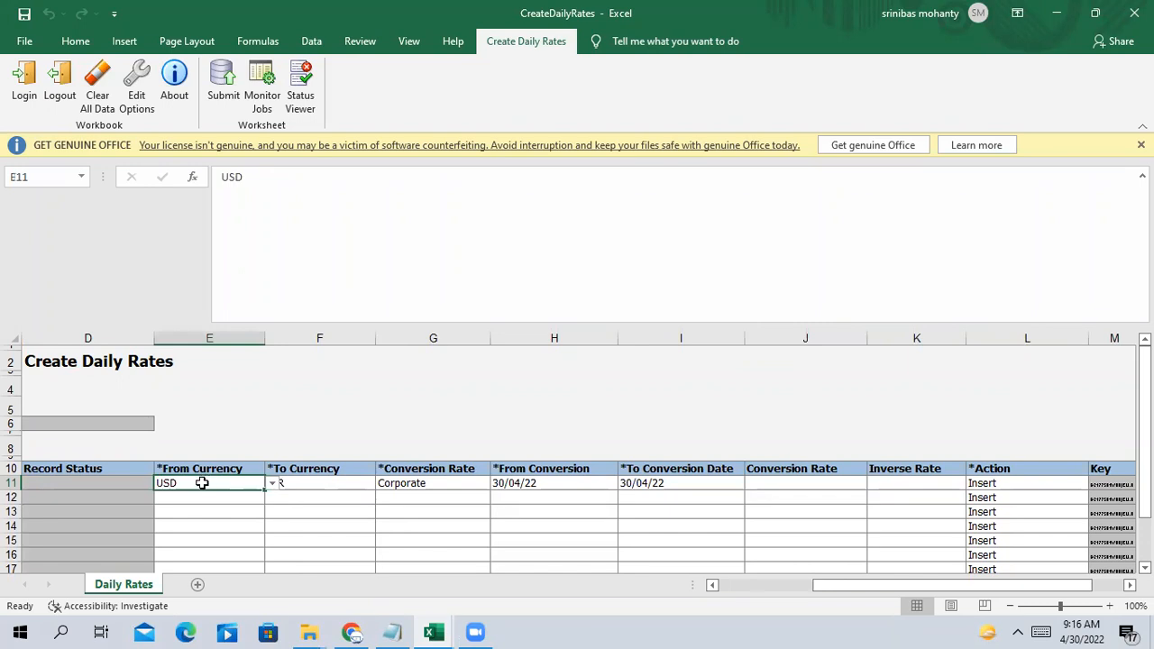
key(alt+Tab)
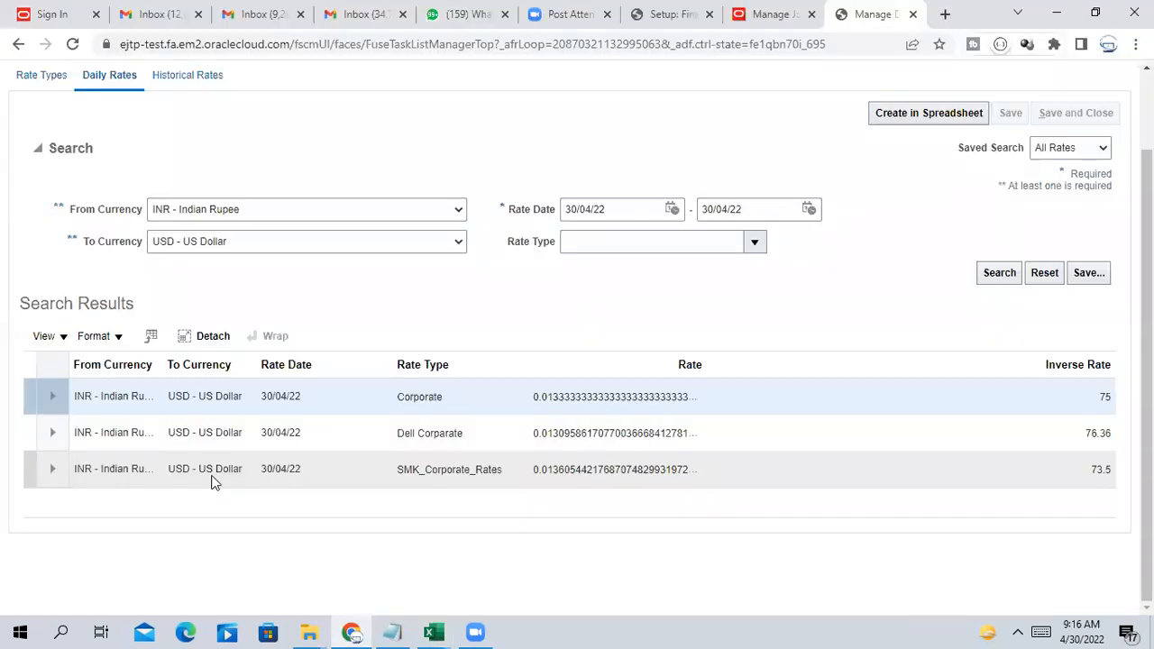
key(alt+Tab)
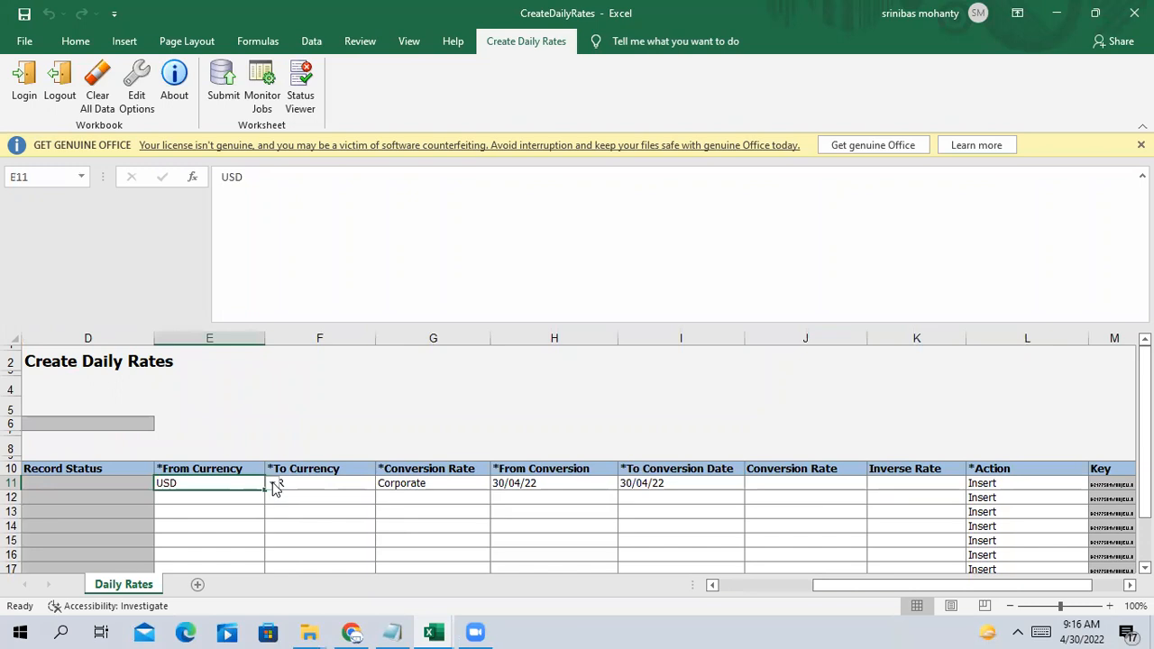
key(alt+Tab)
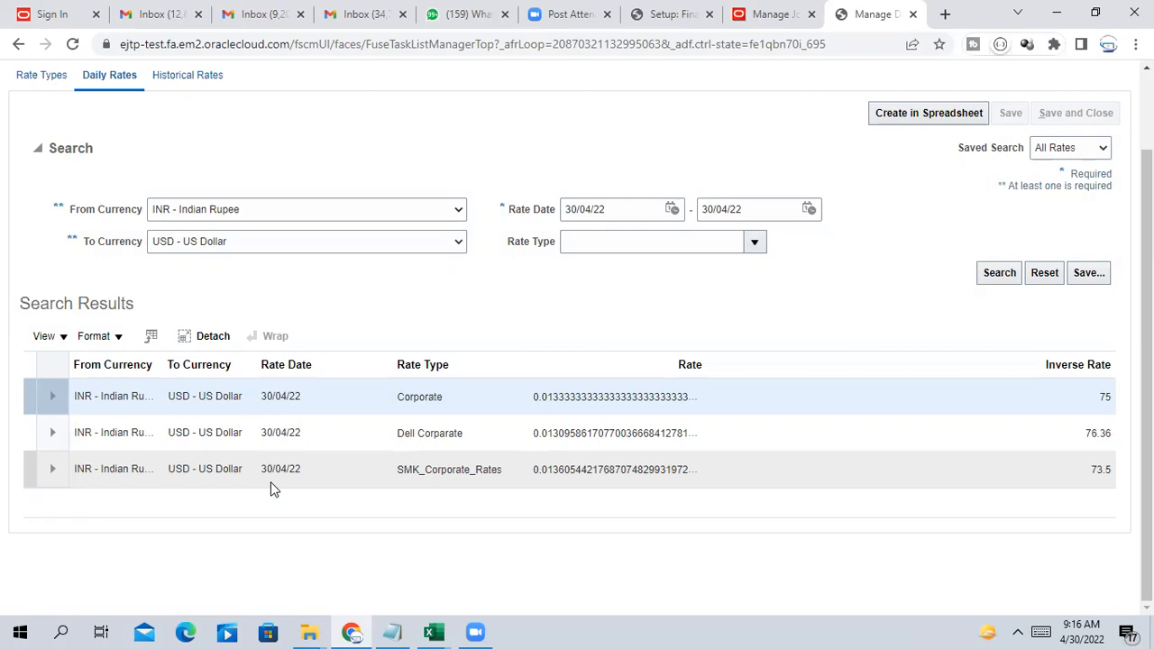
key(alt+Tab)
Enter 72 as row 11's Conversion Rate
click(799, 483)
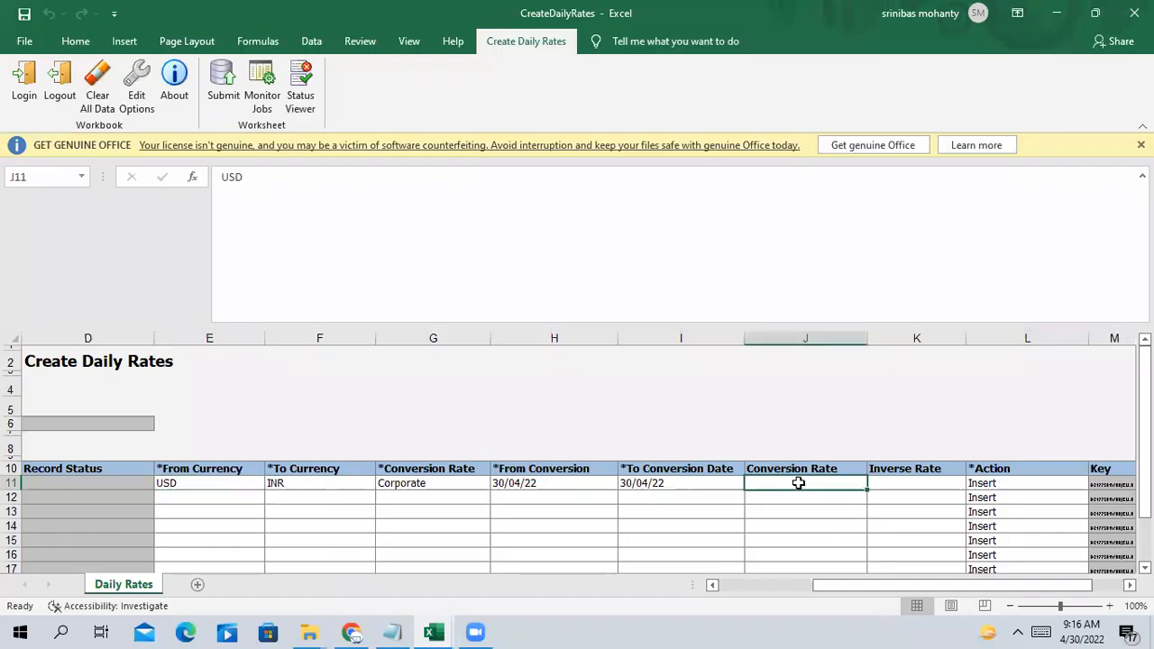
text(72)
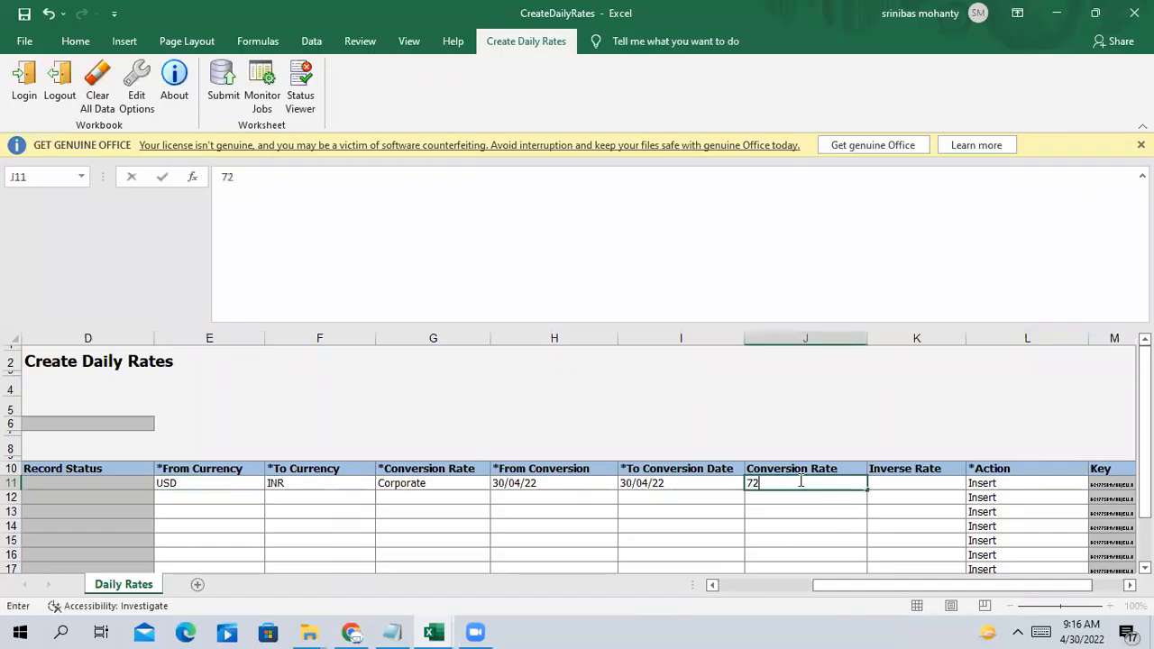
key(Tab)
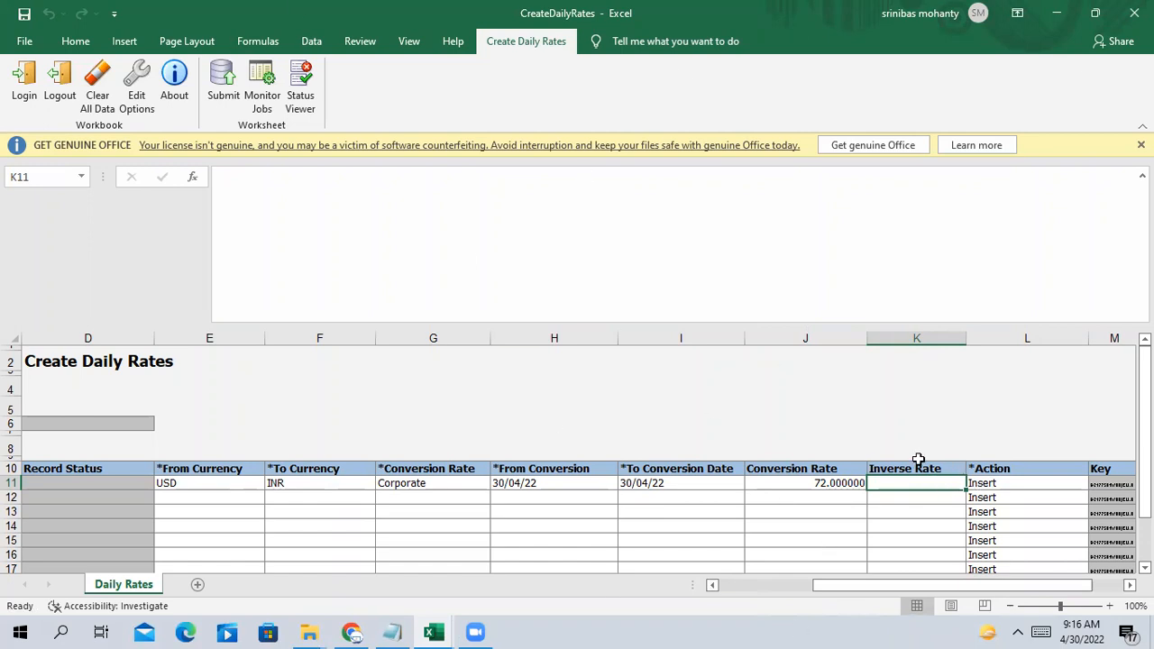
Scroll left and select the empty From Currency cells below, ending on E12
drag(983, 586, 915, 585)
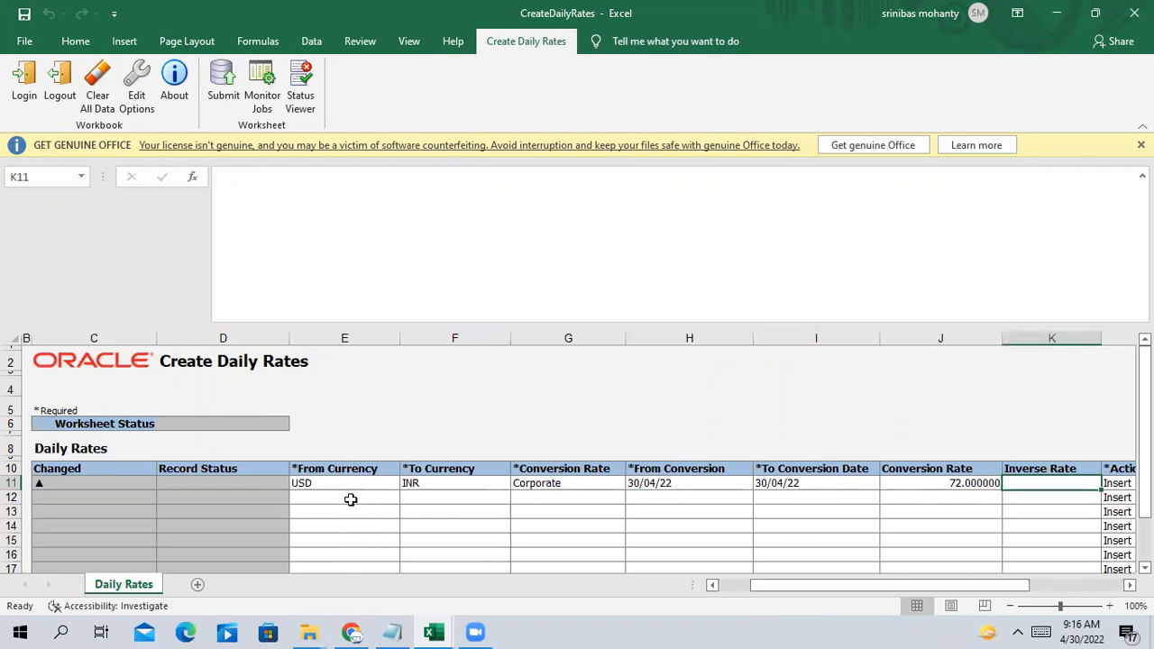
drag(338, 497, 375, 544)
drag(335, 444, 330, 502)
click(328, 447)
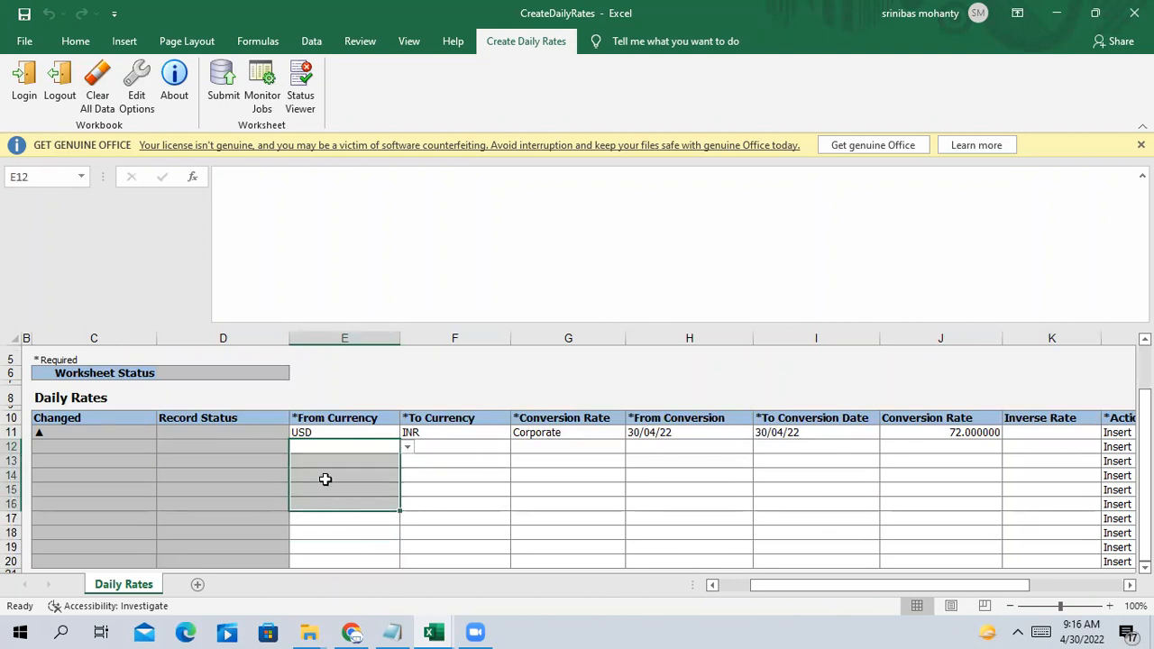
click(324, 479)
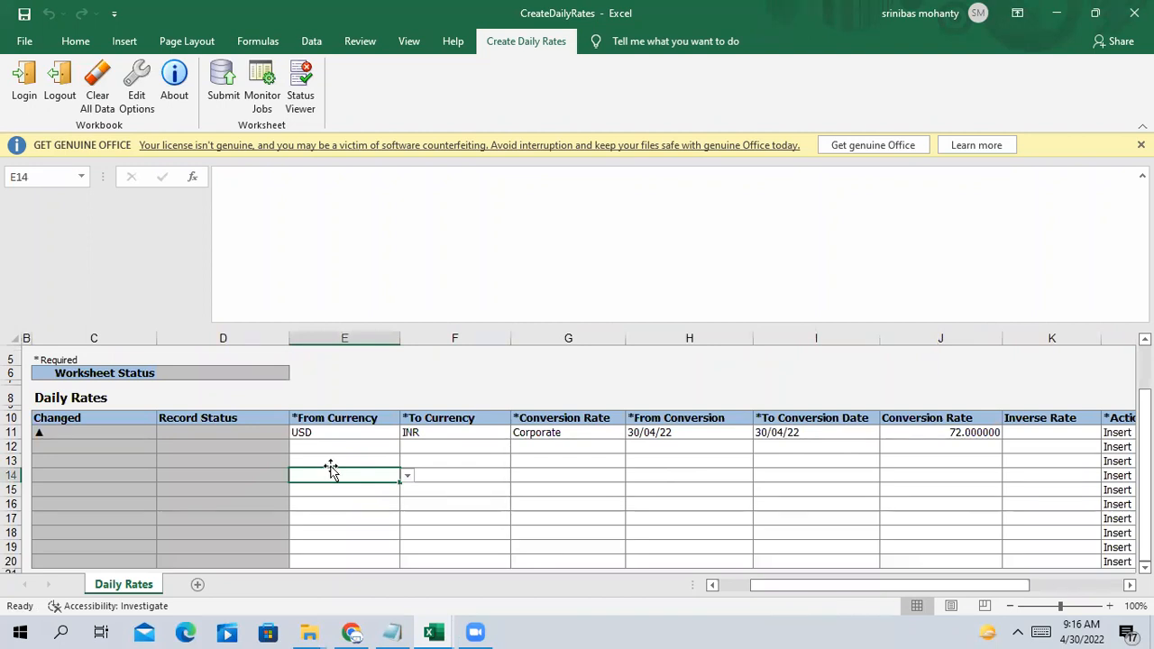
drag(951, 586, 903, 591)
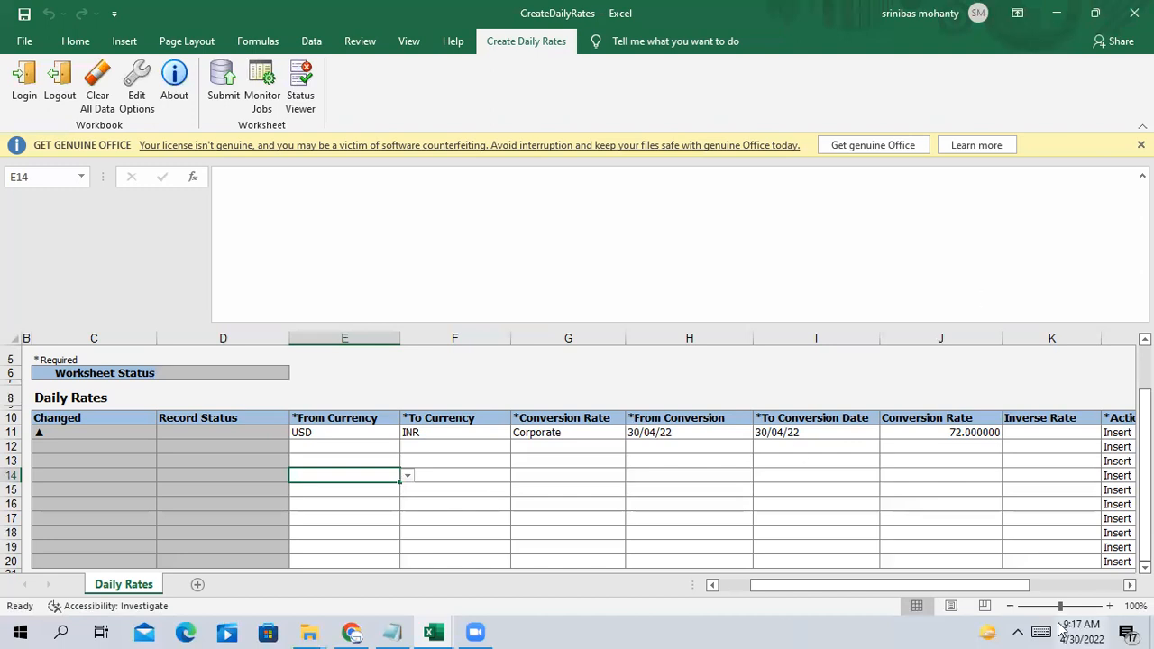
drag(1004, 585, 1088, 599)
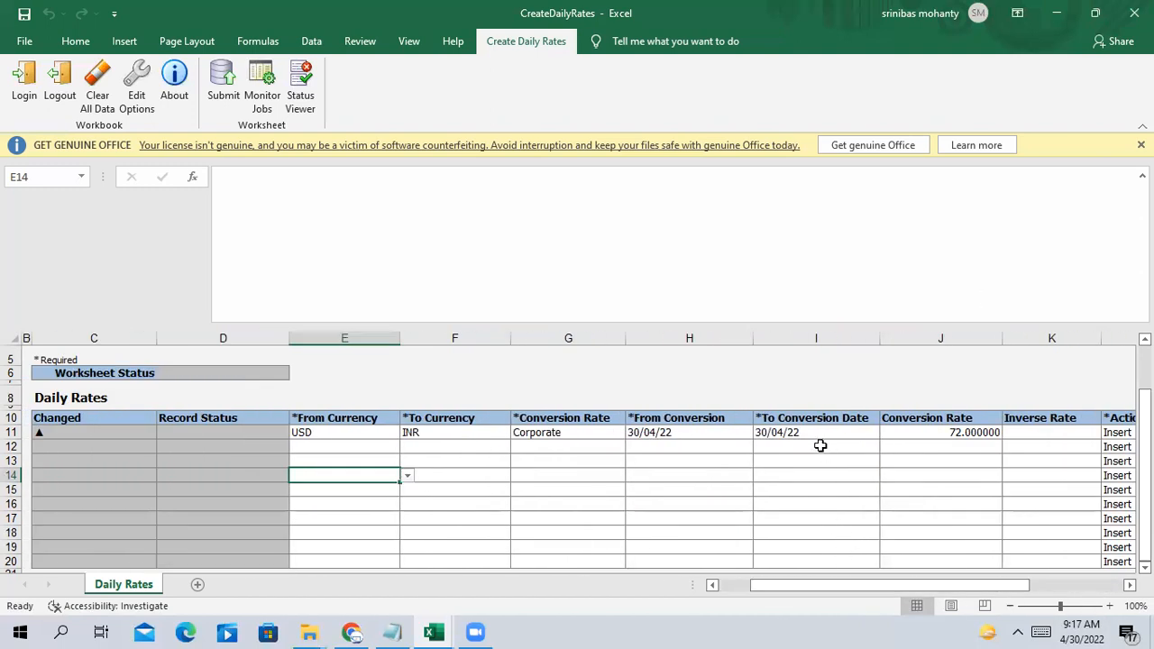
scroll(399, 456, up, 1)
scroll(399, 456, down, 1)
scroll(399, 456, up, 1)
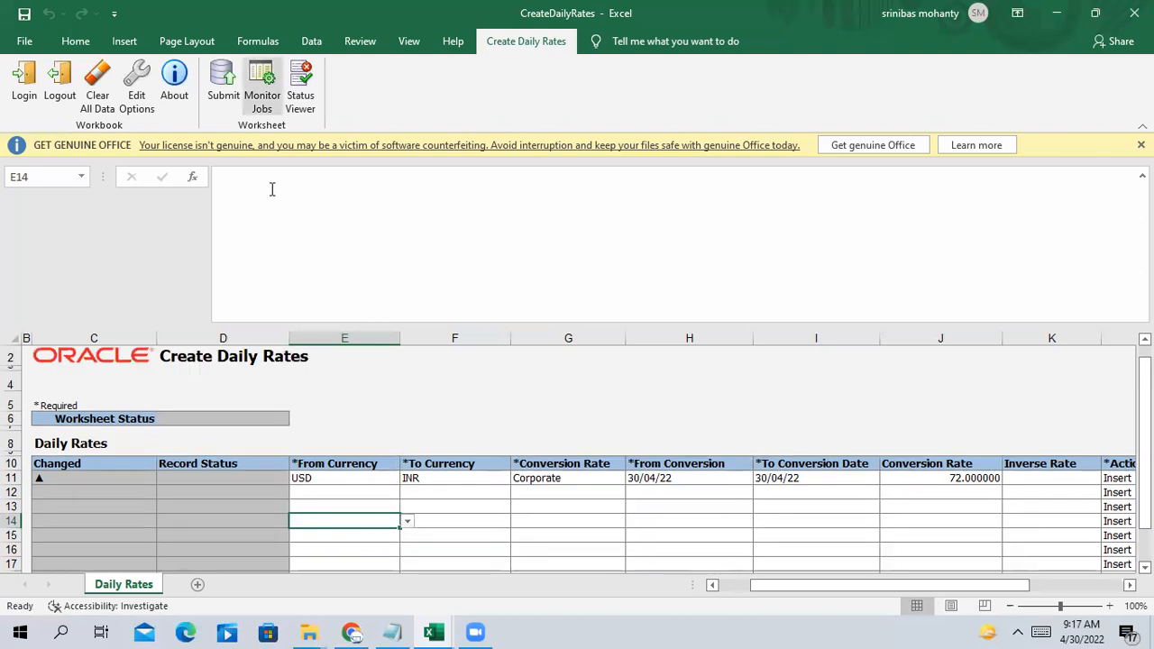
Submit row 11 with automatic rates import and dismiss the confirmation to view the errors
click(227, 80)
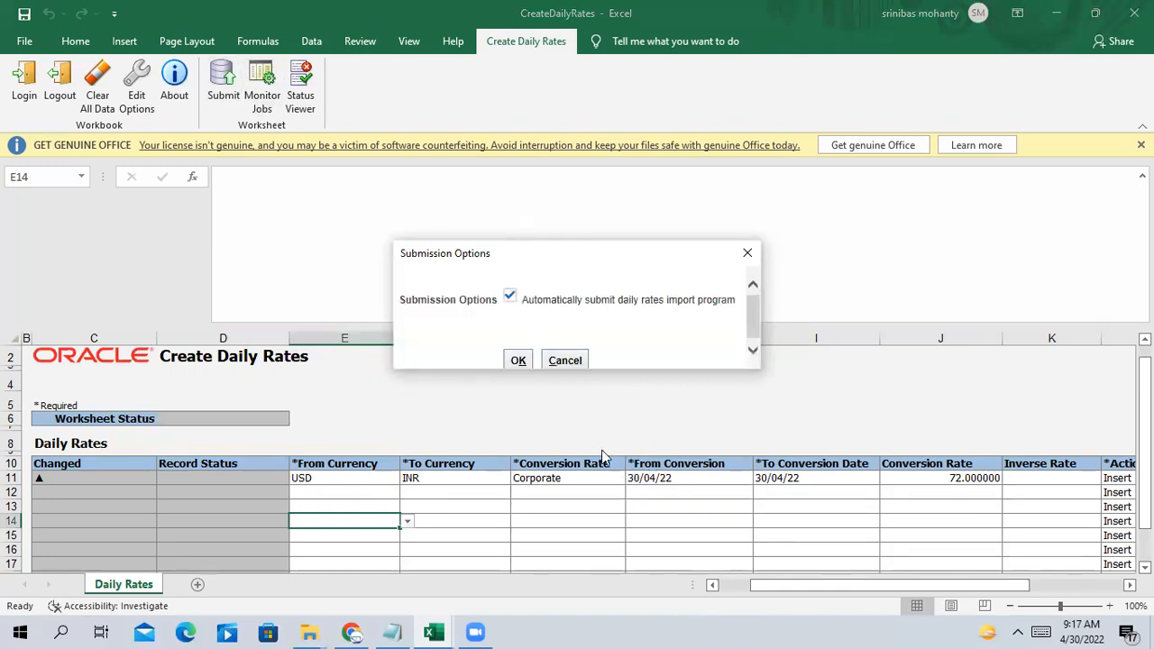
click(518, 359)
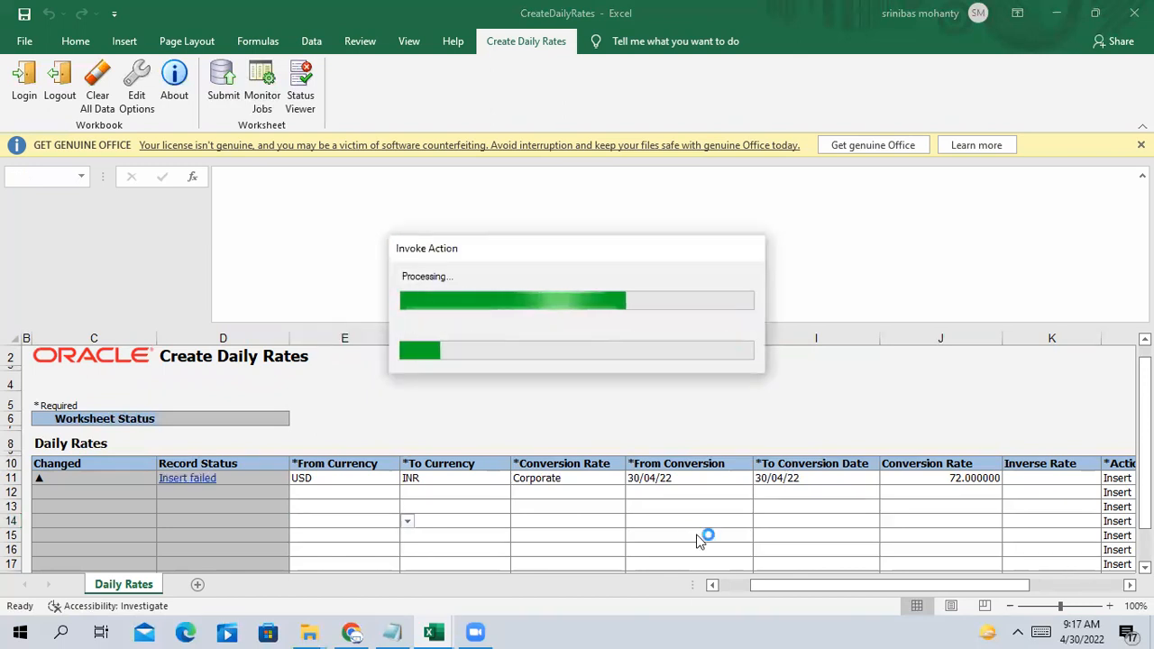
click(746, 237)
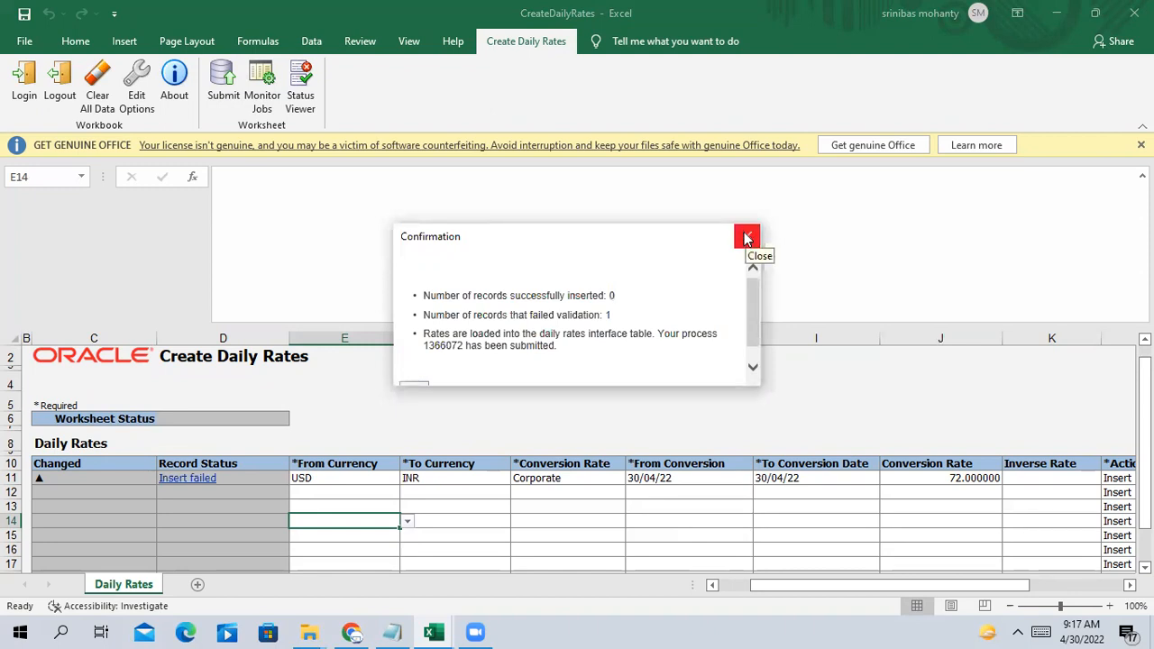
click(747, 237)
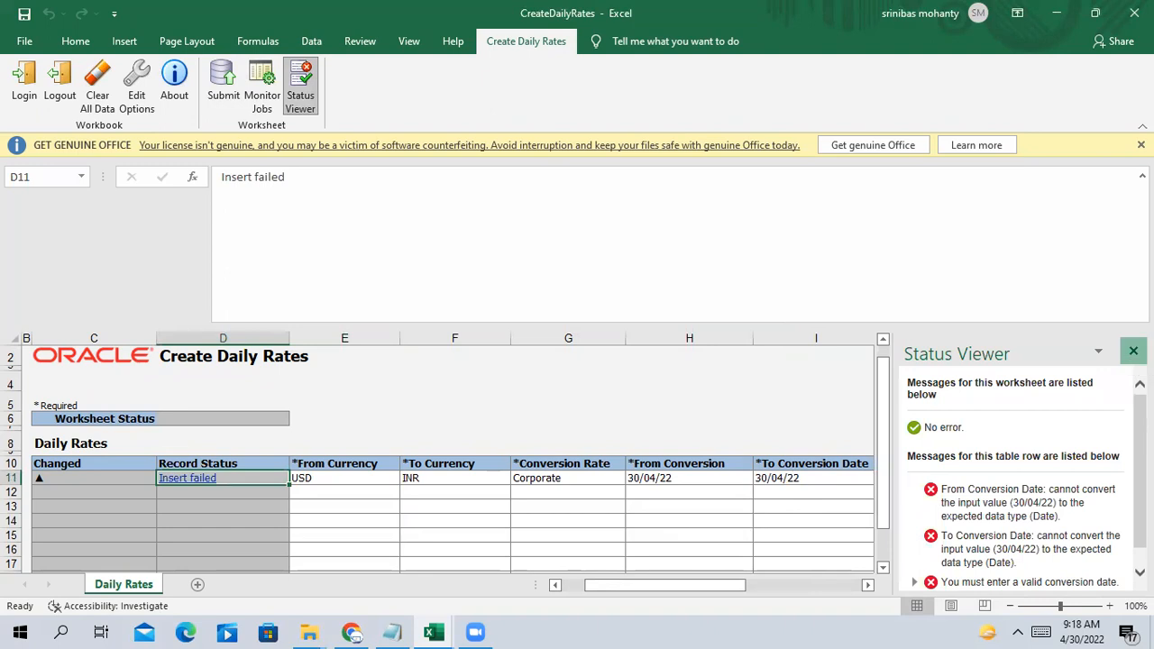
Close the Status Viewer, inspect I11's To Conversion Date, and scroll right to the 72.000000 rate
click(1134, 350)
click(801, 478)
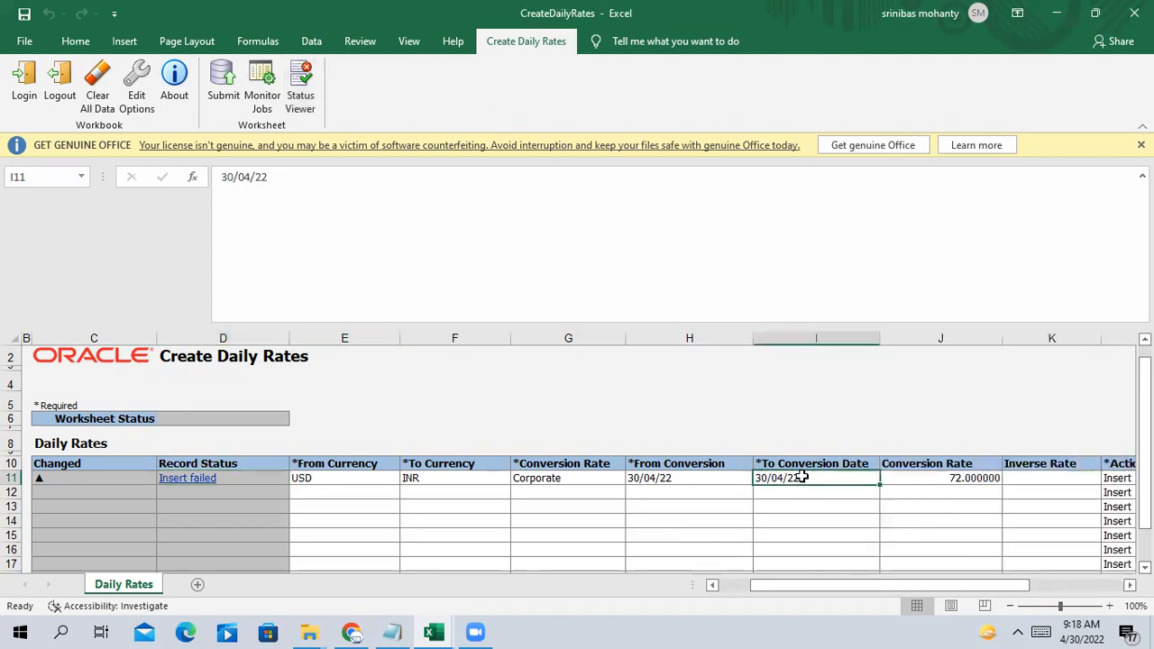
click(251, 178)
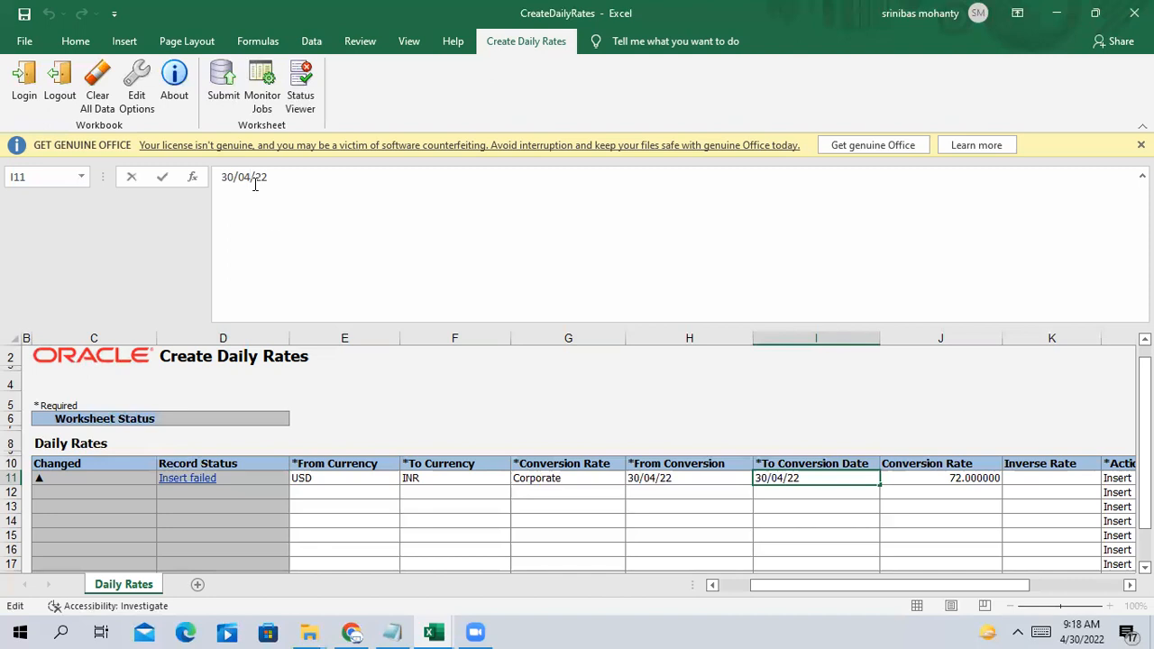
click(804, 539)
click(790, 475)
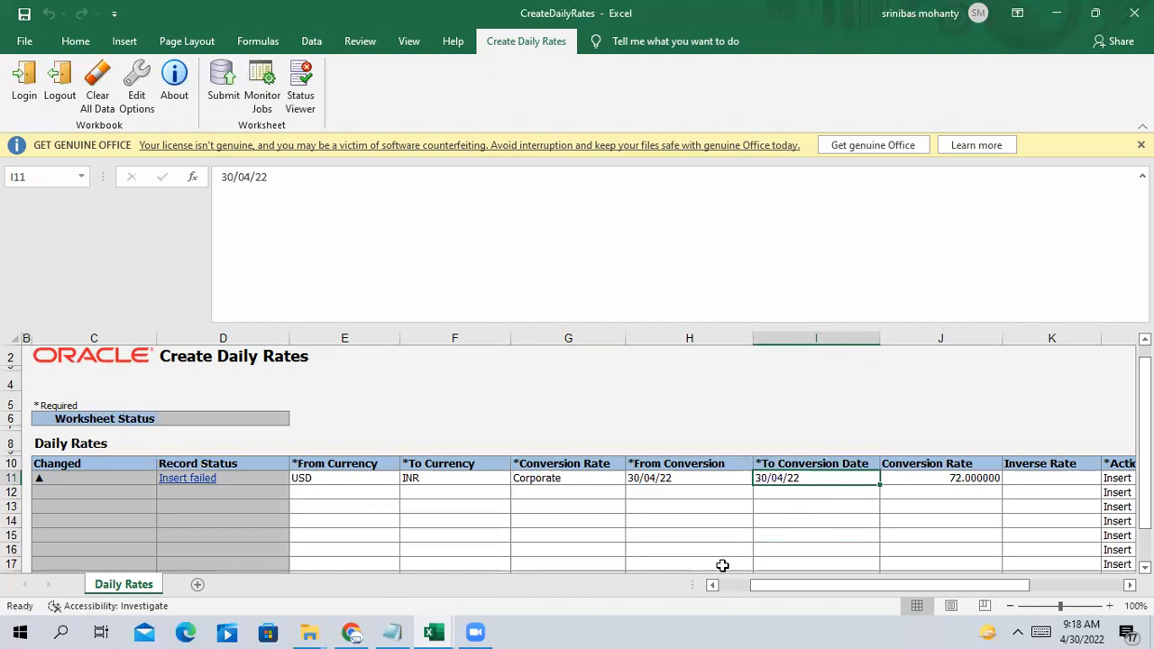
scroll(844, 591, right, 3)
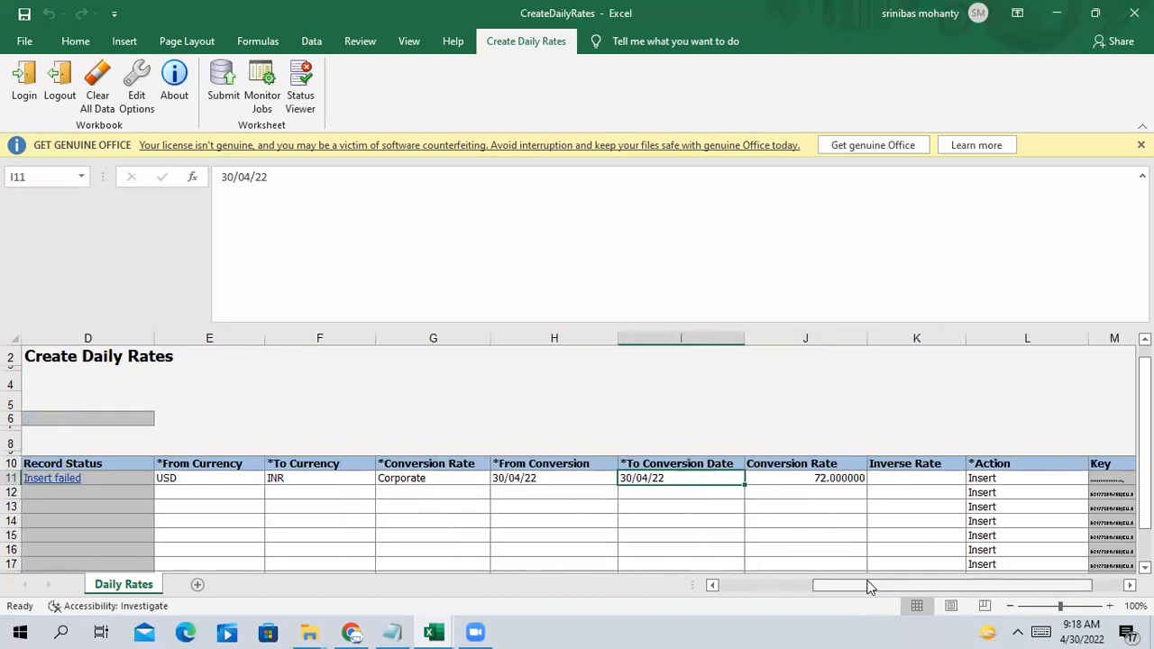
click(793, 479)
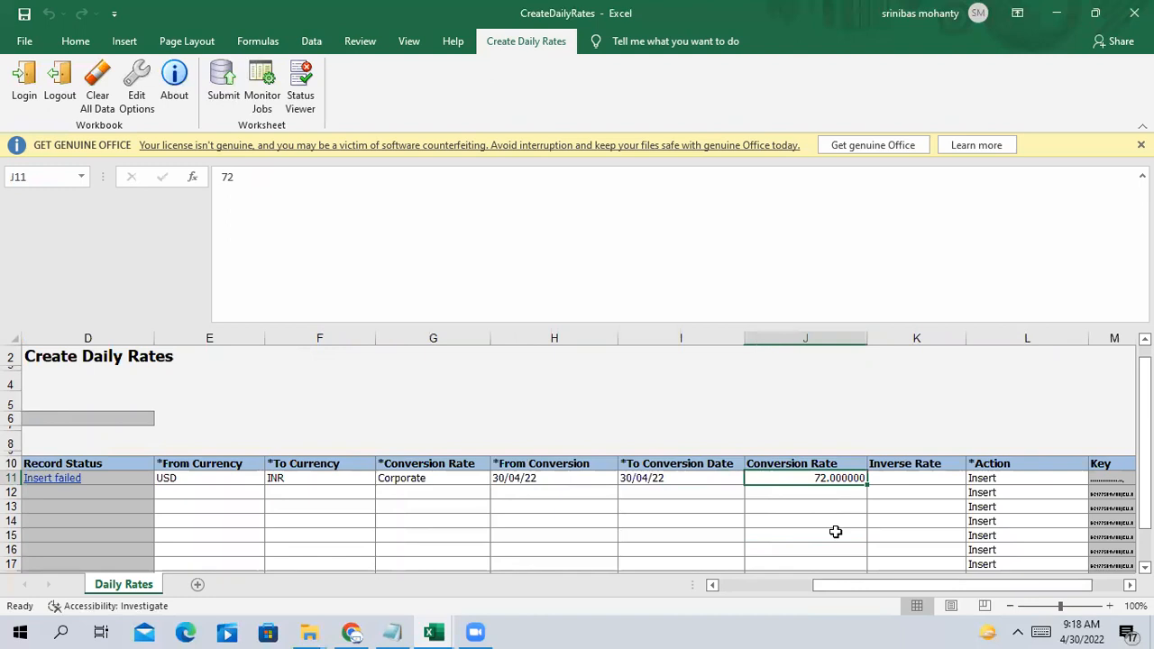
drag(835, 584, 760, 611)
click(353, 494)
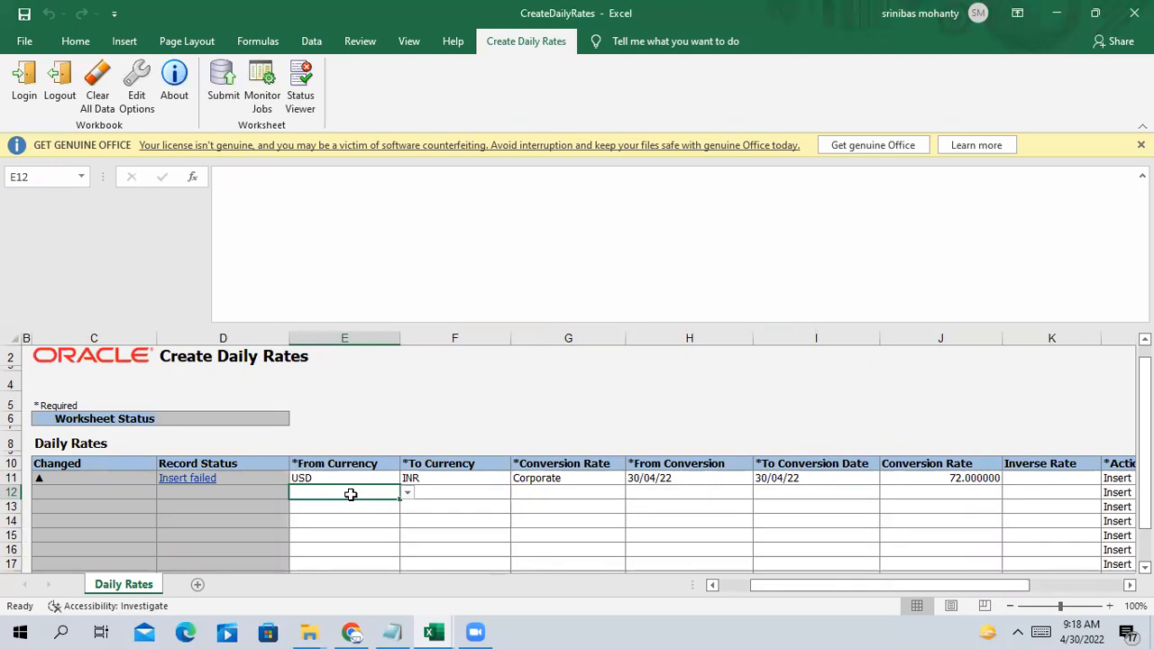
click(517, 519)
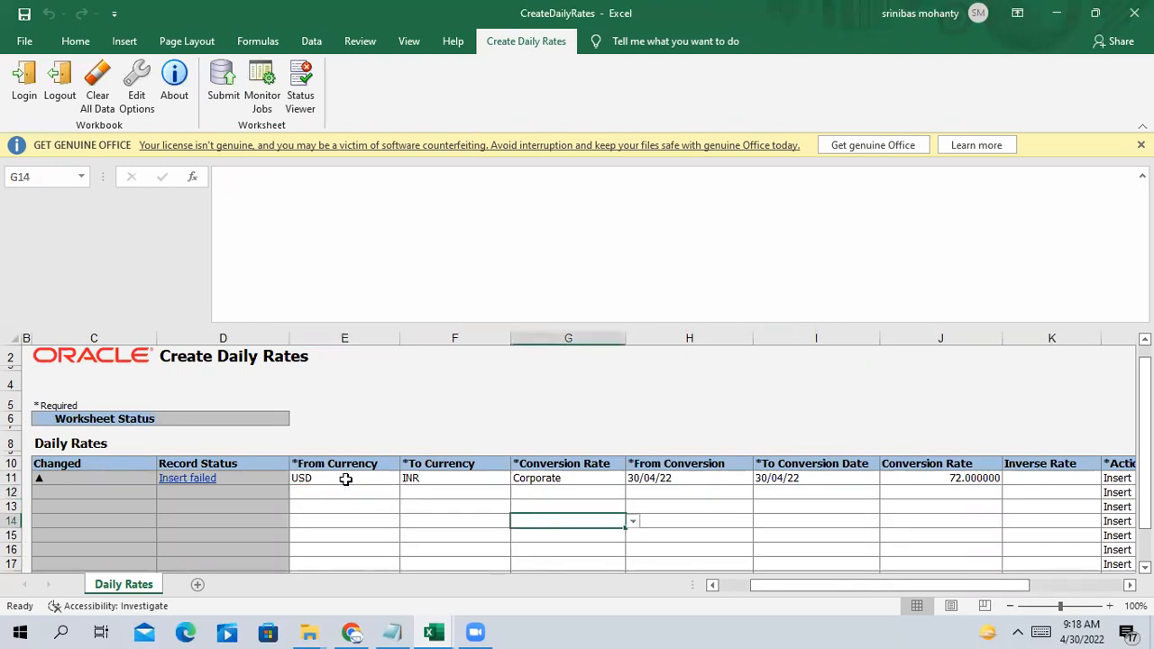
drag(343, 477, 438, 476)
click(333, 502)
drag(325, 477, 348, 567)
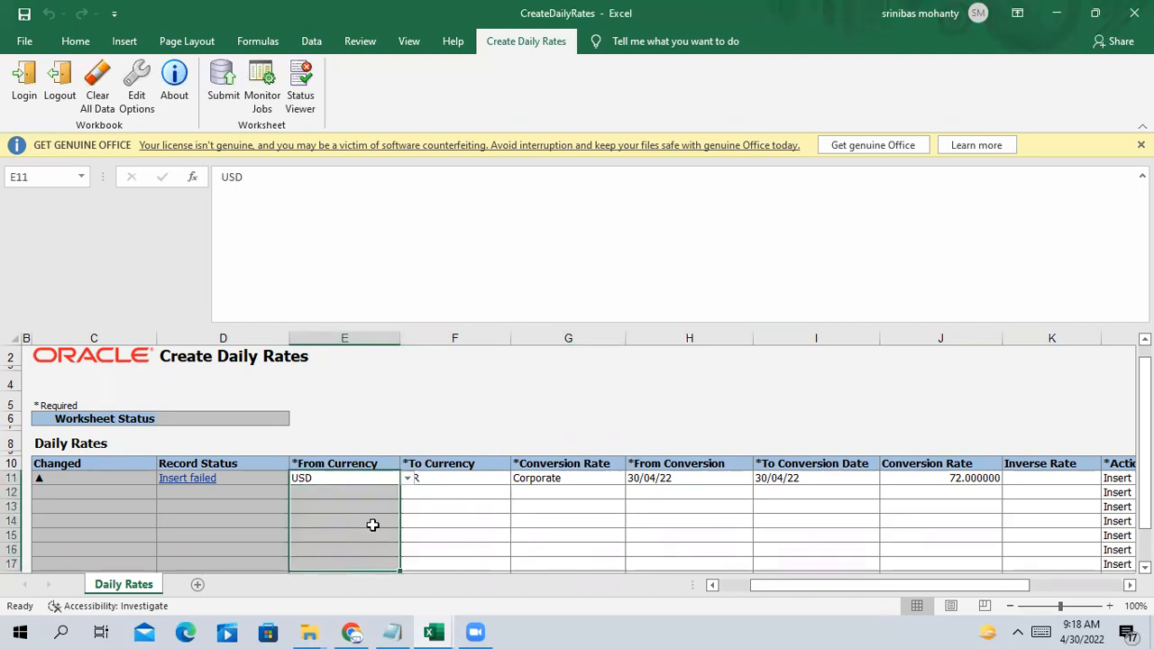
scroll(508, 543, down, 1)
scroll(507, 544, up, 1)
click(343, 491)
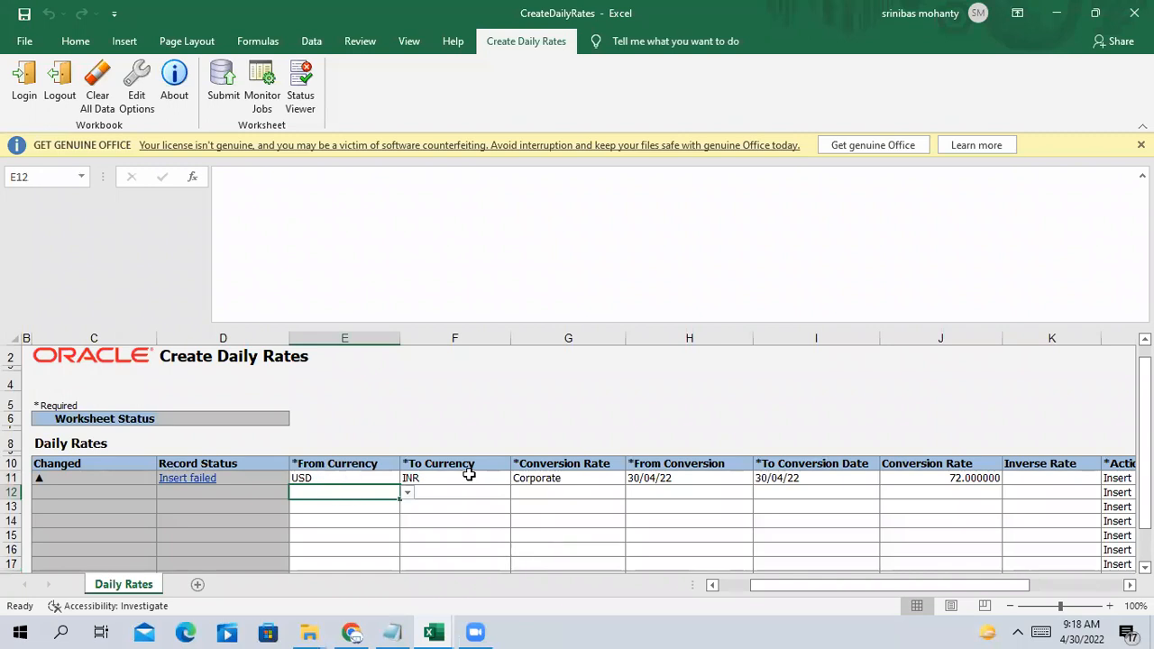
click(698, 479)
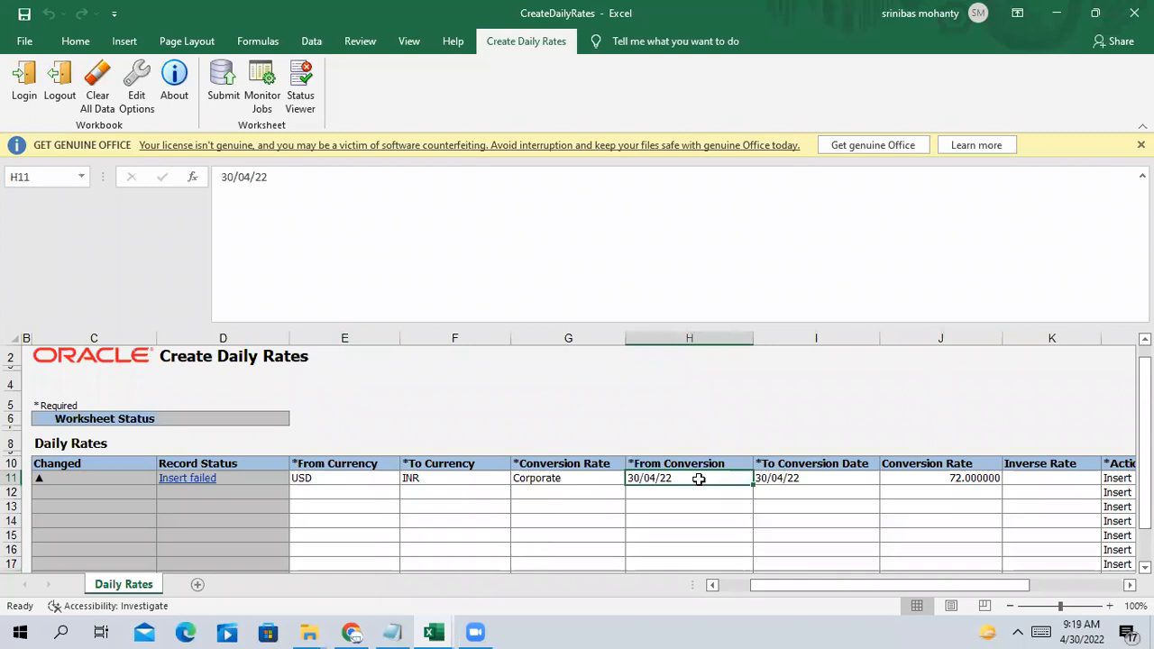
click(829, 482)
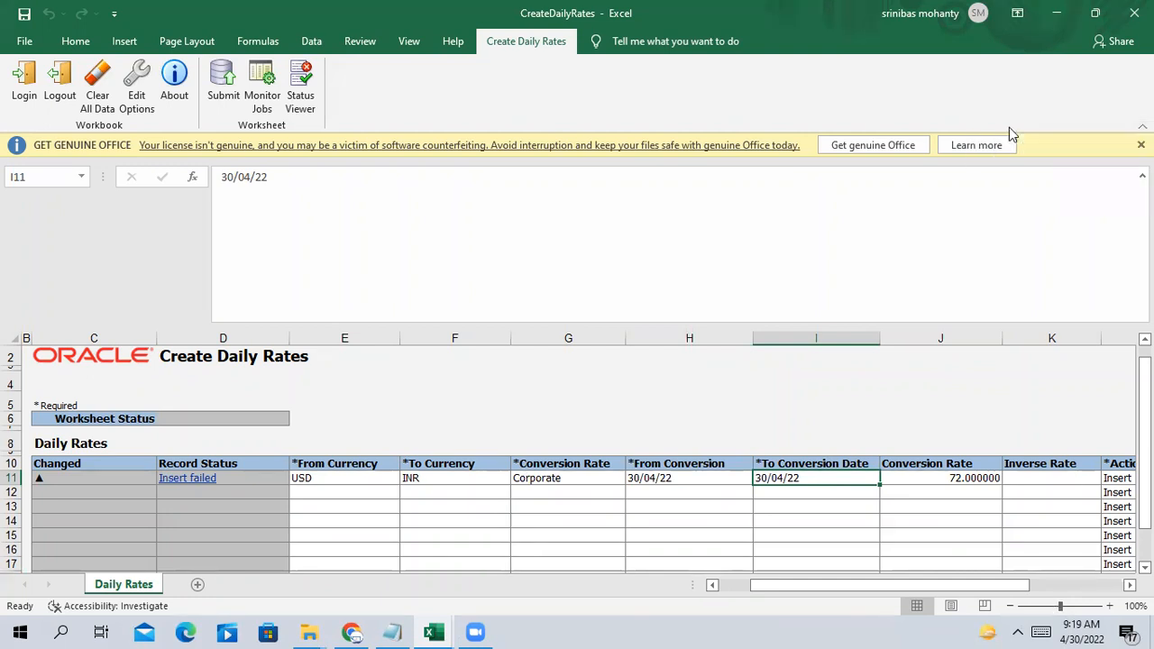
drag(953, 587, 972, 595)
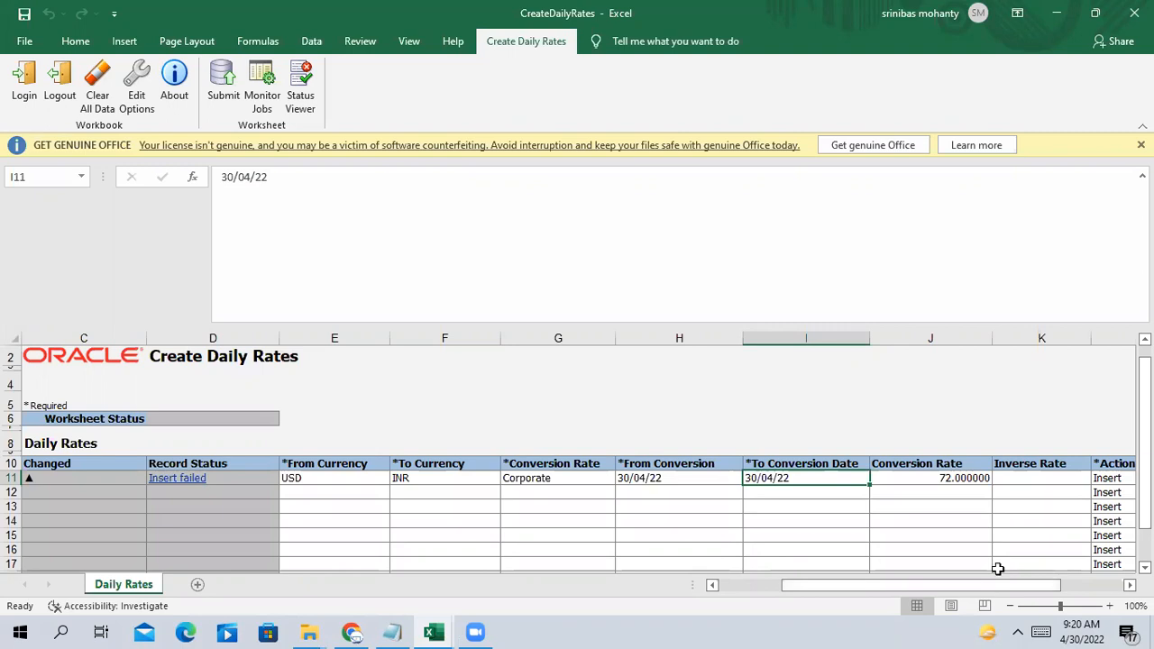
drag(1000, 585, 945, 582)
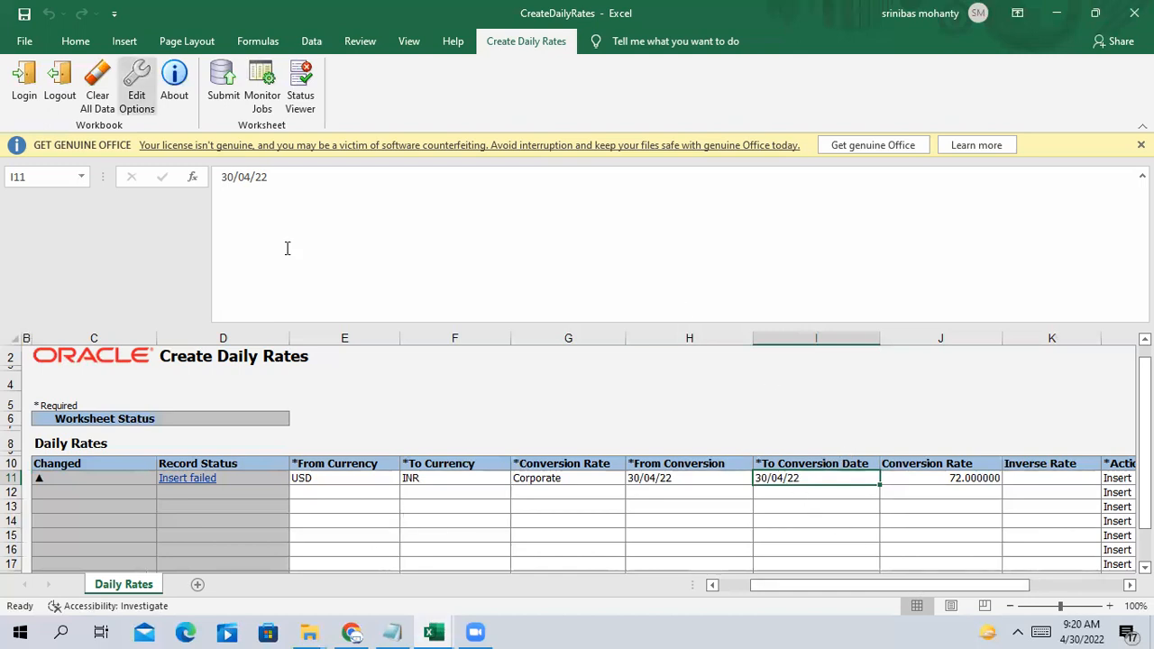
Change row 11's To Conversion Date to 4/4/2022, then return to the Oracle daily rates
click(228, 190)
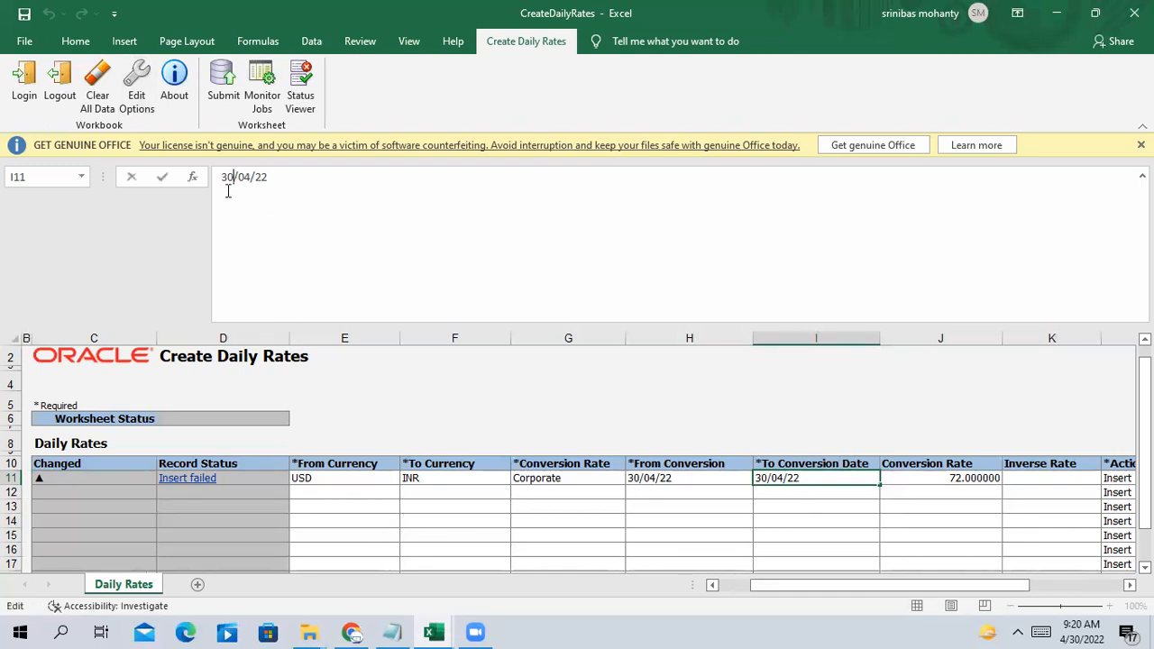
key(BackSpace)
key(BackSpace)
text(04)
click(811, 496)
click(812, 478)
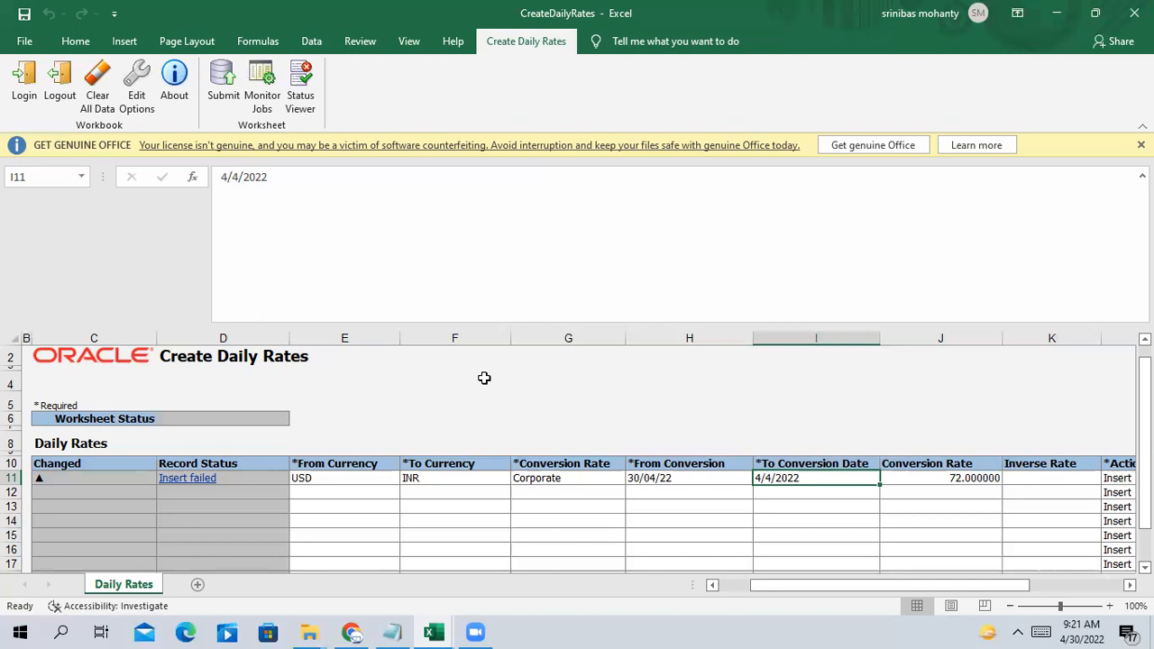
click(350, 632)
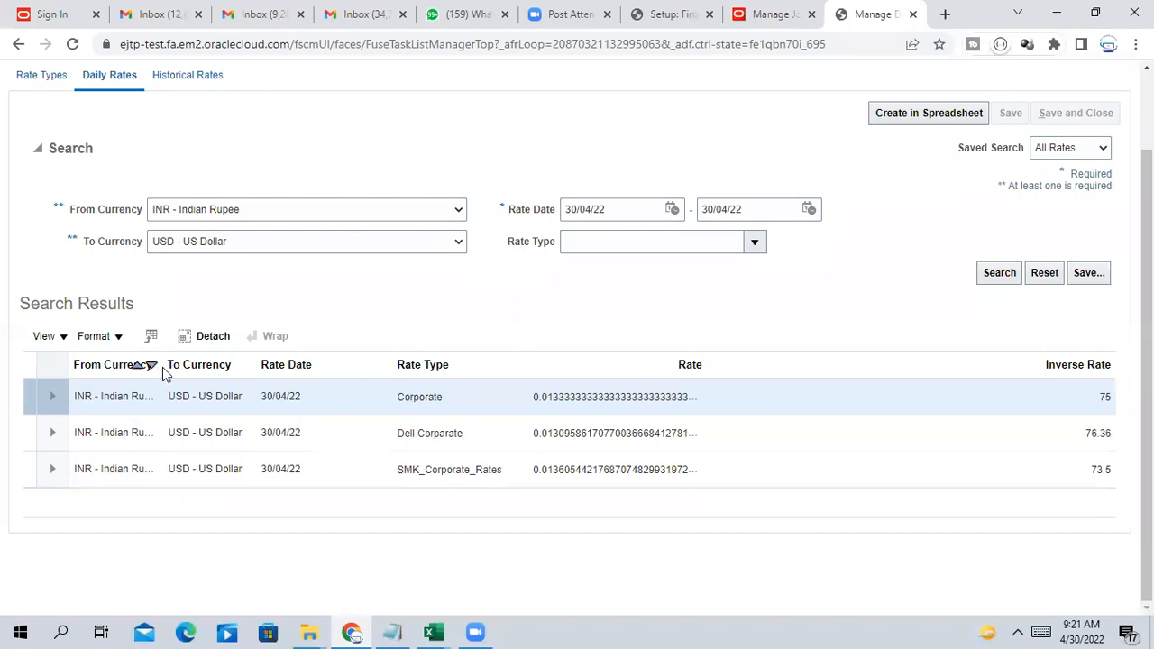
Compare the Edit Journal's 76.36 conversion rate with the daily rates results
scroll(762, 340, up, 2)
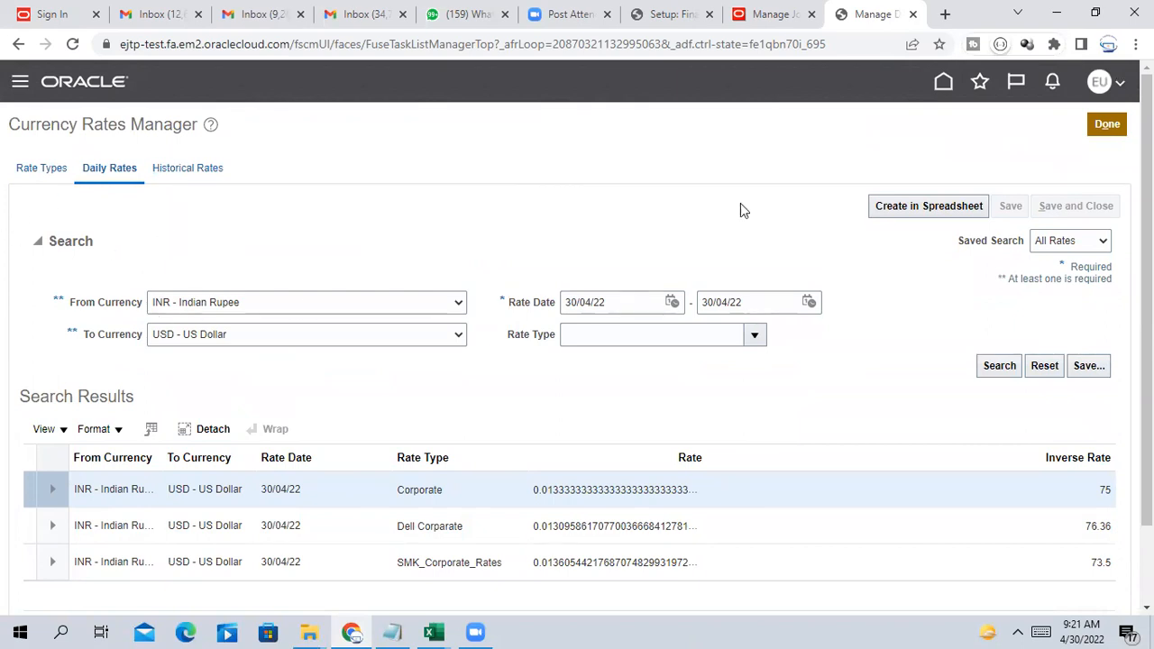
click(772, 13)
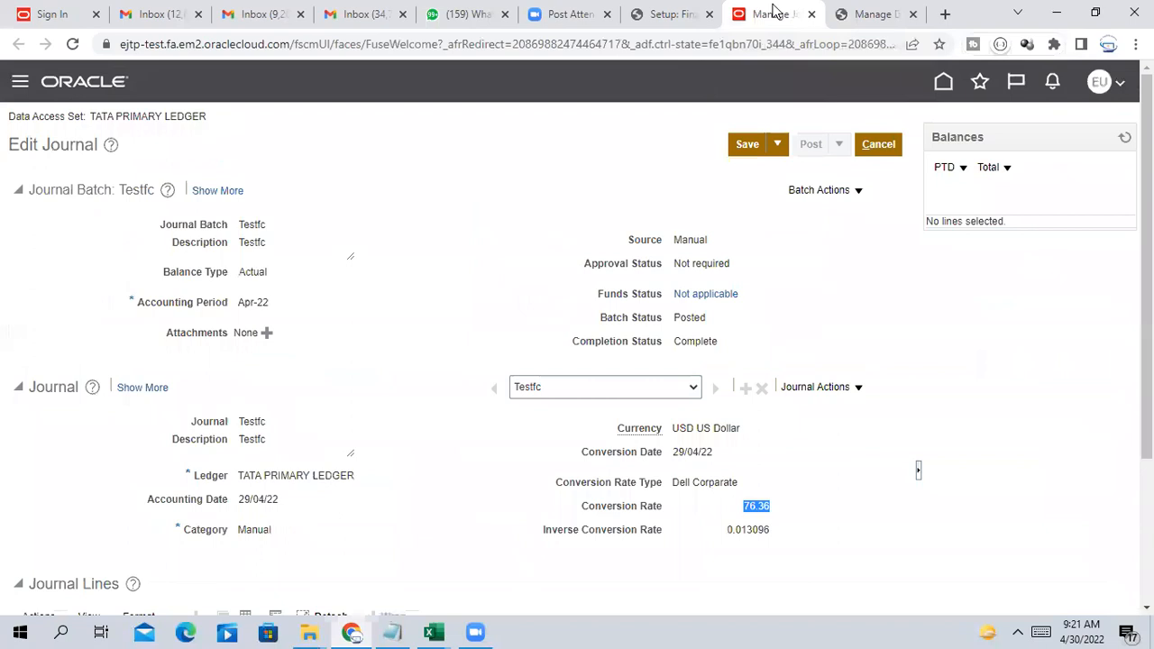
click(863, 14)
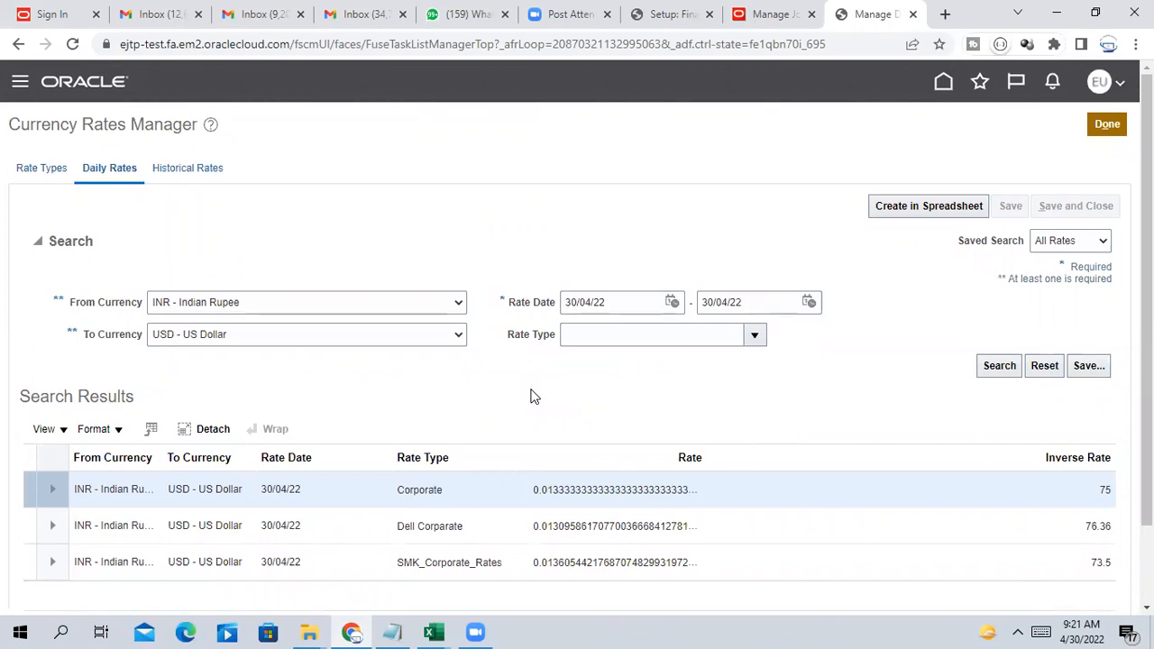
click(771, 14)
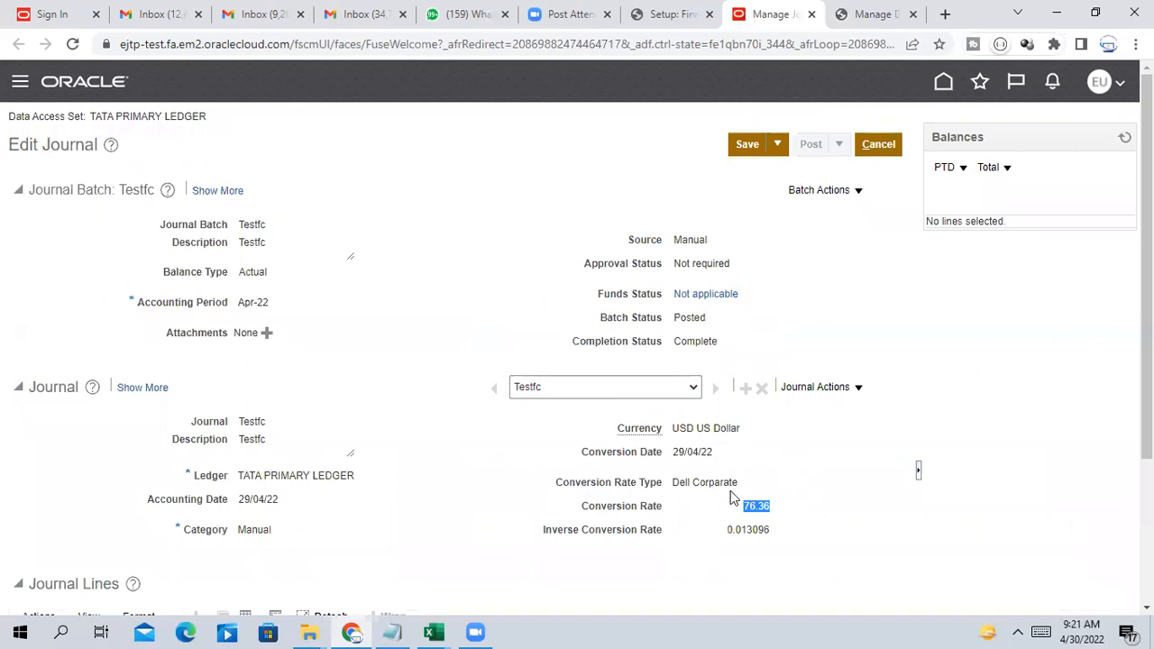
drag(742, 511, 773, 515)
Open the Dell Corparate rate row, leave it unchanged, and return to the CreateDailyRates workbook
click(872, 13)
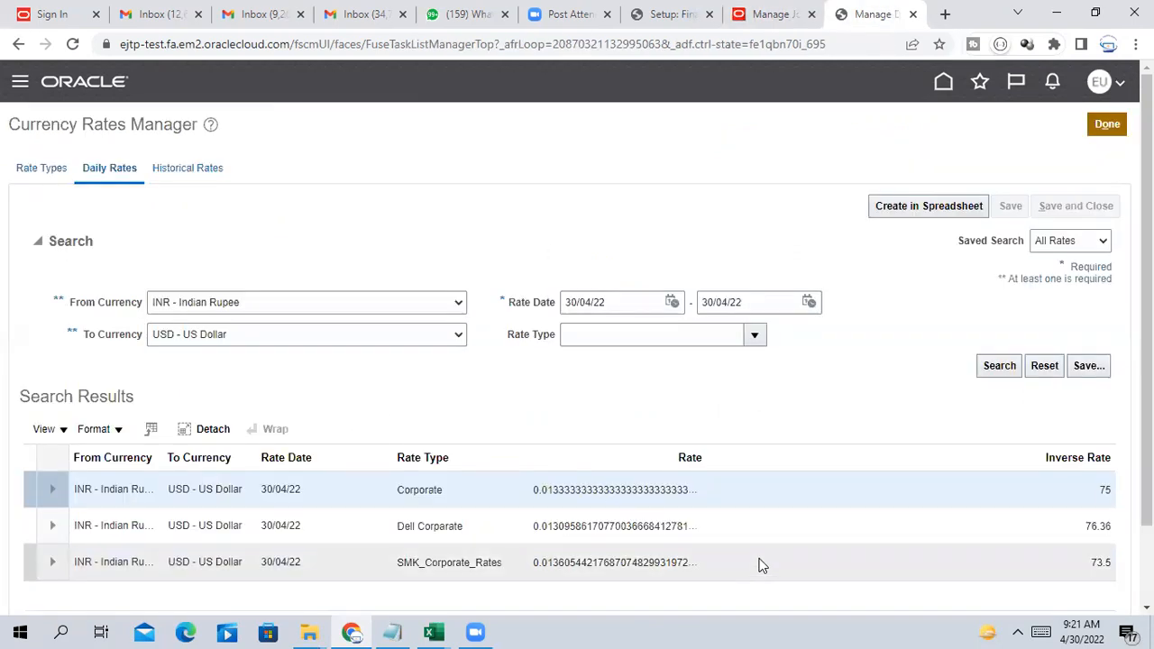
click(1095, 525)
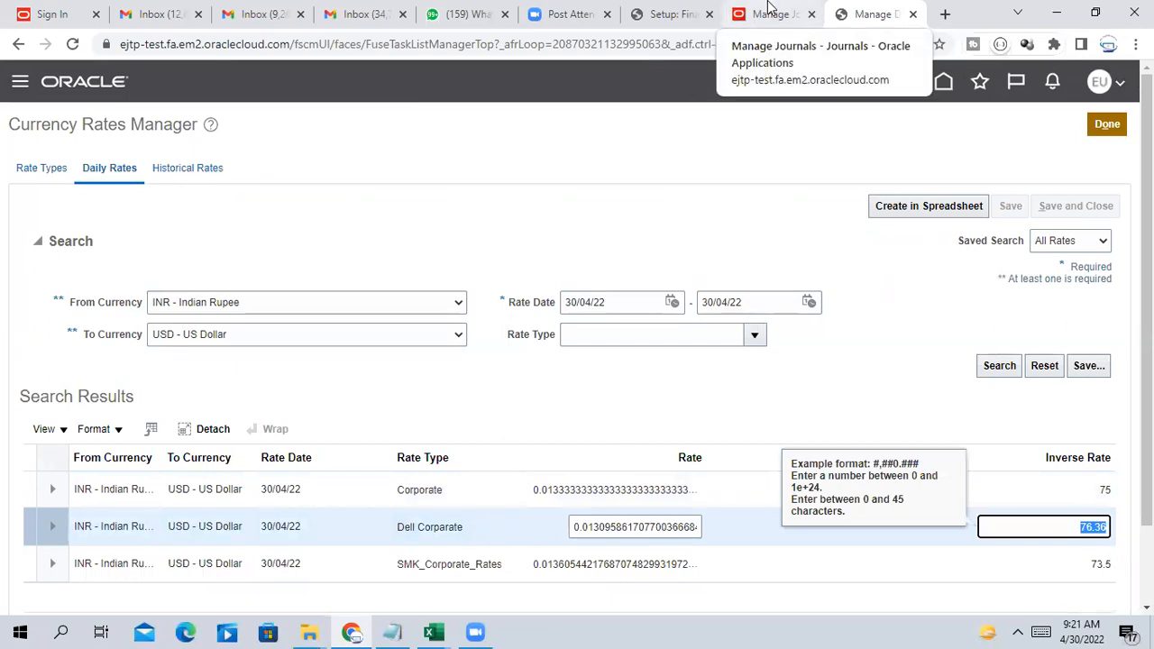
click(768, 7)
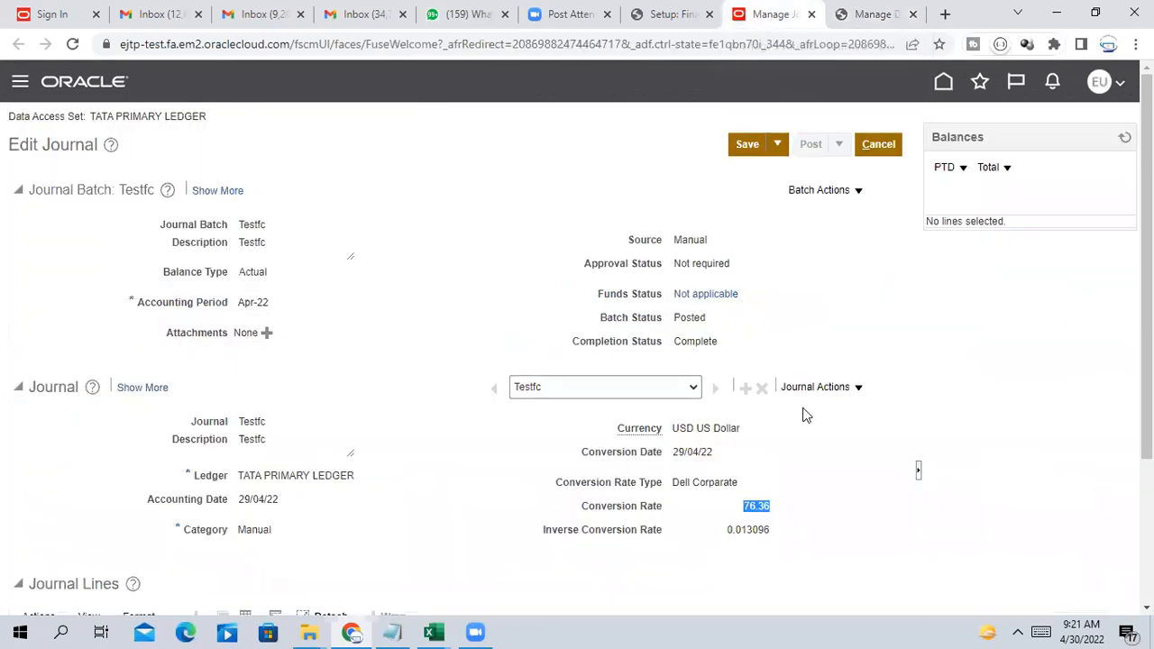
click(865, 14)
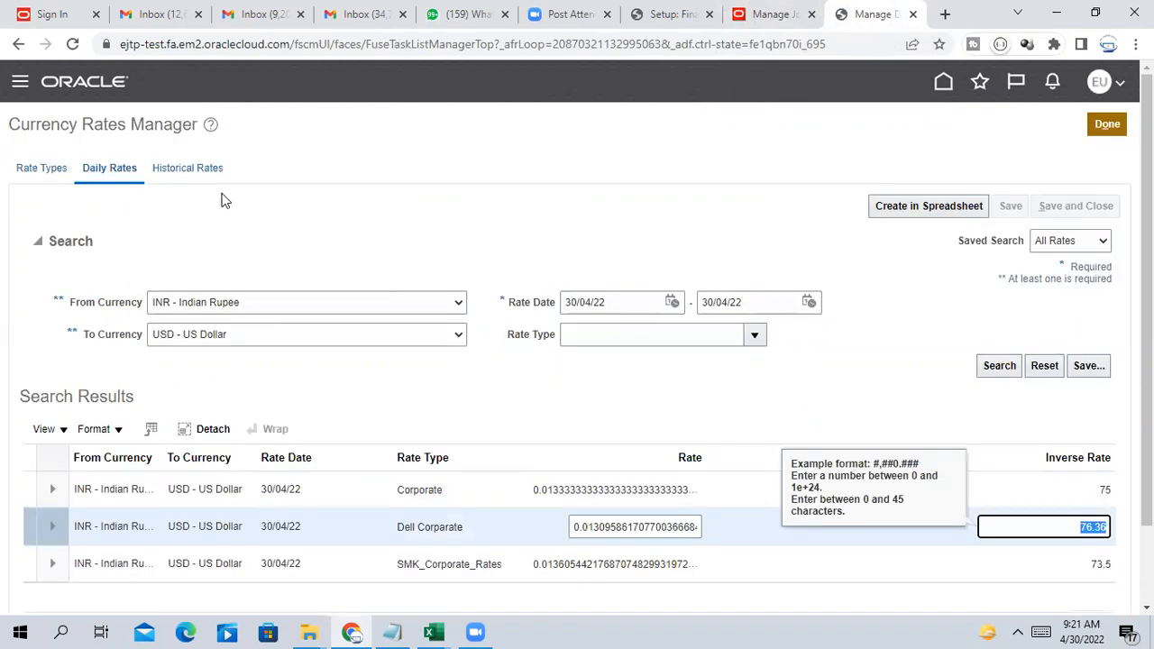
click(595, 239)
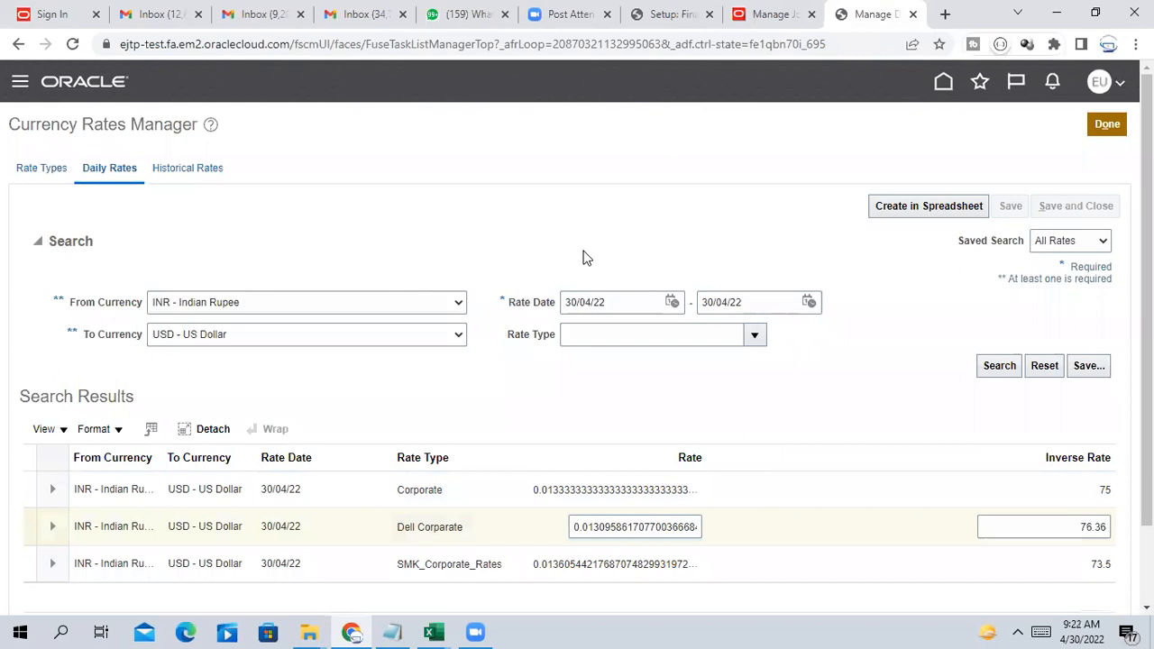
click(777, 14)
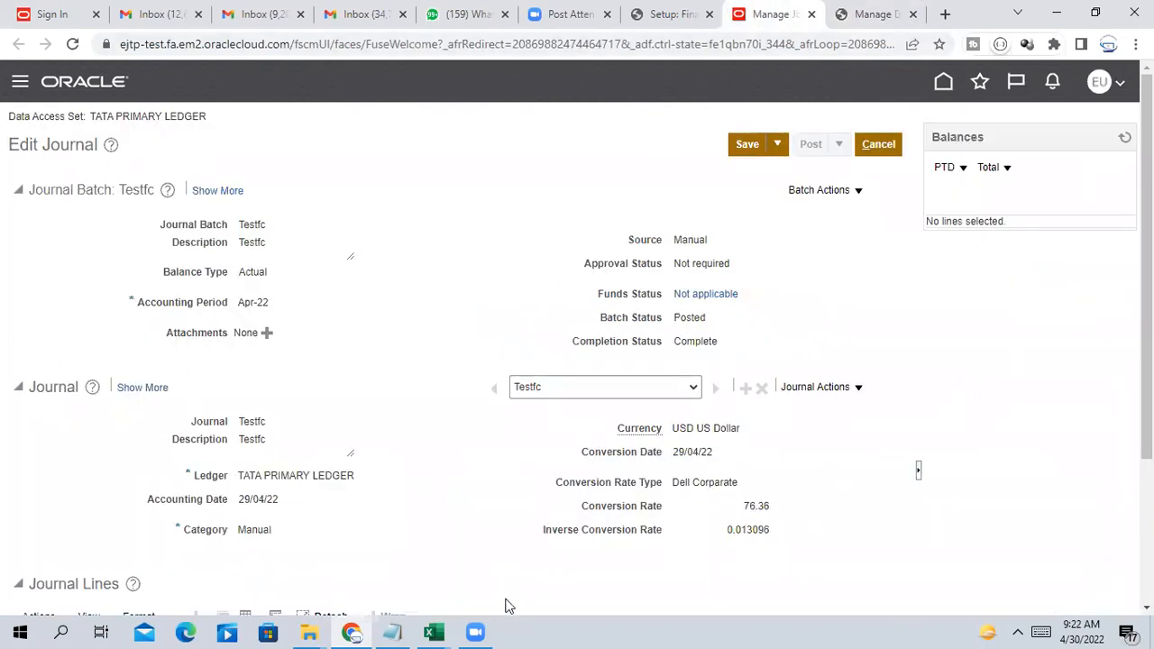
click(434, 632)
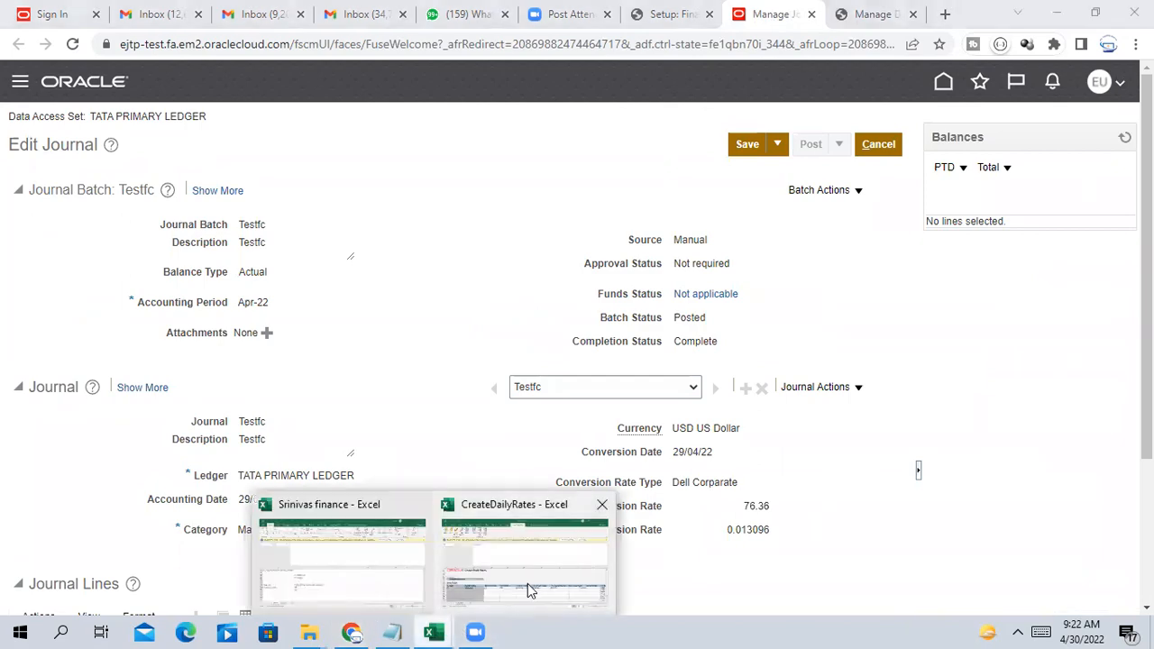
click(448, 589)
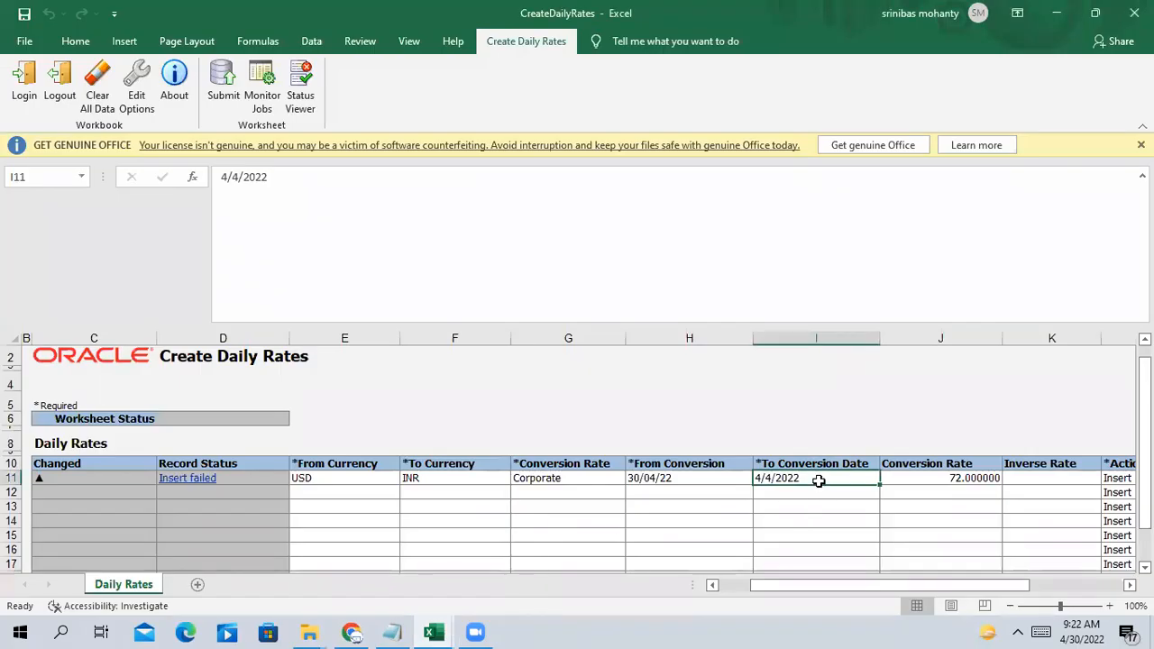
Enter 30/APR/2022 as row 11's To Conversion Date
text(OCT)
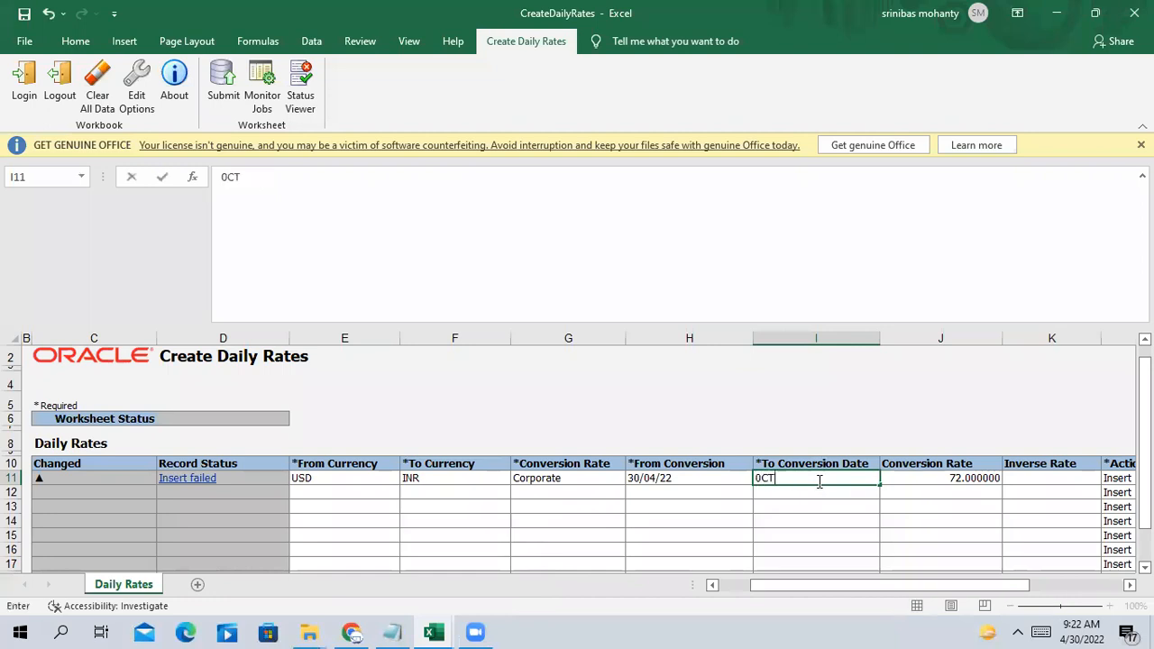
key(BackSpace)
key(BackSpace)
key(BackSpace)
text(30/APR/2022)
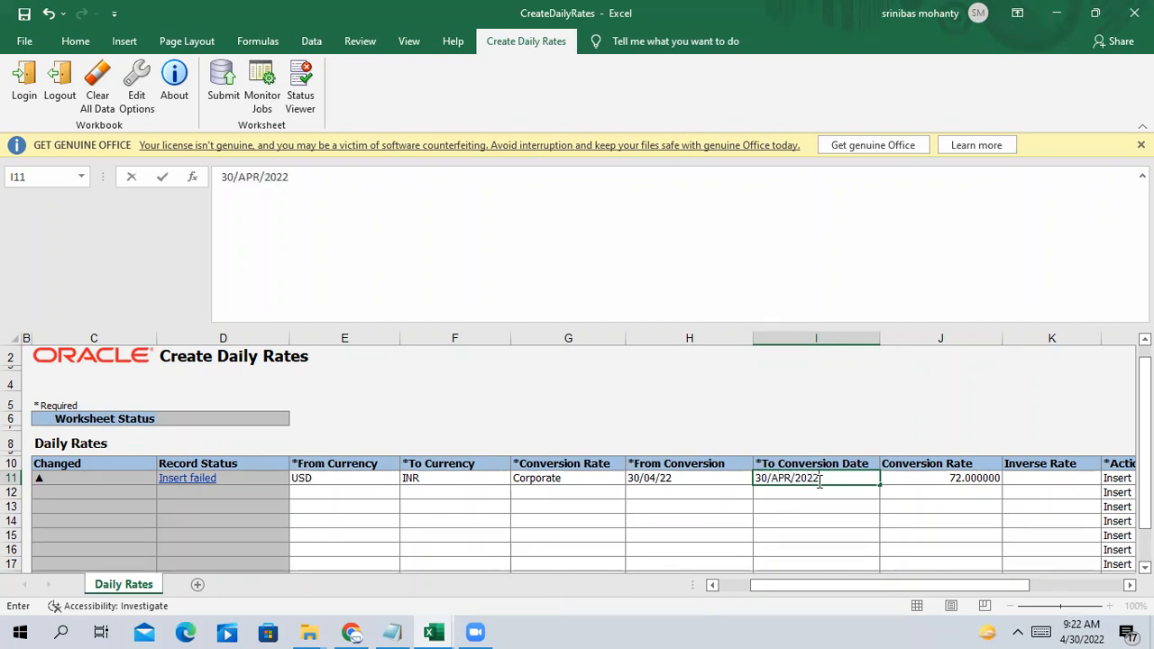
key(Tab)
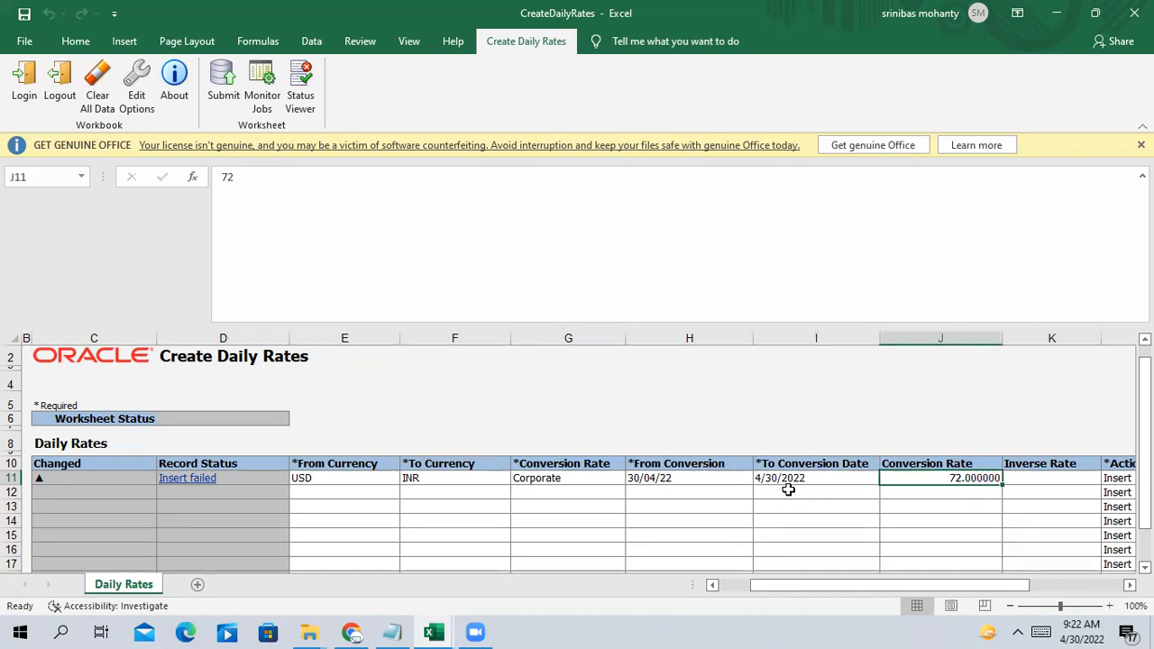
Copy the 4/30/2022 date into row 11's From Conversion cell
click(786, 480)
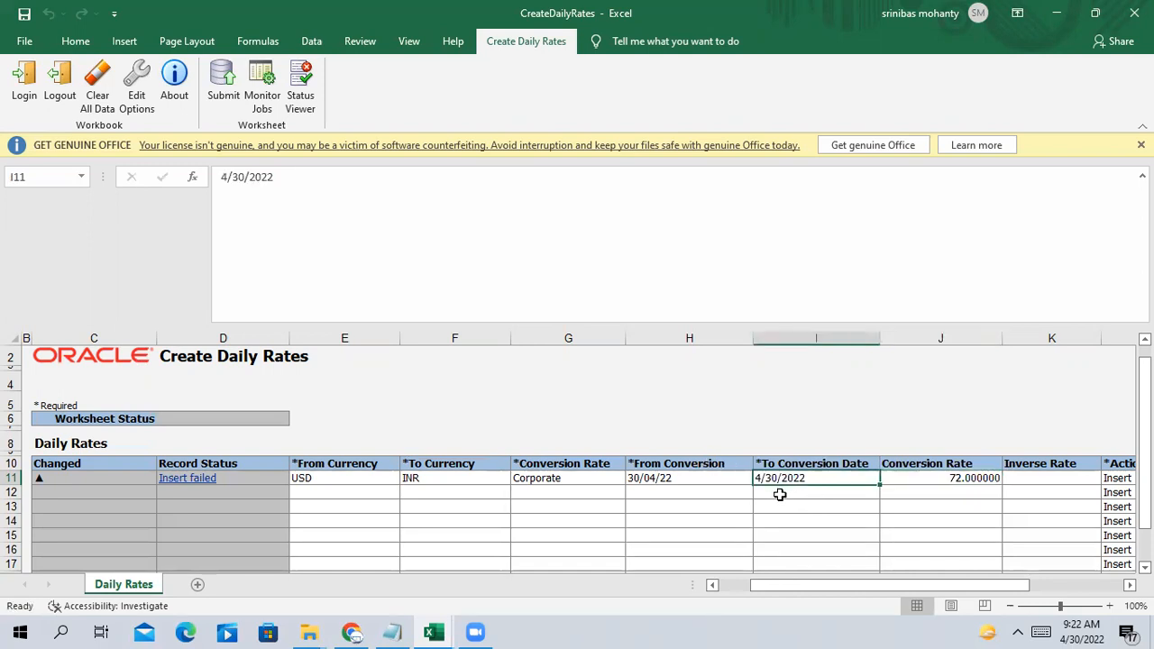
key(ctrl+c)
click(665, 477)
key(ctrl+v)
key(Escape)
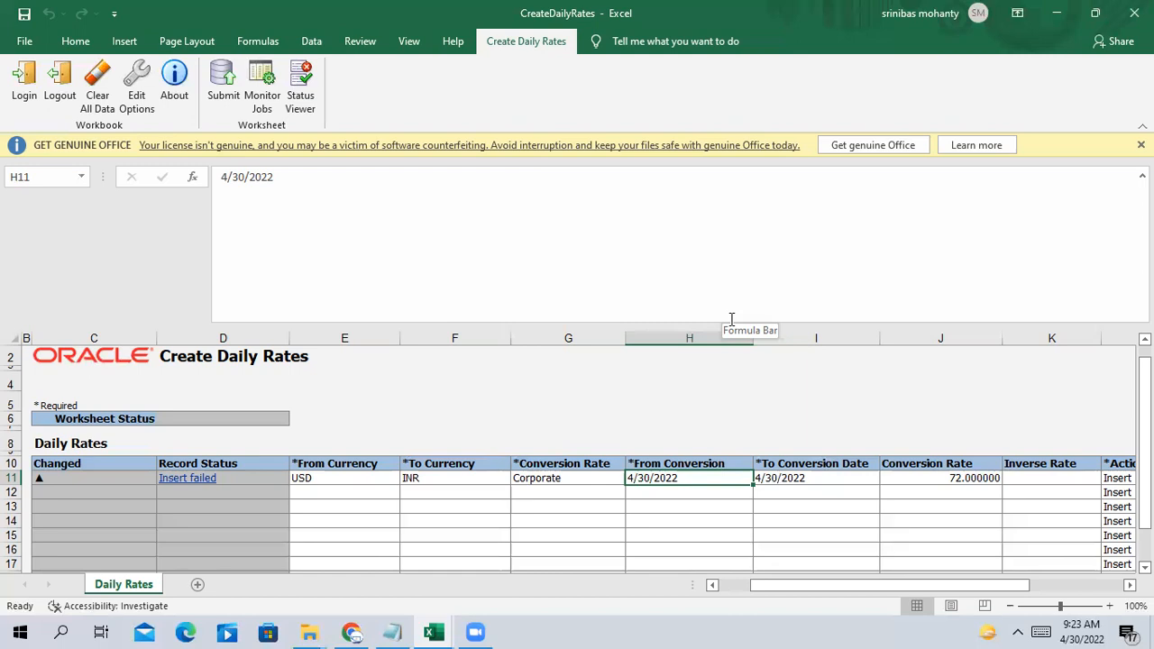
drag(836, 585, 574, 556)
click(568, 536)
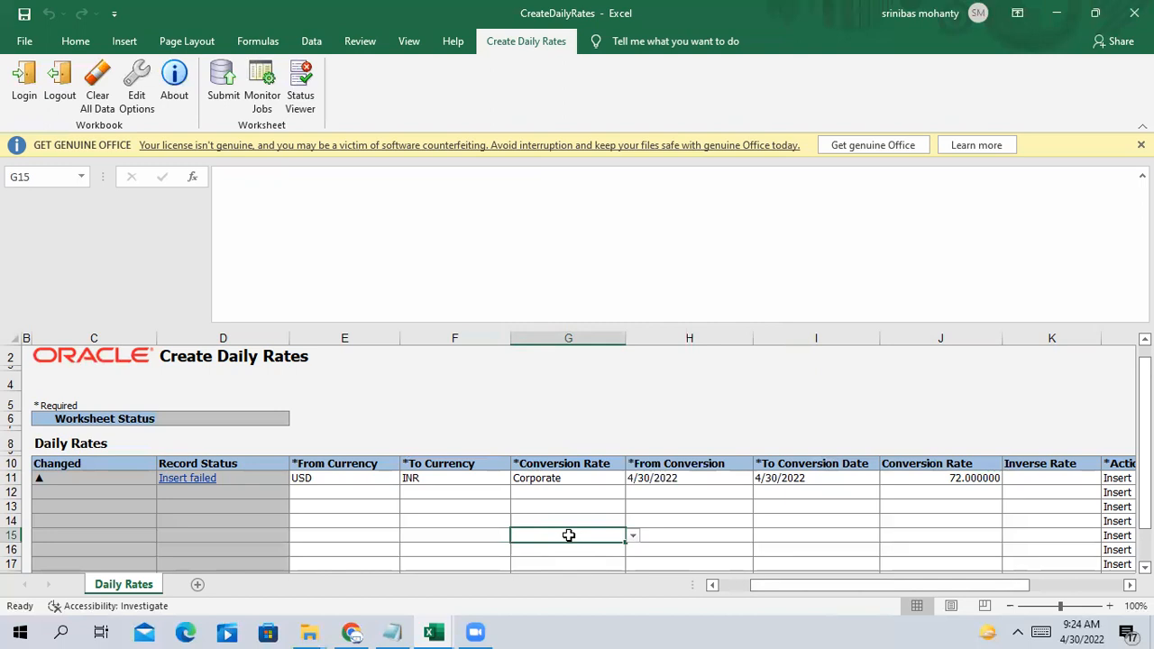
drag(794, 585, 724, 604)
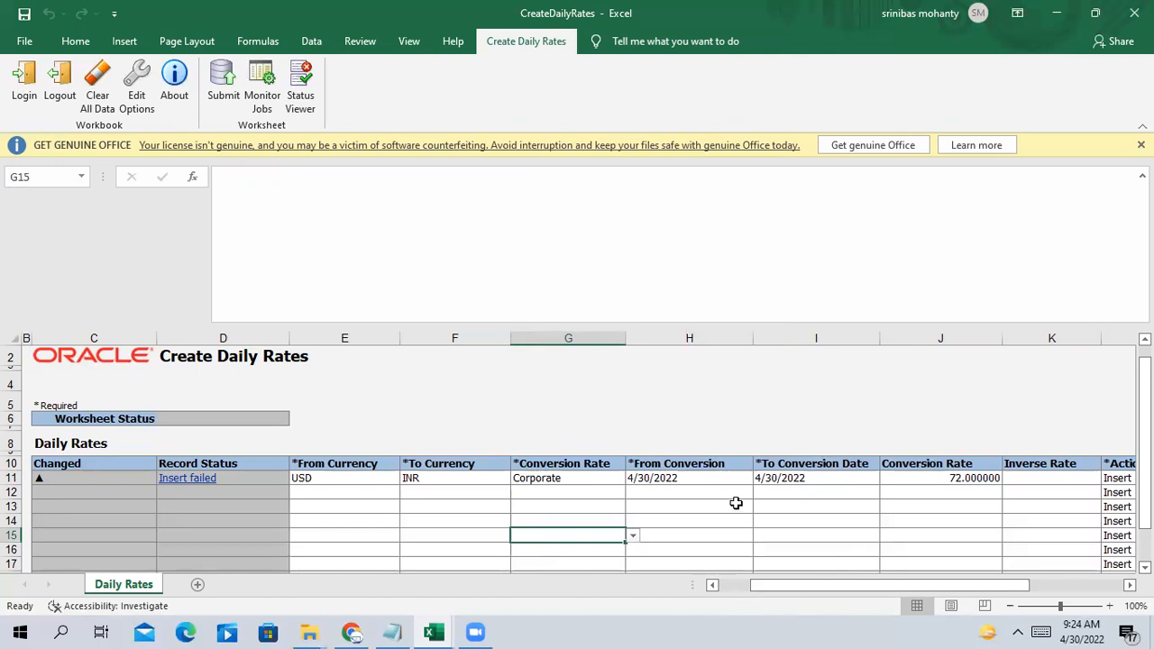
click(355, 478)
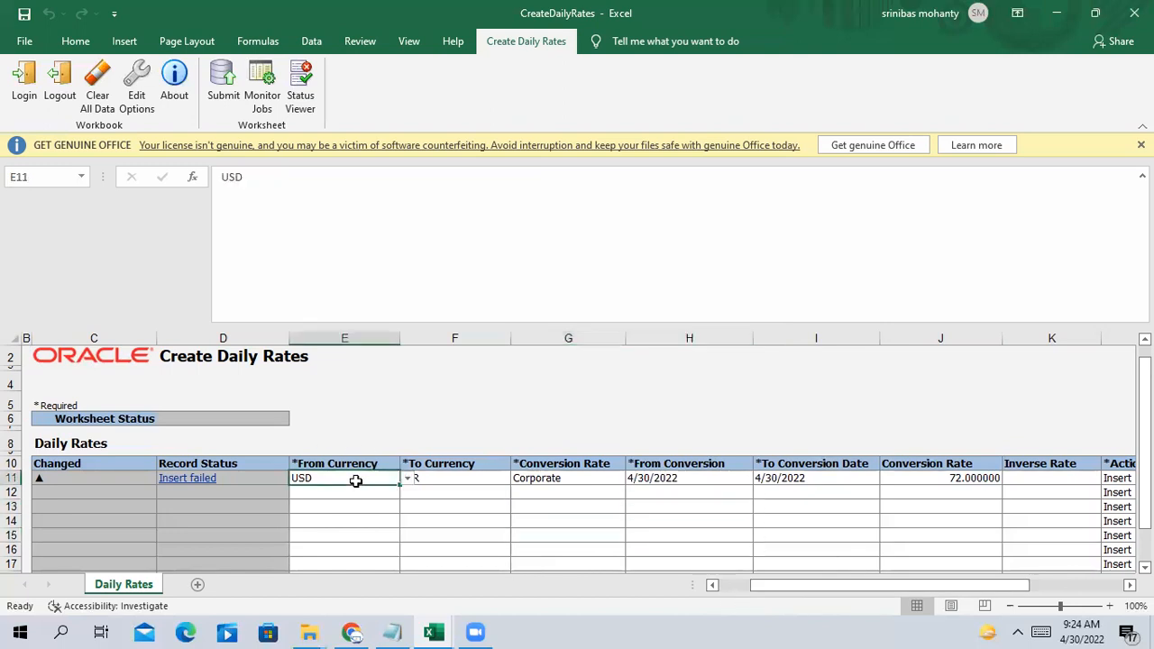
click(423, 478)
click(577, 480)
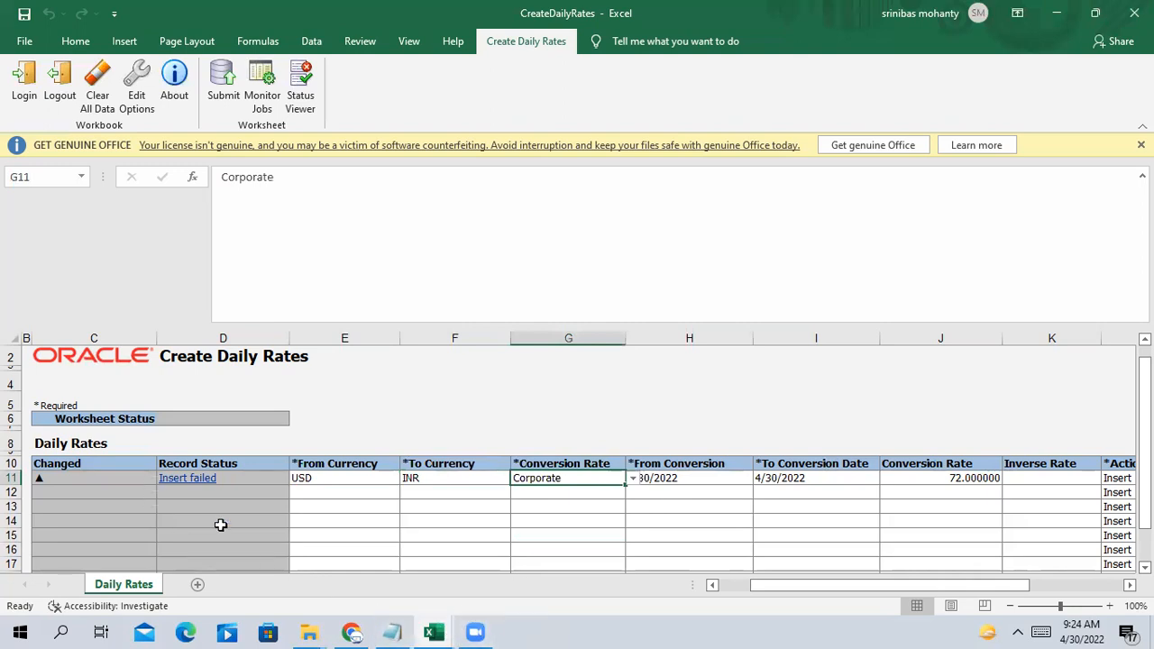
drag(943, 585, 975, 586)
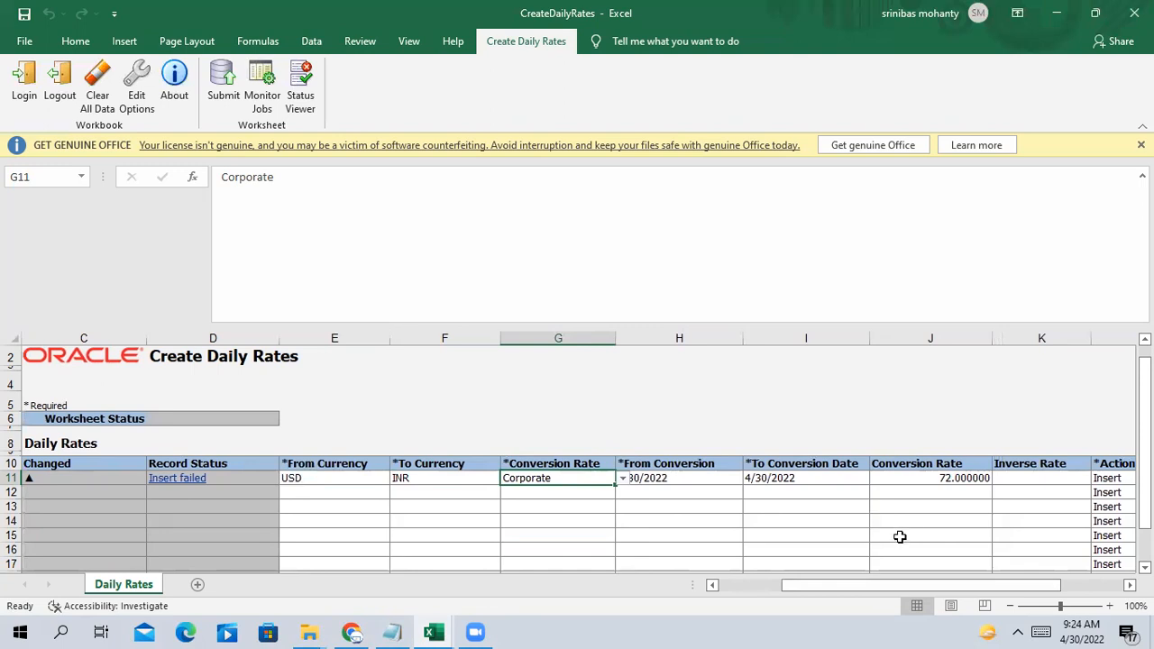
Resubmit row 11 to Oracle, dismiss the one-record-inserted confirmation, and check both conversion dates
click(223, 76)
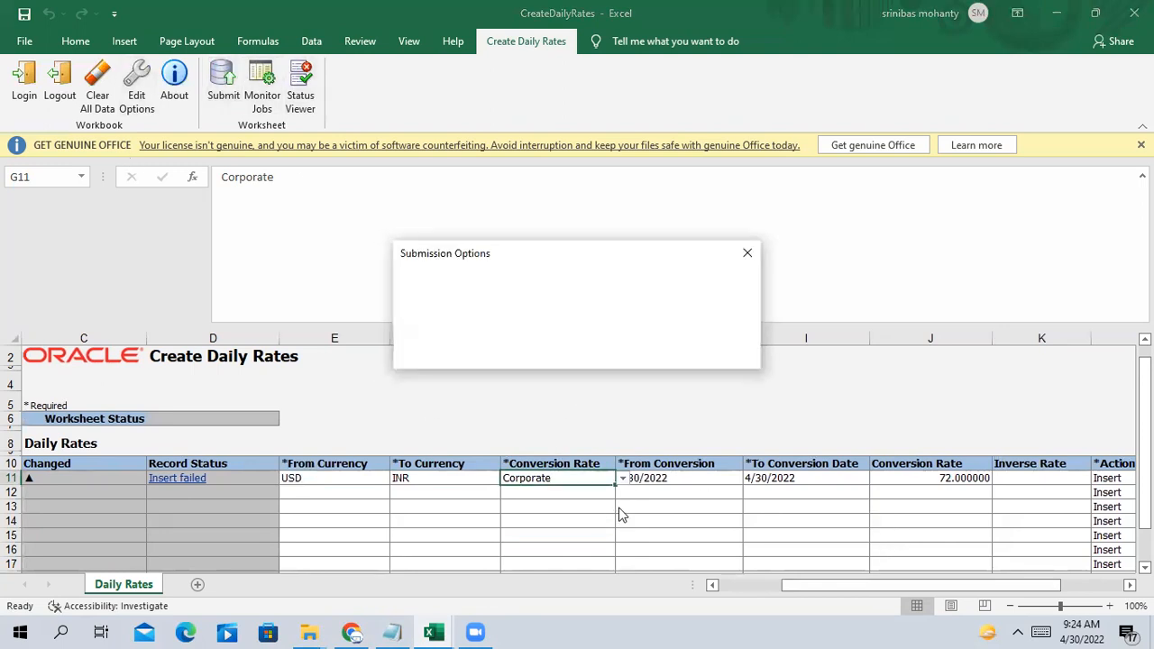
click(520, 357)
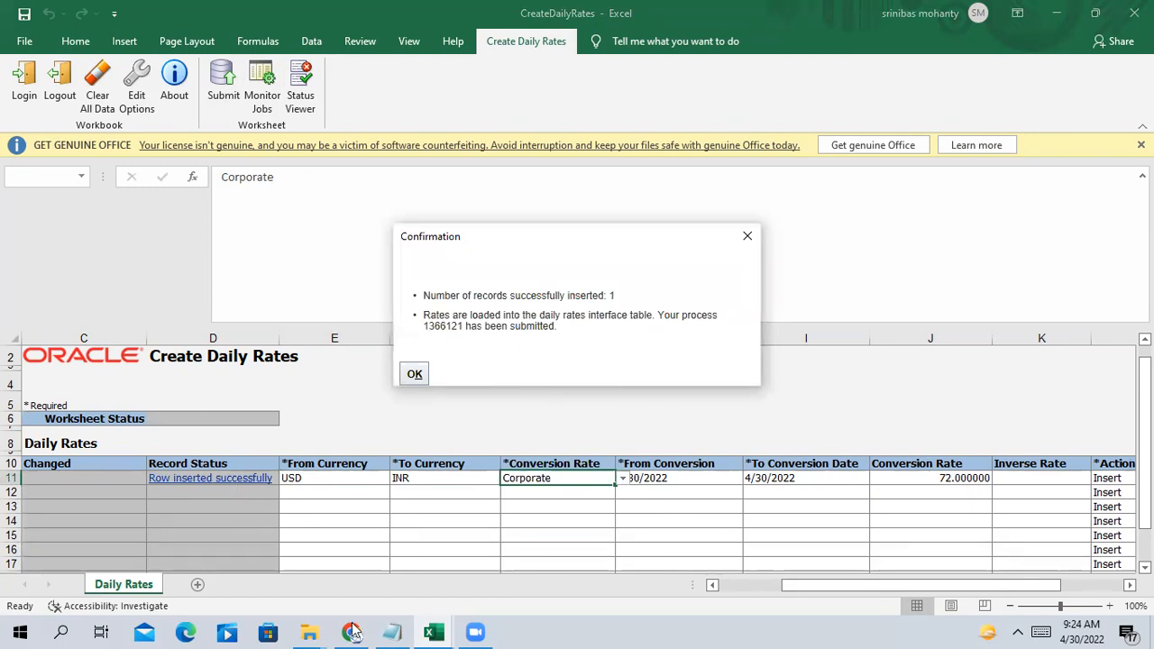
click(751, 243)
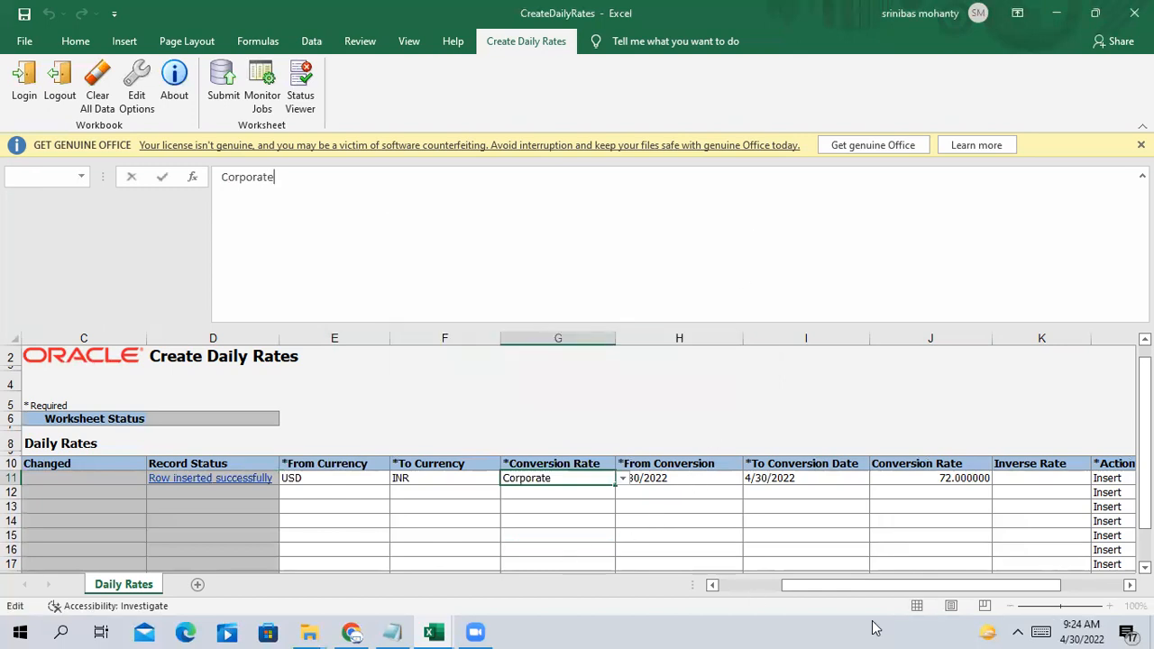
drag(947, 584, 716, 611)
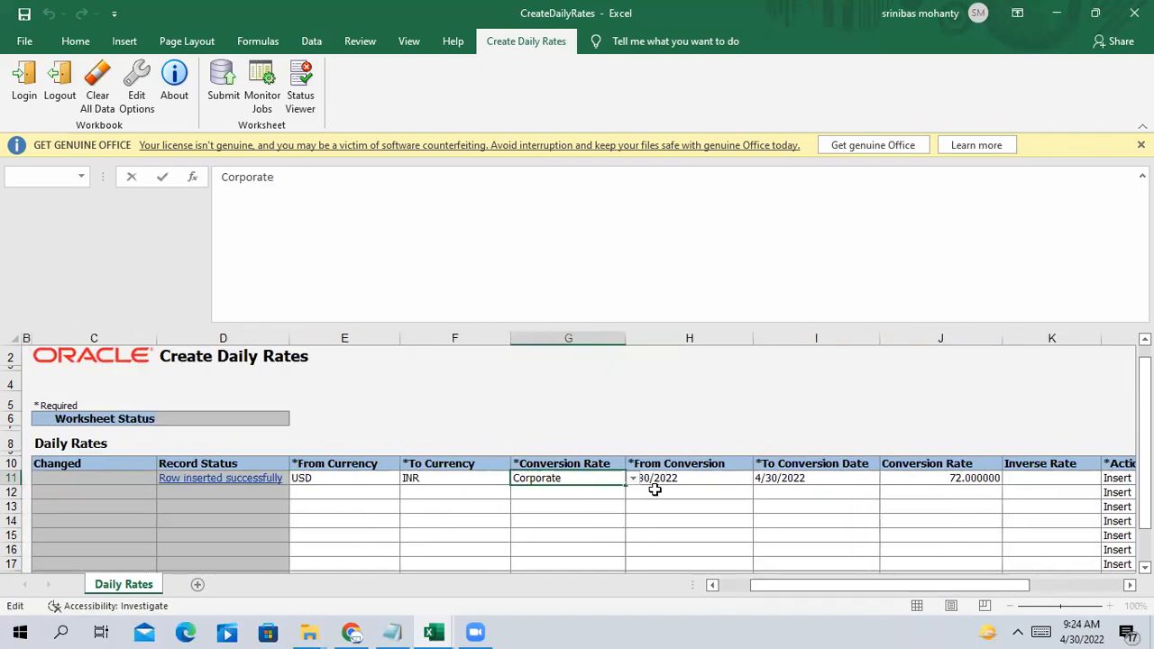
click(690, 479)
click(789, 479)
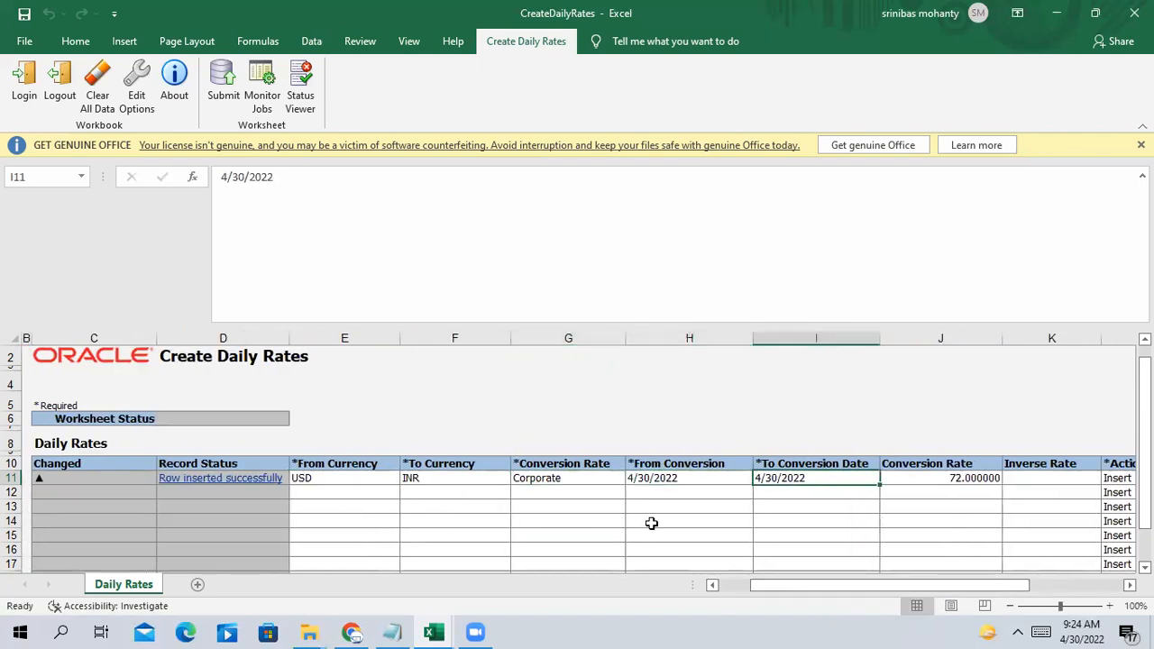
click(361, 631)
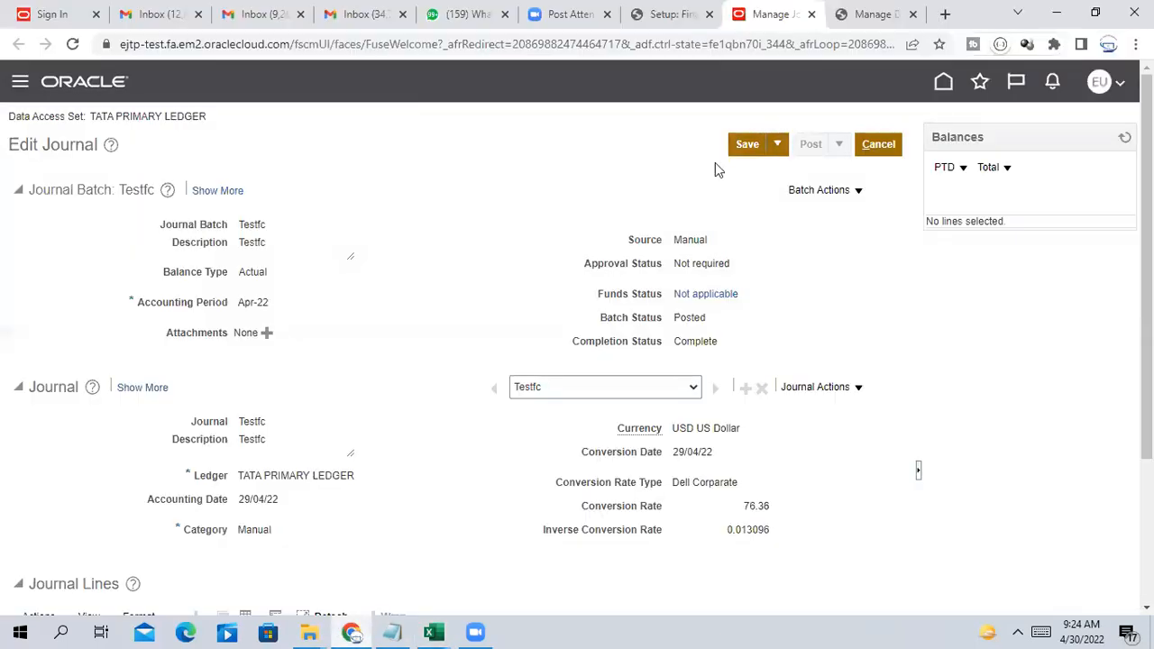
Rerun the 30/04/22 INR-to-USD daily rates search, confirm Corporate inverse rate 72, and return to CreateDailyRates
click(879, 14)
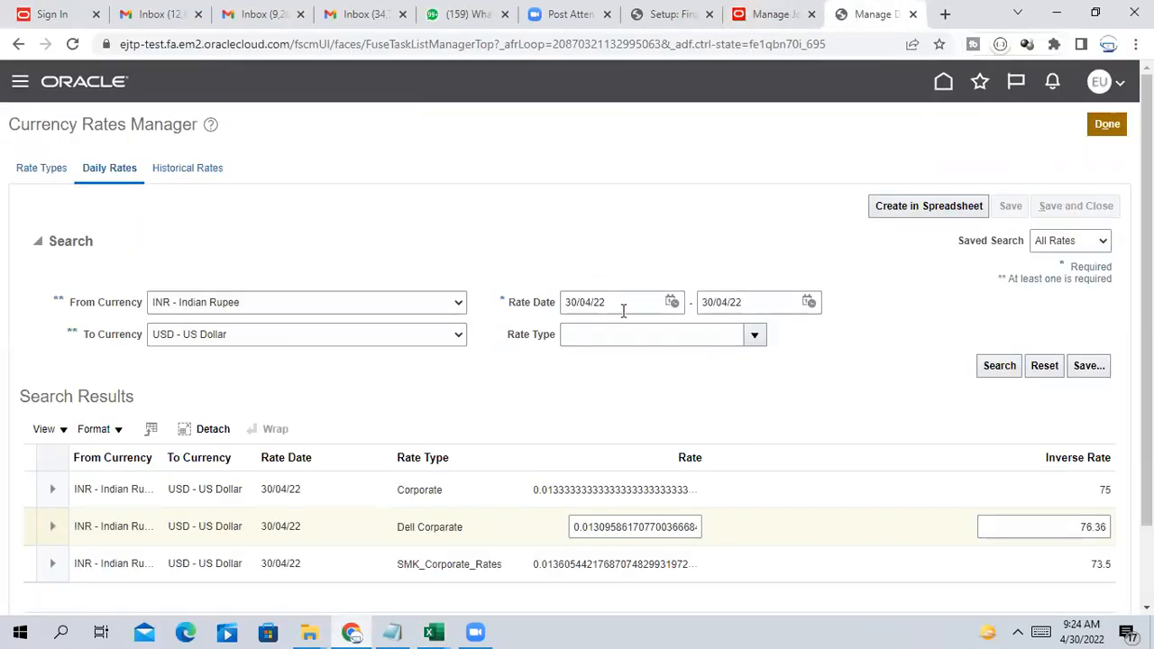
click(673, 303)
click(674, 303)
click(999, 366)
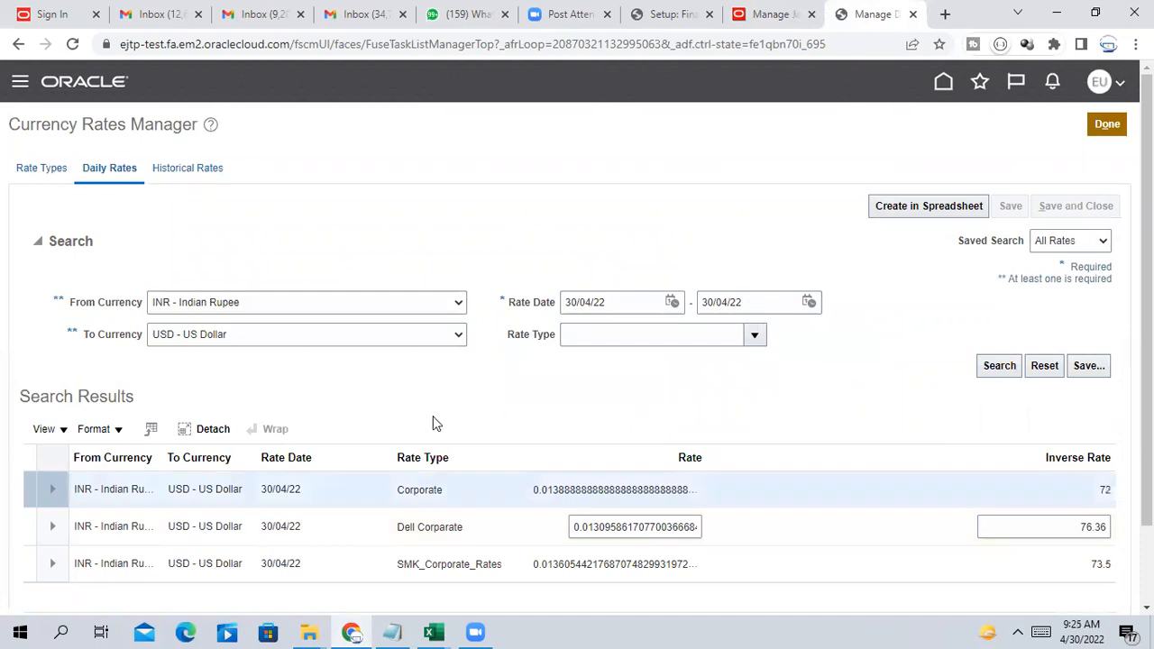
scroll(782, 419, down, 1)
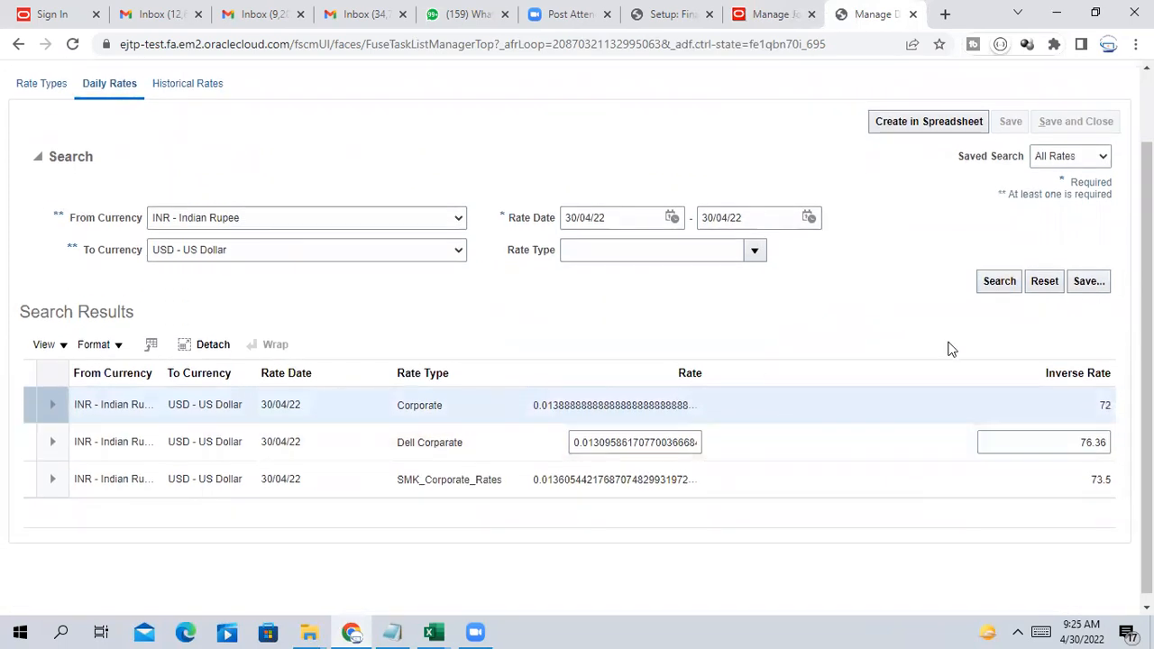
click(1103, 409)
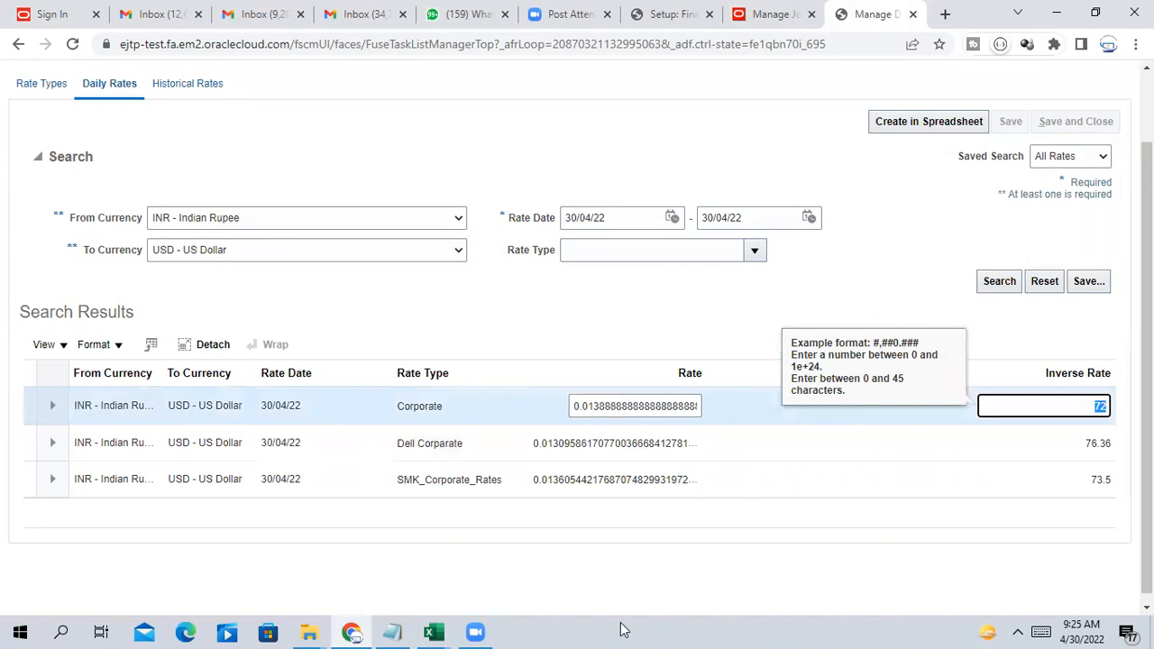
click(431, 631)
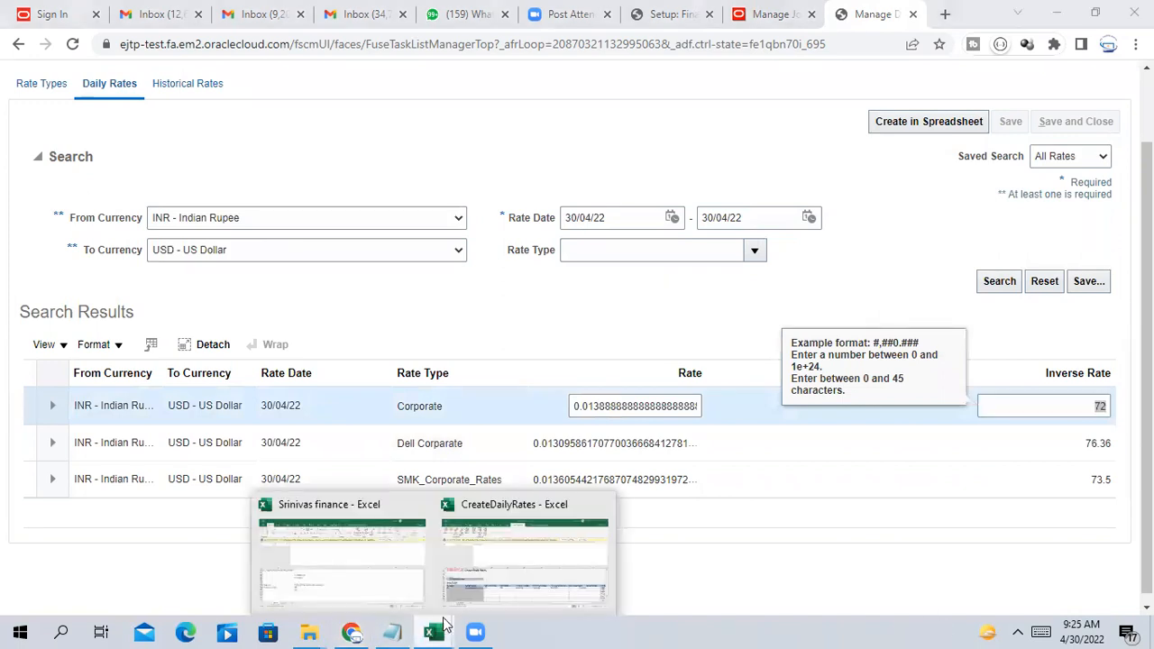
click(532, 561)
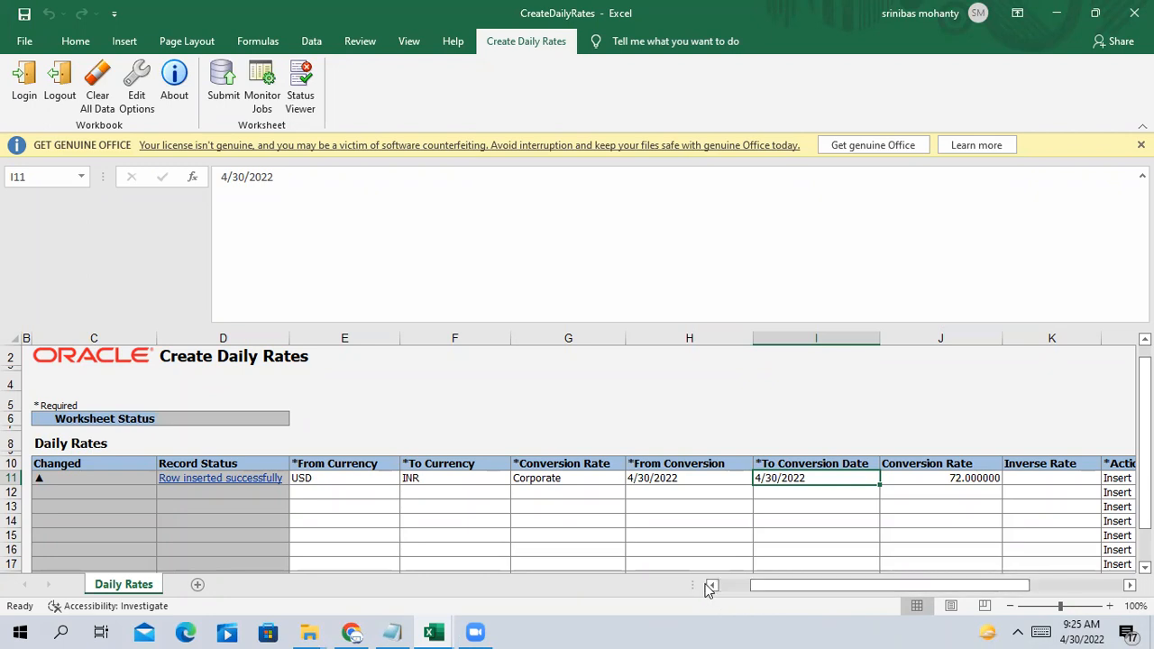
Leave the CreateDailyRates workbook on the USD rate row, minimize Excel, and close Currency Rates Manager with Done
click(796, 411)
right_click(796, 411)
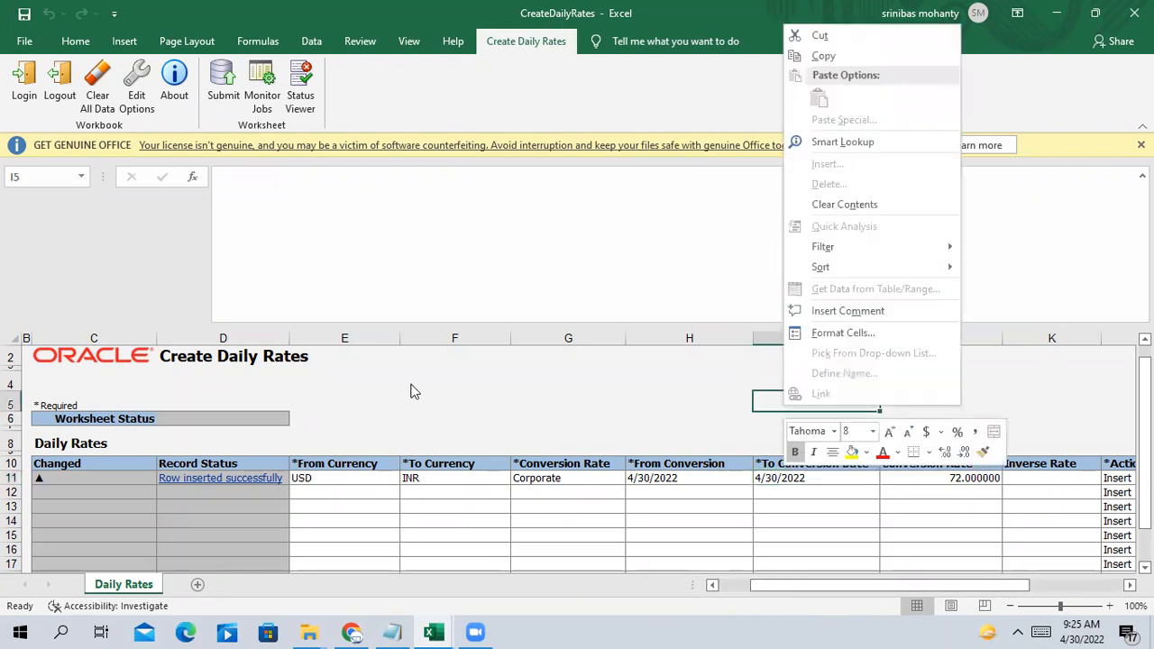
key(Escape)
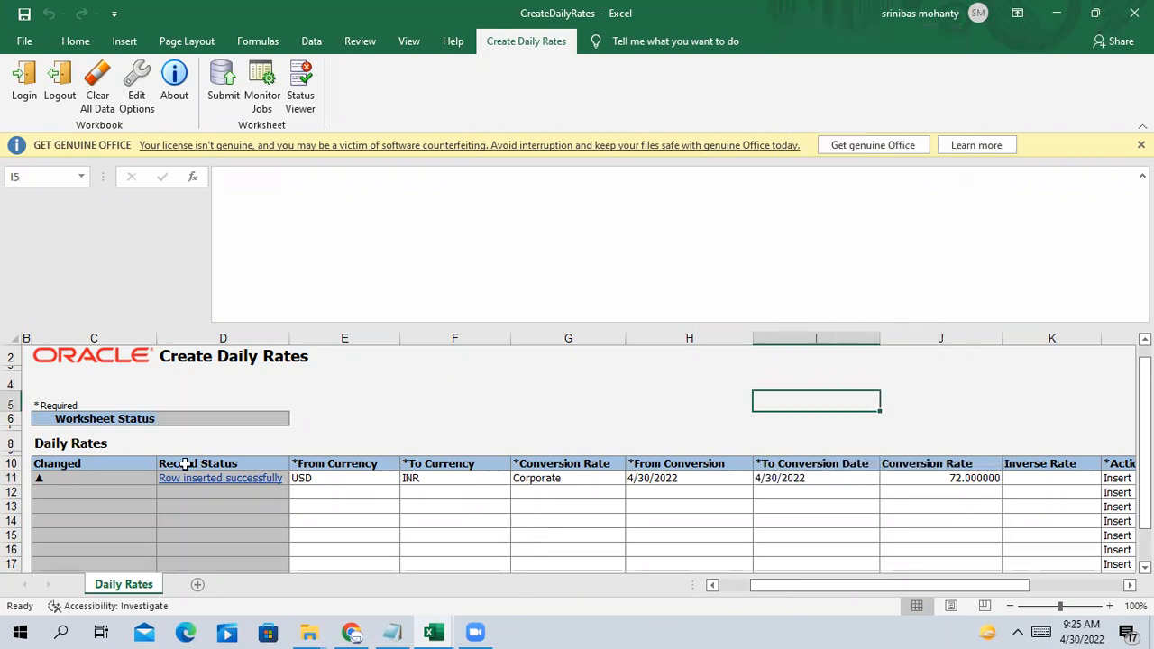
click(336, 478)
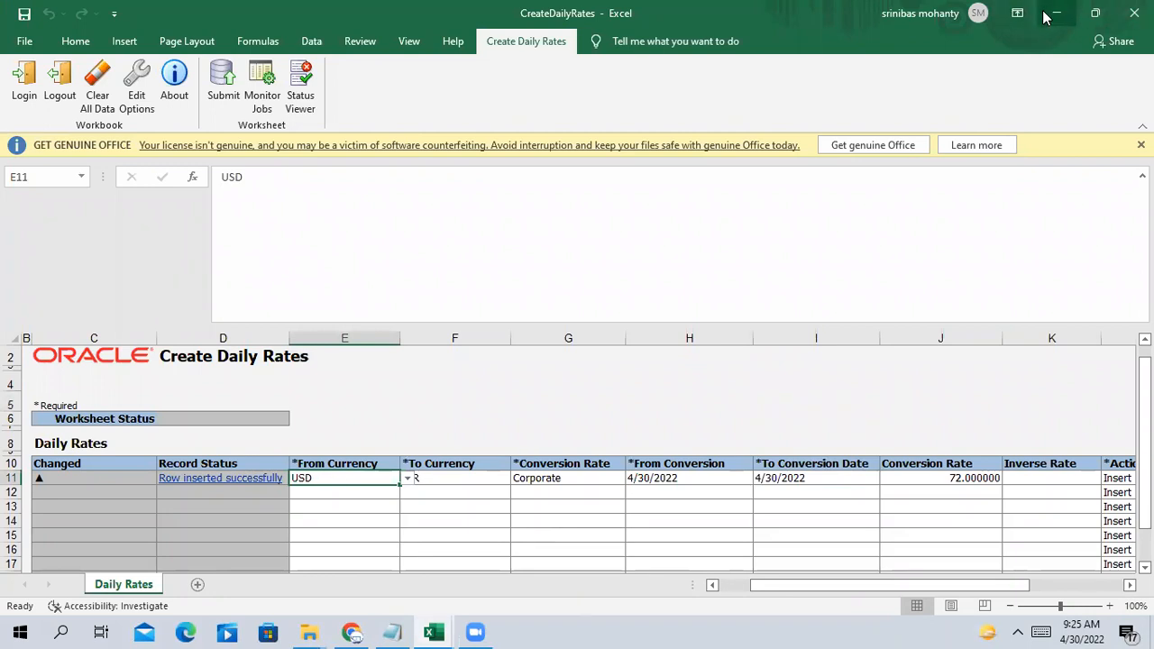
scroll(979, 493, down, 2)
scroll(1001, 387, up, 1)
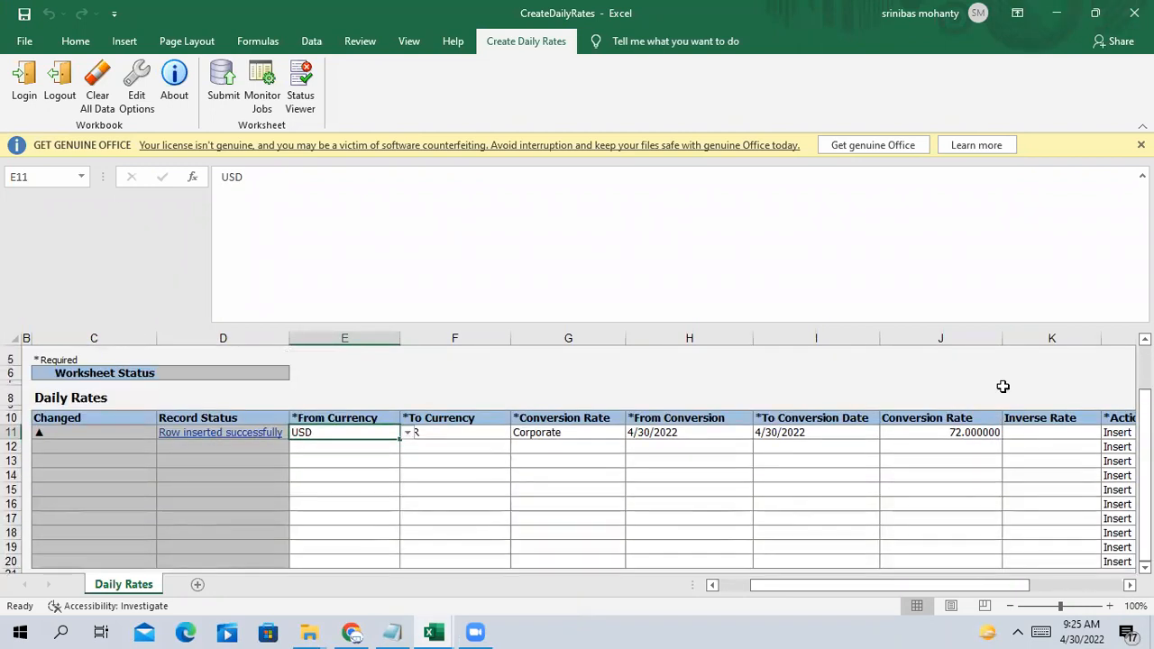
click(1055, 12)
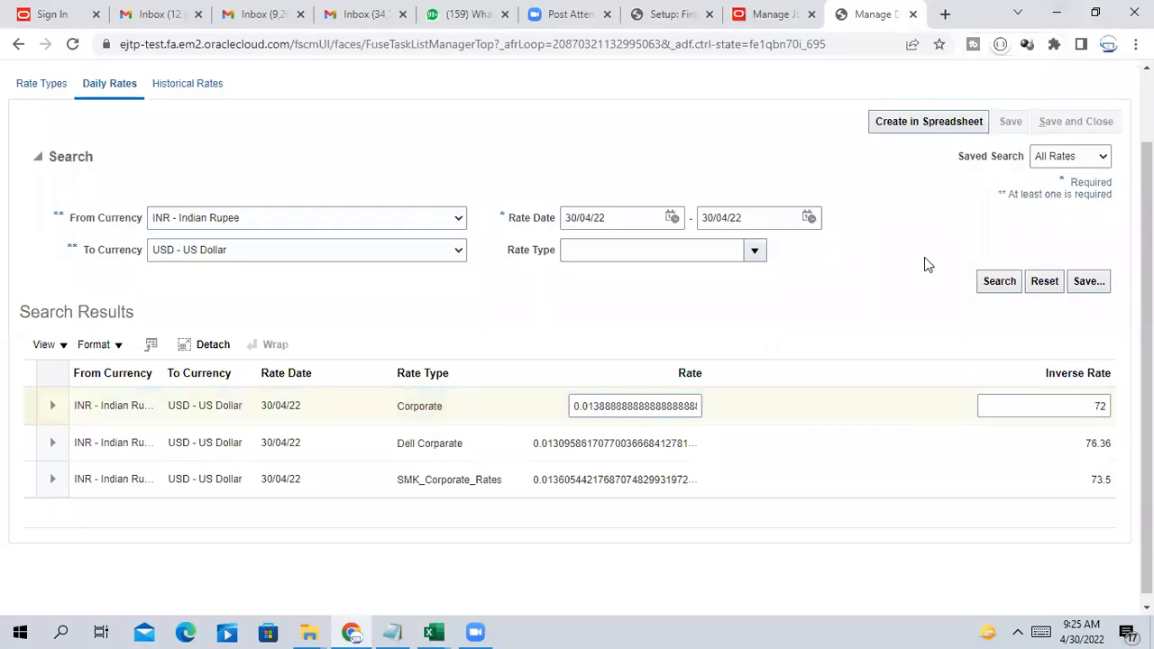
click(1107, 124)
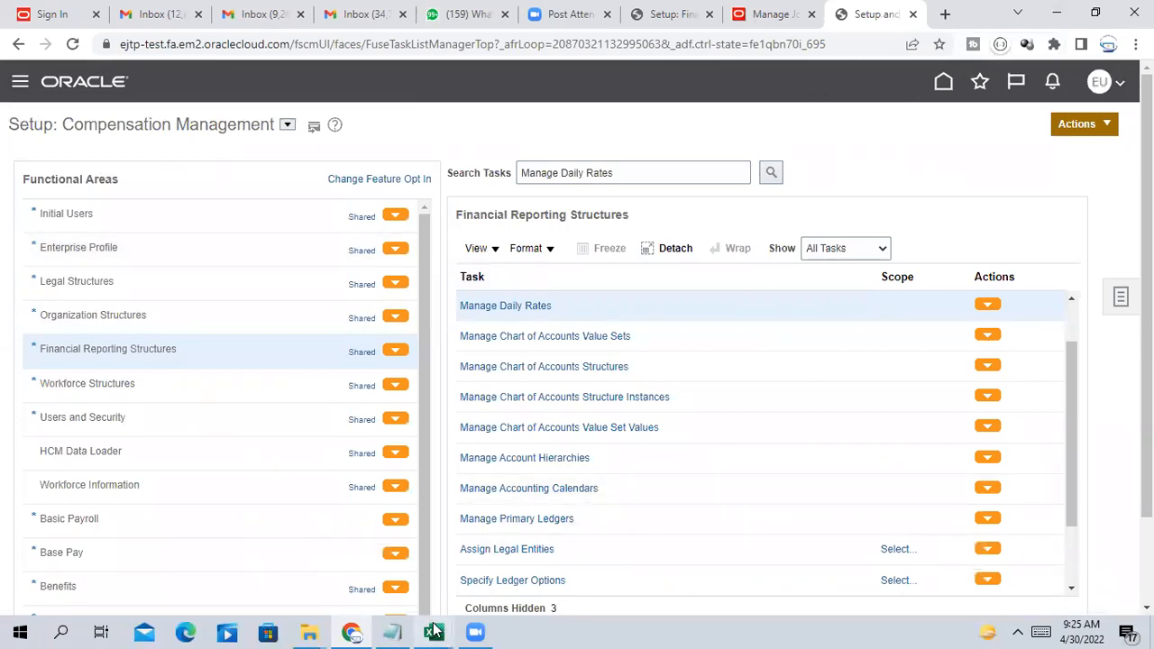
In the training notes workbook, enter Daily Rates, Period Rate and Period Average rate in A105–A107
mouse_move(433, 631)
click(360, 563)
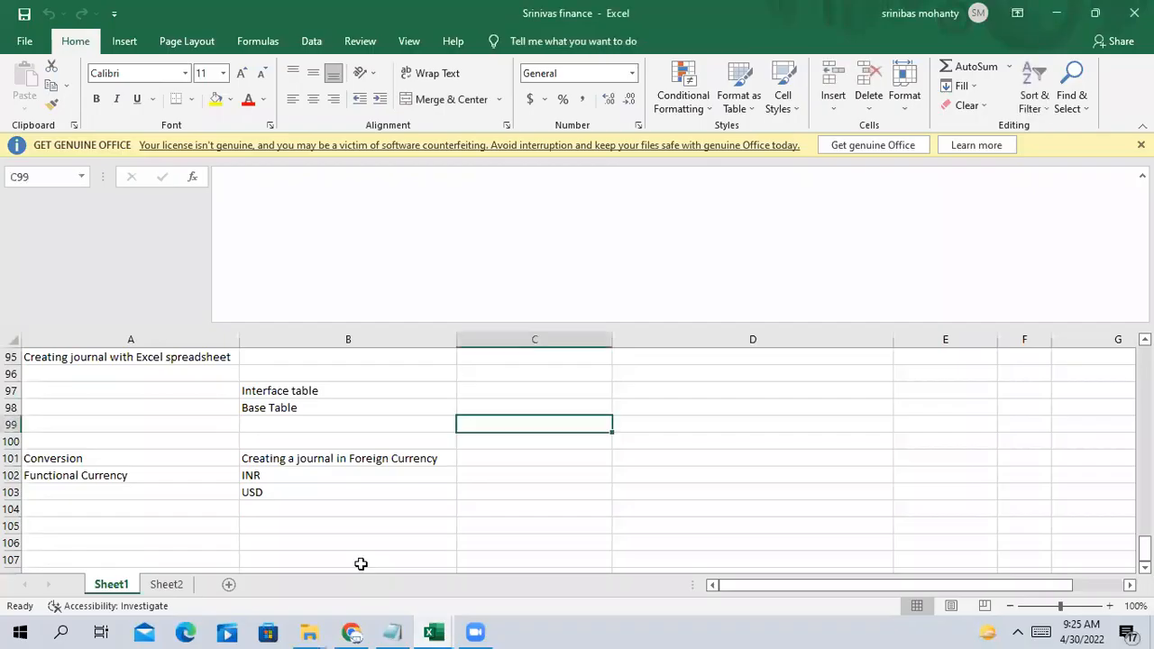
click(186, 523)
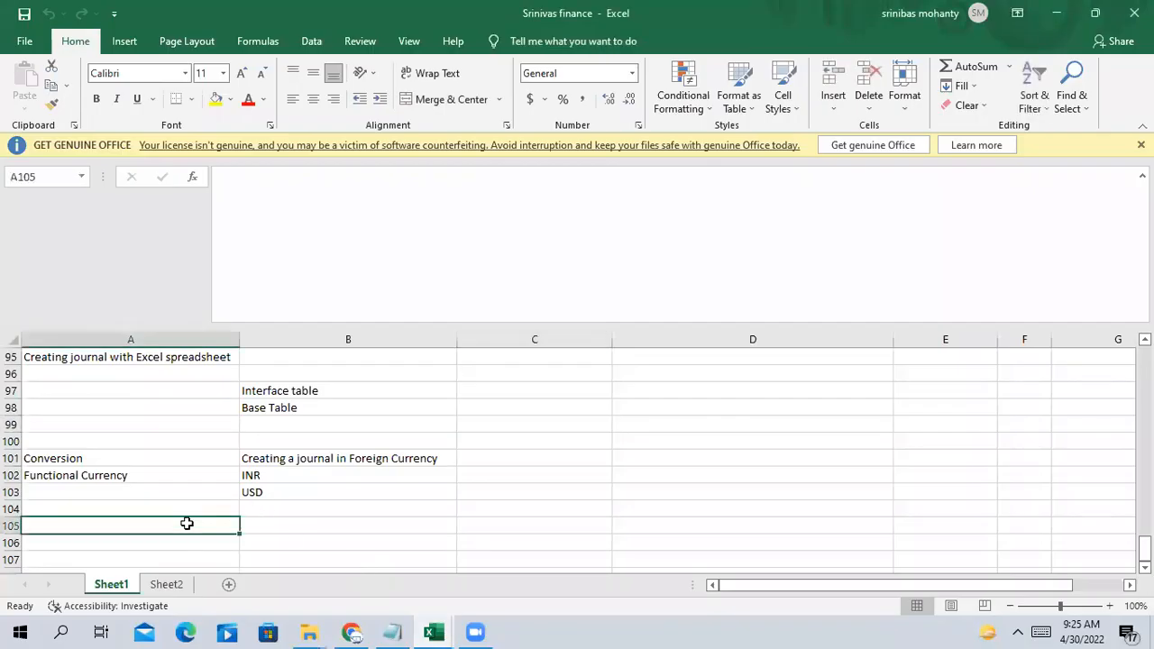
text(Daily Rates)
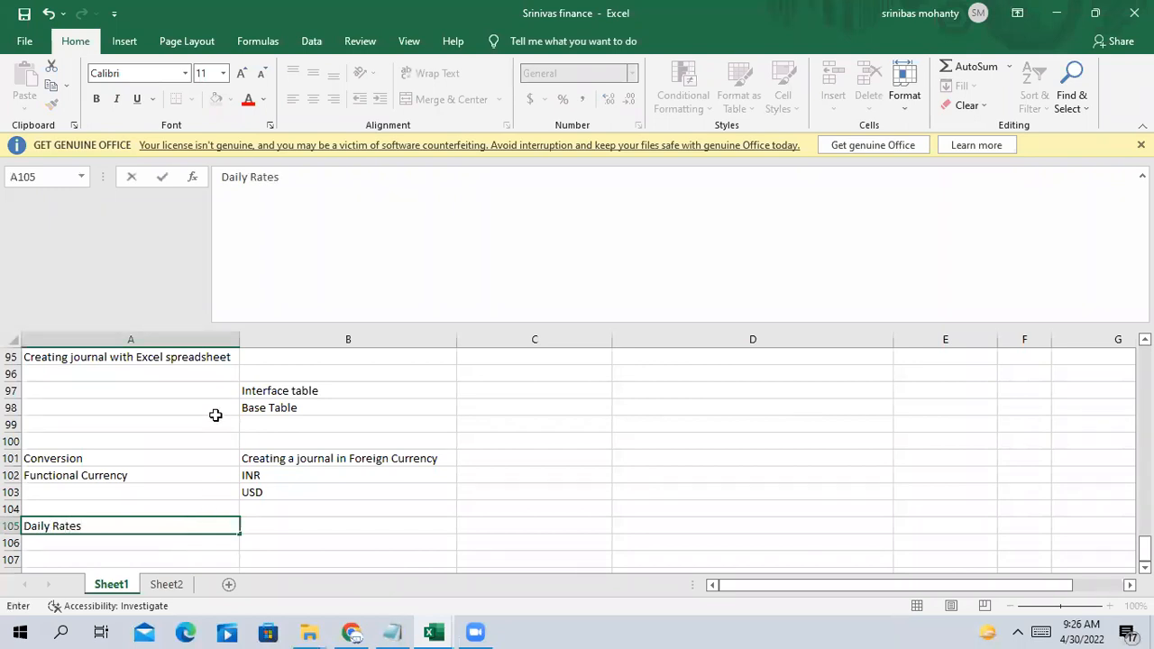
key(Return)
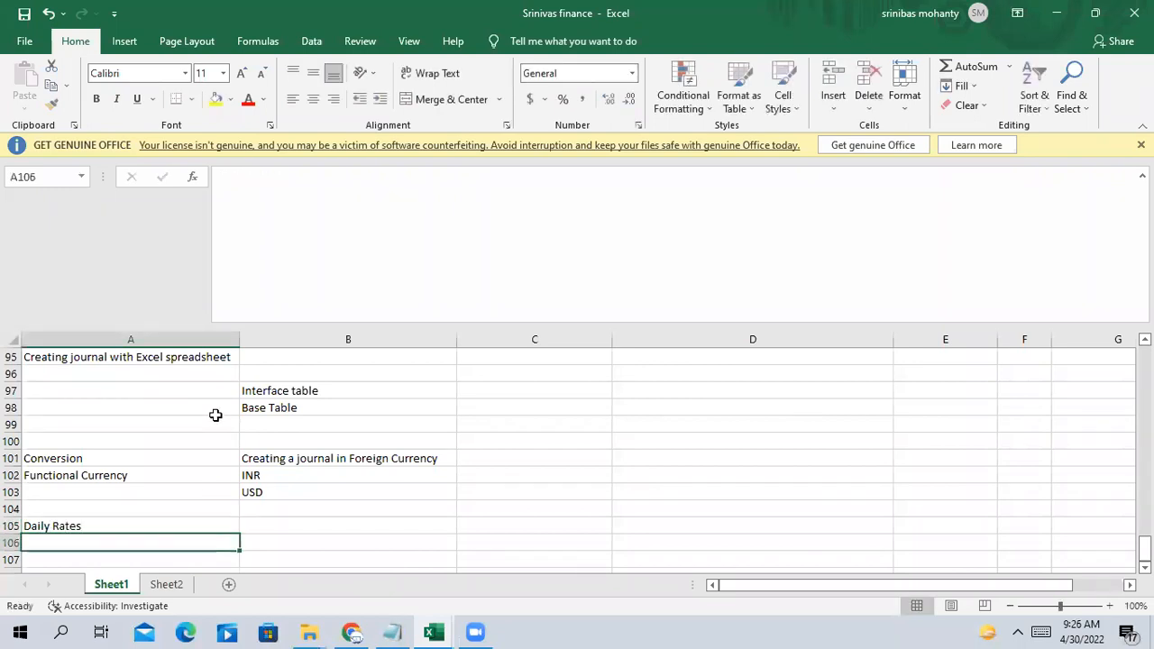
text(Peri)
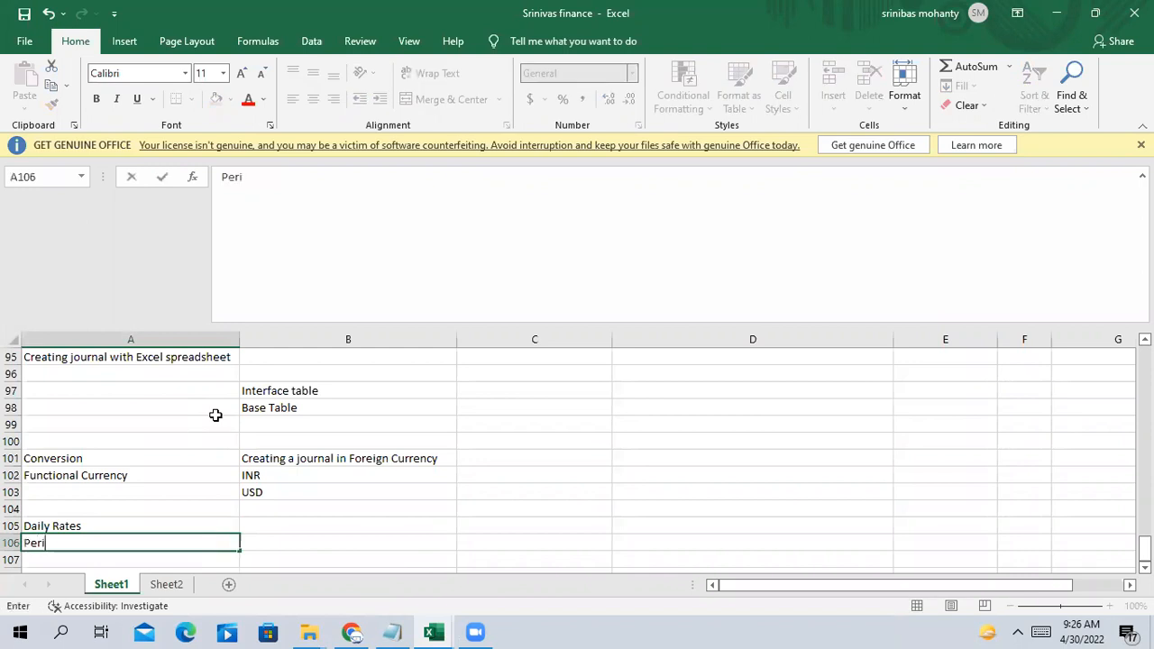
text(od Rate)
key(Tab)
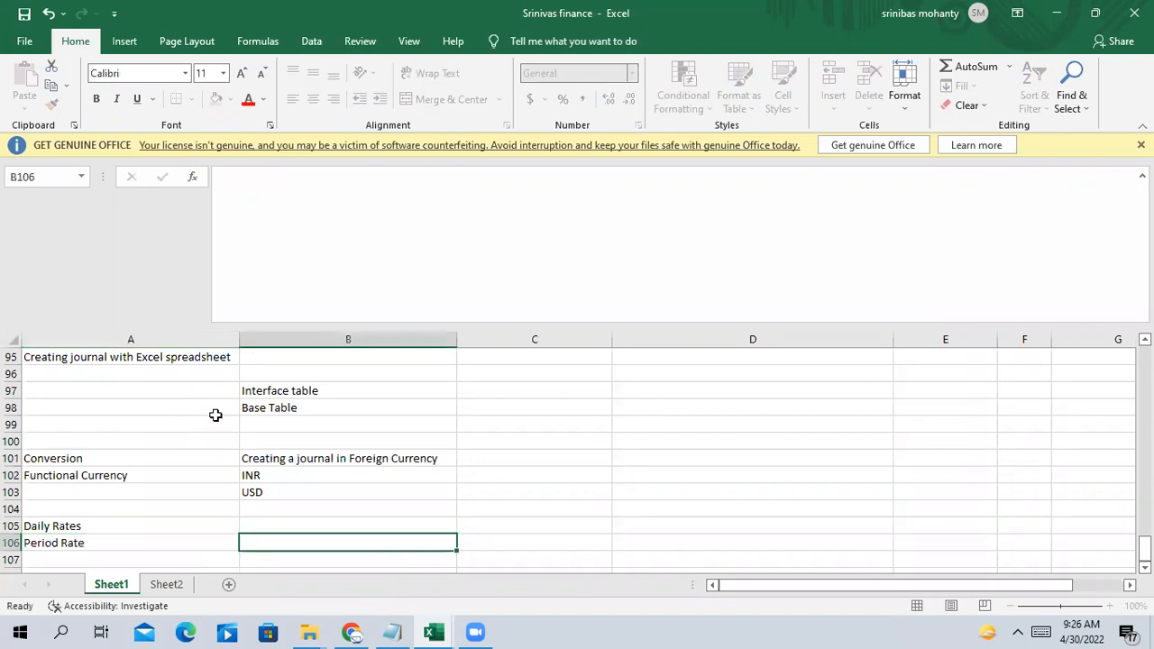
key(Return)
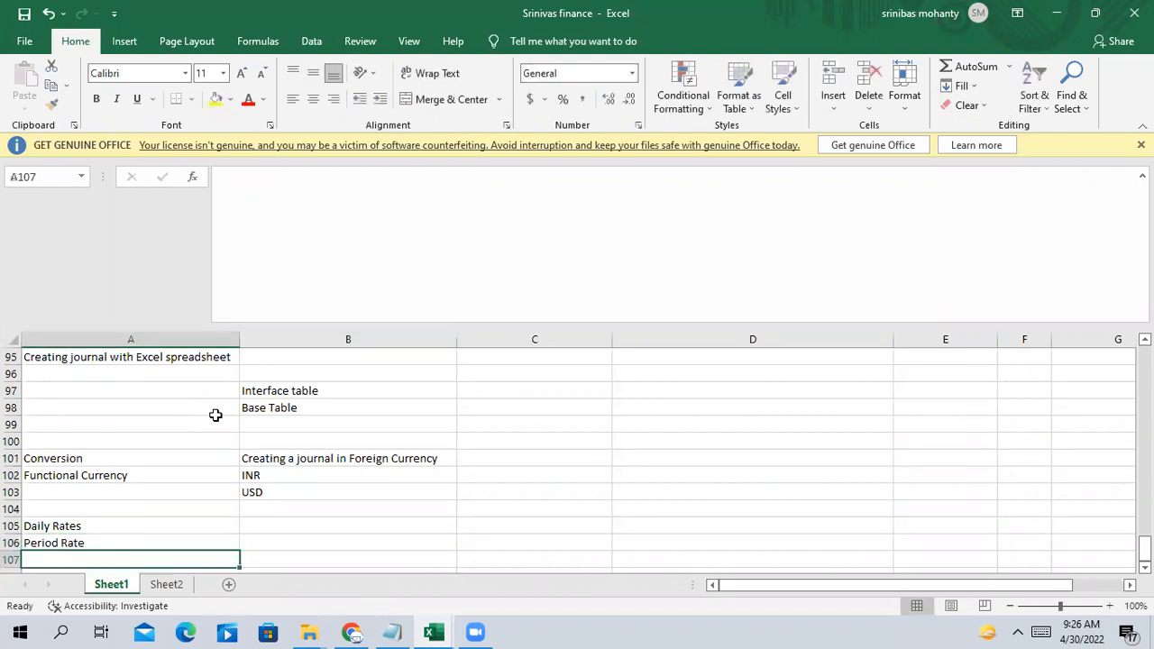
text(Period )
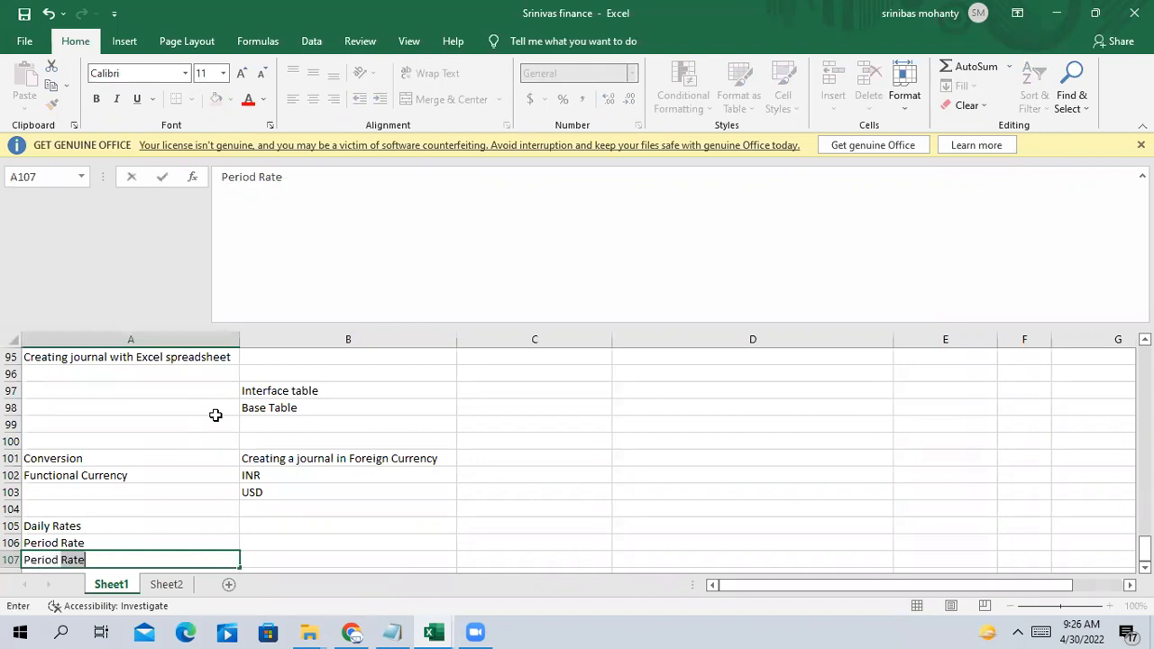
text(Average rate)
key(Tab)
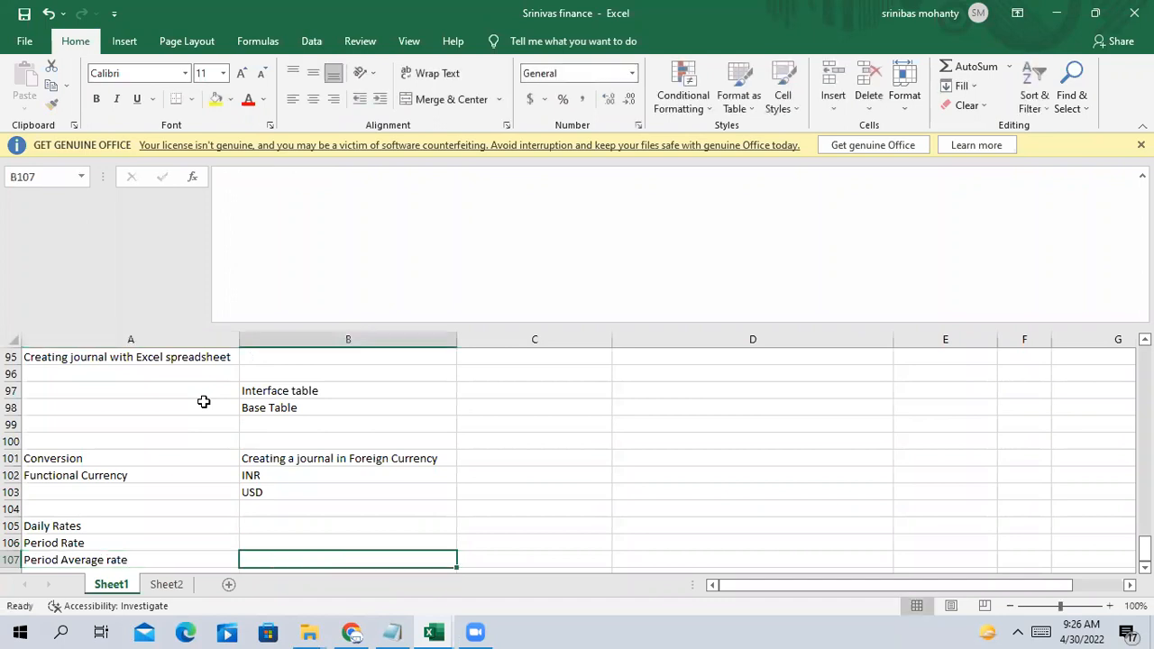
scroll(204, 401, down, 2)
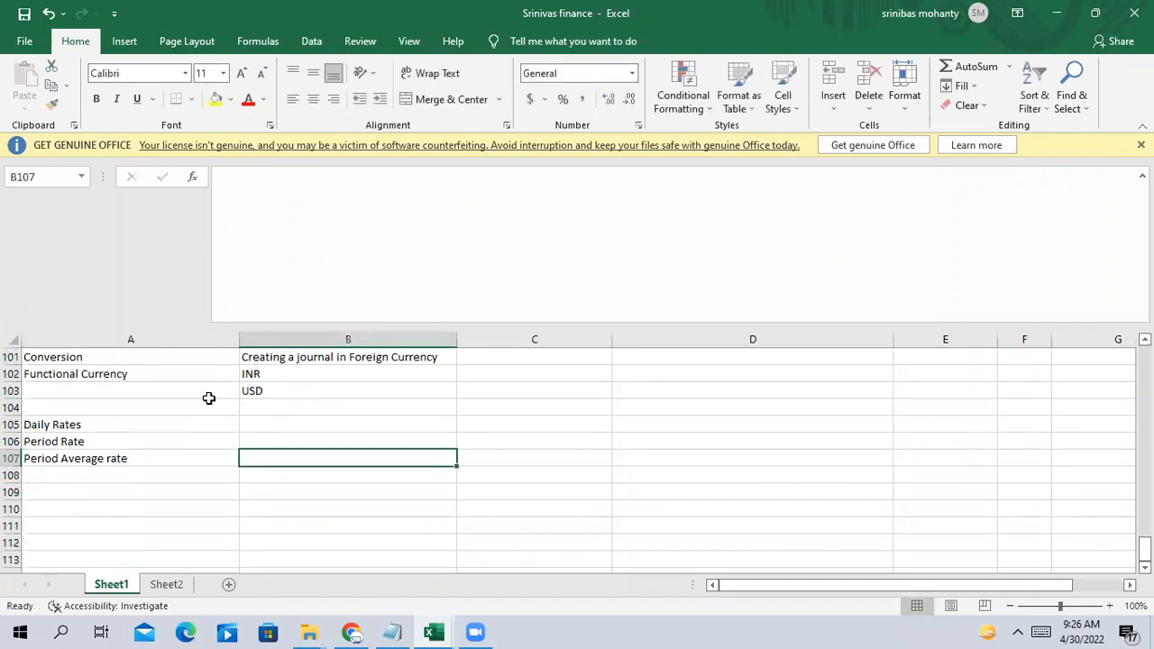
Enter 30TH Apr beside the Period Rate label in cell B106
click(87, 424)
click(74, 443)
click(112, 458)
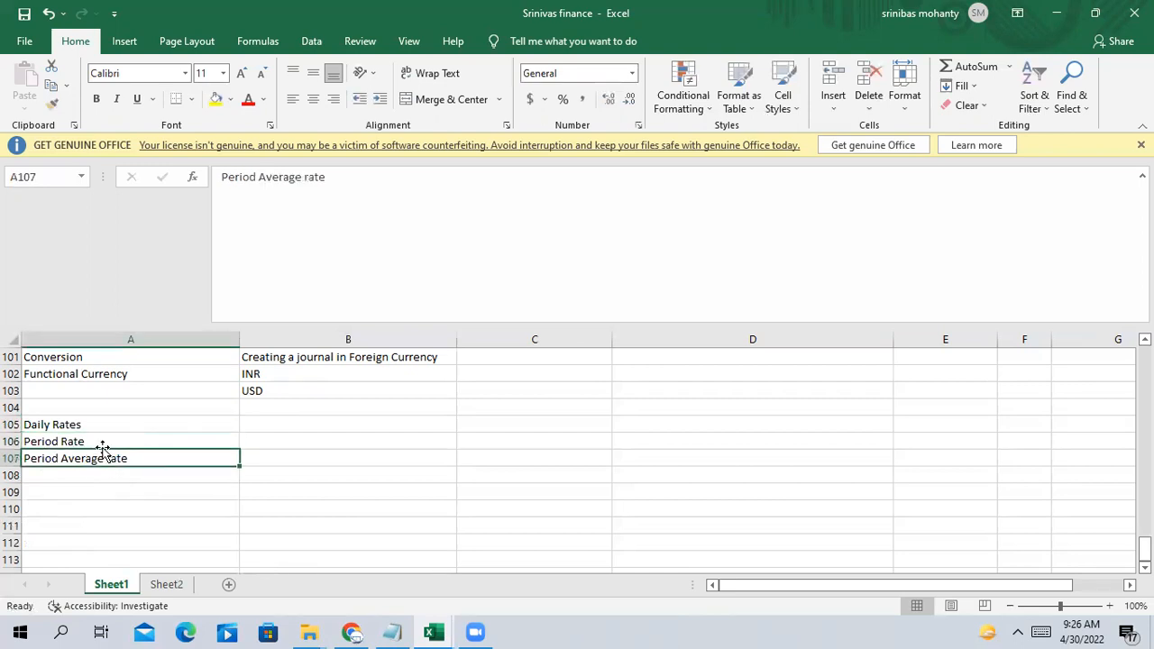
click(93, 426)
click(268, 422)
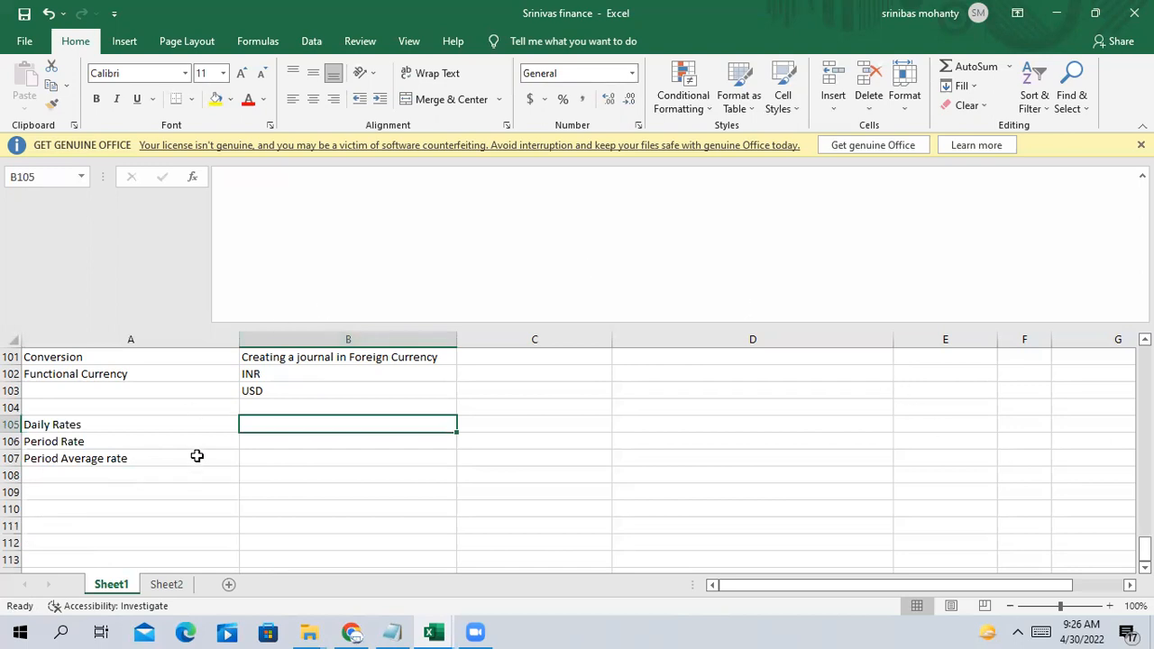
click(262, 440)
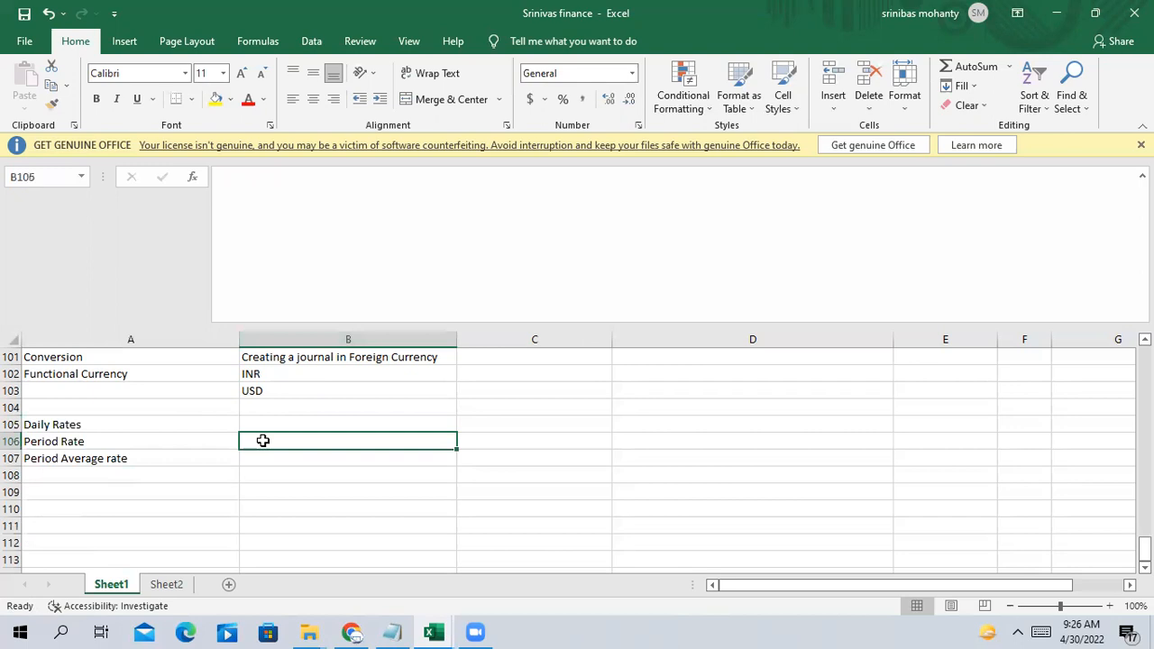
scroll(262, 446, down, 1)
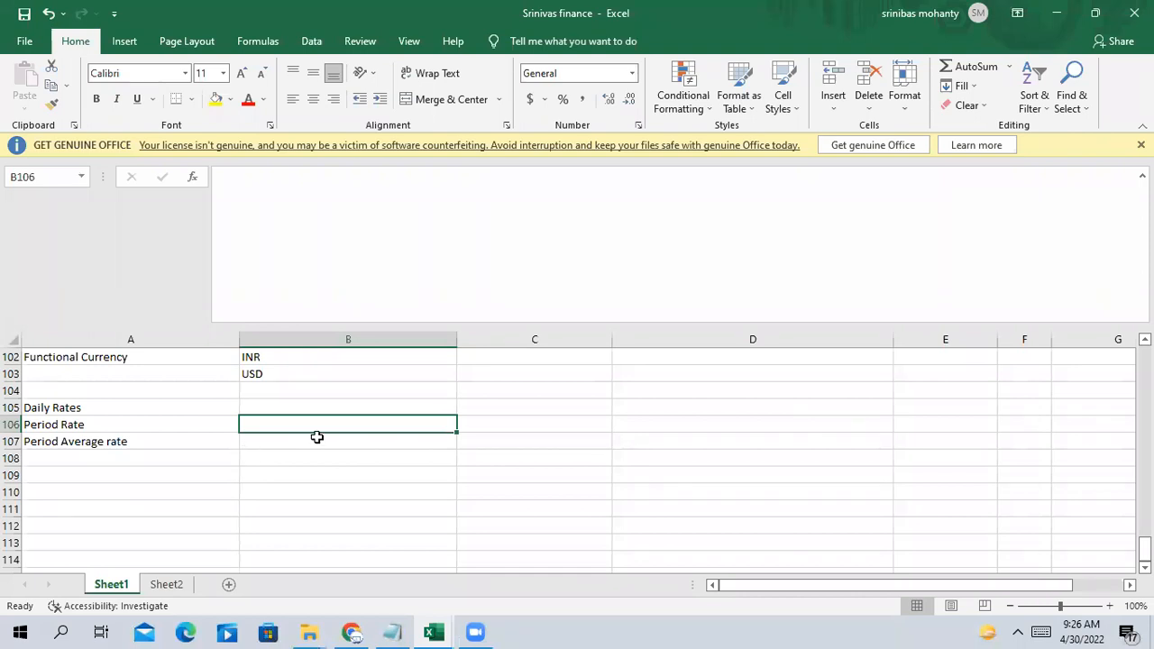
text(3)
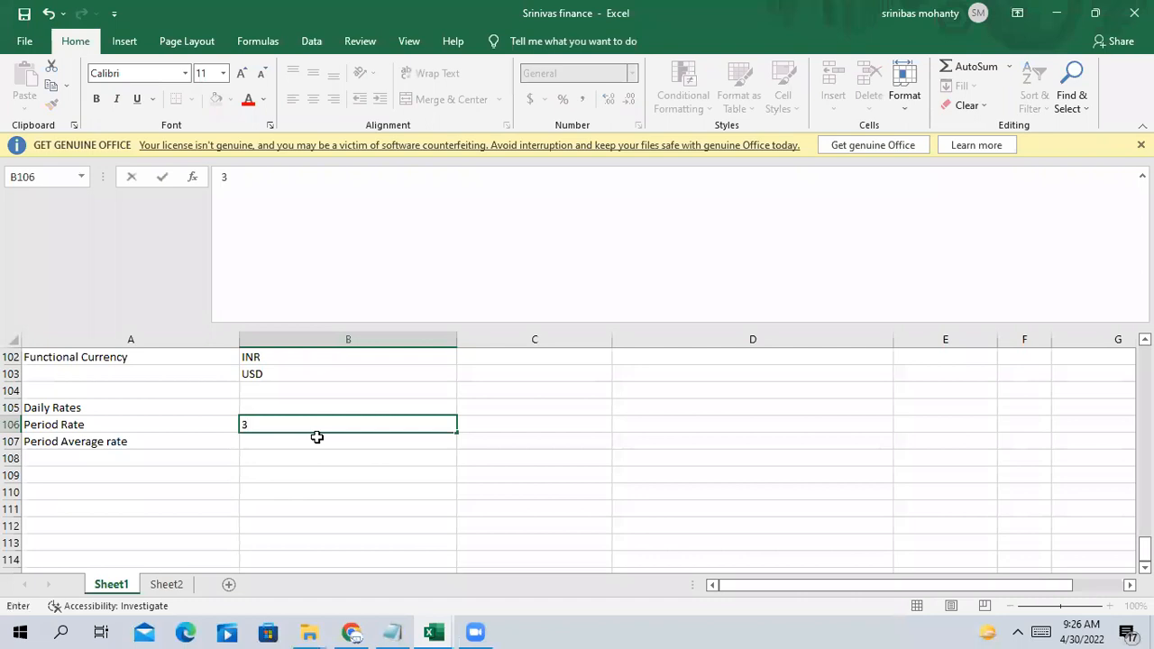
text(30TH Apr)
key(Tab)
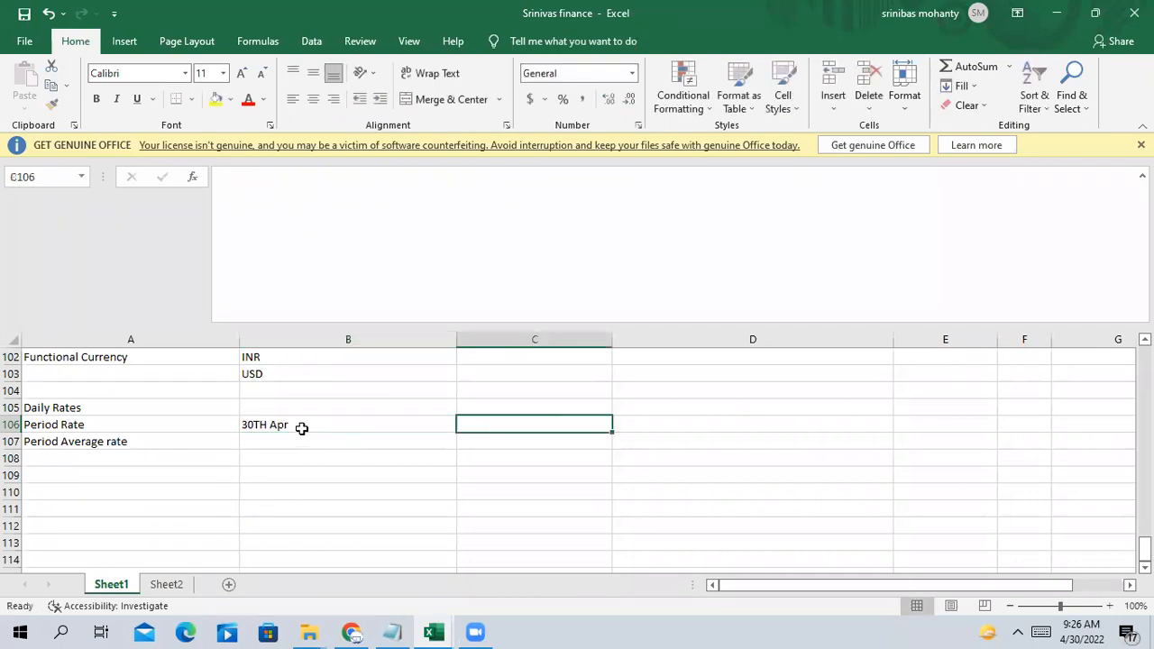
Review the rate labels against the 30TH Apr date, then select A105:B106
click(302, 429)
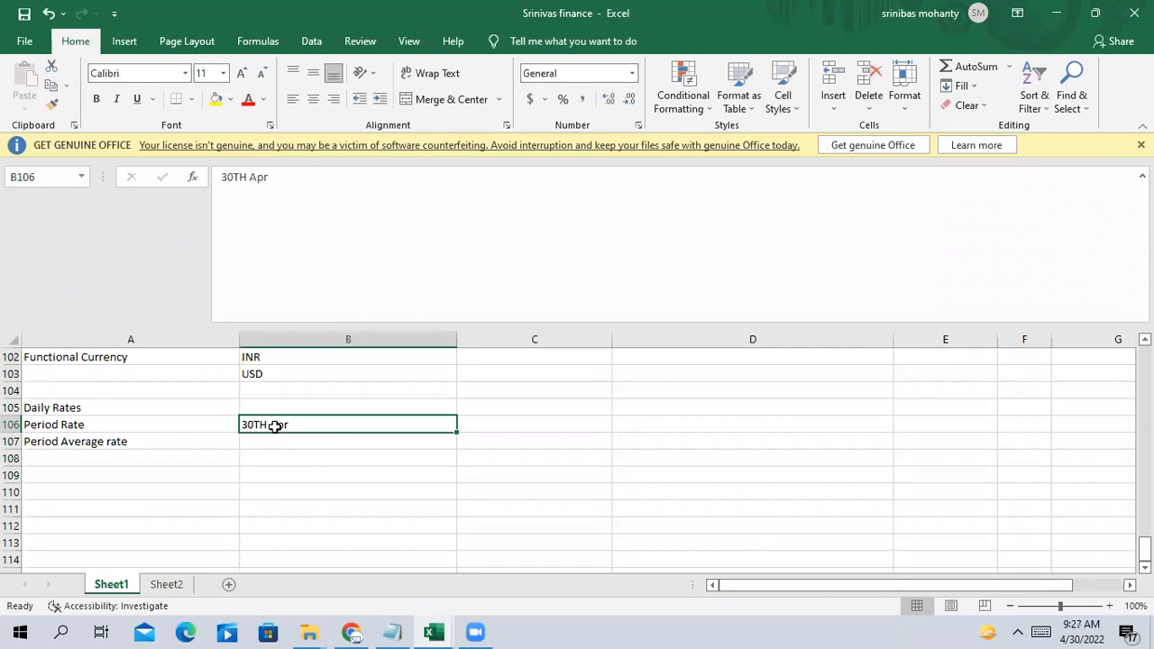
click(100, 425)
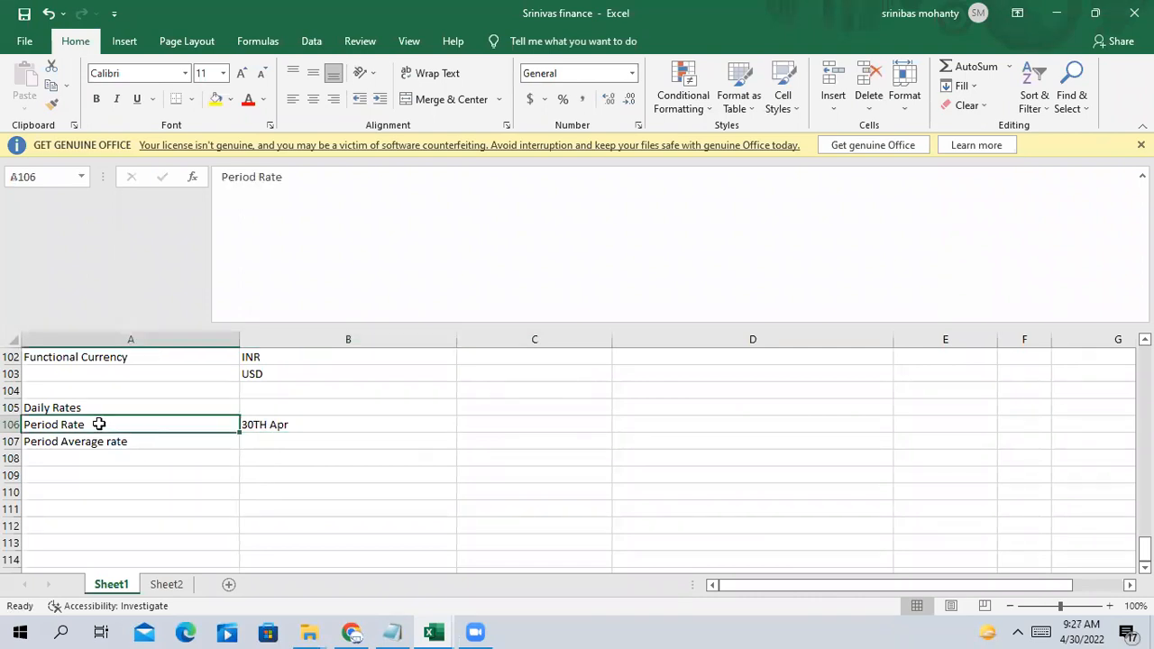
click(334, 425)
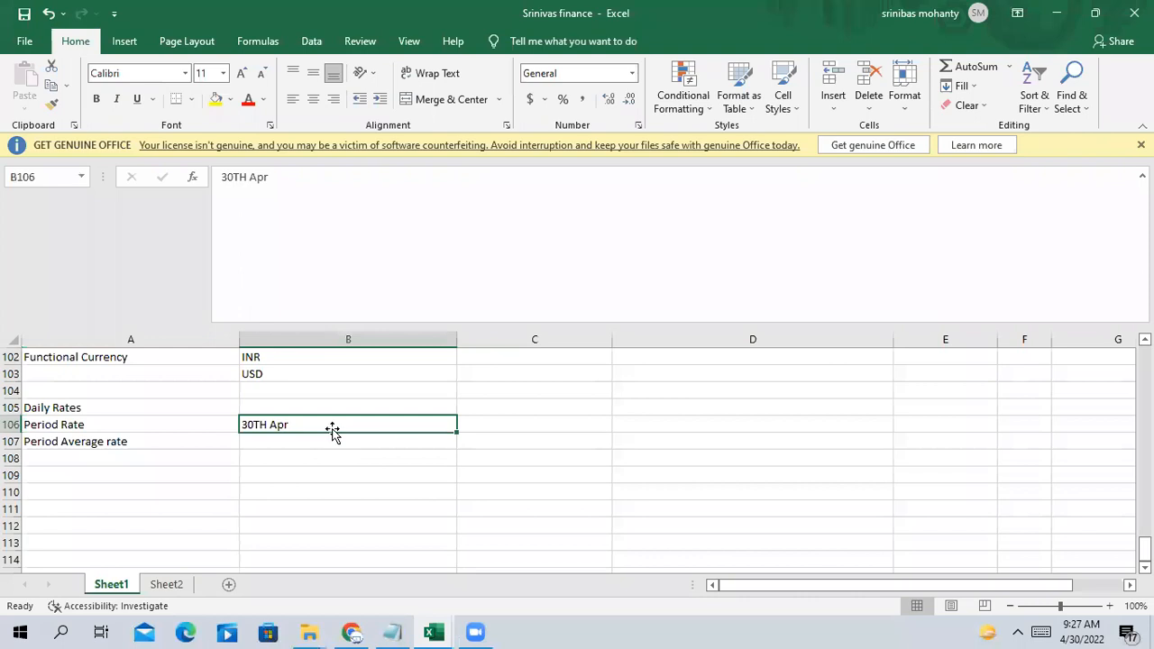
click(294, 404)
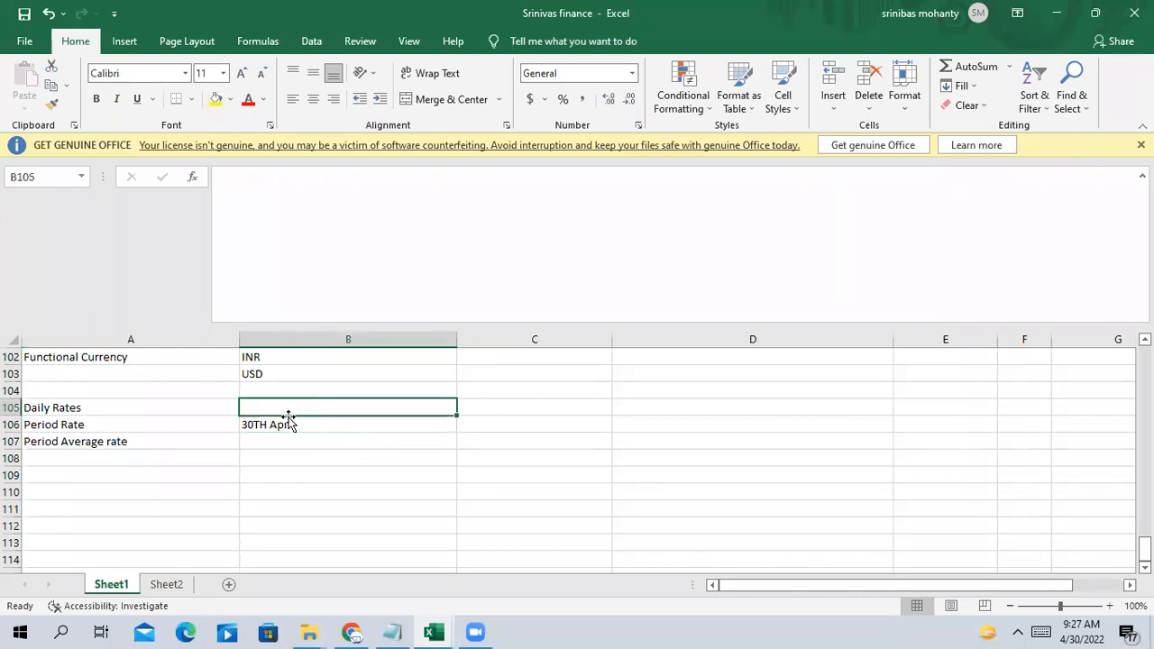
click(281, 426)
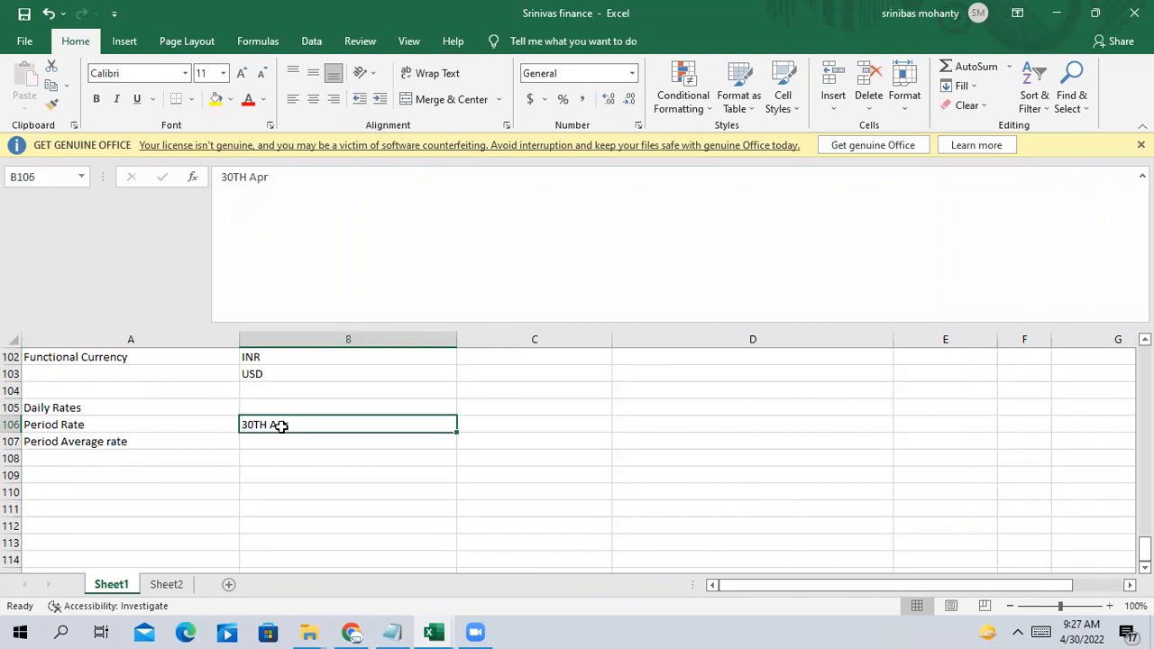
click(274, 445)
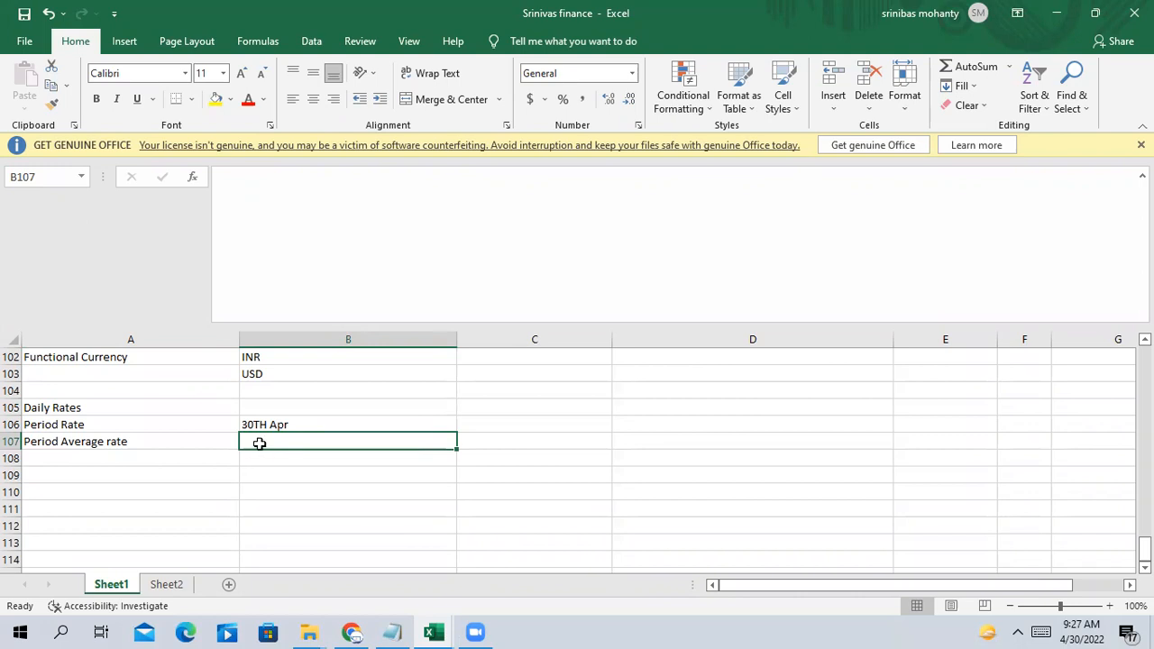
click(135, 441)
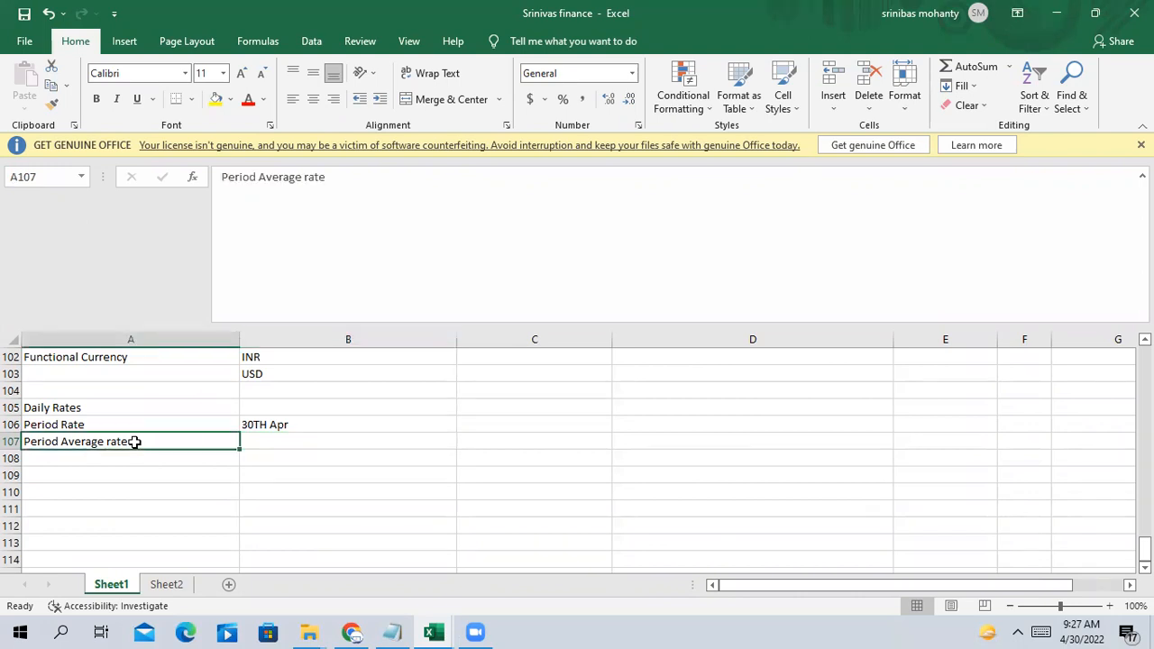
click(278, 410)
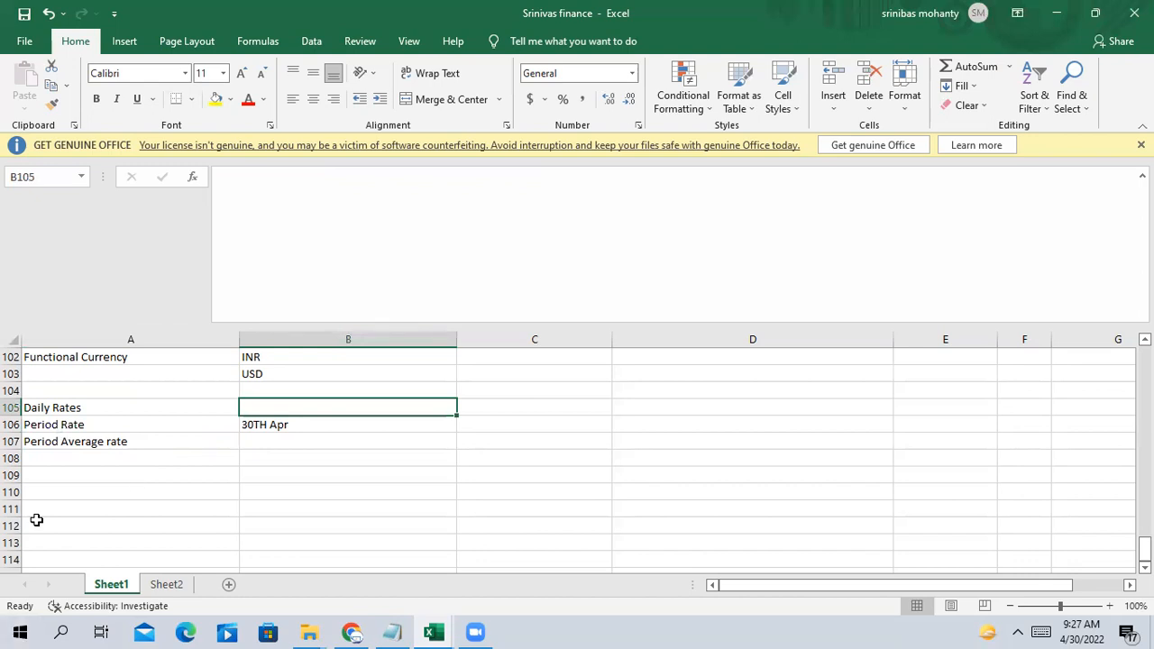
drag(111, 410, 312, 433)
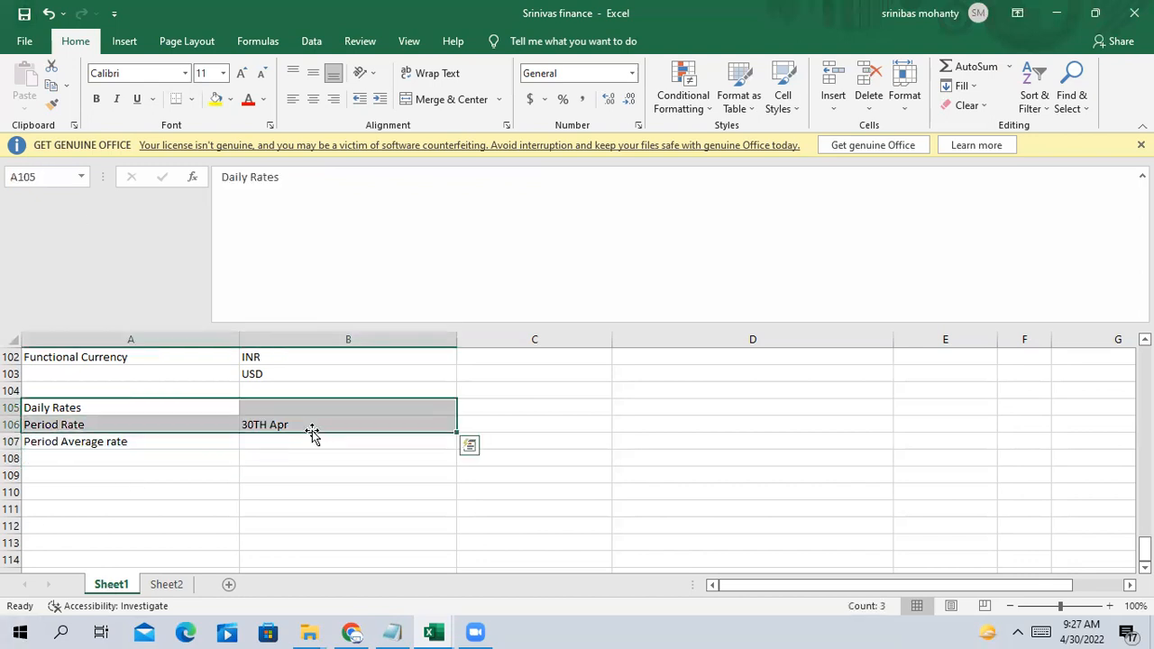
click(352, 633)
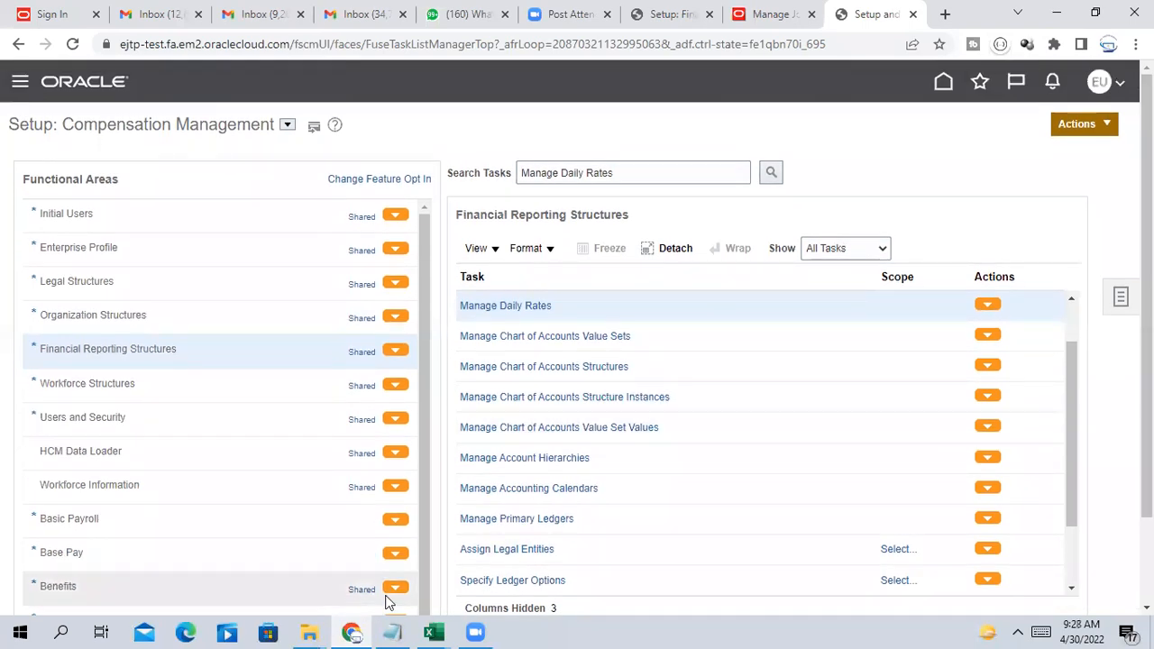
click(432, 632)
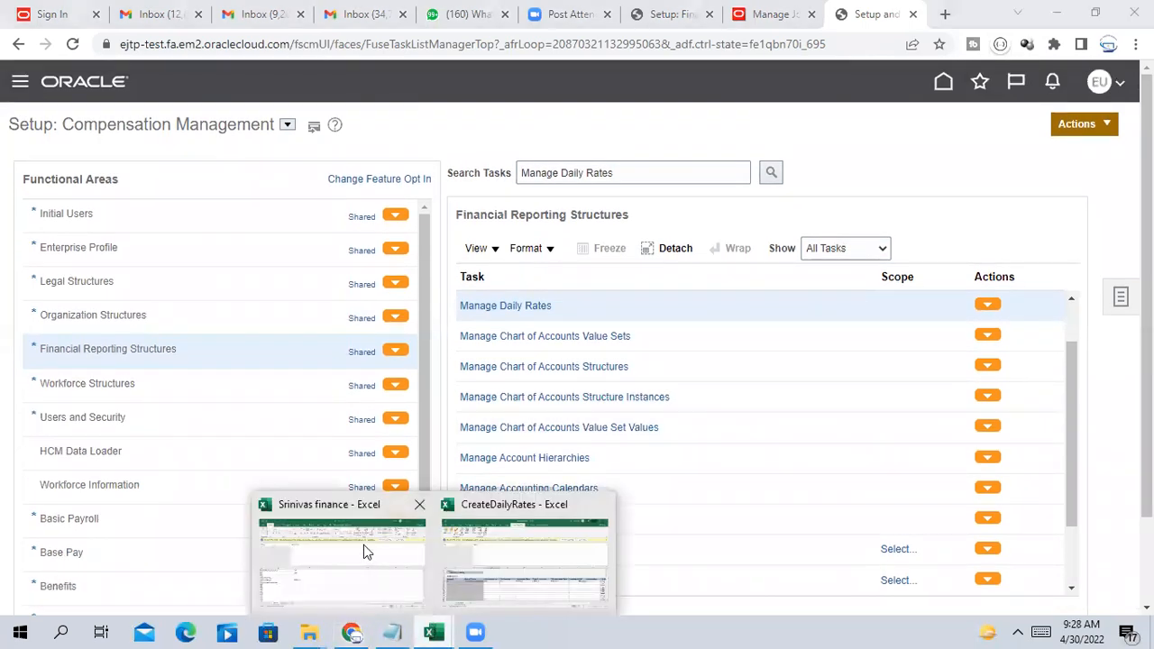
click(365, 550)
click(75, 486)
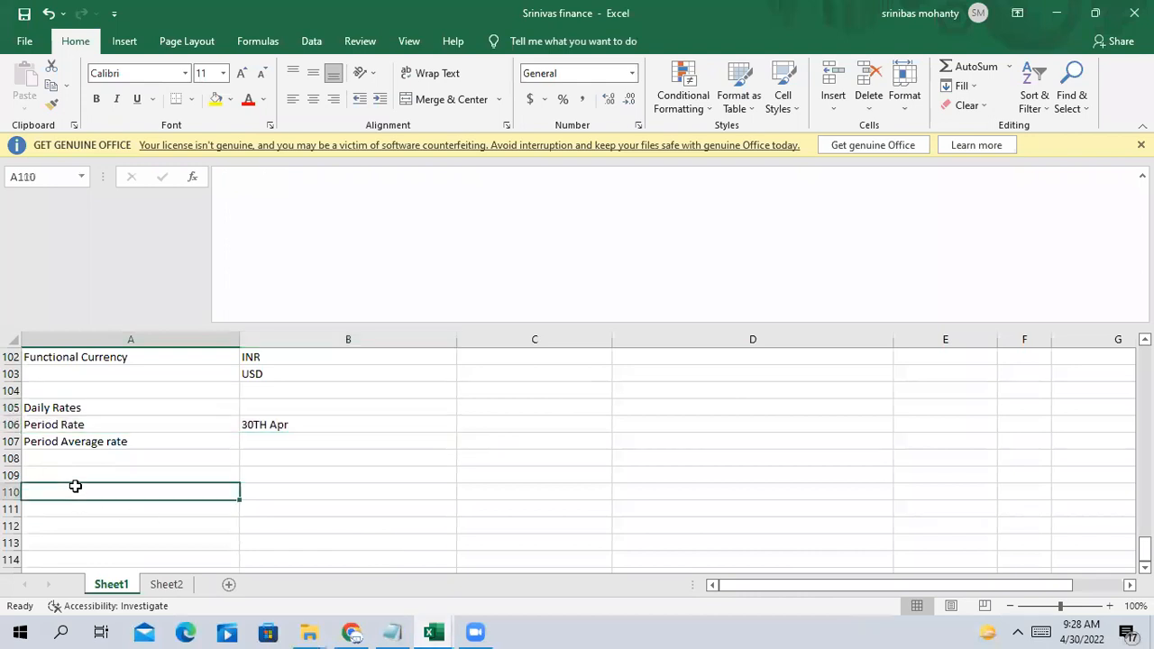
Enter Reporting Currency ledger in A110 and Primary Ledger in A109
text(Re)
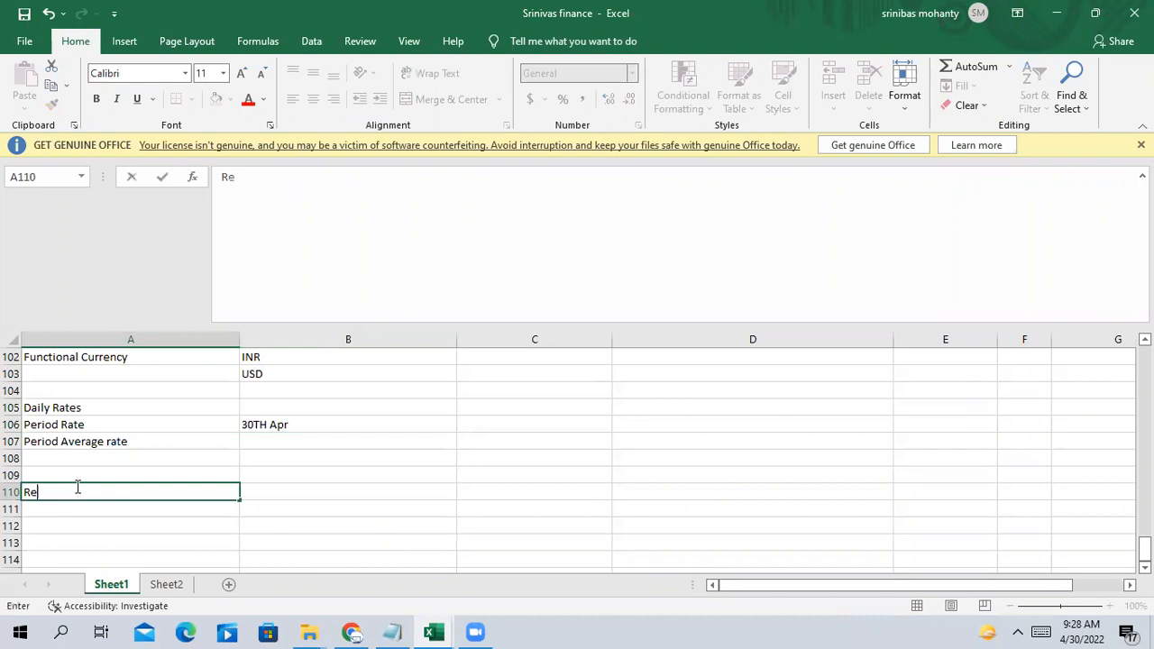
text(porting Currency ledger)
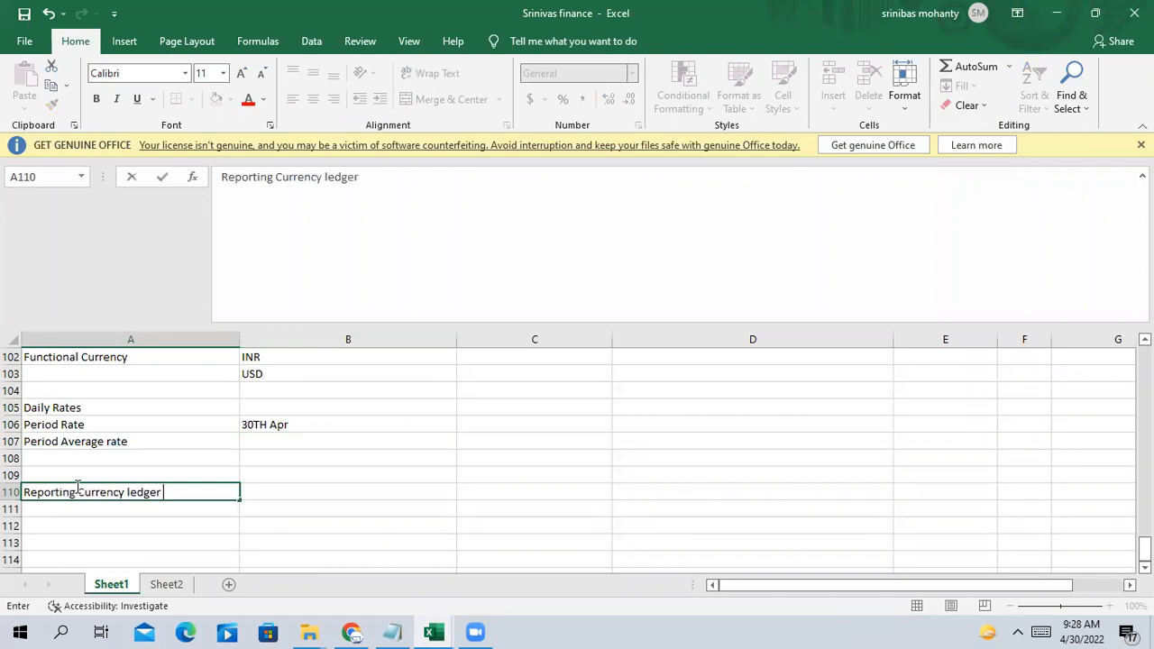
click(79, 487)
click(544, 521)
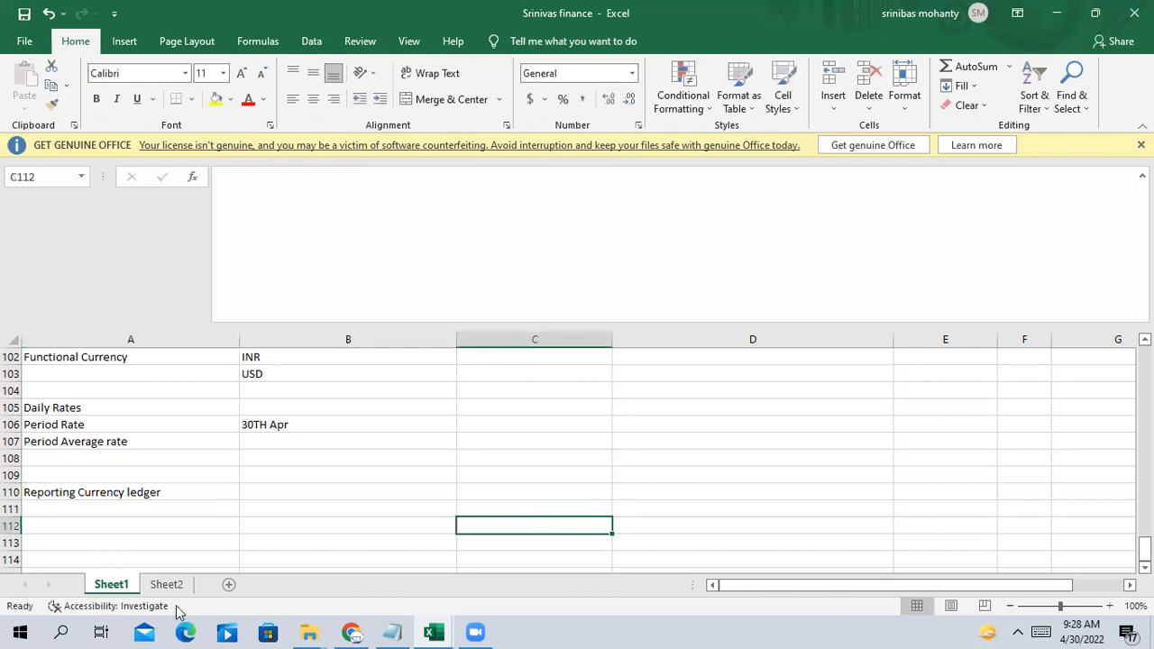
click(69, 477)
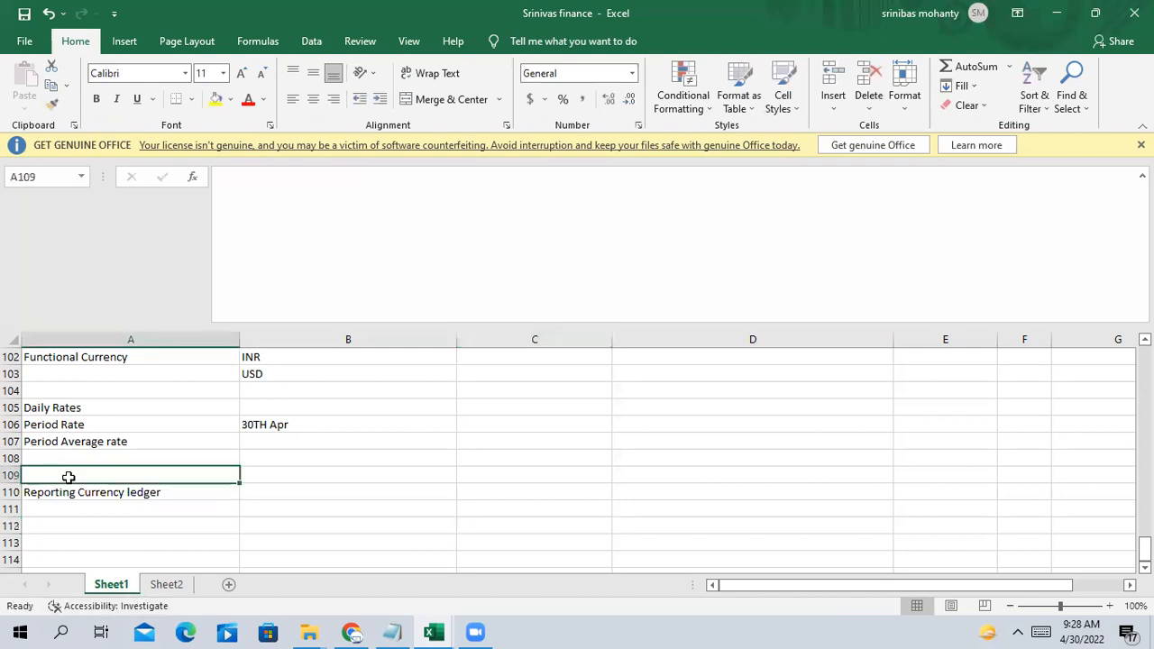
text(Primary)
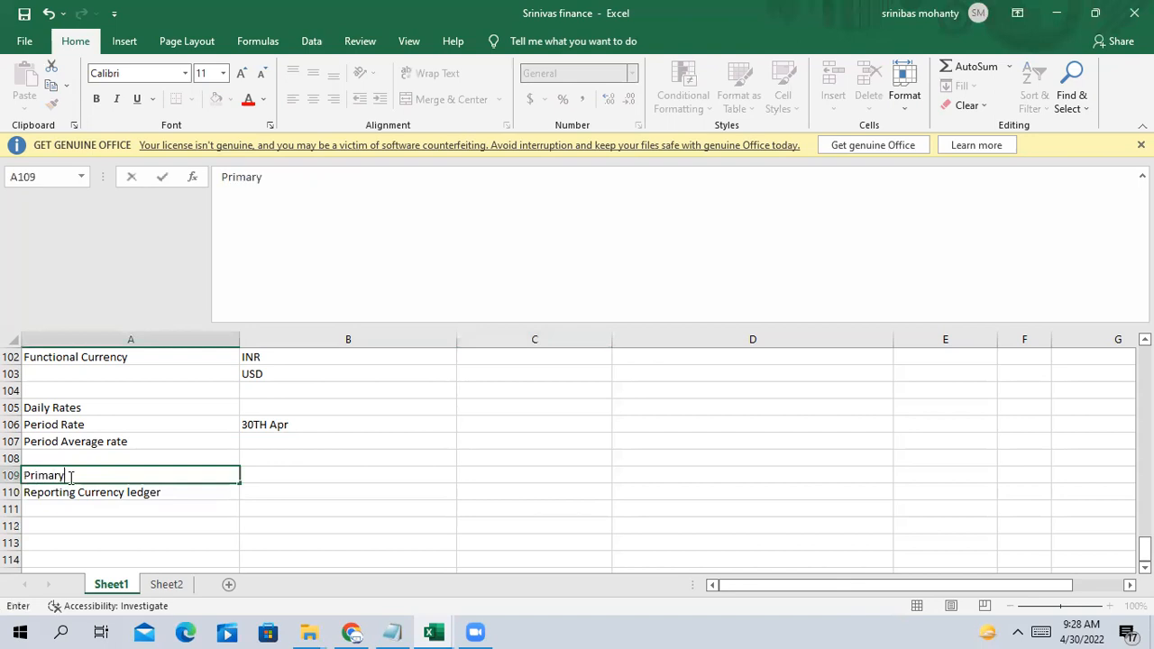
text( Ledx)
key(BackSpace)
text(ger)
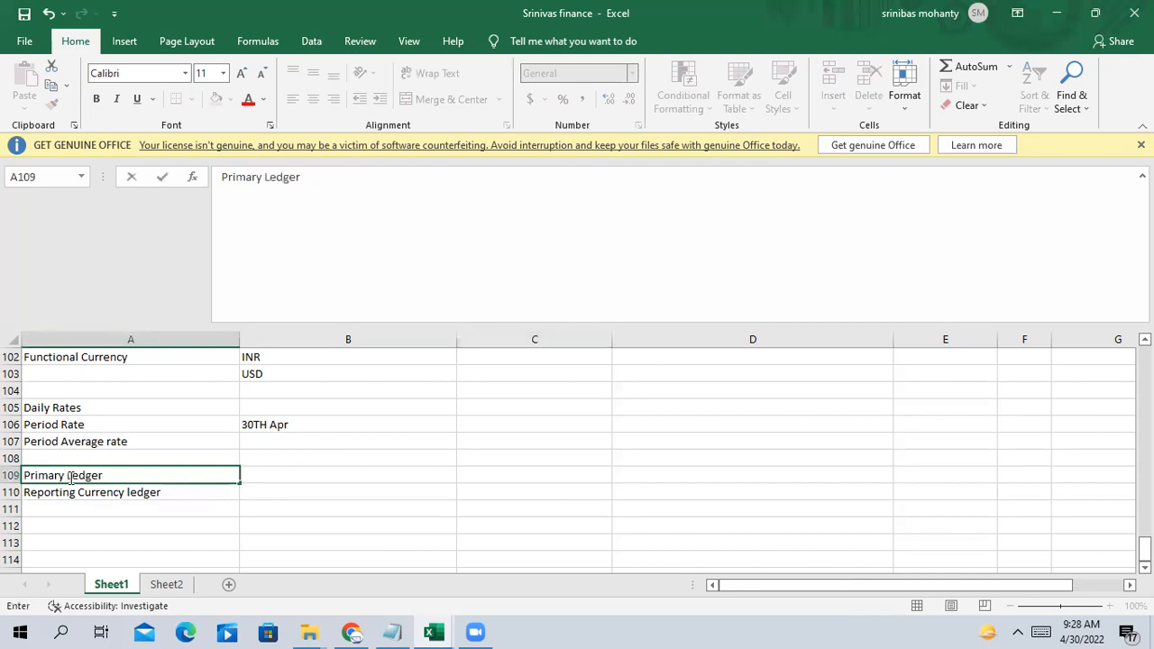
click(94, 526)
Add Secondary Ledger in A111, then move to the cells beside the ledger labels
click(79, 492)
click(78, 508)
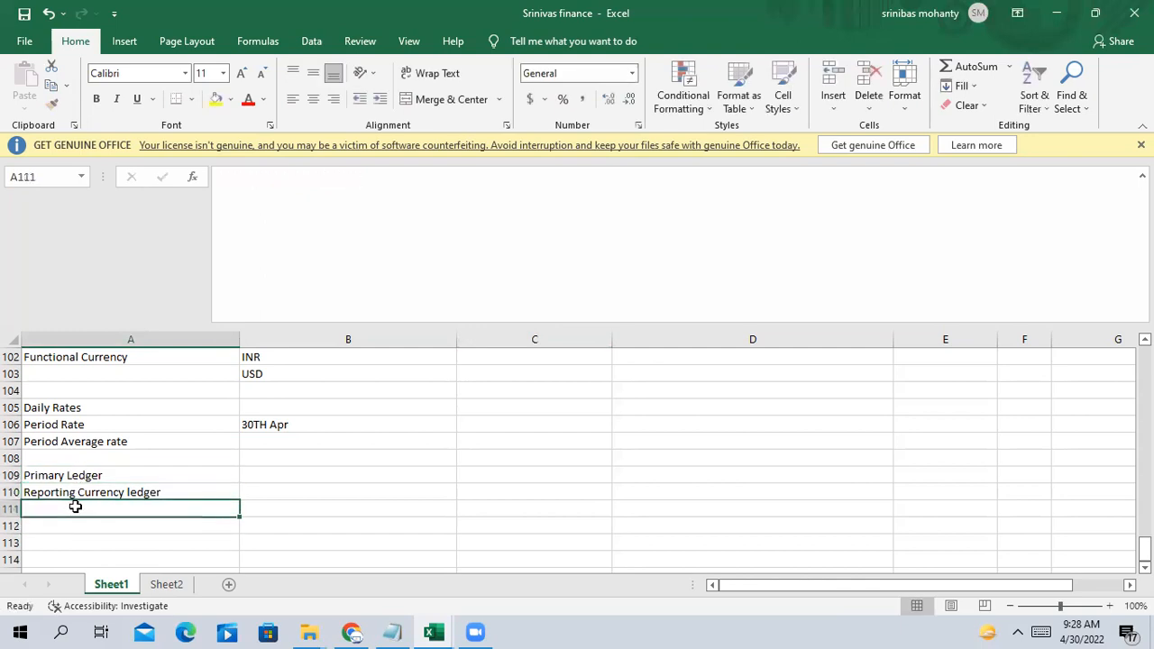
text(Seco)
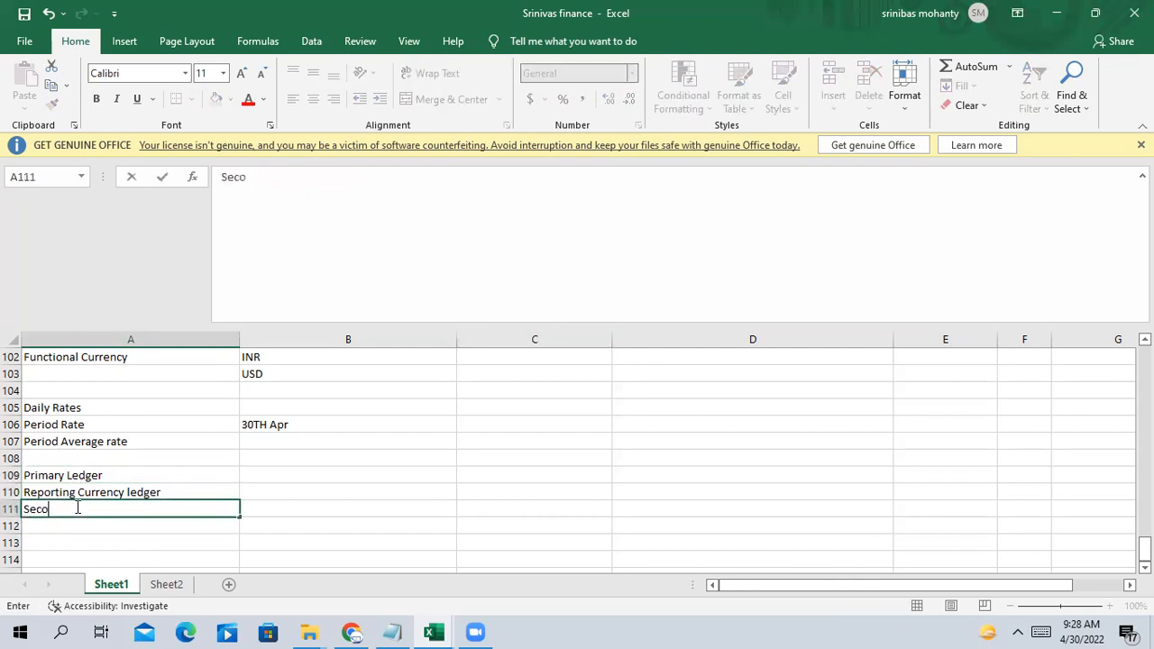
text(ndary Ledger)
click(87, 491)
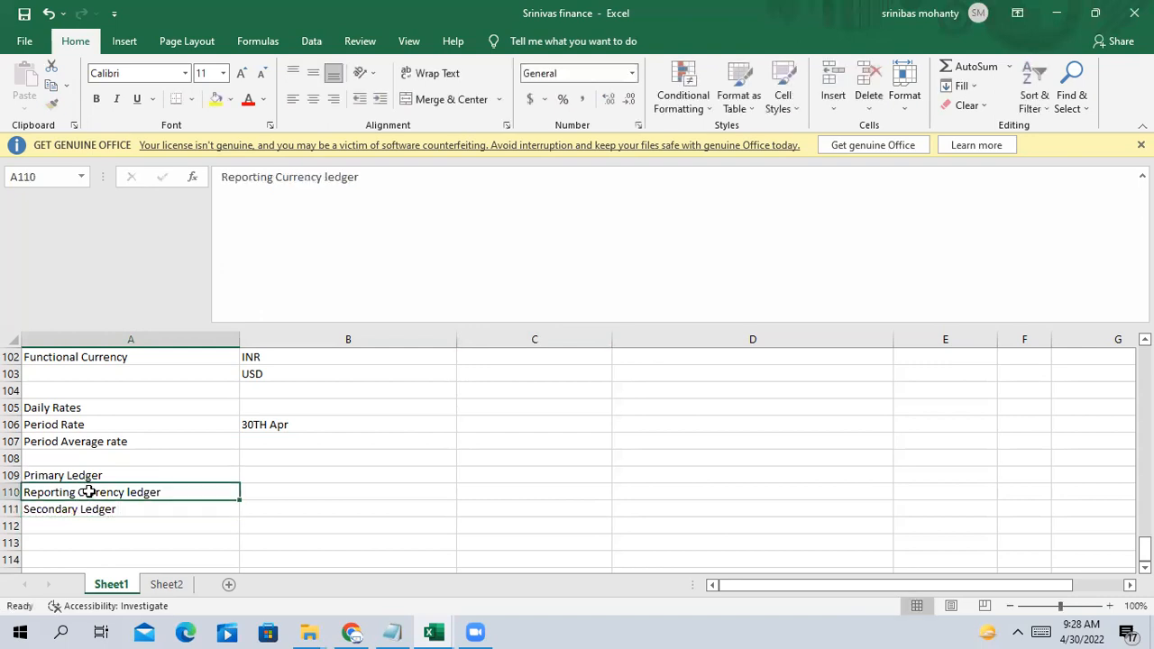
click(87, 510)
click(95, 475)
click(94, 509)
click(94, 475)
click(300, 470)
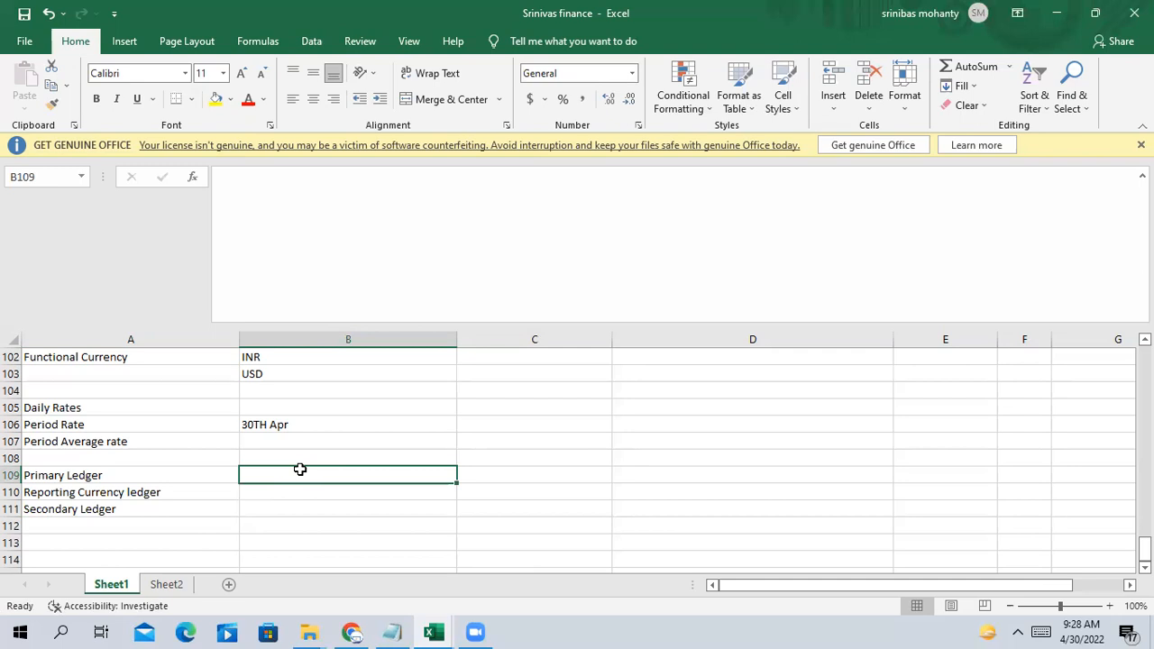
key(Down)
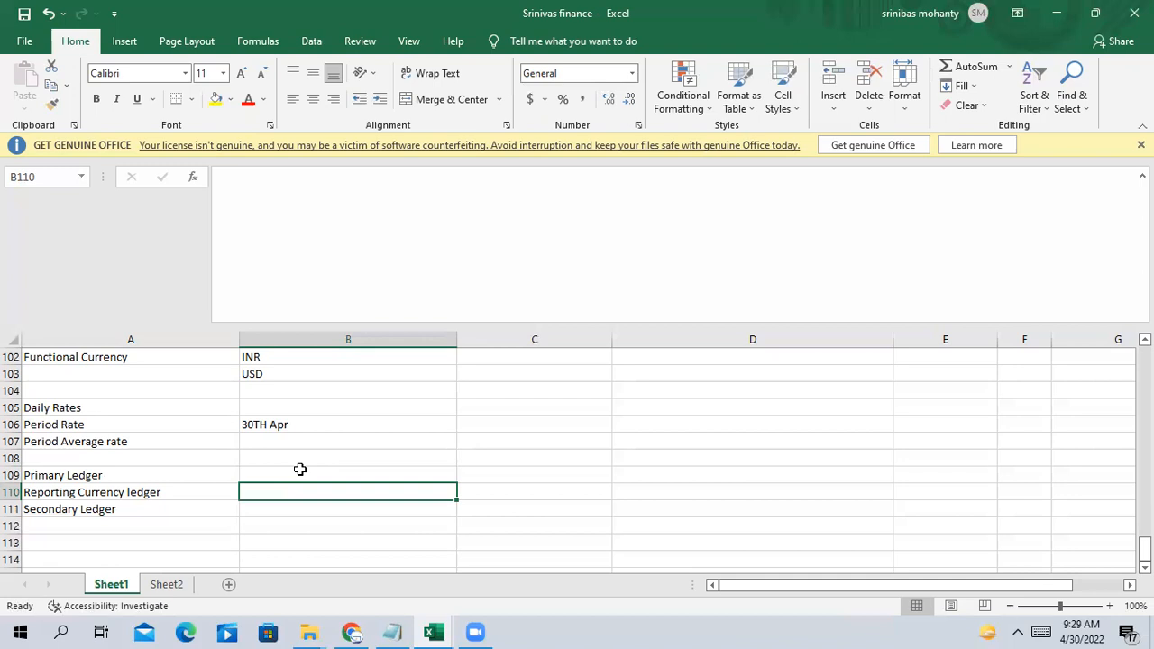
click(72, 492)
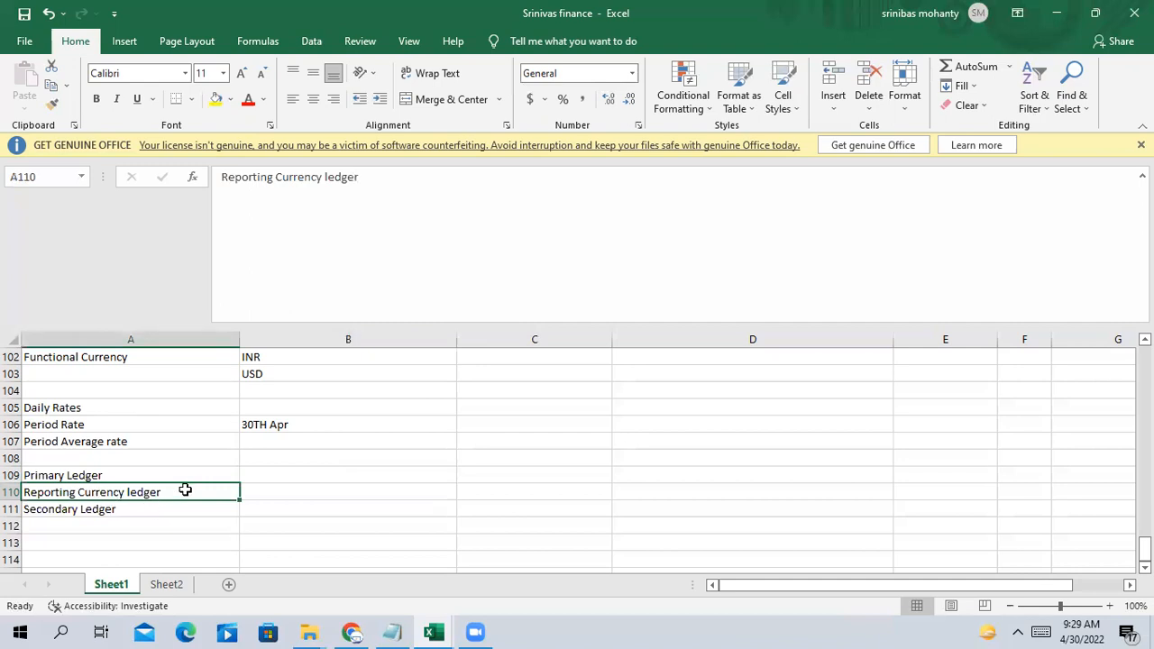
click(288, 494)
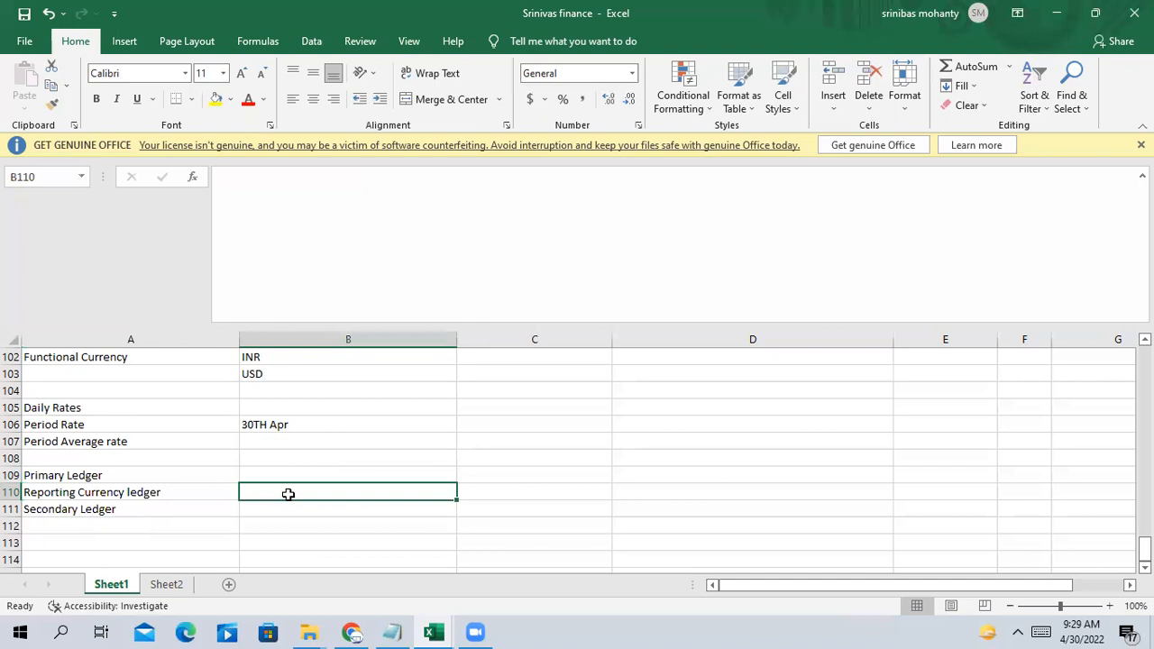
click(154, 498)
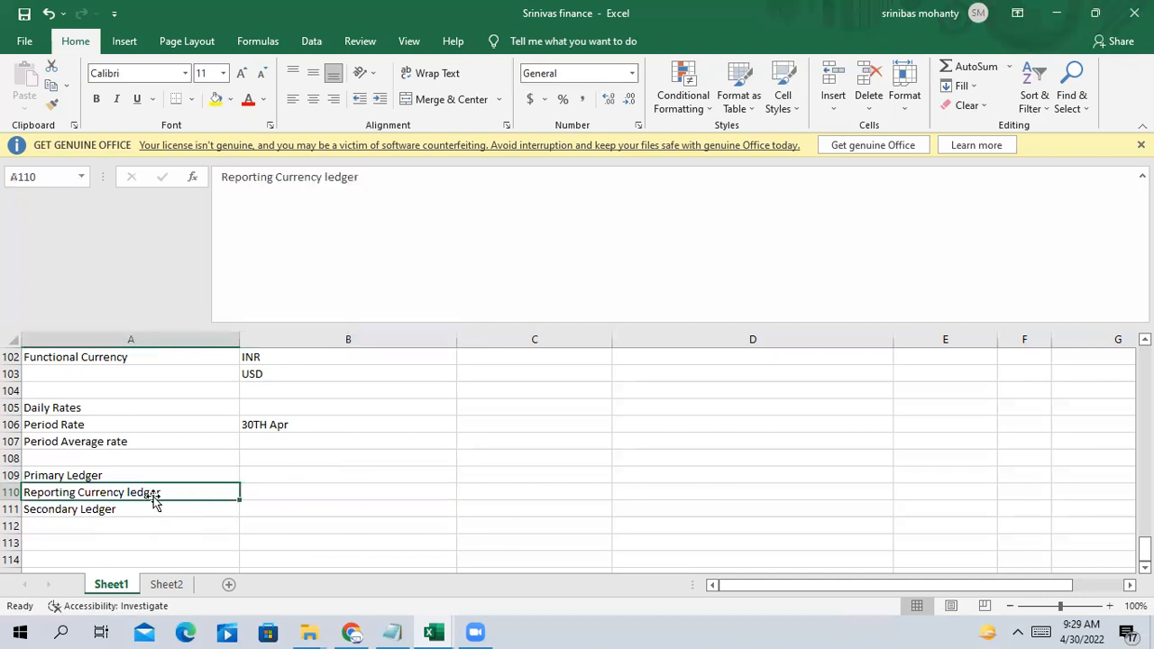
click(135, 476)
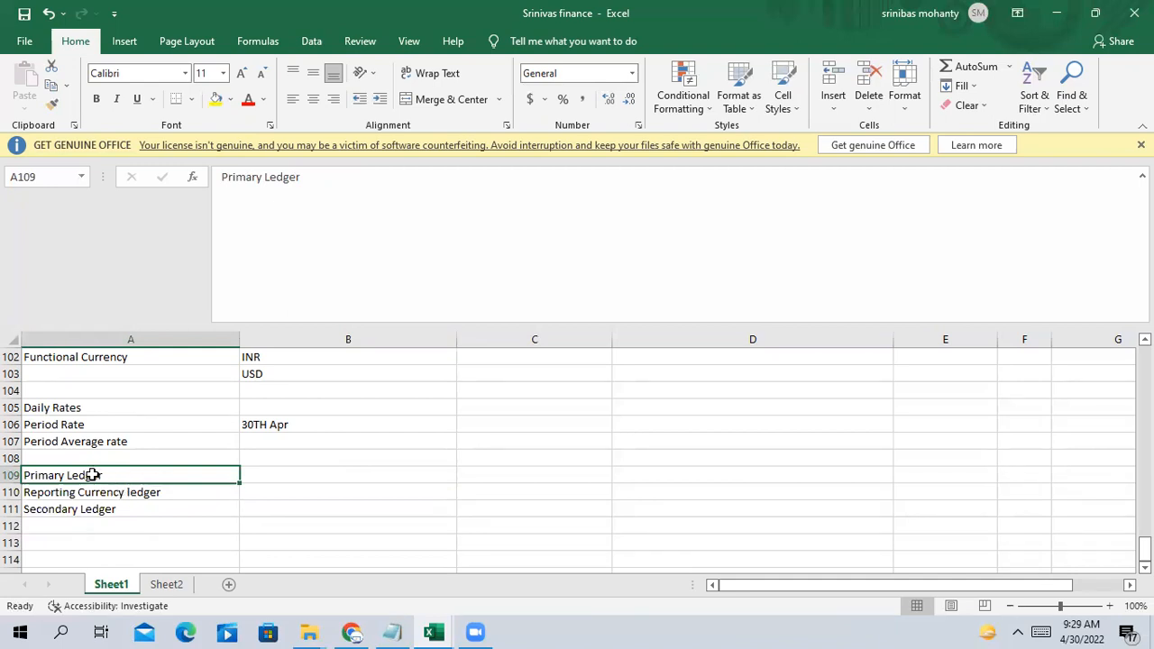
click(272, 473)
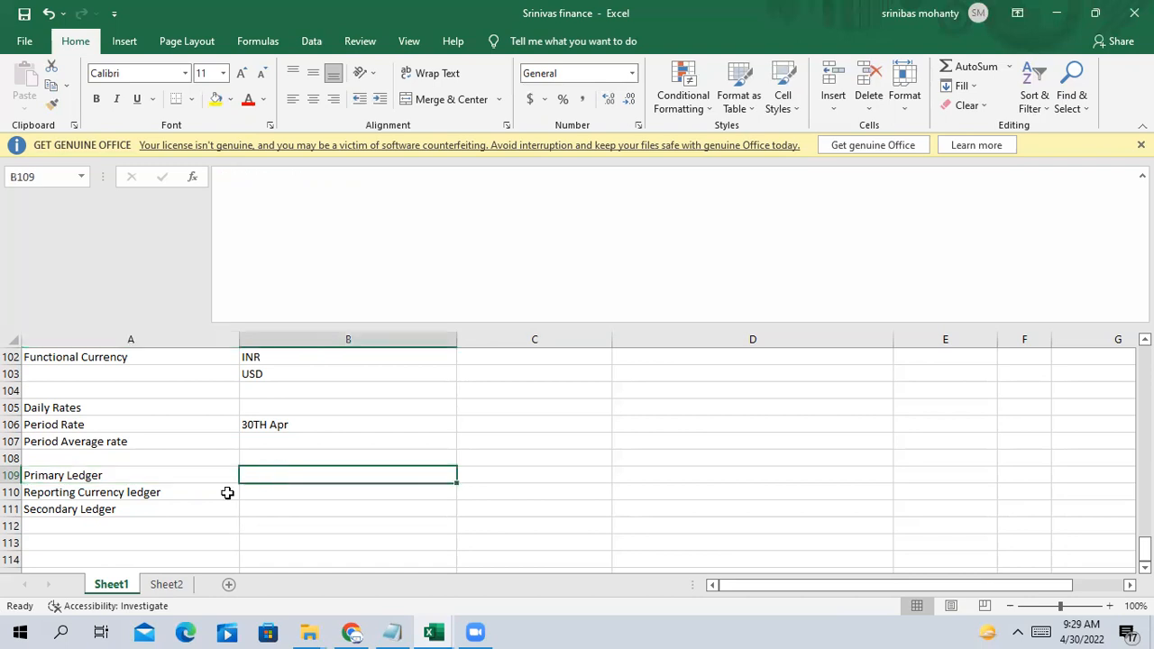
click(167, 492)
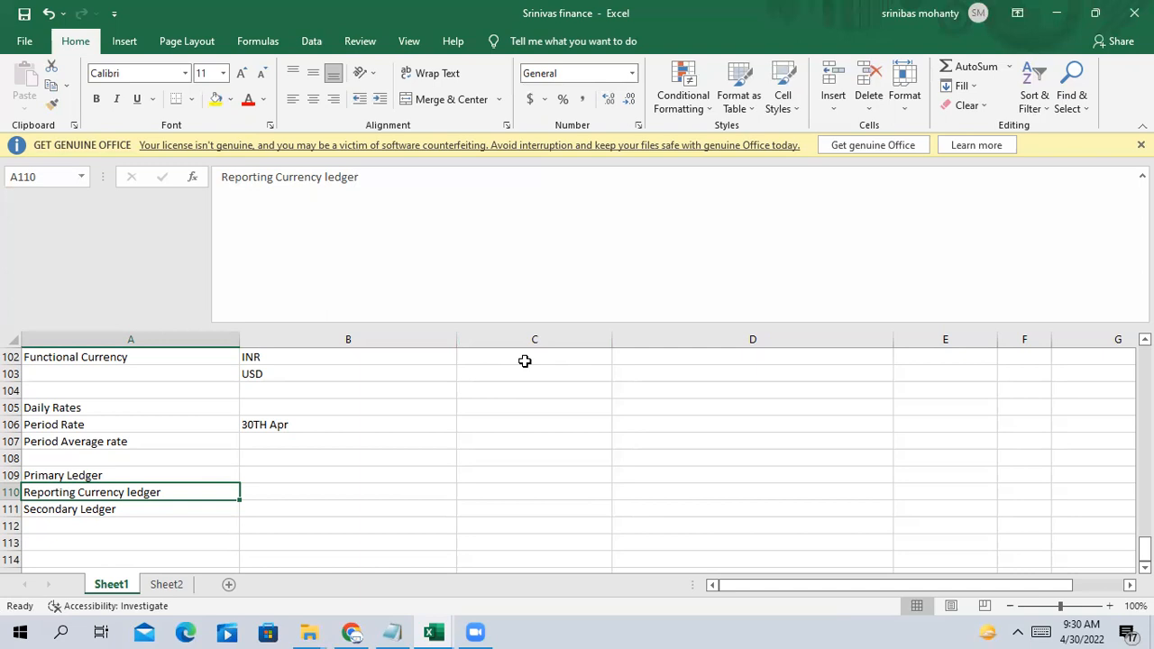
click(352, 632)
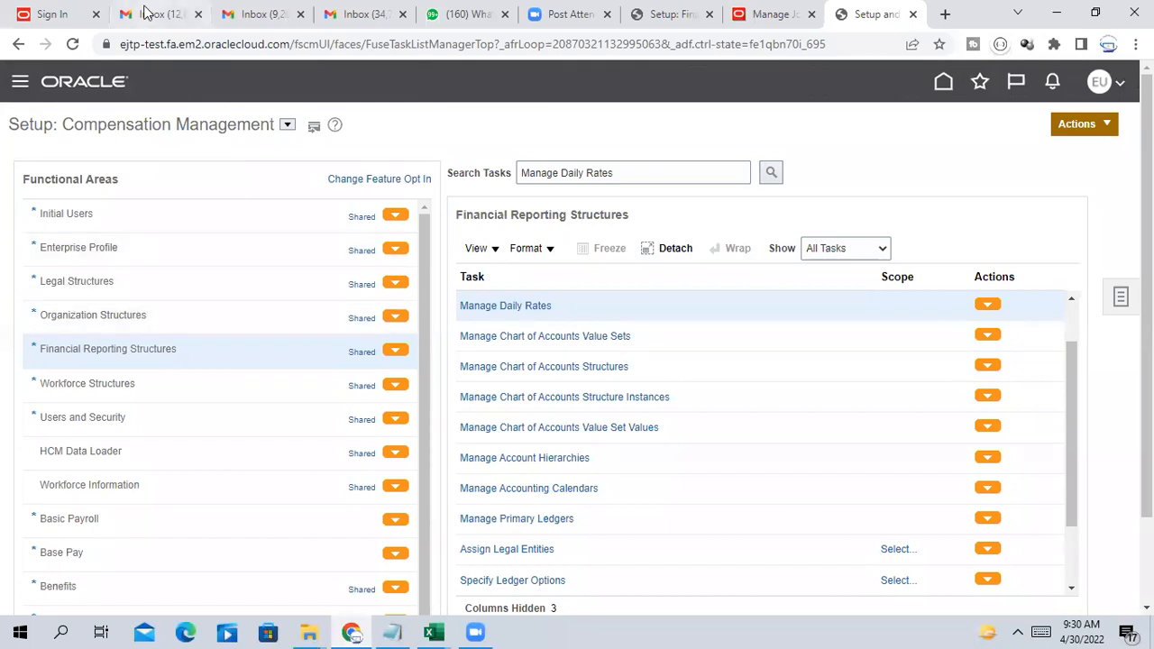
Review the Financial Reporting Structures tasks, then drop down the offering list beside Setup: Compensation Management
scroll(656, 448, down, 3)
scroll(656, 448, up, 5)
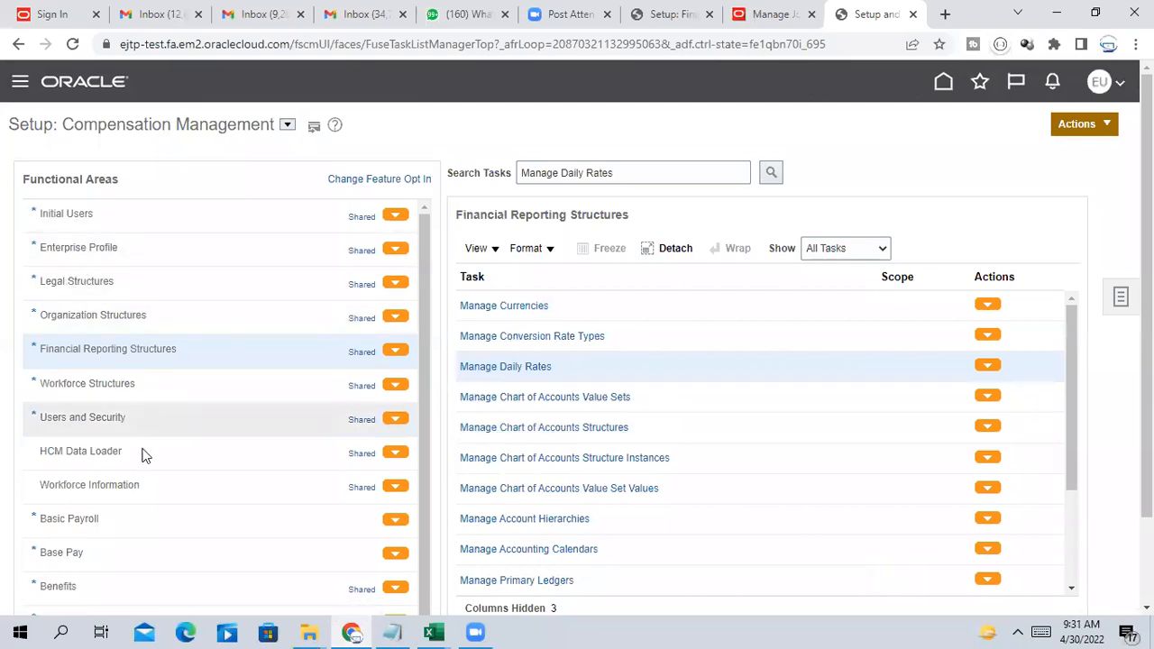
scroll(141, 460, down, 1)
scroll(142, 464, up, 1)
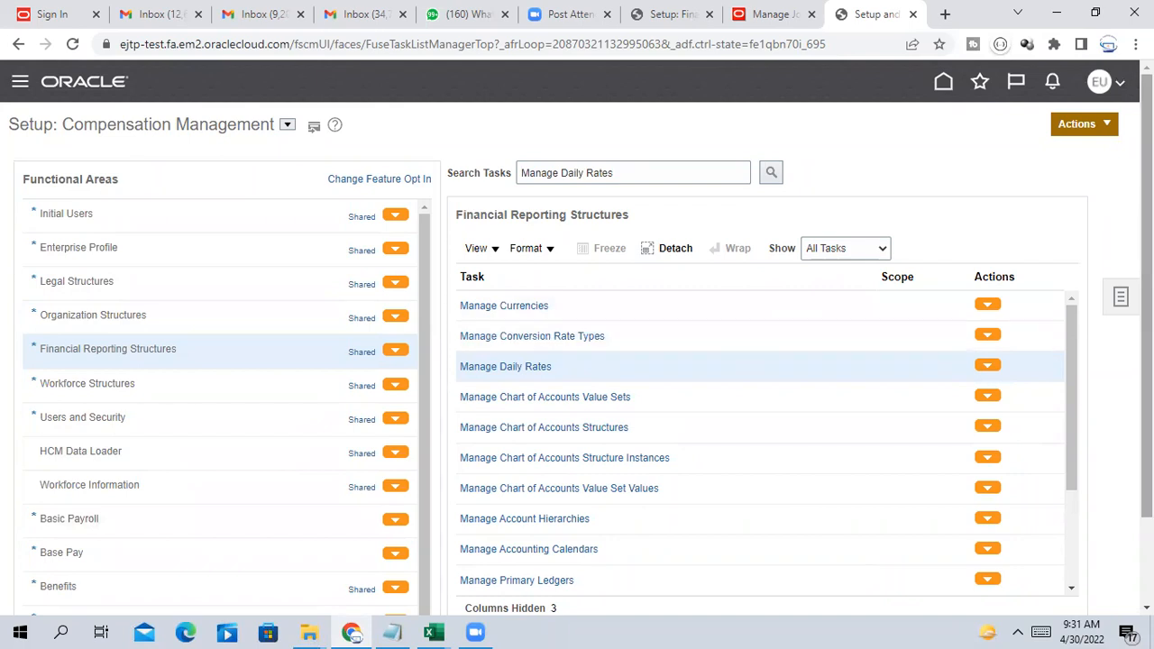
scroll(257, 559, down, 2)
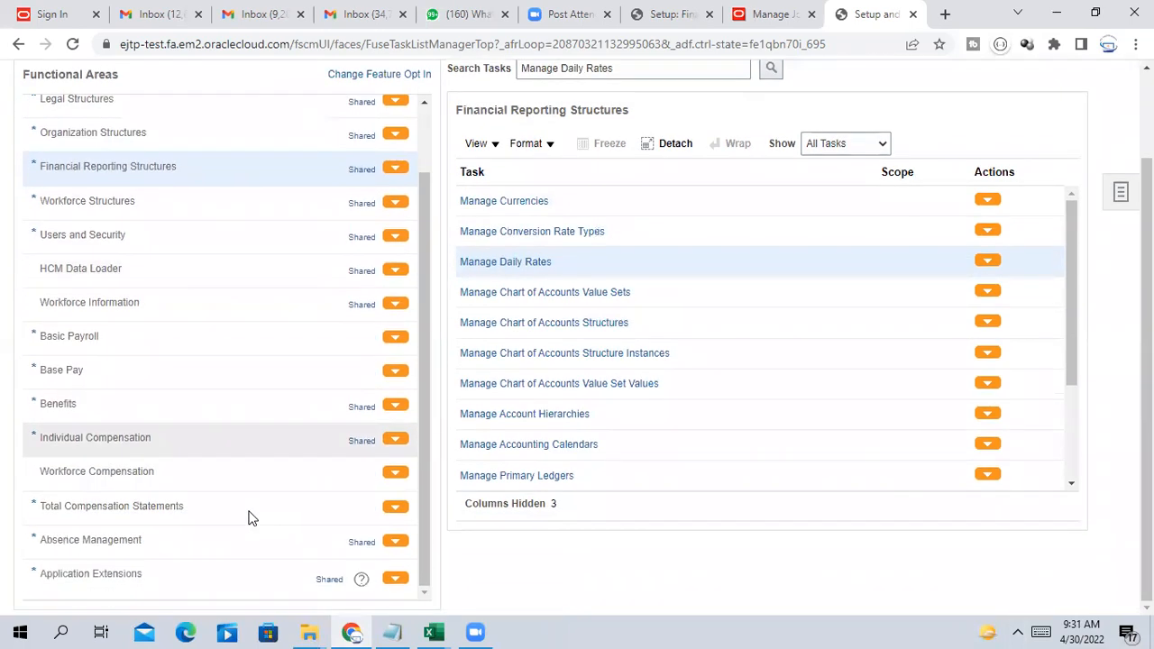
scroll(270, 492, up, 1)
scroll(216, 438, up, 2)
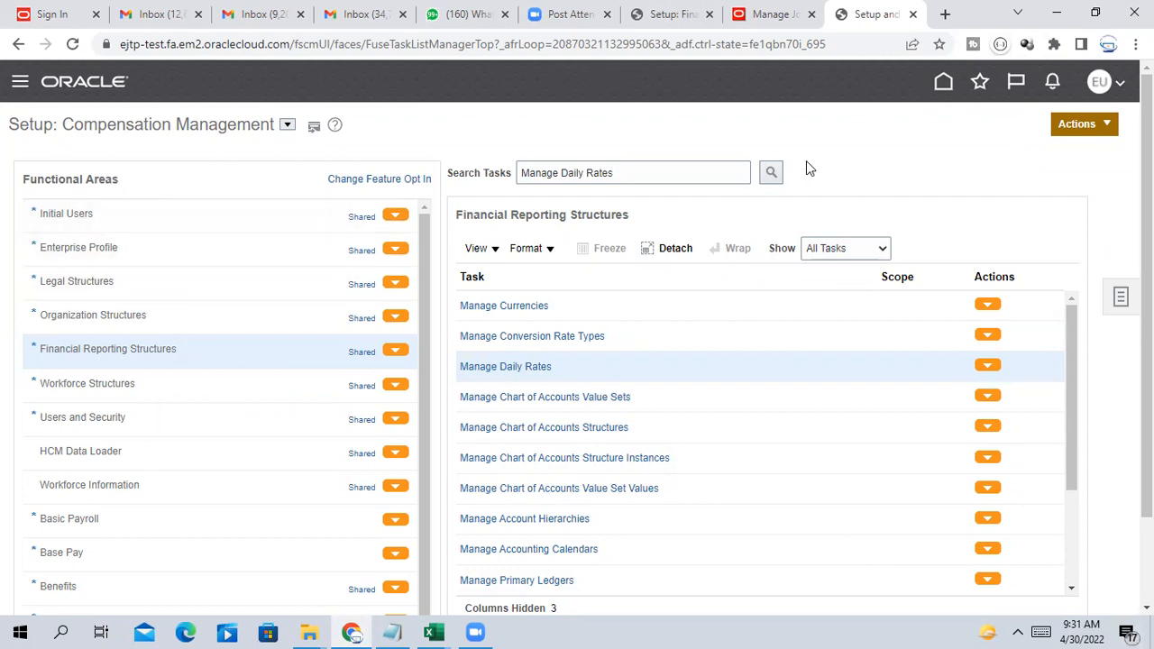
key(ctrl+a)
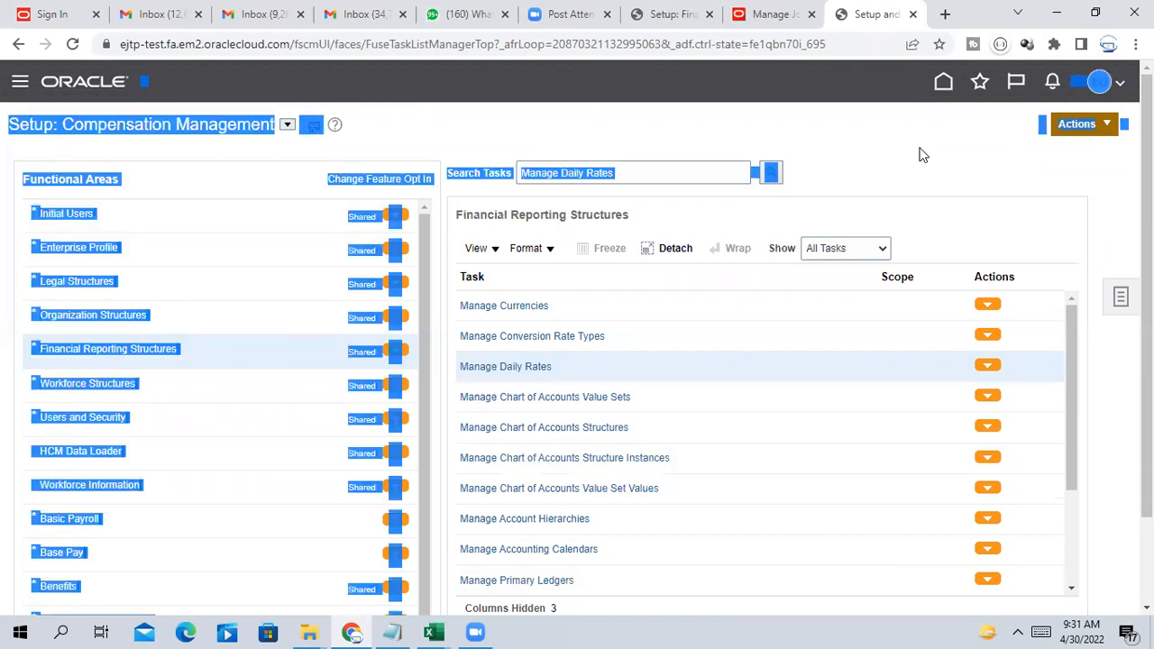
click(649, 77)
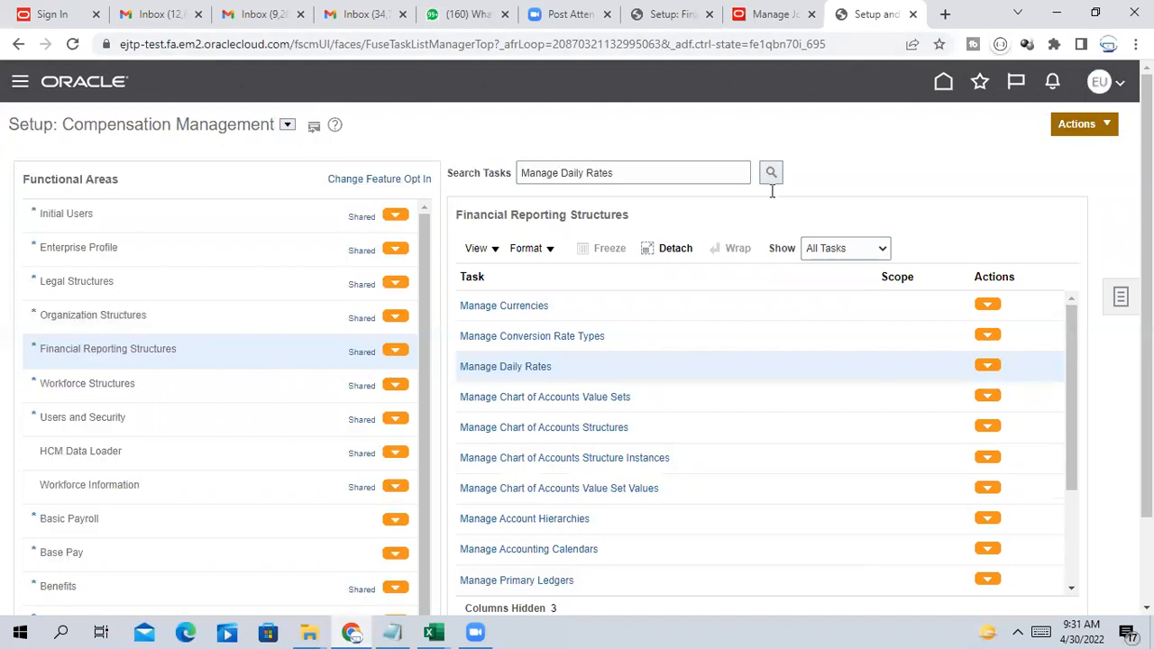
click(258, 162)
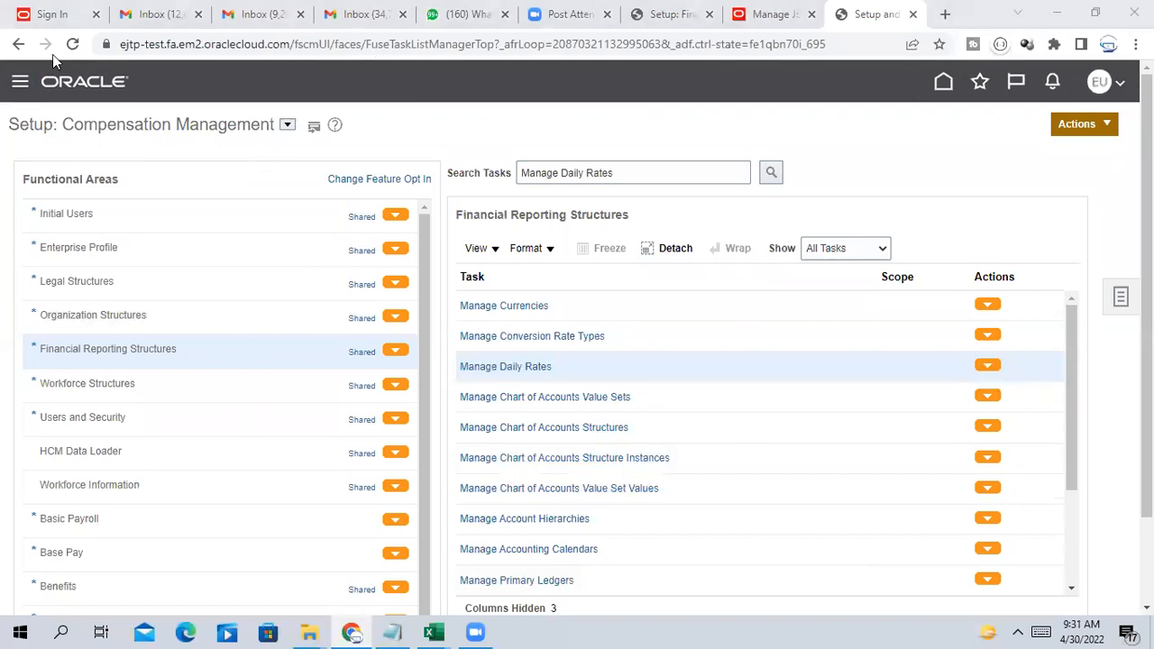
click(287, 126)
Switch the setup page to the Financials offering and browse its functional areas
click(330, 217)
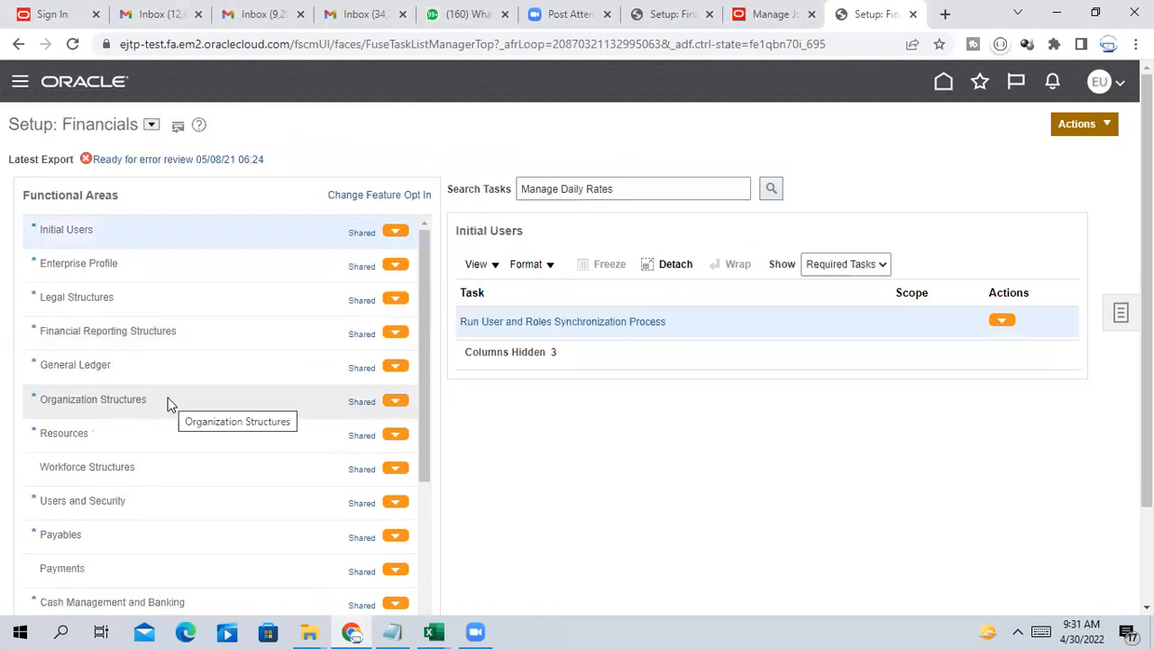
scroll(90, 345, down, 3)
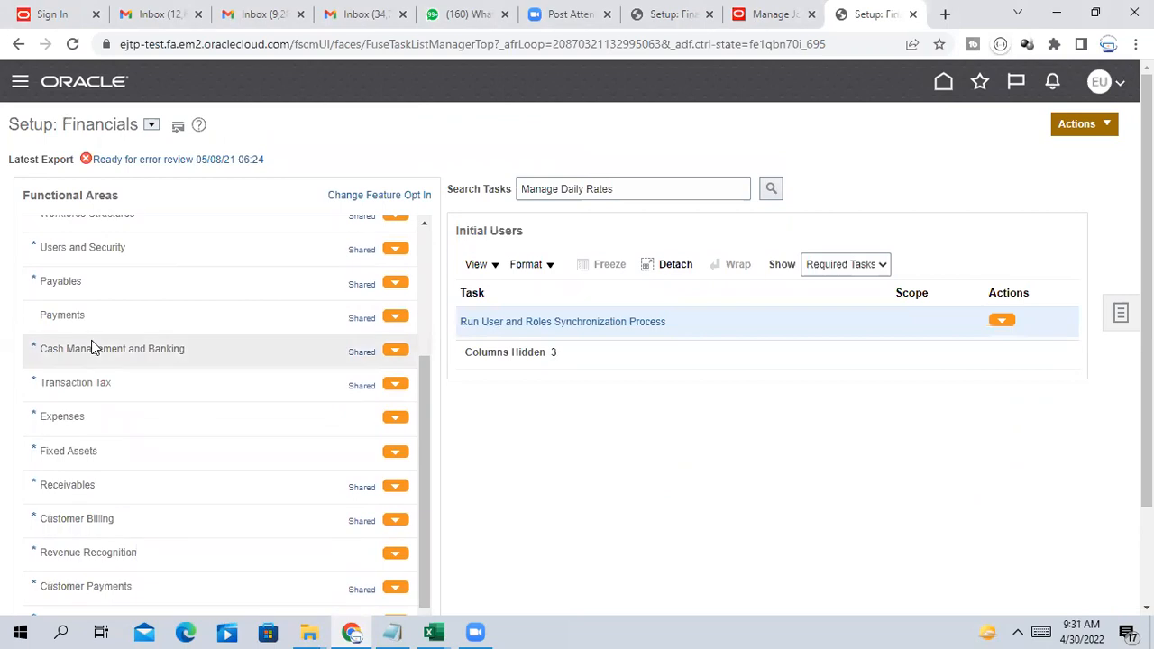
scroll(93, 347, down, 2)
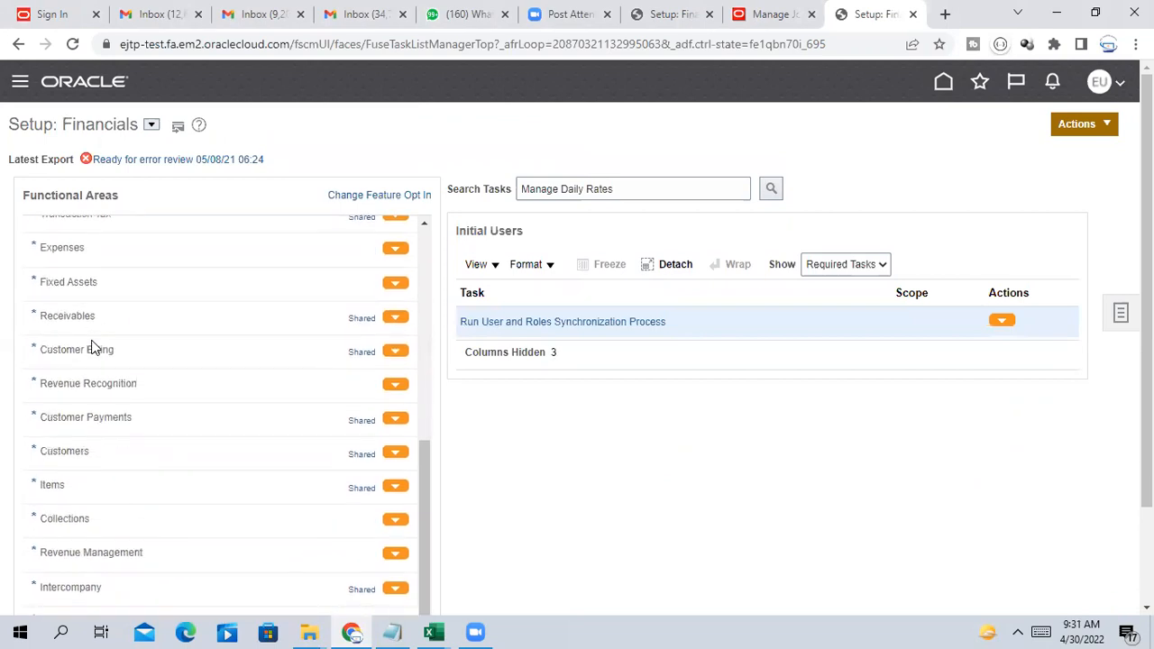
scroll(93, 347, up, 5)
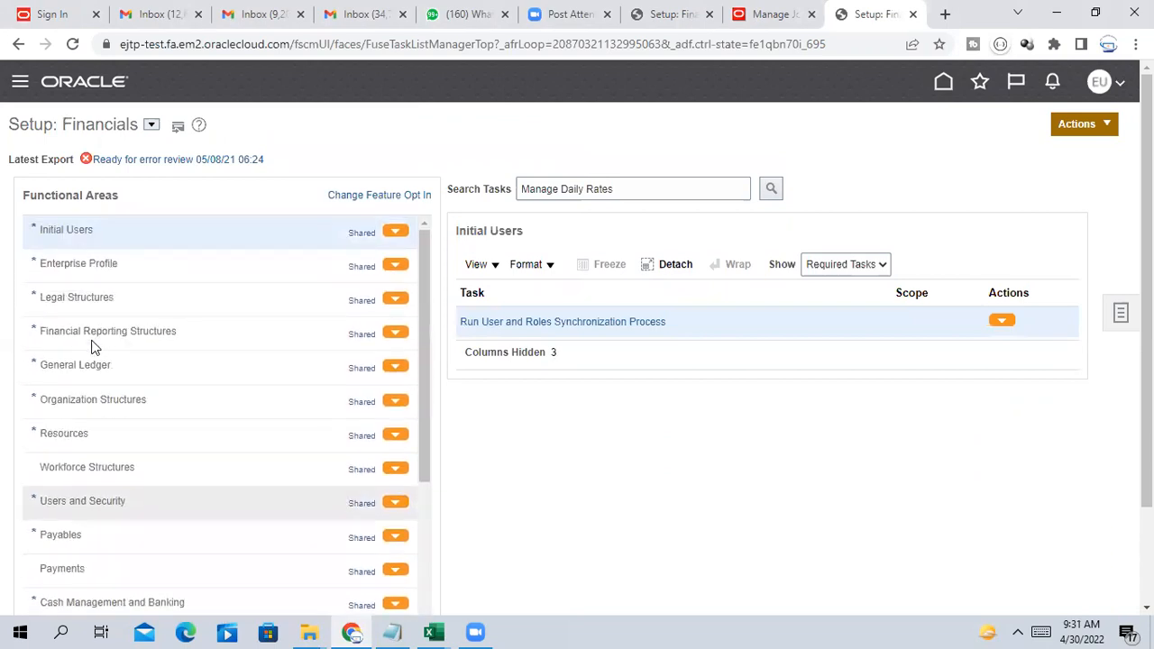
scroll(93, 347, down, 5)
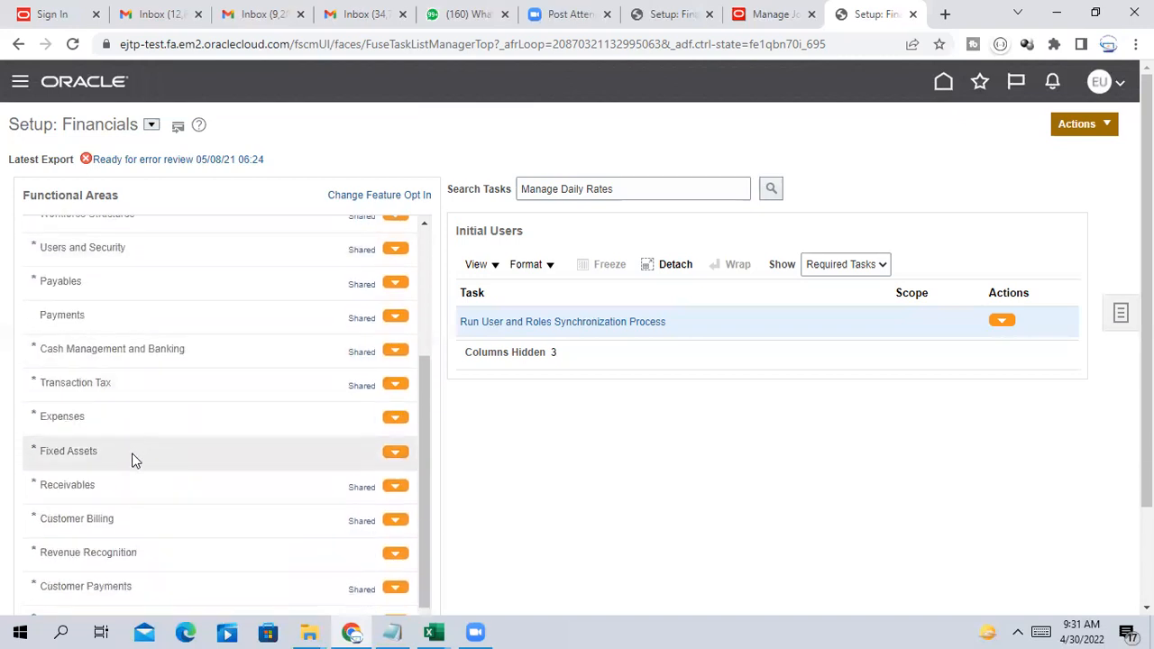
scroll(124, 437, down, 1)
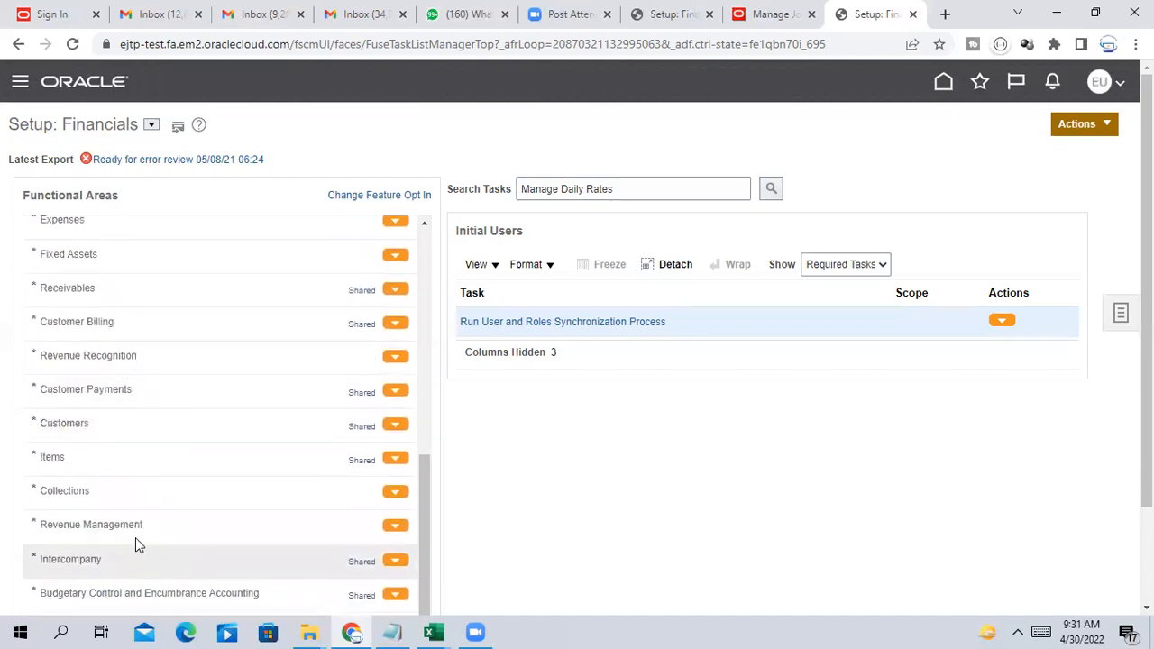
scroll(123, 487, up, 3)
scroll(79, 354, up, 3)
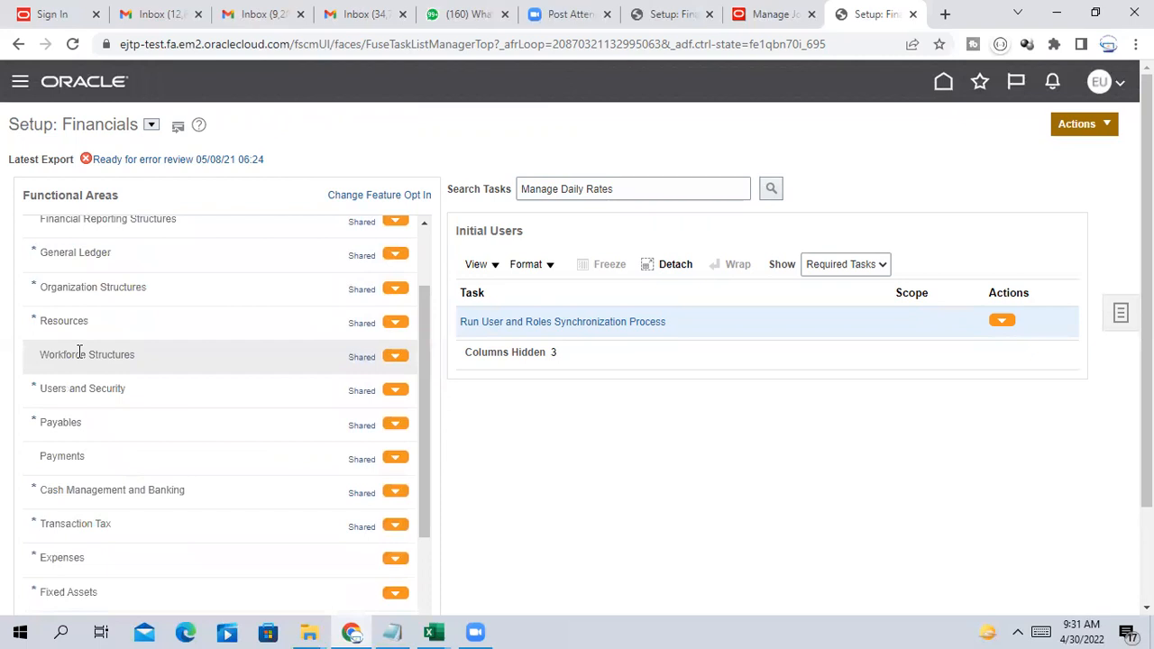
Show all General Ledger tasks and set TATA PRIMARY LEDGER as scope for Assign Legal Entities
click(109, 337)
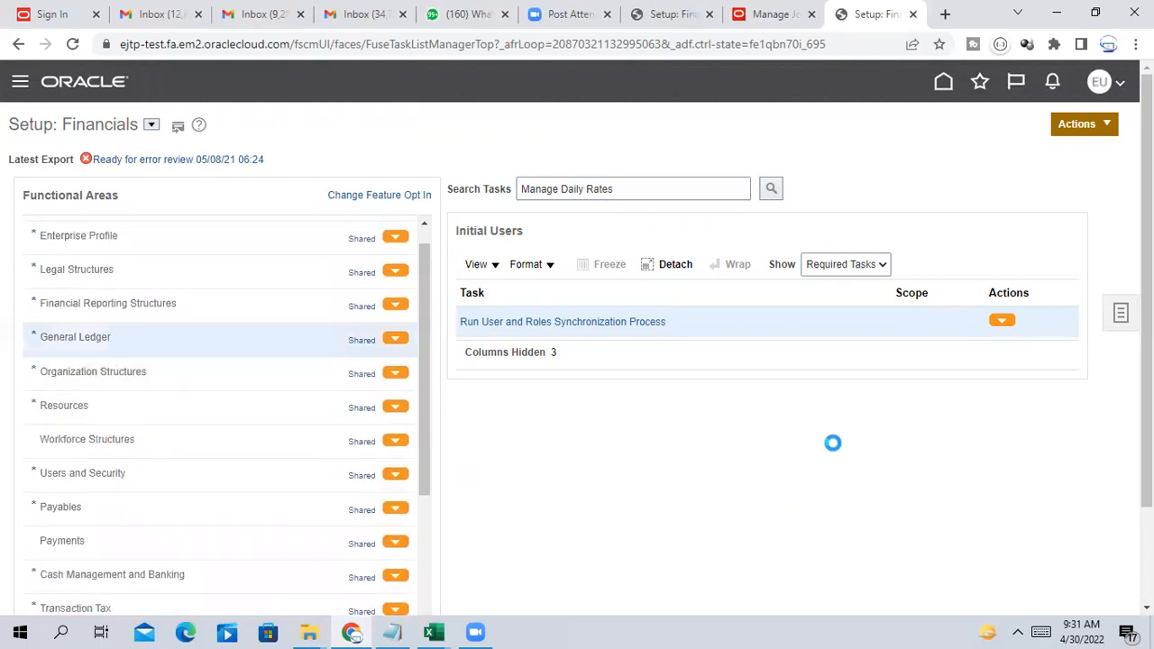
click(883, 275)
click(839, 280)
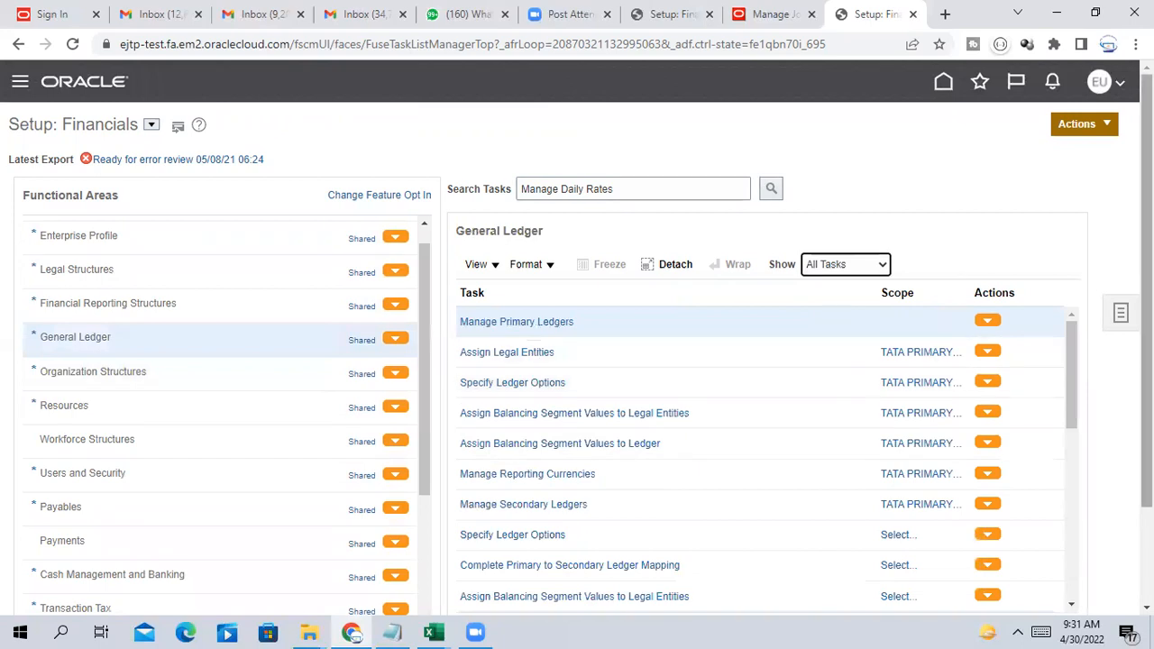
mouse_move(1147, 271)
mouse_down()
mouse_move(1146, 341)
mouse_move(1146, 270)
mouse_up()
click(966, 174)
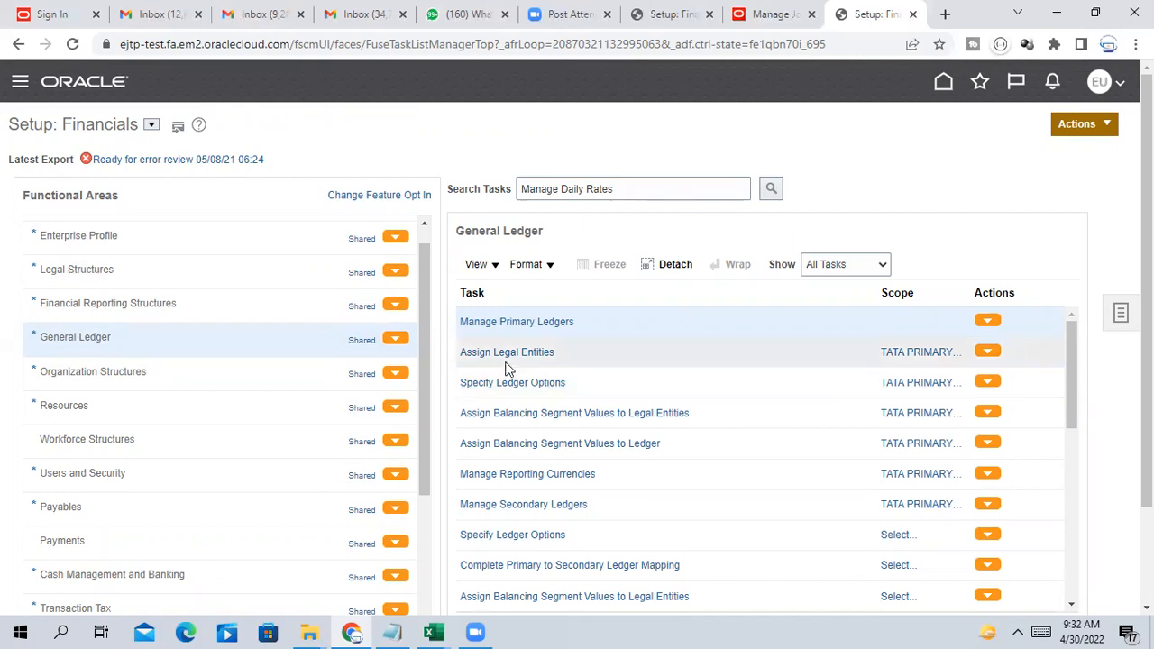
click(902, 356)
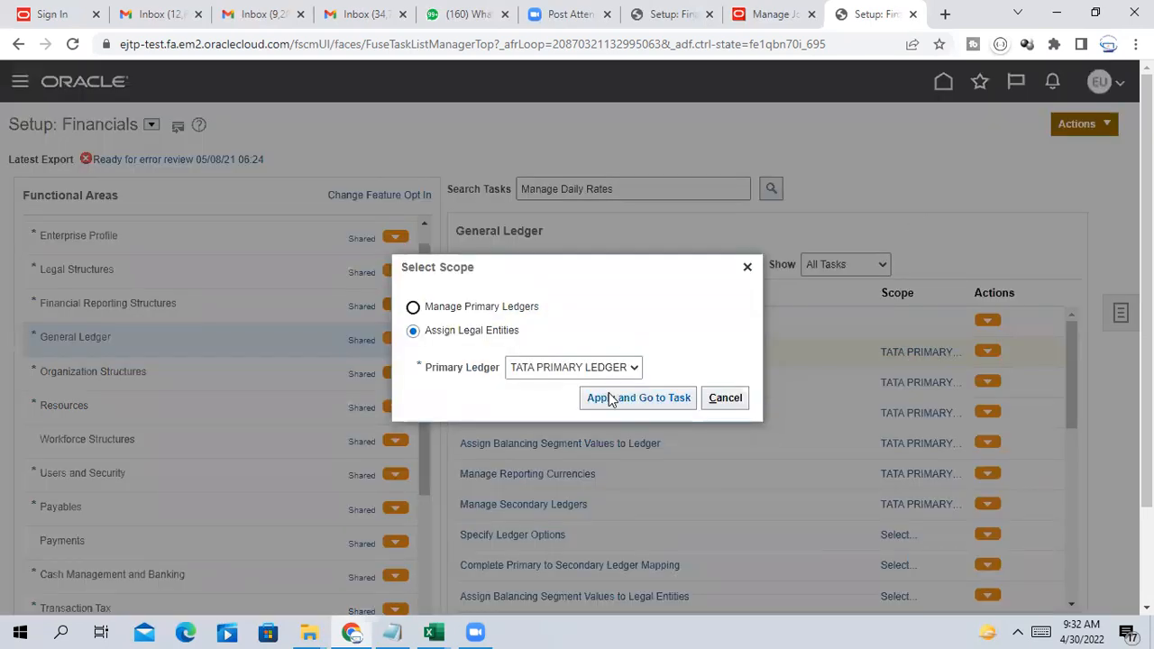
Open Assign Legal Entities for TATA PRIMARY LEDGER, find no entities, and cancel back to the task list
click(616, 399)
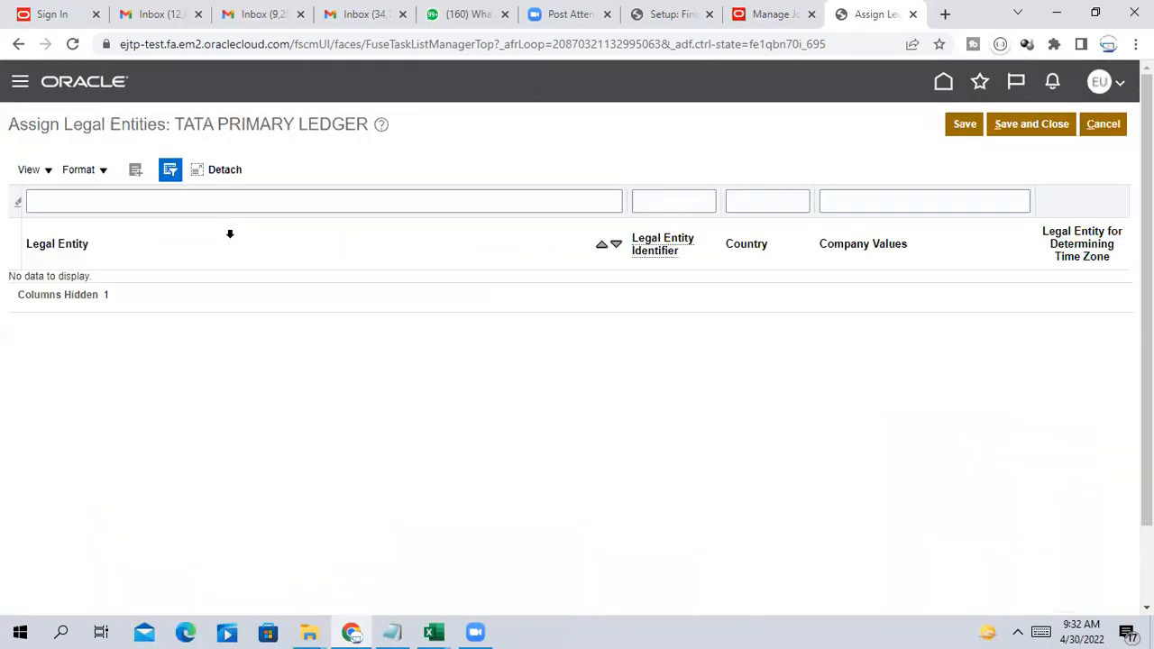
click(1109, 126)
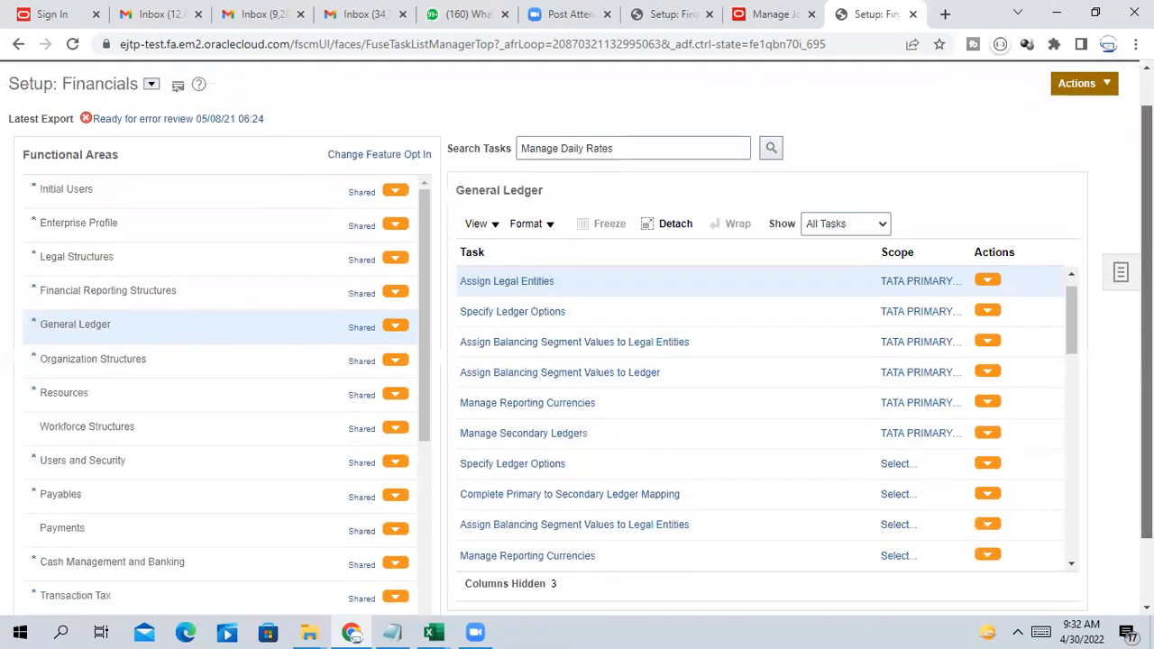
drag(1146, 316, 1147, 303)
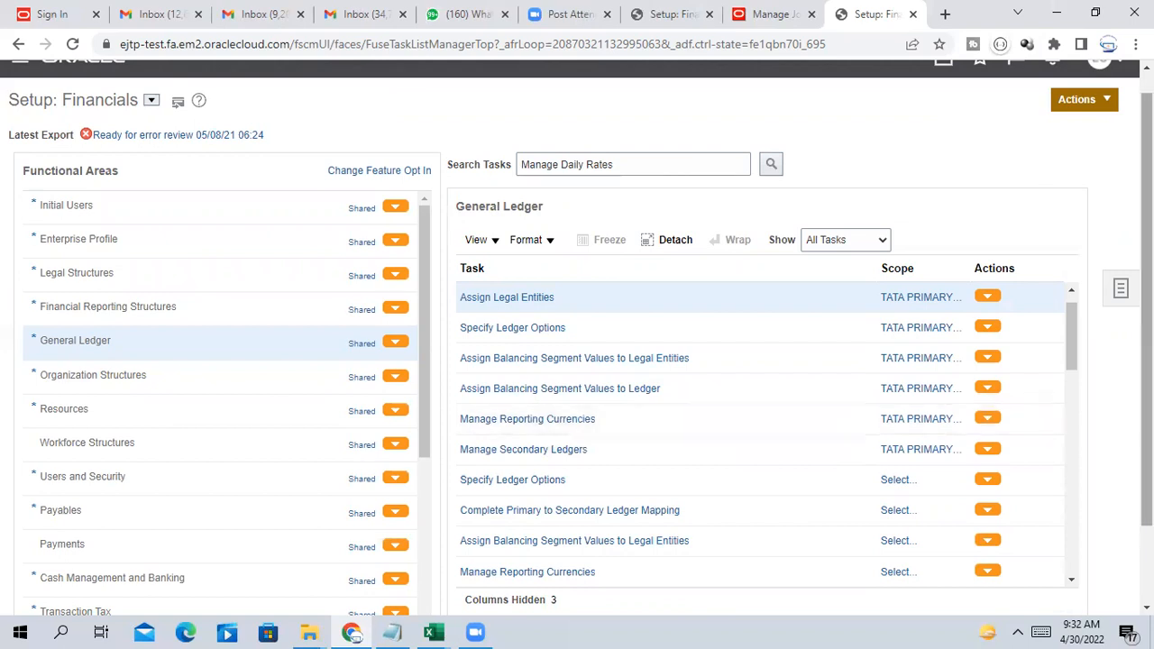
drag(1074, 361, 1069, 396)
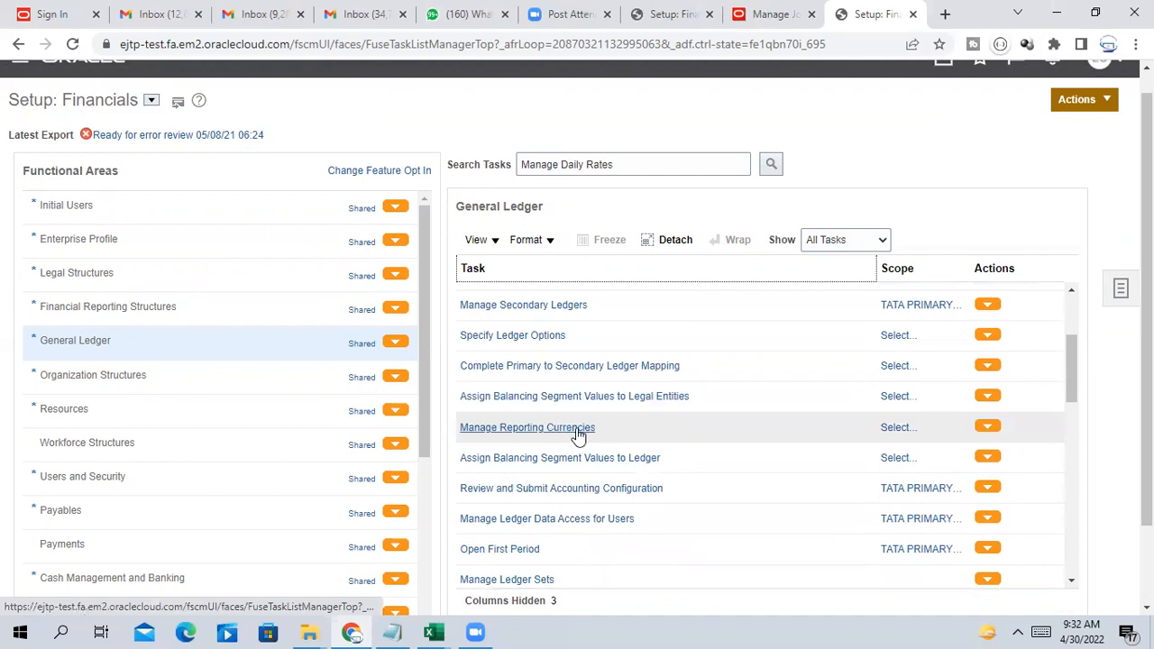
Choose Create New as the secondary ledger scope for TATA PRIMARY LEDGER and go to the task
click(898, 428)
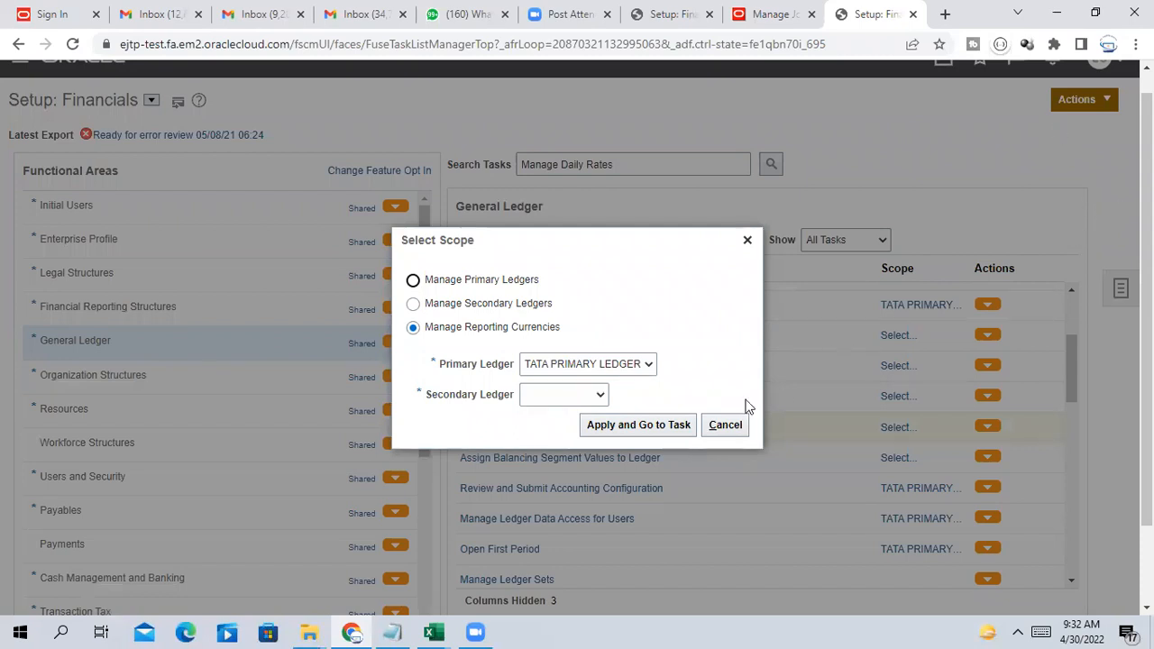
click(556, 394)
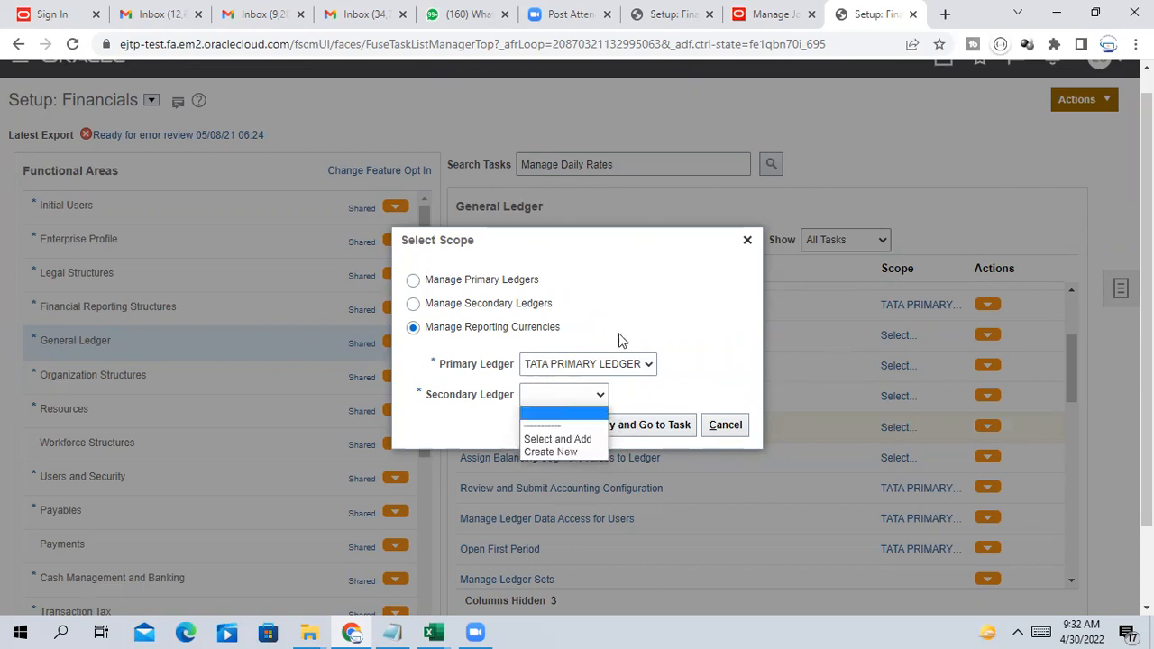
click(568, 452)
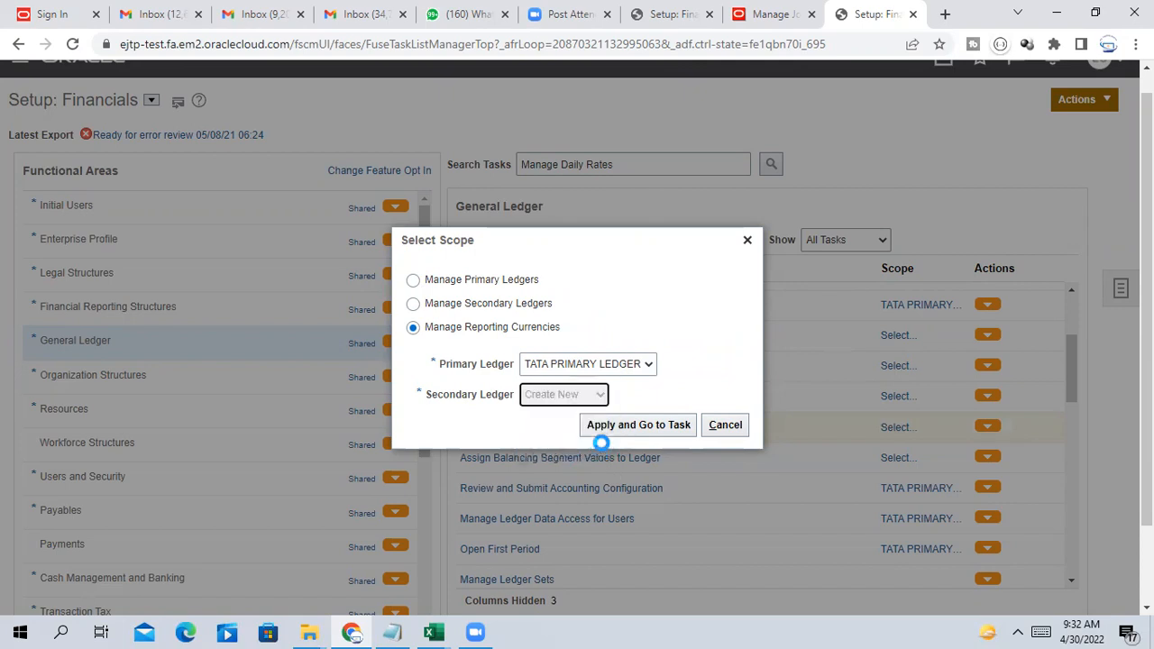
click(610, 430)
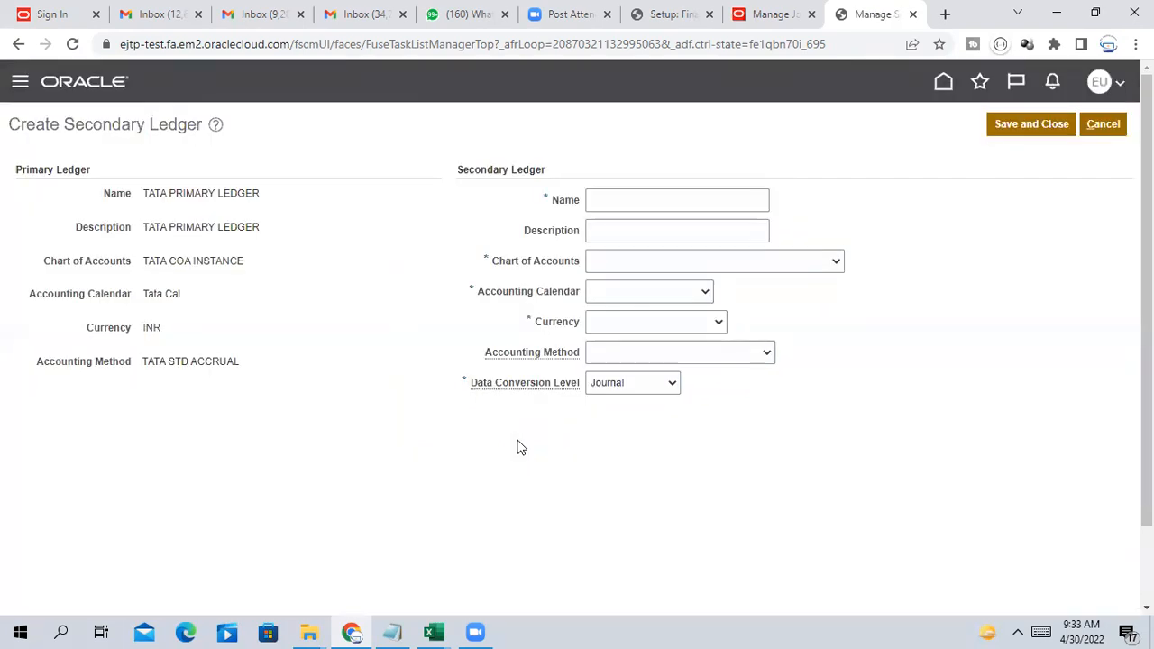
Enter TATA REPORTING LEDGER as the secondary ledger's Name and paste it into Description
drag(145, 193, 317, 280)
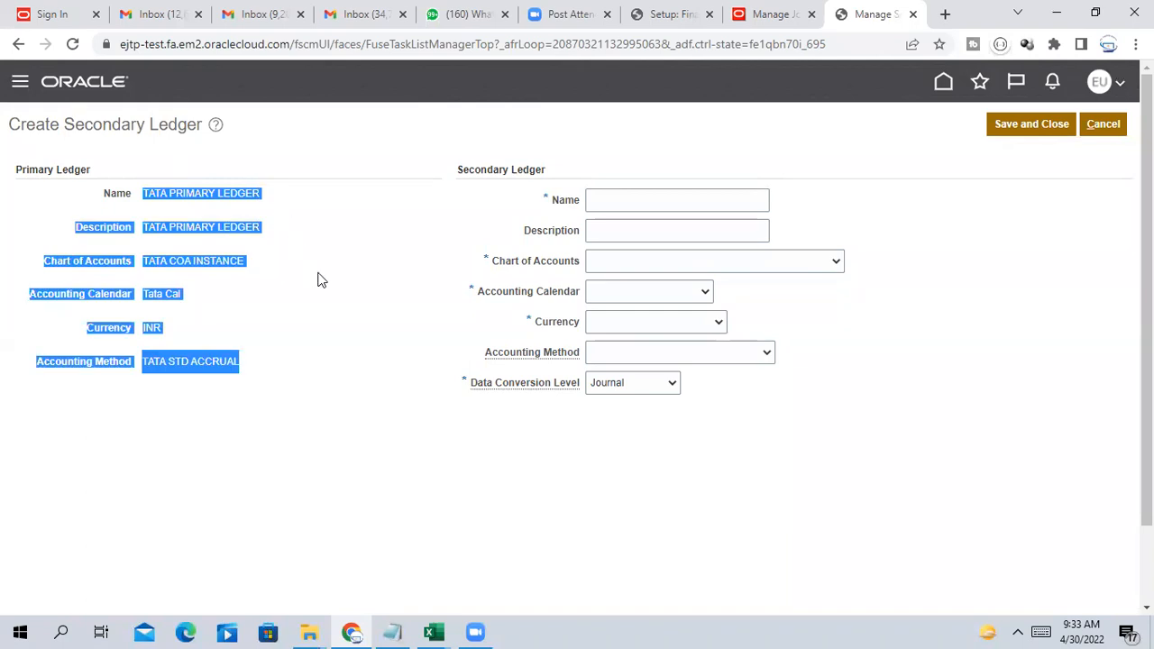
click(305, 269)
drag(144, 227, 269, 236)
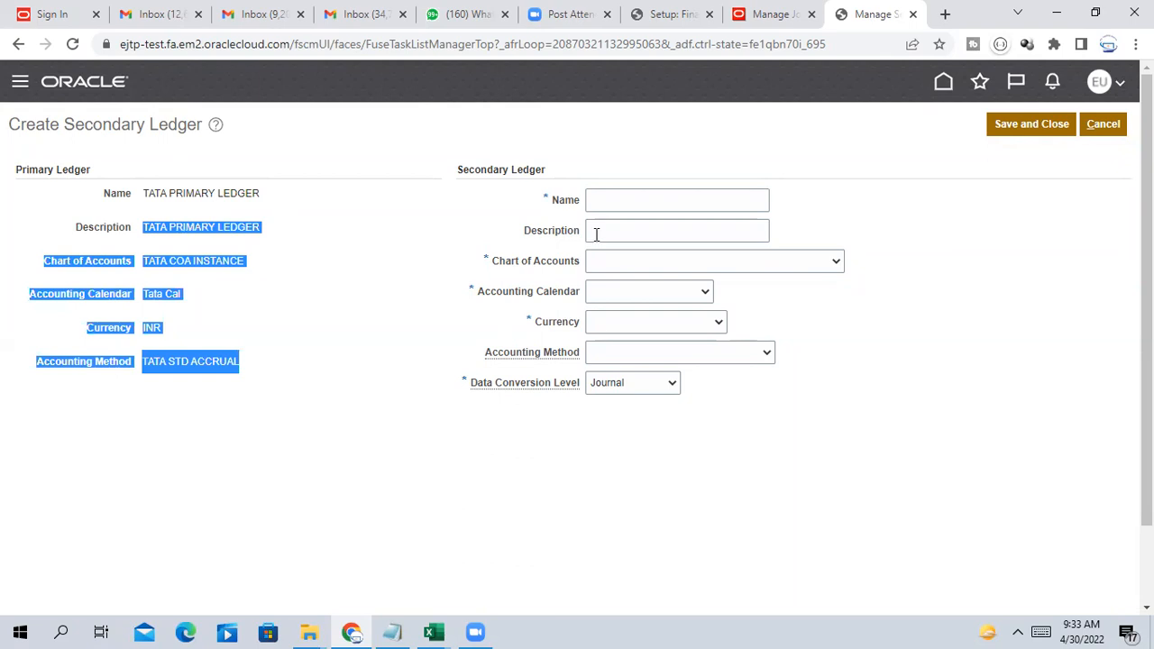
click(623, 201)
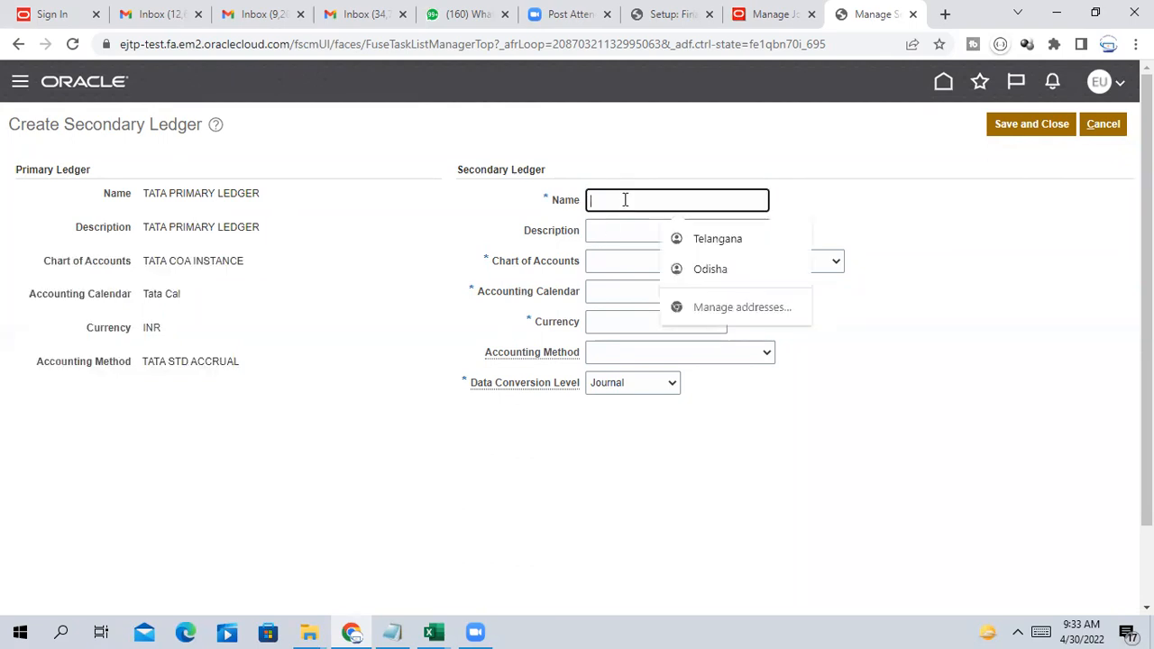
text(TATA)
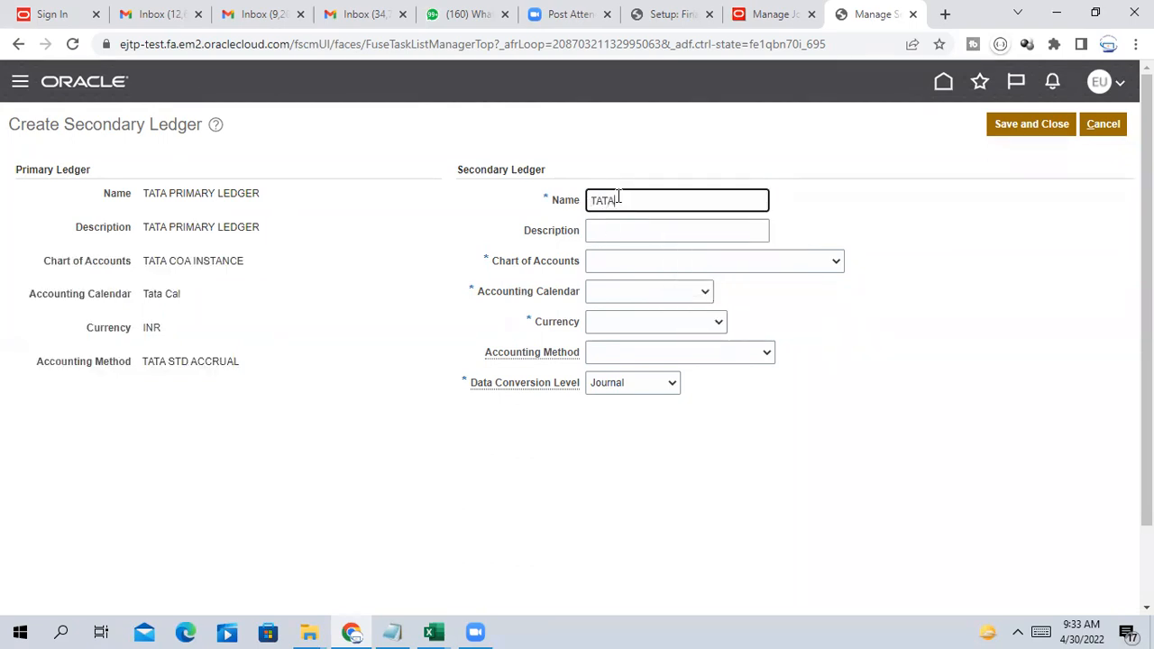
text( Re)
text(PORTING LEDGER)
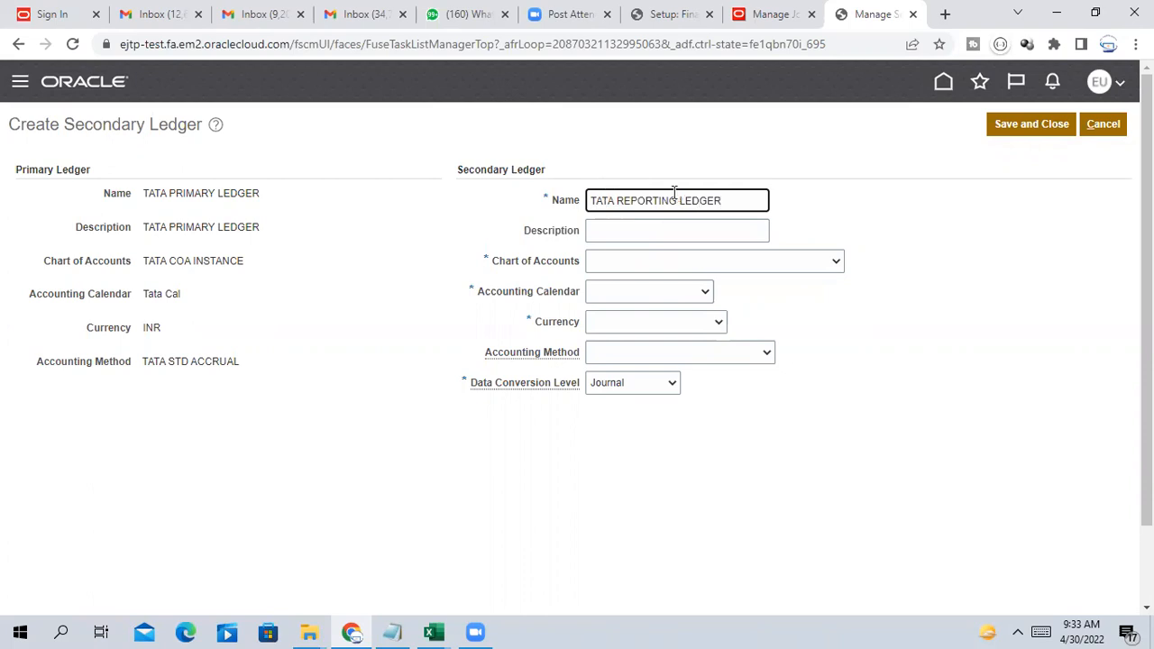
drag(729, 200, 566, 196)
key(ctrl+c)
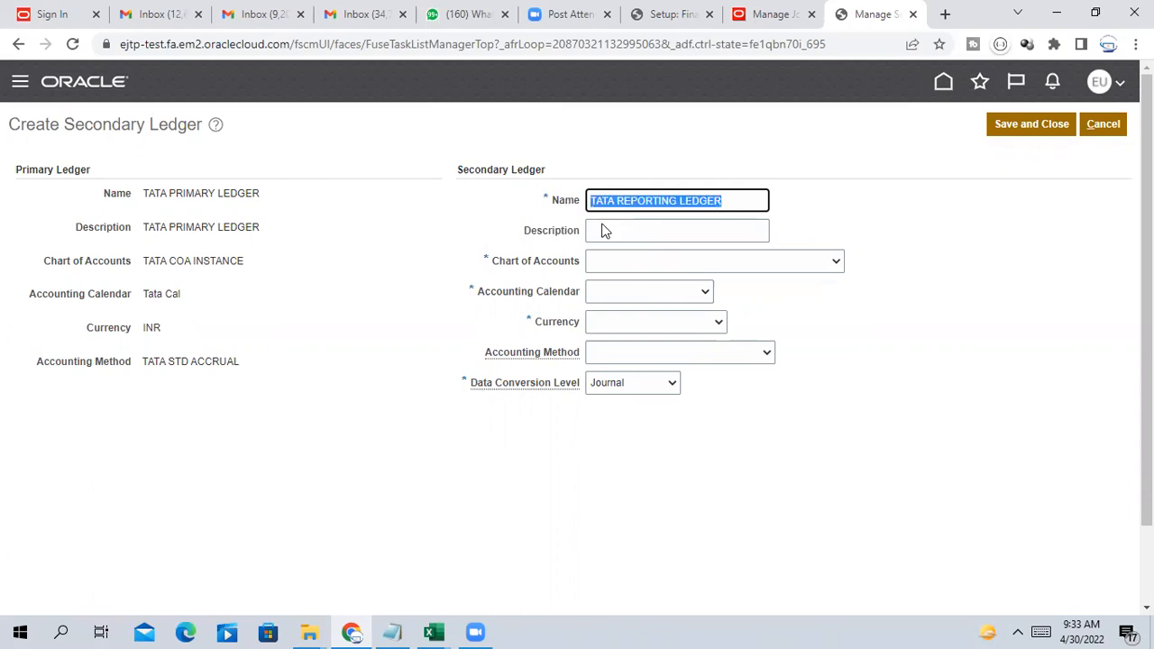
click(654, 233)
key(ctrl+v)
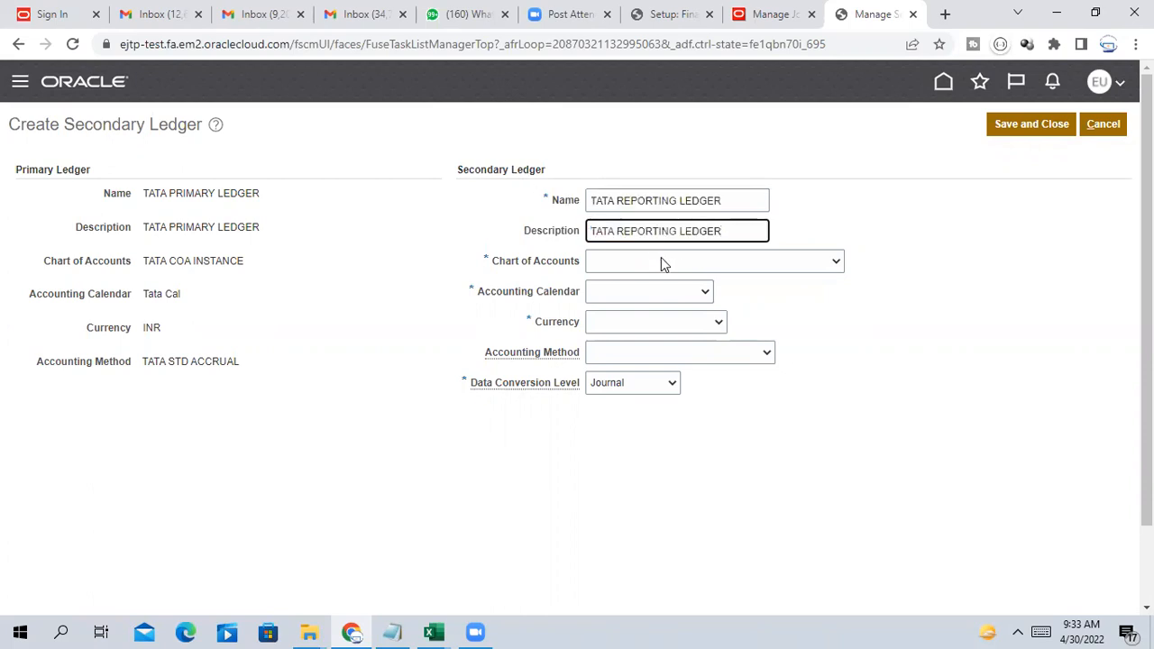
click(661, 258)
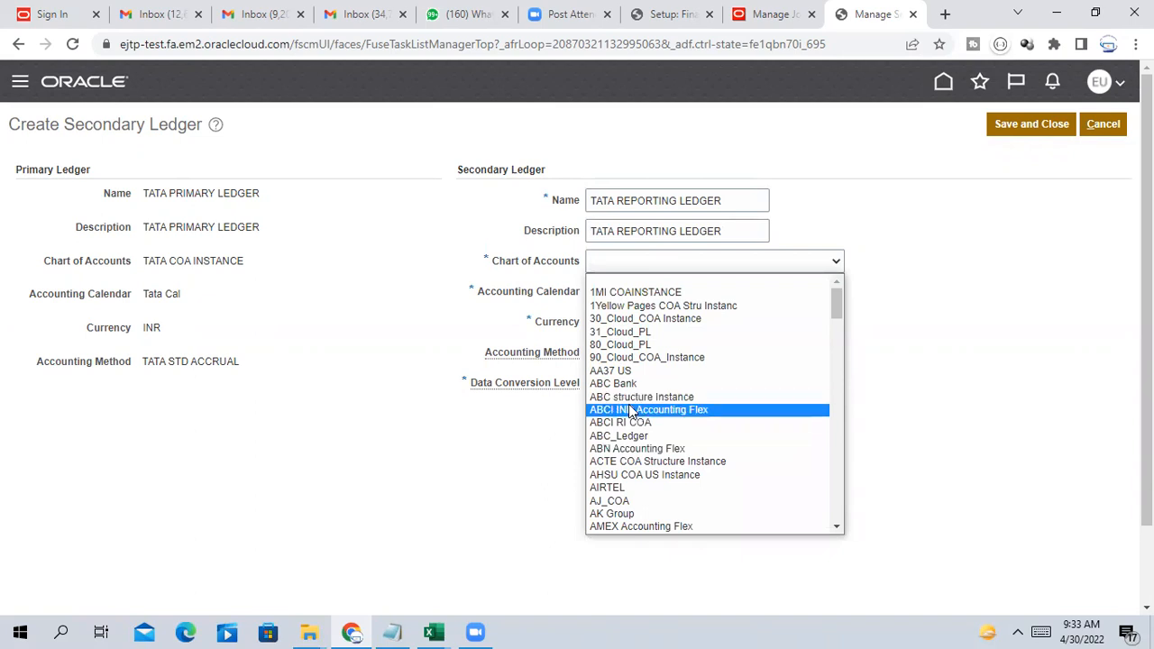
Select TATA COA INSTANCE as the secondary ledger's chart of accounts
click(644, 262)
click(644, 262)
key(t)
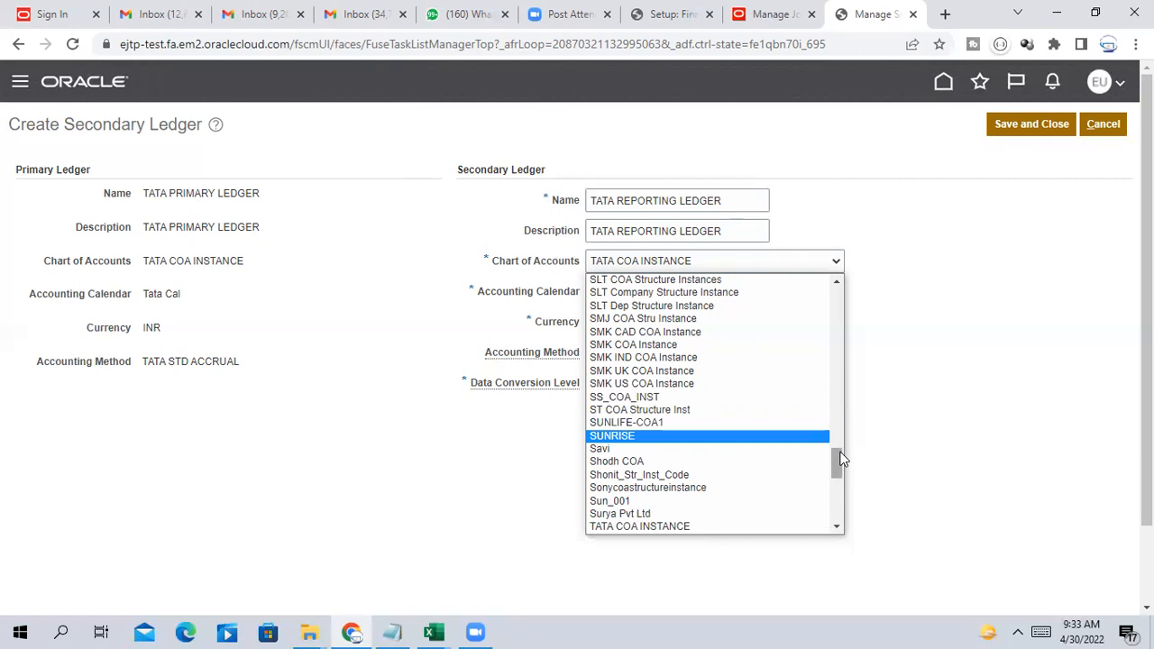
drag(840, 462, 840, 478)
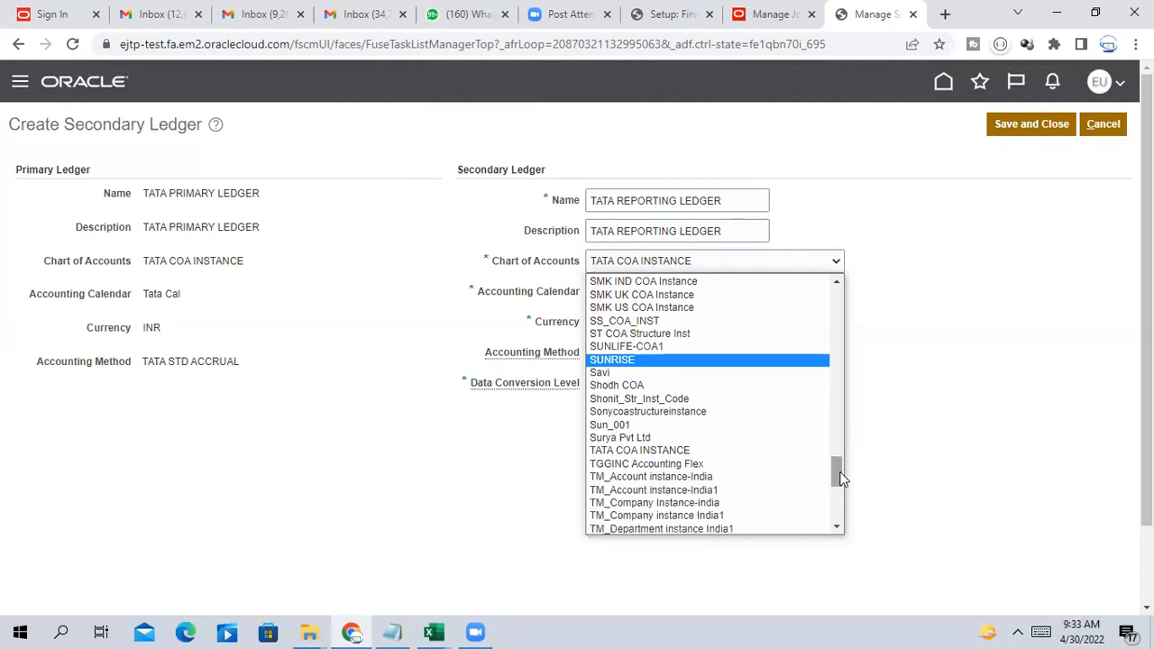
mouse_move(840, 478)
mouse_down()
mouse_move(840, 517)
mouse_move(833, 482)
mouse_up()
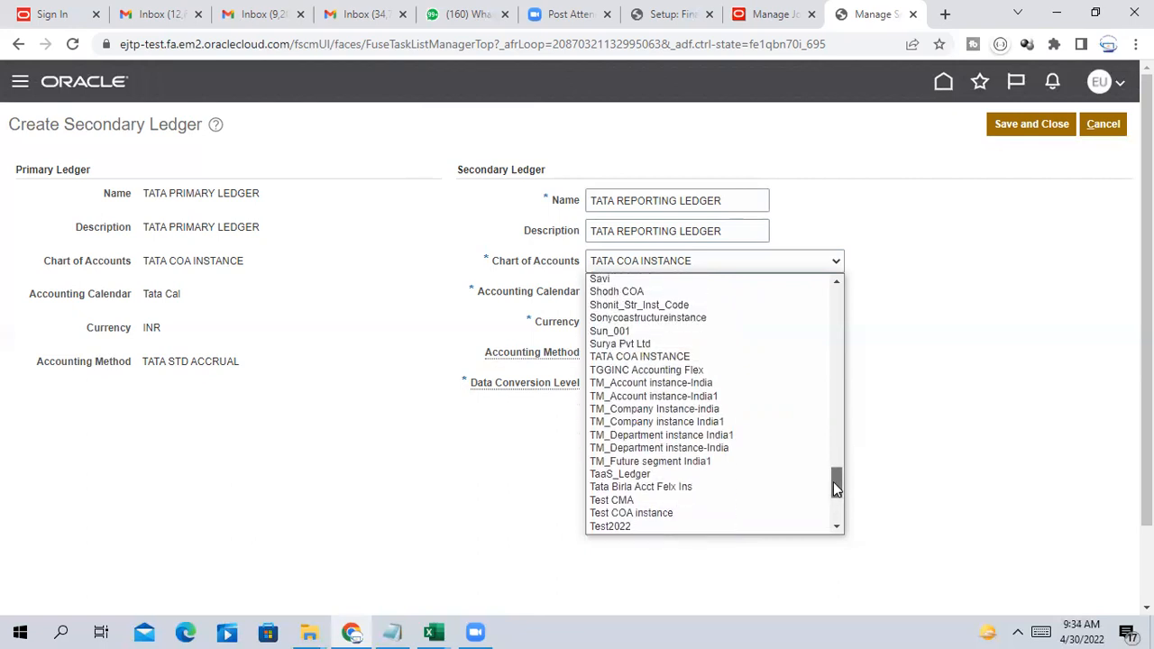
drag(833, 482, 674, 301)
Browse the accounting calendar list to locate Tata Cal
click(659, 292)
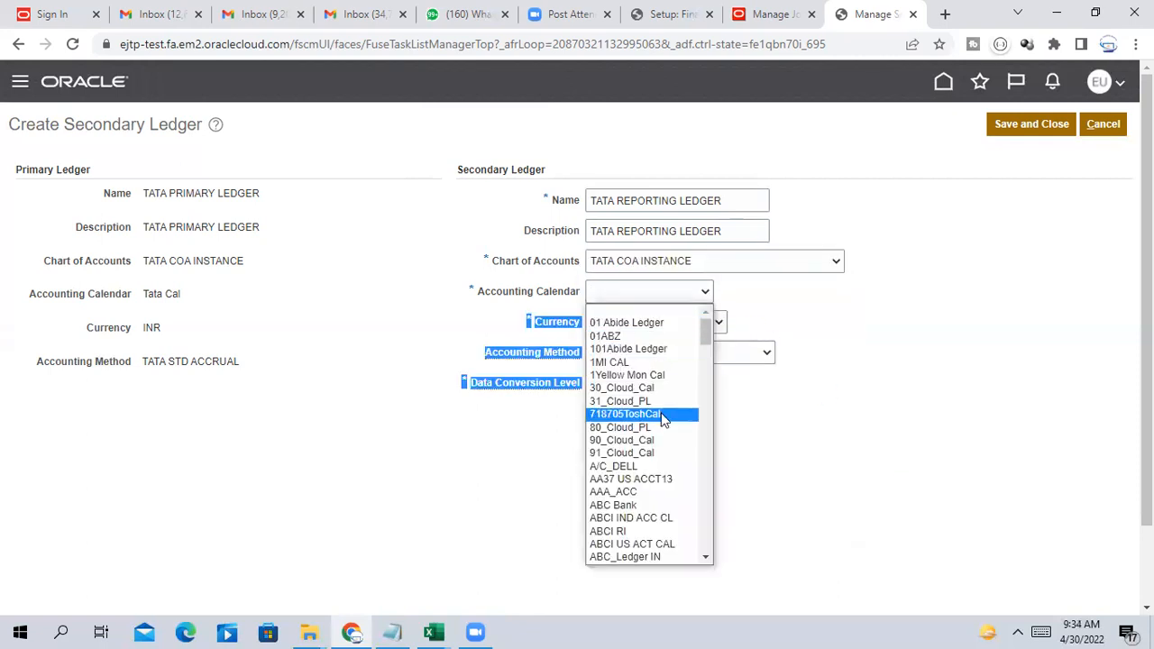
key(t)
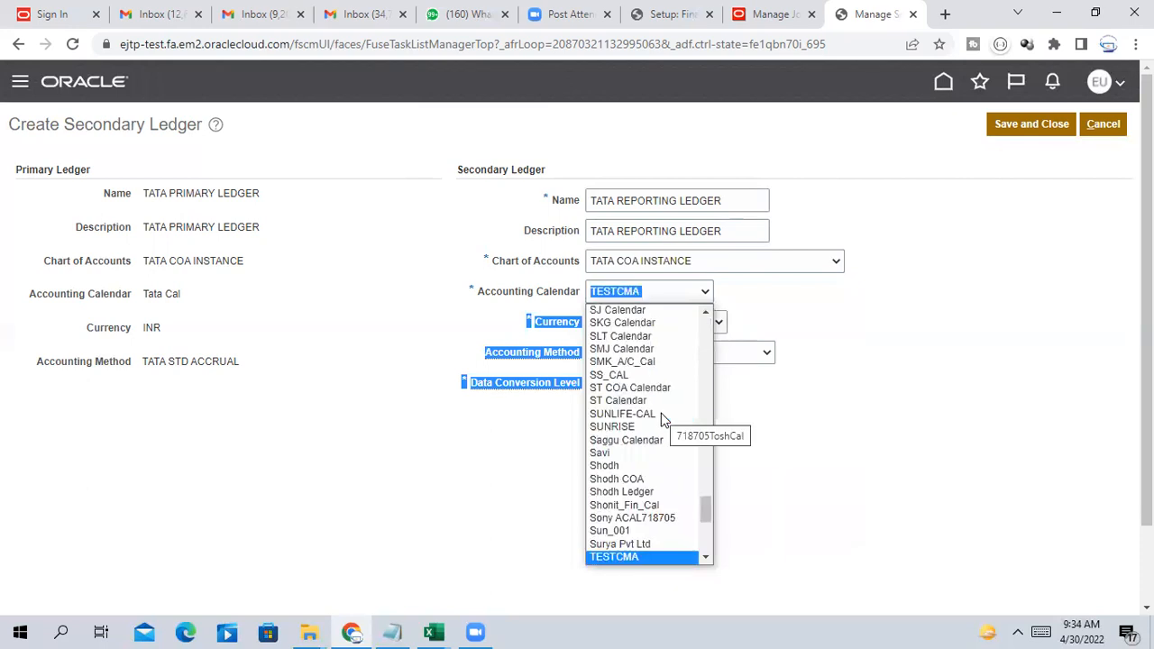
key(End)
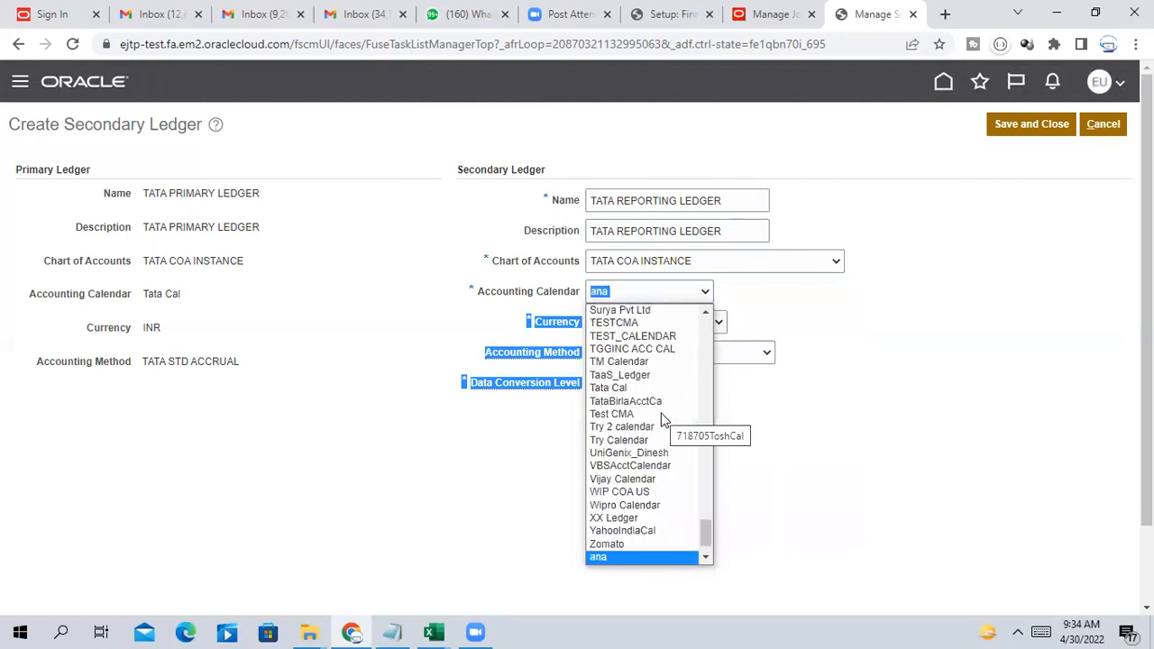
scroll(705, 541, down, 1)
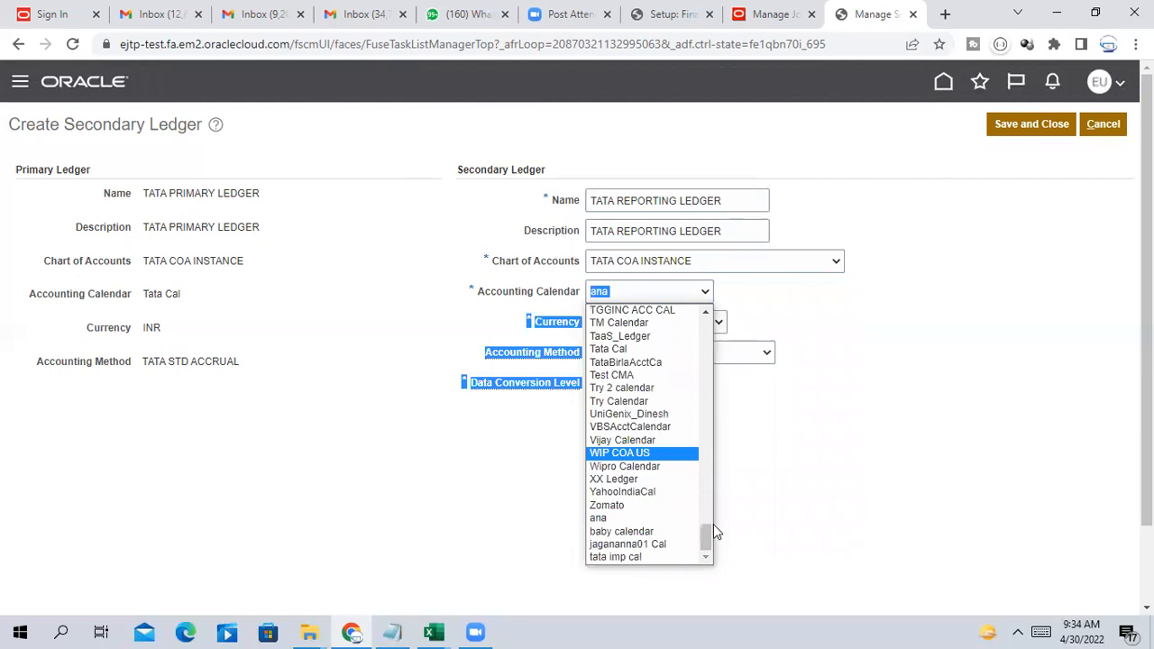
Set calendar Tata Cal, currency USD - US Dollar and accounting method TATA STD ACCRUAL
click(620, 349)
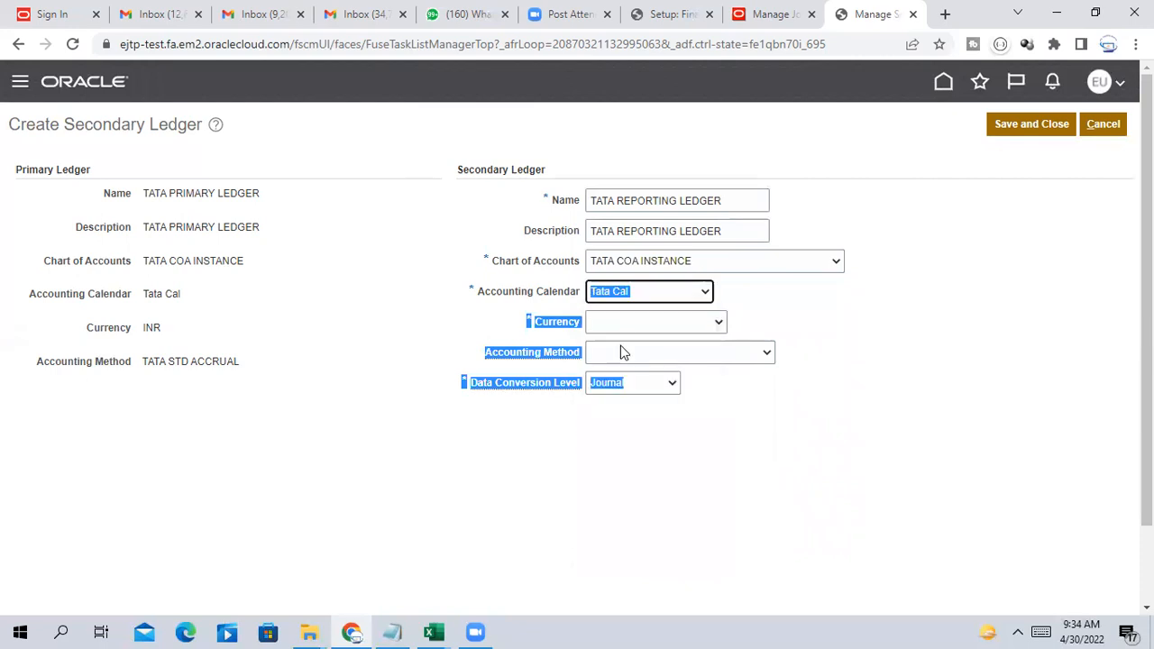
click(628, 325)
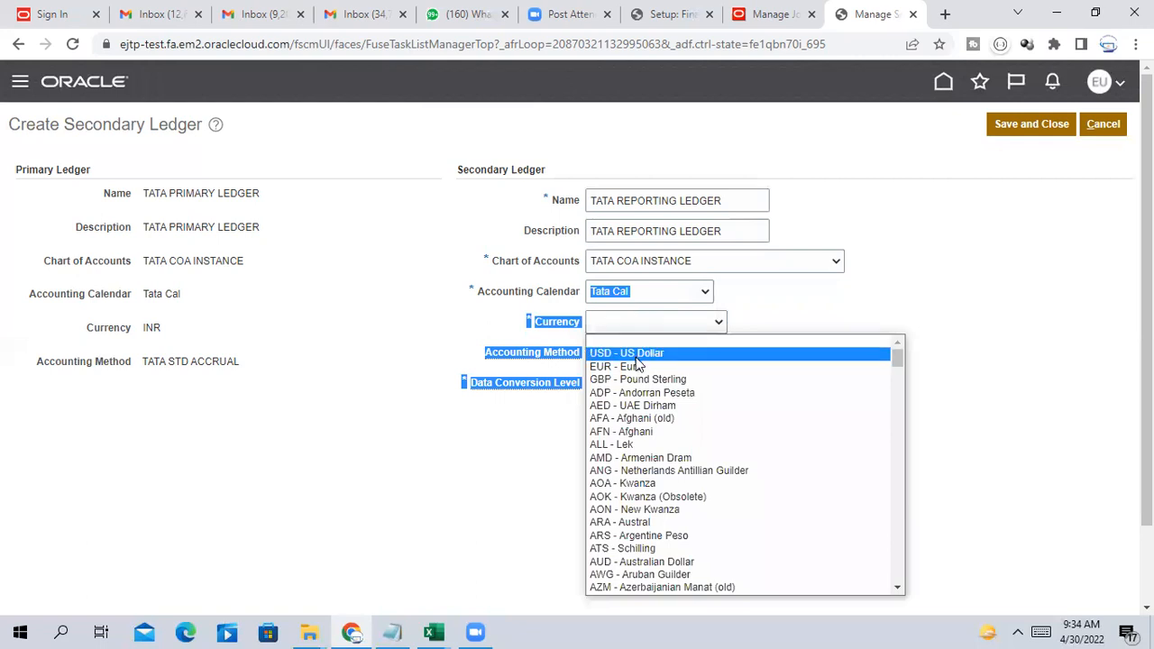
click(631, 353)
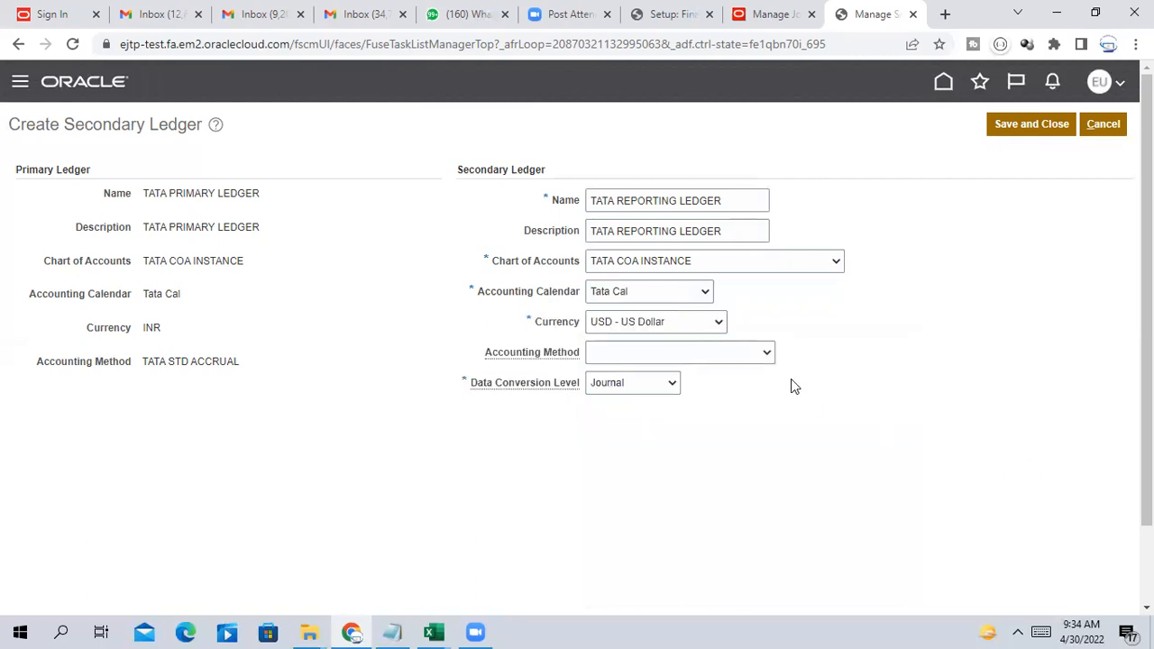
click(610, 350)
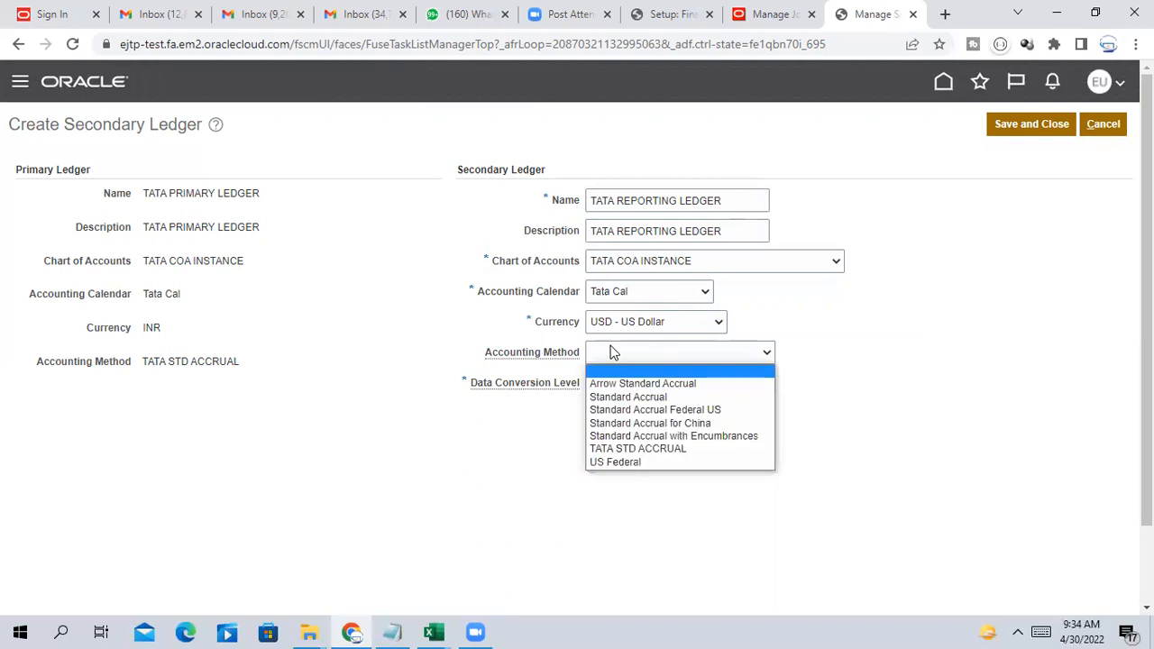
click(642, 449)
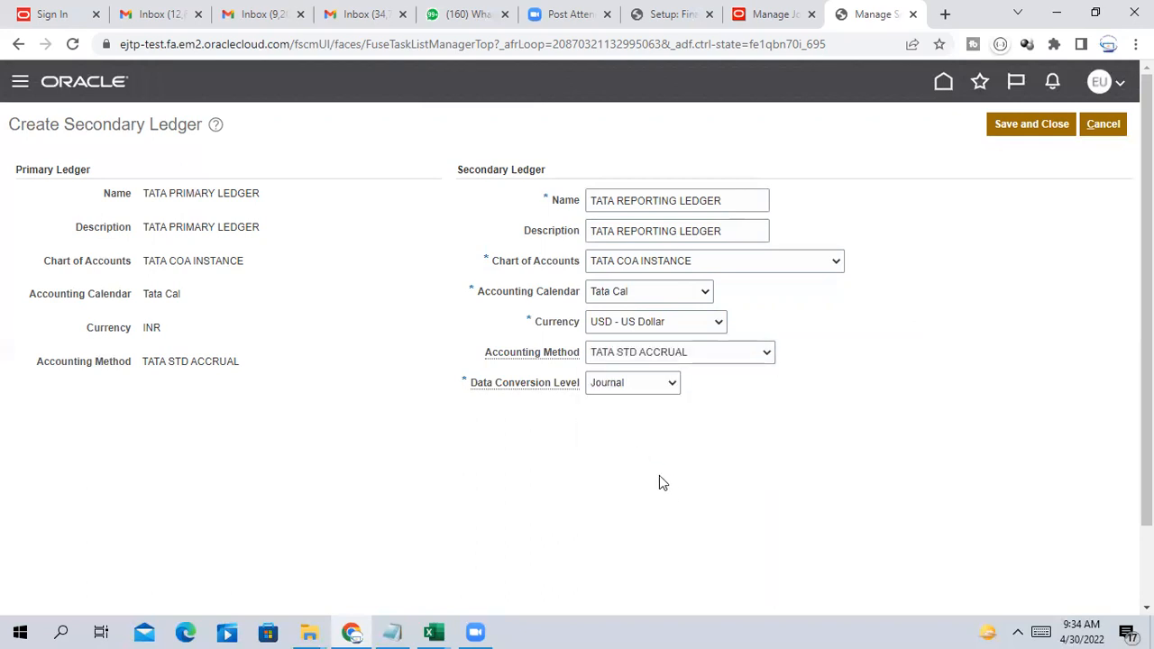
Review the data conversion level options and keep Journal selected
click(634, 382)
click(786, 426)
click(631, 383)
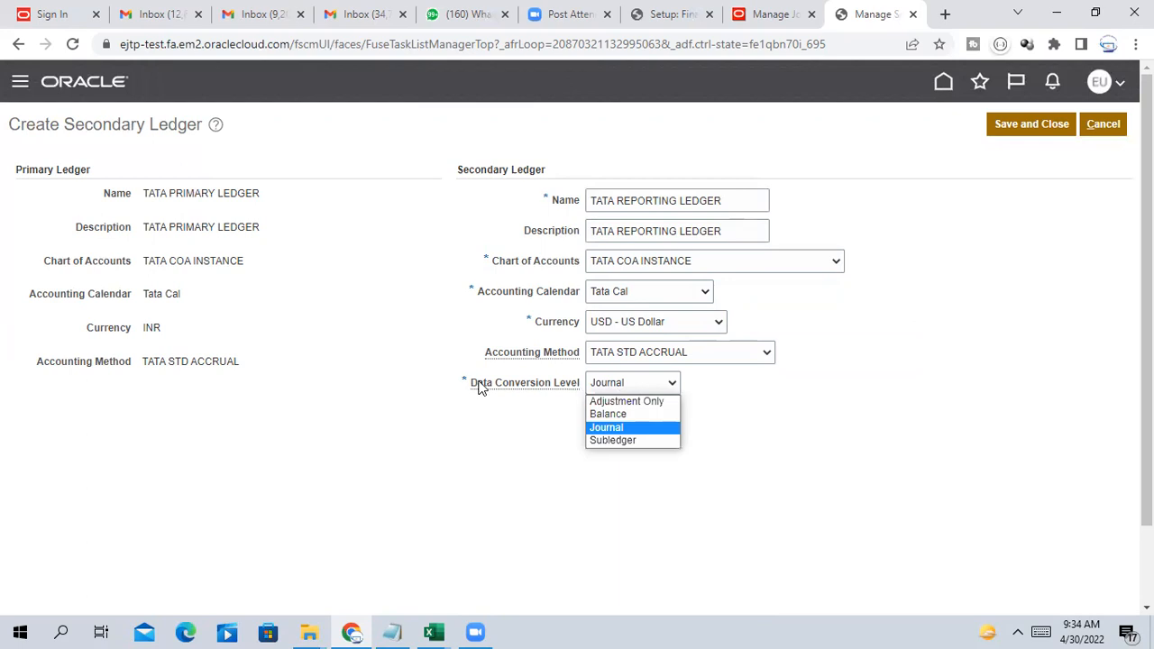
click(500, 446)
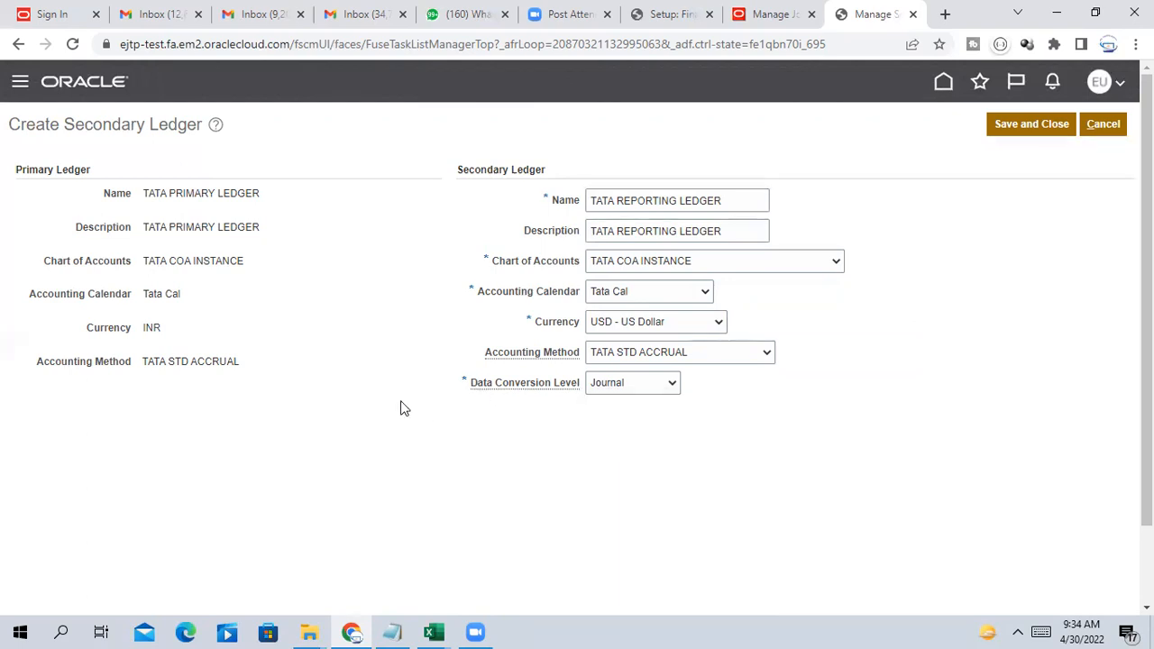
drag(150, 197, 257, 189)
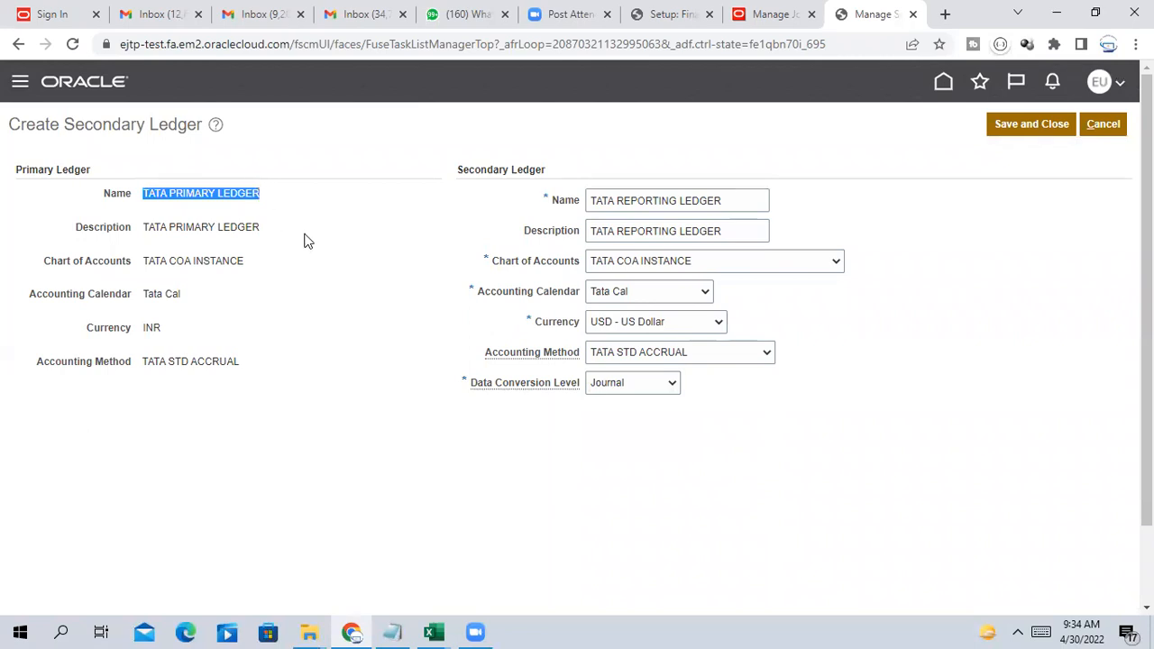
click(226, 213)
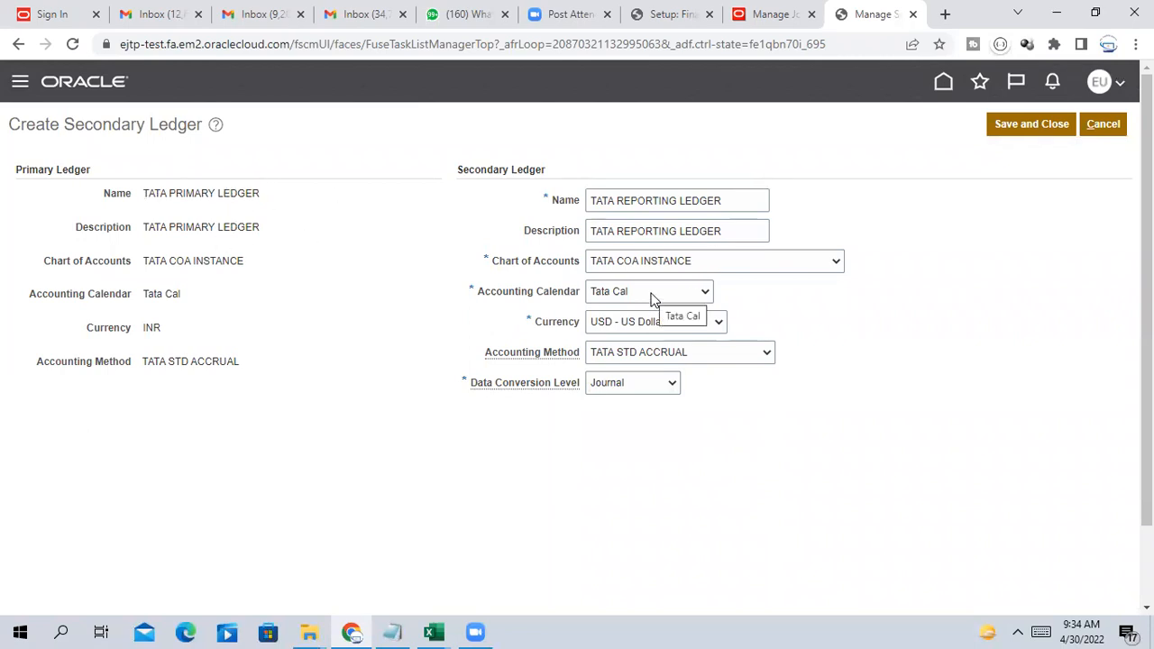
click(637, 388)
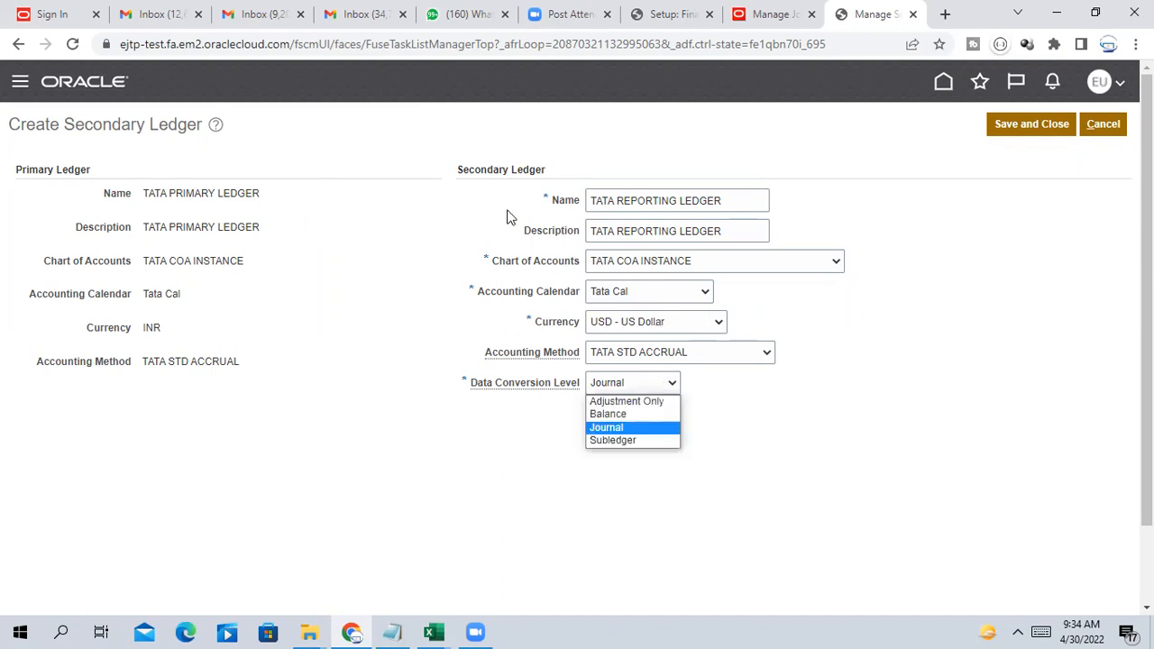
click(463, 171)
drag(462, 170, 561, 180)
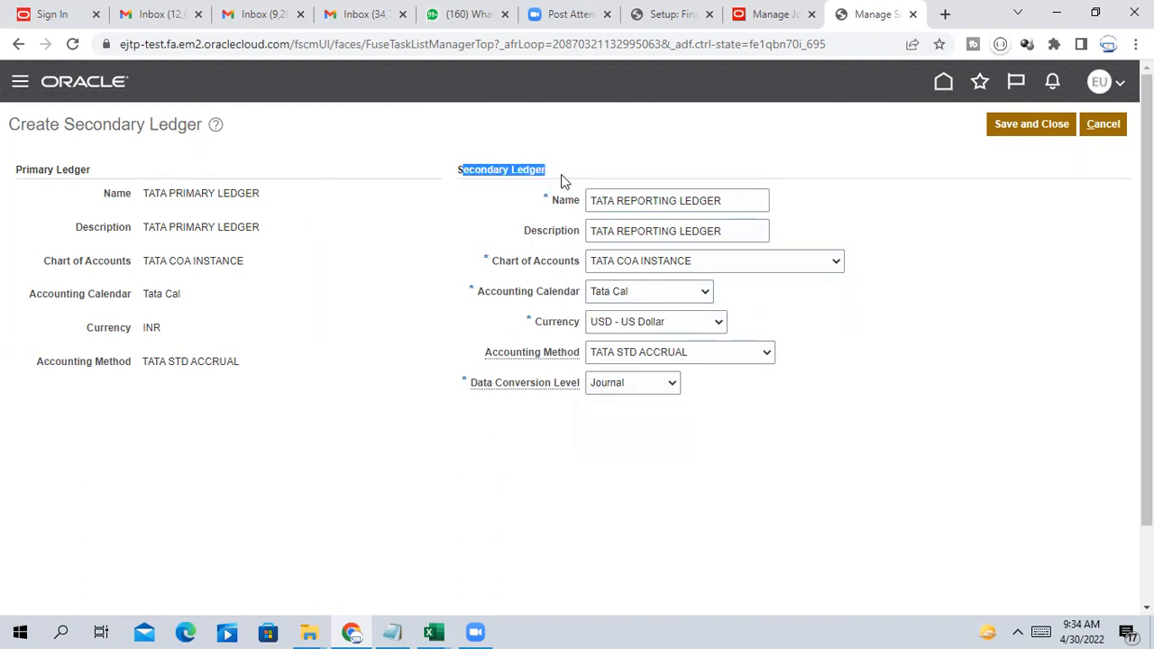
click(493, 503)
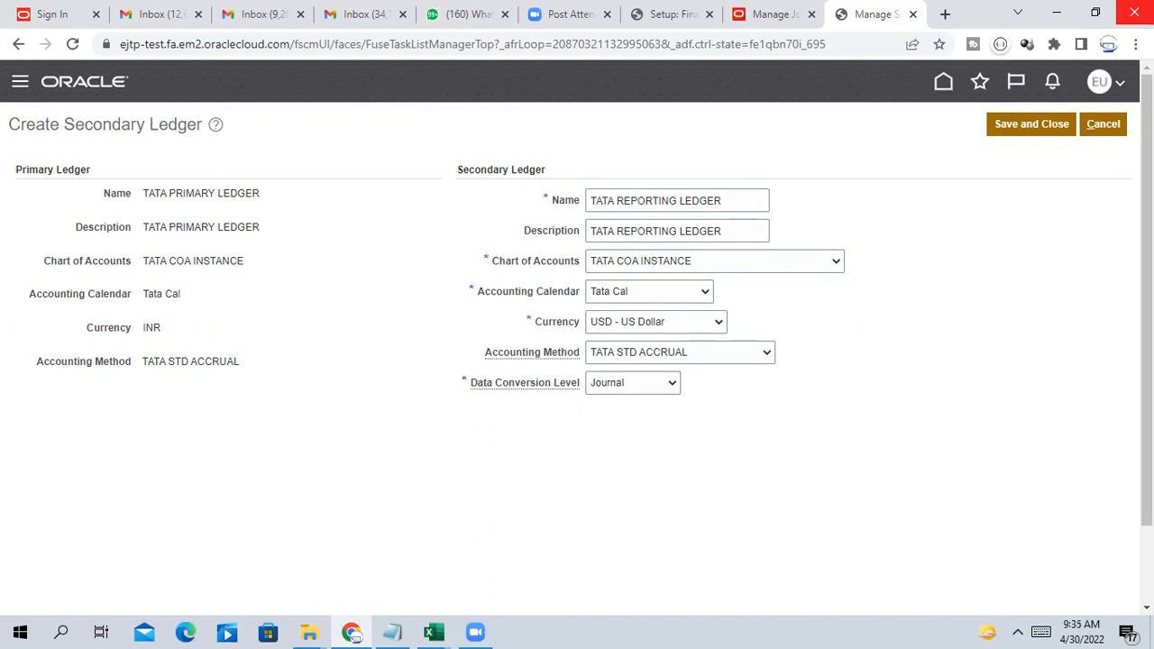
Save the ledger, dismiss the accounting method error, blank the method and save again
click(1031, 127)
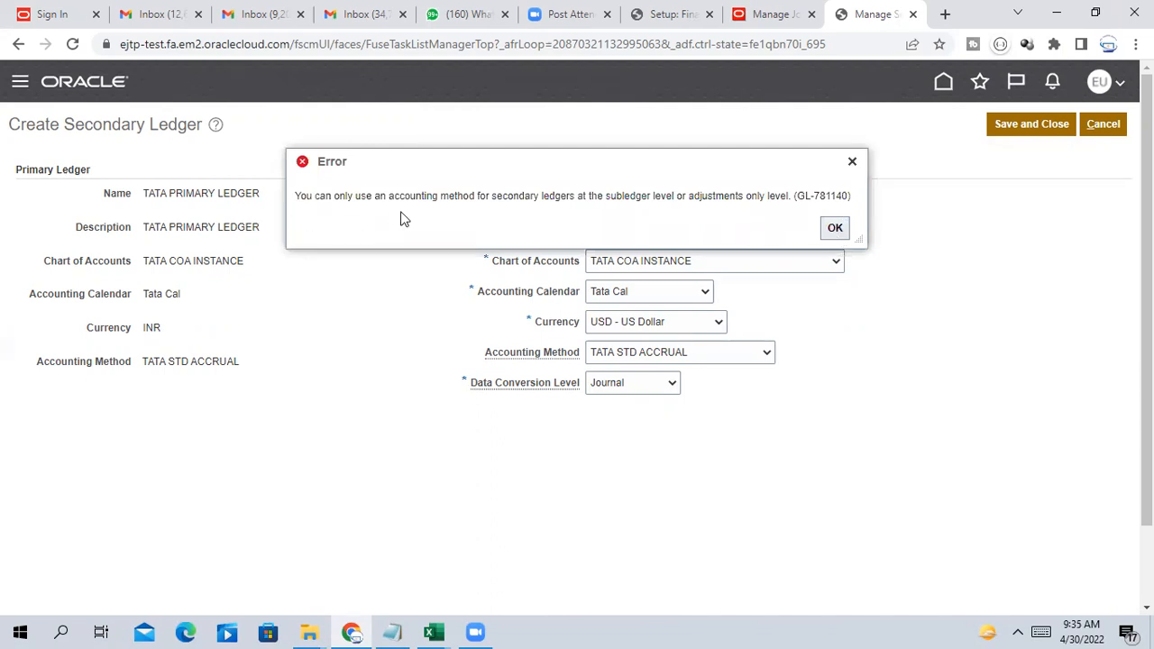
click(836, 230)
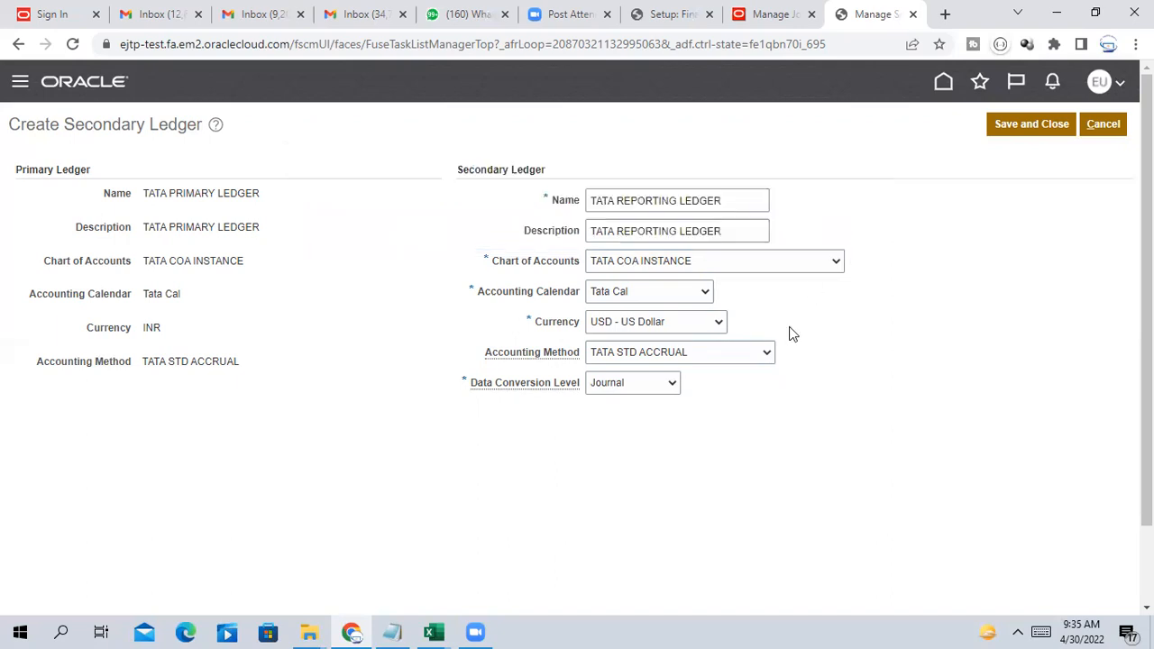
click(694, 358)
click(672, 371)
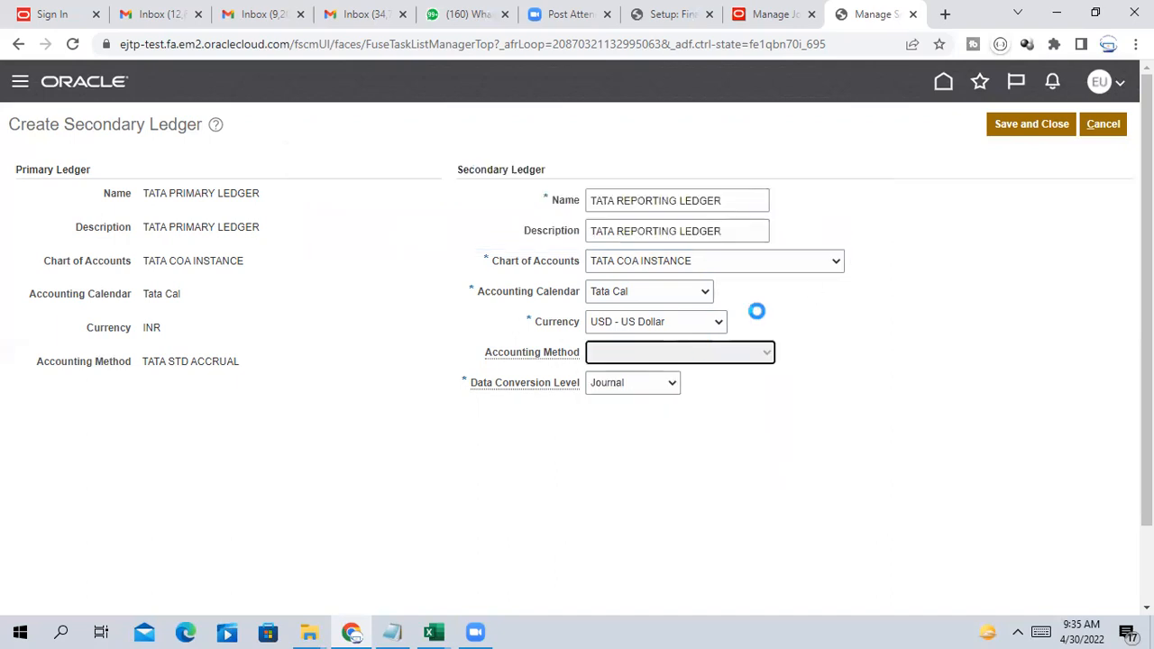
click(1033, 124)
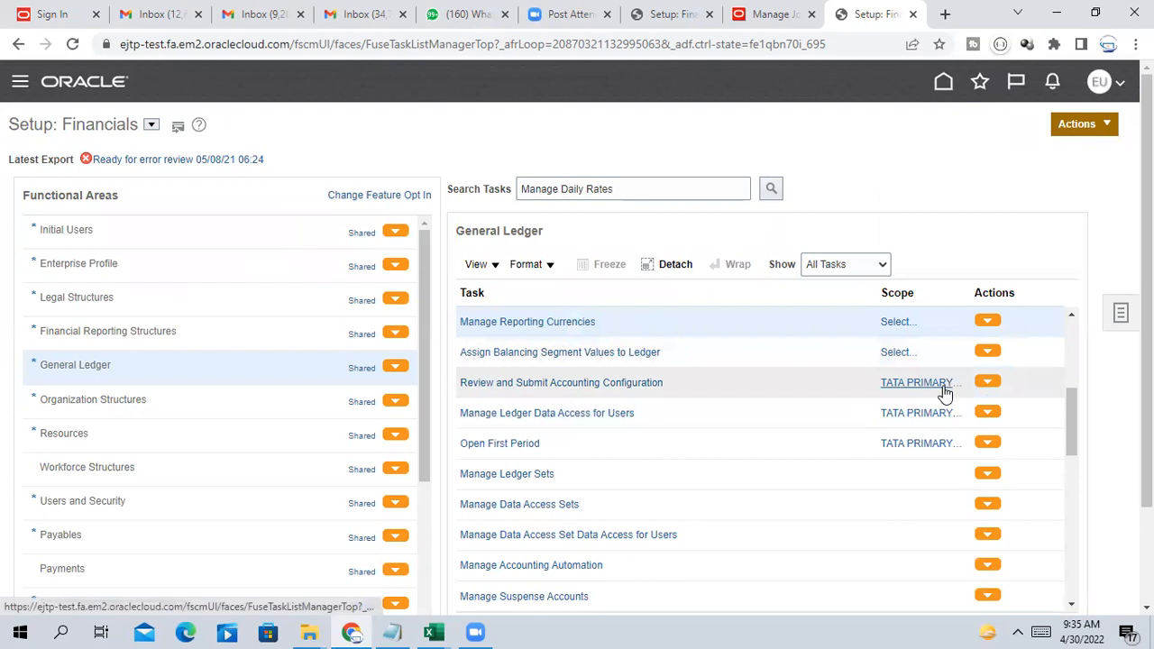
scroll(945, 390, down, 1)
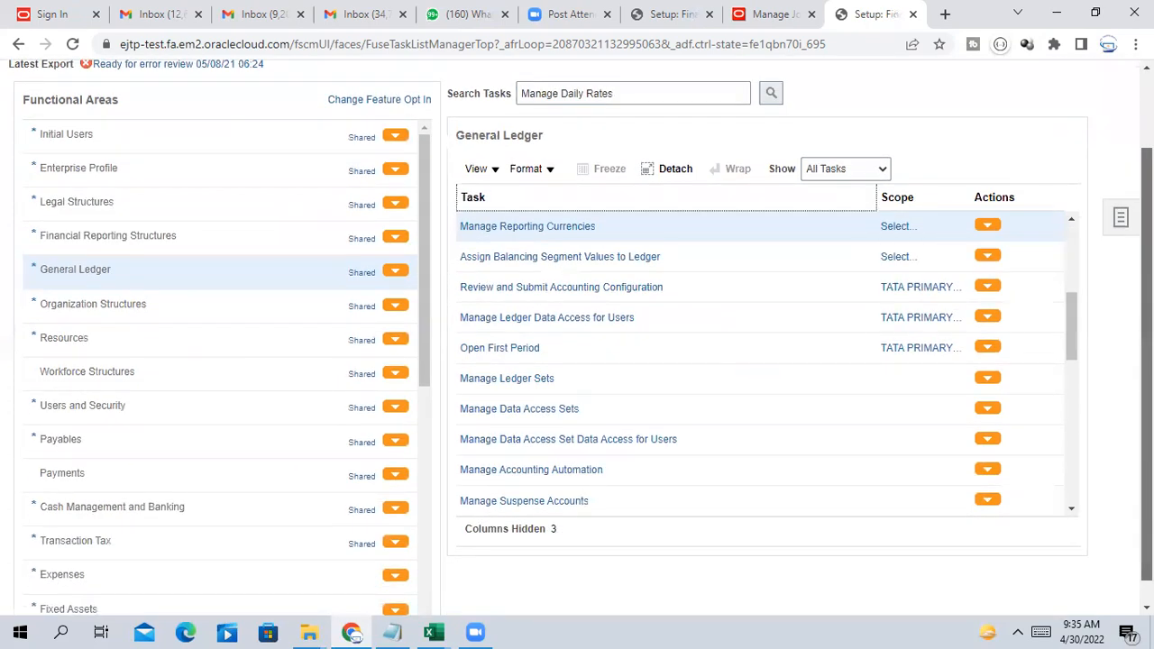
scroll(762, 339, up, 1)
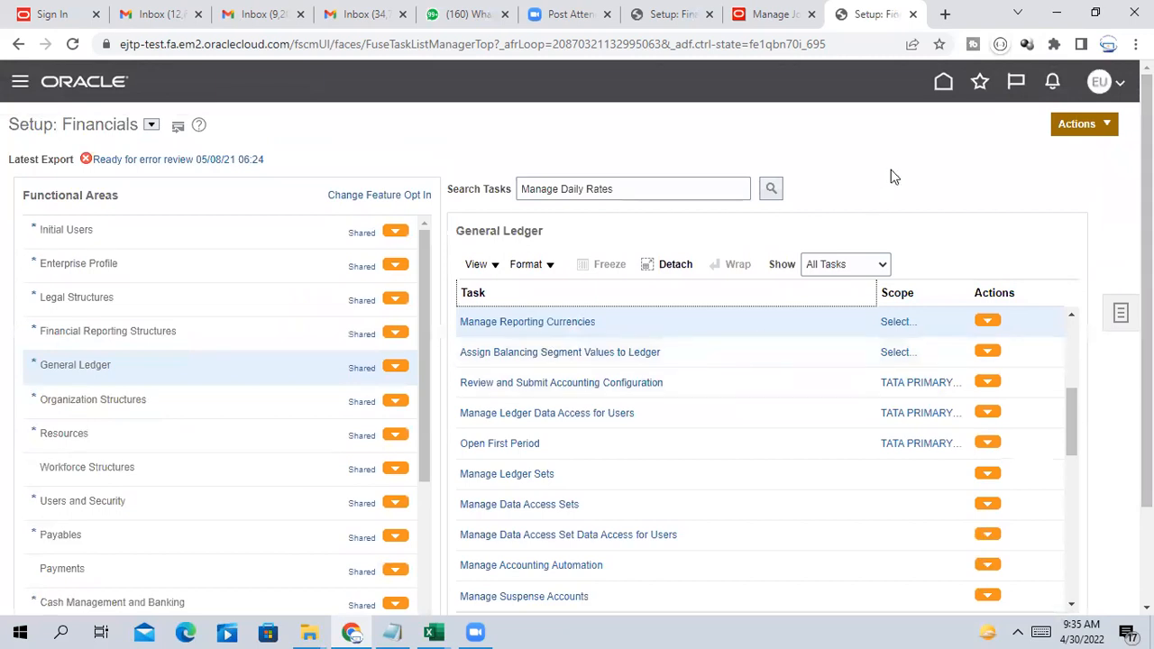
scroll(619, 453, down, 1)
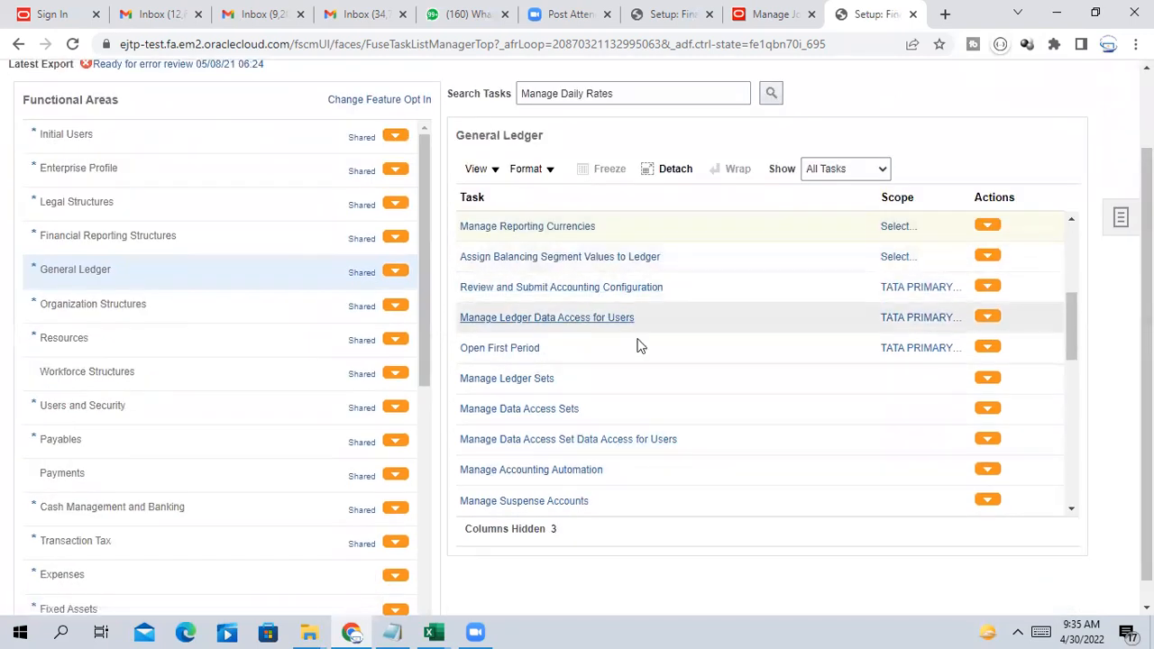
scroll(638, 346, down, 2)
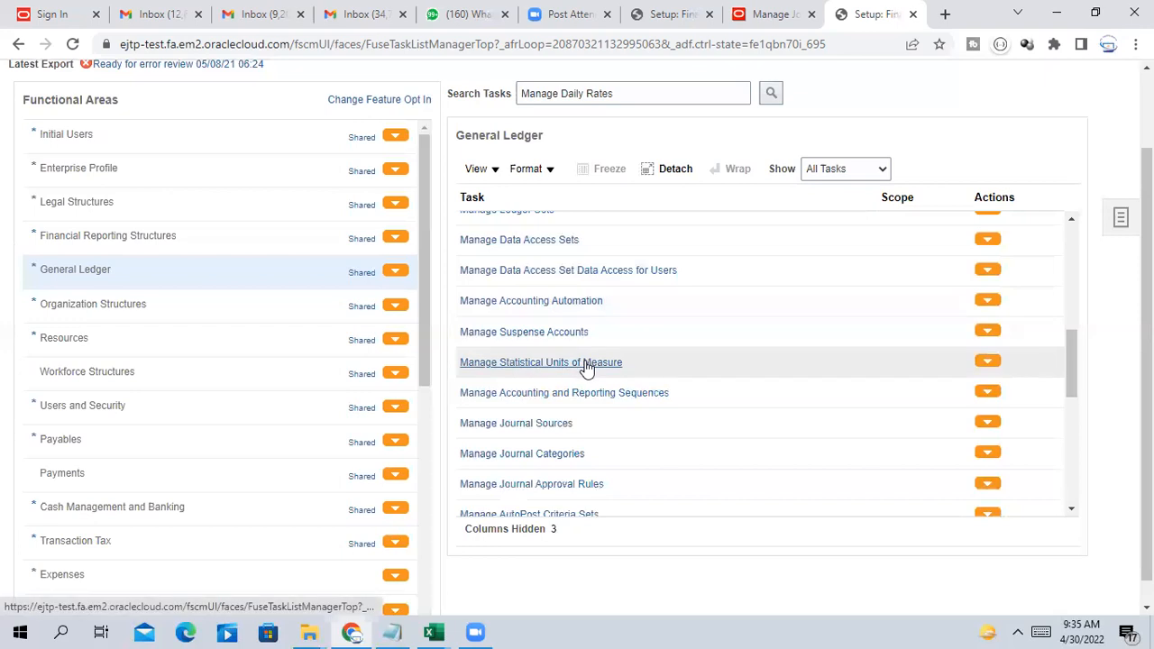
scroll(587, 368, up, 1)
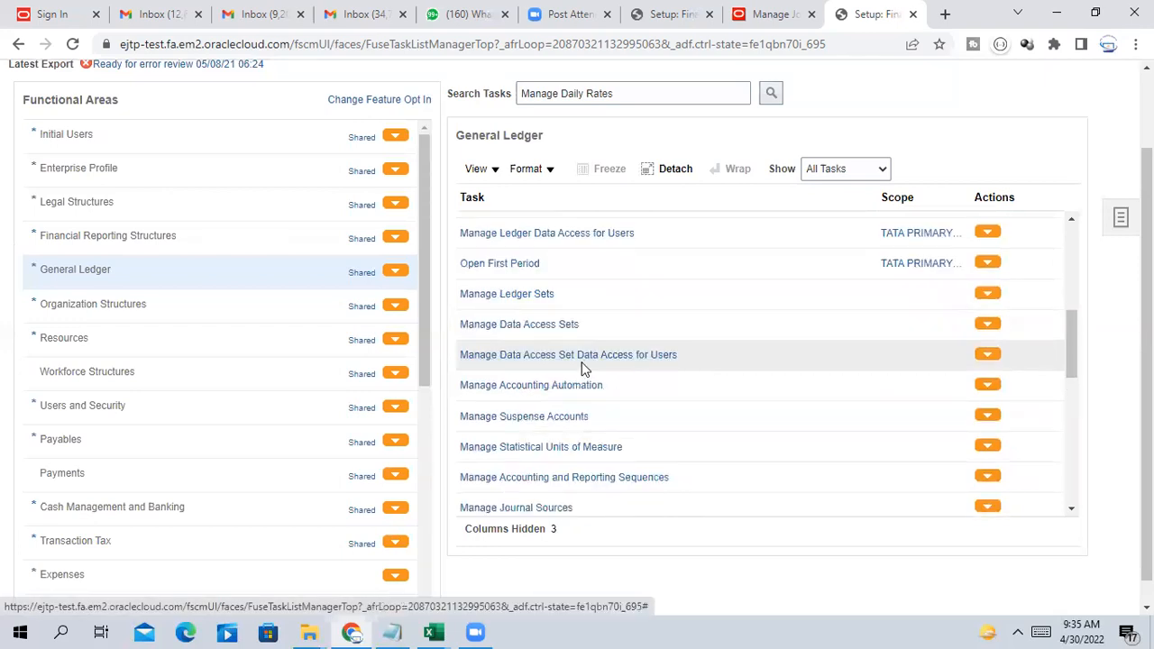
scroll(591, 410, up, 1)
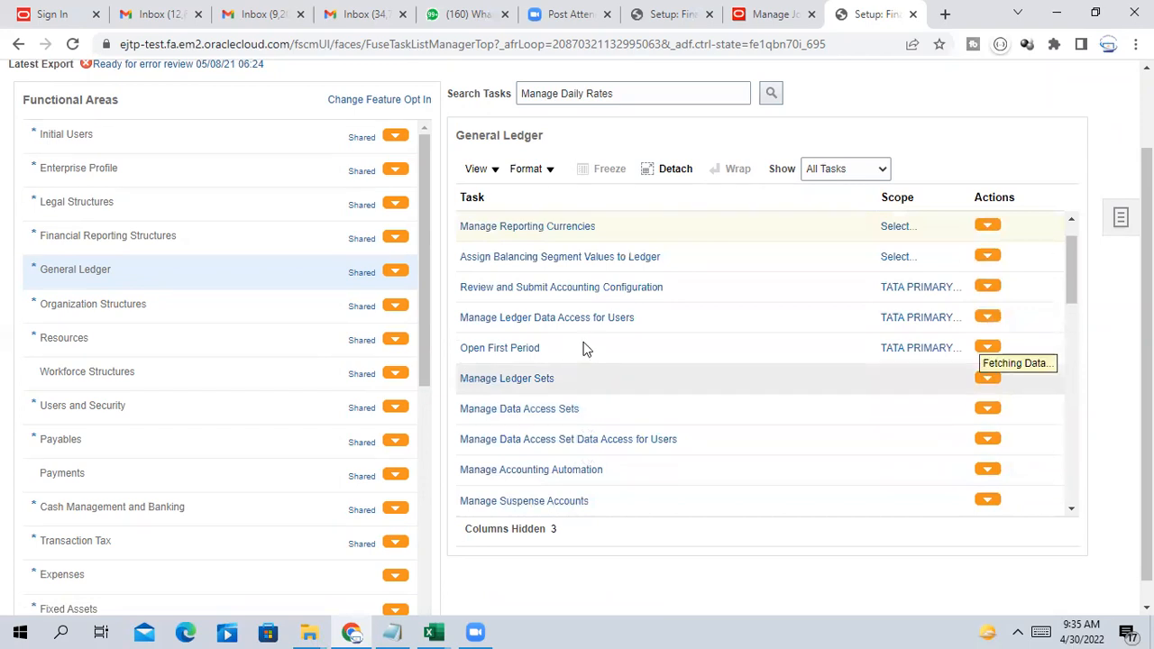
scroll(586, 334, up, 3)
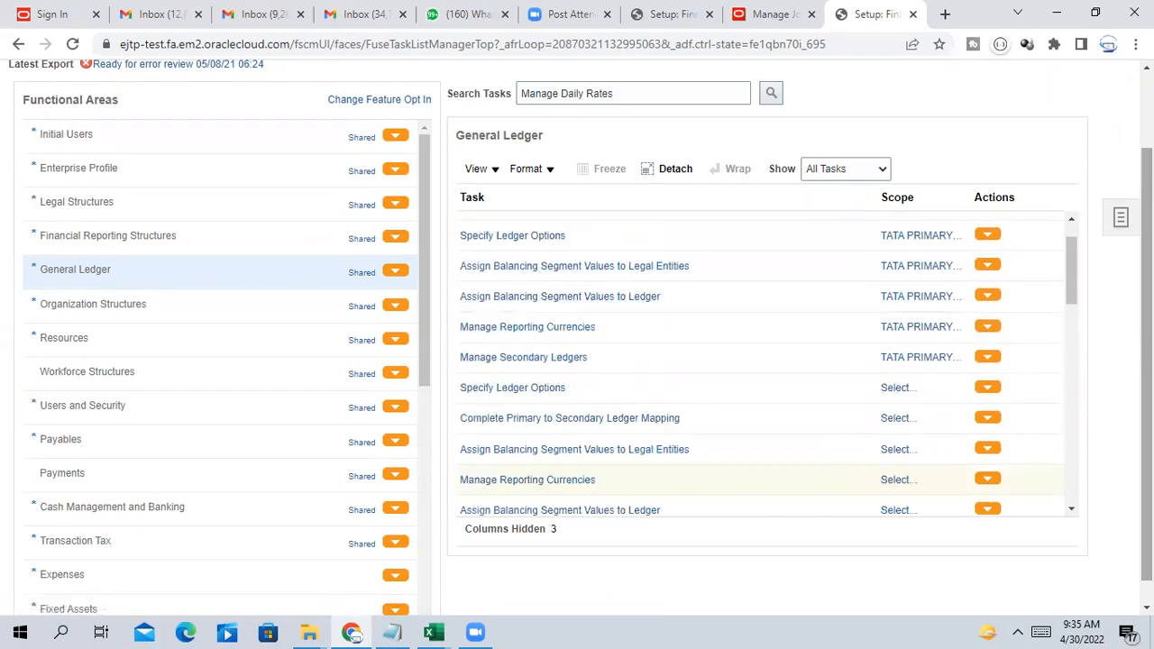
drag(1073, 252, 1082, 303)
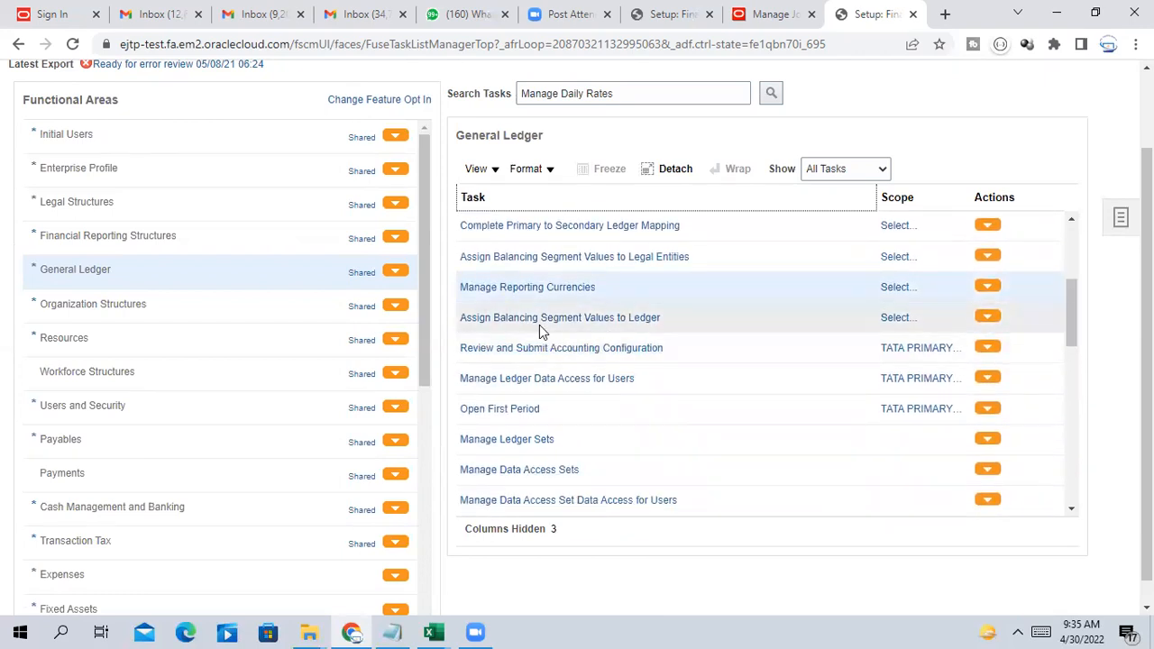
scroll(592, 328, down, 3)
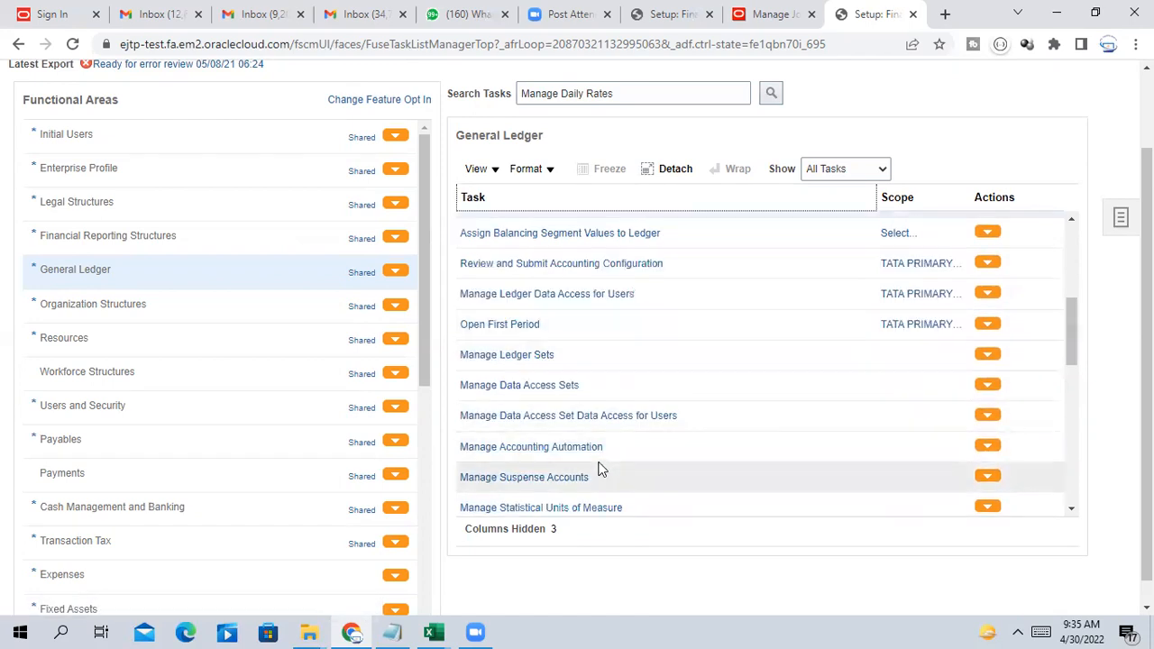
scroll(601, 437, down, 3)
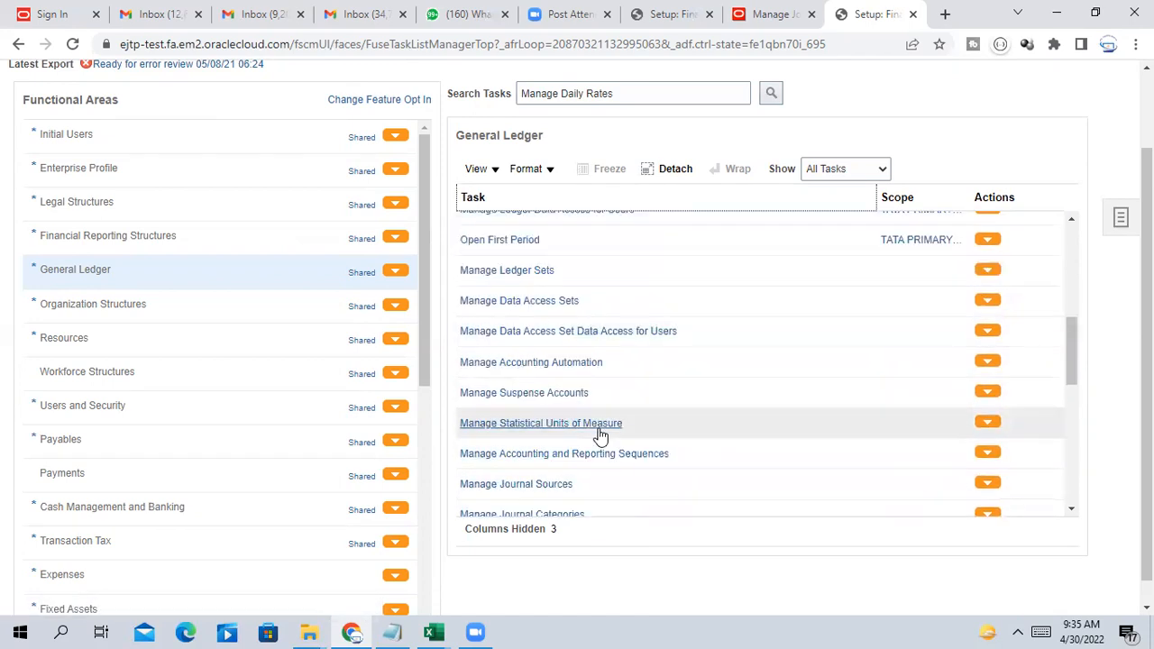
scroll(599, 435, down, 5)
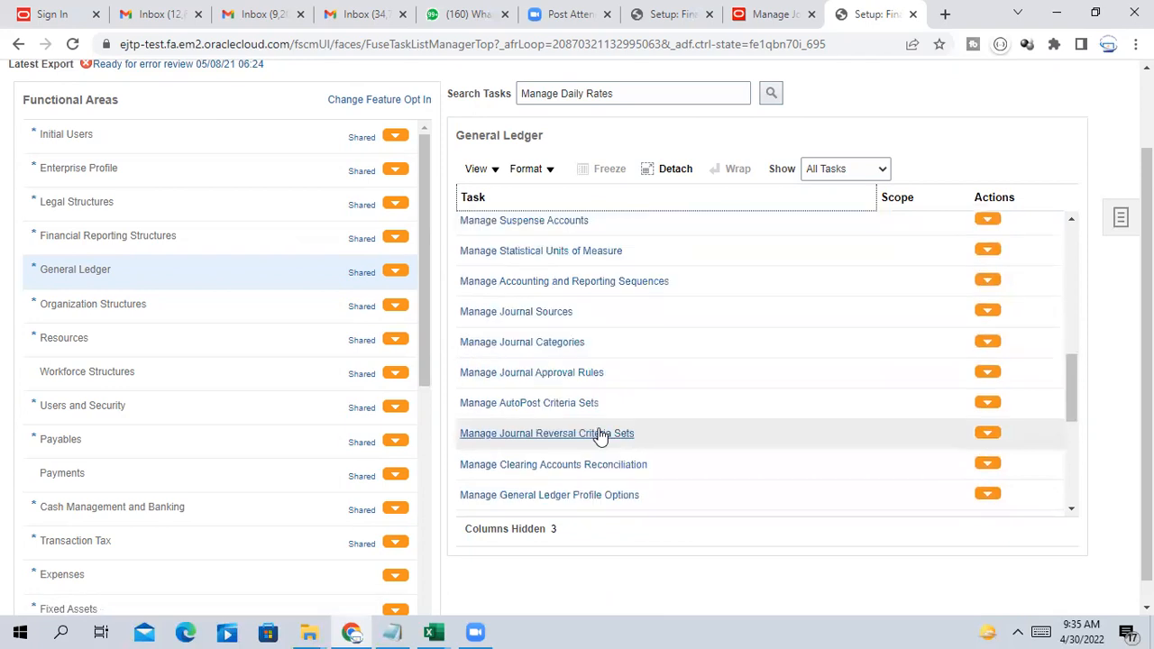
scroll(601, 437, down, 3)
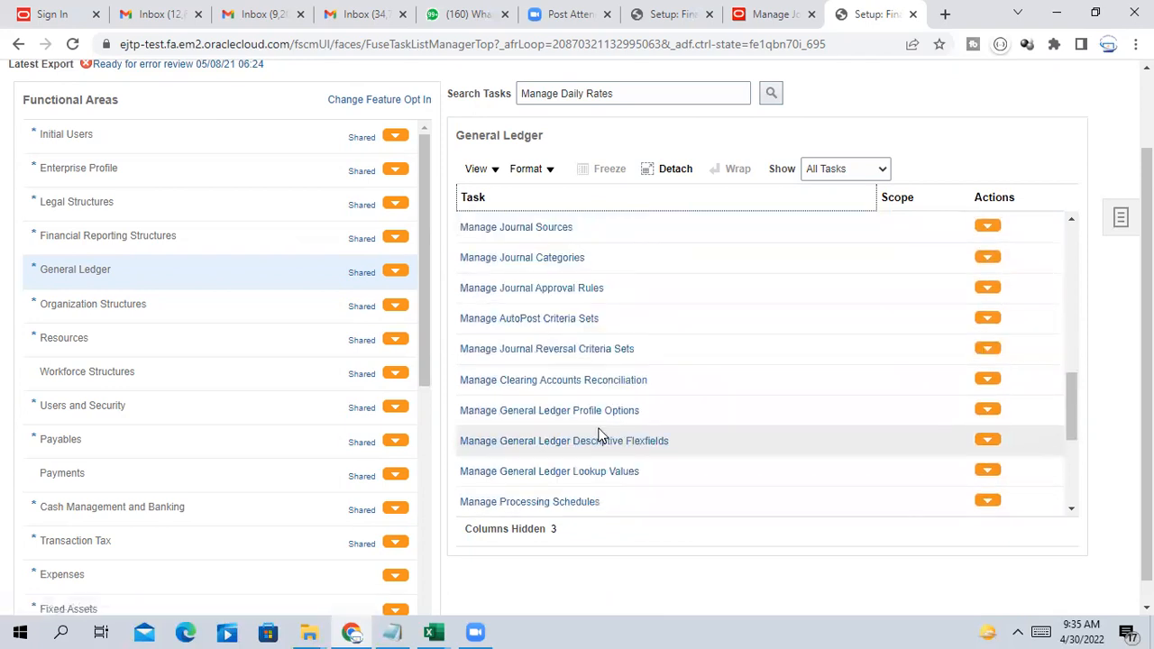
scroll(601, 436, up, 10)
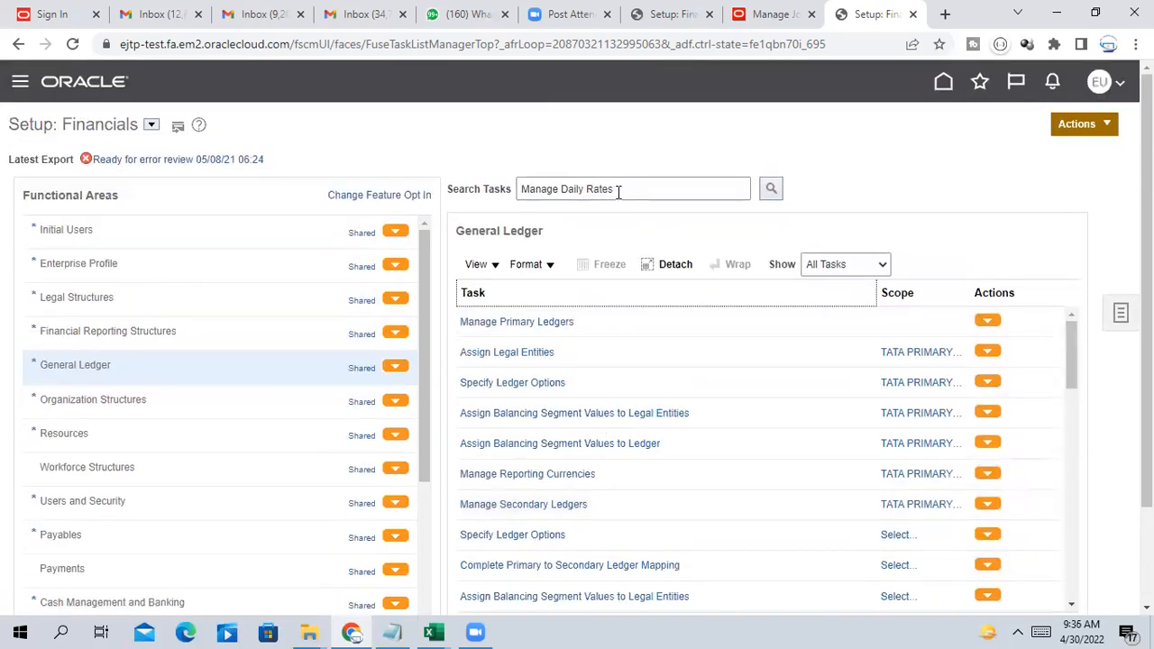
drag(618, 188, 439, 185)
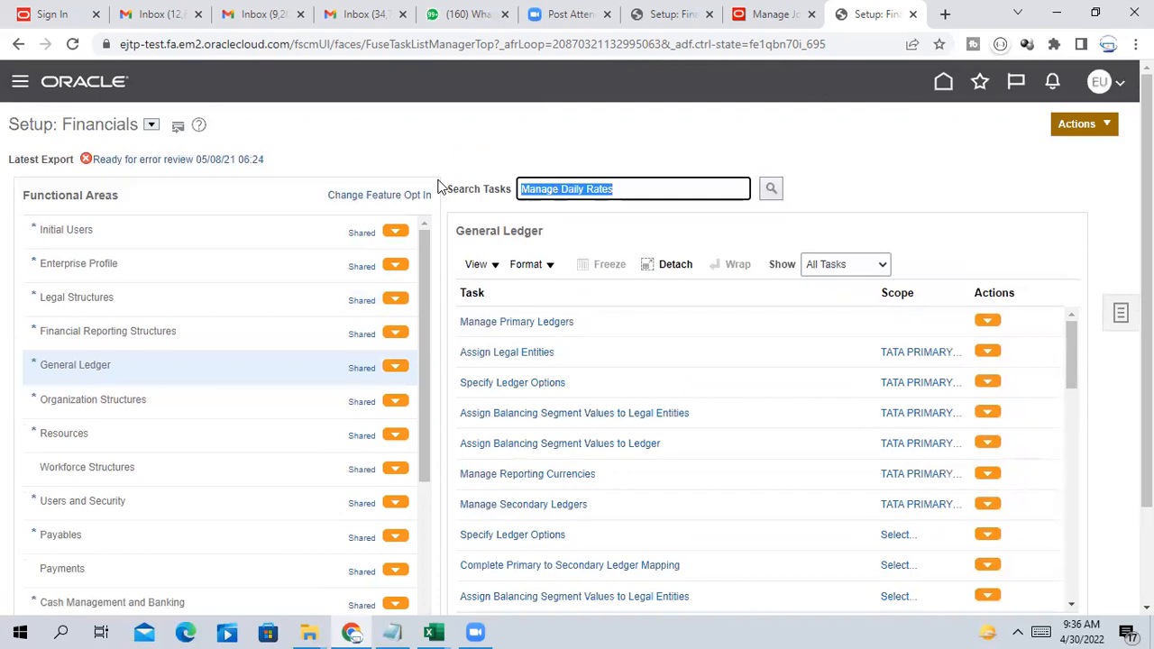
Search setup tasks for secondary ledgers and open Complete Primary to Secondary Ledger Mapping
text(R)
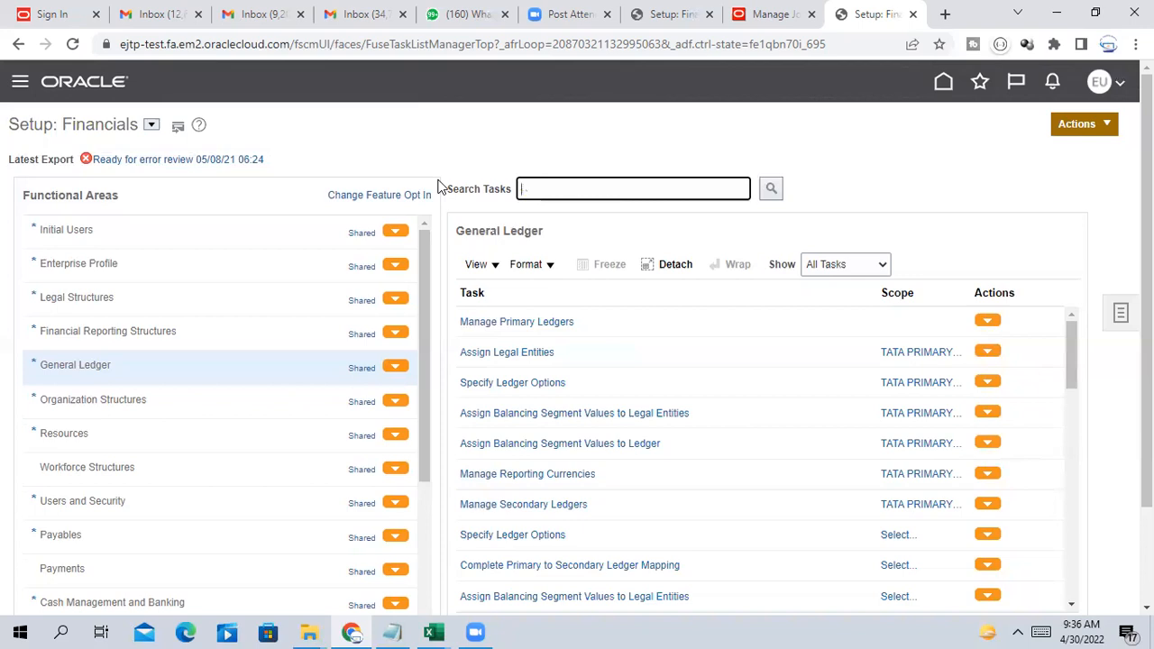
text(Secondary)
click(774, 186)
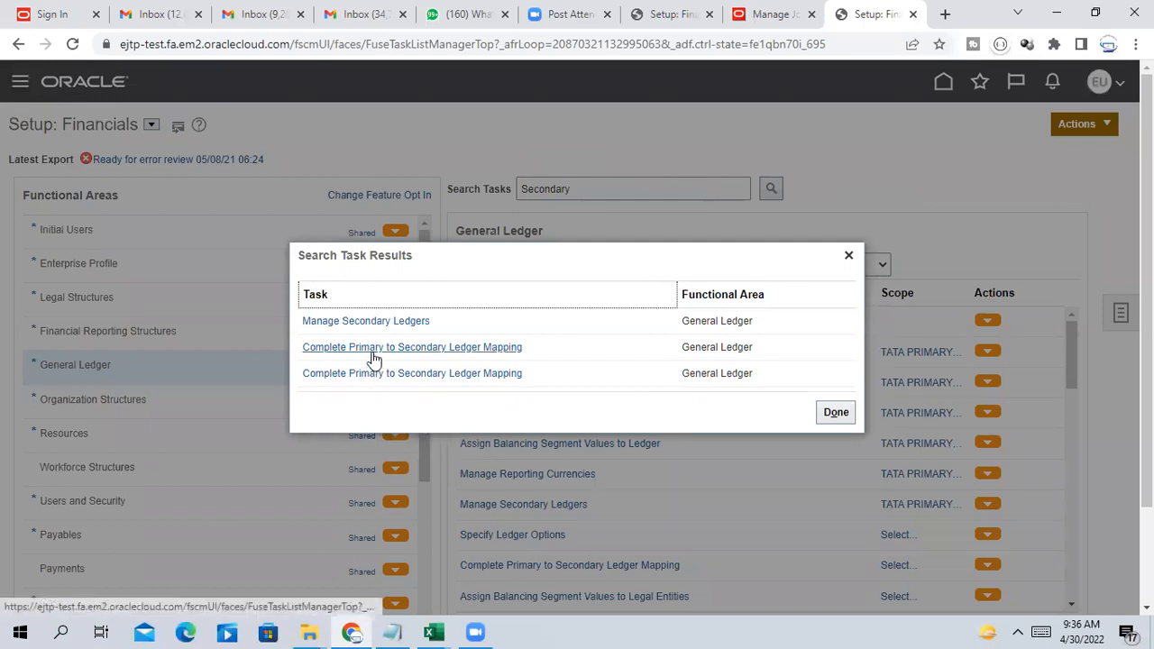
click(493, 346)
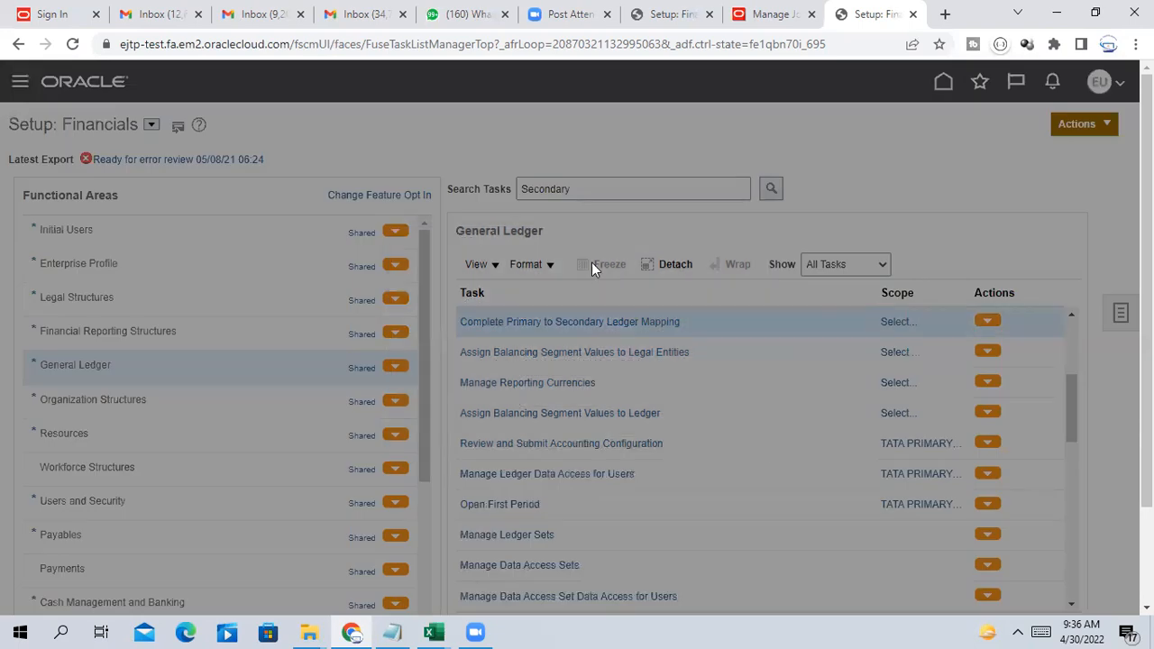
Set the Secondary Ledger scope to 'Select and Add' and go to the mapping task
click(548, 394)
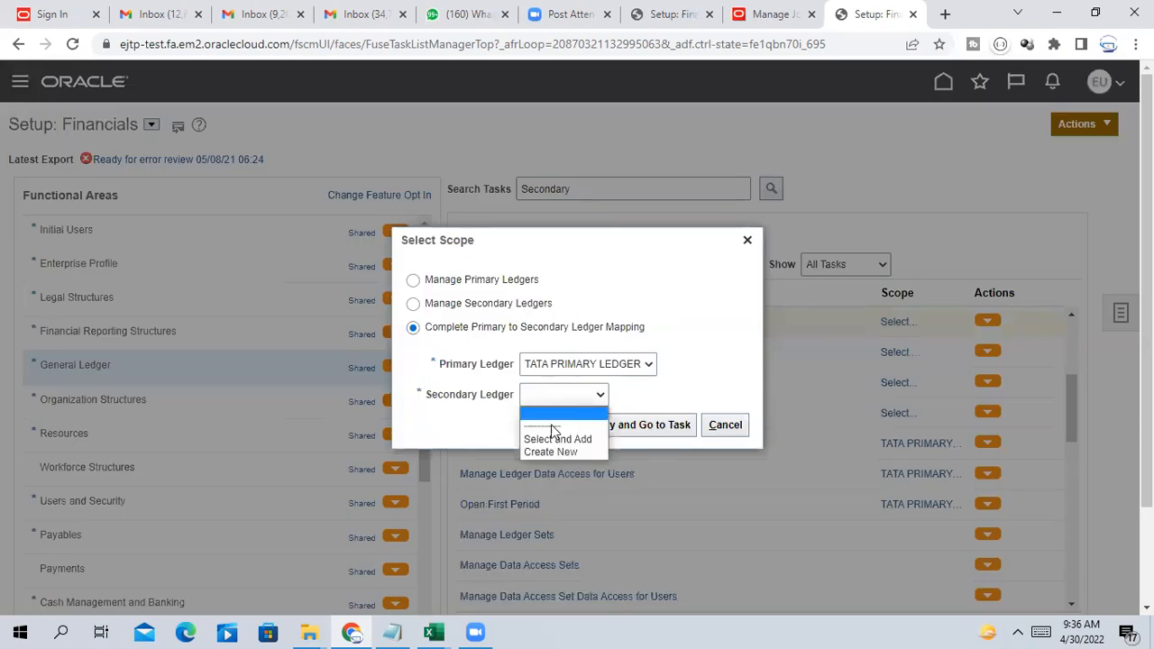
click(557, 440)
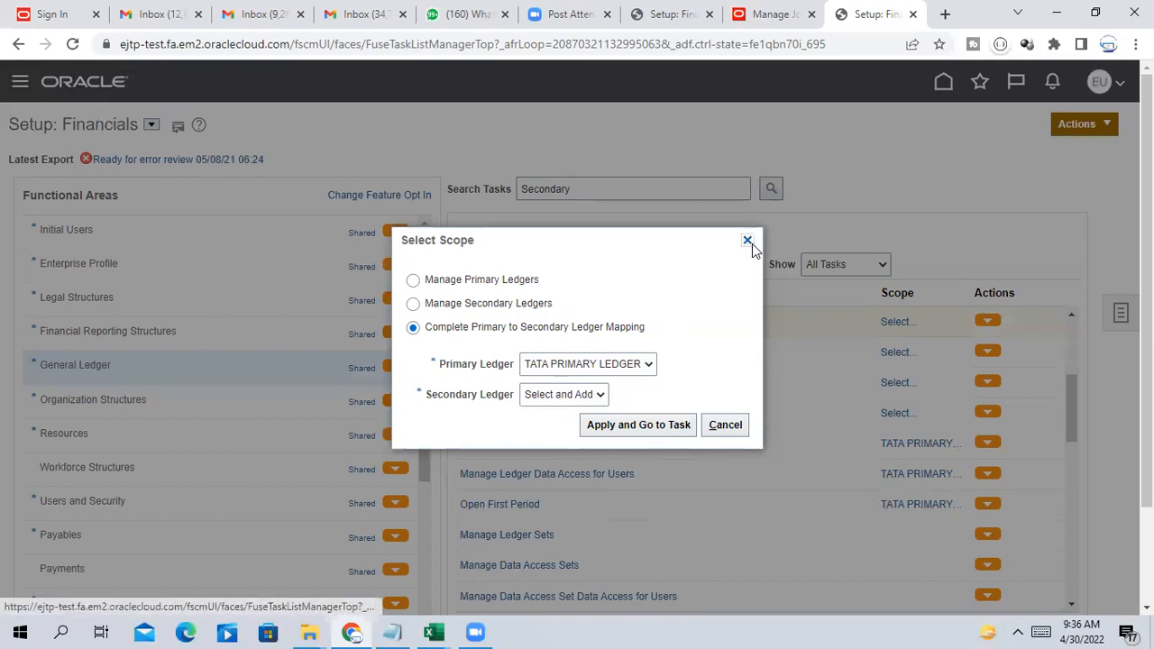
click(628, 424)
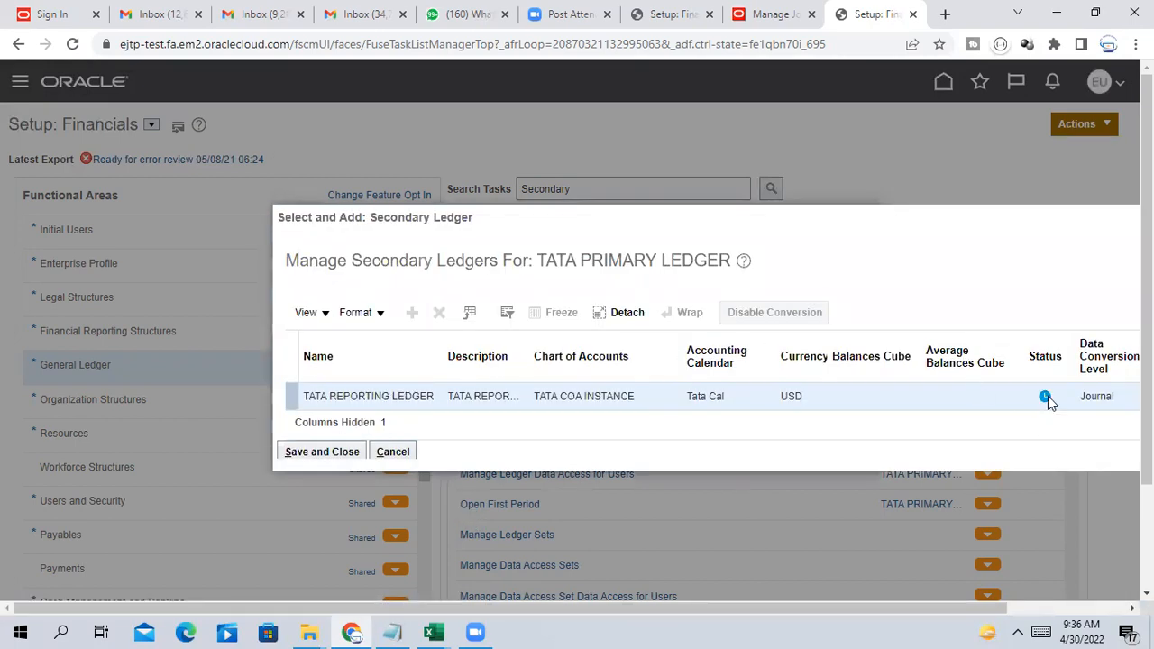
mouse_move(1047, 395)
Continue to the ledger mapping and set Default Conversion Rate Type to Corporate
click(328, 450)
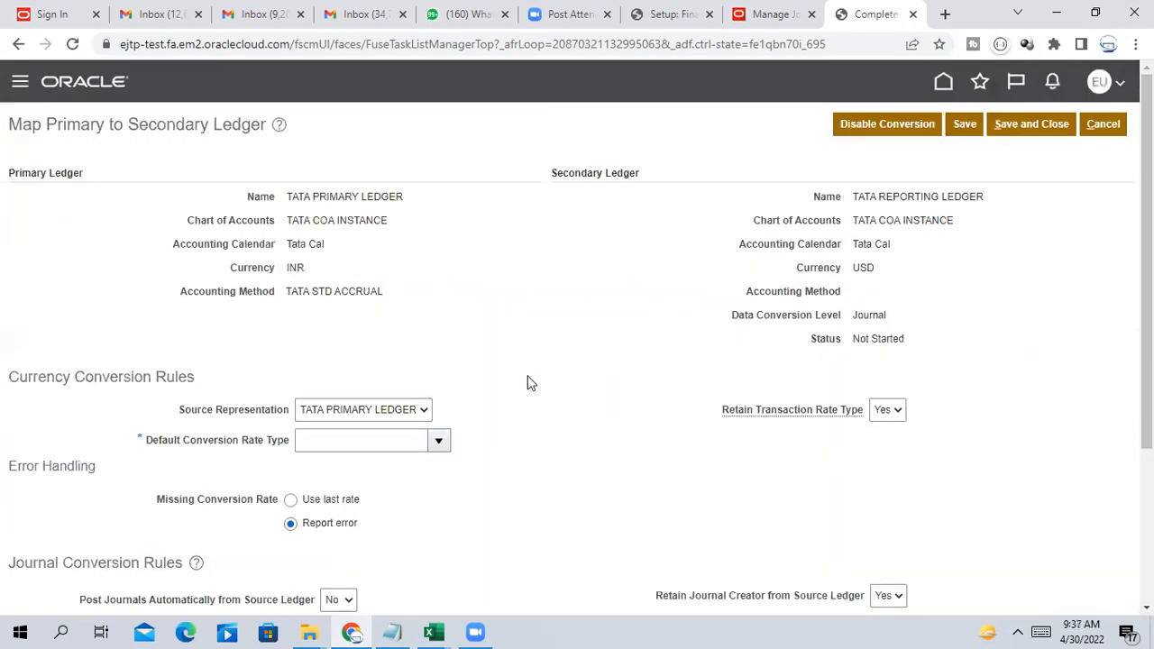
scroll(530, 380, down, 3)
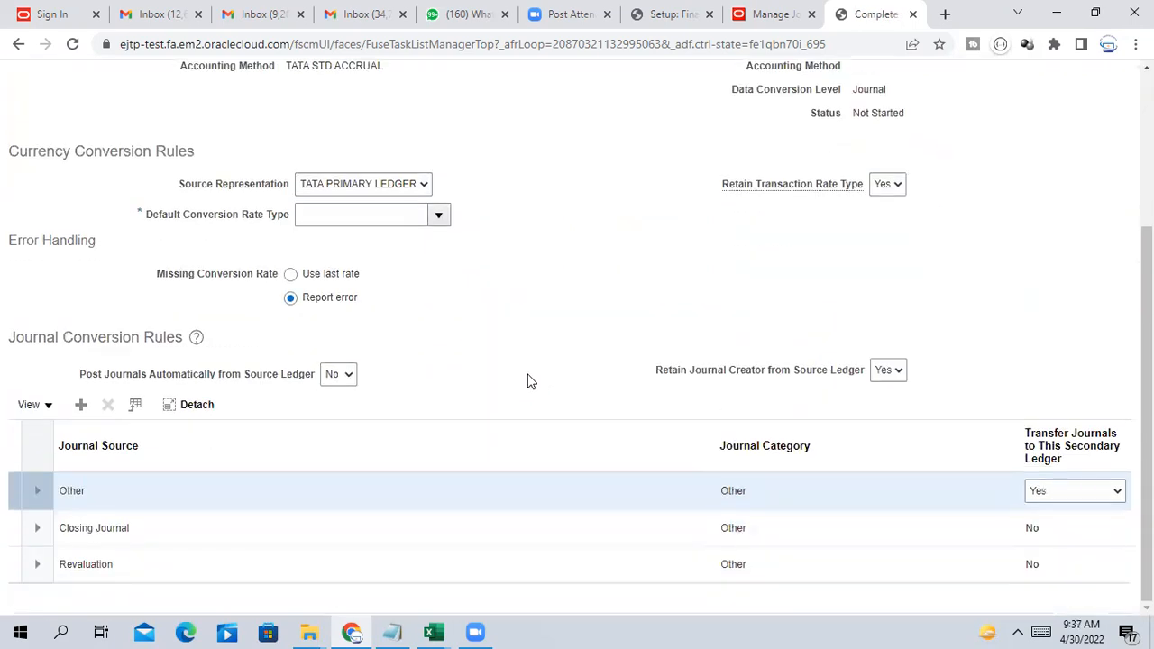
scroll(530, 380, up, 3)
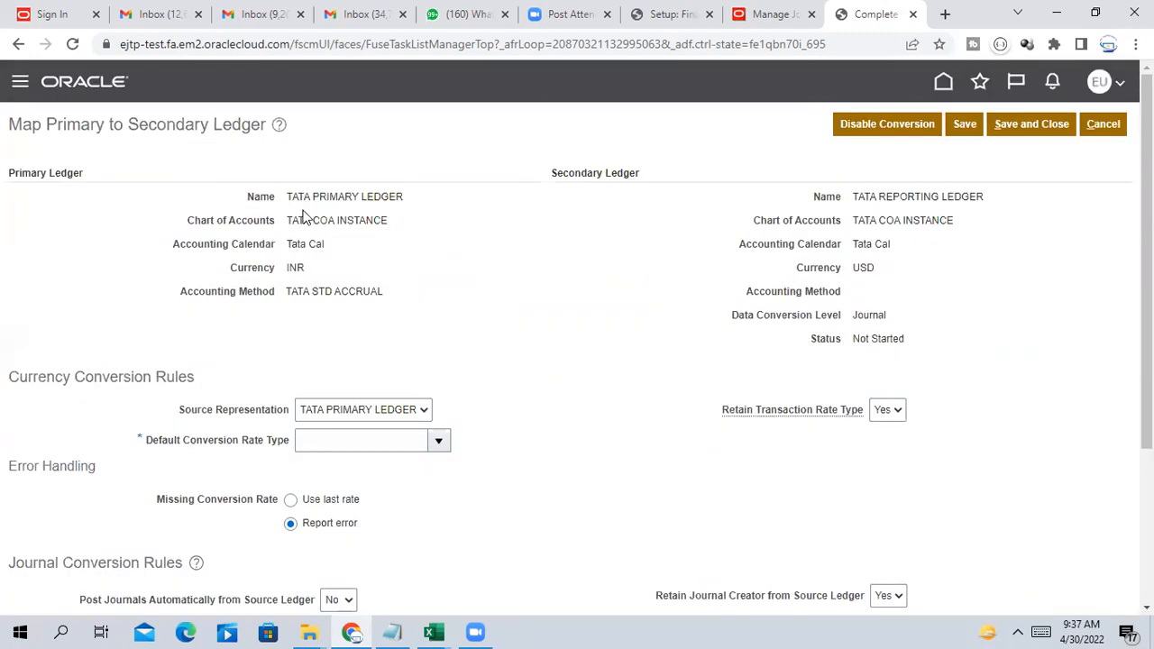
scroll(240, 269, down, 1)
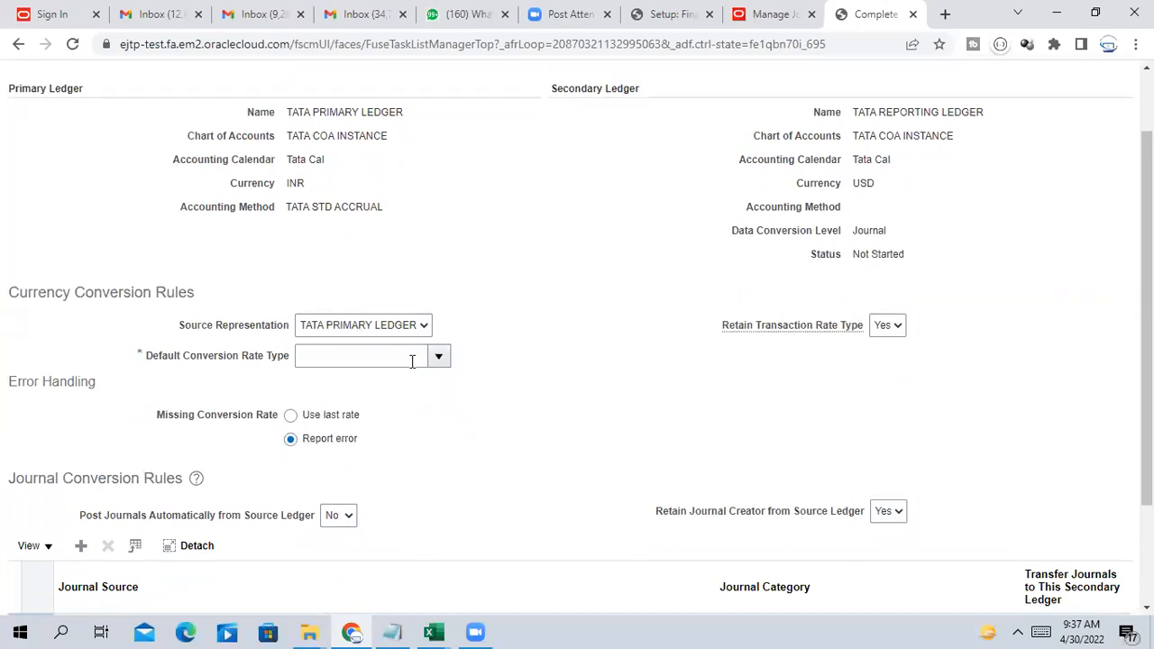
click(439, 357)
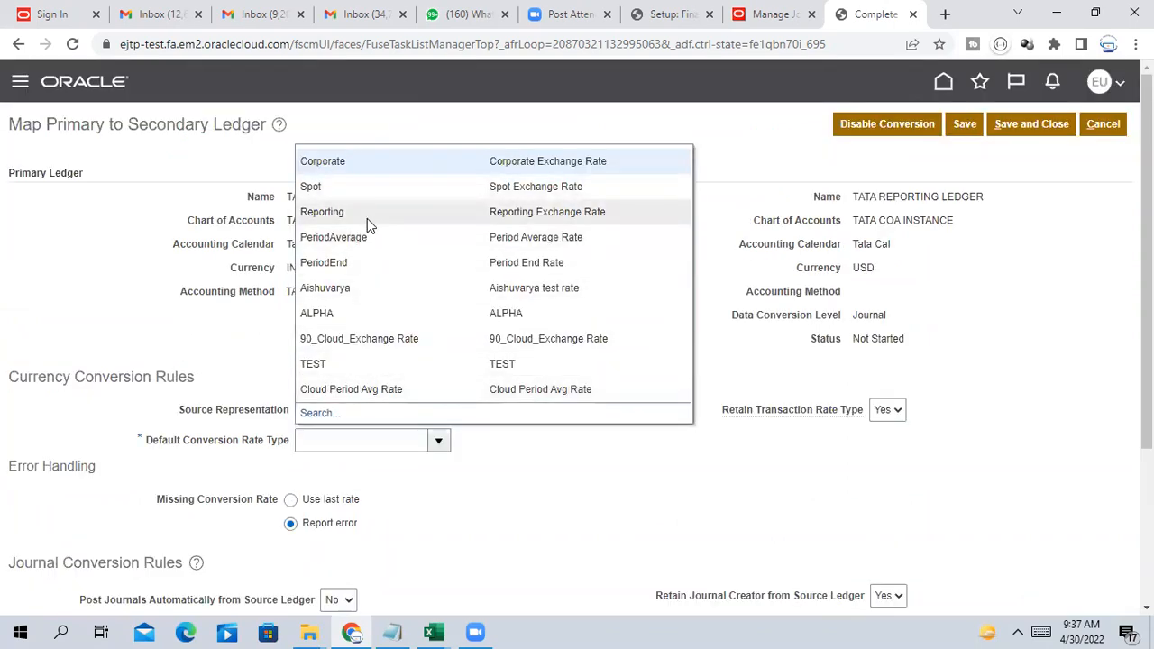
click(350, 164)
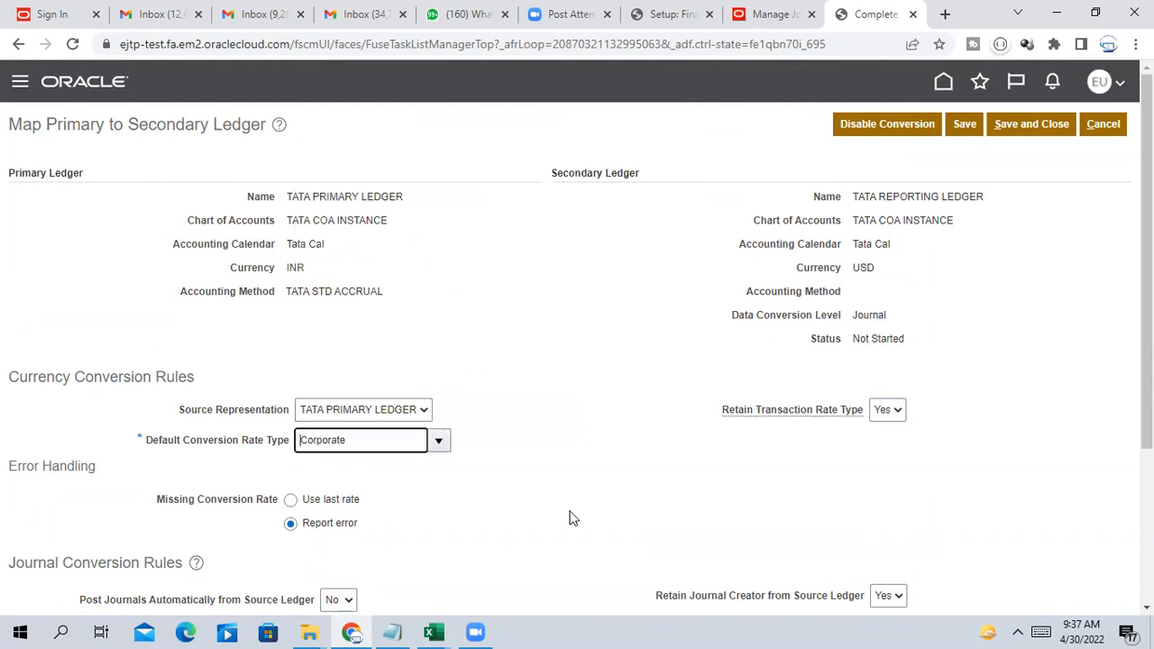
scroll(607, 418, down, 2)
scroll(757, 346, up, 1)
scroll(615, 397, up, 1)
scroll(556, 358, down, 2)
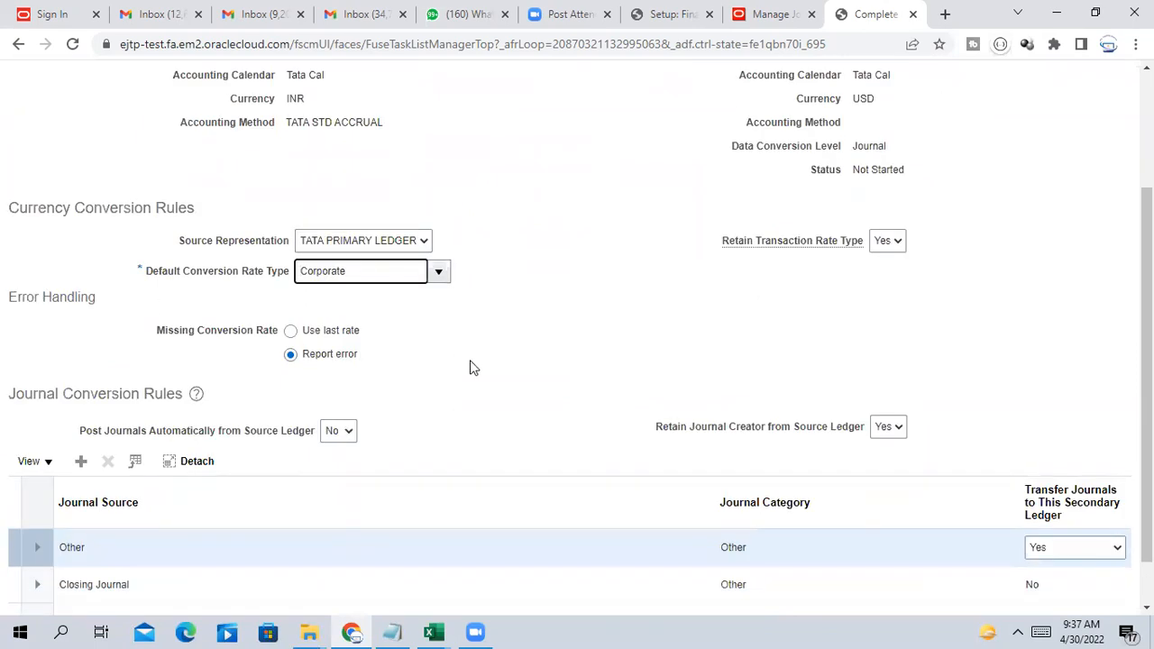
scroll(470, 366, down, 1)
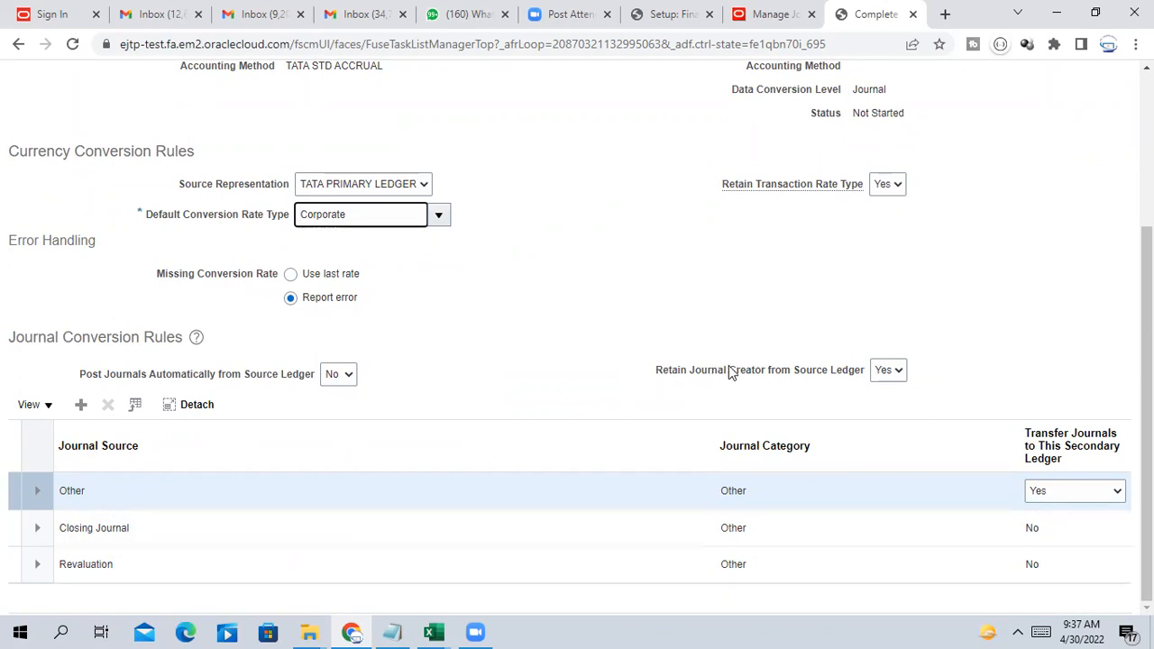
Review the Retain Journal Creator choices and open the Post Journals Automatically from Source Ledger list
drag(729, 371, 863, 378)
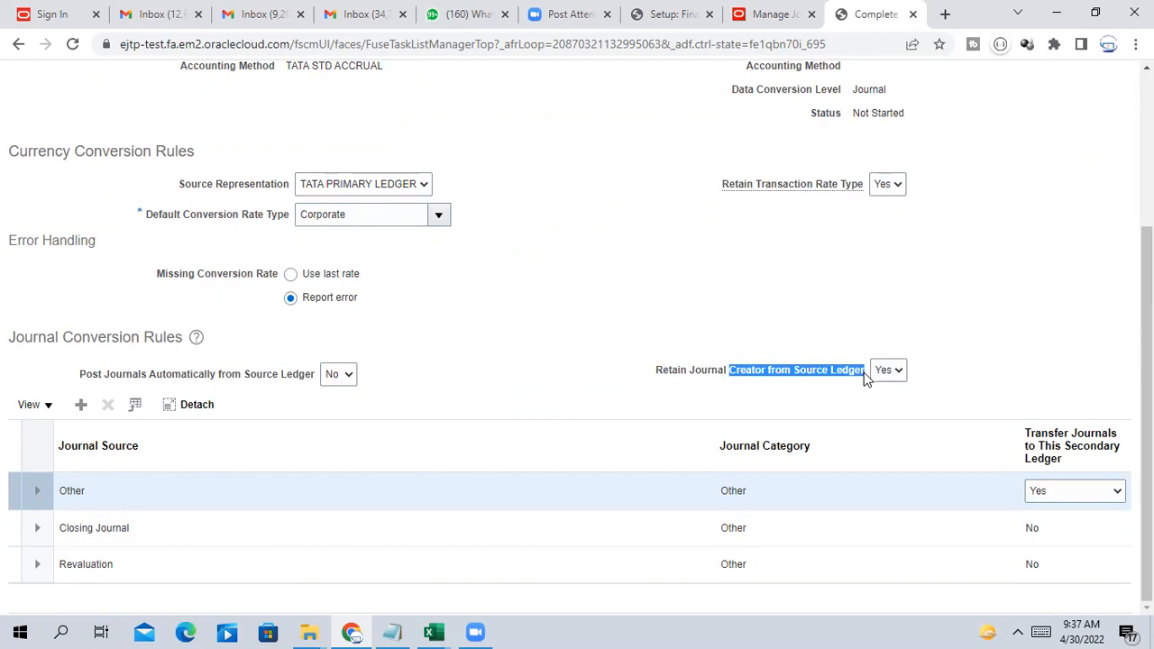
click(865, 405)
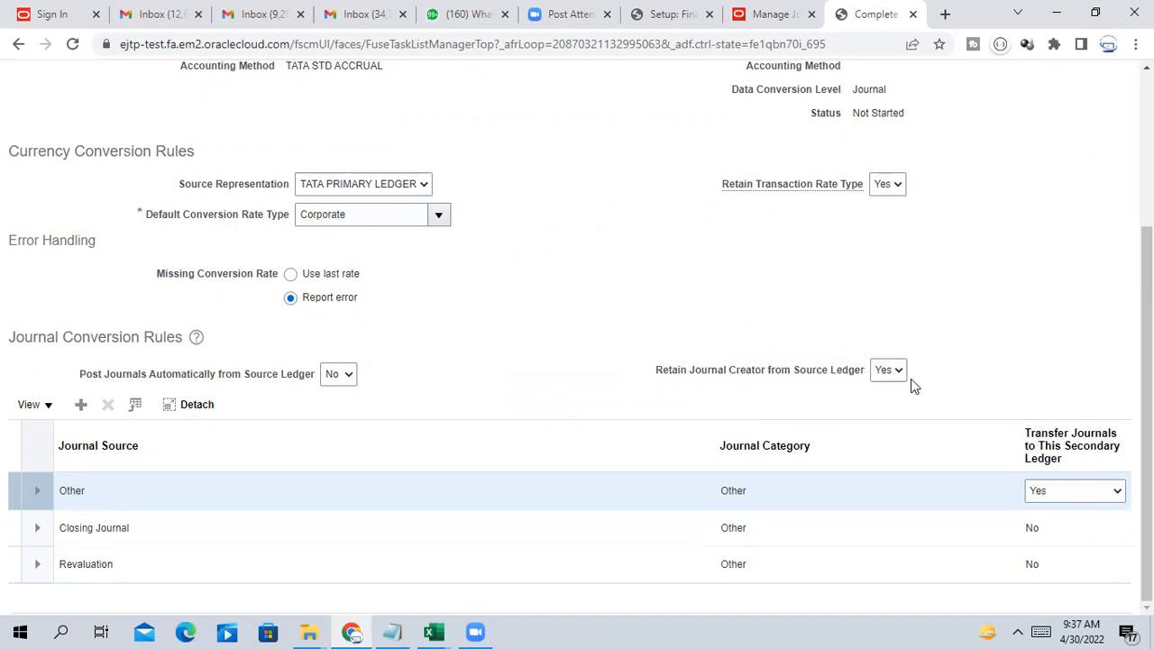
click(899, 371)
drag(658, 380, 864, 378)
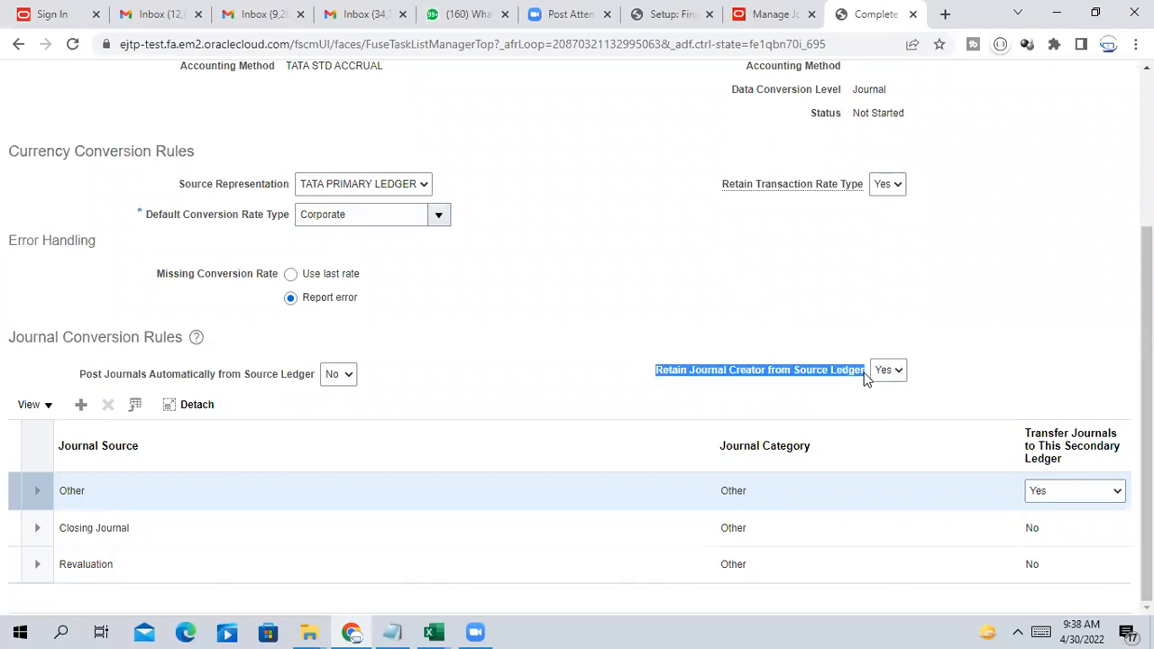
click(873, 395)
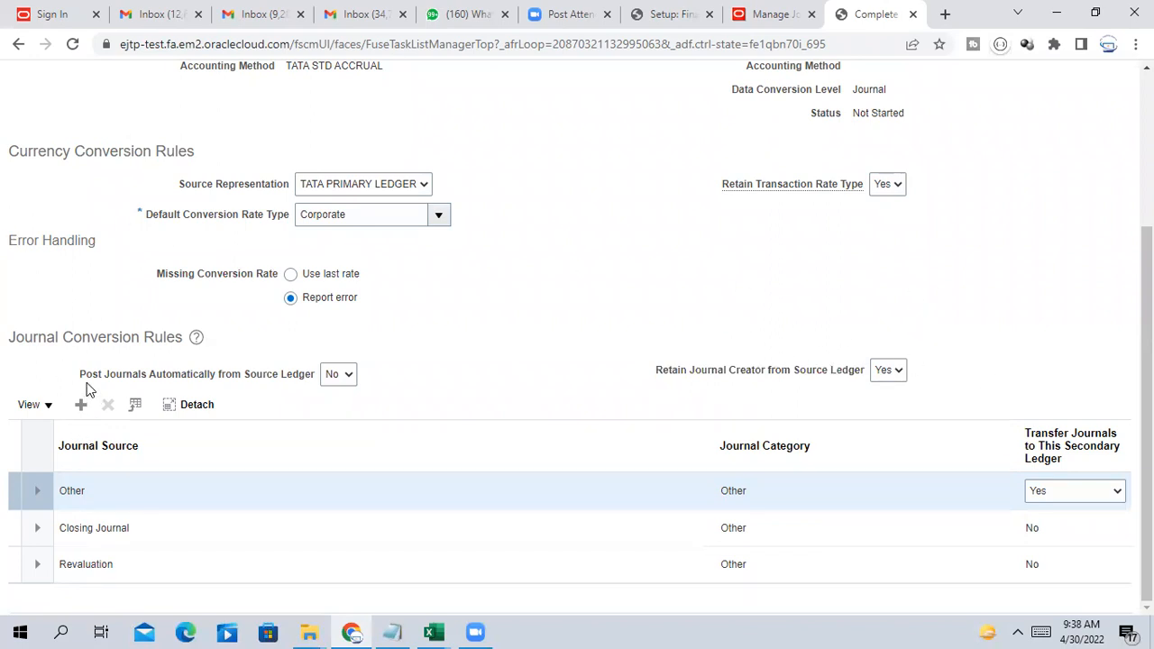
drag(77, 378, 293, 388)
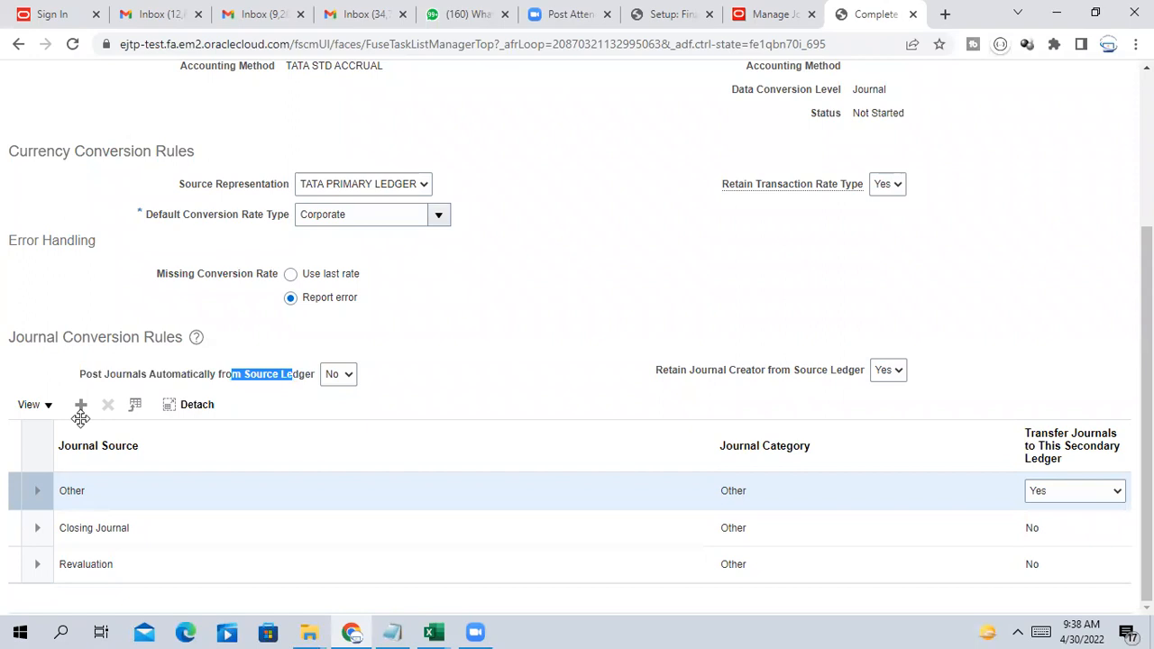
click(475, 383)
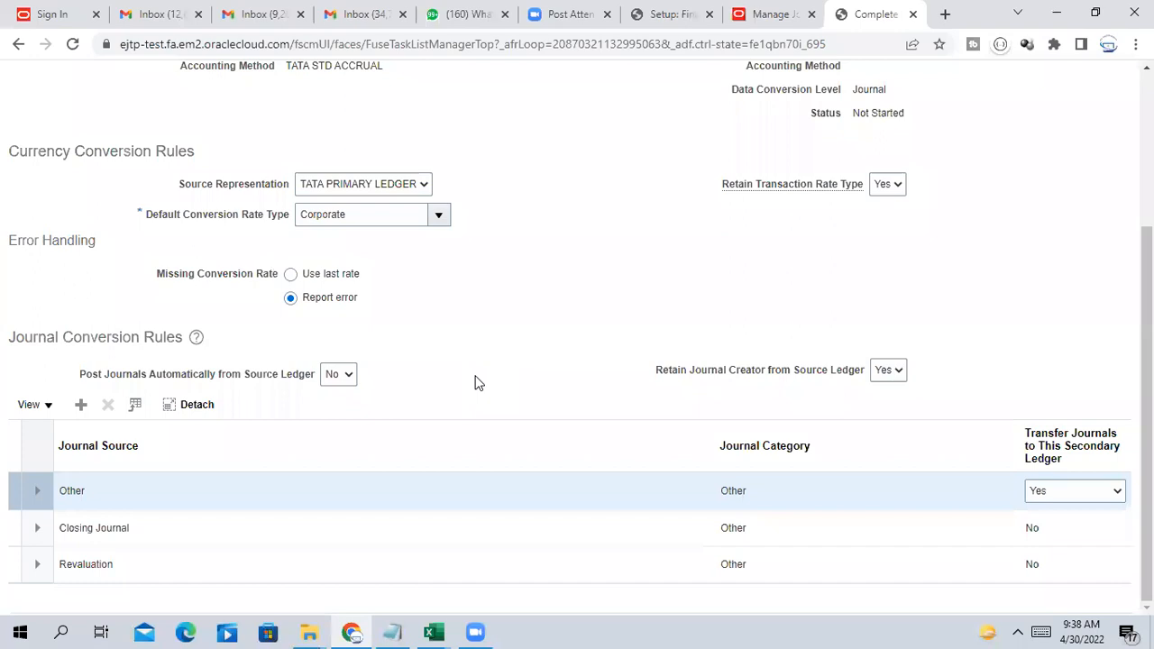
click(347, 377)
Set automatic posting from source ledger to Yes and add a conversion rule with Journal Source Manual
click(328, 397)
scroll(468, 422, up, 3)
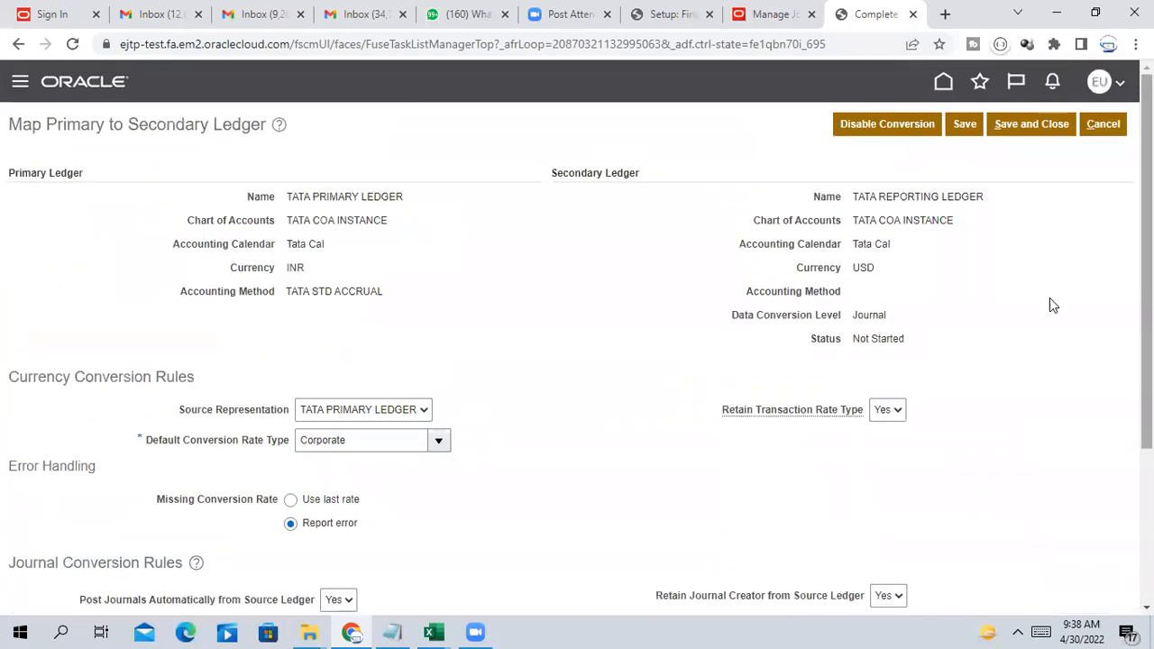
scroll(1031, 320, down, 3)
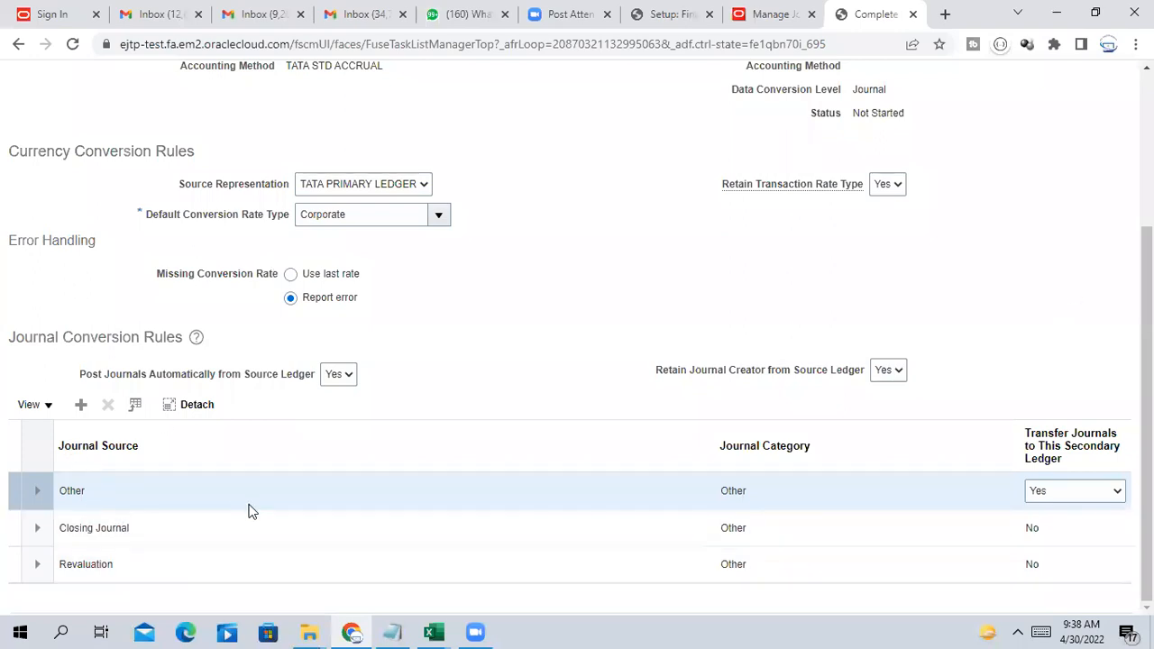
click(81, 404)
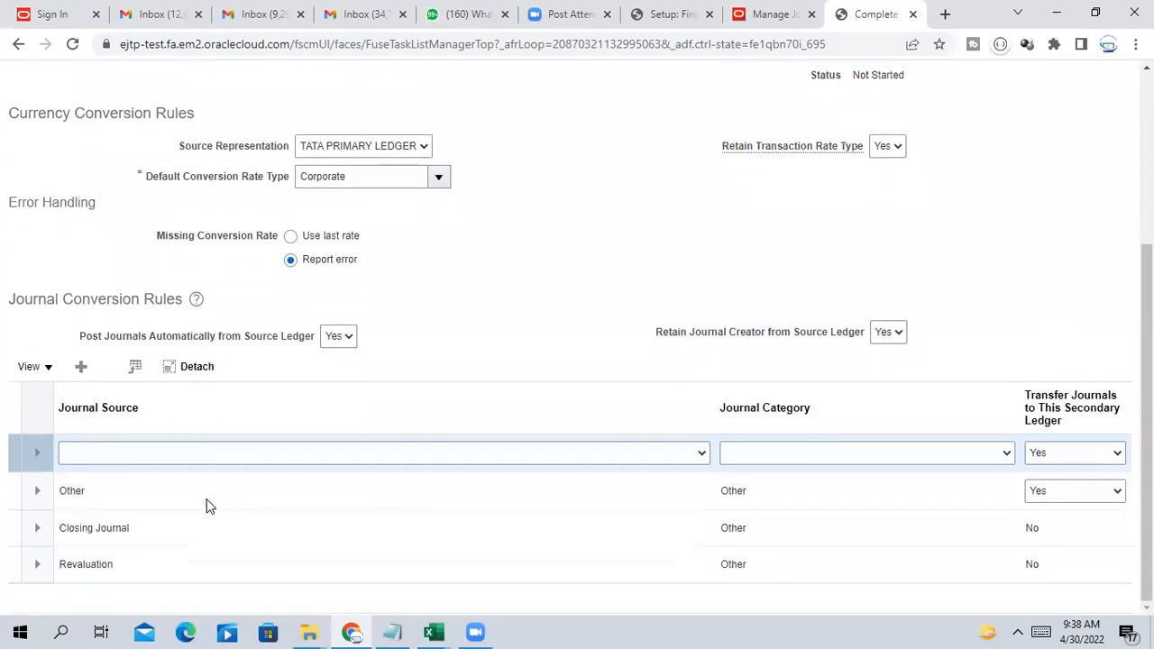
click(186, 453)
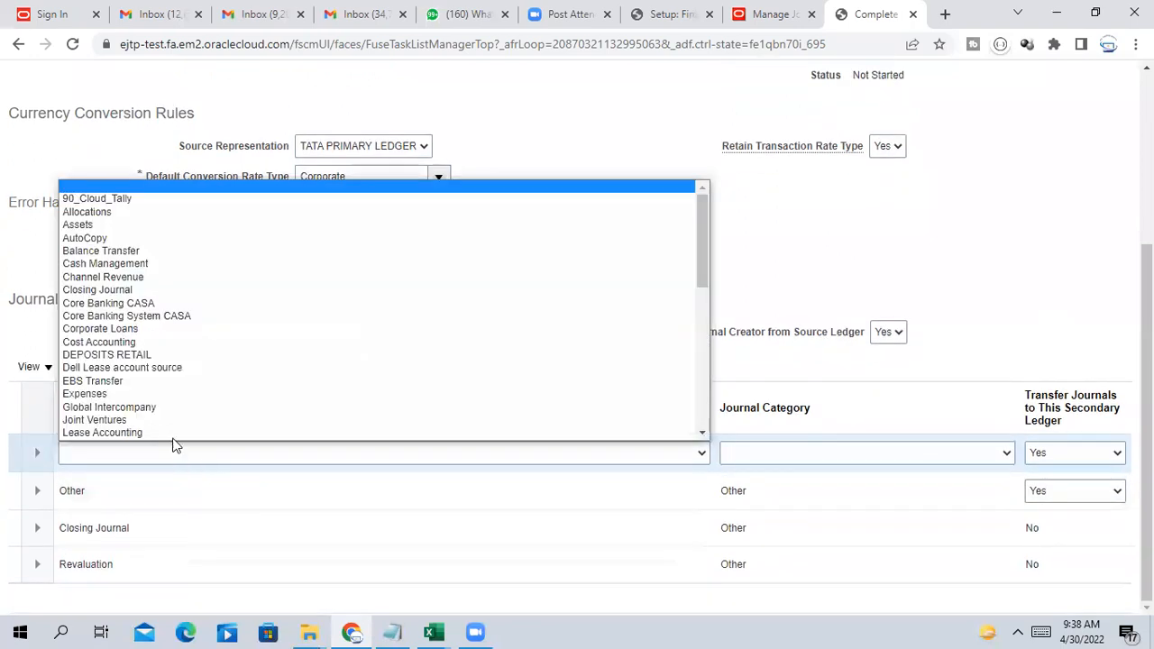
click(92, 456)
text(Manual)
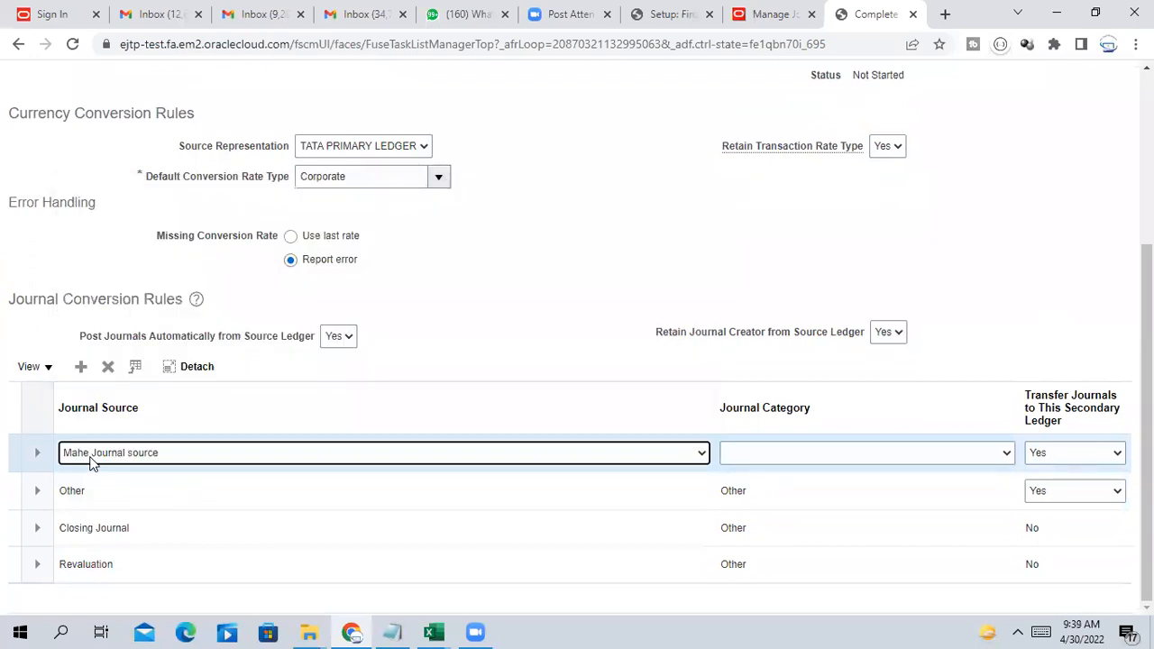
click(459, 313)
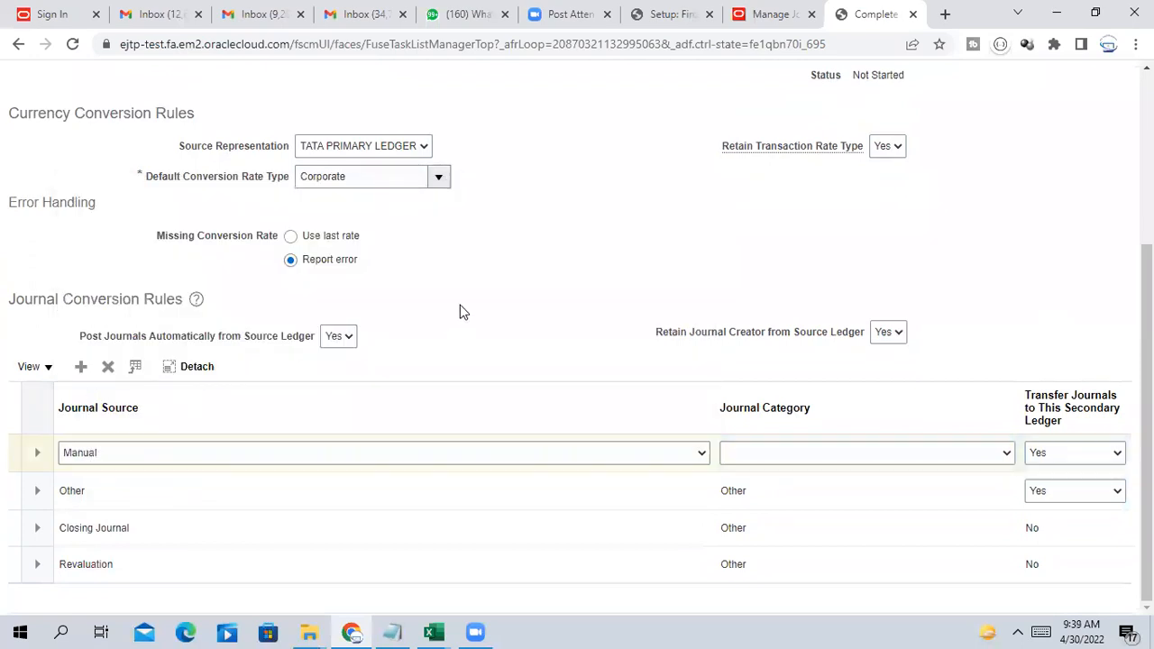
Set the new rule's Journal Category to Manual
click(893, 456)
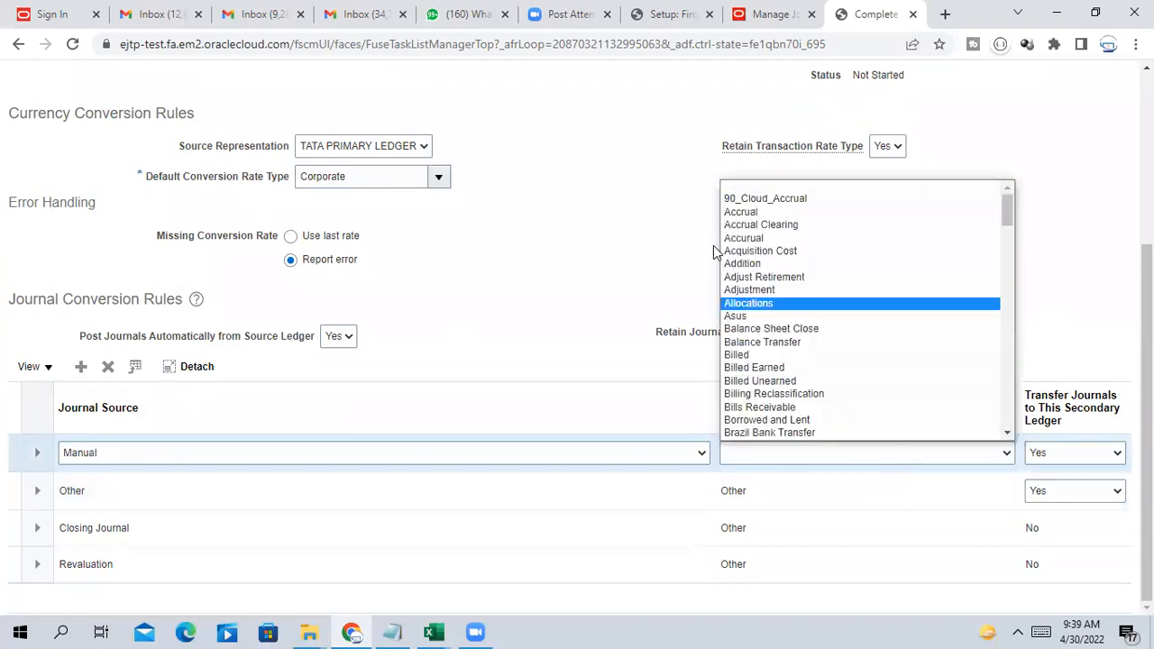
text(man)
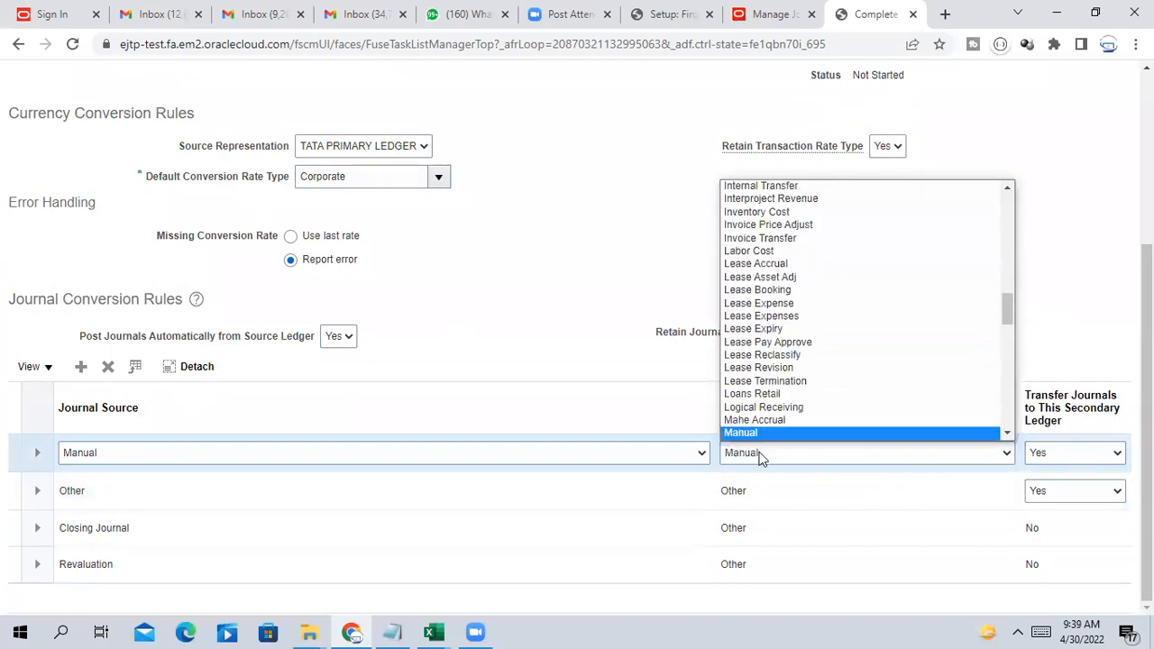
key(Down)
key(Return)
click(765, 452)
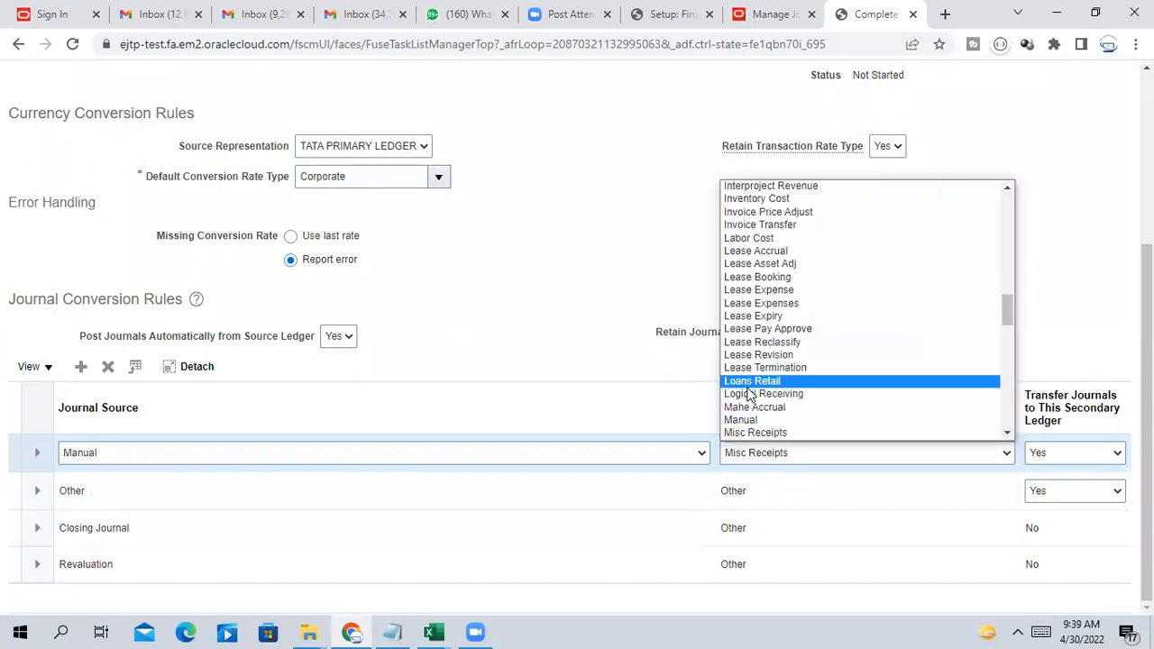
click(750, 417)
click(569, 313)
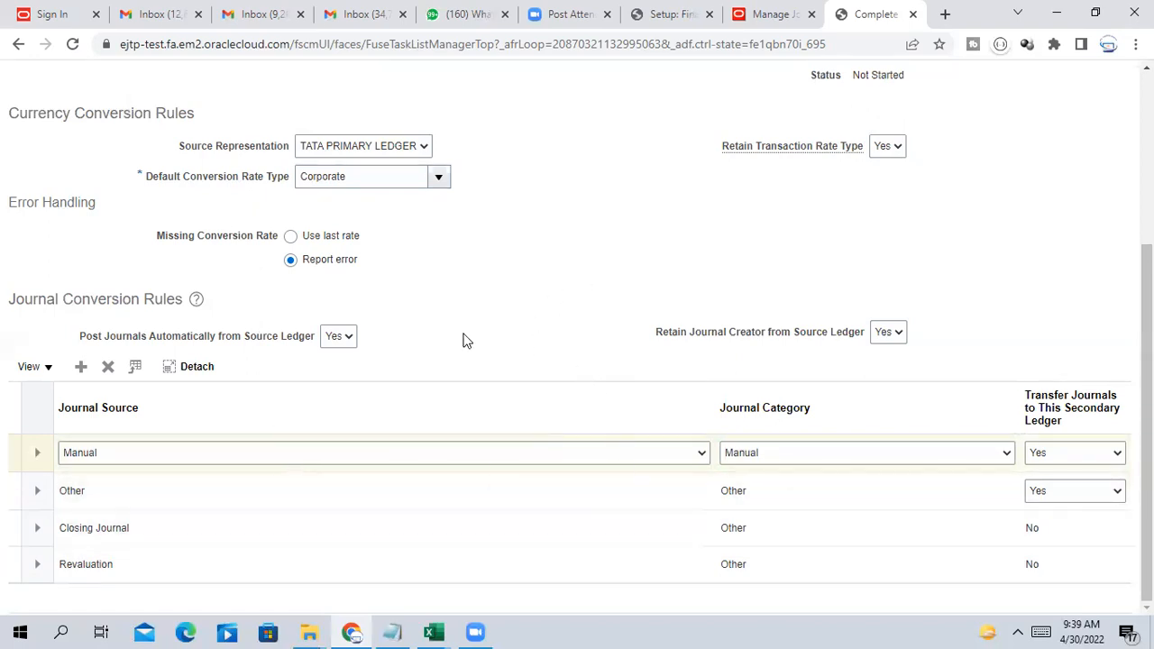
scroll(637, 404, up, 3)
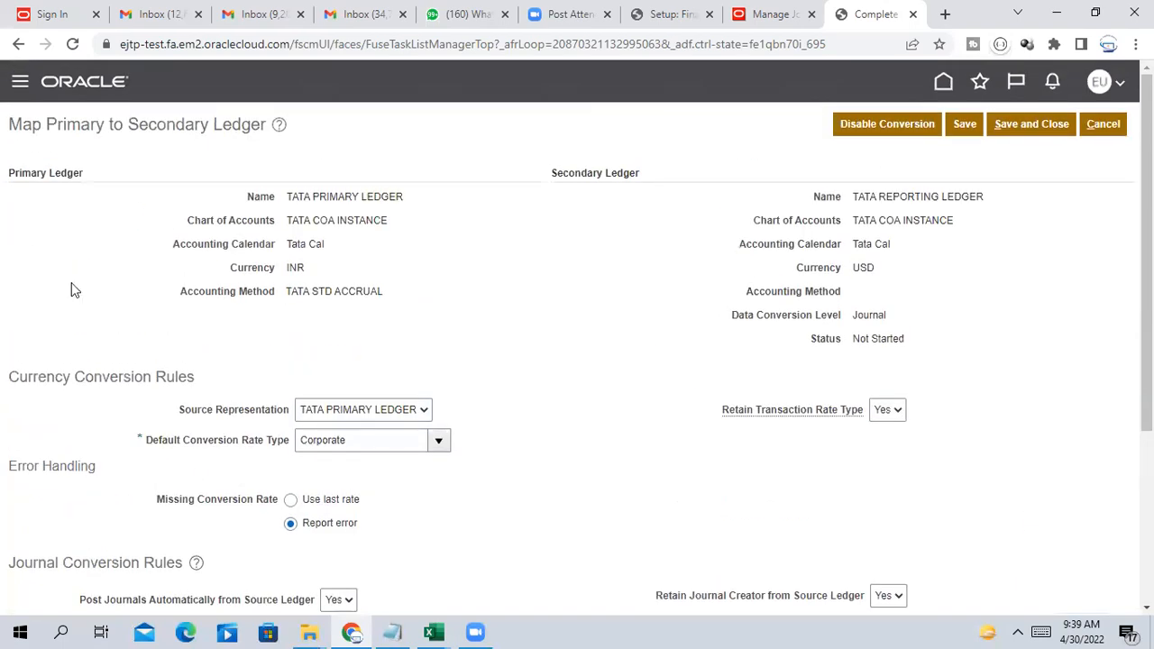
Save and close the ledger mapping, answering Yes to the GL-781805 message
click(1045, 124)
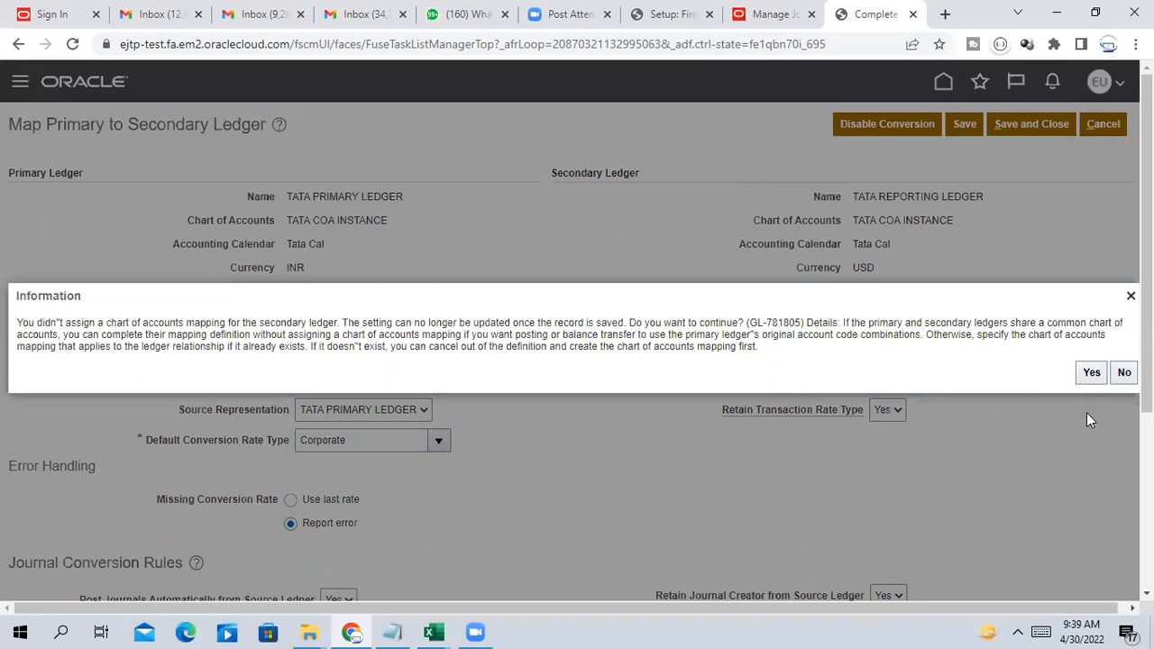
click(1092, 372)
click(1094, 374)
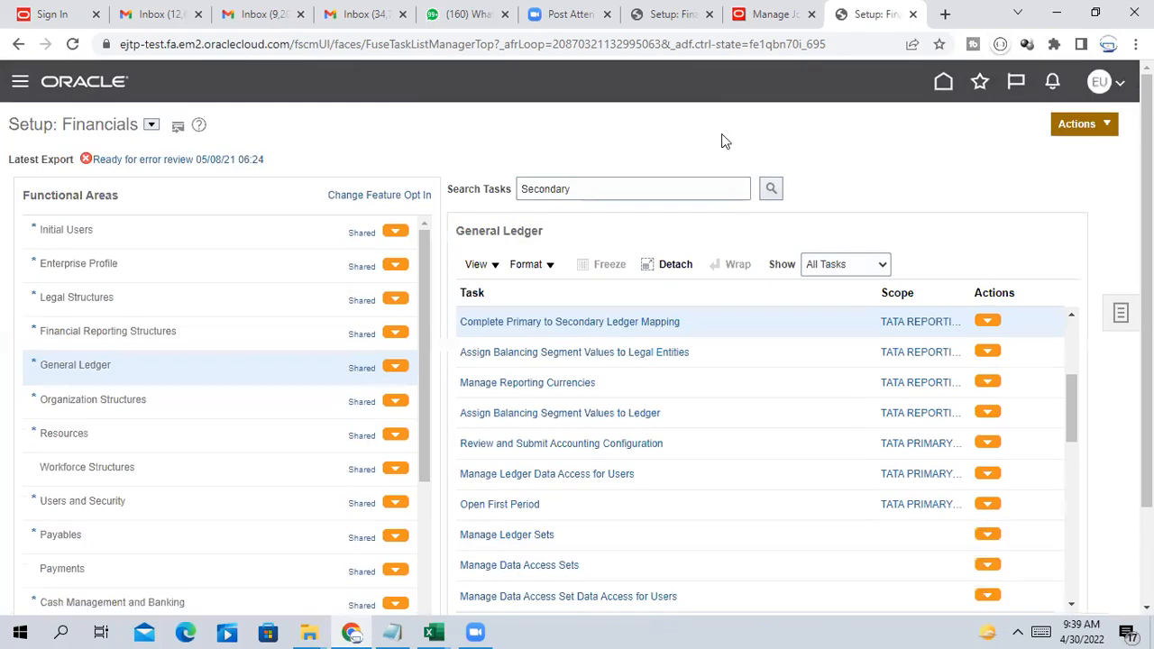
Search setup tasks for 'Specify Ledger' and go to Specify Ledger Options
click(607, 197)
key(ctrl+a)
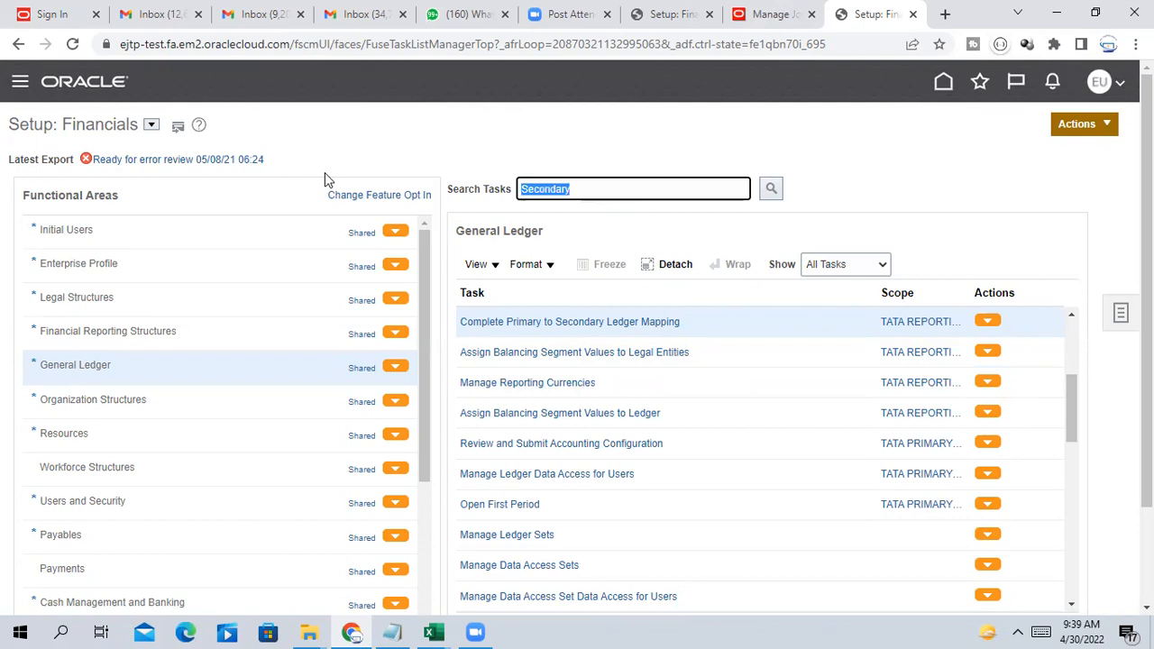
text(Speci)
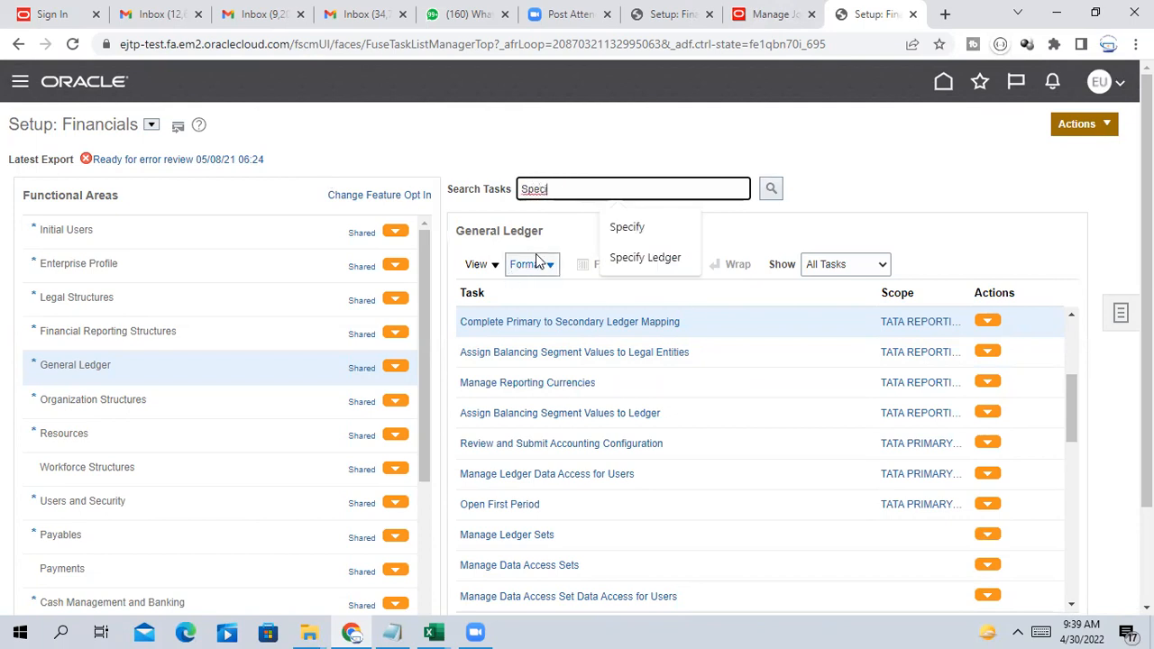
click(631, 257)
click(769, 190)
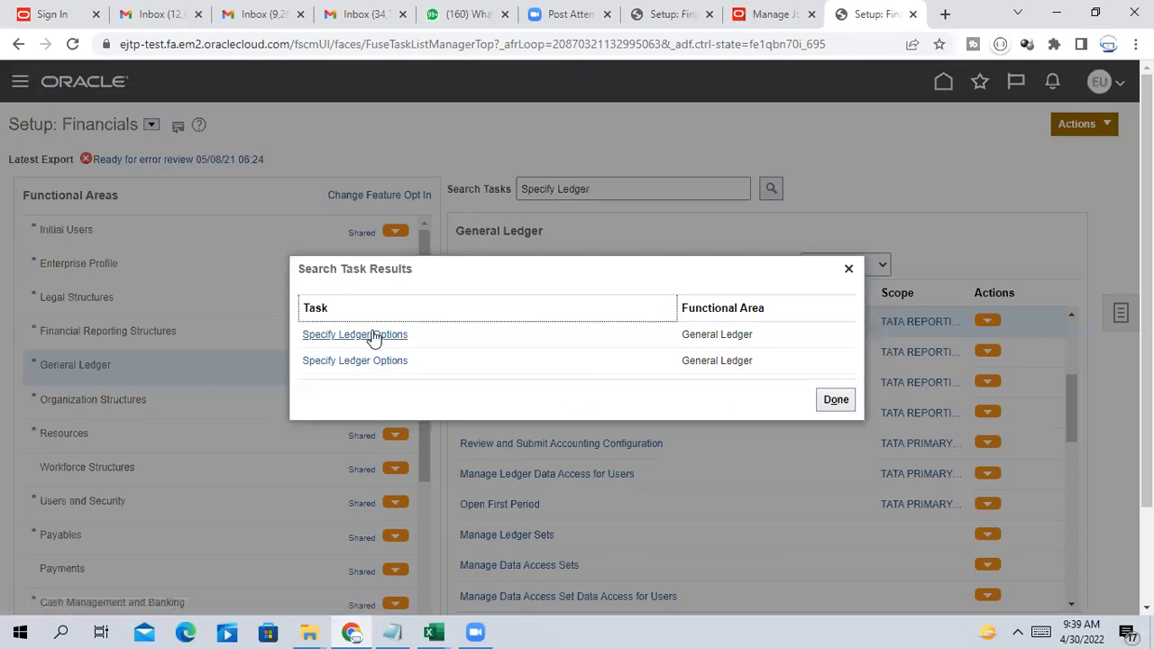
click(372, 334)
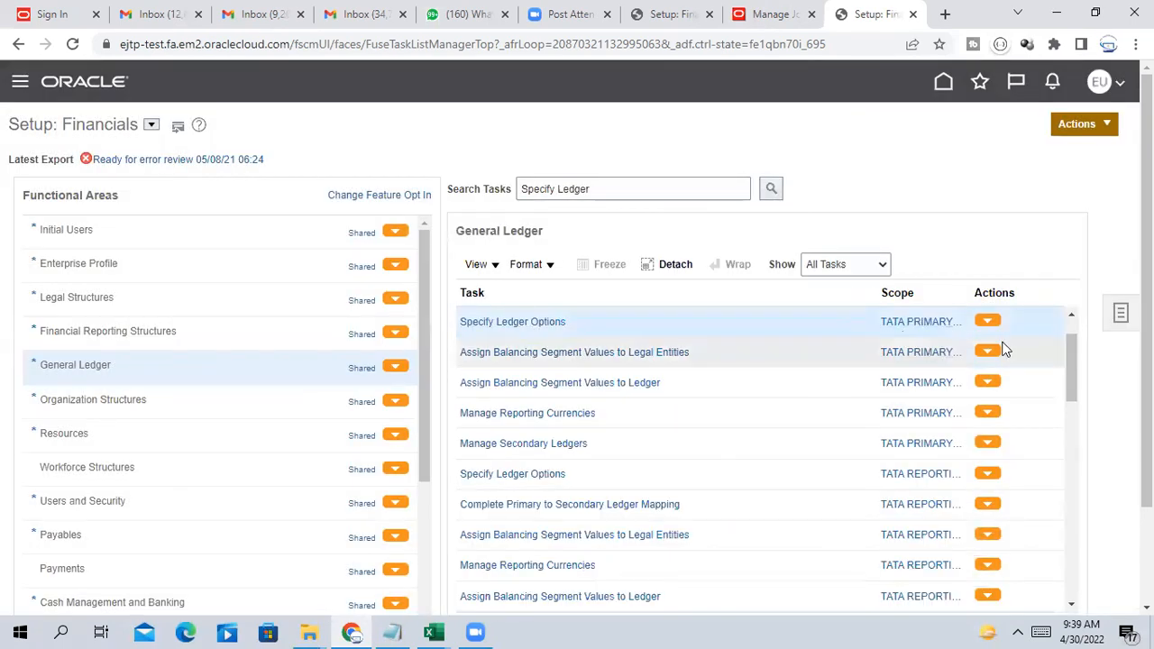
Scope Specify Ledger Options to the TATA REPORTING LEDGER and go to the task
click(913, 325)
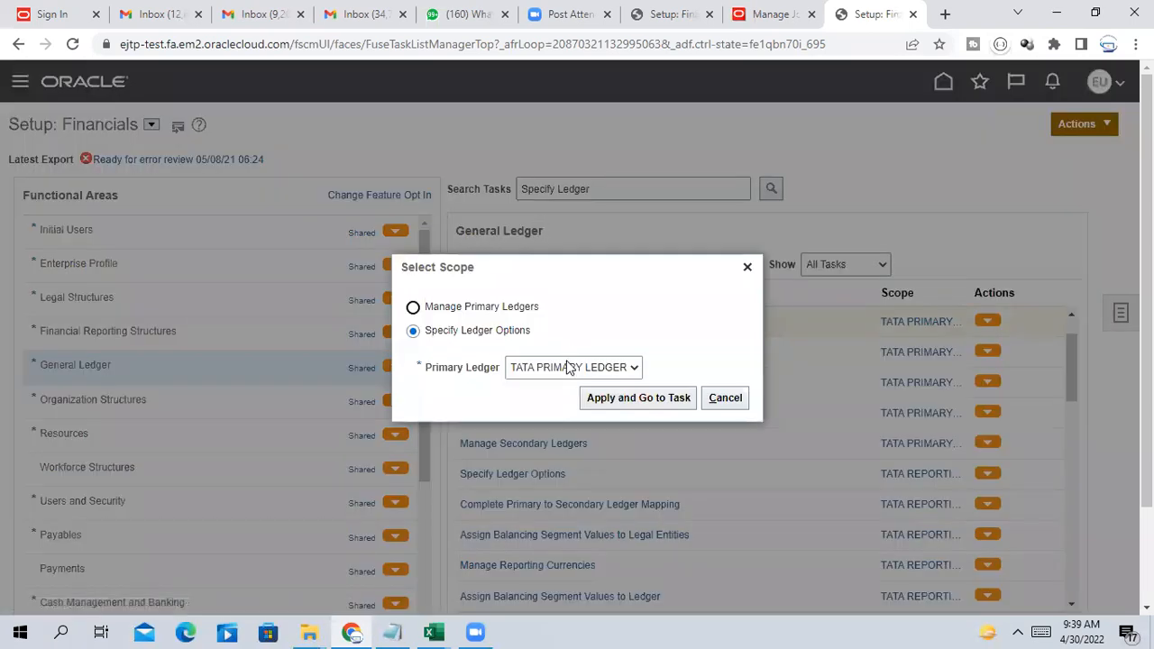
click(568, 367)
click(552, 412)
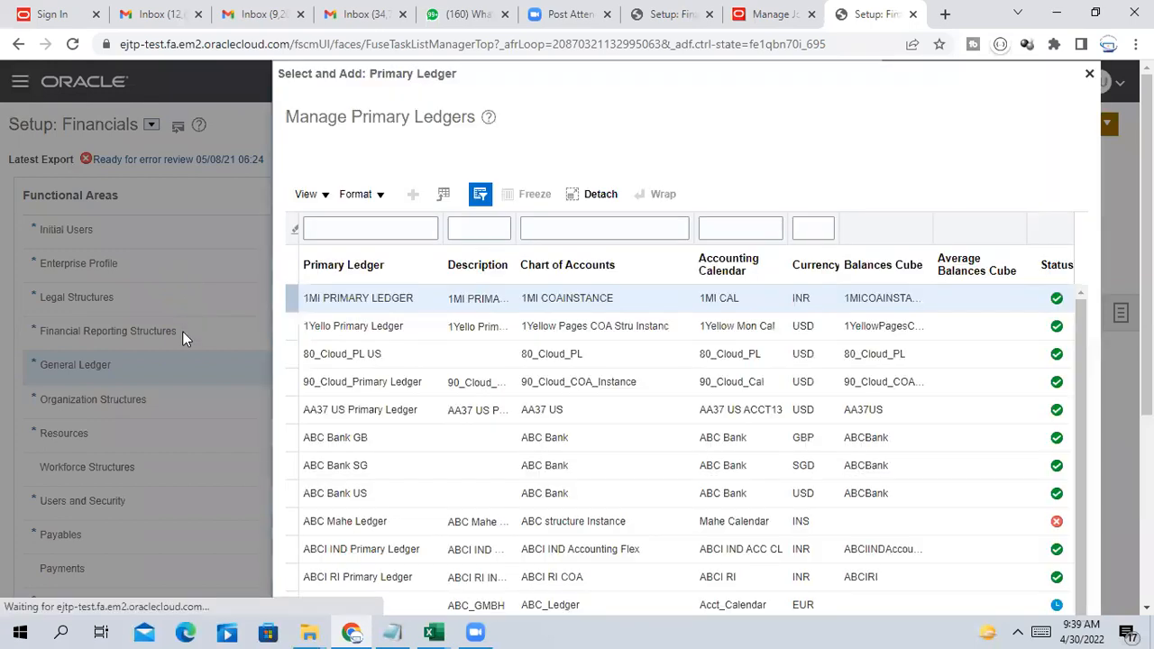
click(328, 198)
text(TATA)
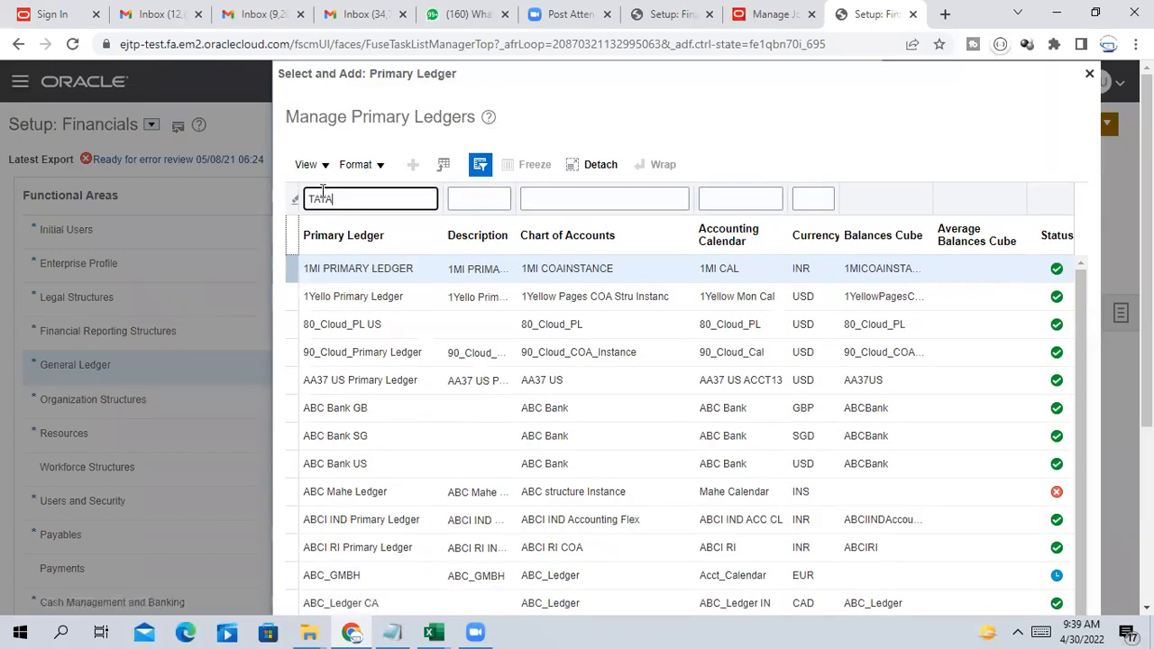
key(Return)
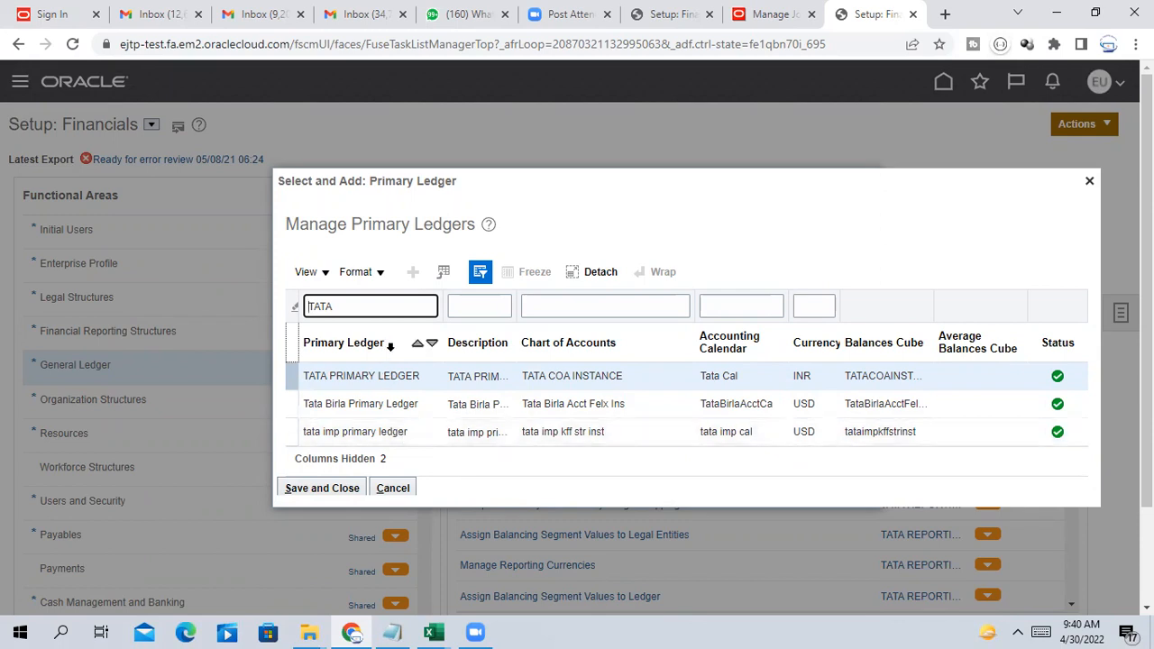
click(1089, 180)
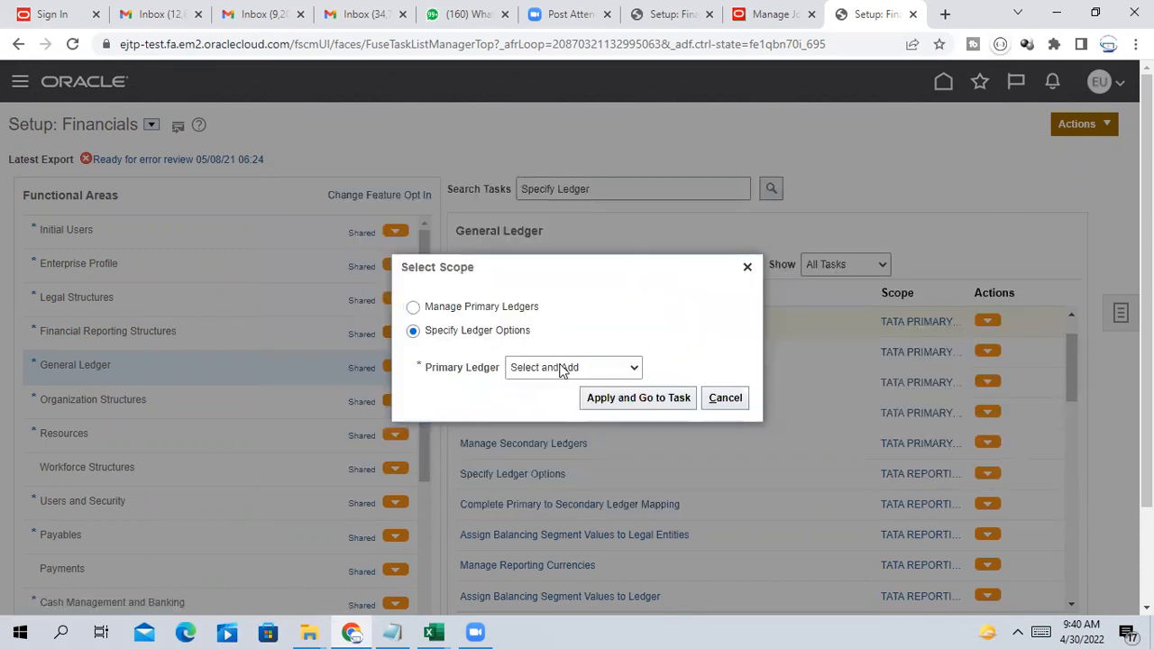
click(747, 267)
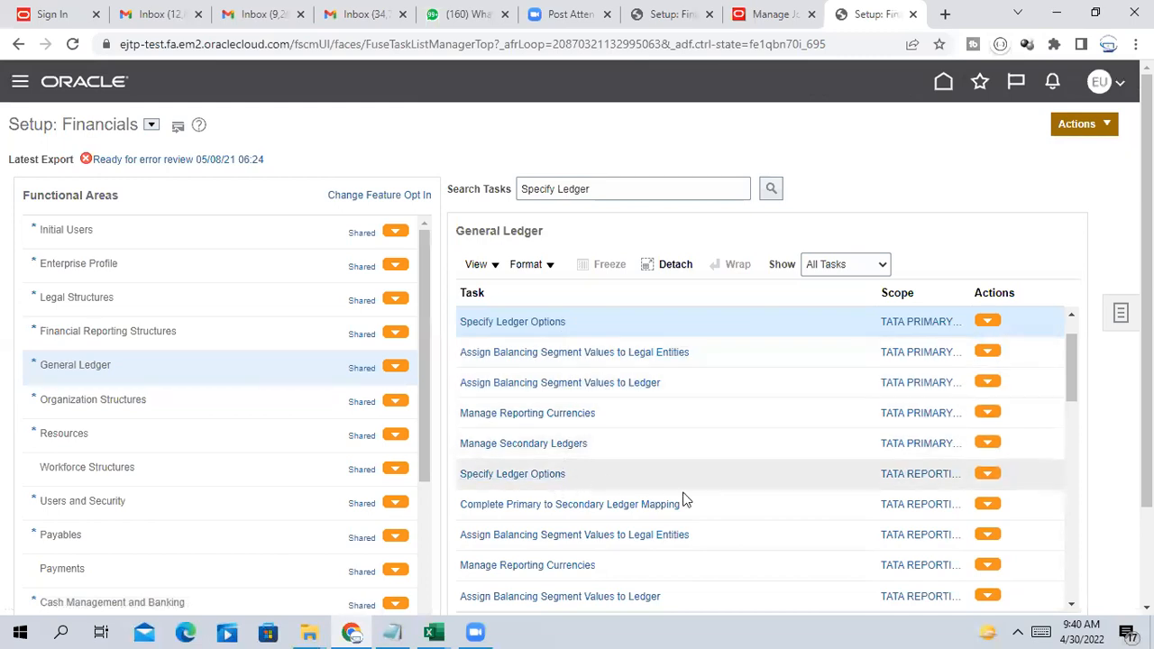
click(904, 476)
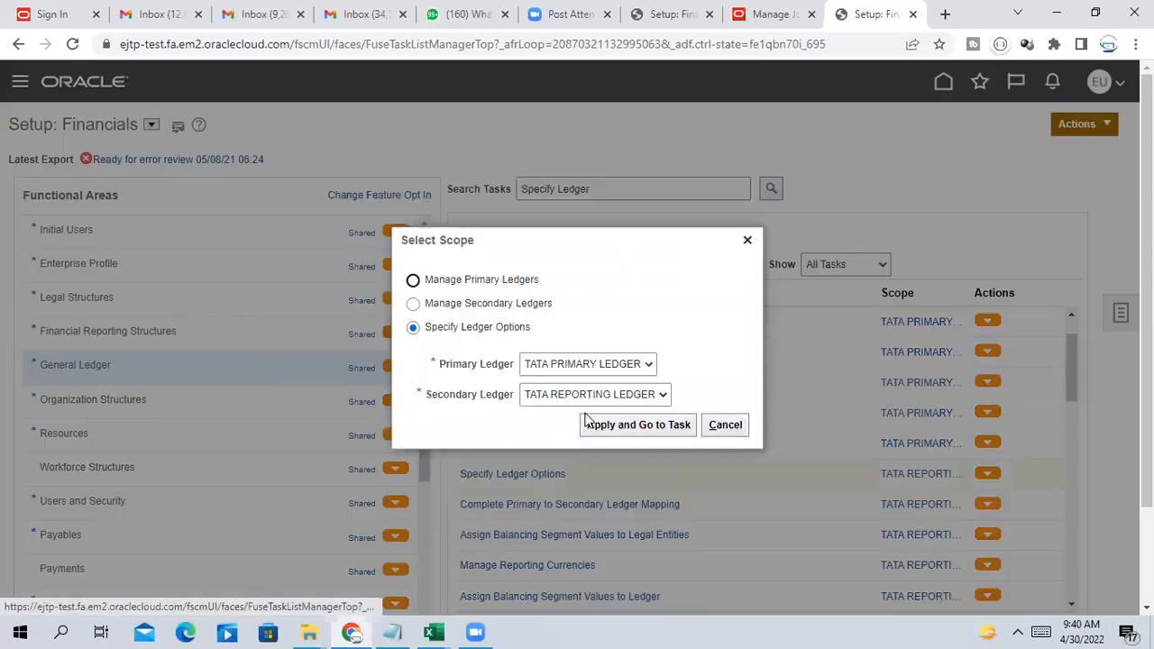
click(626, 426)
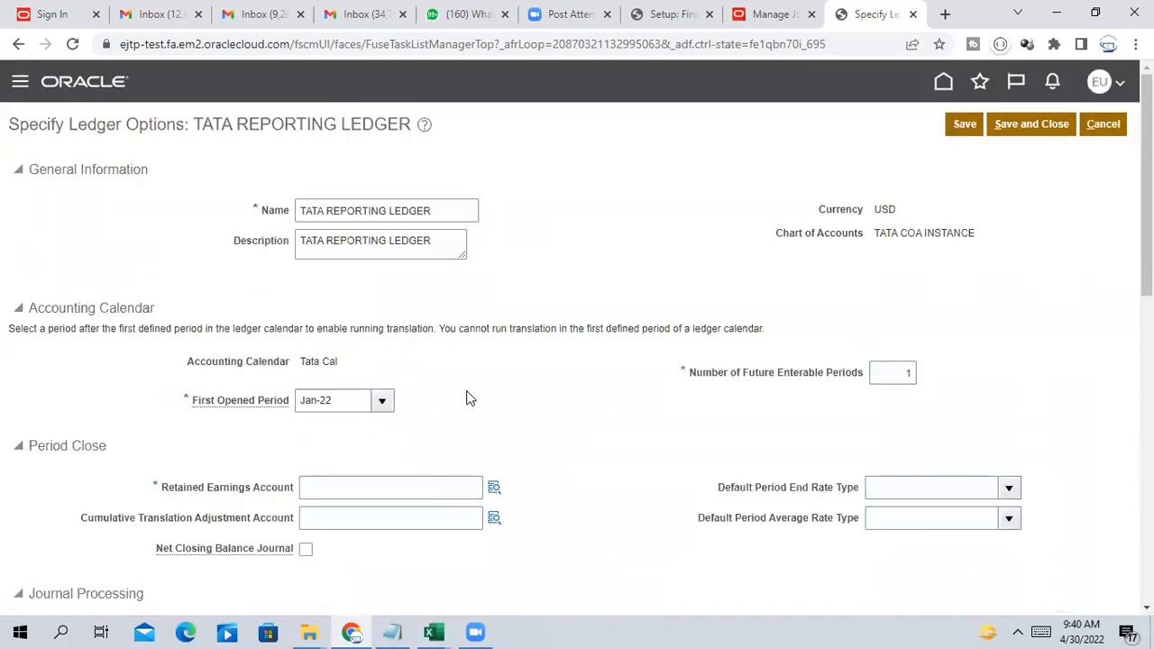
Choose company 1000 Tata Software and department 000 No Dept for the Retained Earnings Account
scroll(467, 396, down, 3)
scroll(466, 396, up, 1)
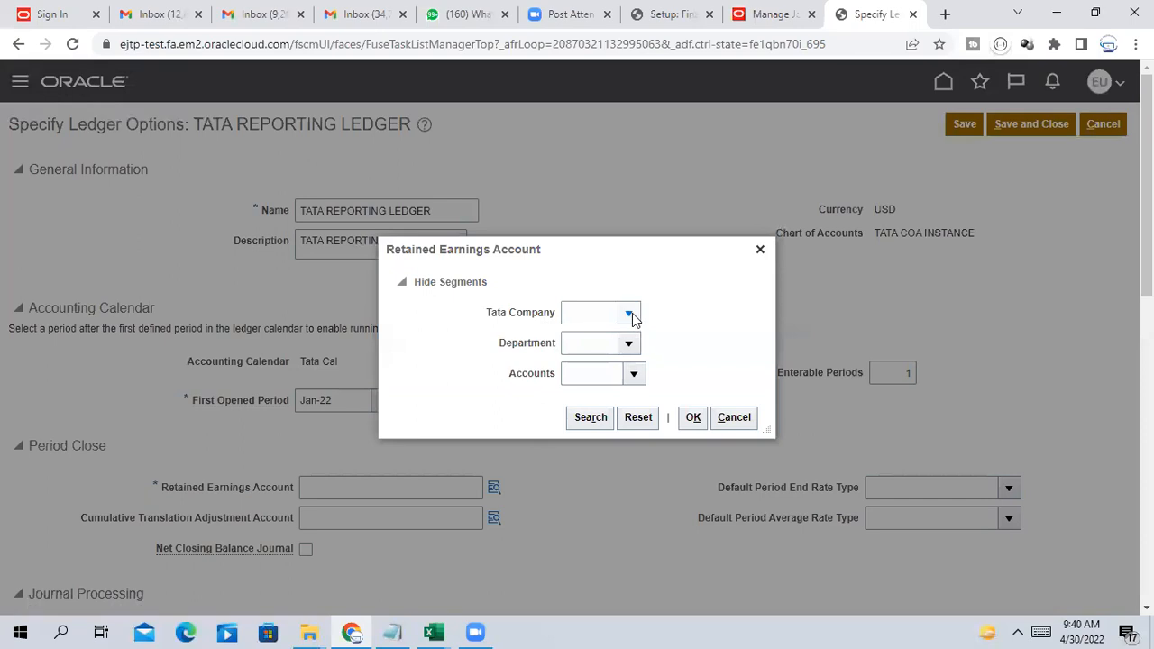
click(629, 313)
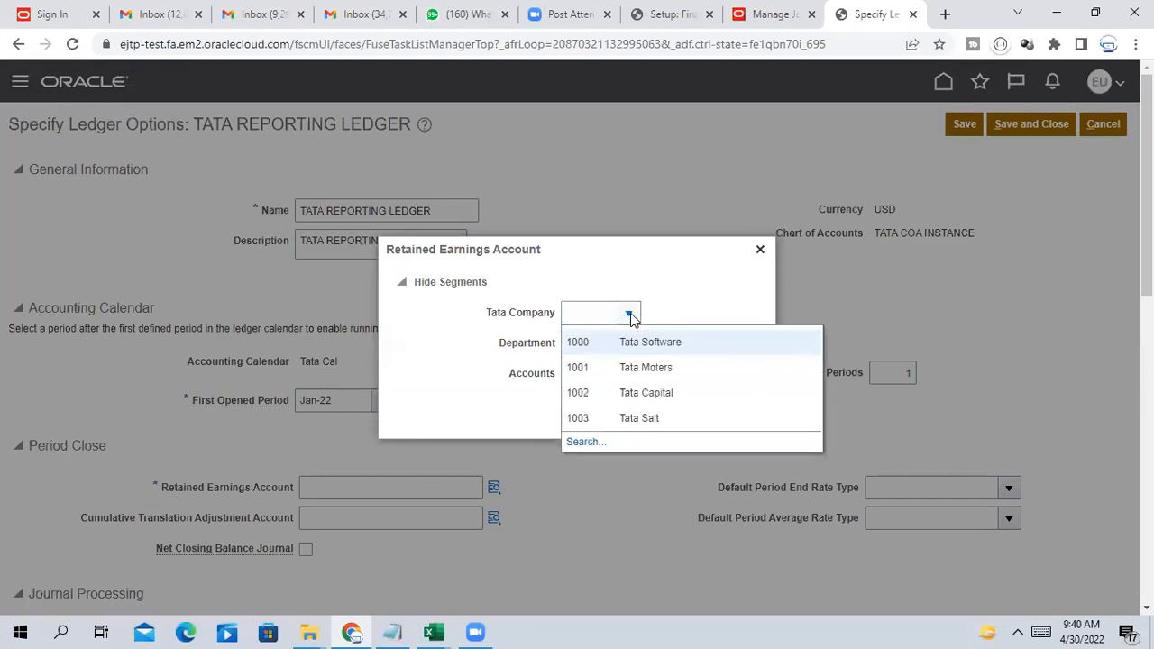
click(636, 342)
click(629, 345)
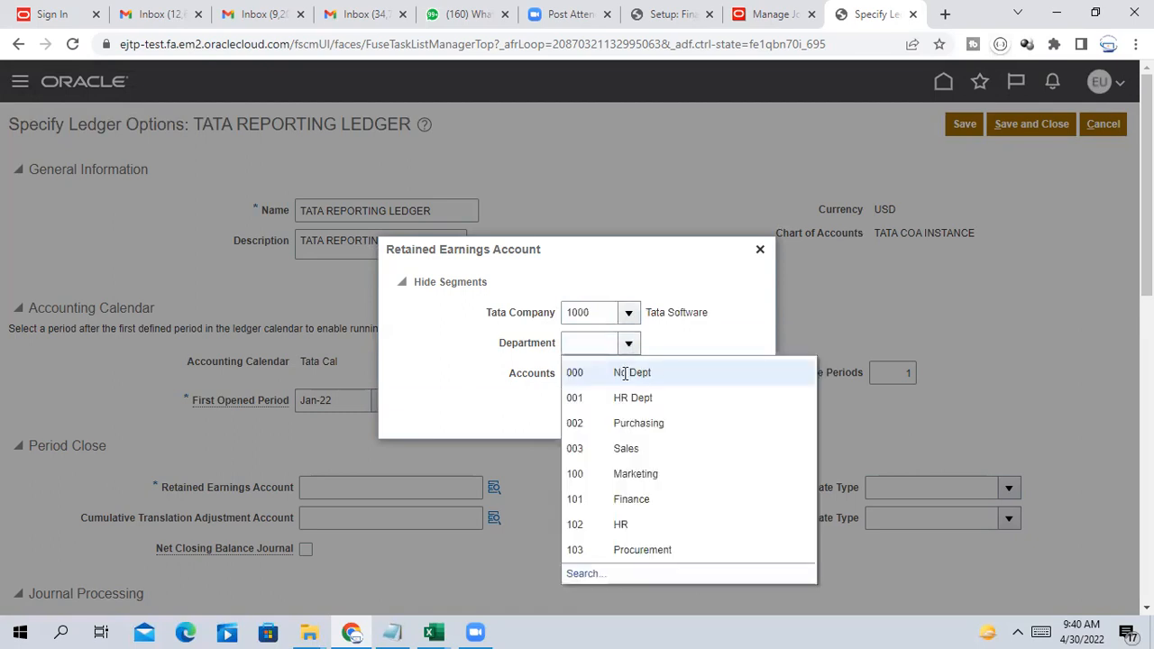
click(628, 374)
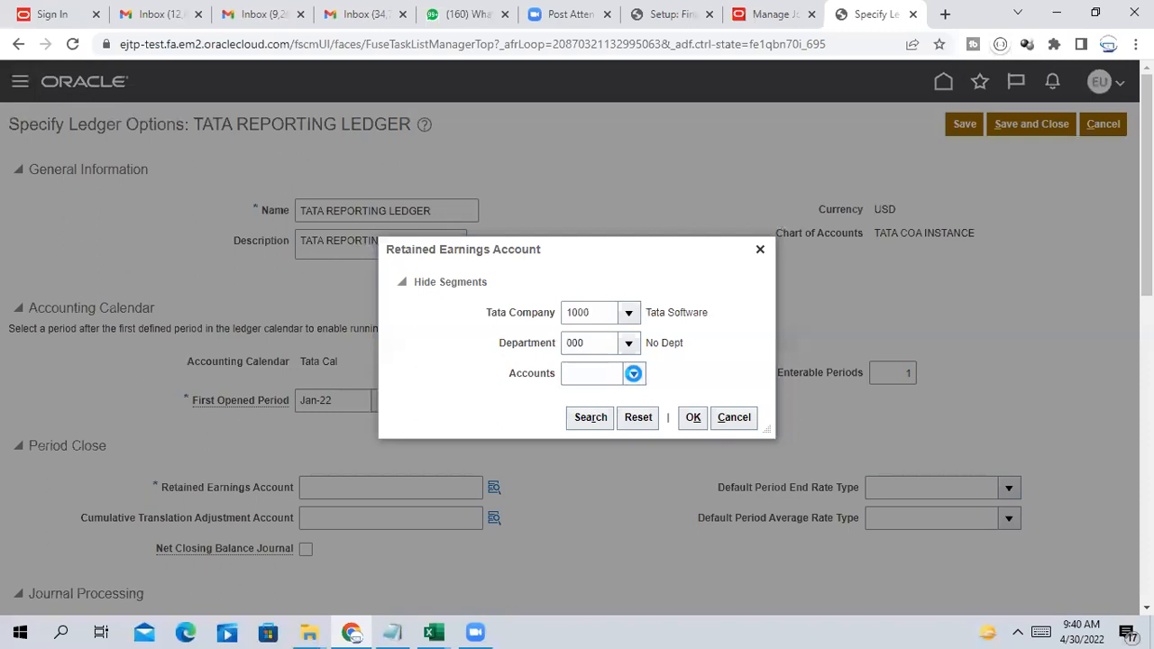
Search accounts and pick 50001 Retained earning, completing 1000.000.50001
click(632, 373)
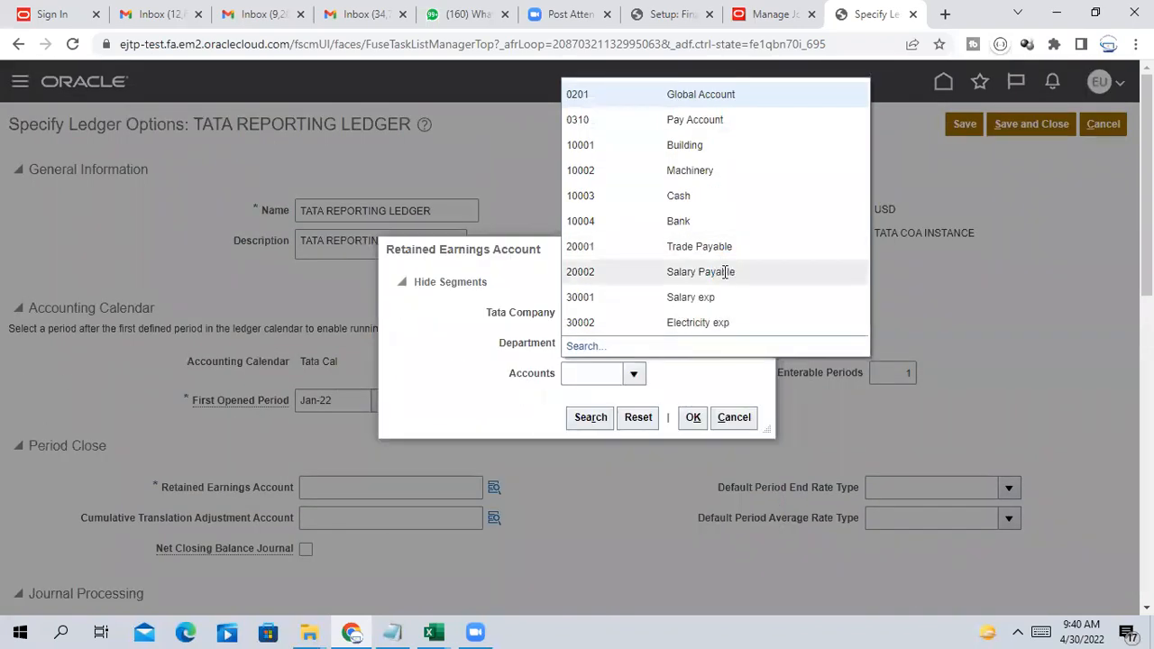
click(591, 348)
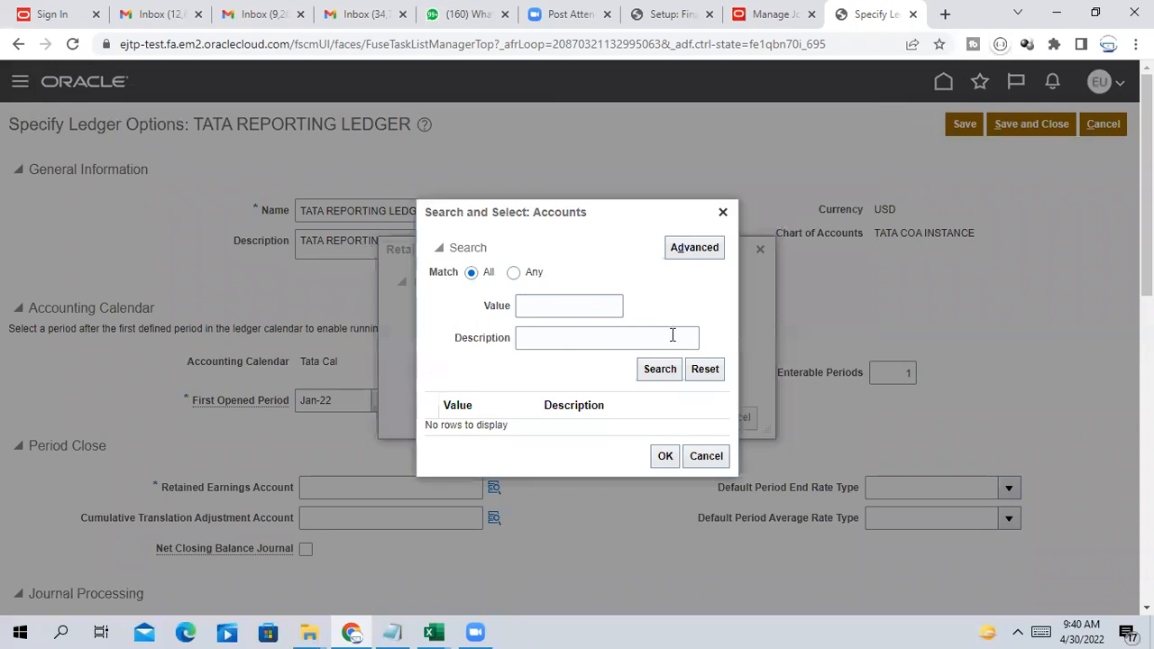
click(659, 369)
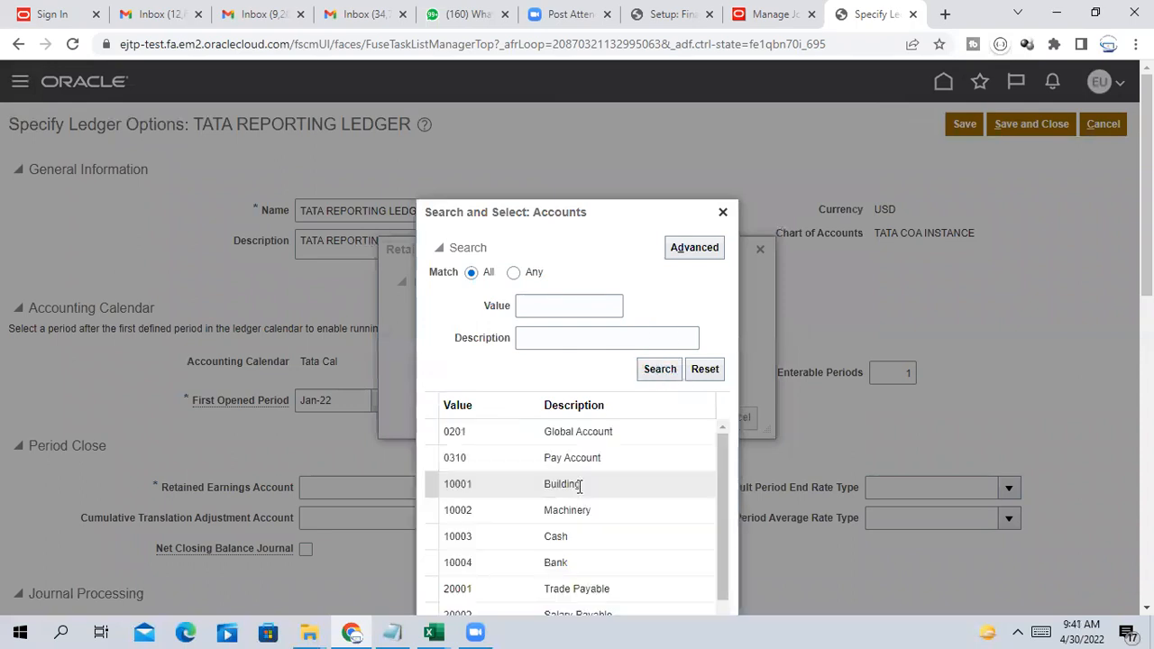
drag(723, 424, 721, 494)
click(645, 541)
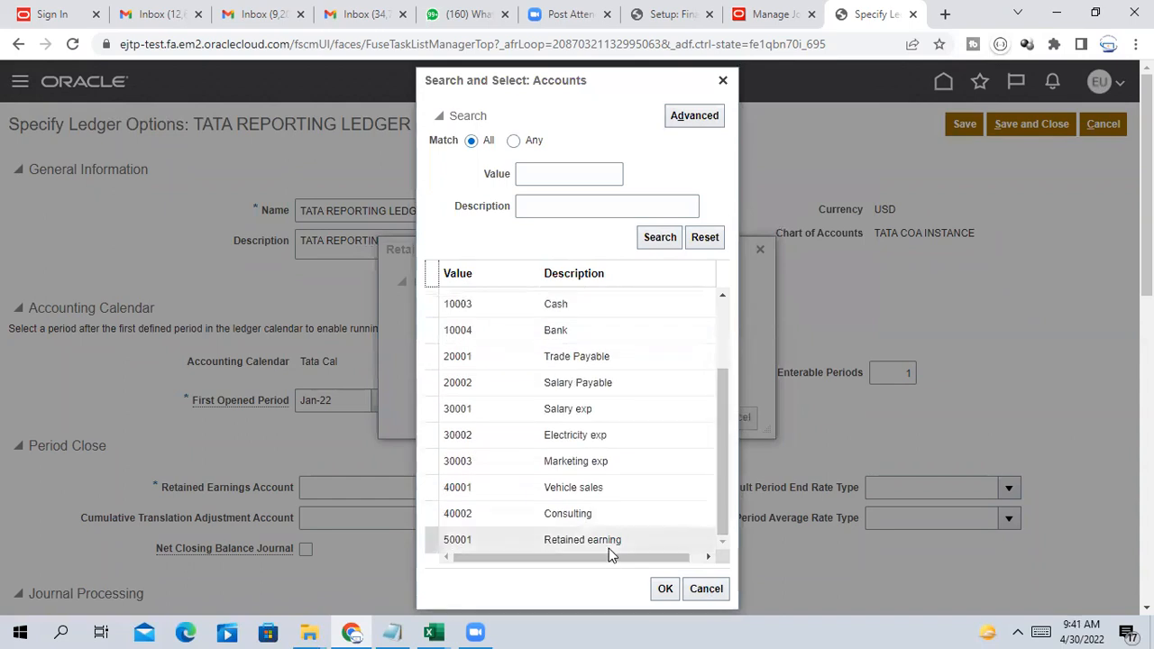
click(664, 590)
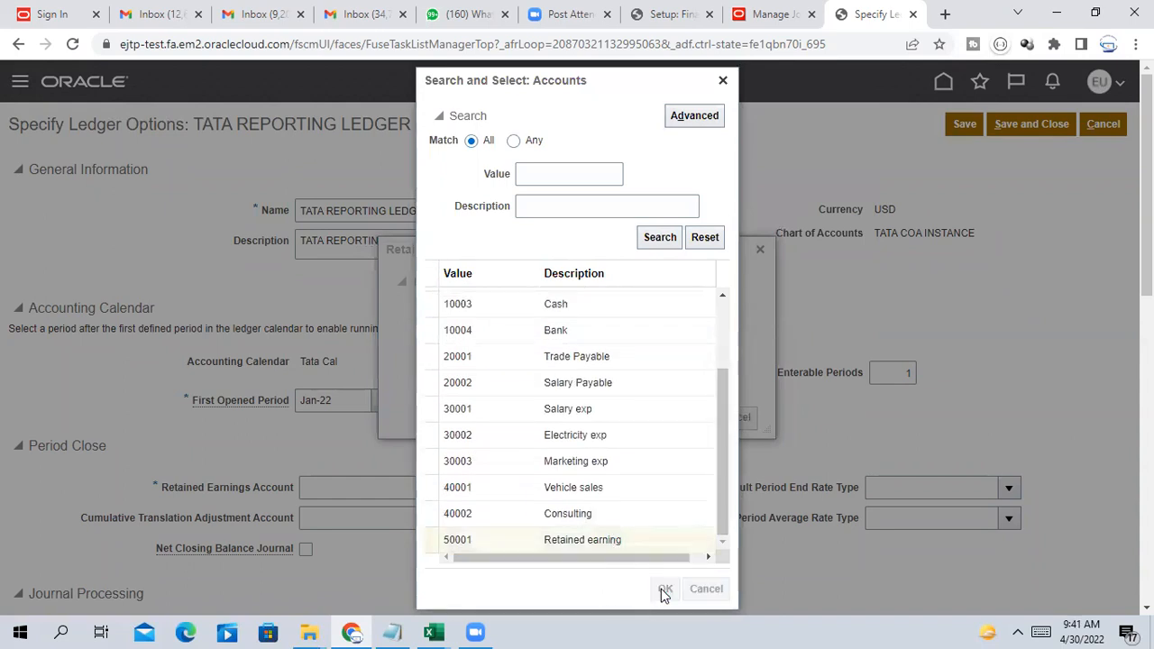
click(691, 417)
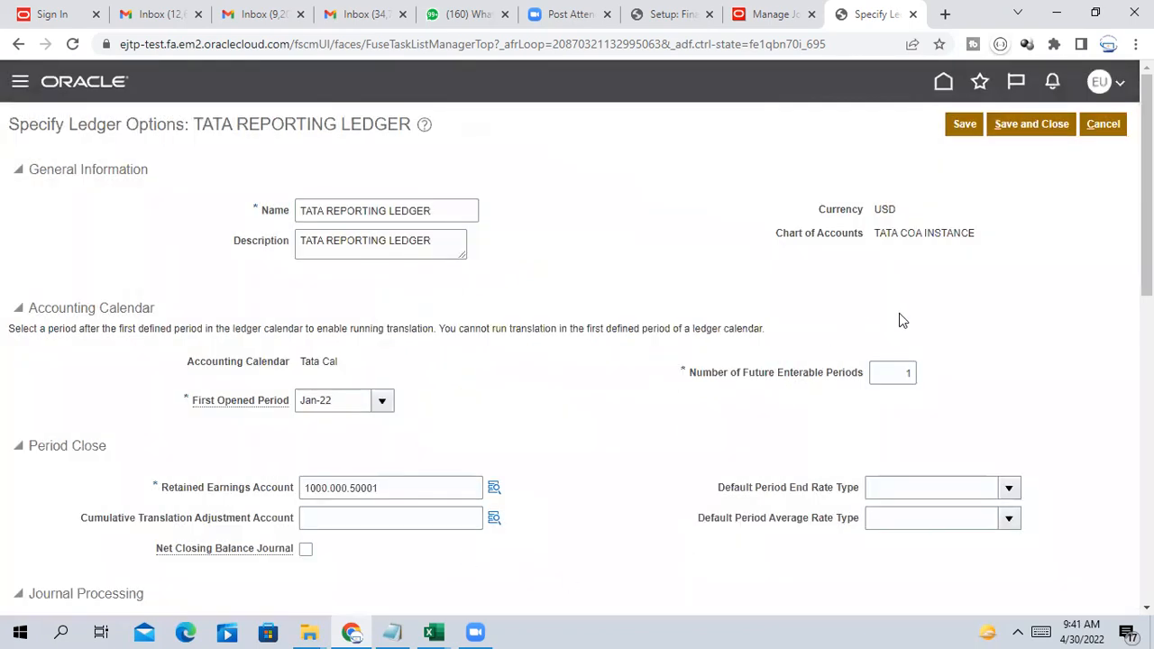
Review the ledger options and save and close them
scroll(992, 320, down, 4)
scroll(991, 325, up, 5)
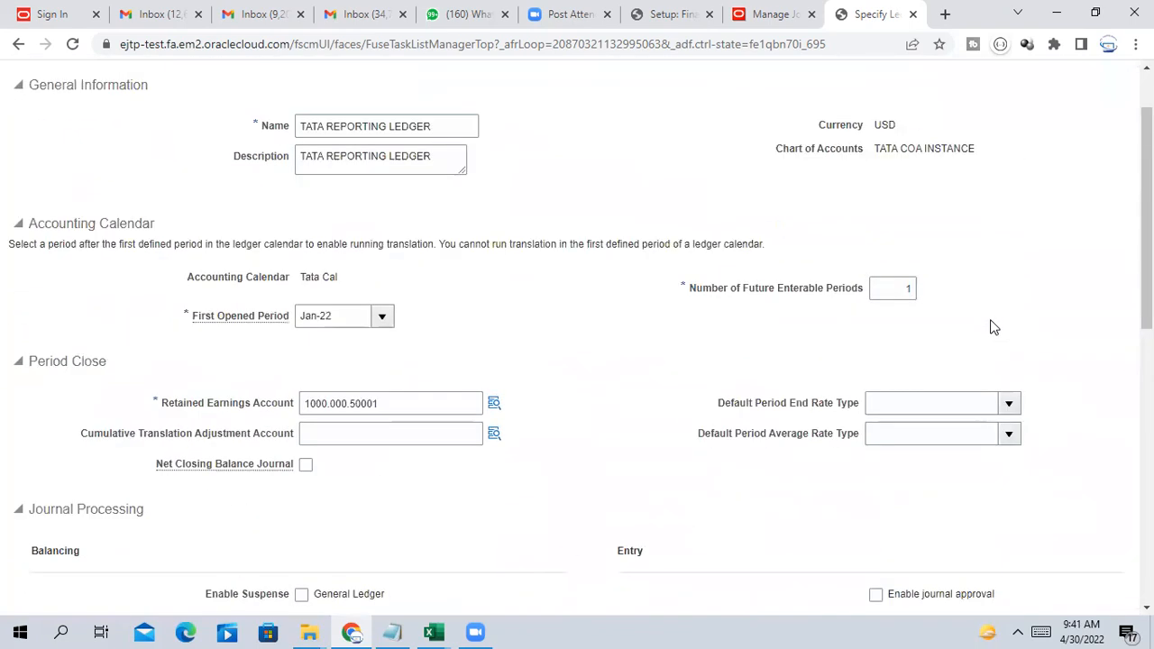
scroll(992, 328, down, 4)
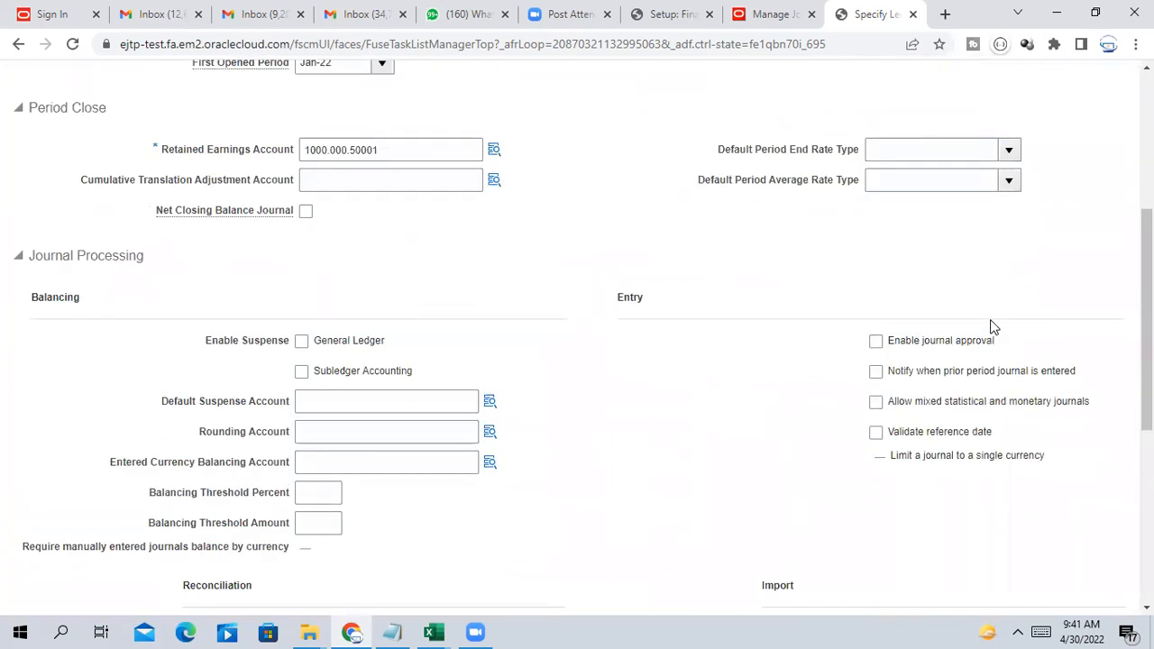
scroll(806, 335, down, 4)
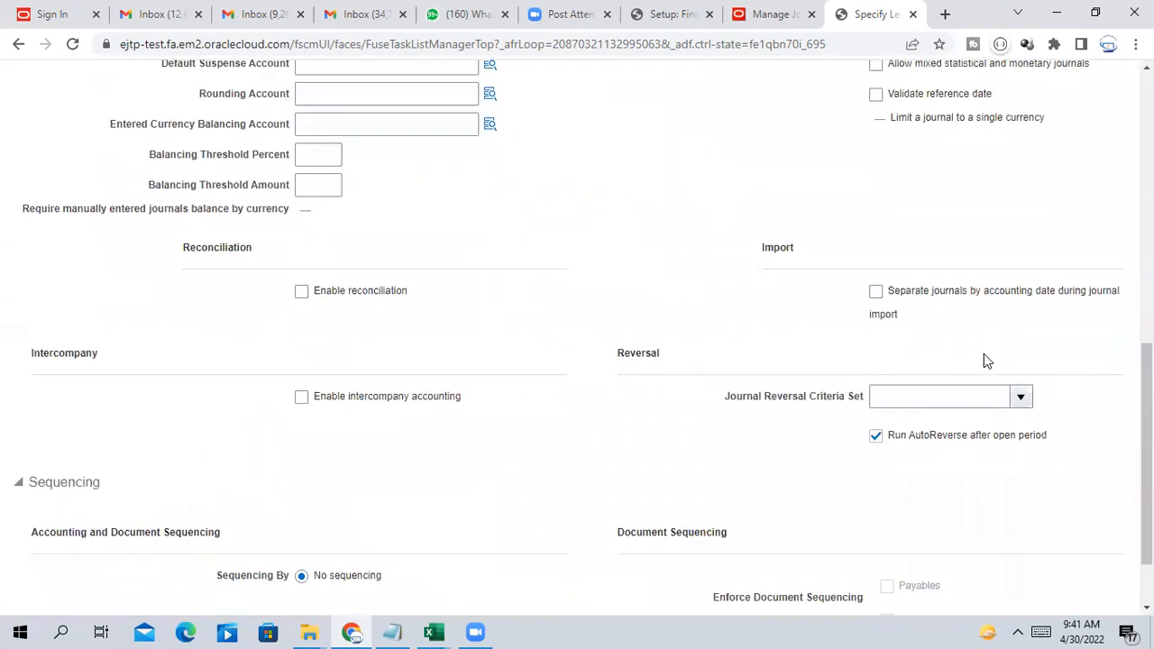
scroll(964, 415, down, 1)
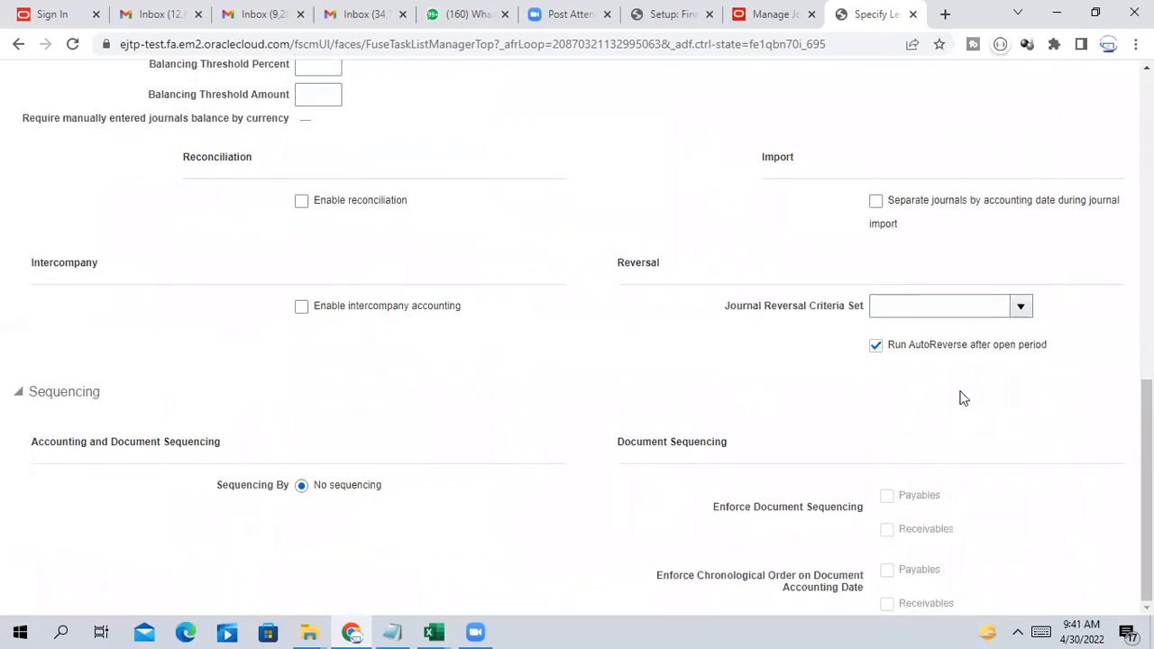
scroll(724, 425, up, 10)
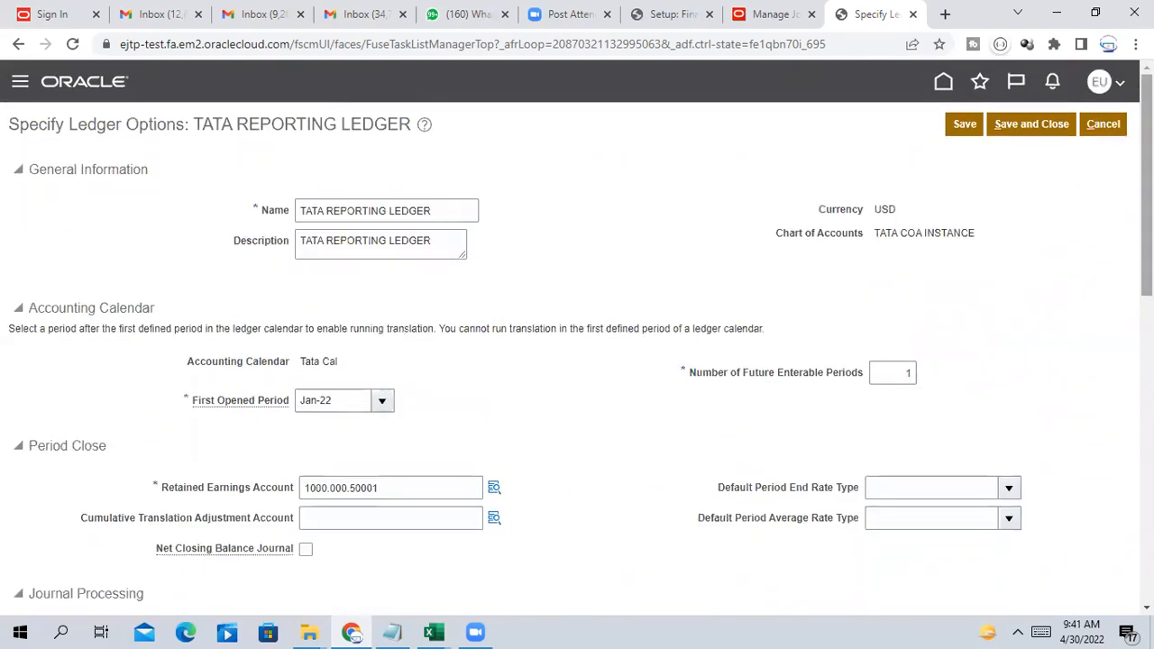
click(1043, 127)
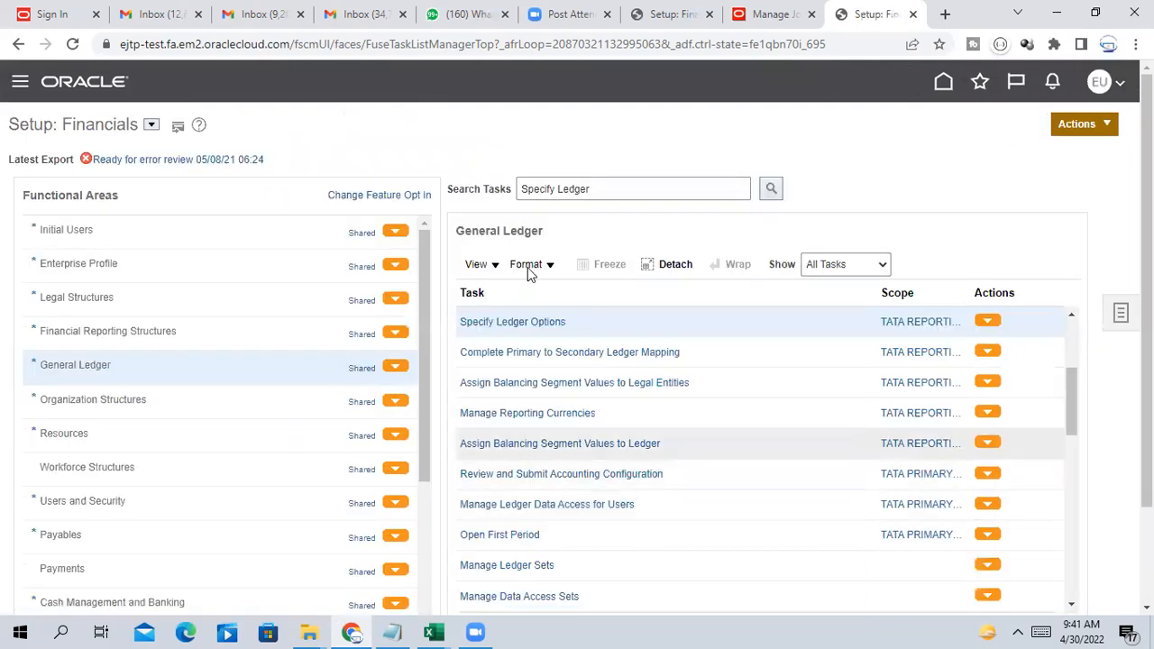
Review and submit the TATA PRIMARY LEDGER accounting configuration, acknowledging process 1366157
click(588, 473)
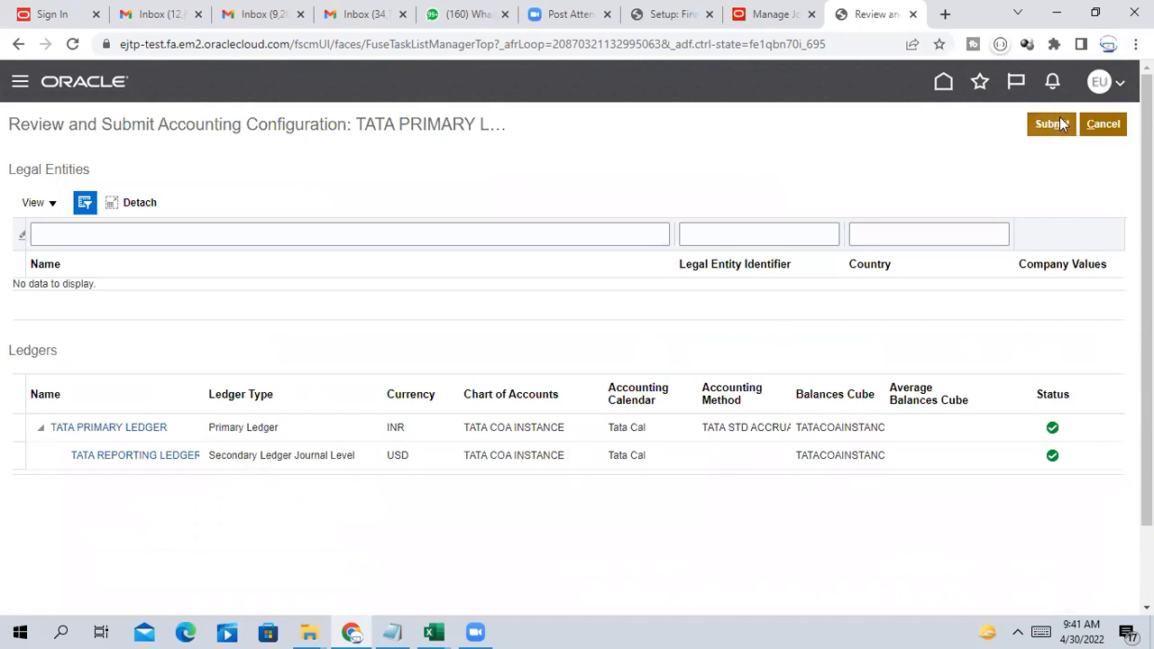
click(1051, 123)
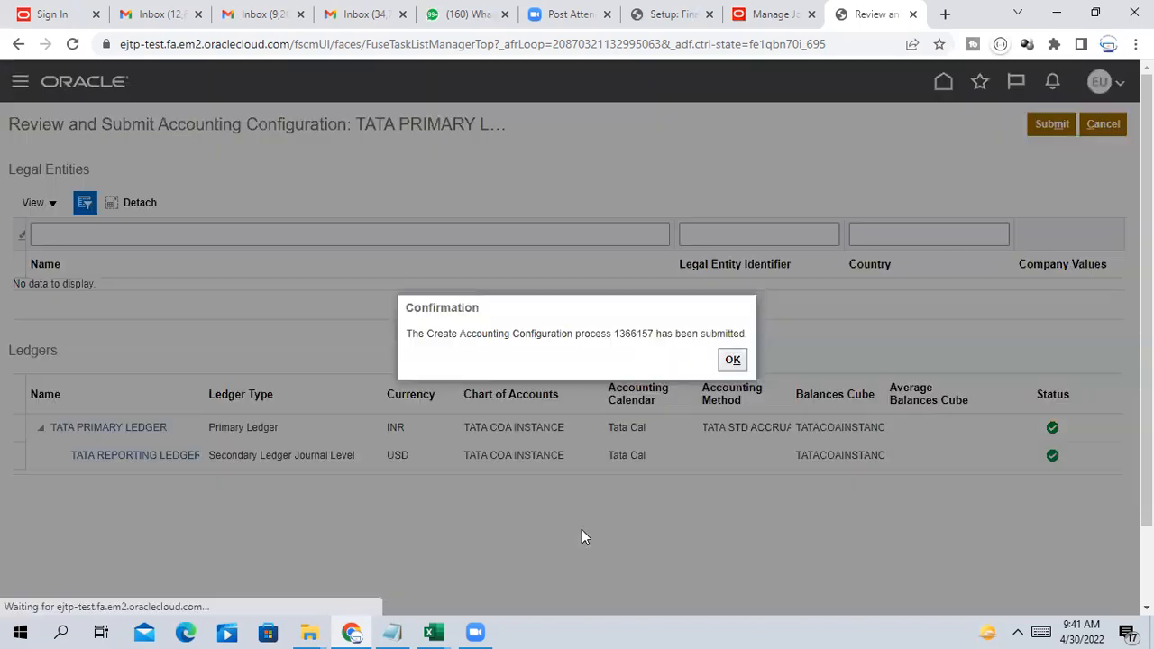
click(732, 360)
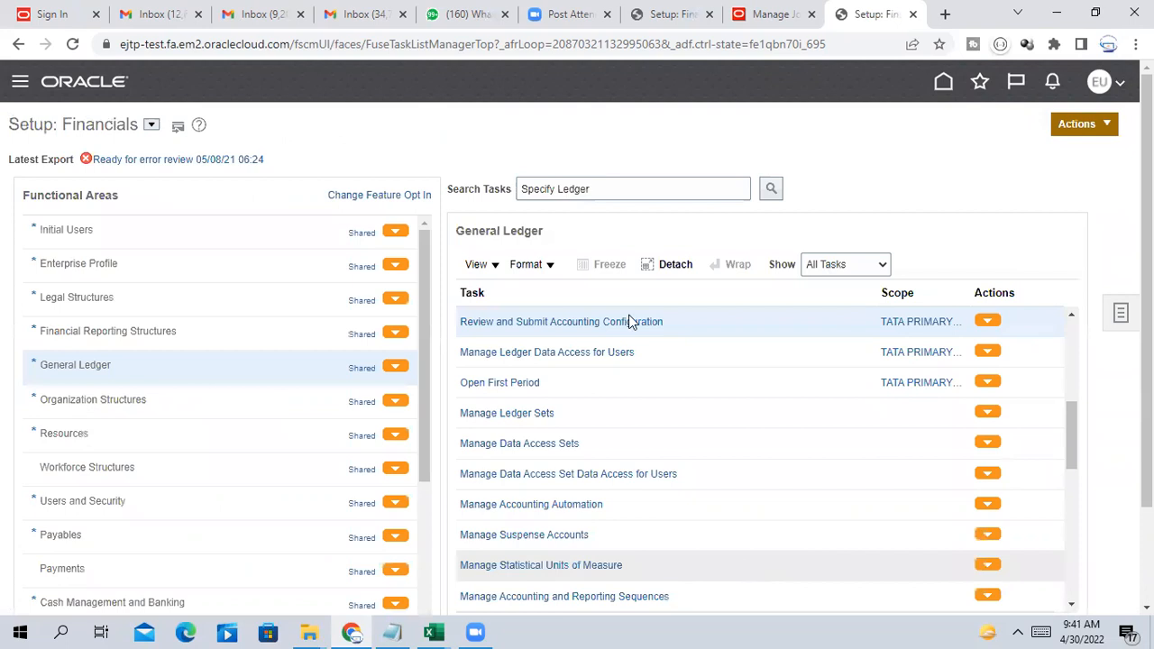
Search setup tasks for 'Manage Primary' and open Manage Primary Ledgers
click(640, 187)
key(ctrl+a)
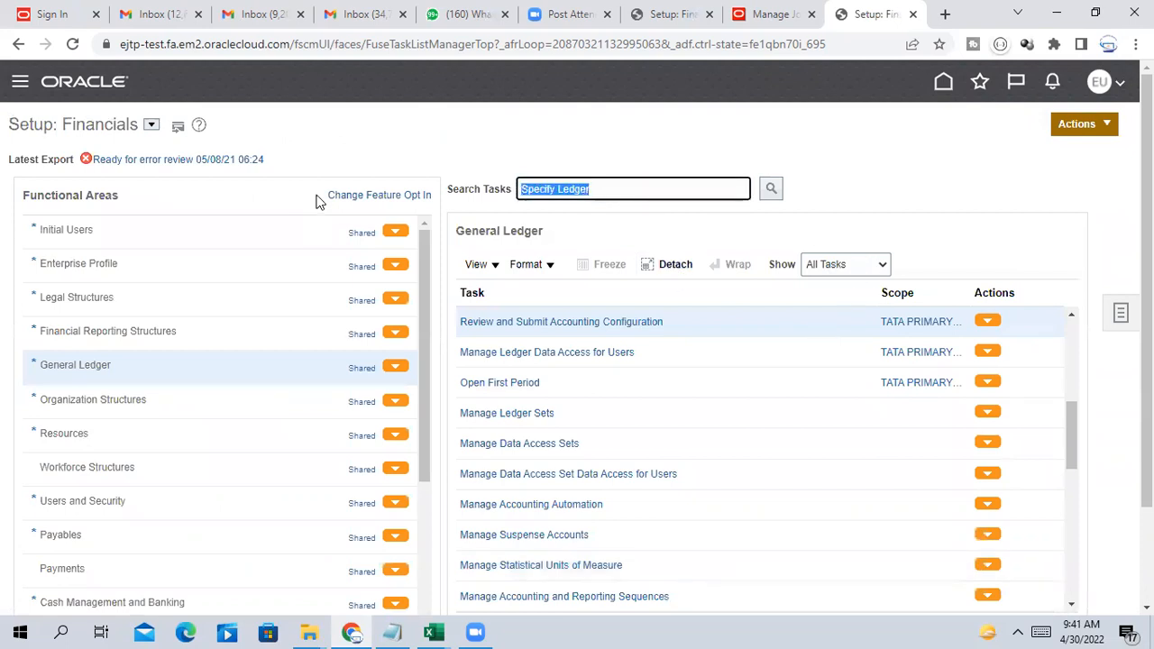
text(Manage Primary)
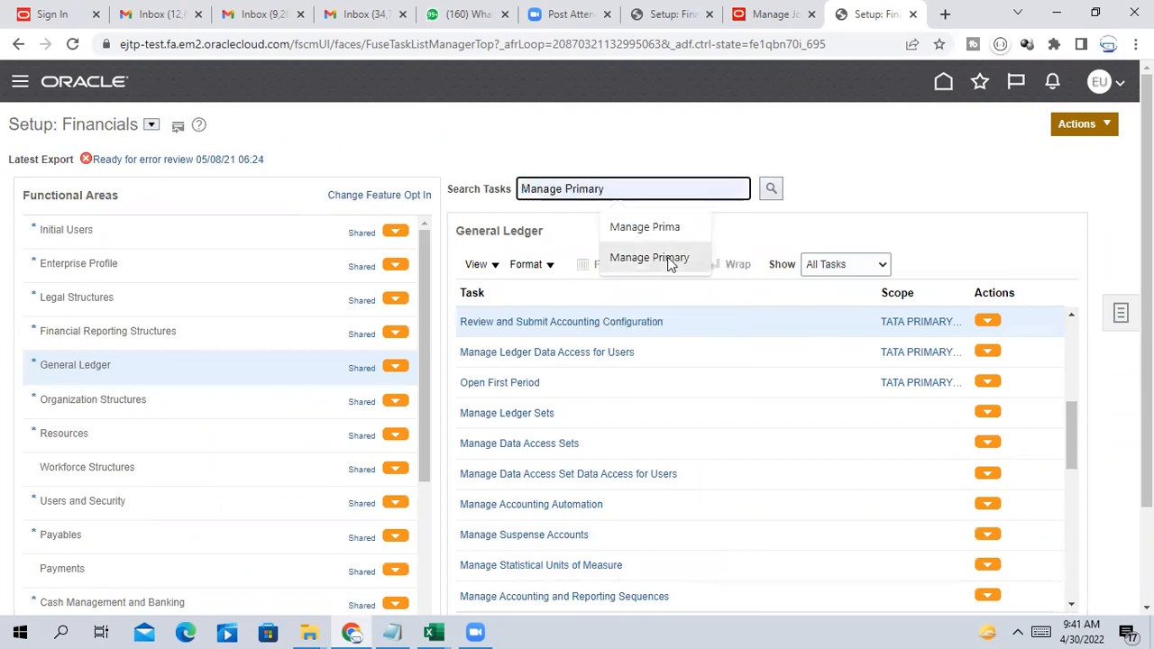
click(658, 258)
click(774, 189)
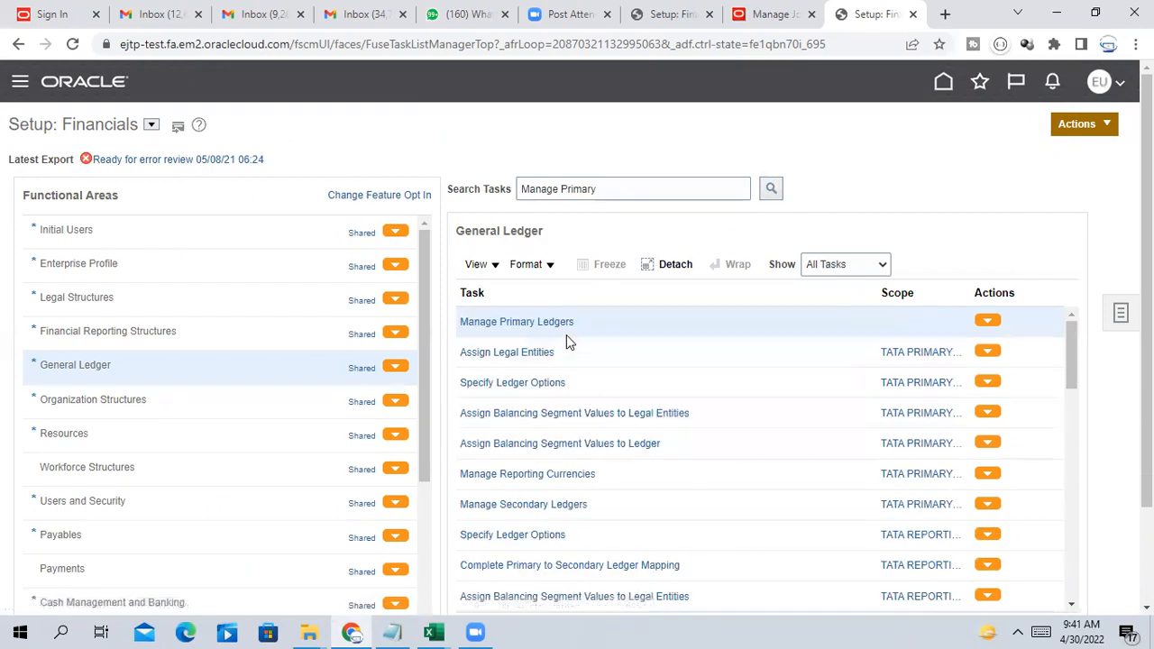
click(563, 330)
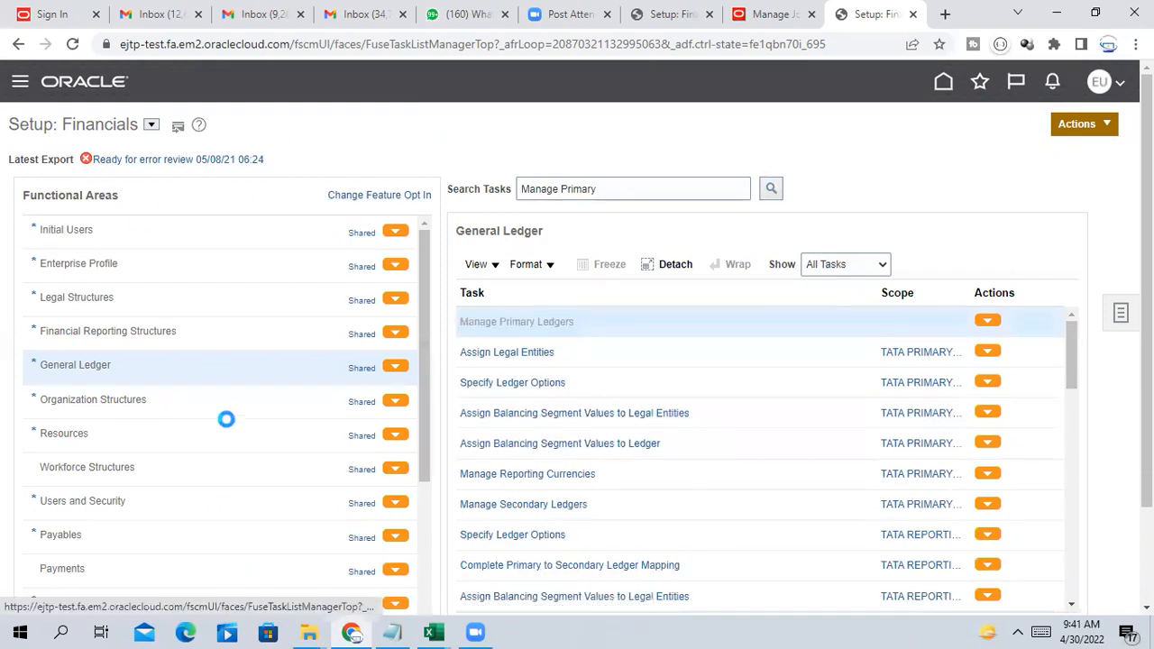
Filter to TATA, confirm TATA PRIMARY LEDGER shows completed, and close the list
click(82, 208)
text(TATA)
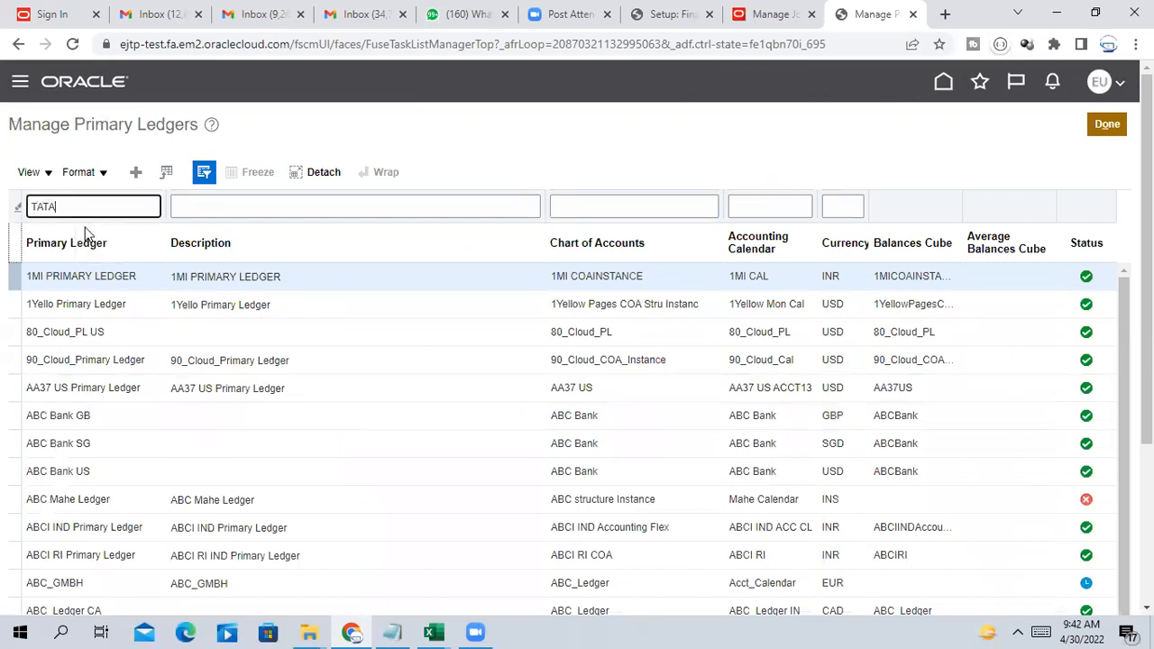
key(Return)
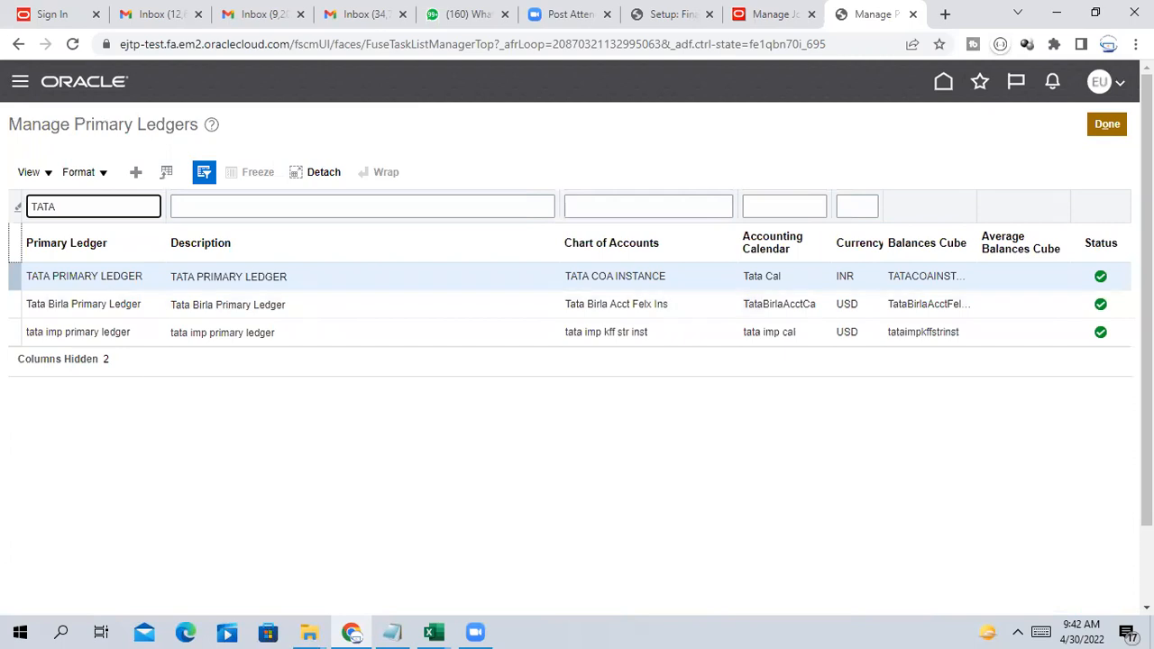
click(1114, 128)
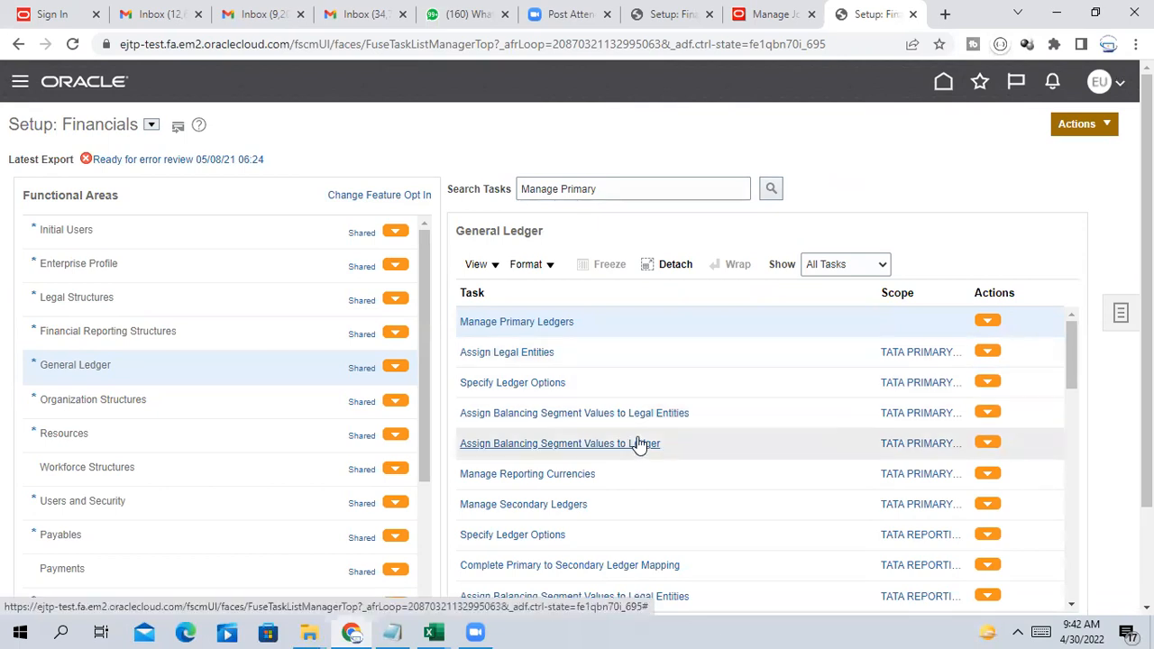
Check the primary ledger's reporting currencies, then open Manage Reporting Currencies for TATA REPORTING LEDGER
click(577, 476)
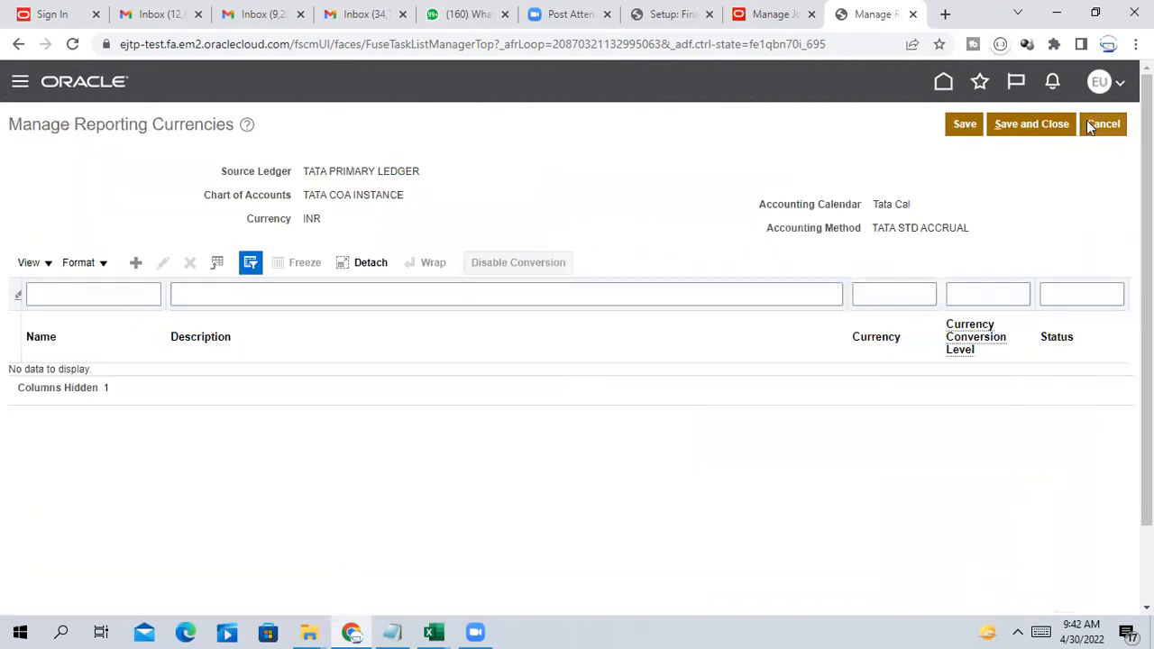
click(1116, 130)
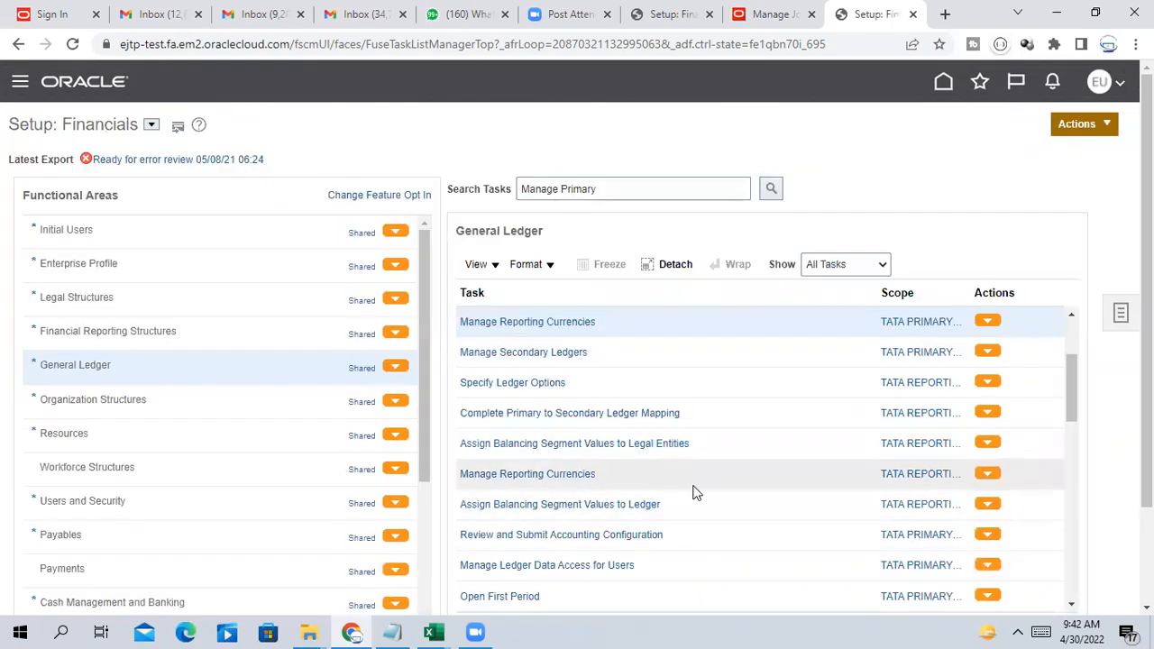
click(896, 476)
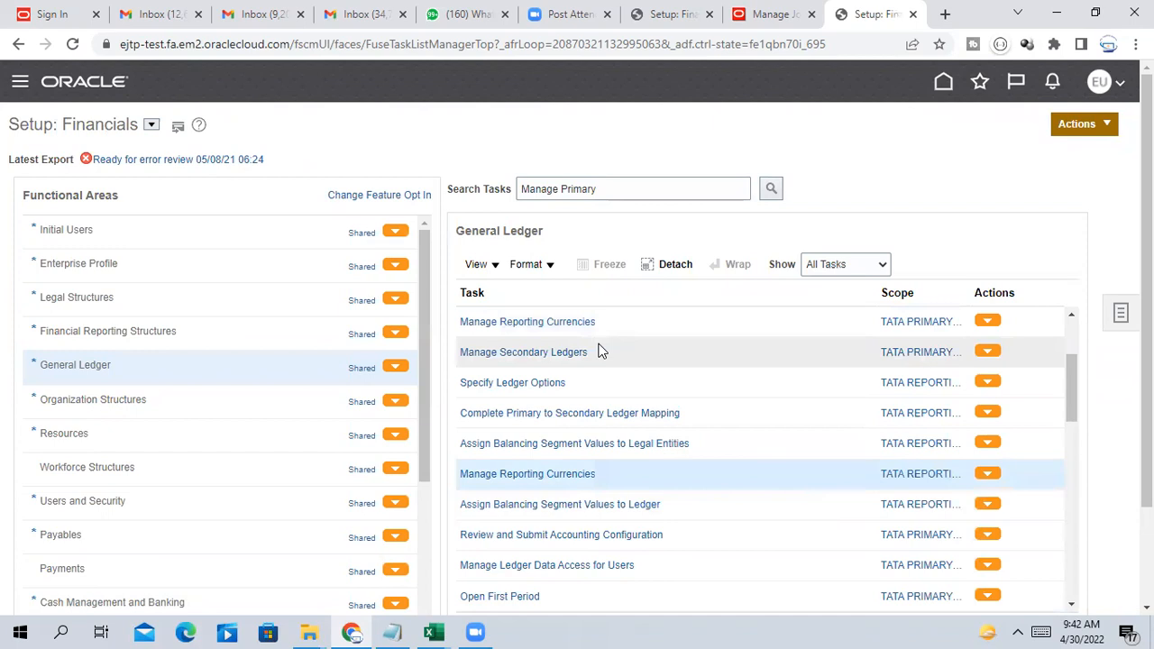
click(925, 475)
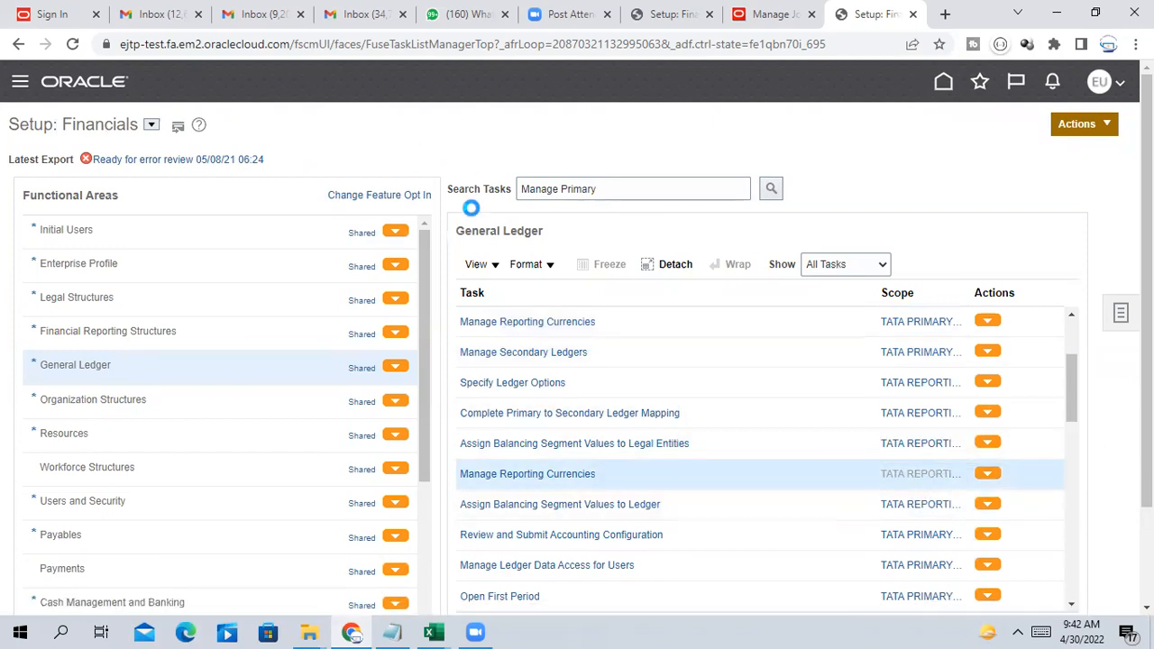
click(675, 430)
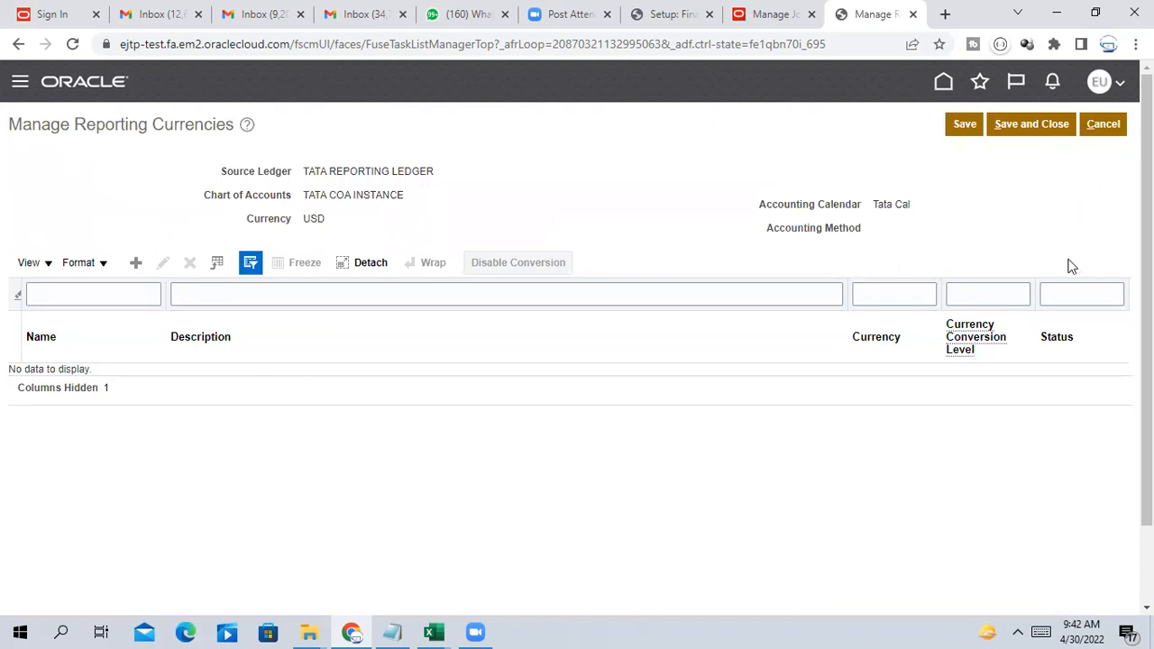
Save and close the empty reporting currencies setup and scroll back to Manage Primary Ledgers
click(1051, 132)
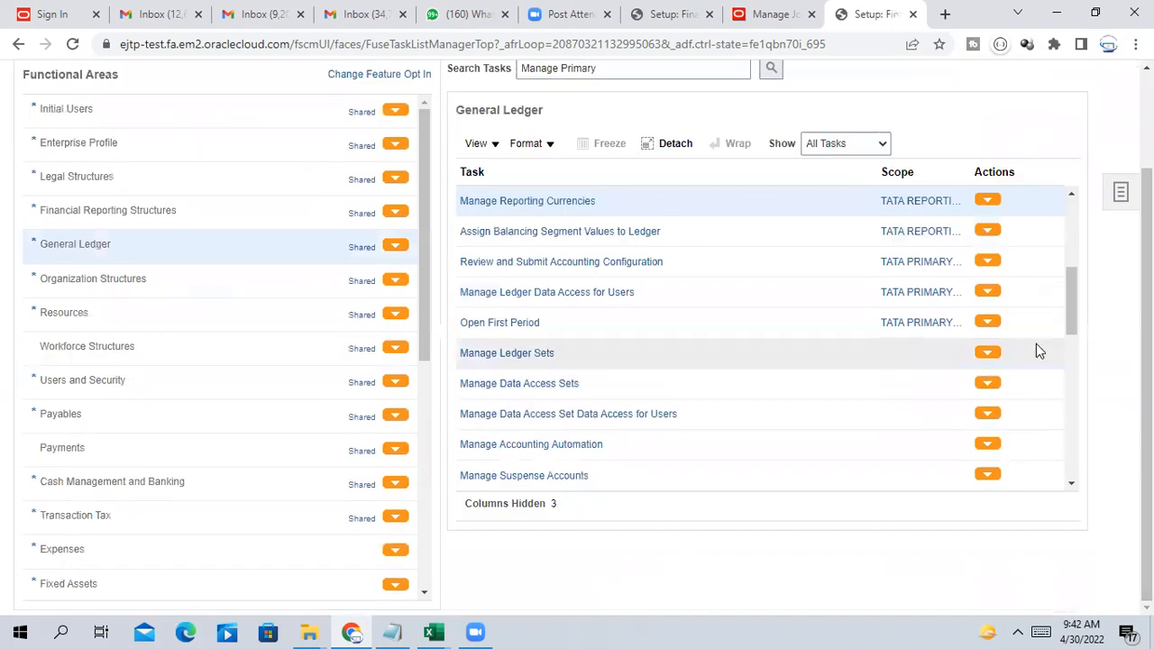
drag(1071, 292, 1098, 215)
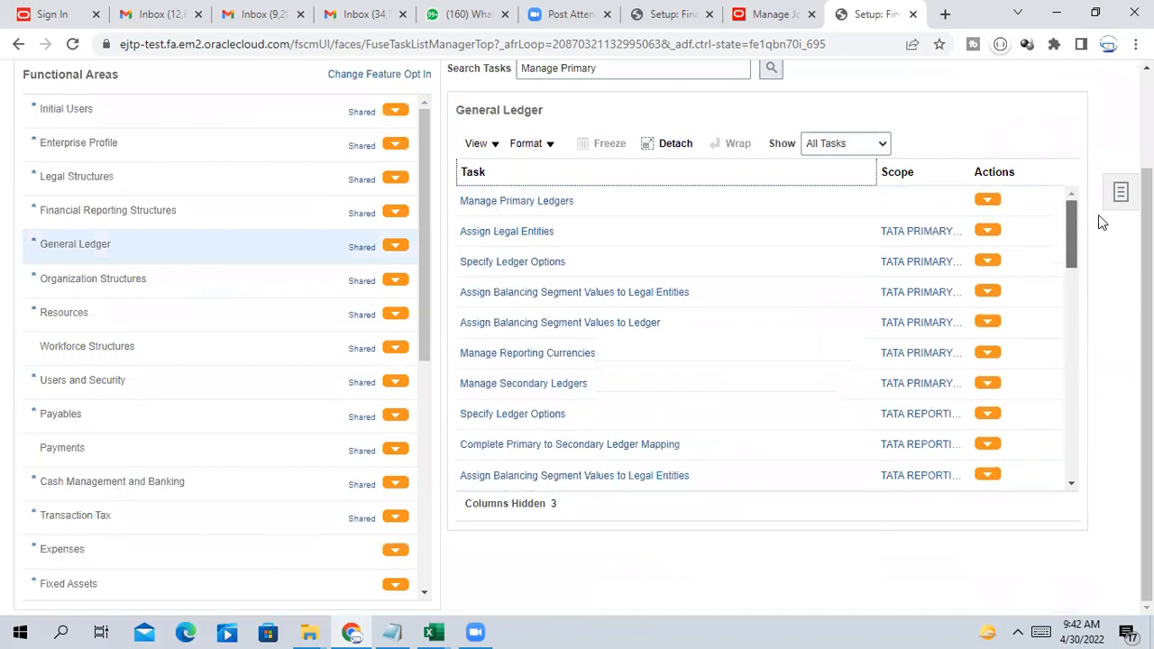
scroll(722, 352, up, 1)
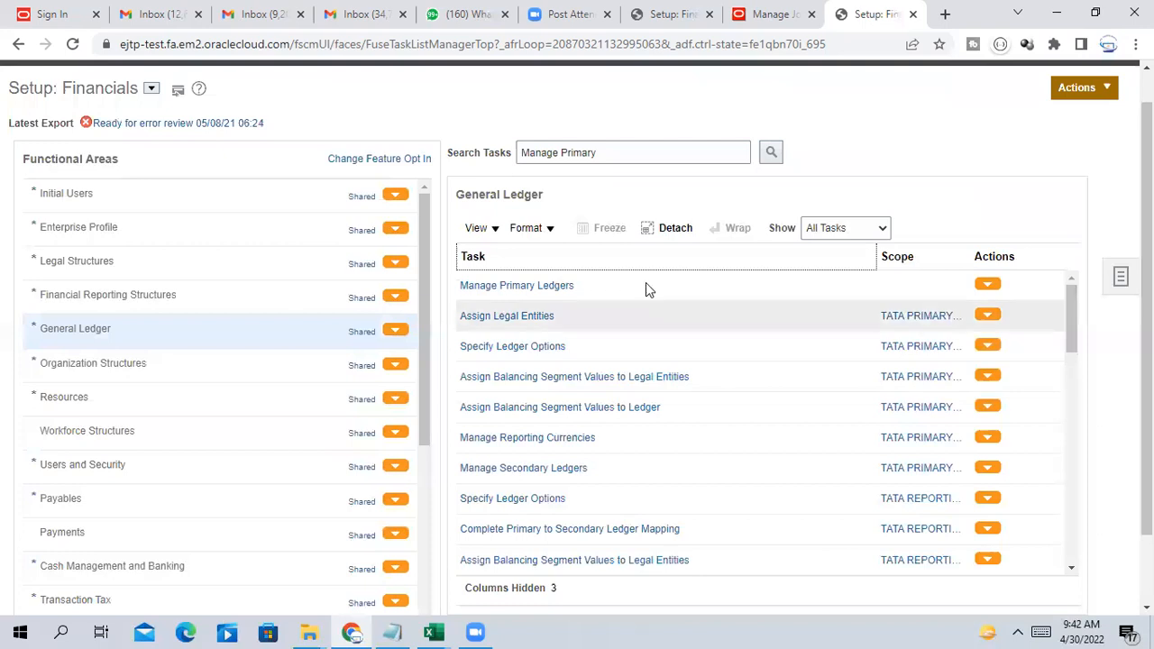
click(561, 469)
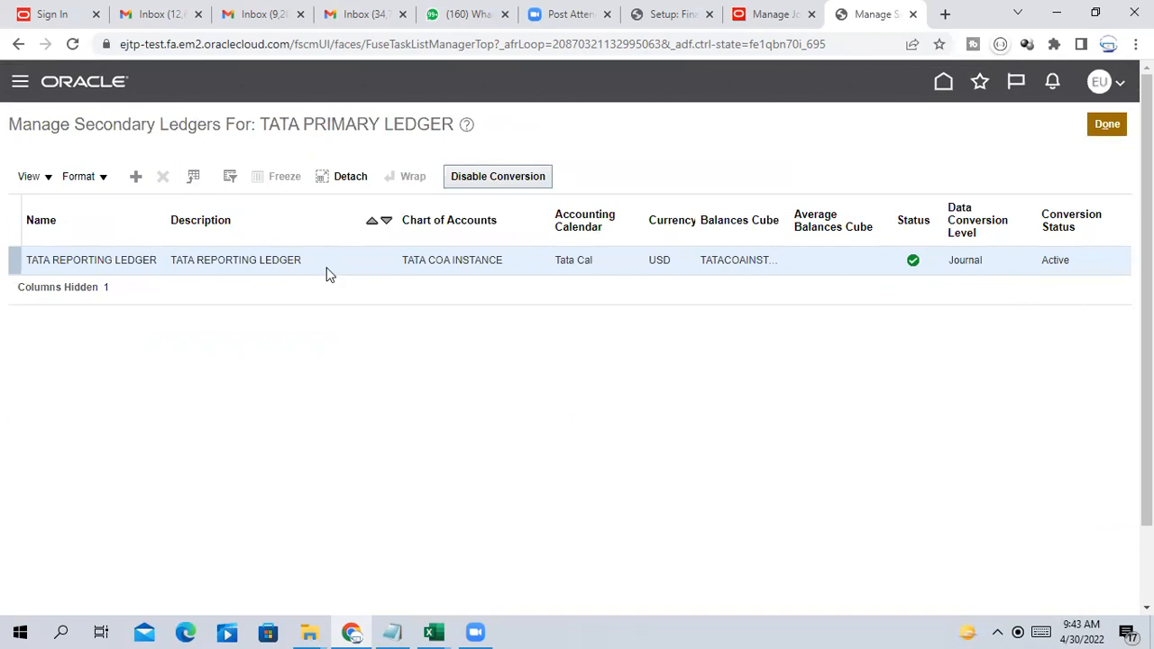
drag(265, 123, 431, 123)
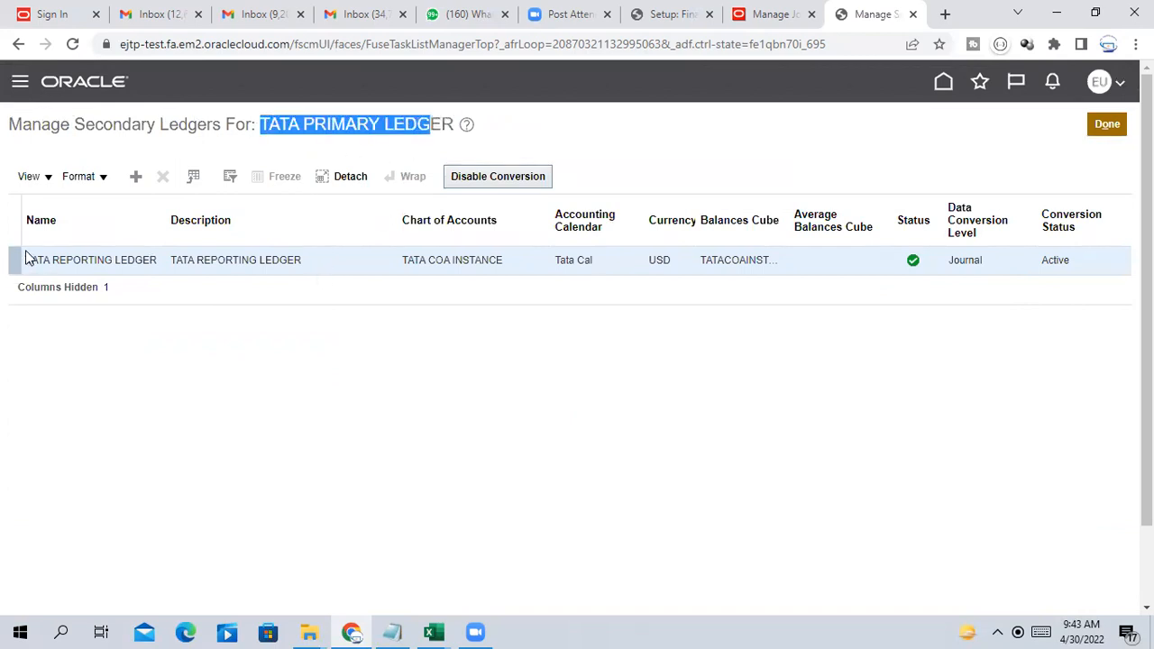
drag(30, 259, 922, 394)
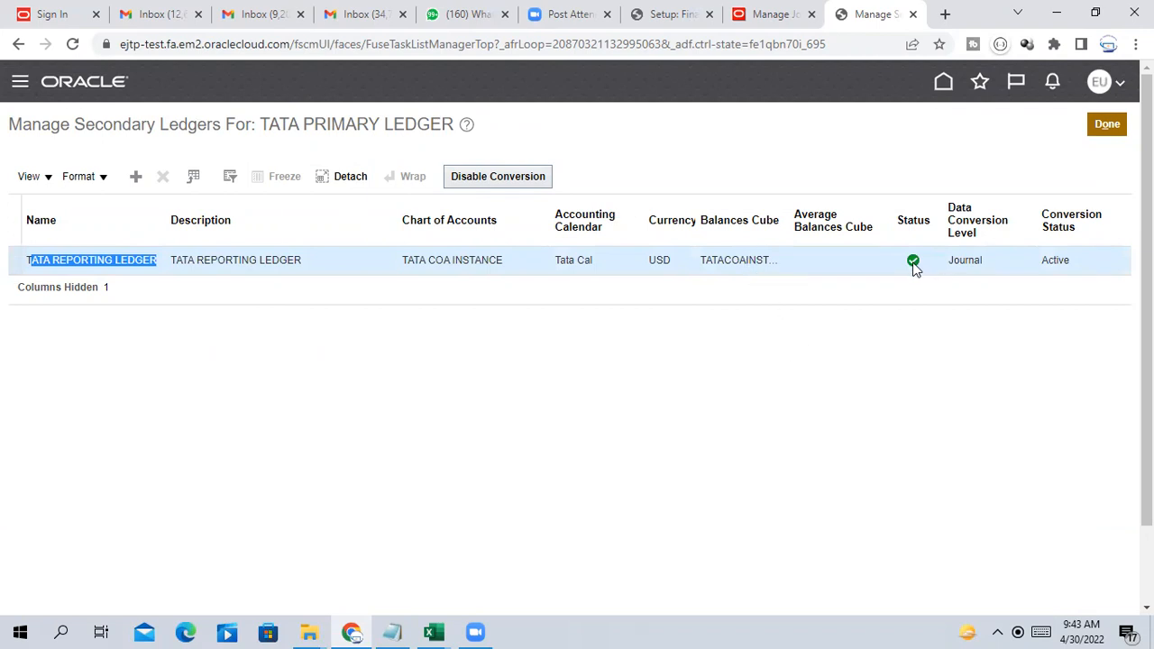
click(1114, 128)
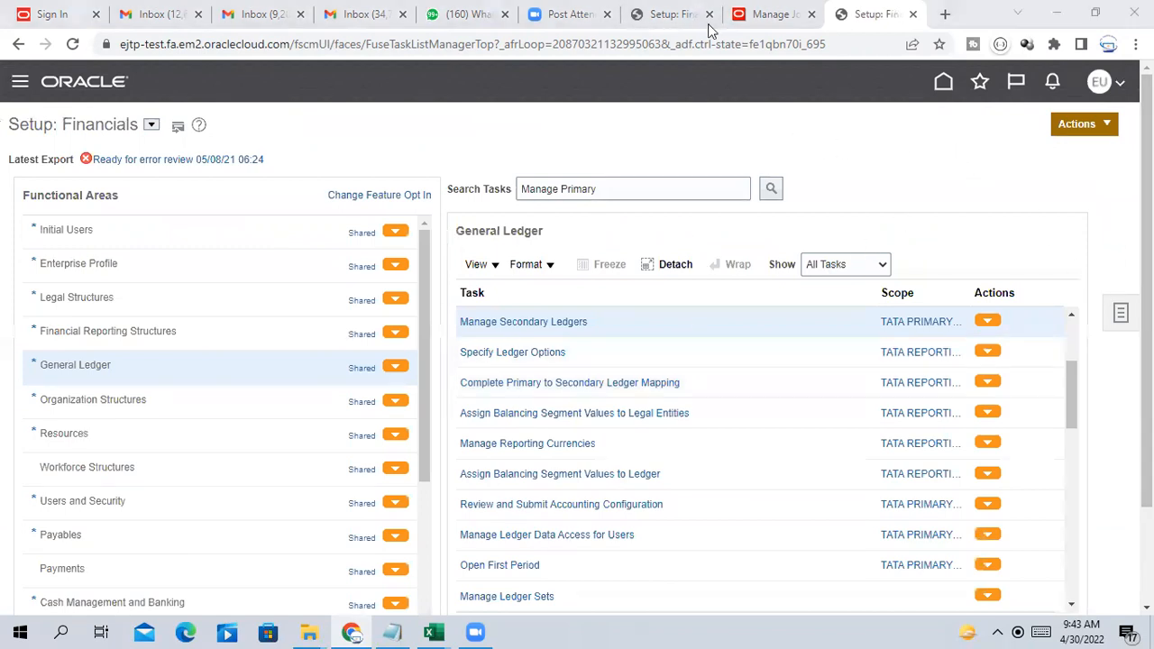
Cancel the Testfc journal and start a new journal from General Accounting > Journals
click(768, 13)
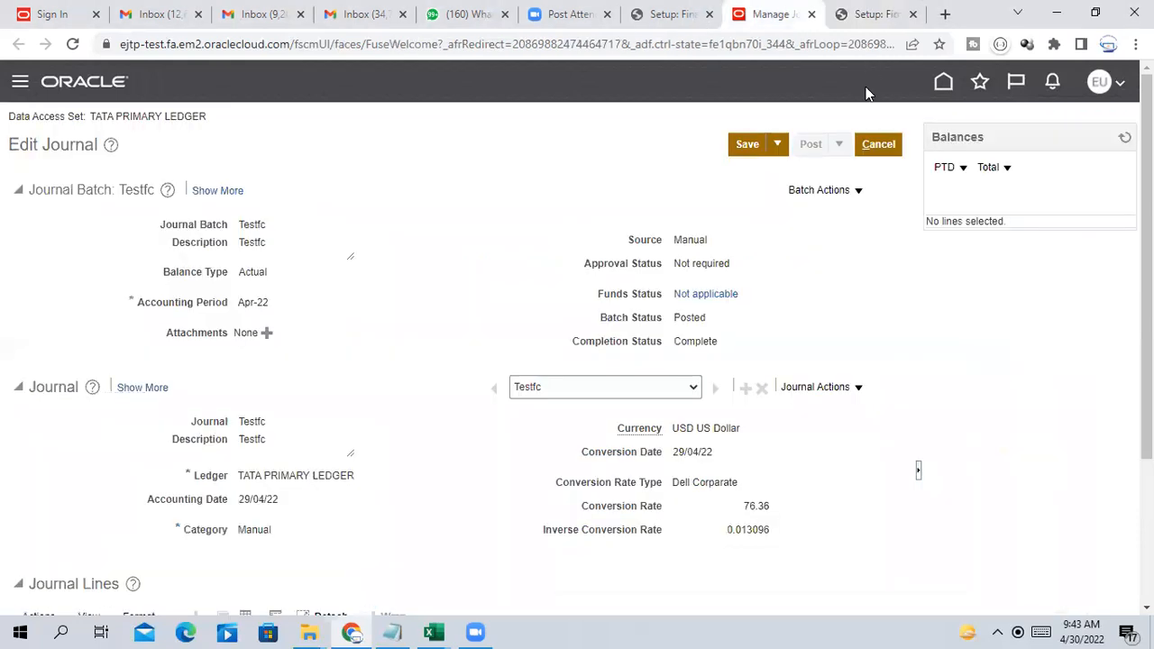
click(899, 147)
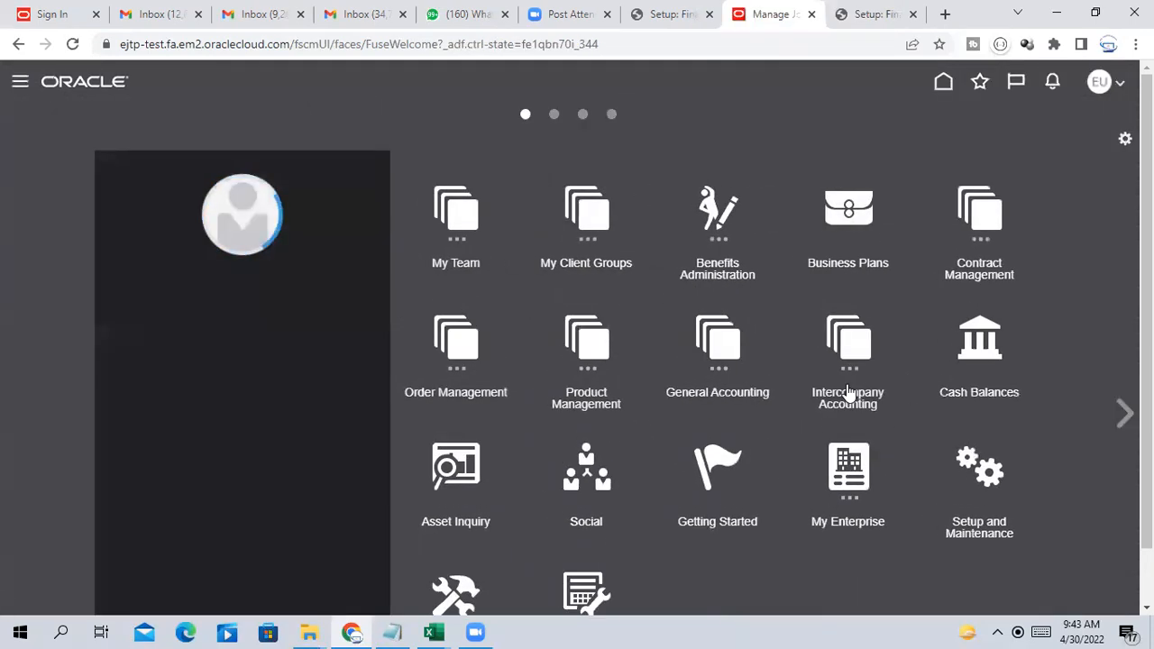
click(739, 360)
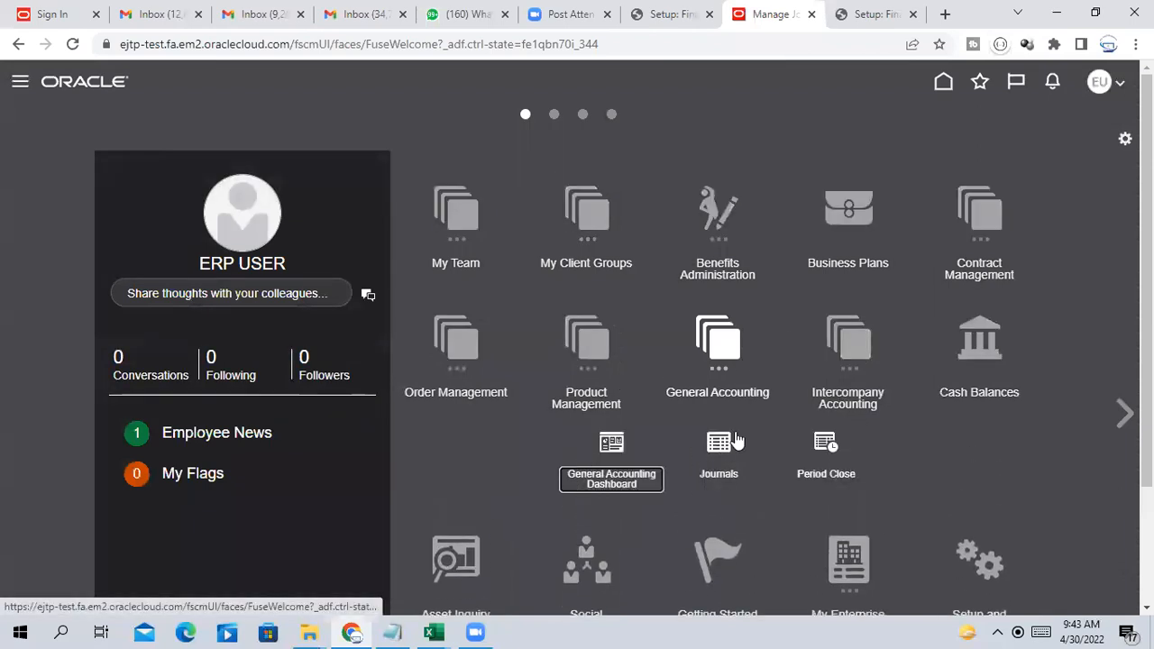
click(721, 449)
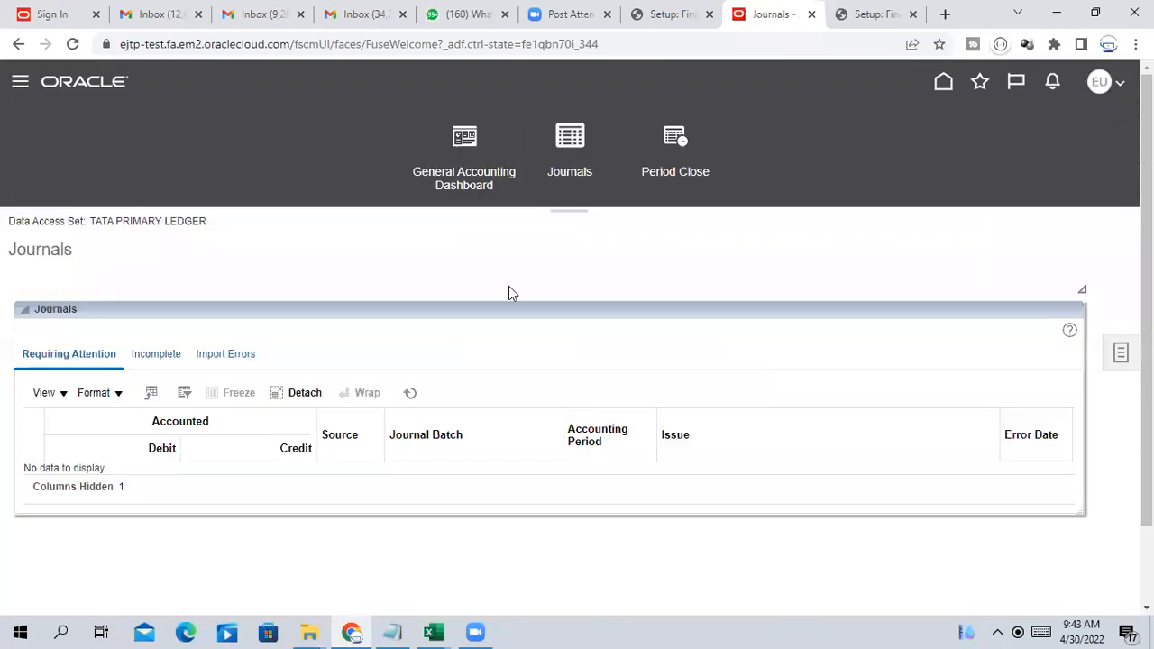
click(1120, 352)
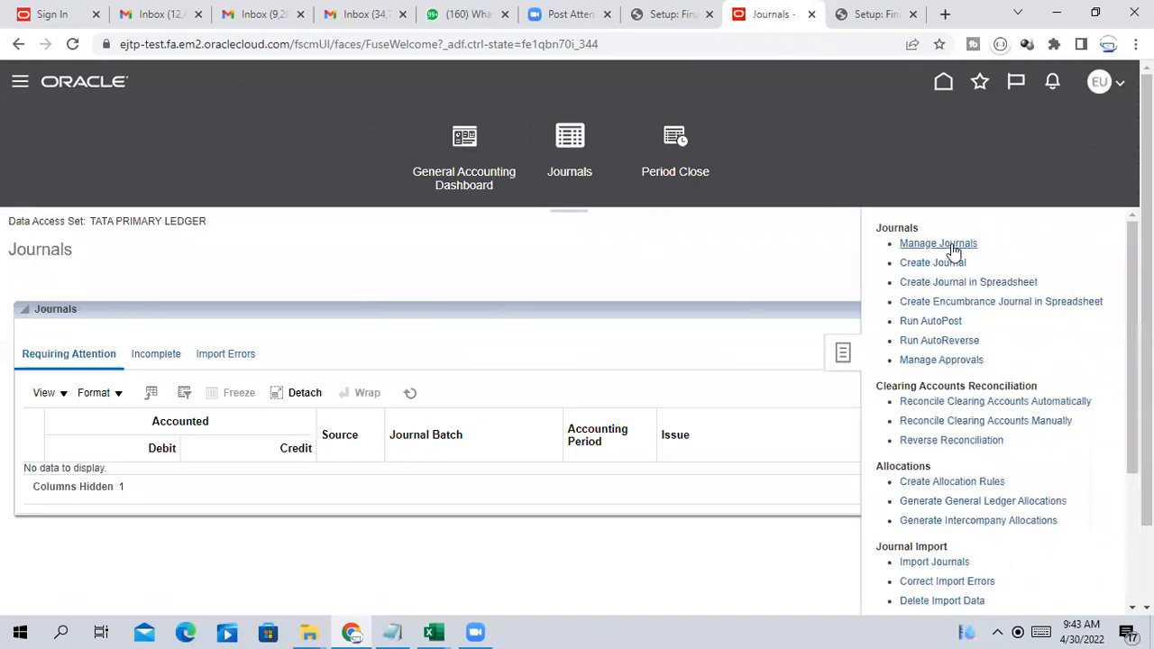
click(932, 262)
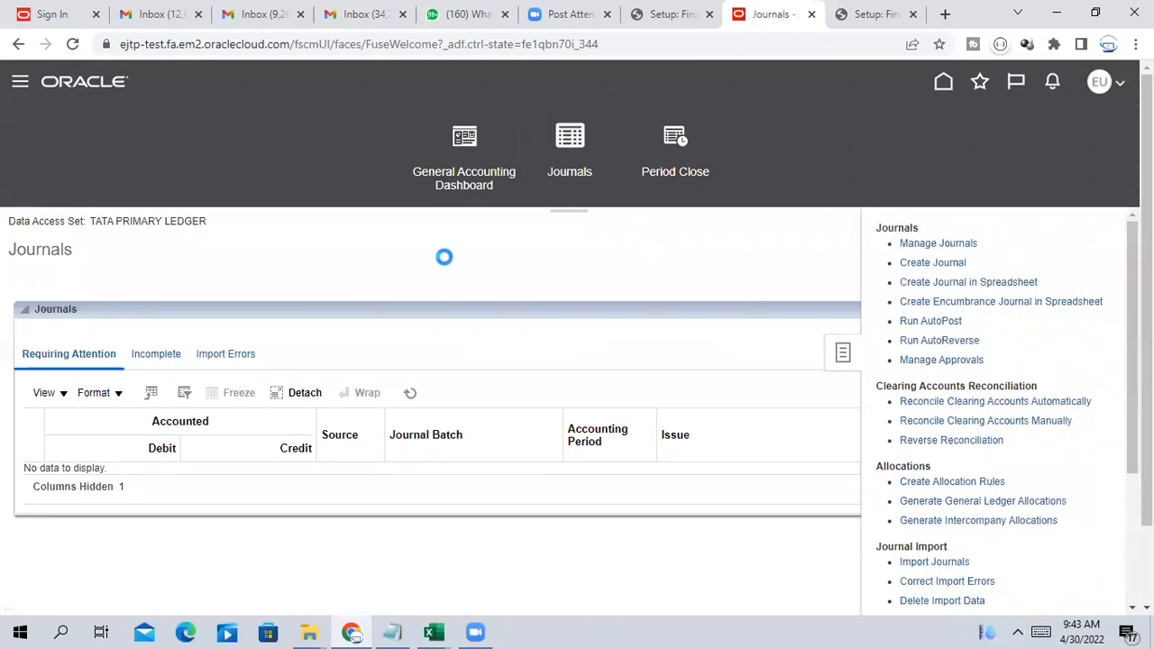
click(317, 234)
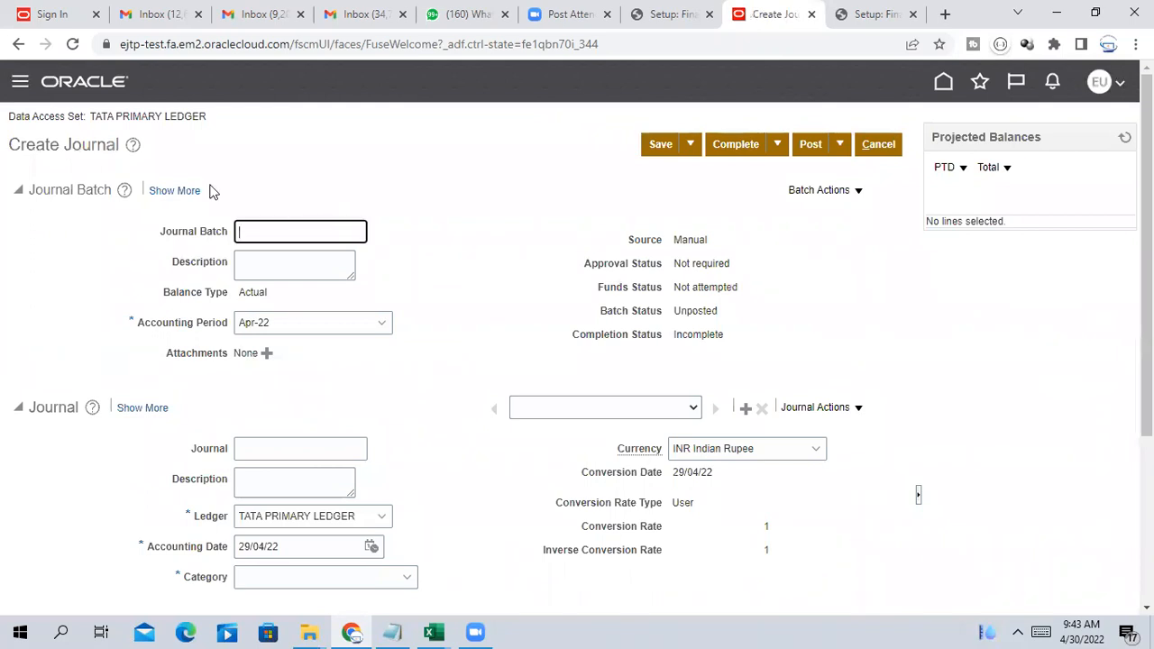
Name the journal batch Testjournalreprting, correcting the typed ending
text(Testjournal)
click(514, 311)
double_click(310, 233)
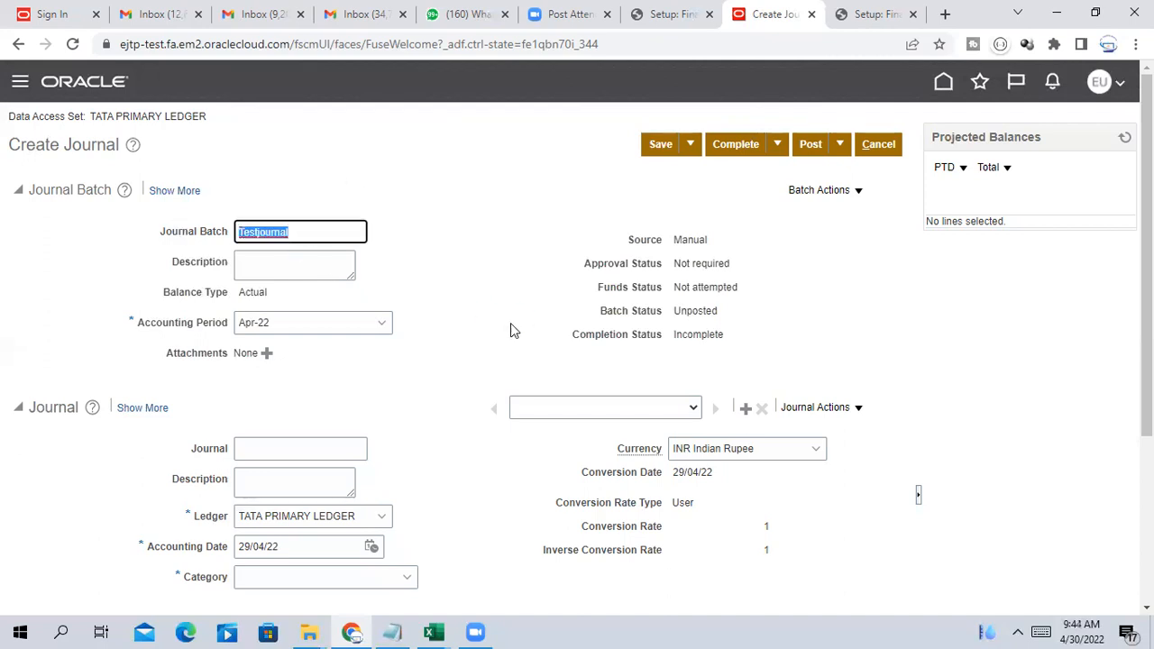
click(318, 233)
text(report)
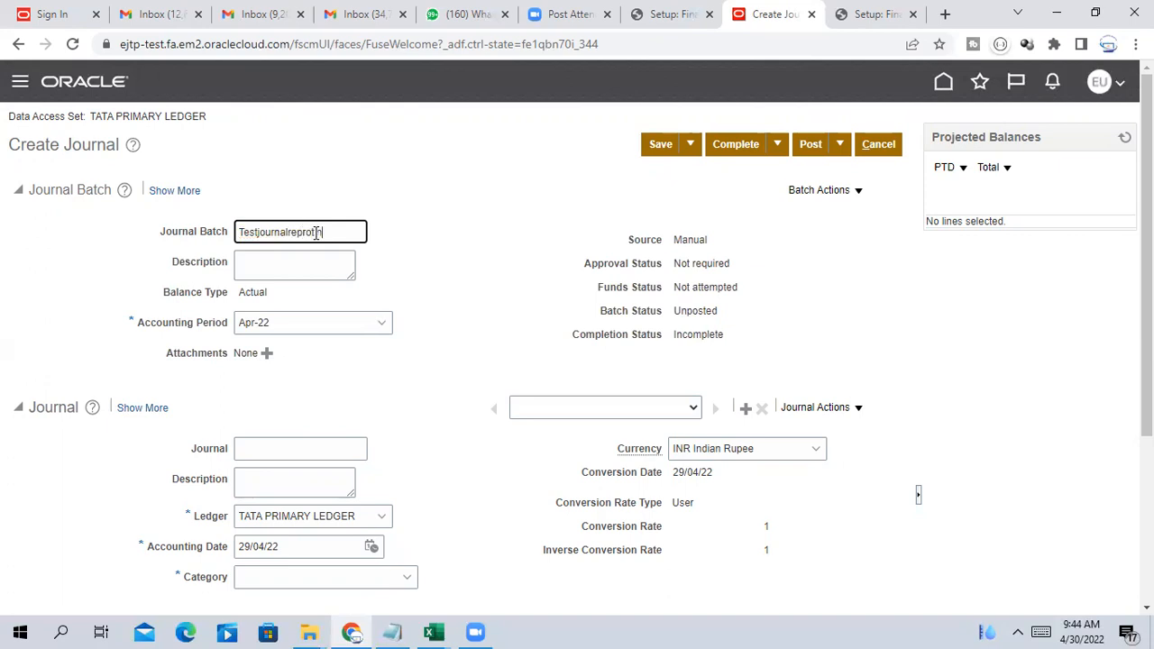
drag(345, 235, 160, 214)
click(438, 279)
click(343, 231)
key(BackSpace)
key(BackSpace)
key(BackSpace)
key(BackSpace)
drag(341, 228, 126, 215)
key(ctrl+c)
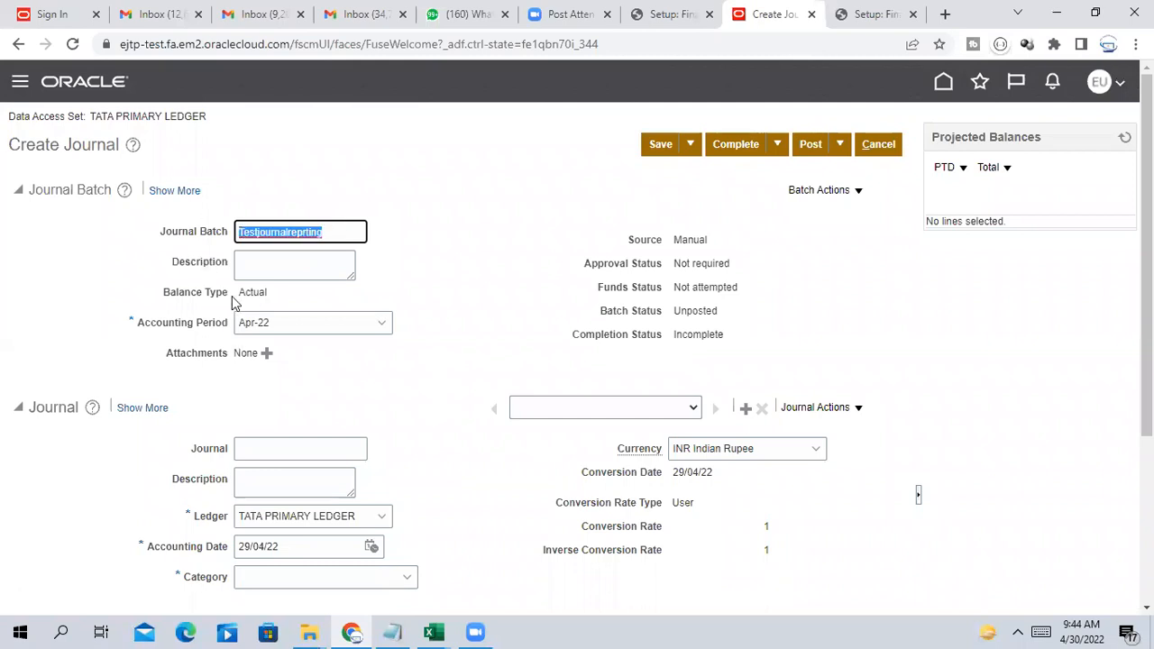
Copy Testjournalreprting into the batch description, journal name and journal description
click(310, 265)
key(ctrl+v)
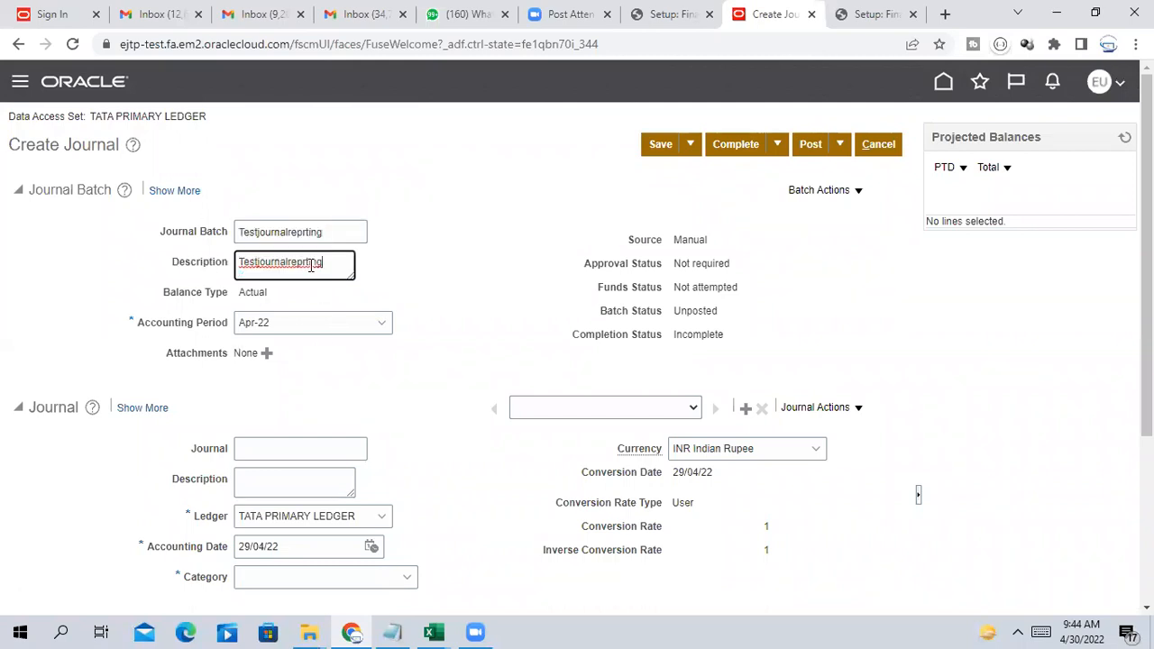
click(299, 444)
key(ctrl+v)
click(300, 480)
text(v)
key(BackSpace)
key(ctrl+v)
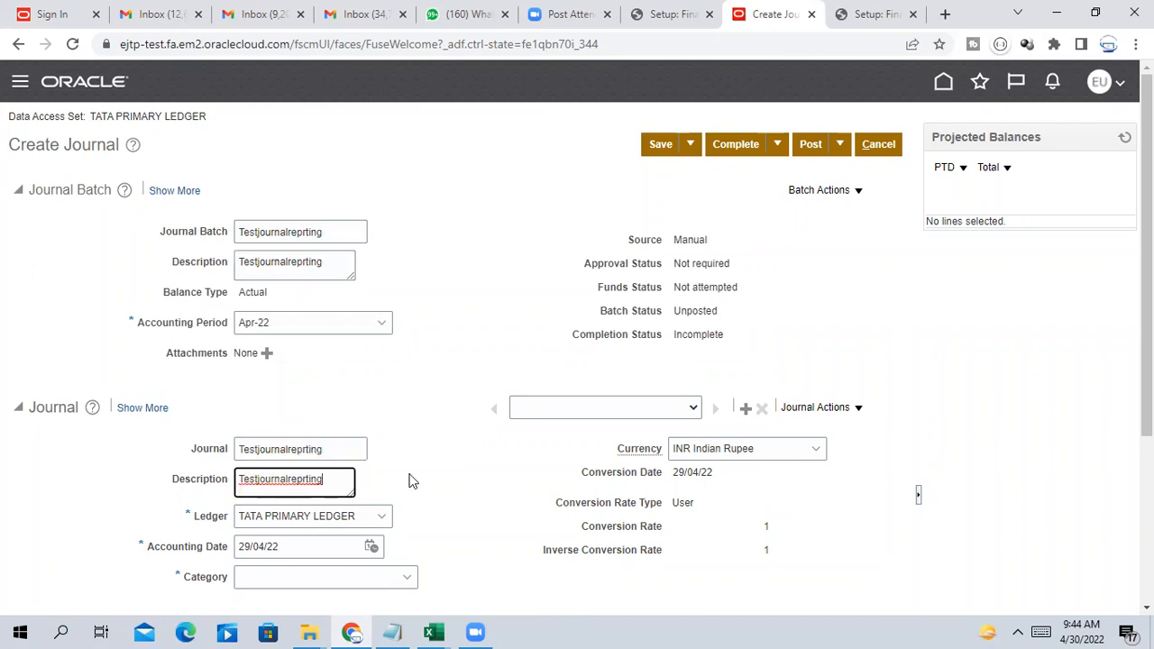
click(439, 362)
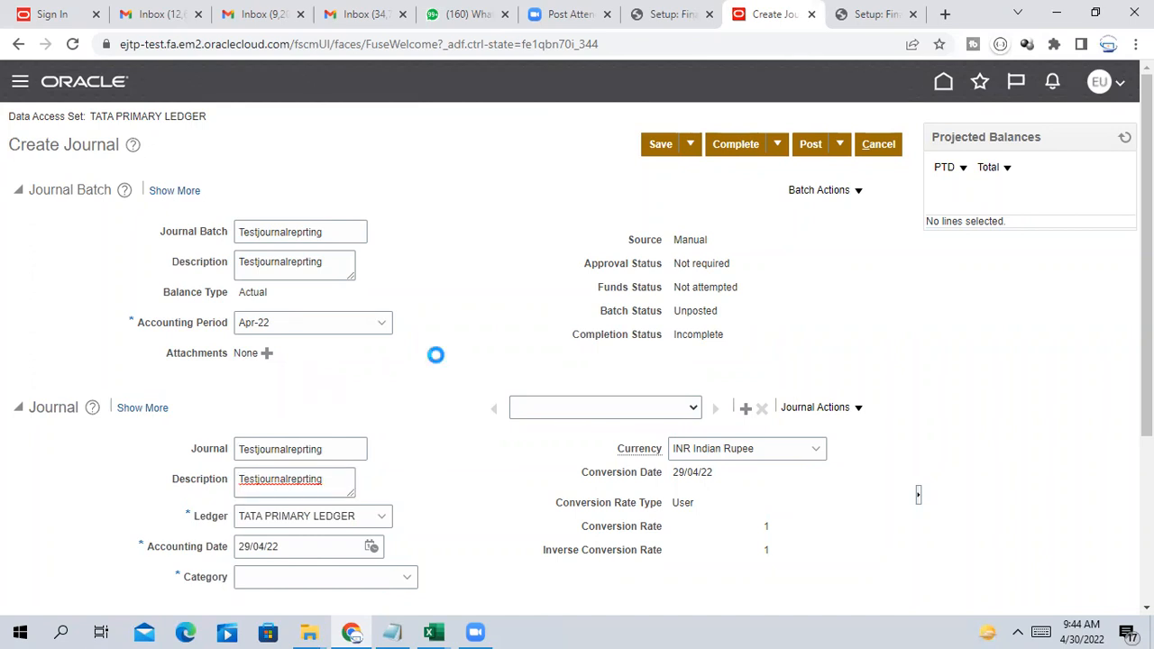
Set the journal category to Manual
scroll(465, 347, down, 1)
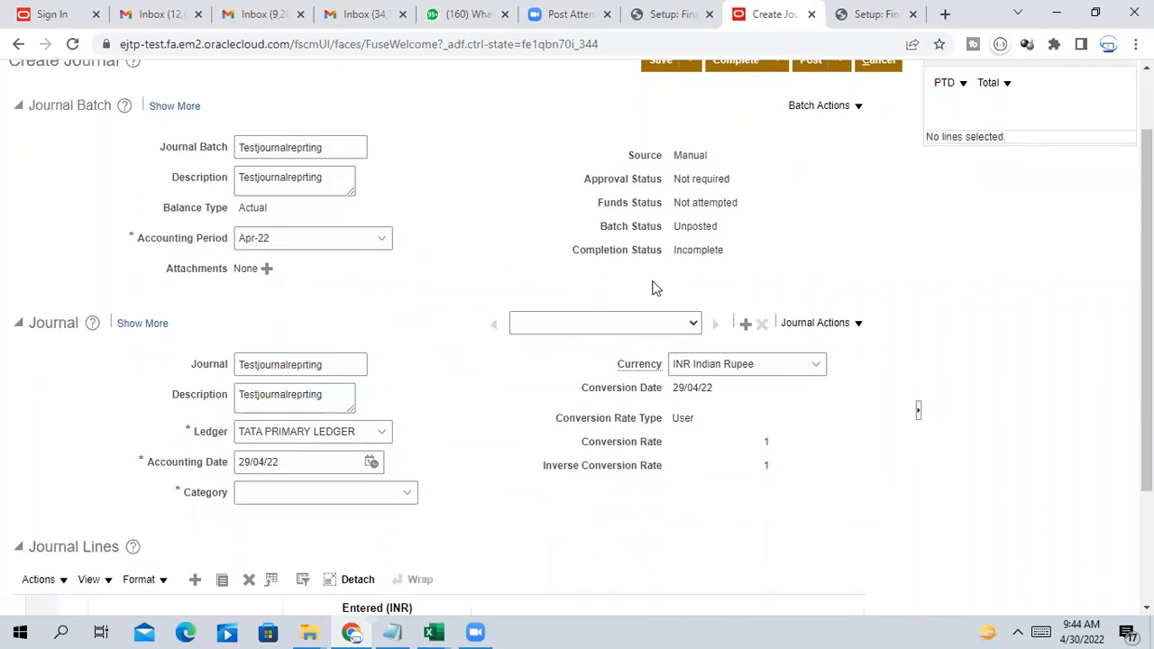
scroll(814, 415, up, 1)
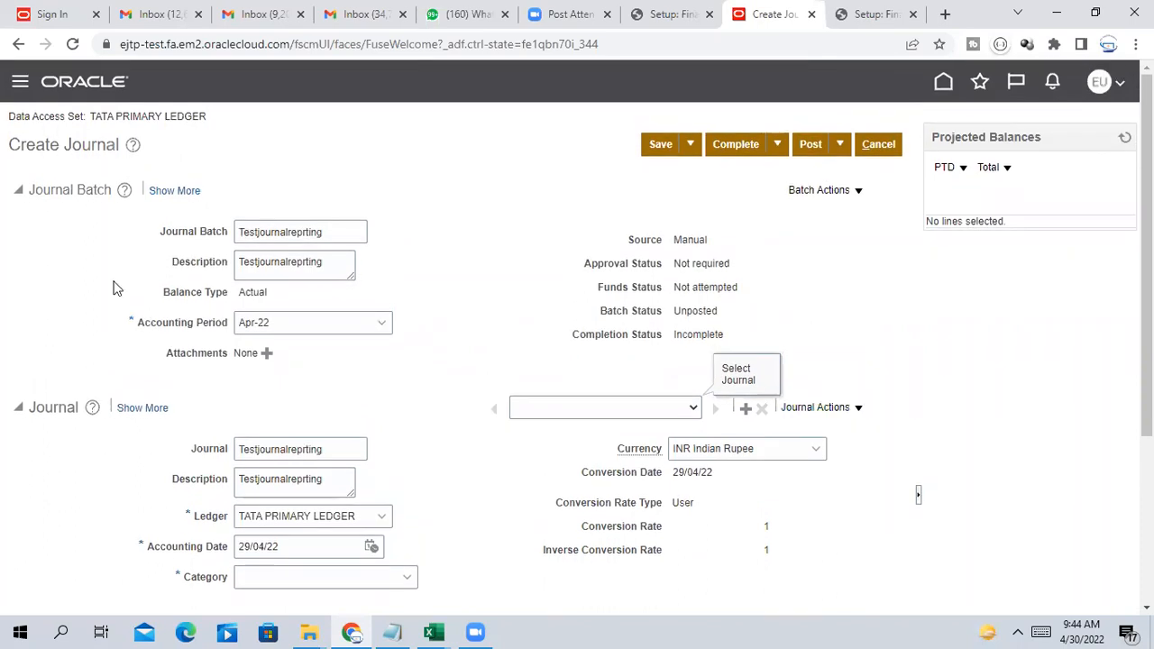
scroll(391, 324, down, 3)
scroll(390, 323, up, 3)
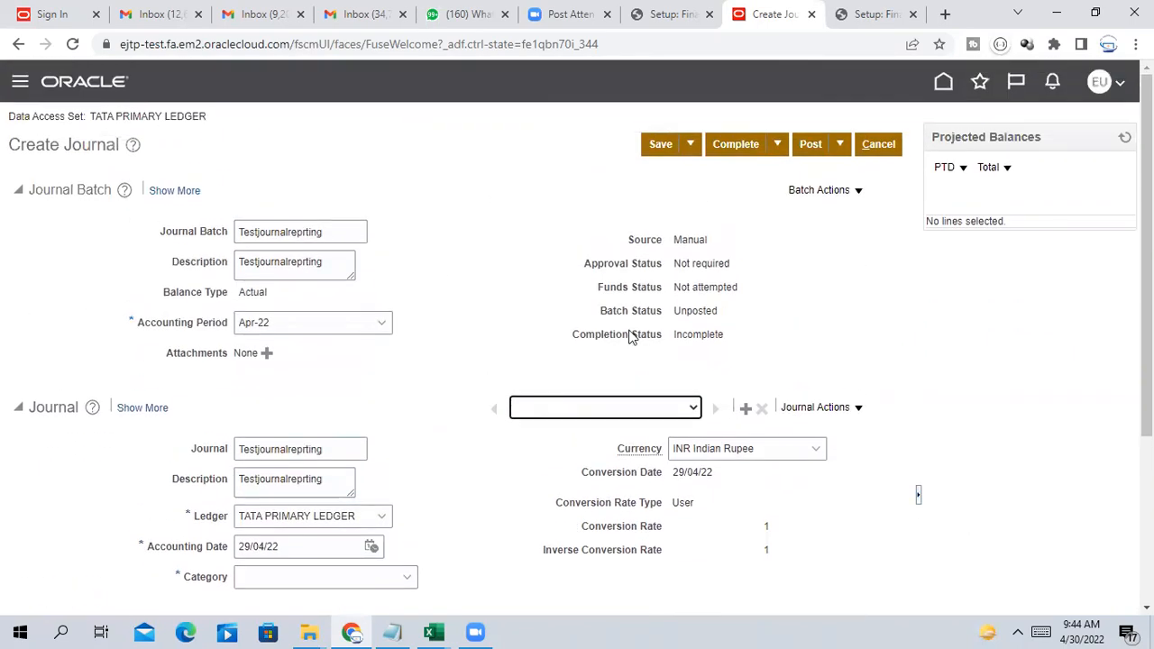
scroll(631, 335, down, 3)
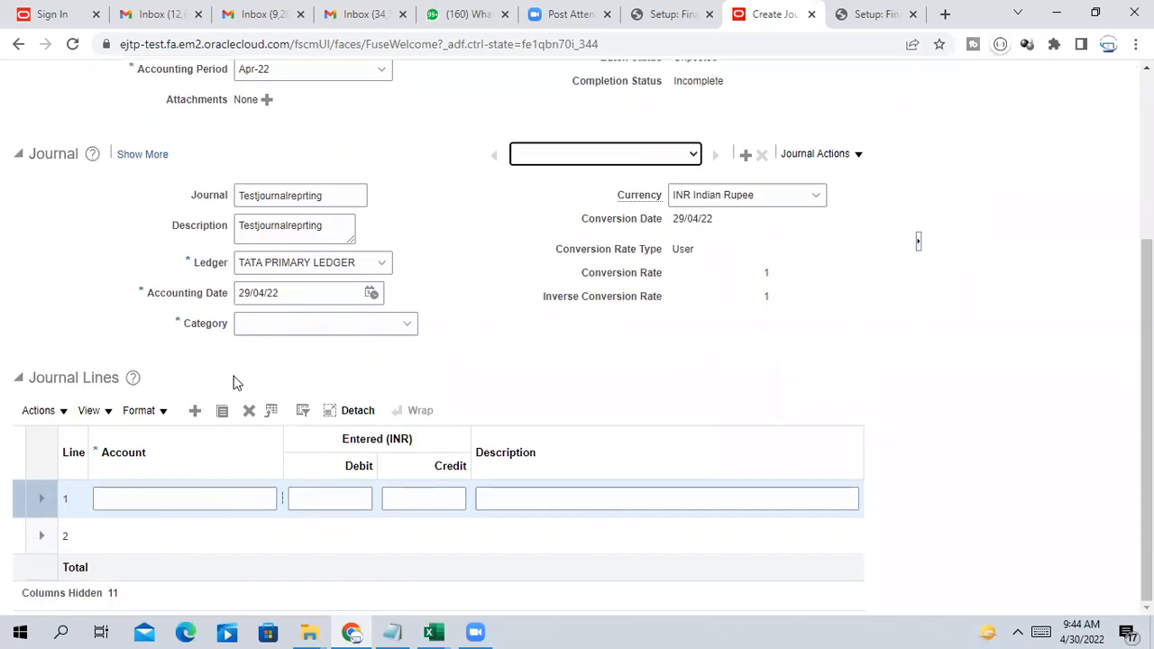
click(279, 327)
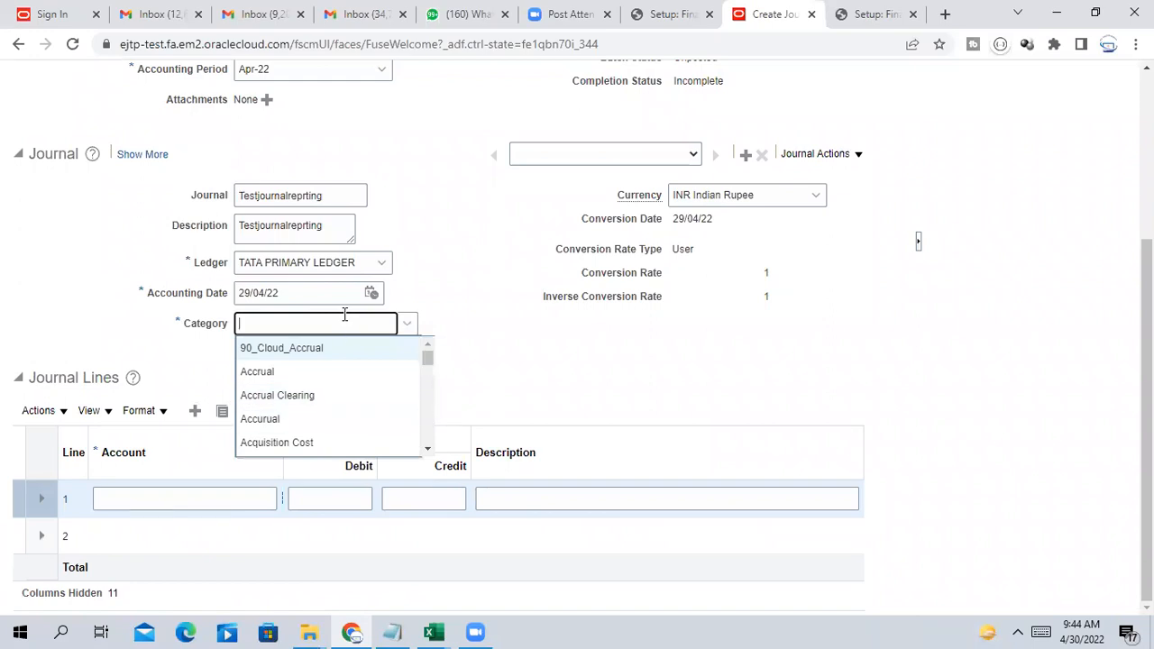
text(manu)
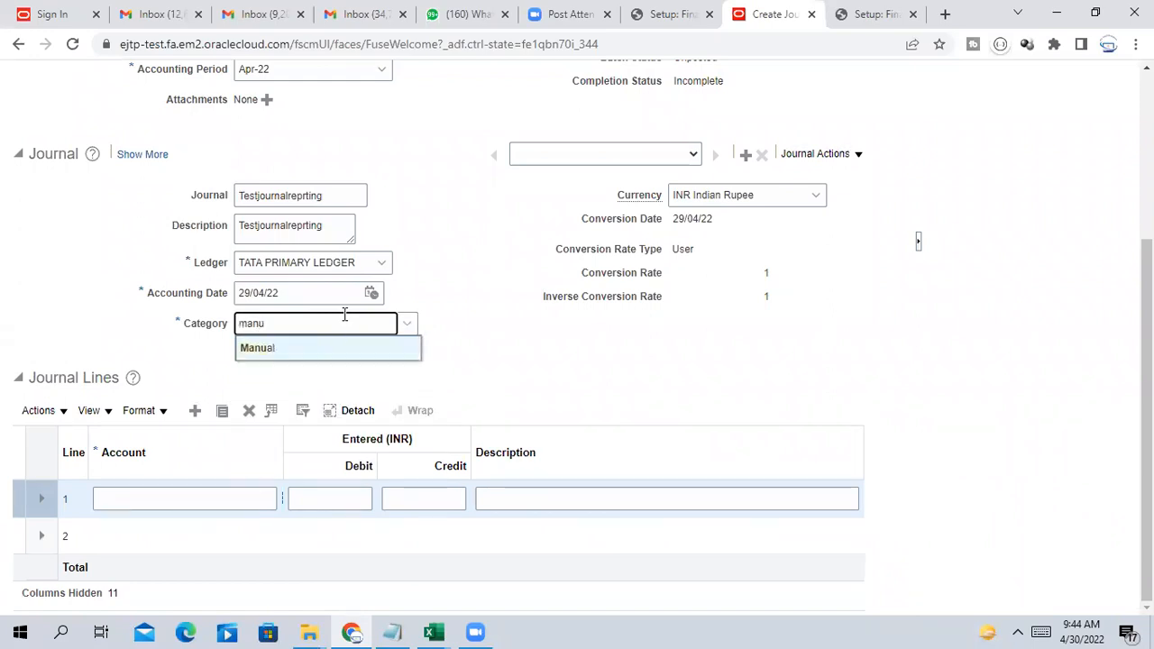
click(261, 352)
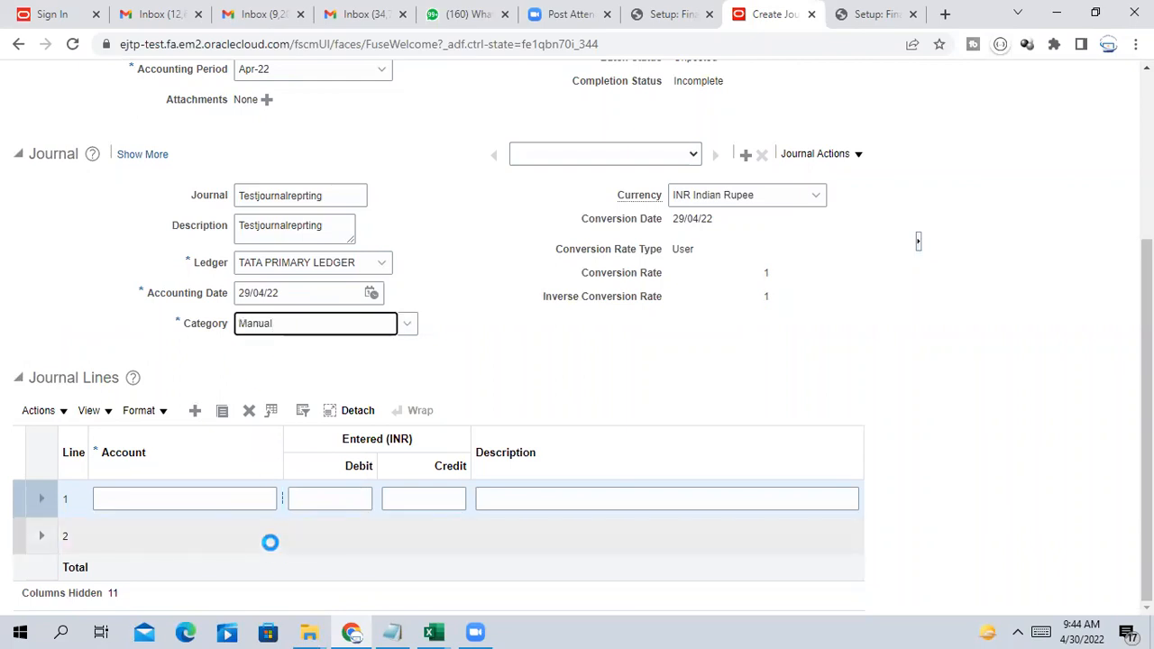
Set line 1 to account 1000.001.10002 (Tata Software, Machinery) with a 1,000 debit
click(226, 499)
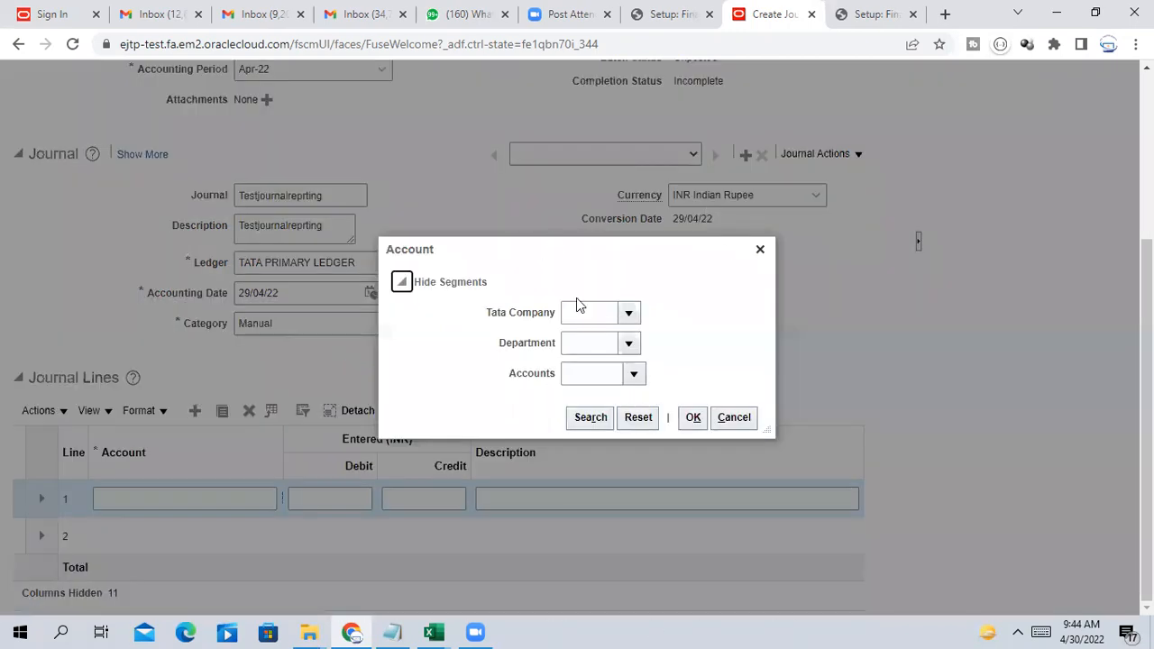
click(627, 313)
click(629, 314)
click(633, 340)
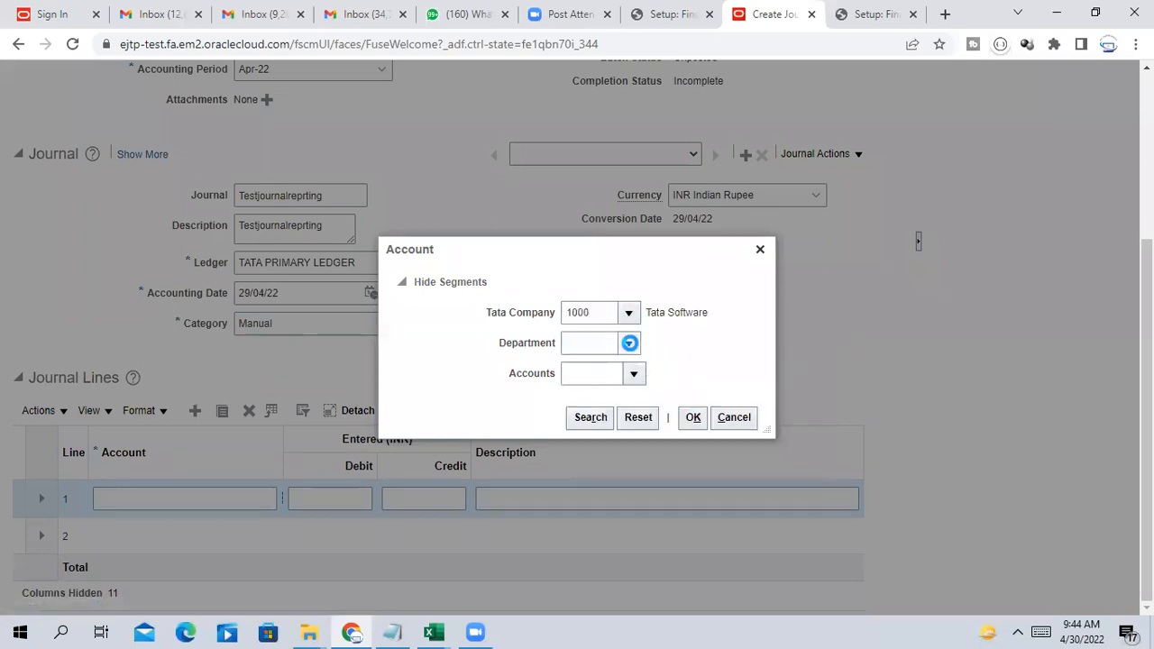
click(626, 372)
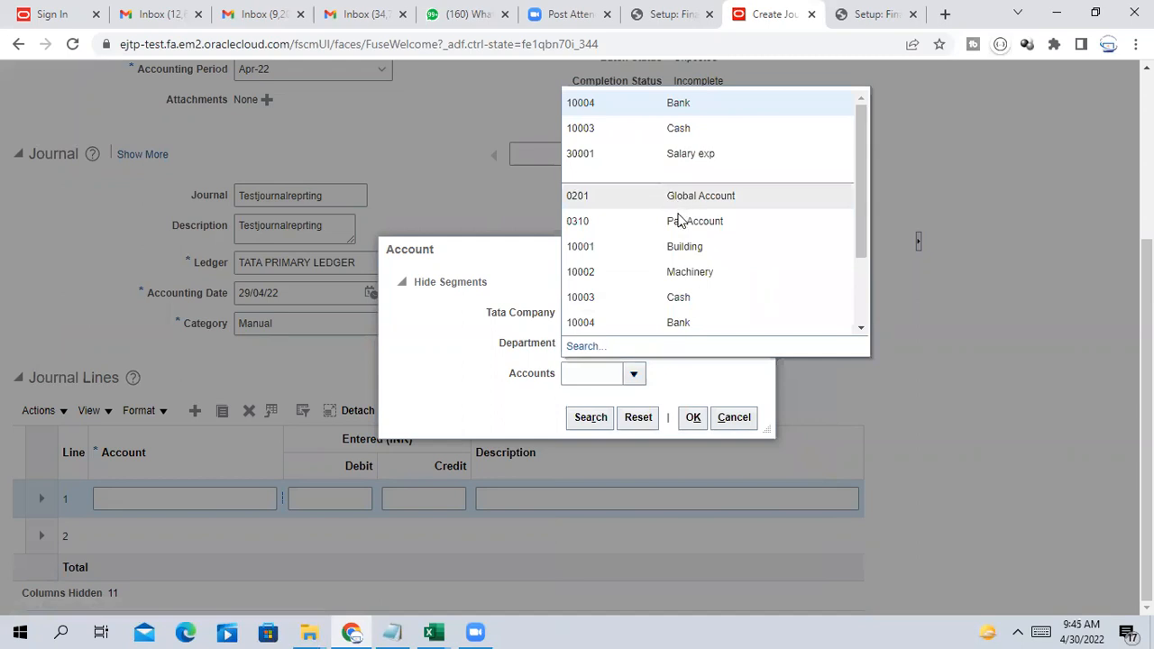
click(687, 273)
click(692, 422)
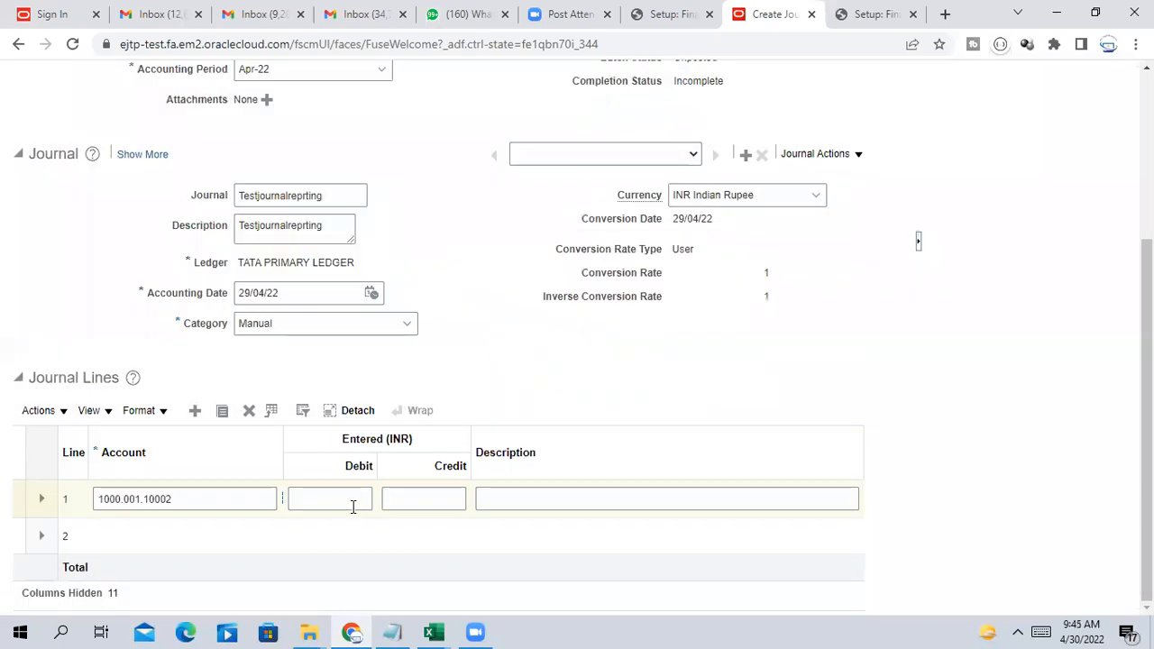
click(357, 501)
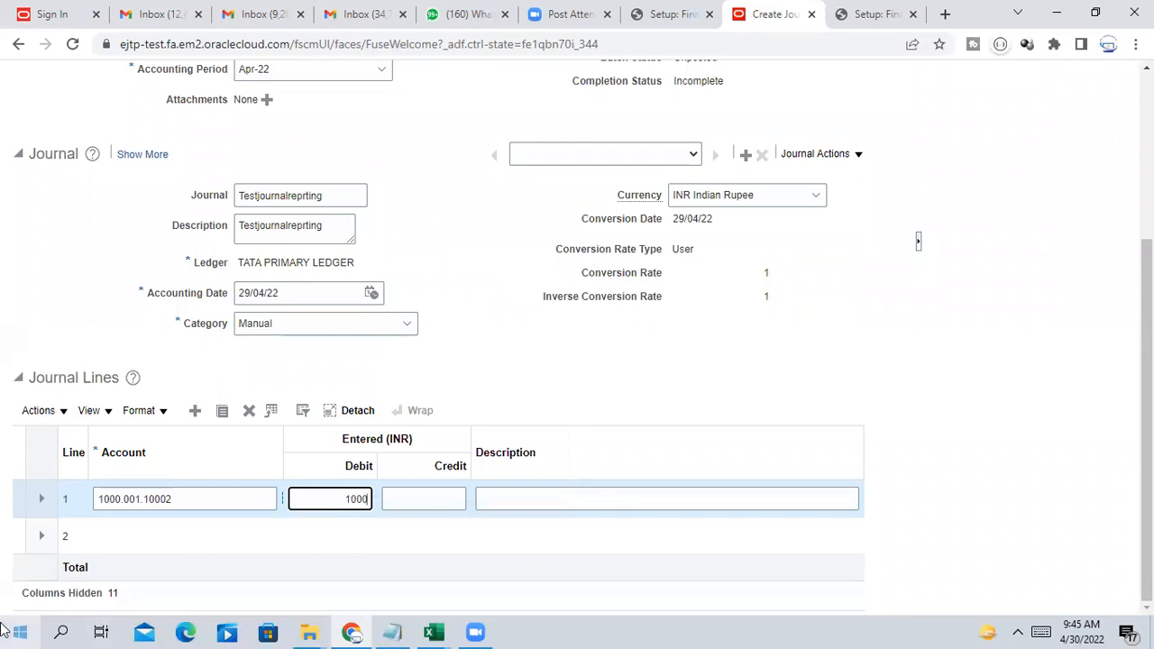
click(156, 526)
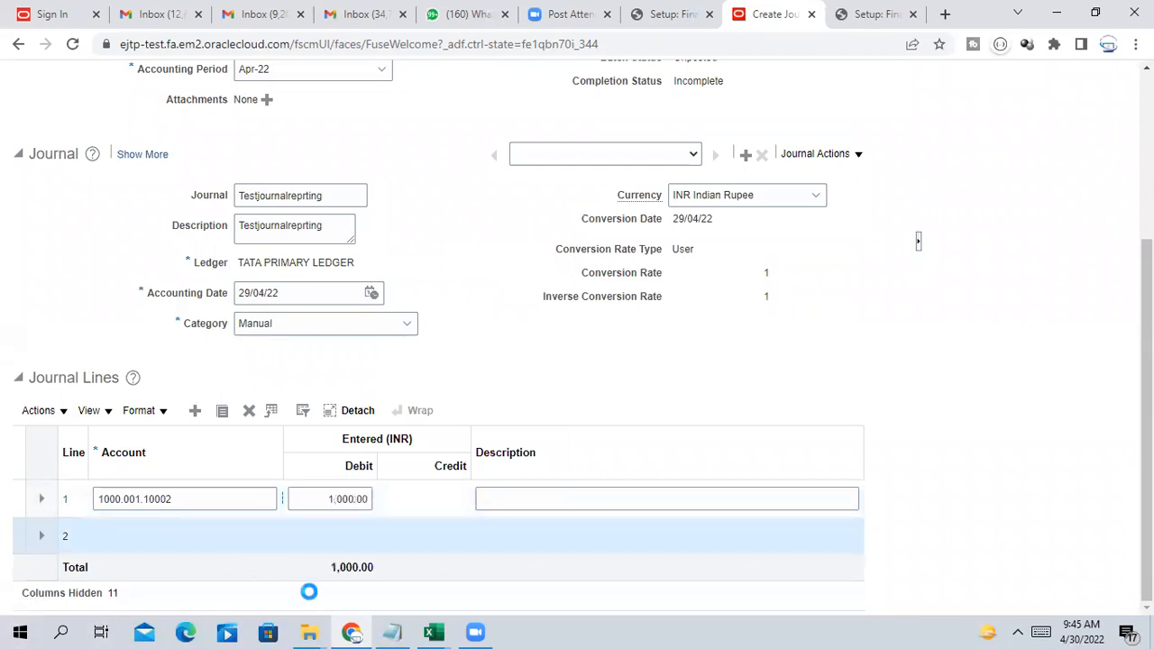
Set line 2's account to 1000.001.10004: company 1000, department 001 HR Dept, Bank
click(281, 535)
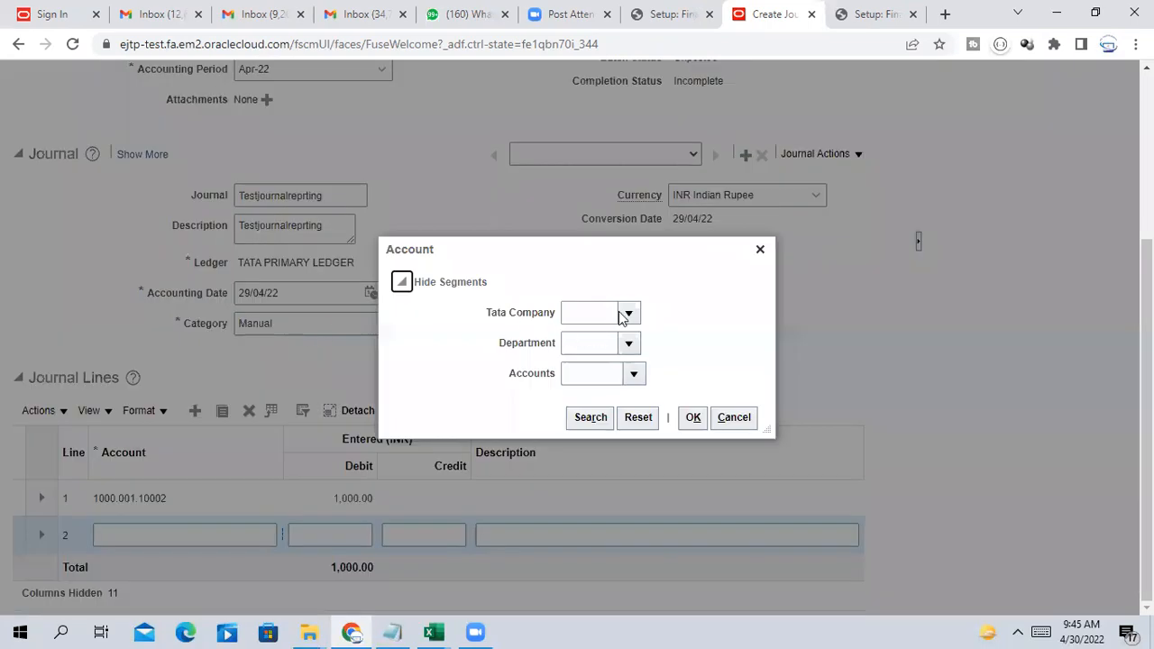
click(630, 314)
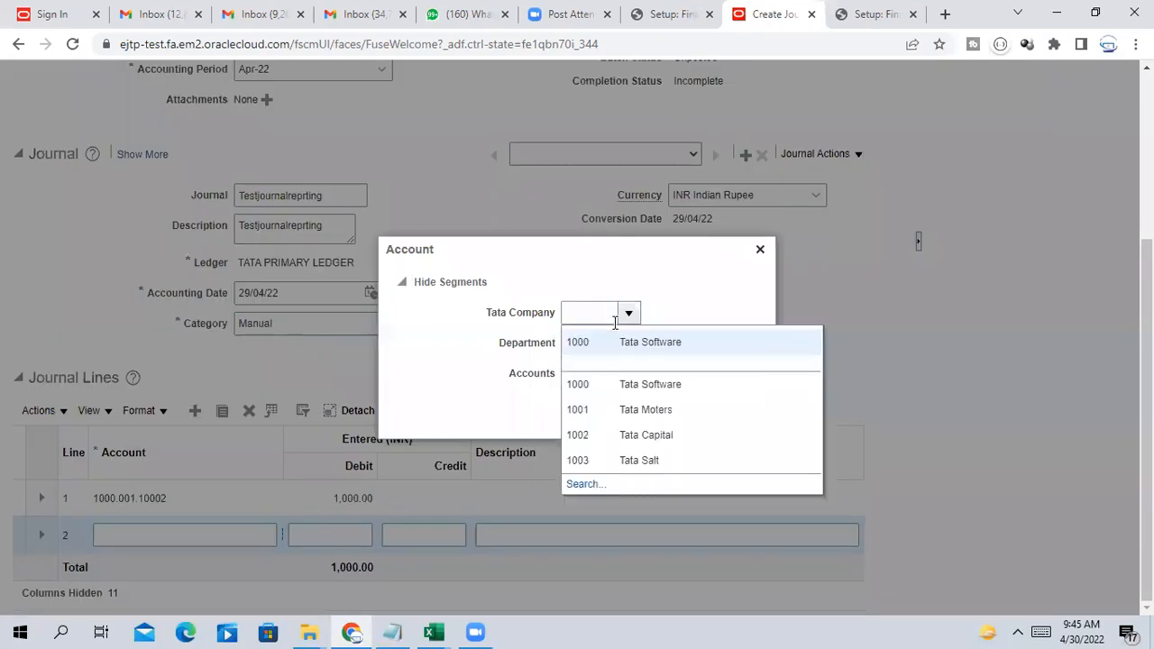
click(632, 342)
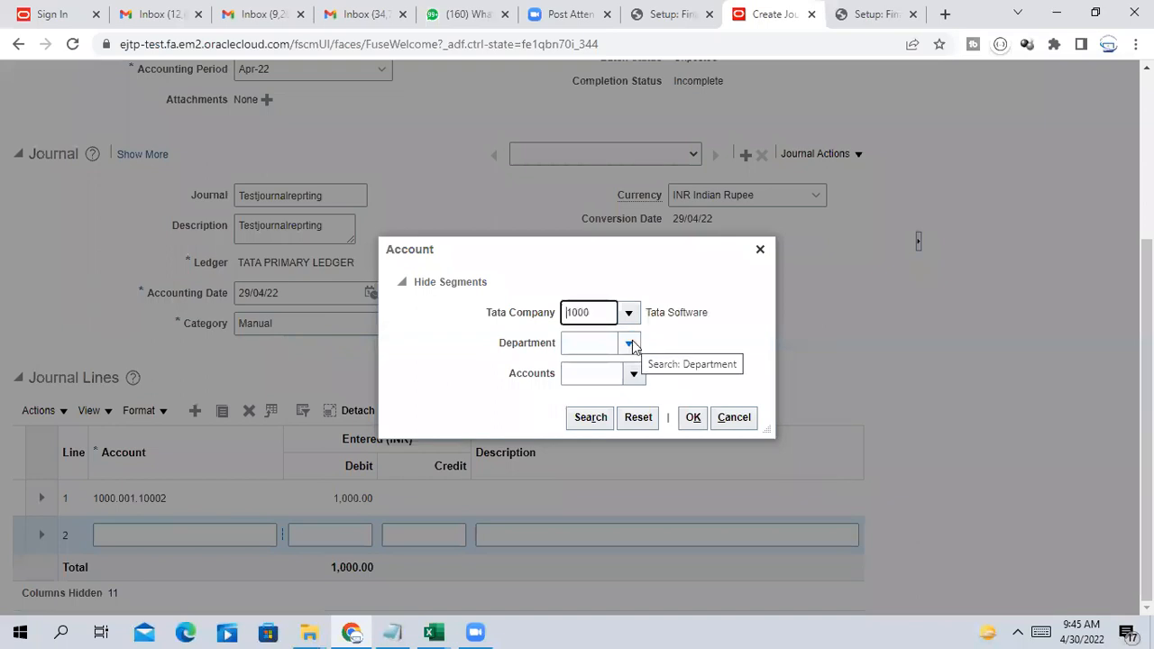
click(631, 342)
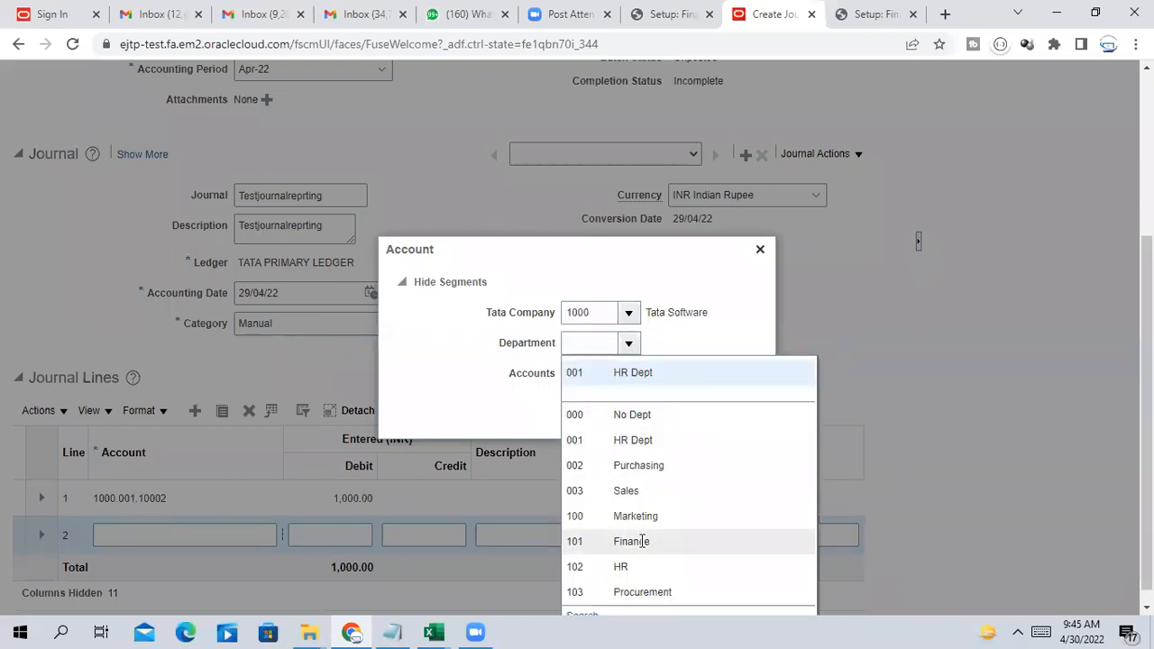
click(643, 465)
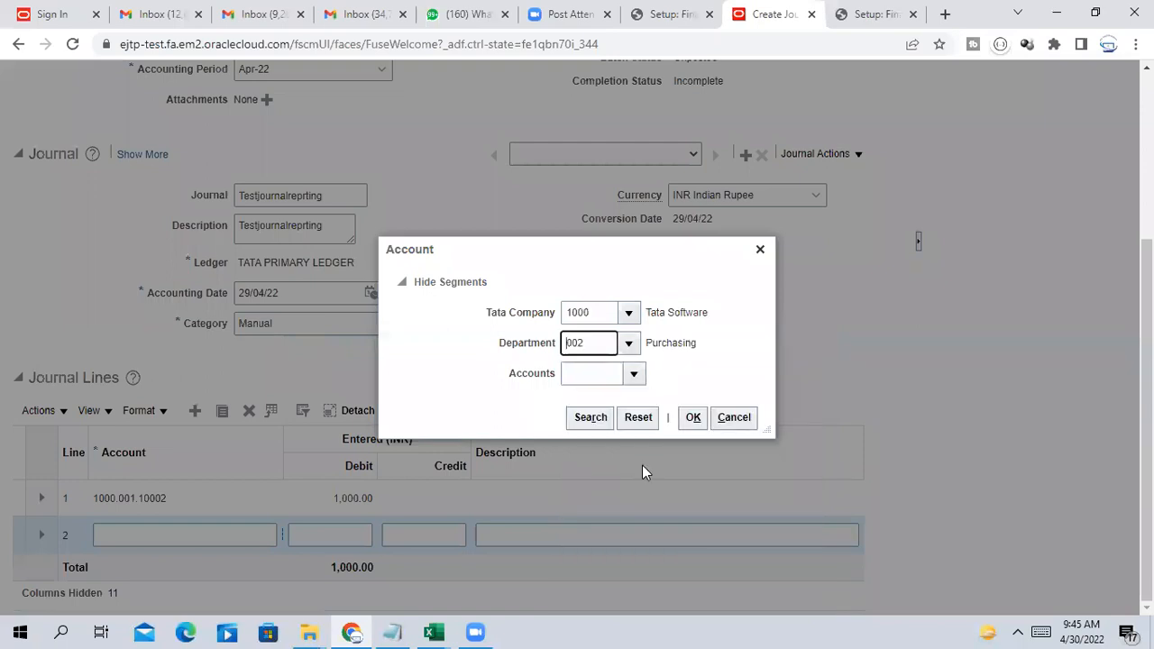
click(629, 347)
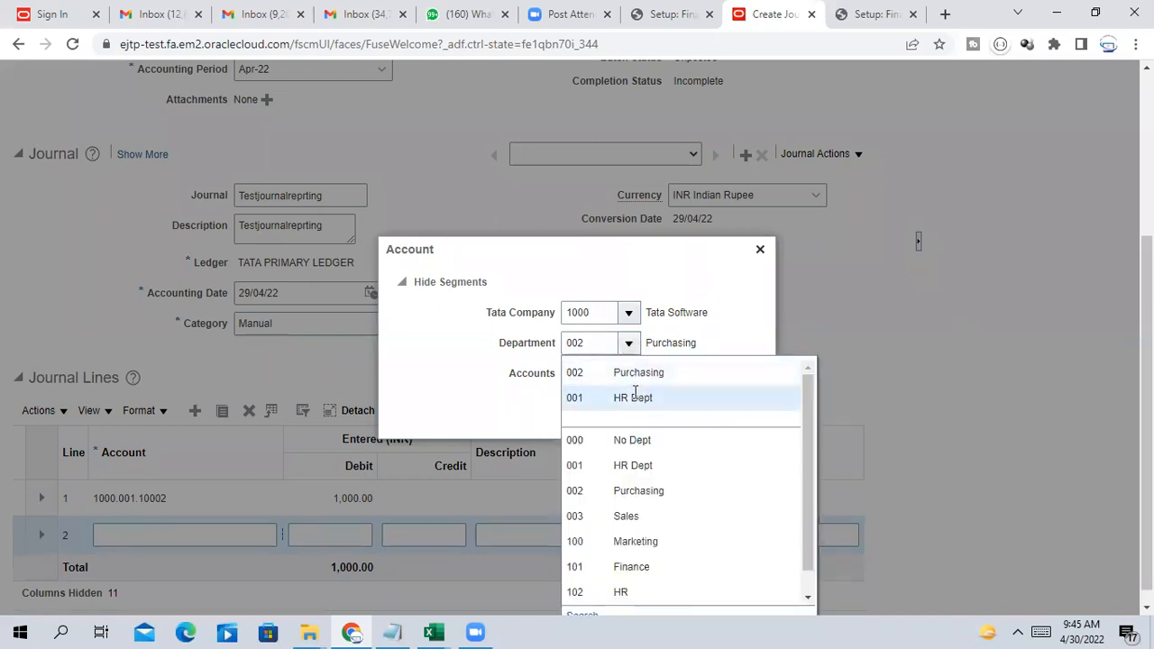
click(636, 397)
click(634, 377)
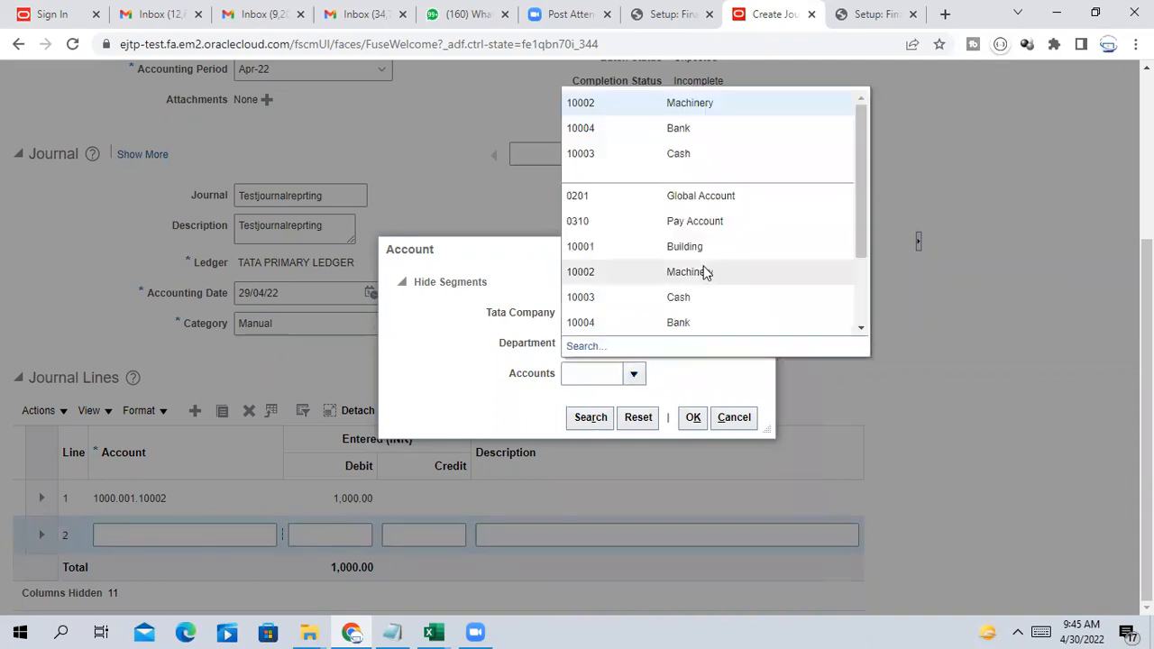
click(672, 327)
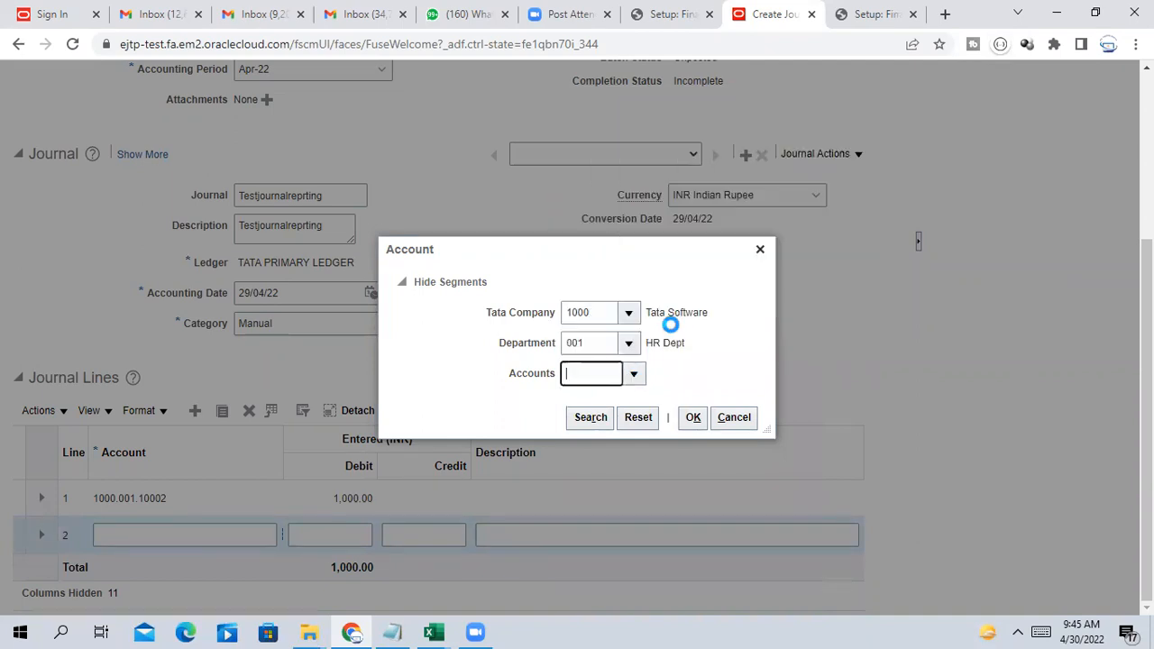
click(690, 420)
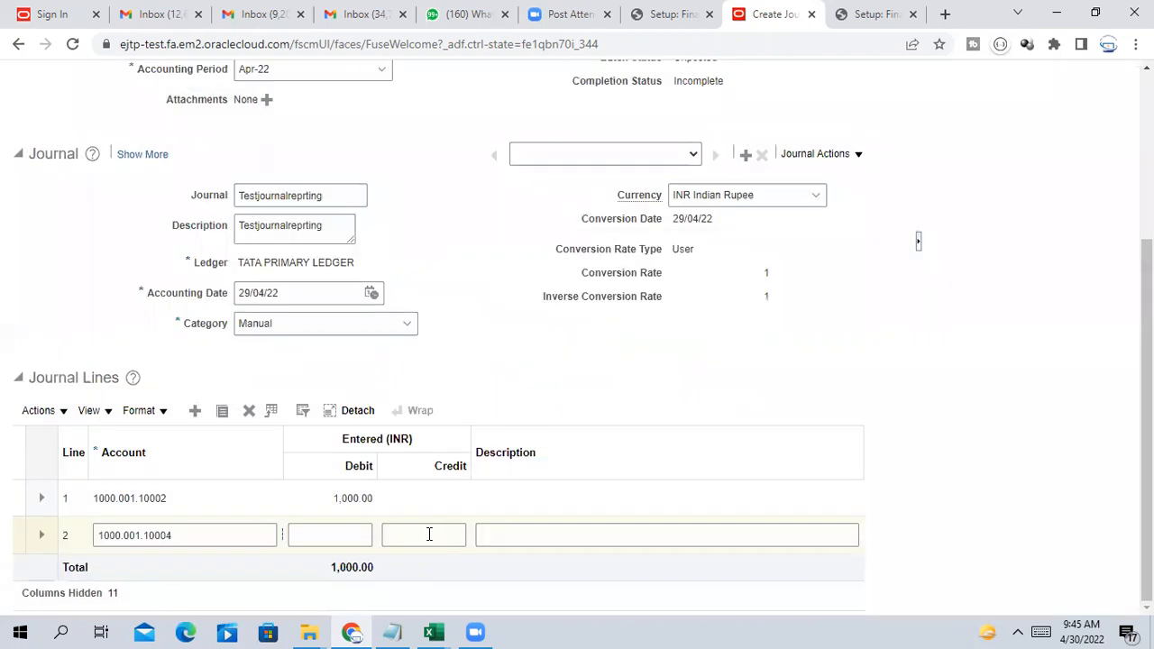
Enter a 1,000 credit on line 2 to balance the journal
click(429, 534)
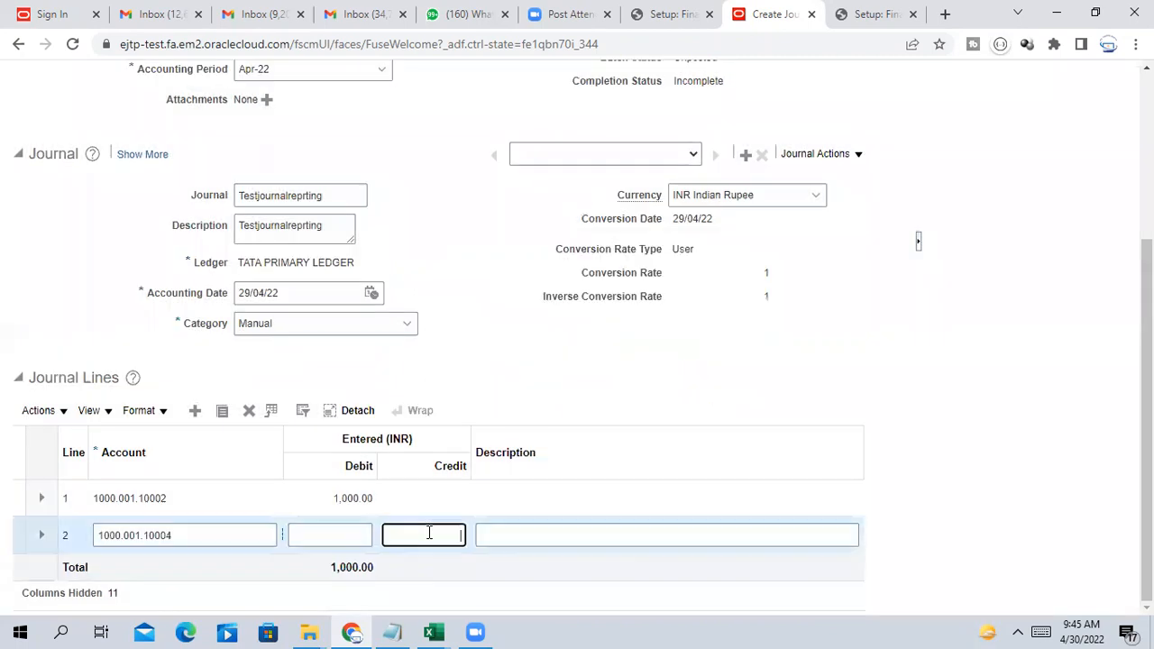
text(1000)
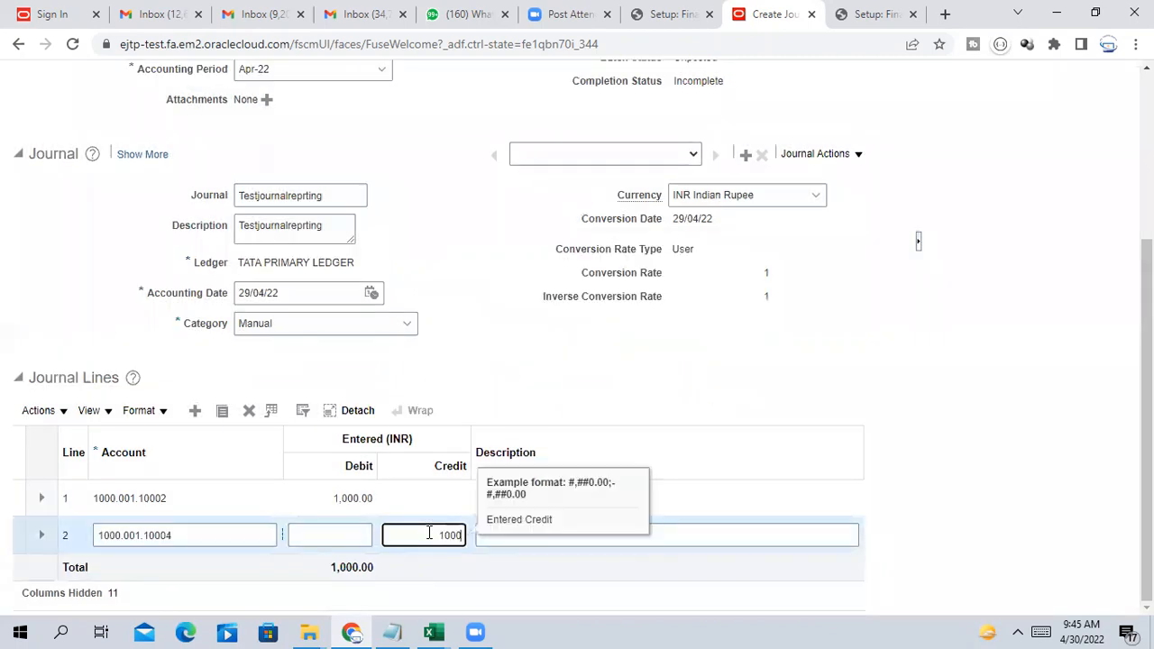
scroll(429, 533, up, 1)
click(750, 432)
scroll(759, 427, down, 1)
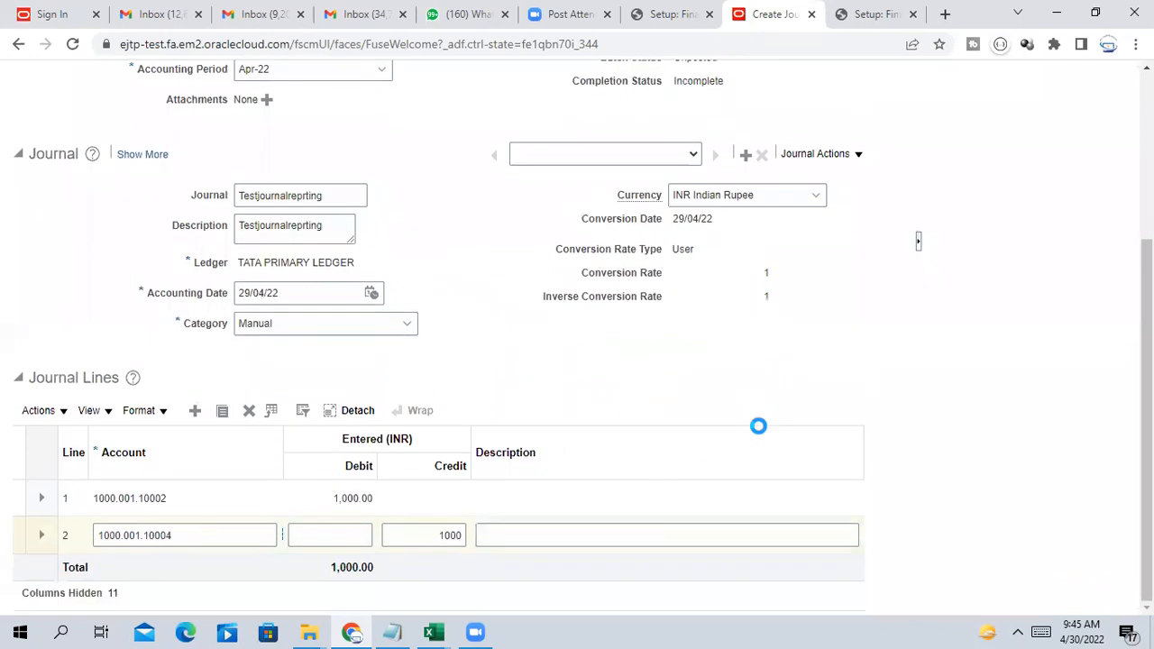
scroll(782, 397, up, 3)
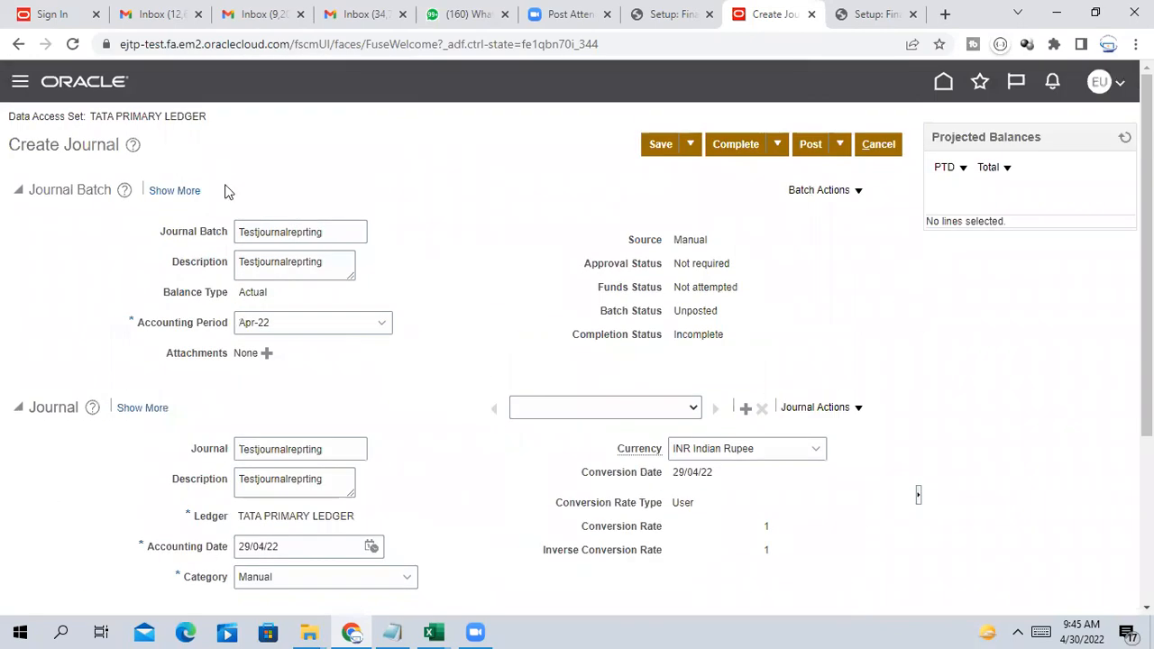
Post the Testjournalreprting batch and acknowledge the posting process 1366168 confirmation
click(809, 144)
scroll(845, 294, down, 2)
scroll(844, 293, down, 1)
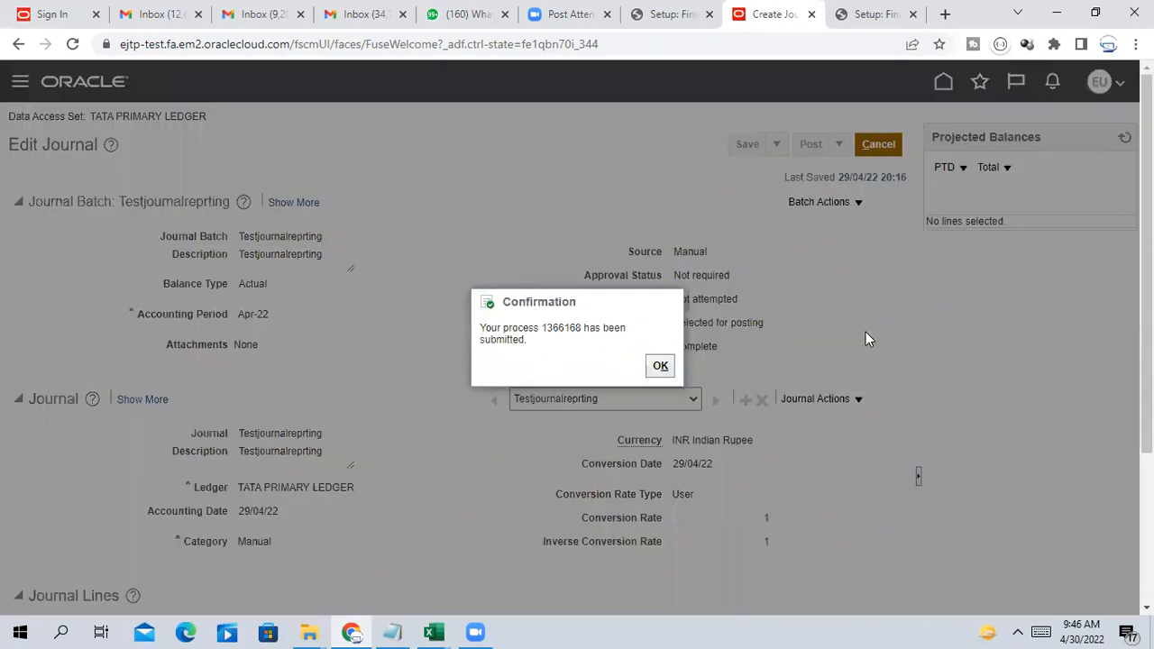
click(660, 365)
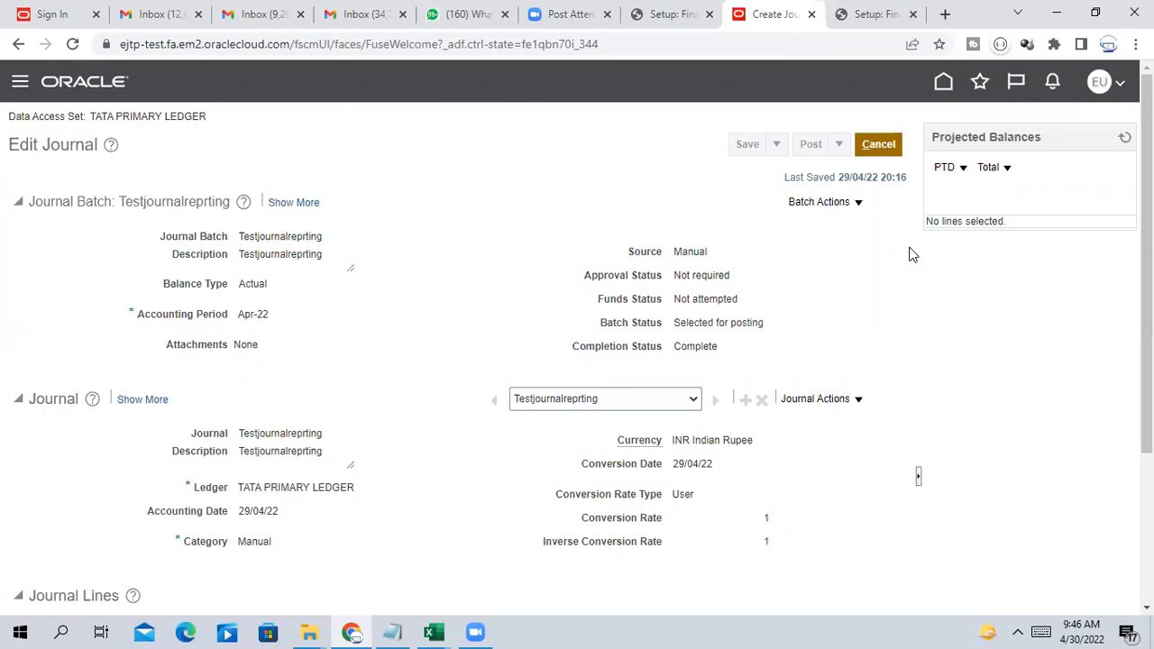
scroll(905, 260, down, 3)
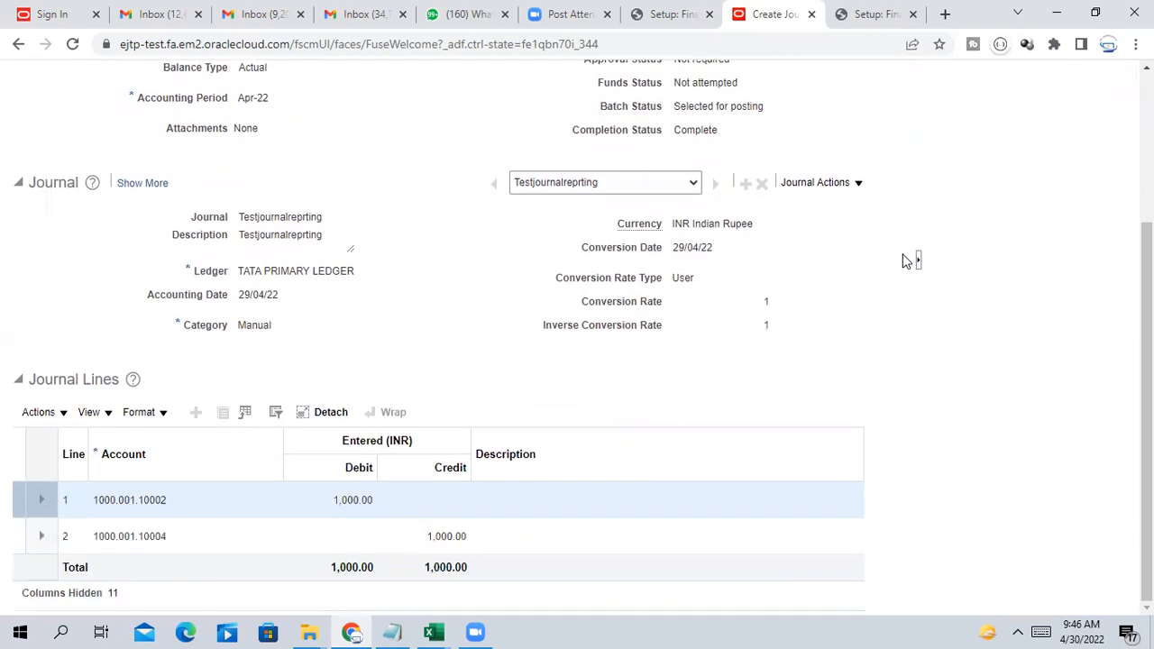
scroll(905, 261, up, 3)
Go to Manage Journals, search the Apr-22 journals and open Testjournalreprting
click(878, 144)
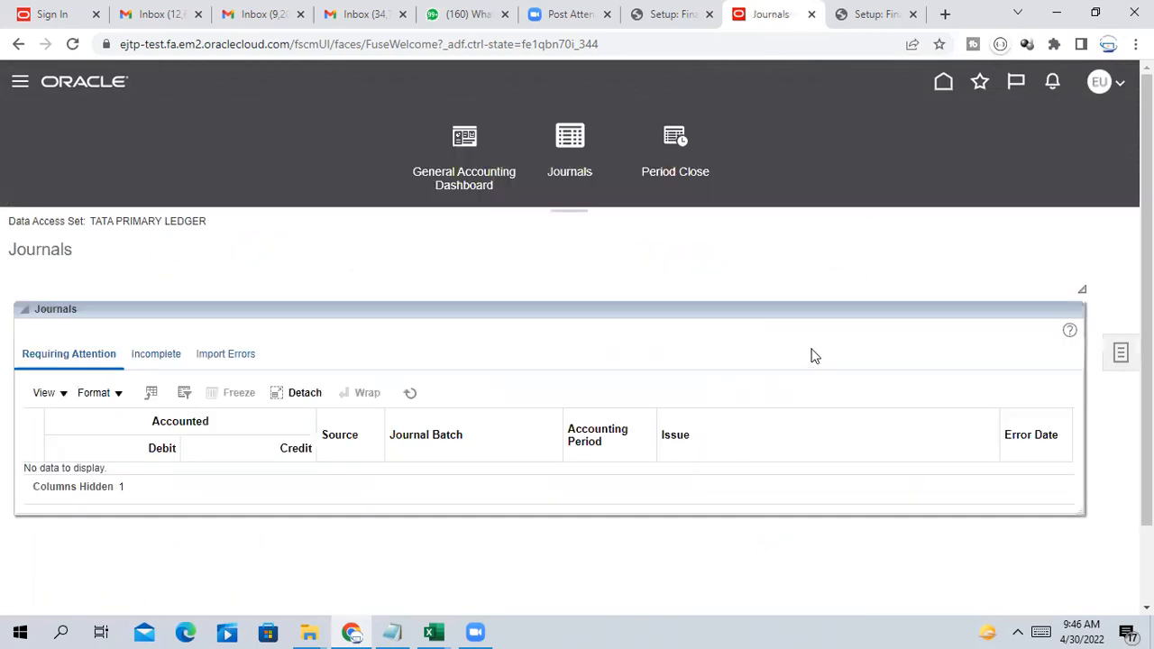
click(1120, 352)
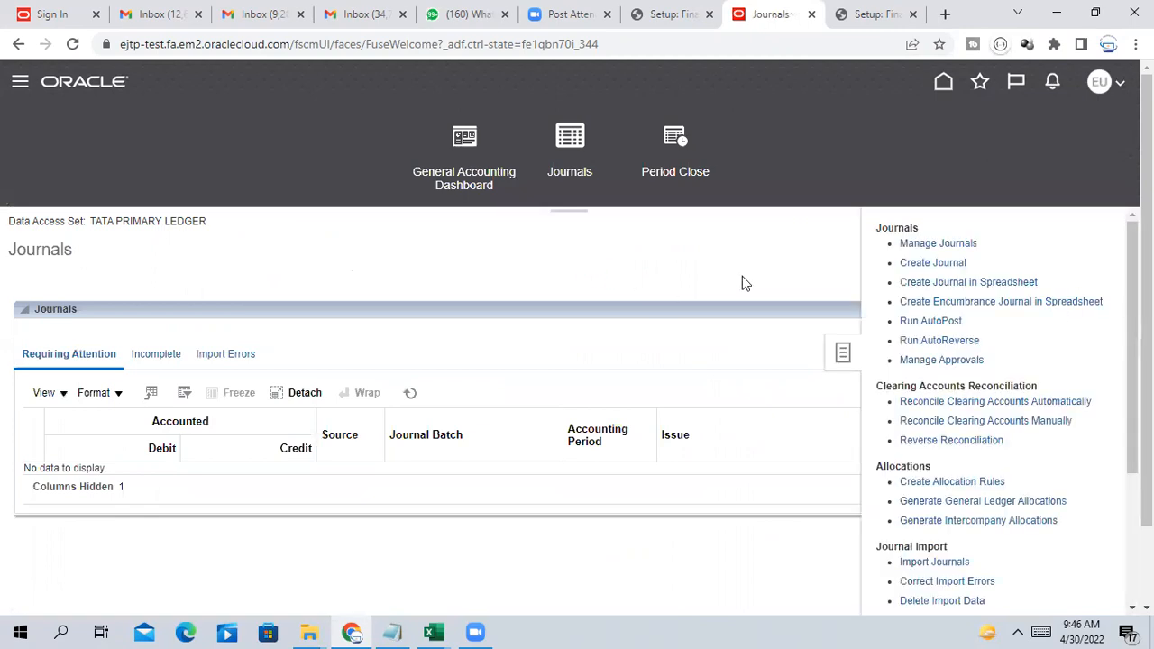
click(955, 244)
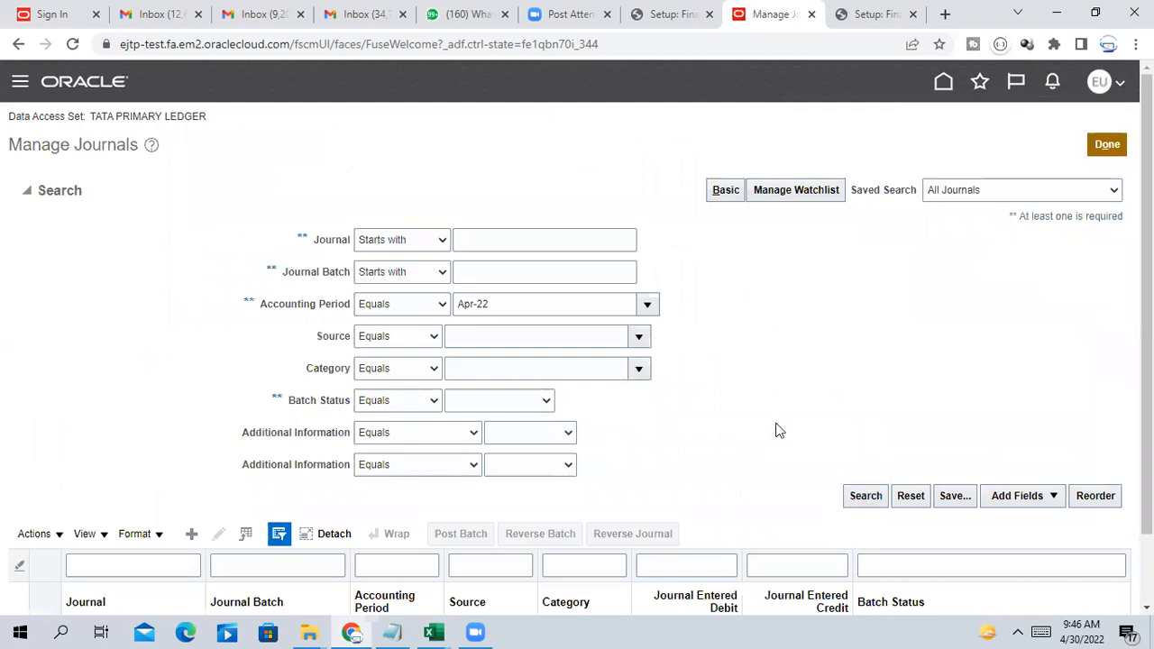
scroll(757, 429, down, 1)
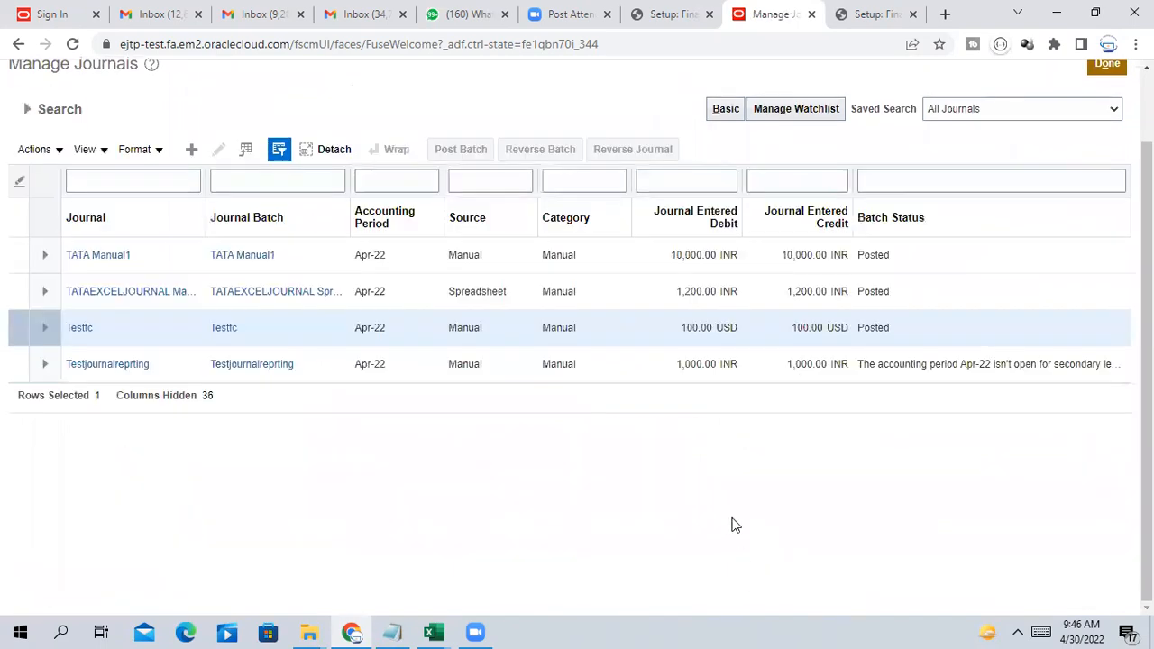
click(108, 364)
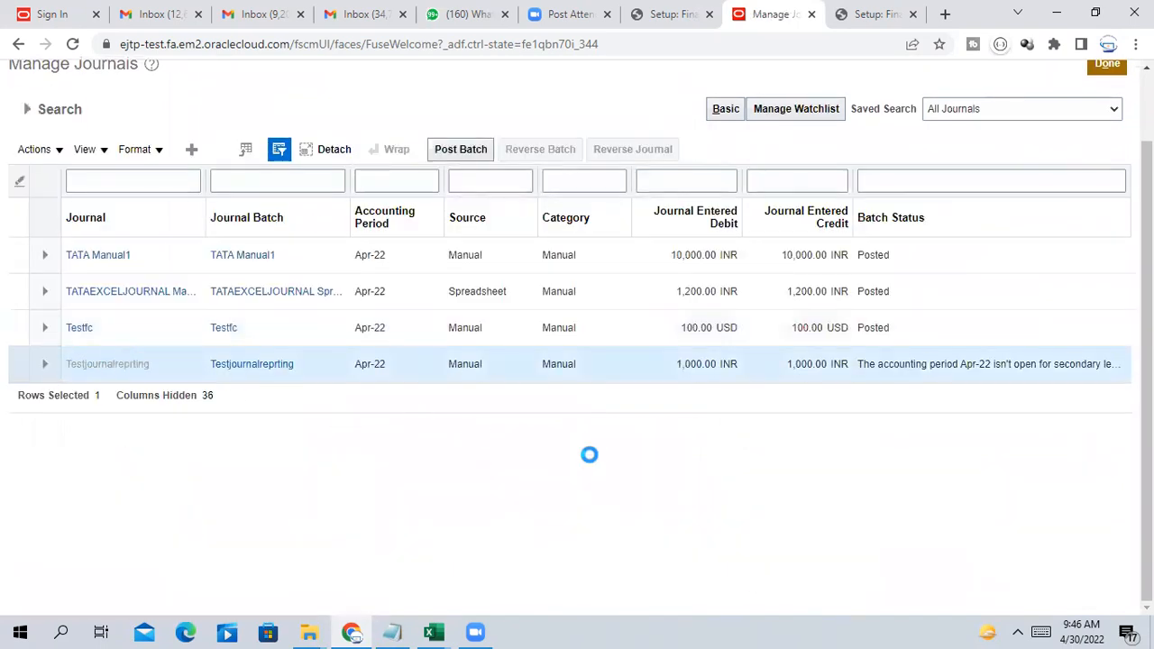
scroll(604, 406, down, 3)
scroll(603, 404, up, 3)
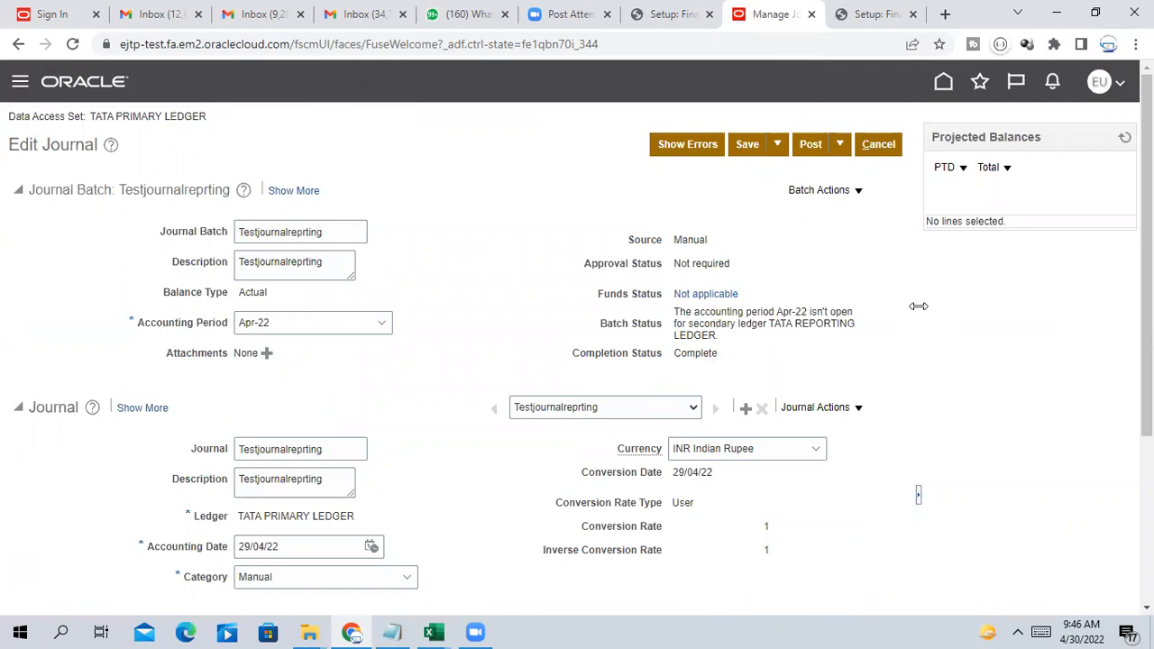
Highlight the batch status error saying Apr-22 isn't open for the secondary ledger
drag(675, 311, 863, 332)
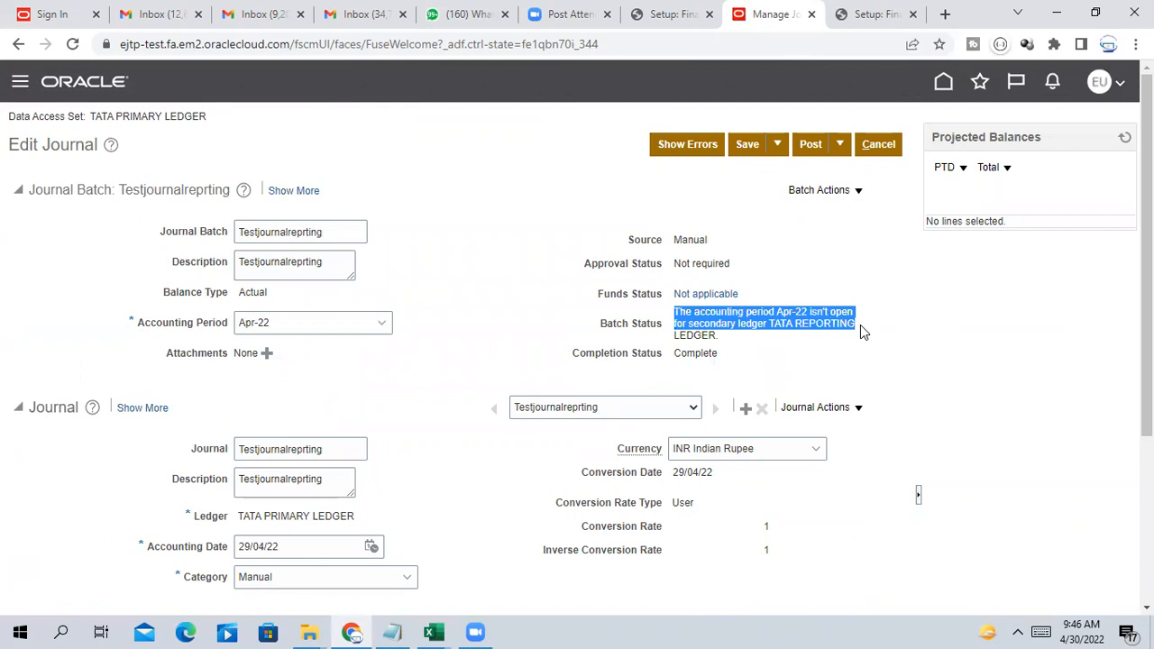
click(678, 326)
drag(678, 326, 817, 336)
click(679, 310)
drag(675, 310, 728, 336)
click(859, 351)
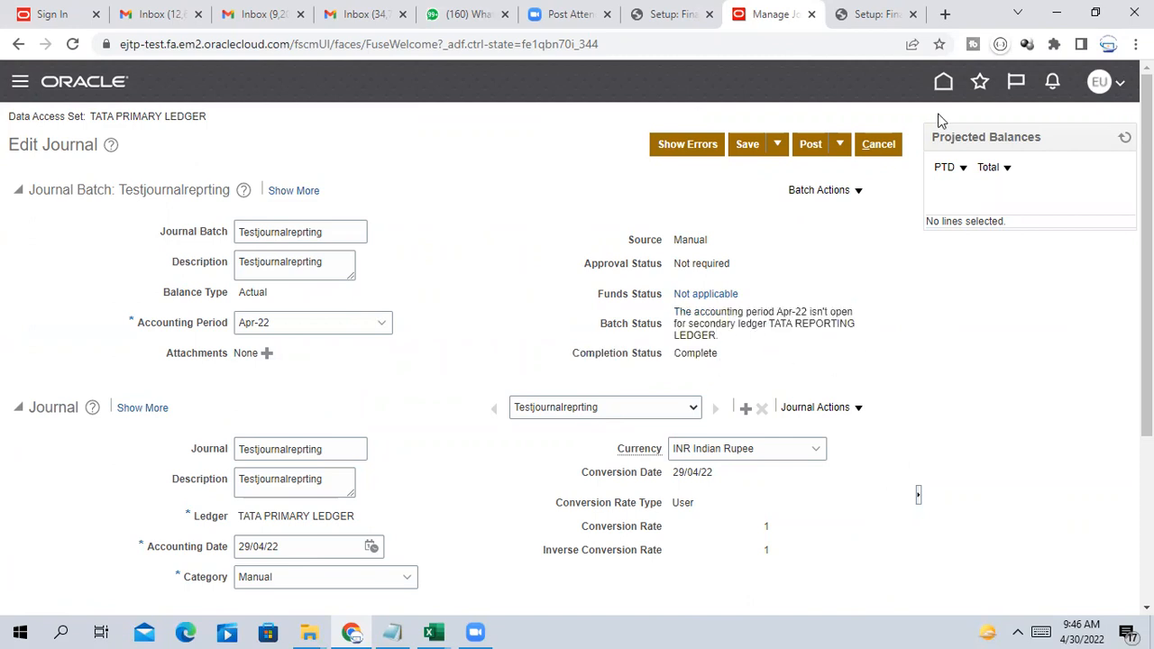
Point out TATA REPORTING LEDGER in the error, then cancel back to Manage Journals unsaved
drag(786, 322, 791, 338)
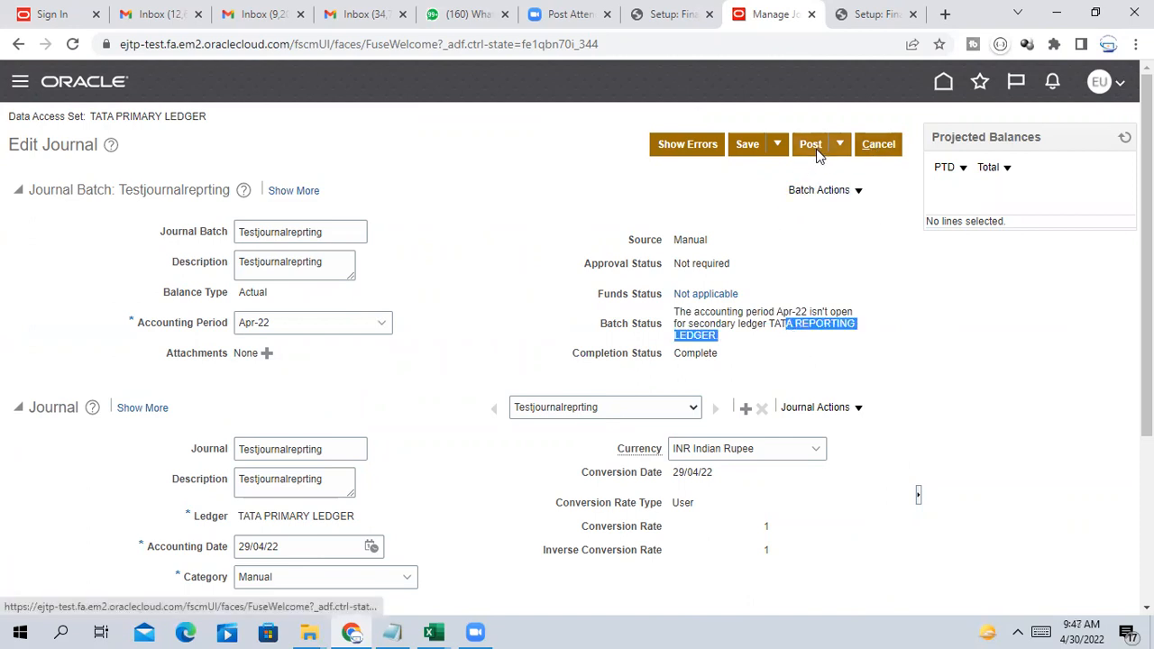
click(878, 347)
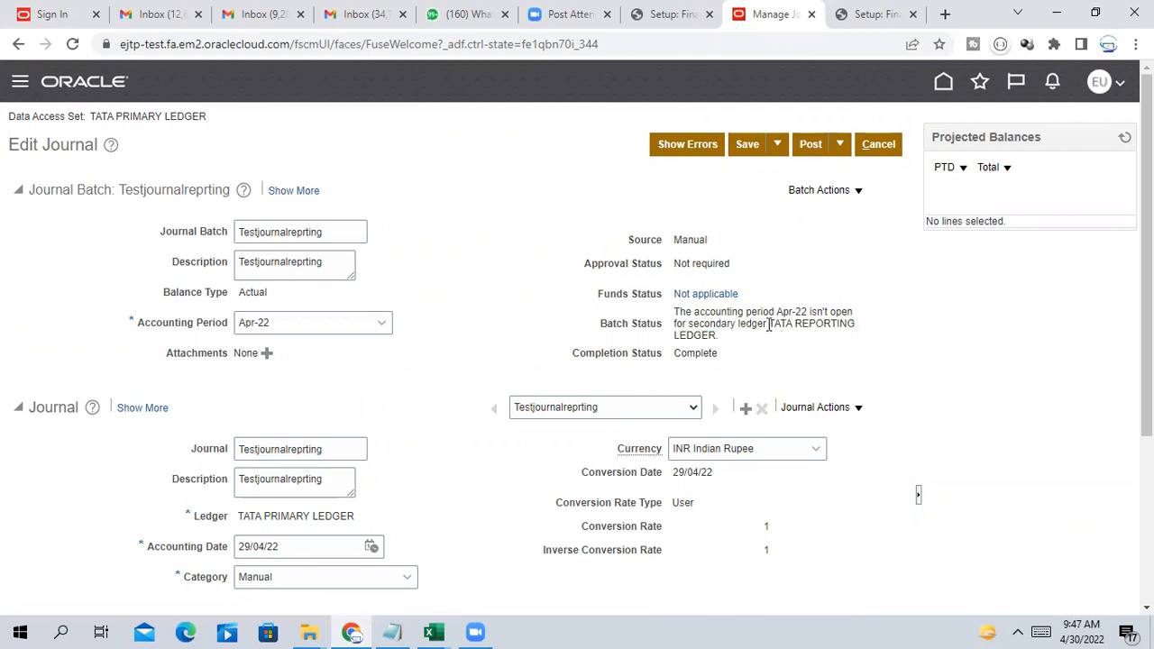
drag(768, 323, 858, 330)
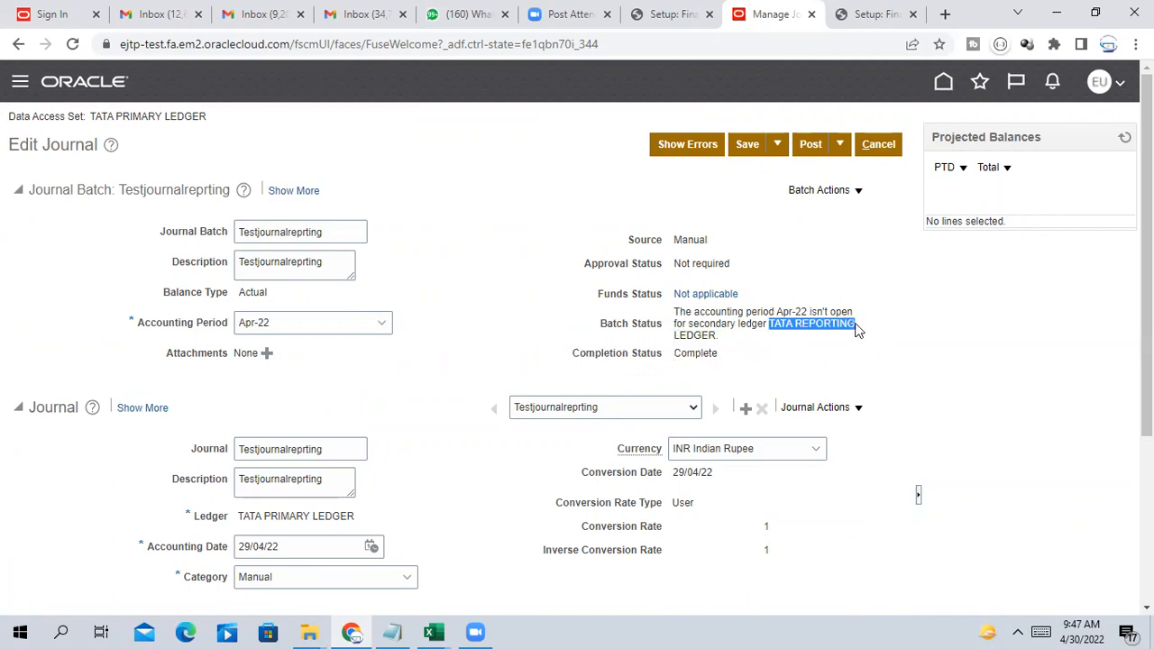
click(898, 364)
drag(678, 309, 735, 340)
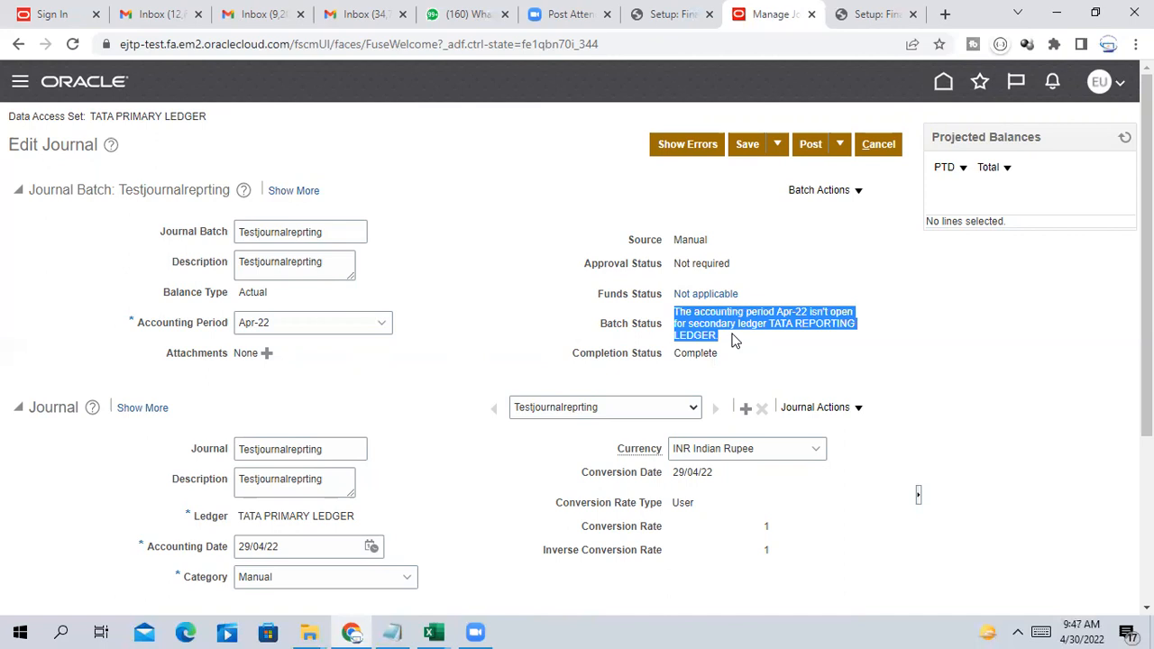
click(973, 327)
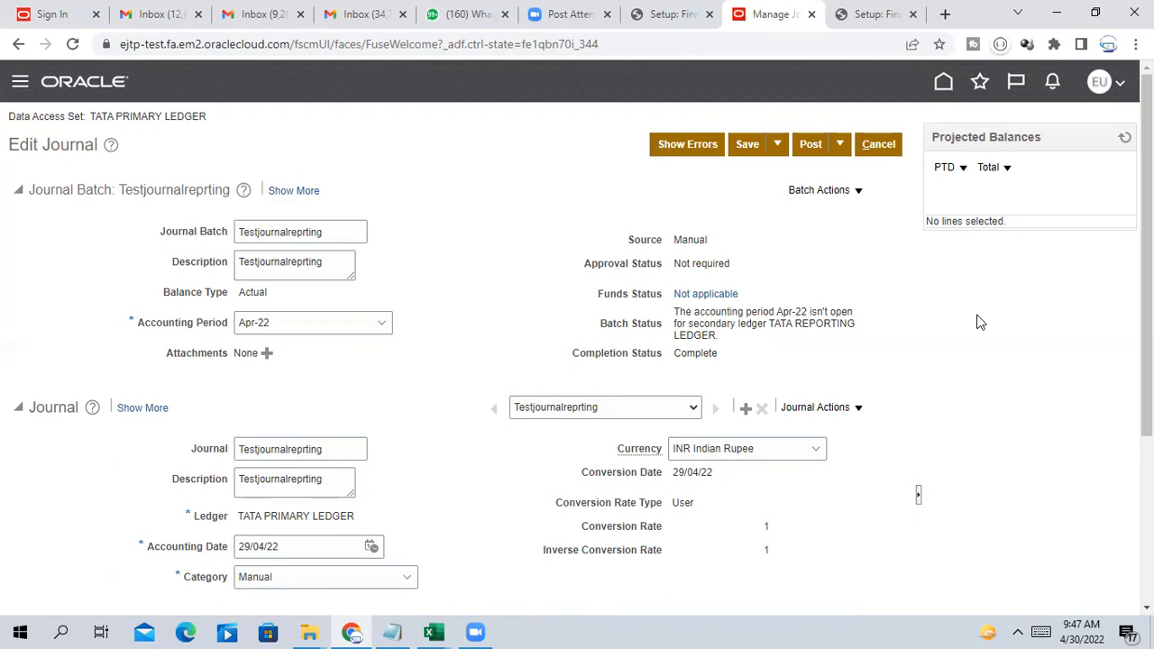
click(884, 150)
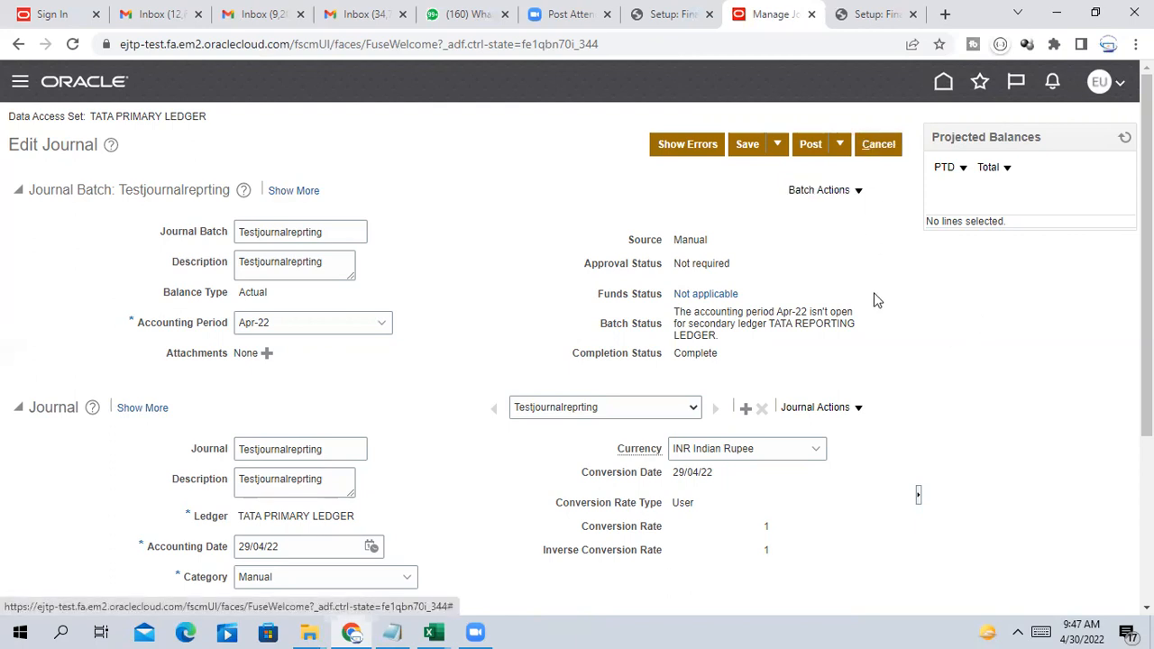
click(879, 146)
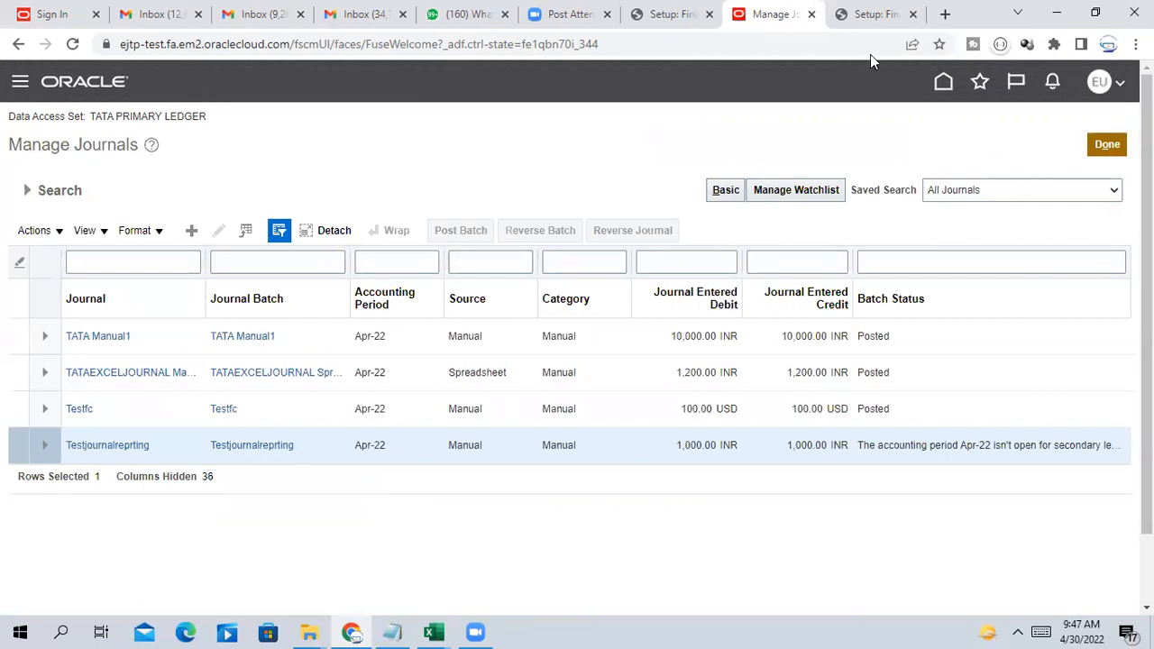
Open the home page in a new browser tab and send the Manage Journals tab Home
right_click(943, 84)
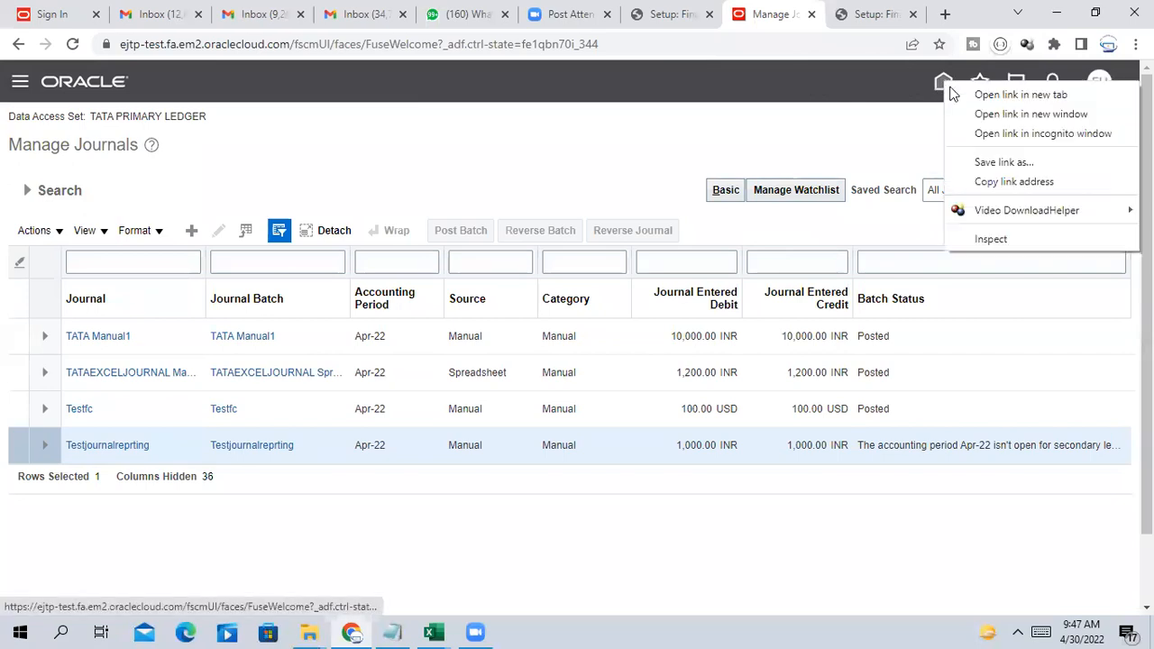
click(1001, 90)
click(879, 17)
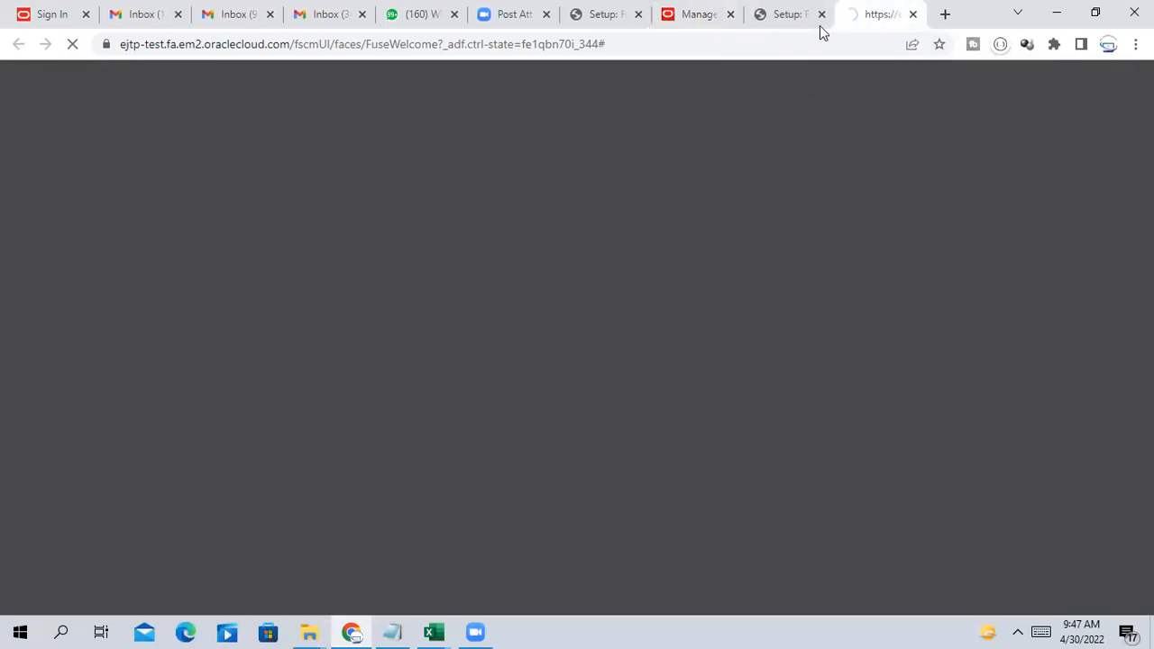
click(790, 13)
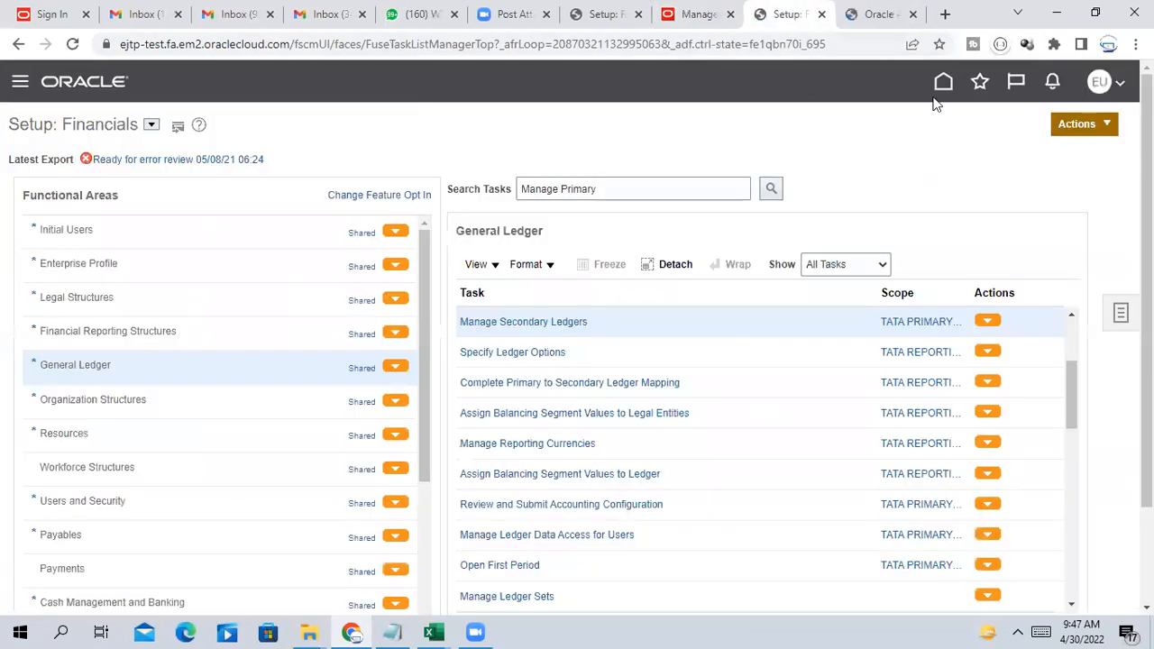
click(697, 12)
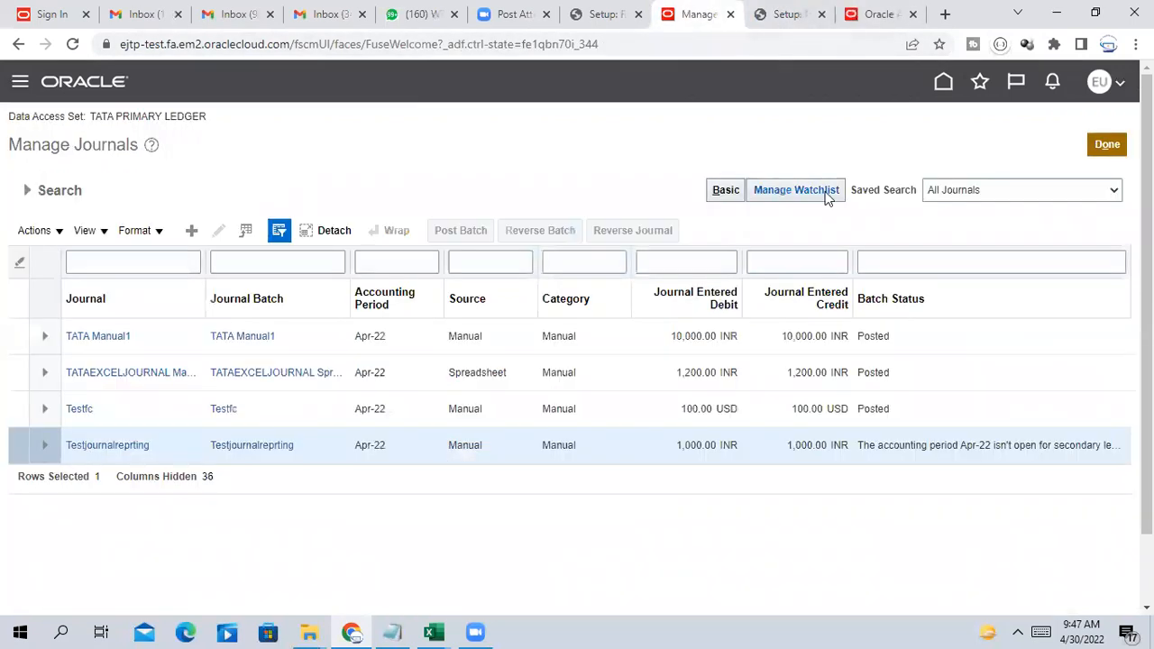
click(943, 83)
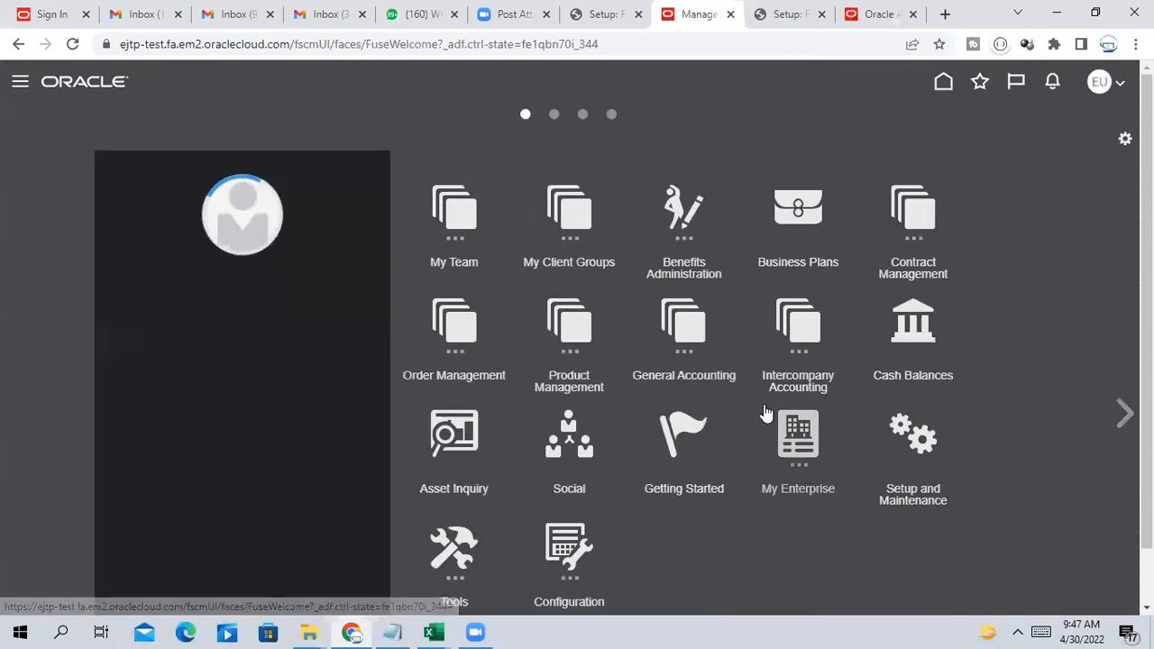
Review the Period Close ledger list to confirm Apr-22 is open for TATA PRIMARY LEDGER
click(730, 356)
click(825, 447)
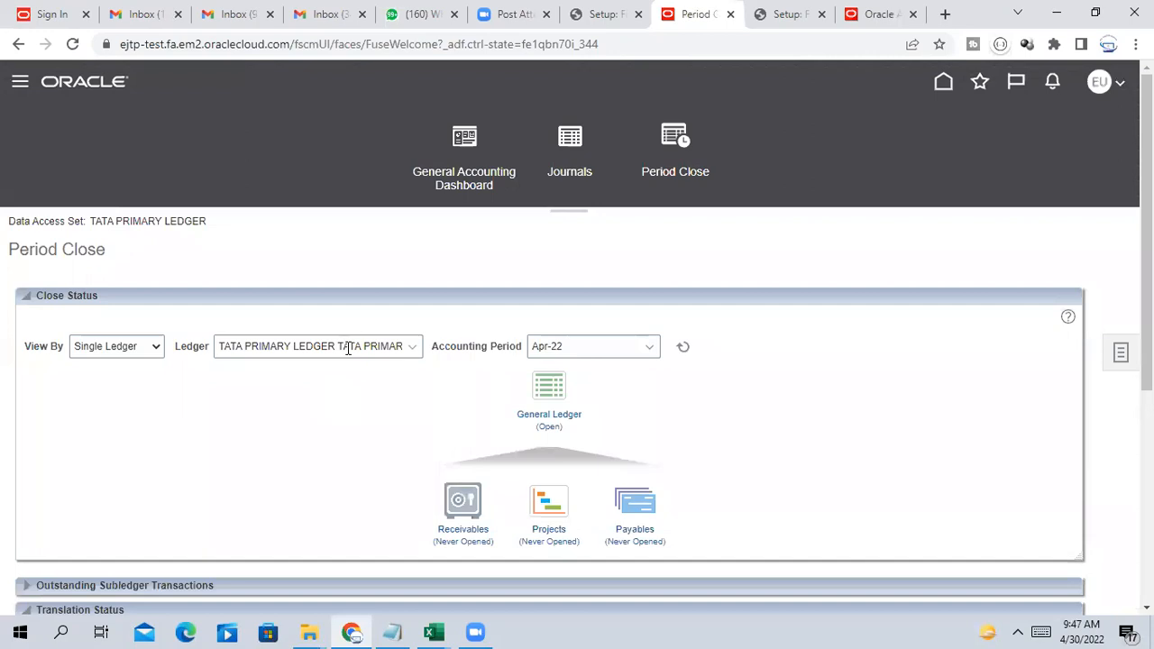
click(348, 347)
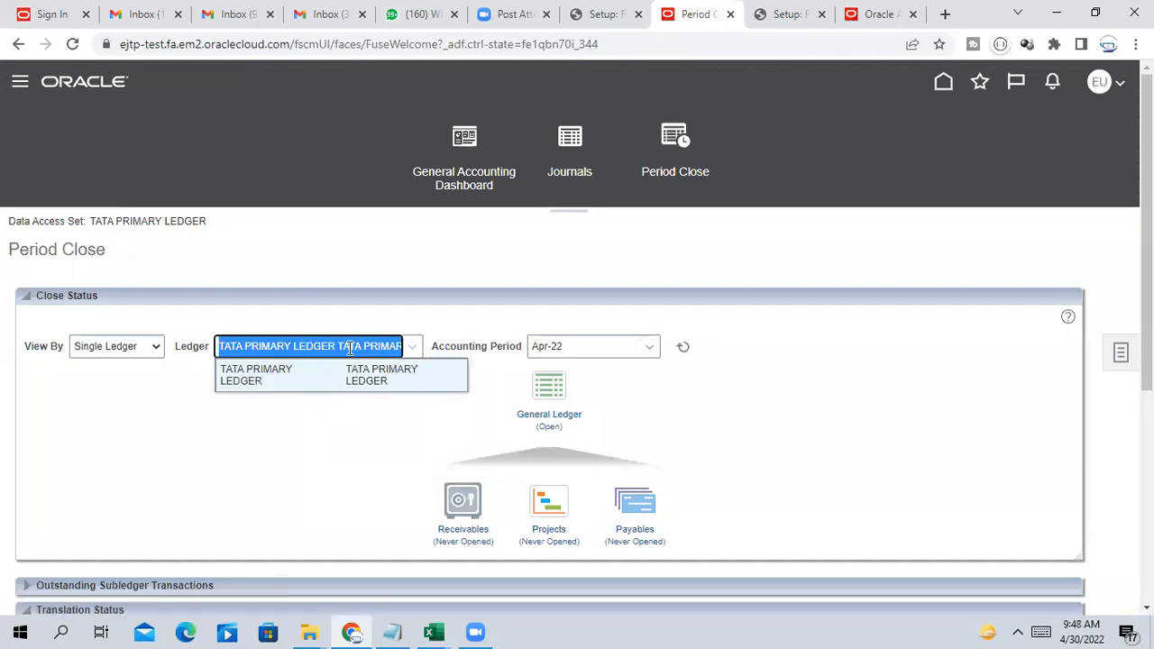
scroll(342, 407, down, 2)
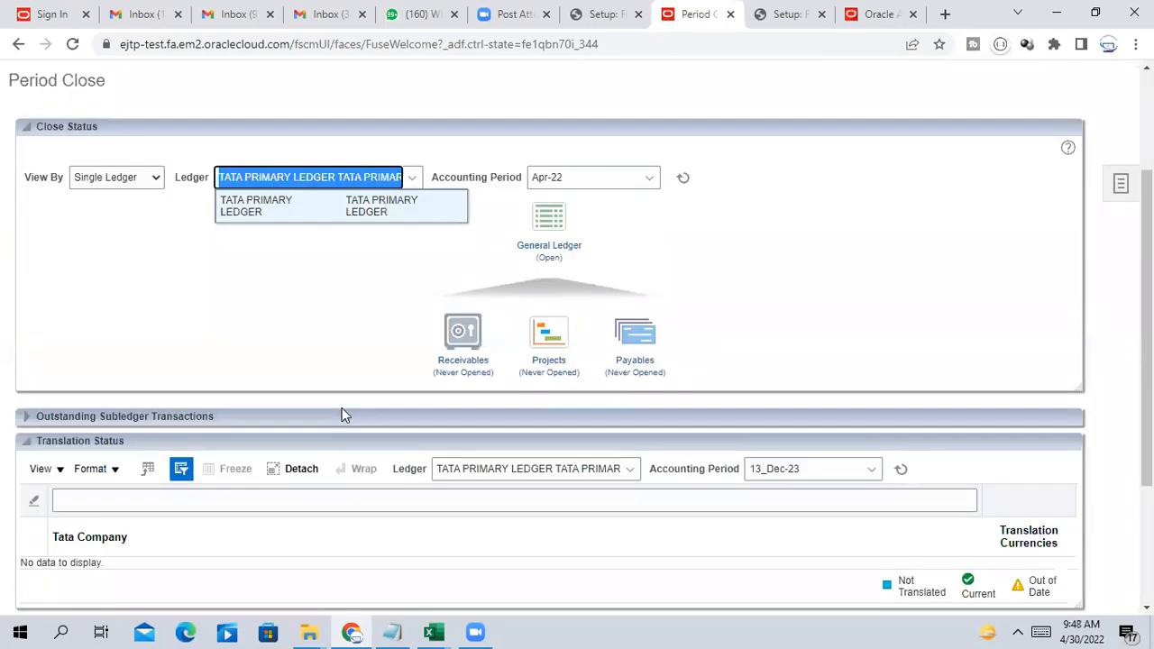
scroll(342, 383, up, 1)
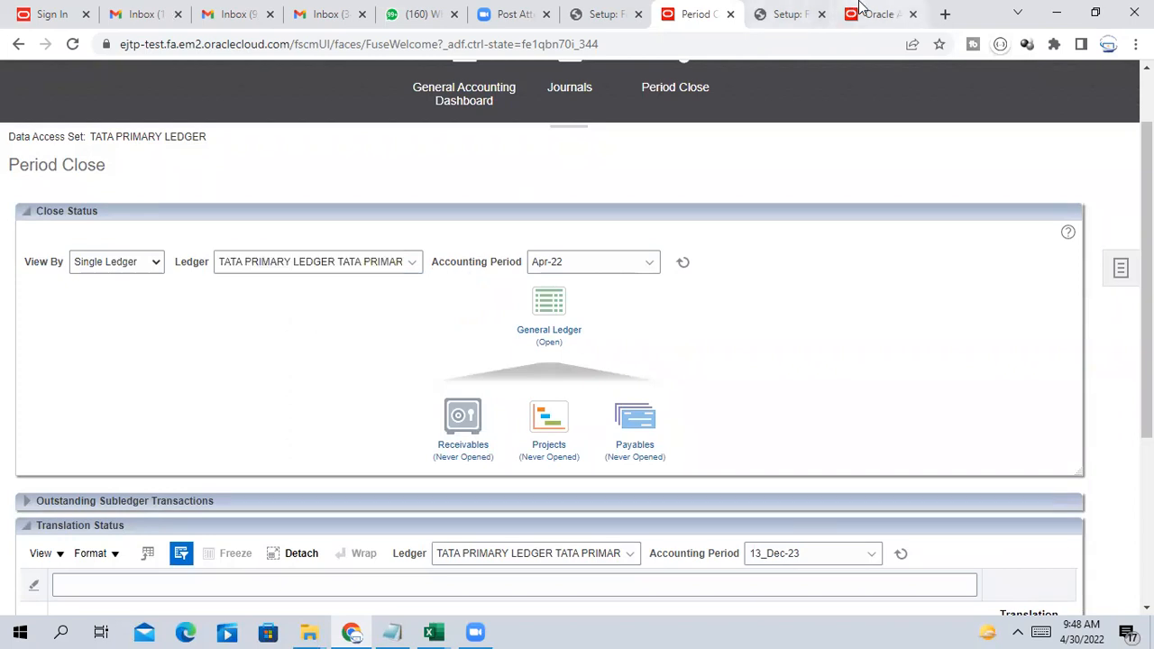
click(789, 11)
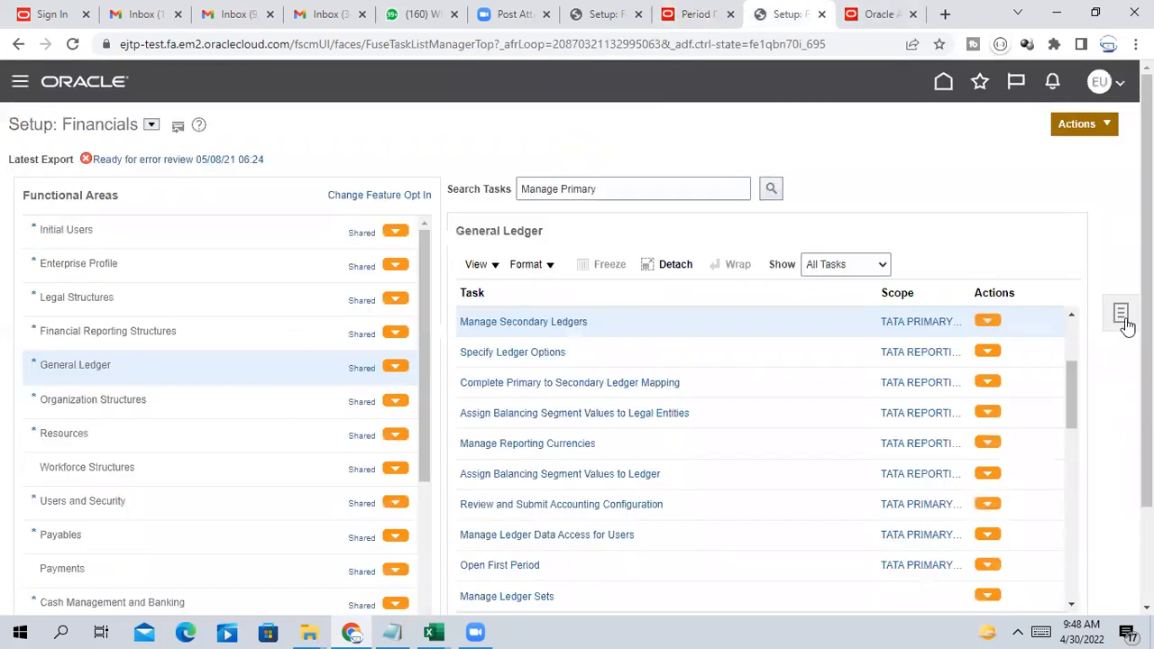
Find and open the Manage Data Access for Users setup task
click(1120, 312)
click(1001, 368)
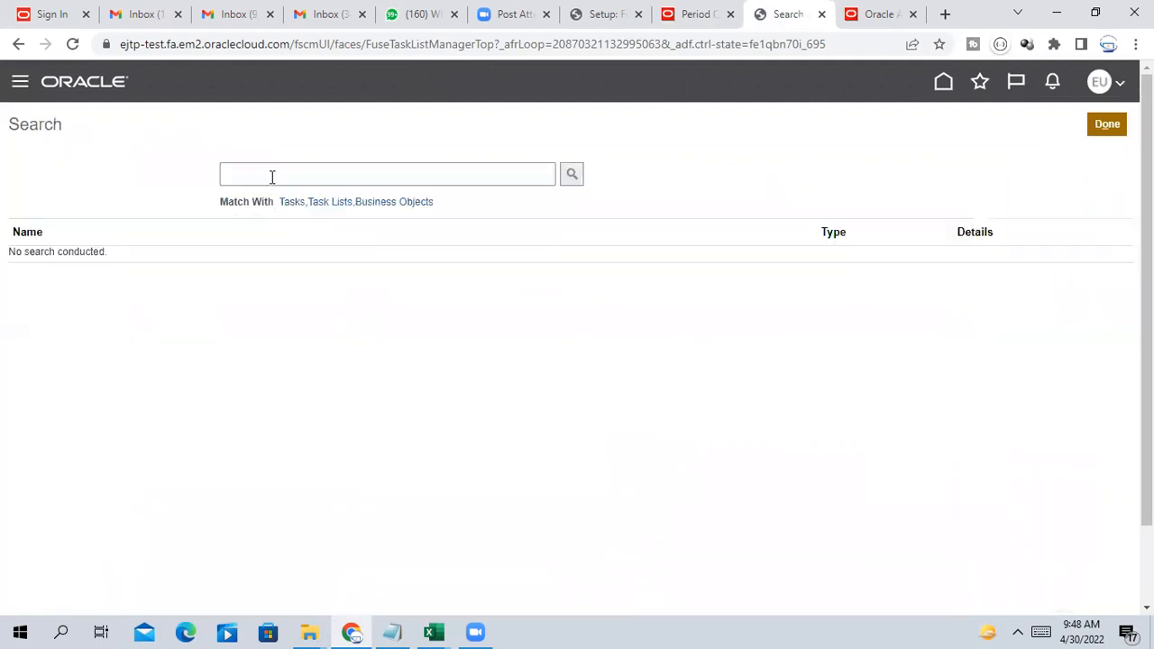
click(272, 175)
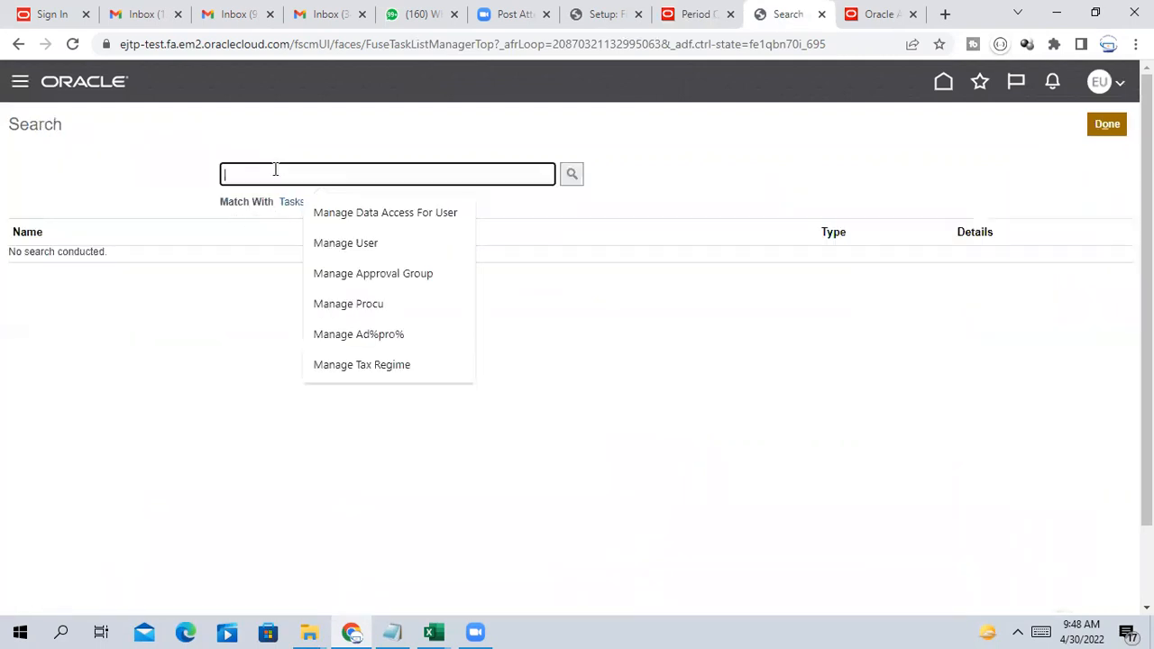
click(379, 219)
click(572, 177)
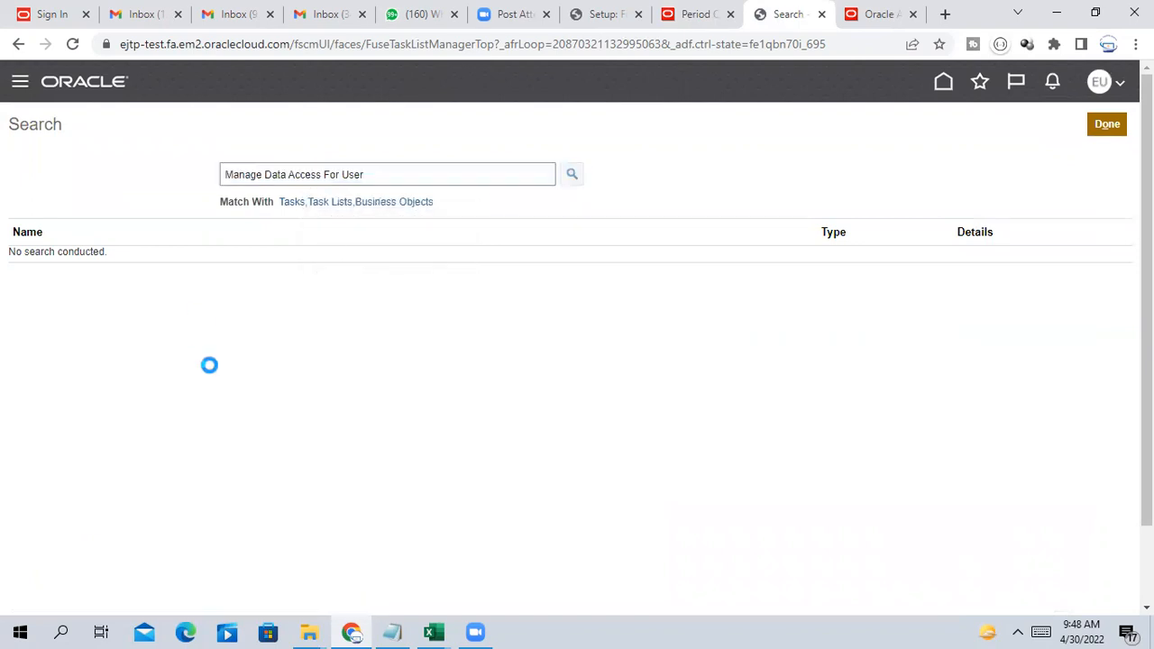
click(121, 260)
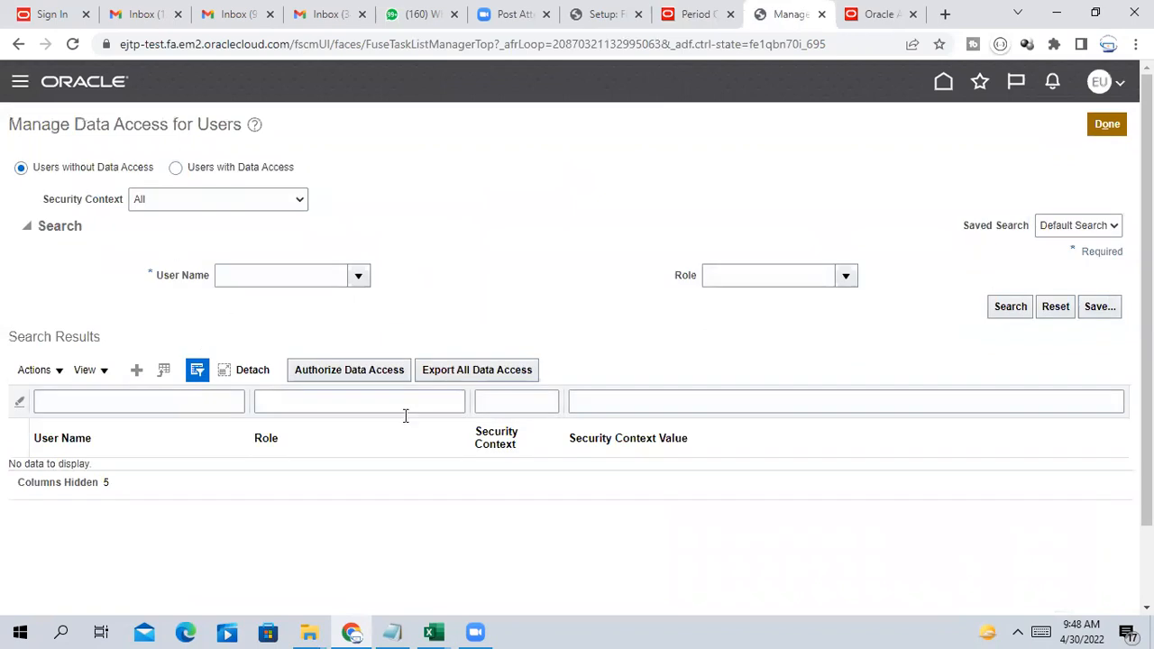
Add a General Accountant row with Data access set TATA REPORTING LEDGER for the user
click(136, 370)
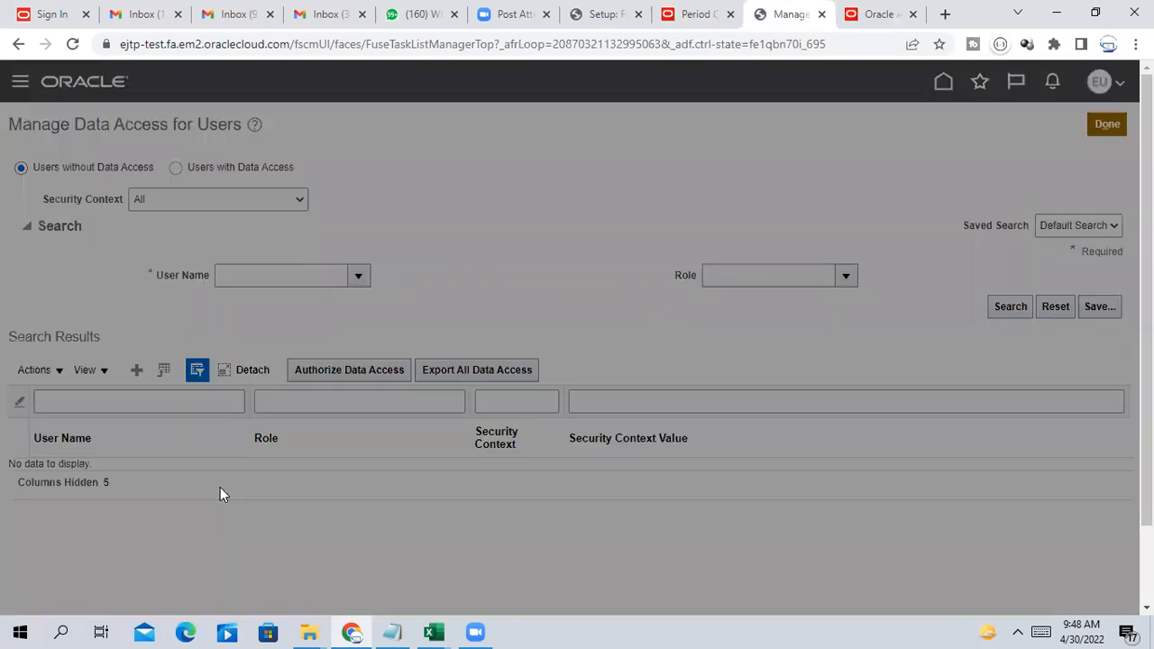
click(284, 352)
text(ERP)
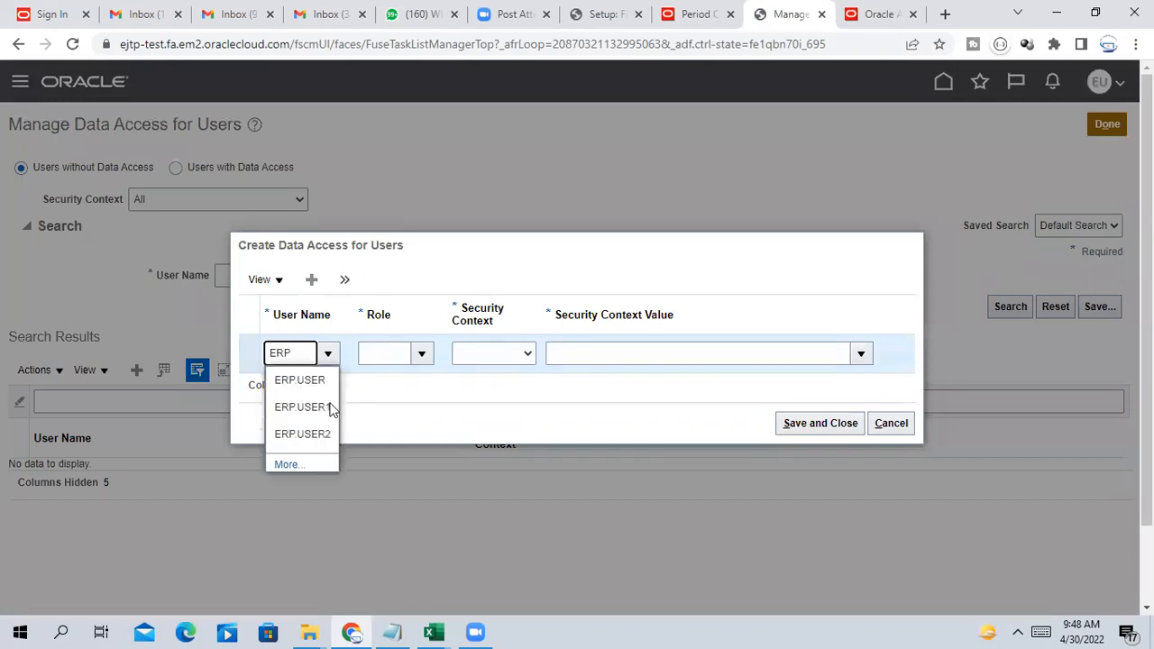
click(320, 380)
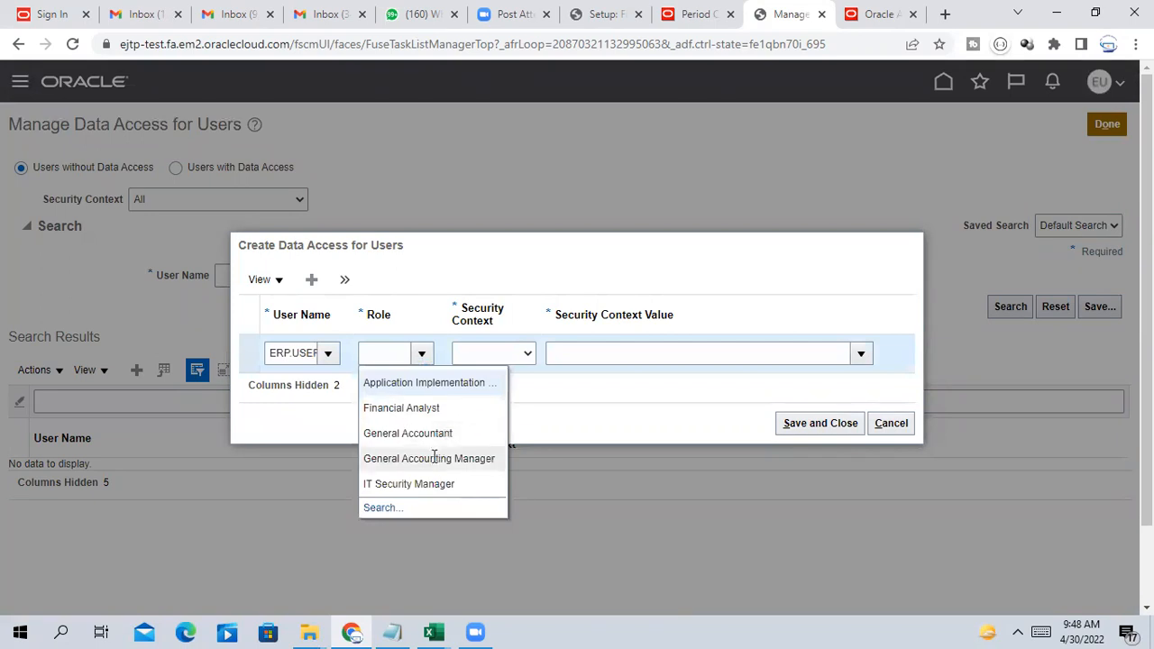
click(436, 431)
click(488, 357)
click(503, 384)
click(572, 351)
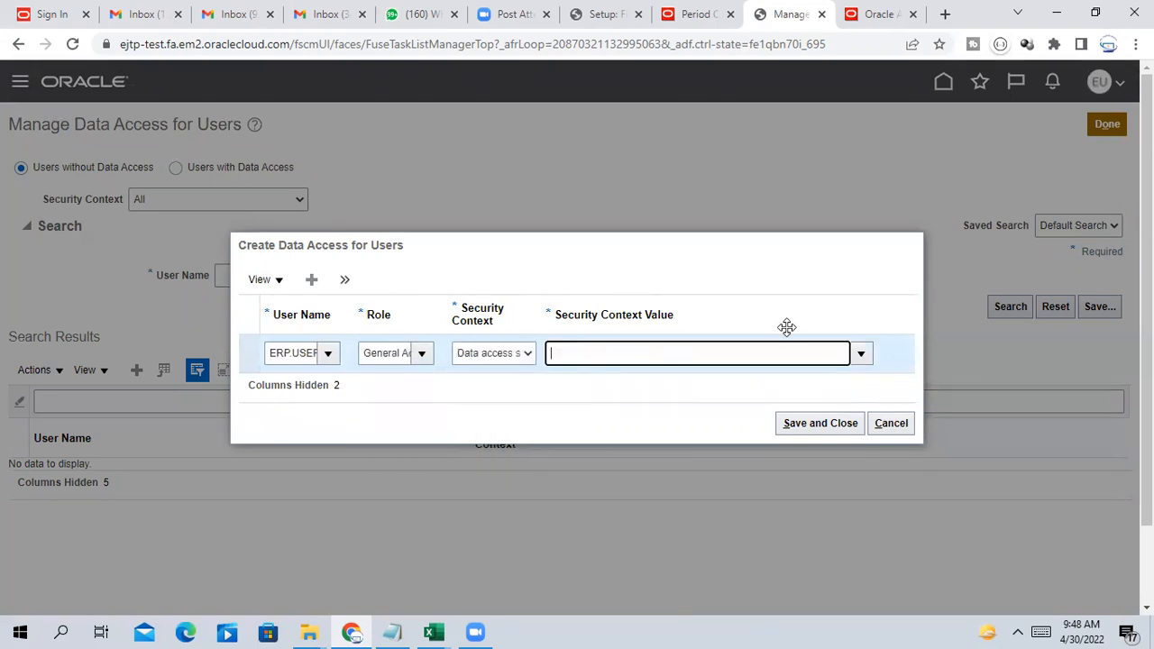
text(TATA)
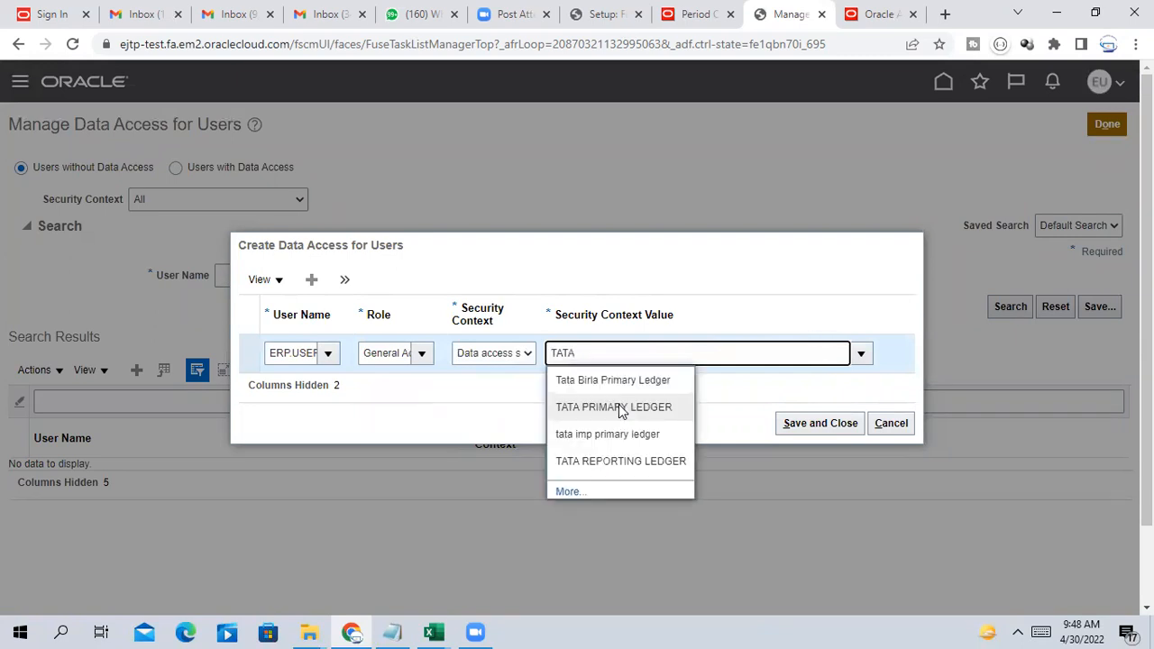
click(615, 461)
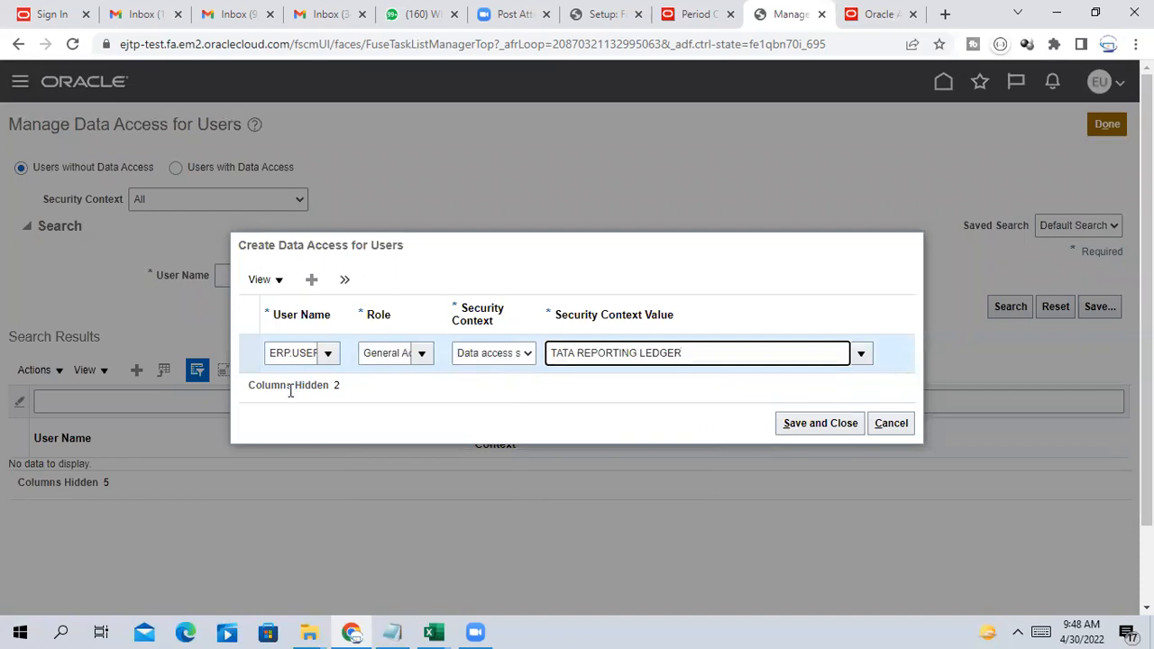
Add a General Accounting Manager row for TATA REPORTING LEDGER and save the assignments
click(311, 280)
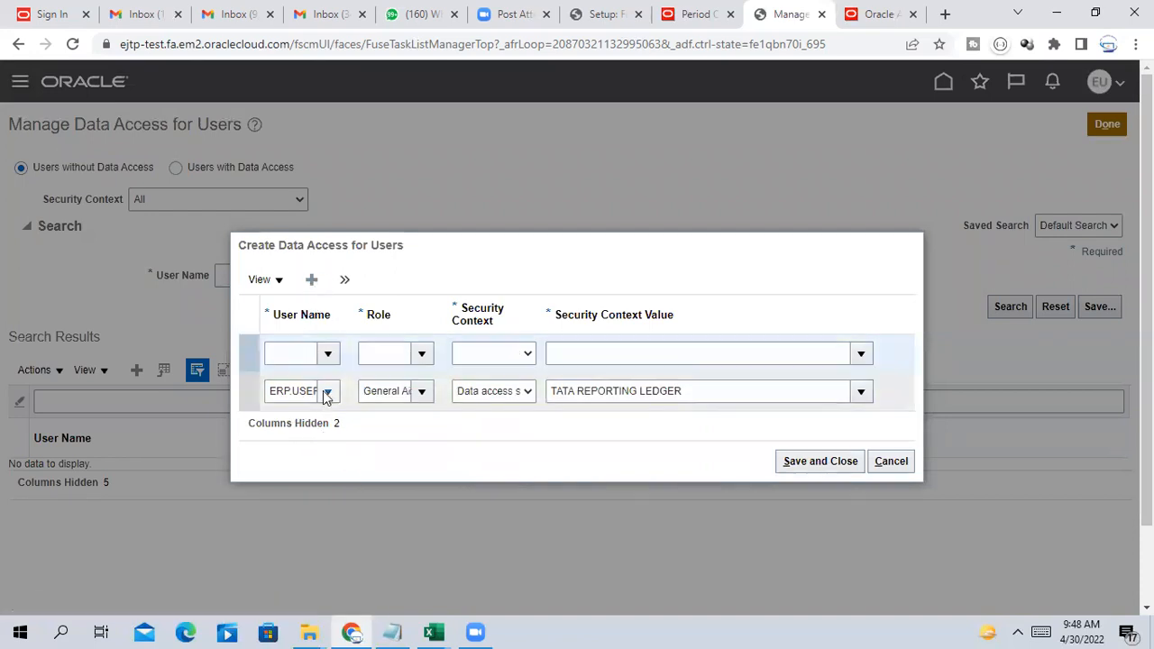
click(287, 328)
text(ERP)
click(311, 363)
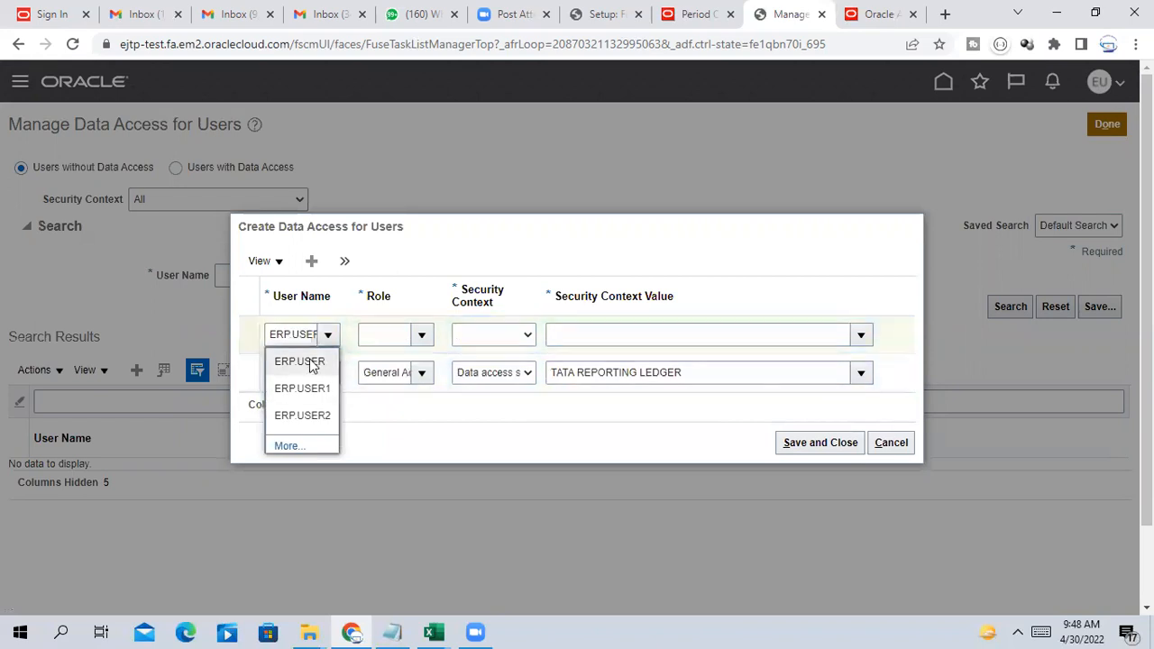
click(384, 335)
click(422, 336)
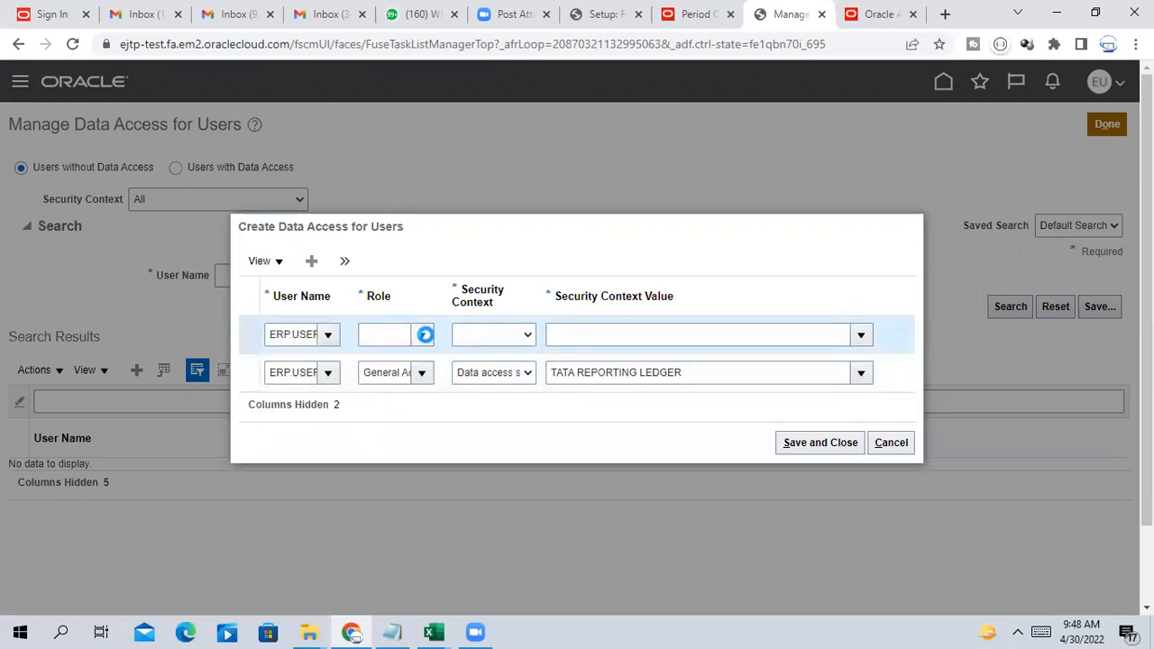
click(430, 365)
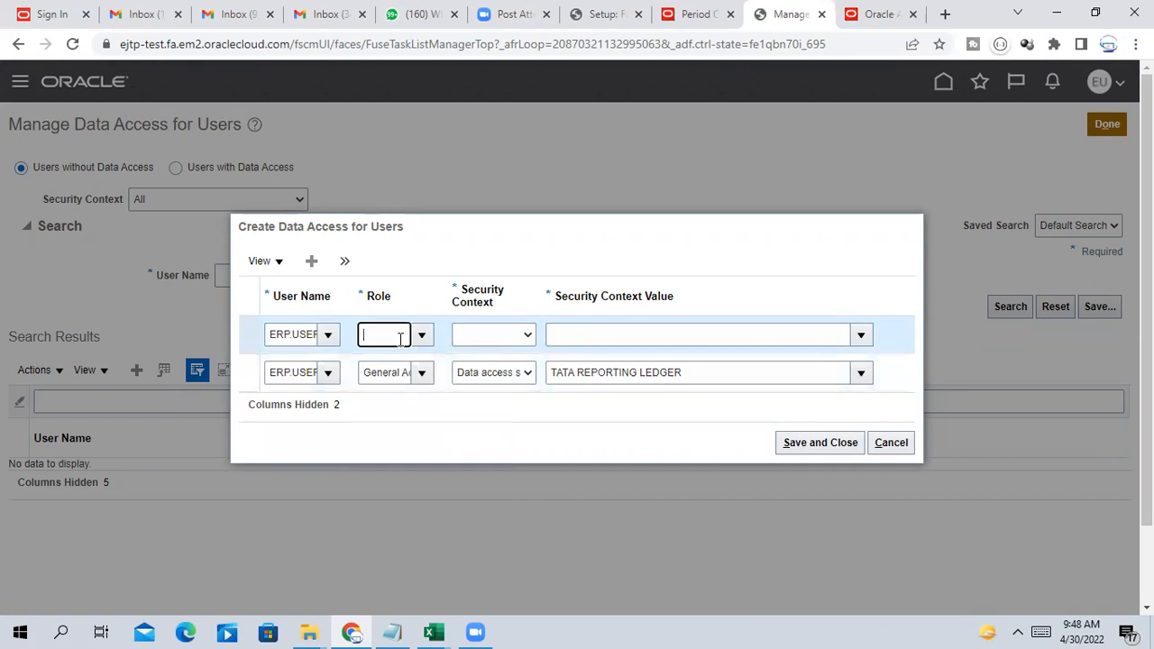
drag(364, 332, 570, 344)
text(GEN)
click(430, 390)
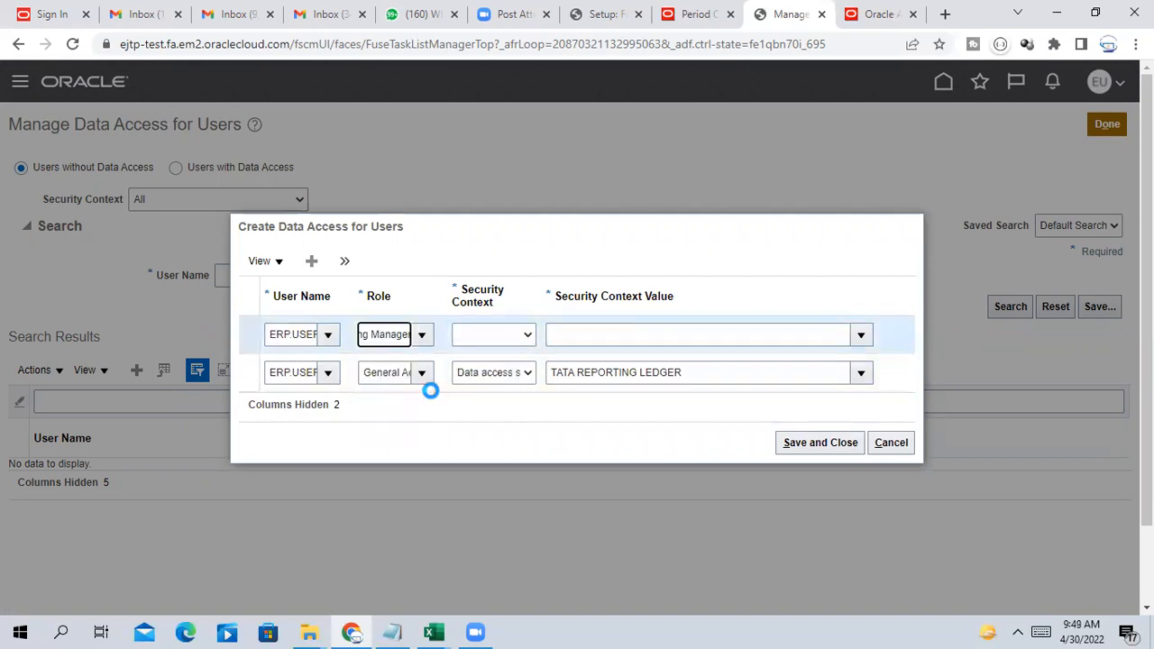
click(511, 336)
click(498, 365)
click(606, 326)
text(TATA)
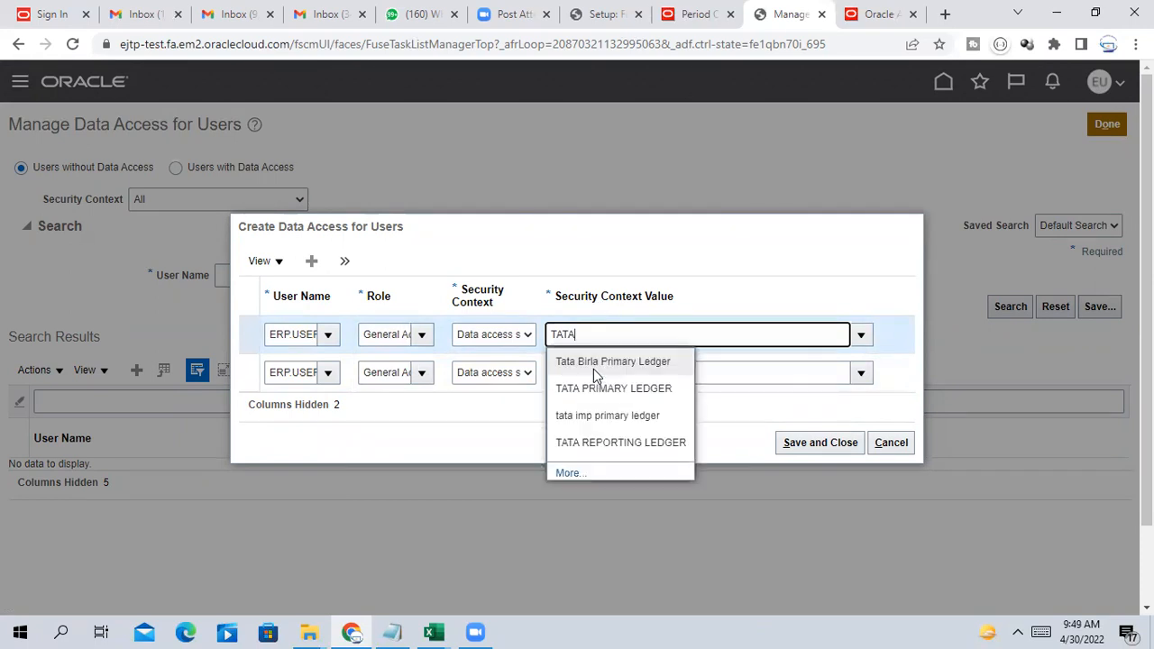
click(607, 442)
click(796, 445)
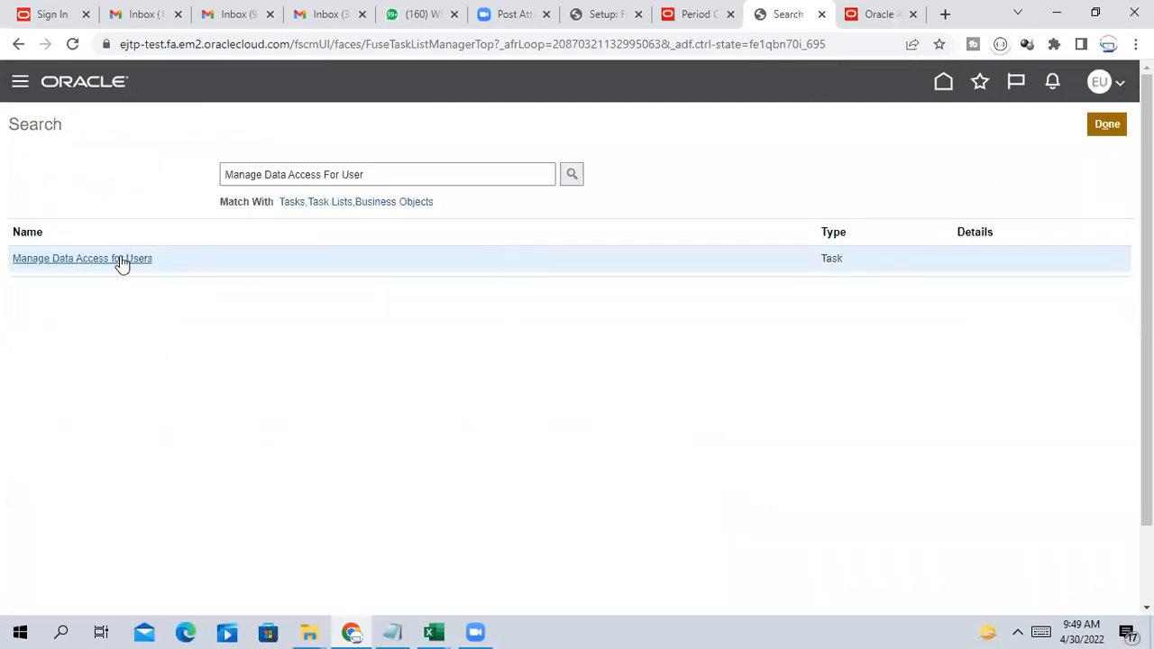
Reopen General Accounting > Period Close and review the available ledgers list
click(685, 14)
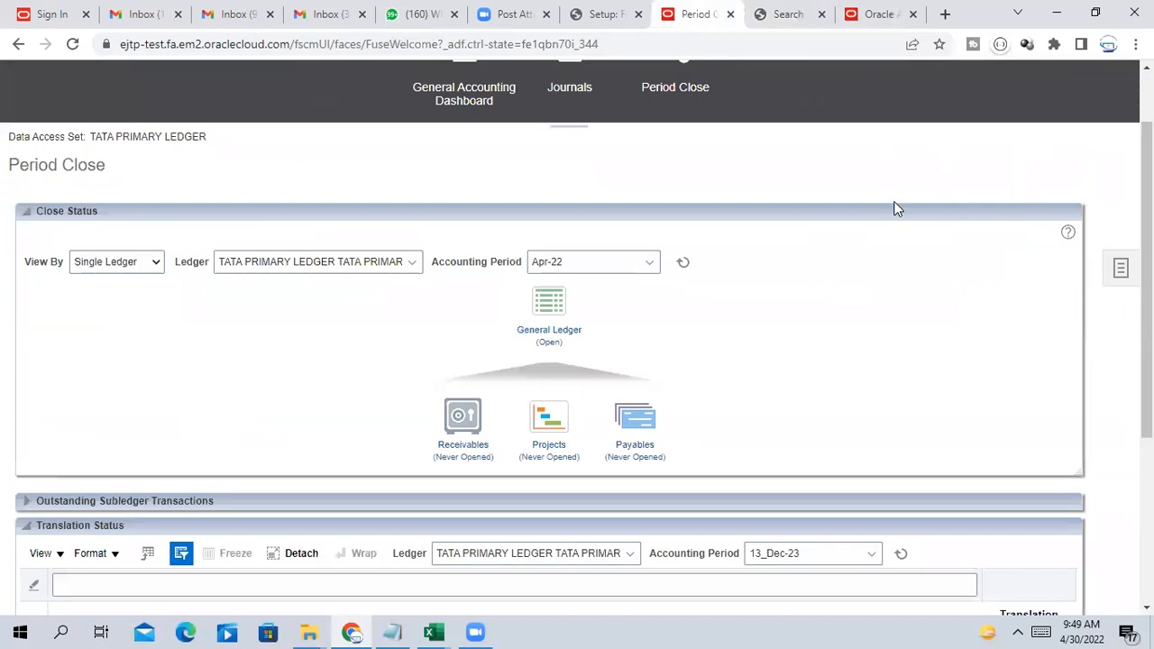
scroll(896, 206, up, 2)
click(946, 87)
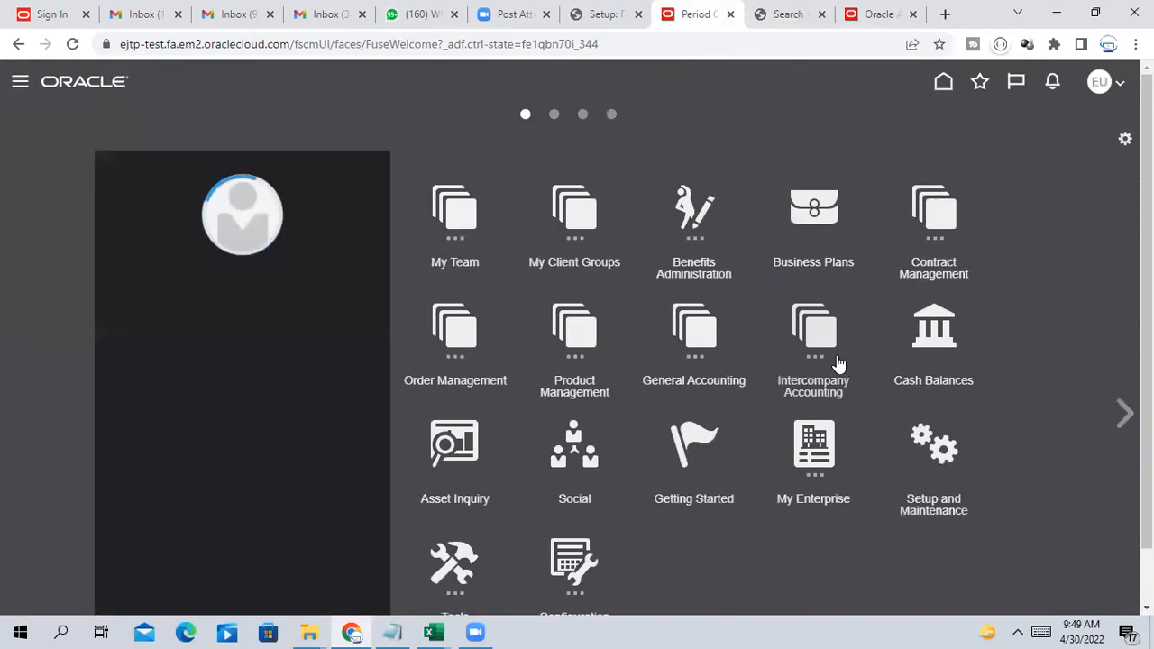
click(730, 365)
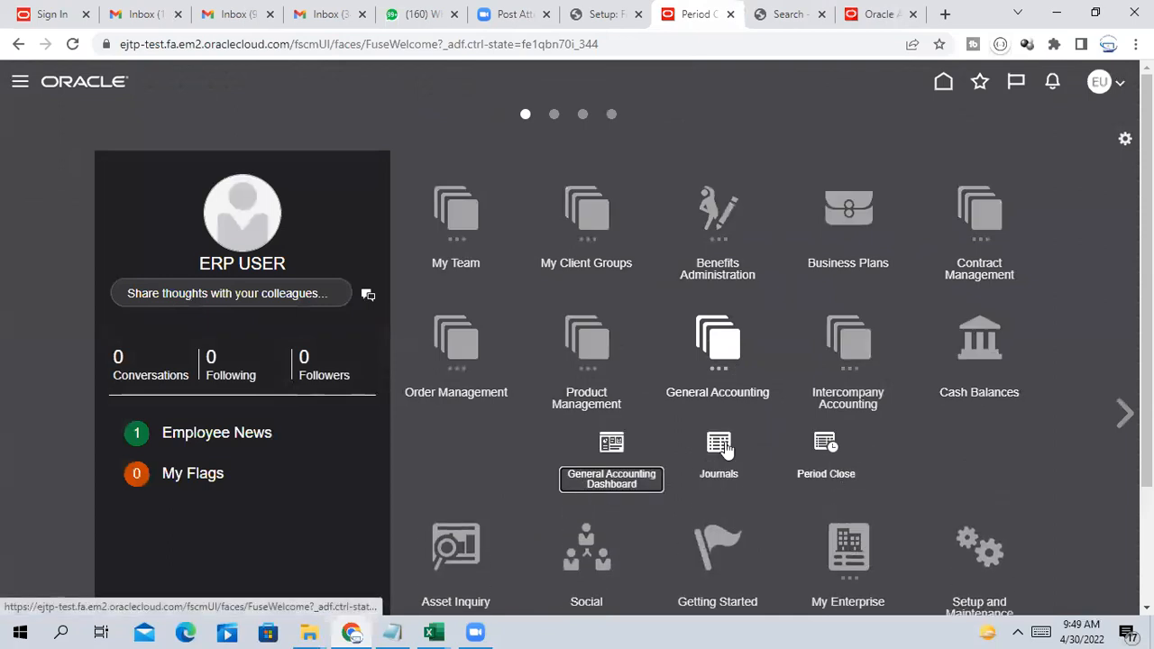
click(825, 451)
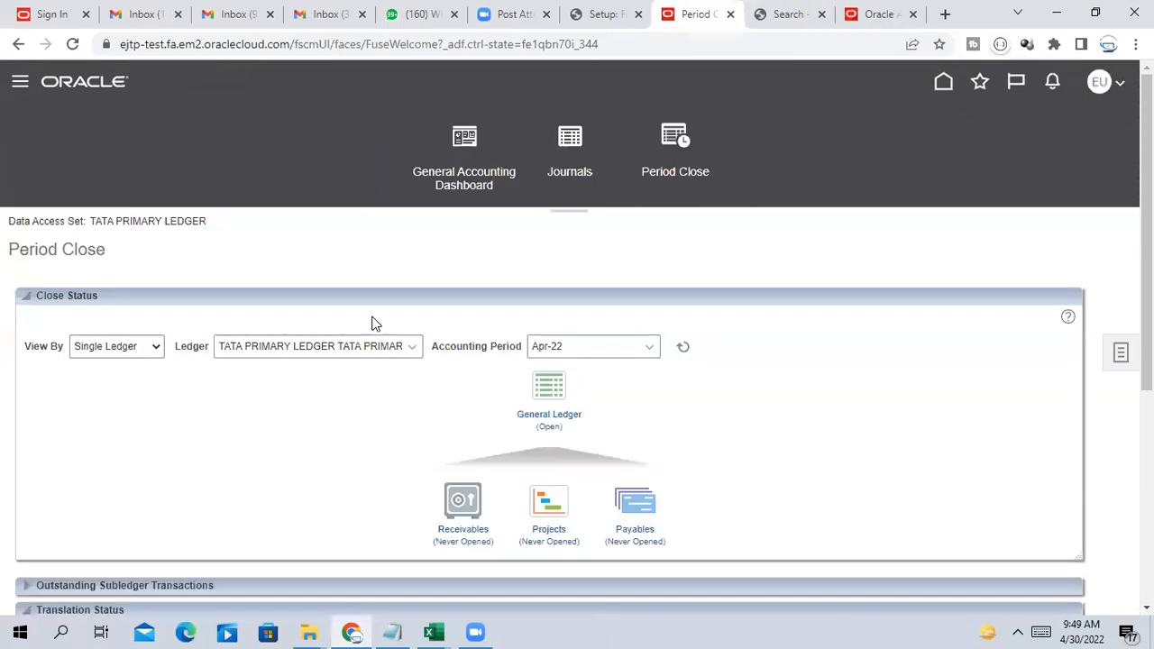
click(413, 348)
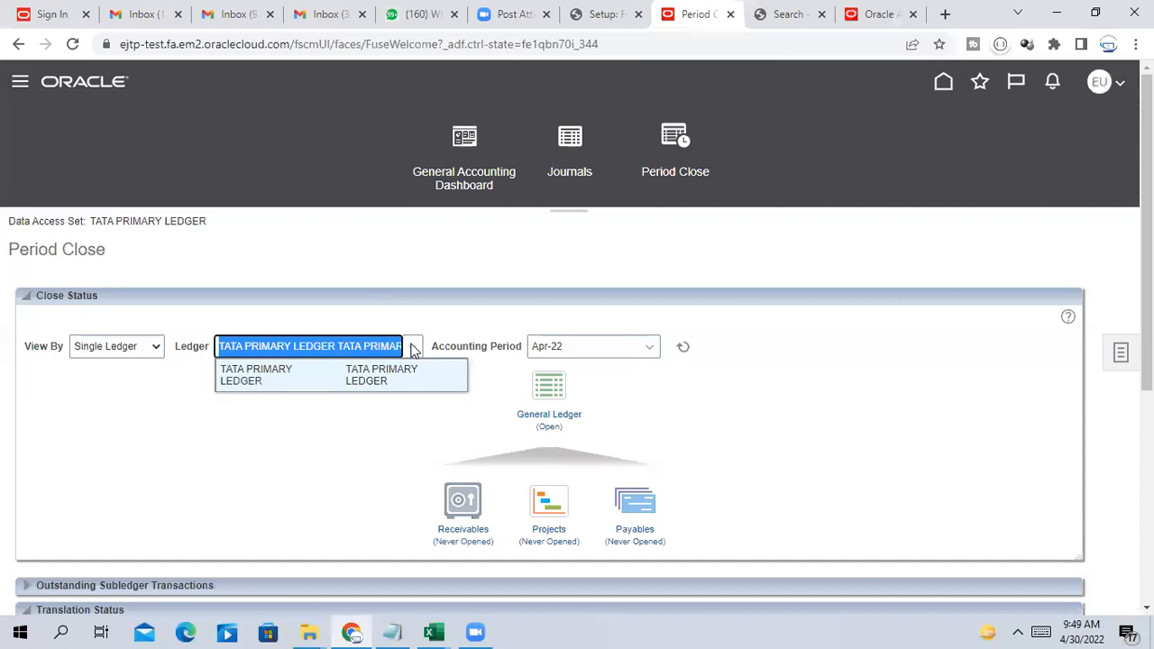
click(365, 423)
scroll(367, 414, down, 4)
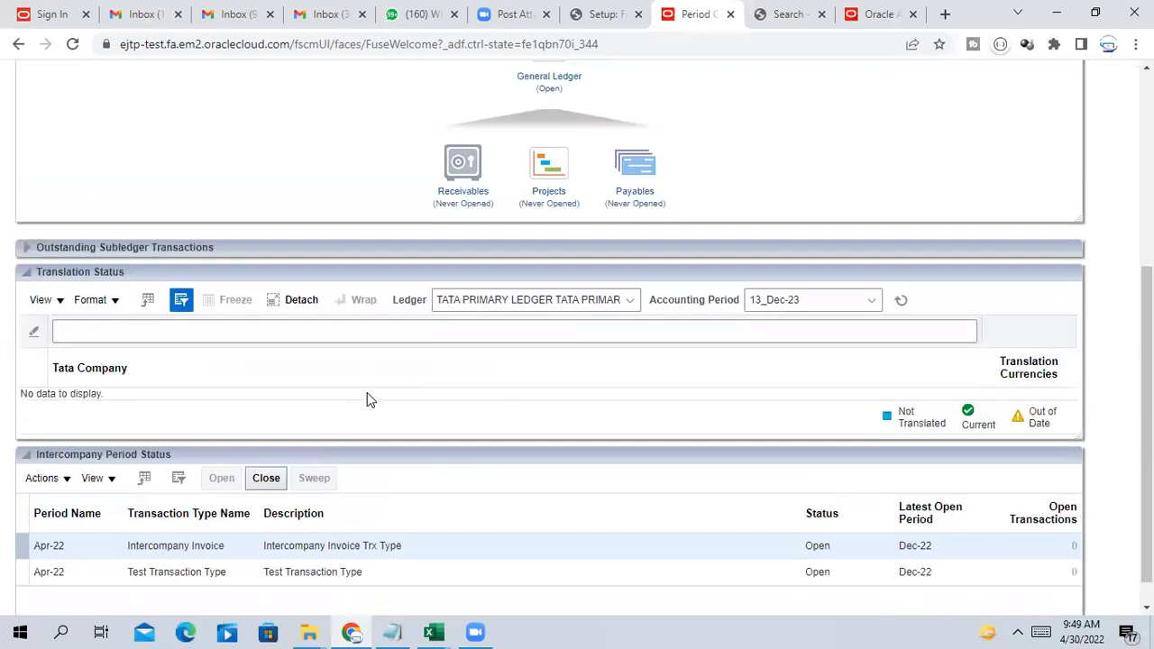
scroll(367, 390, up, 5)
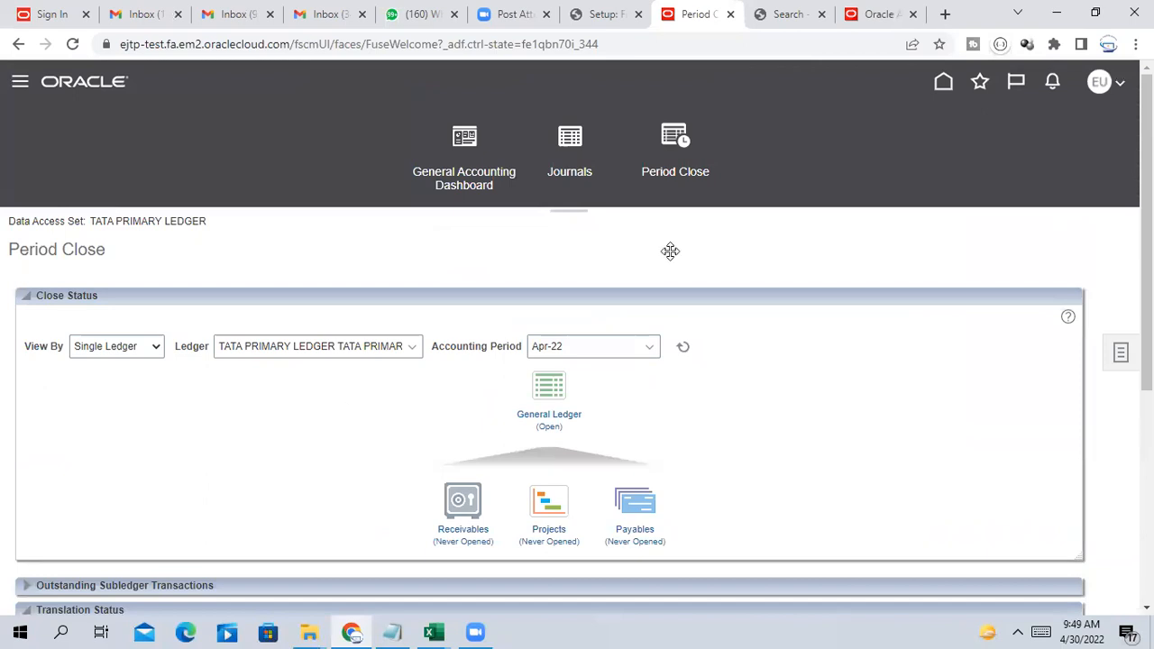
Return home and open General Accounting > Journals
click(943, 82)
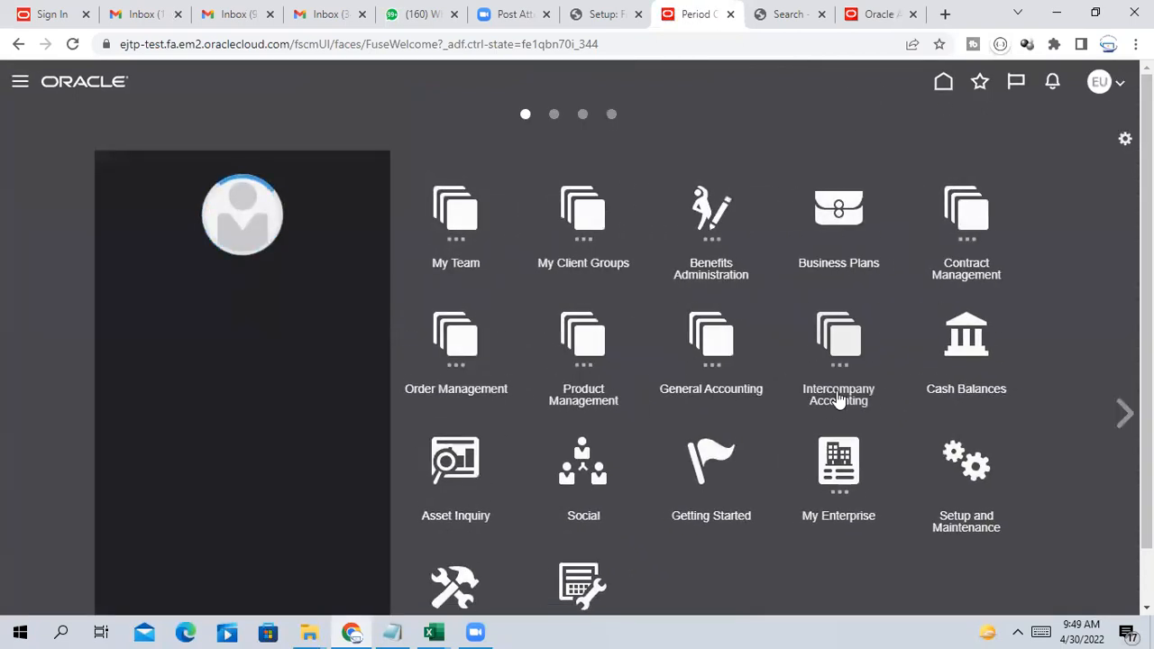
click(731, 350)
click(727, 449)
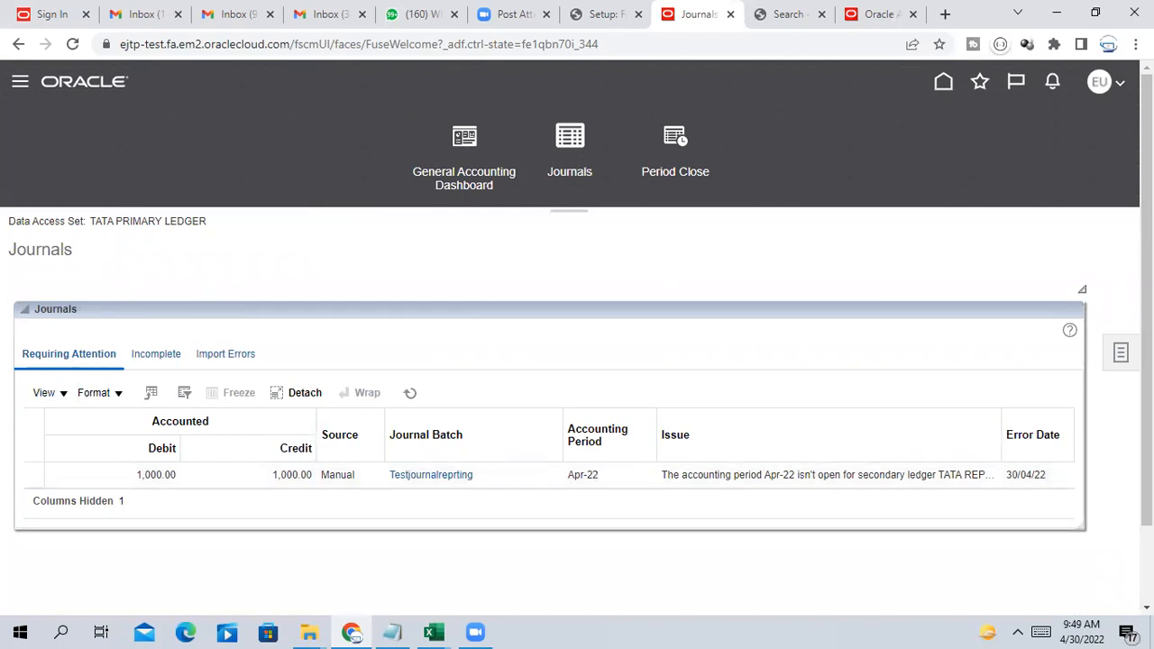
Sign out of the application via the avatar menu and confirm
click(1123, 90)
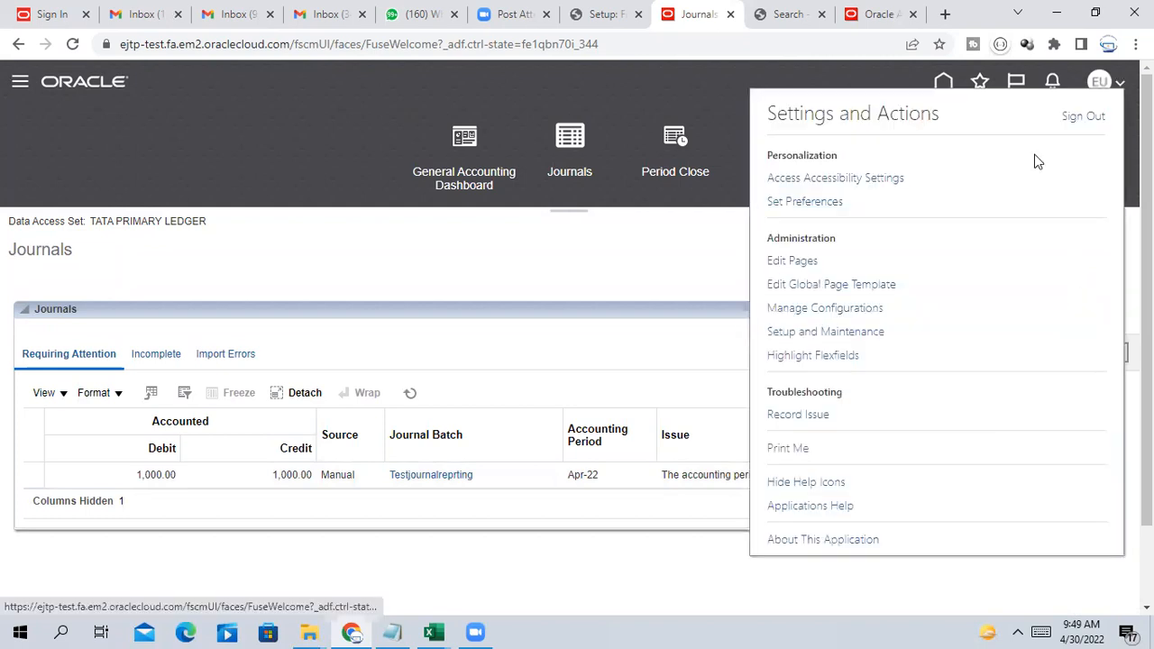
click(1084, 118)
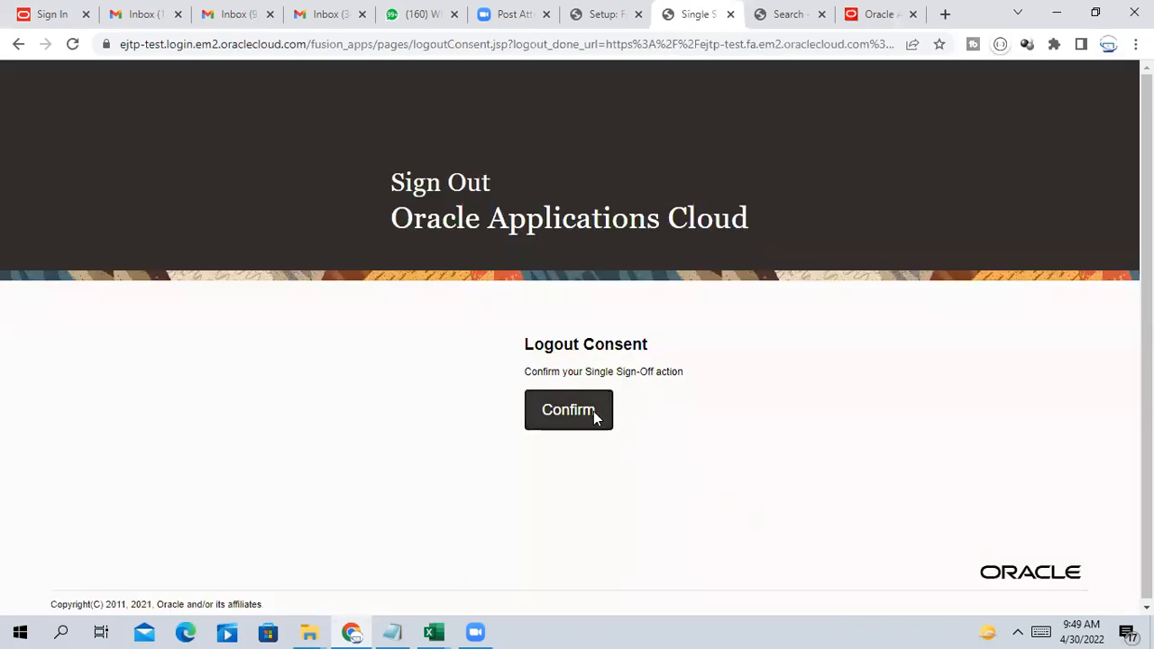
click(593, 417)
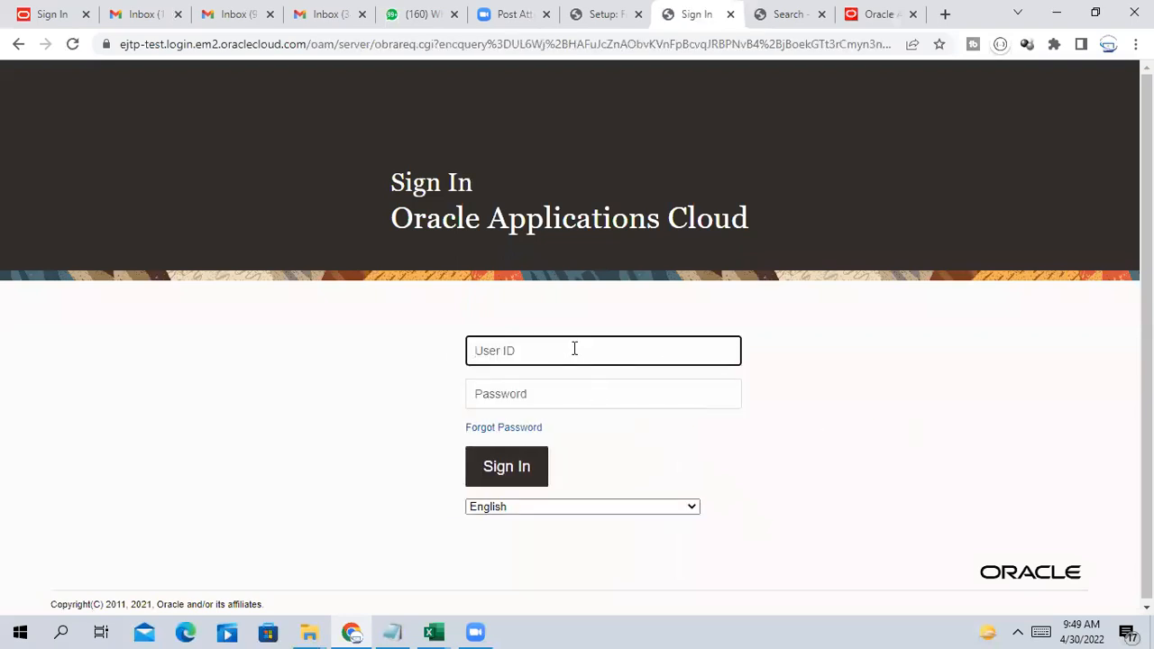
Enter the user ID and account password on the Sign In page and sign in
click(574, 348)
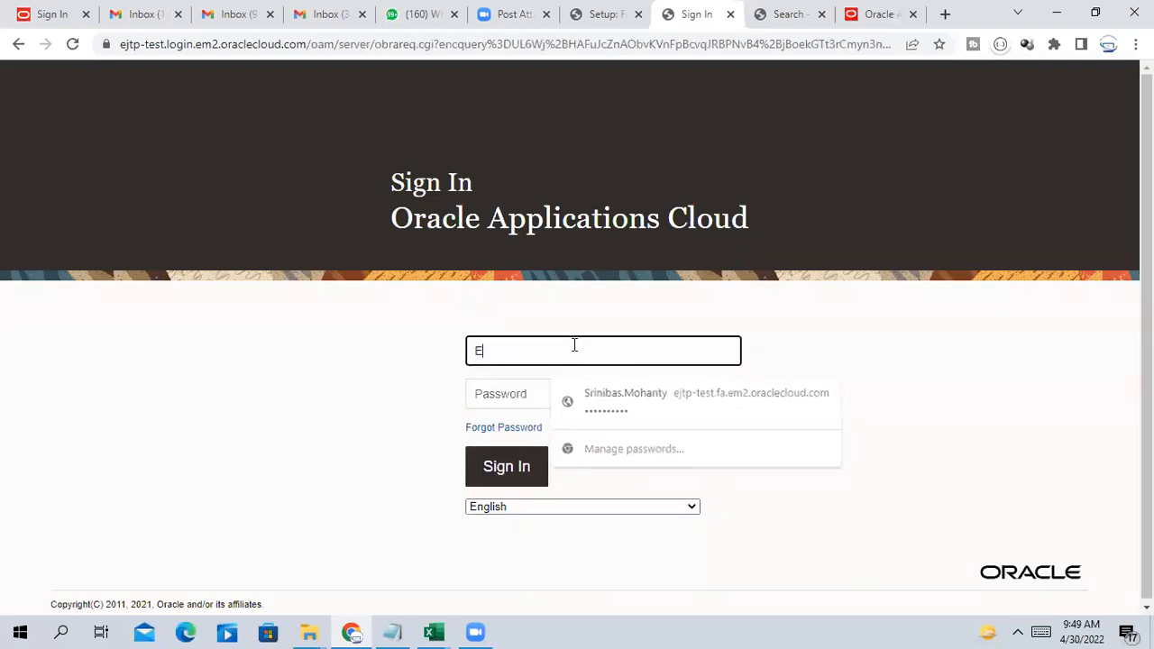
key(Tab)
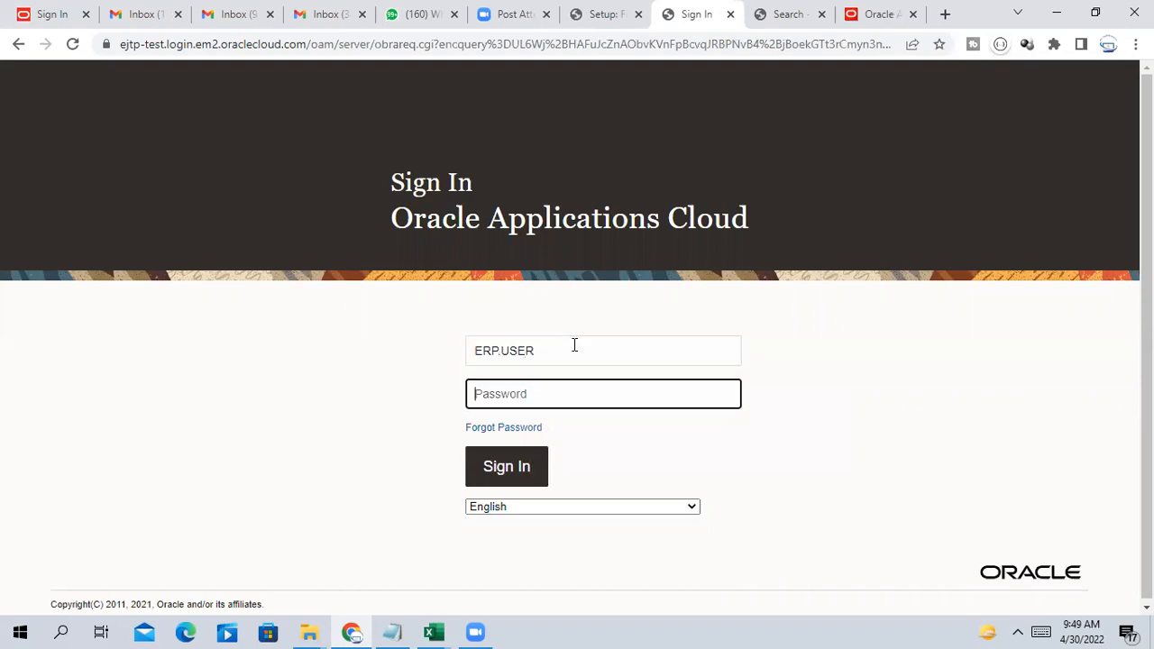
click(523, 471)
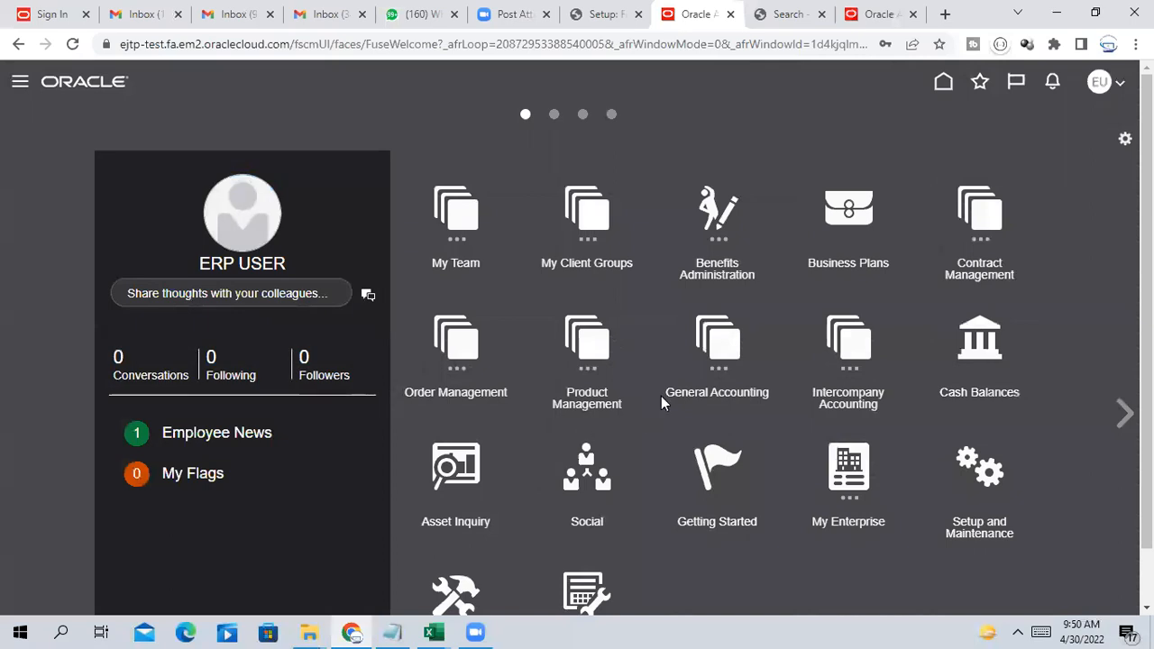
Open General Accounting > Journals and point out the TATA PRIMARY LEDGER data access set
click(718, 343)
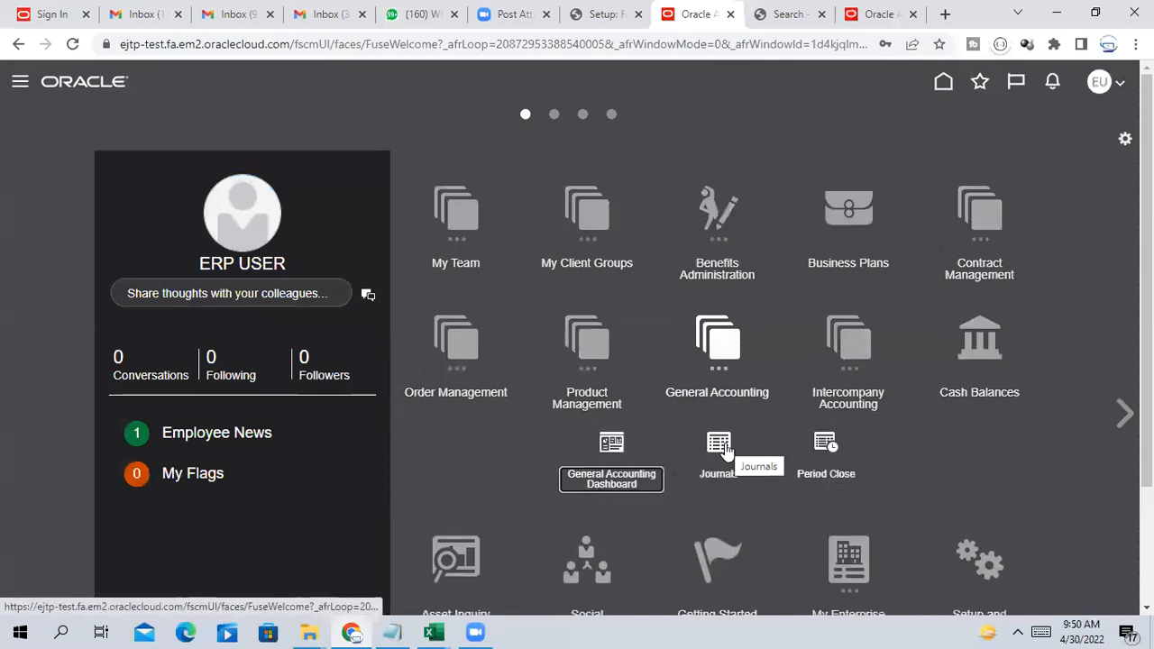
click(718, 451)
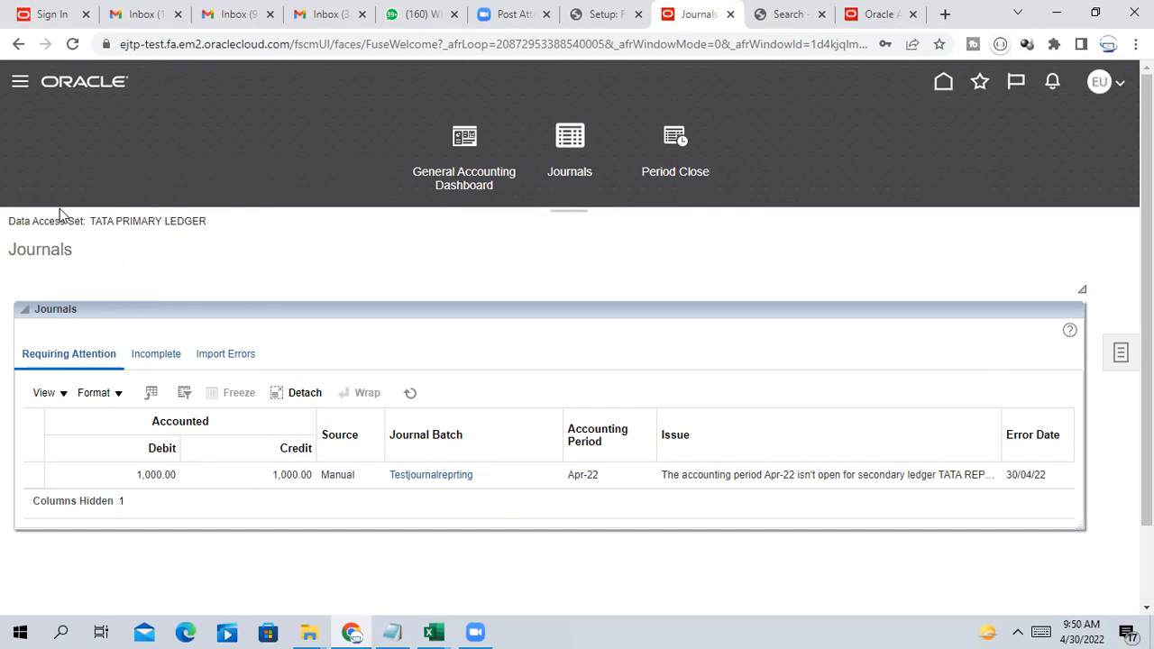
drag(8, 224, 235, 231)
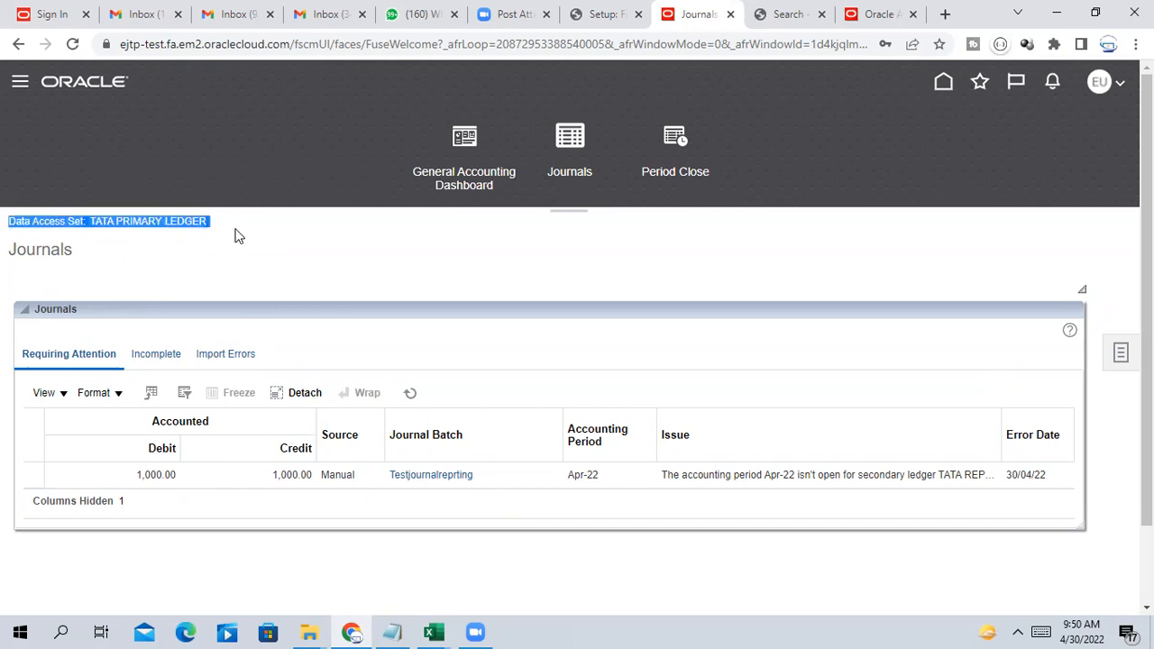
click(134, 231)
drag(91, 218, 212, 226)
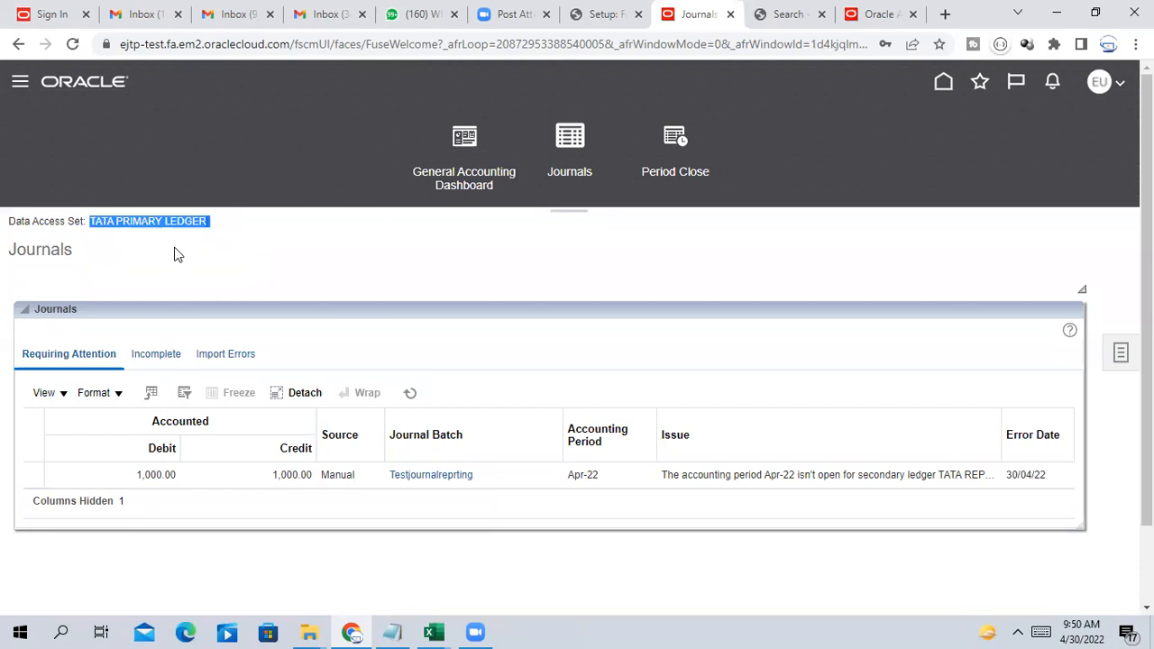
click(254, 257)
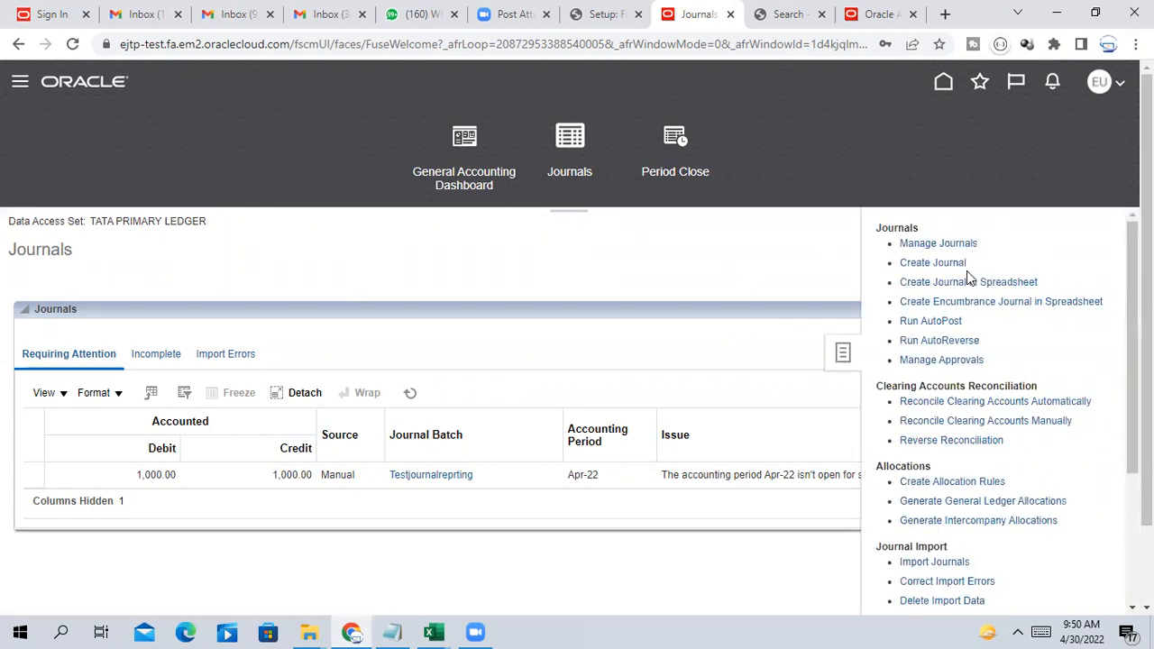
click(938, 263)
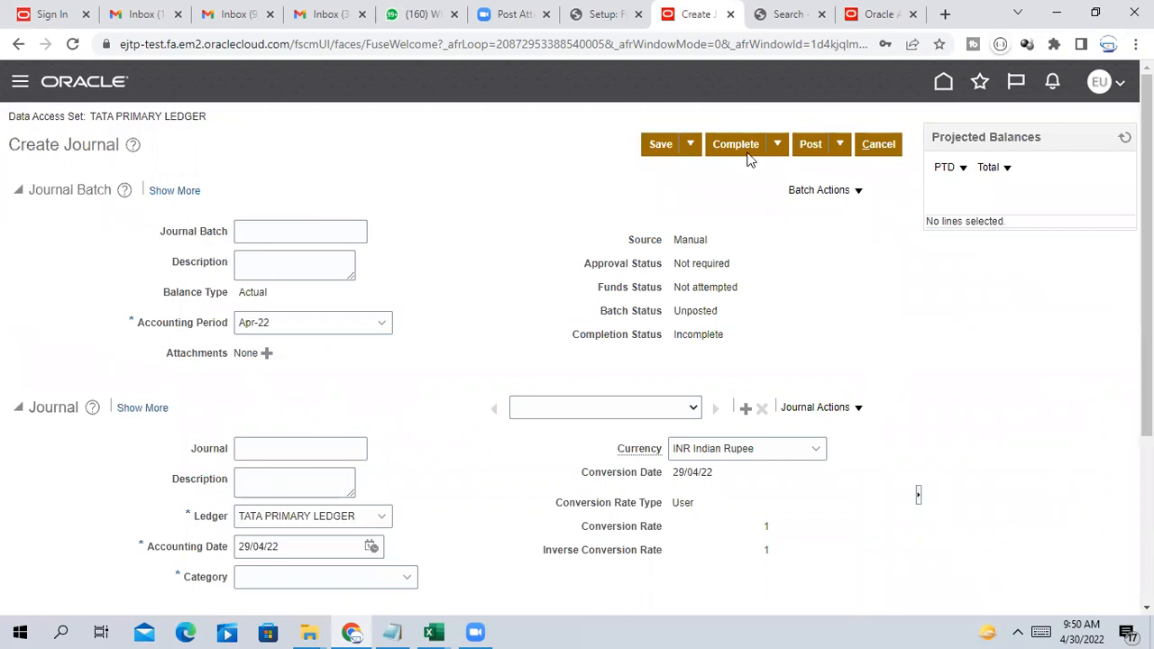
click(876, 144)
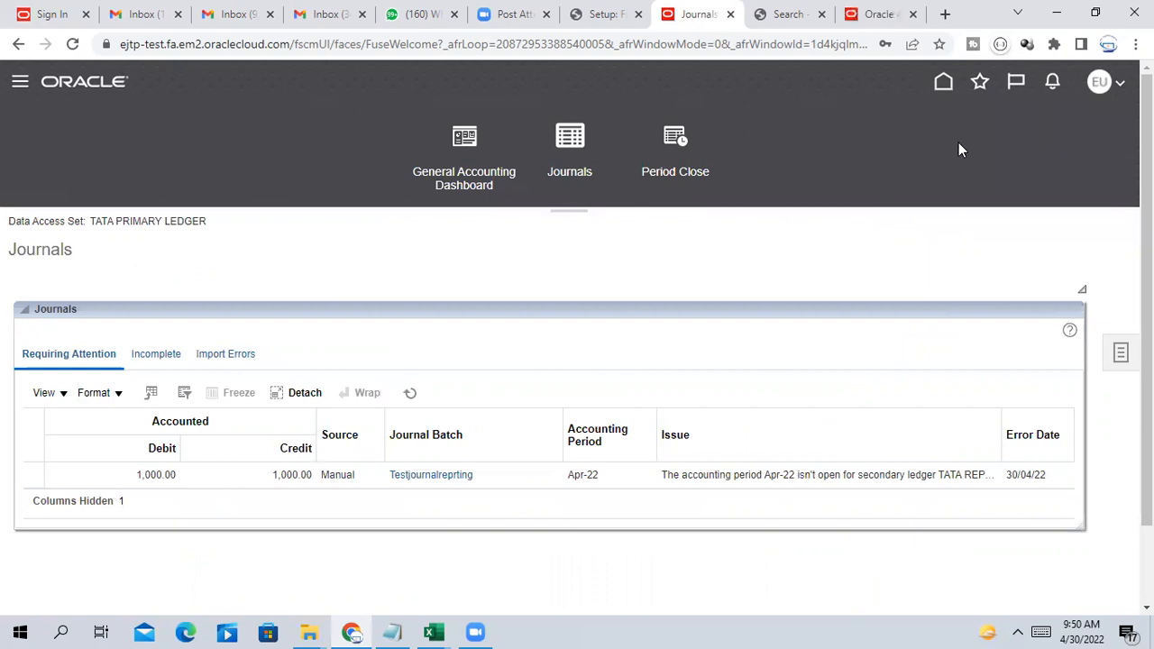
In Period Close, keep the single-ledger view and browse the available ledgers list
click(674, 143)
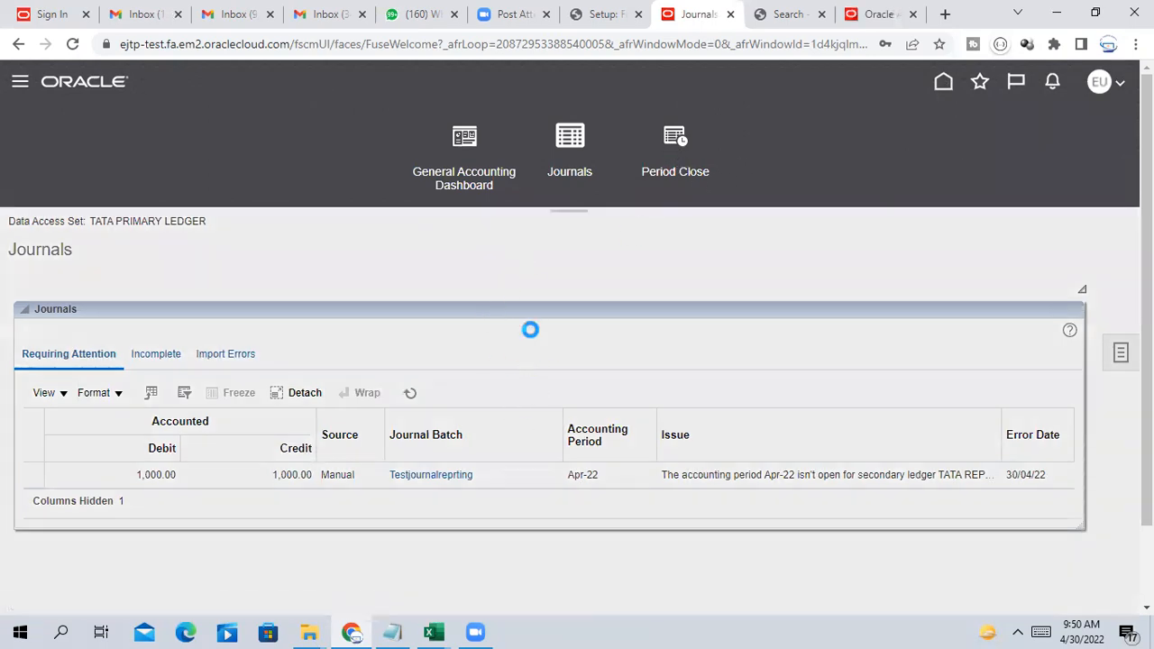
scroll(769, 327, down, 4)
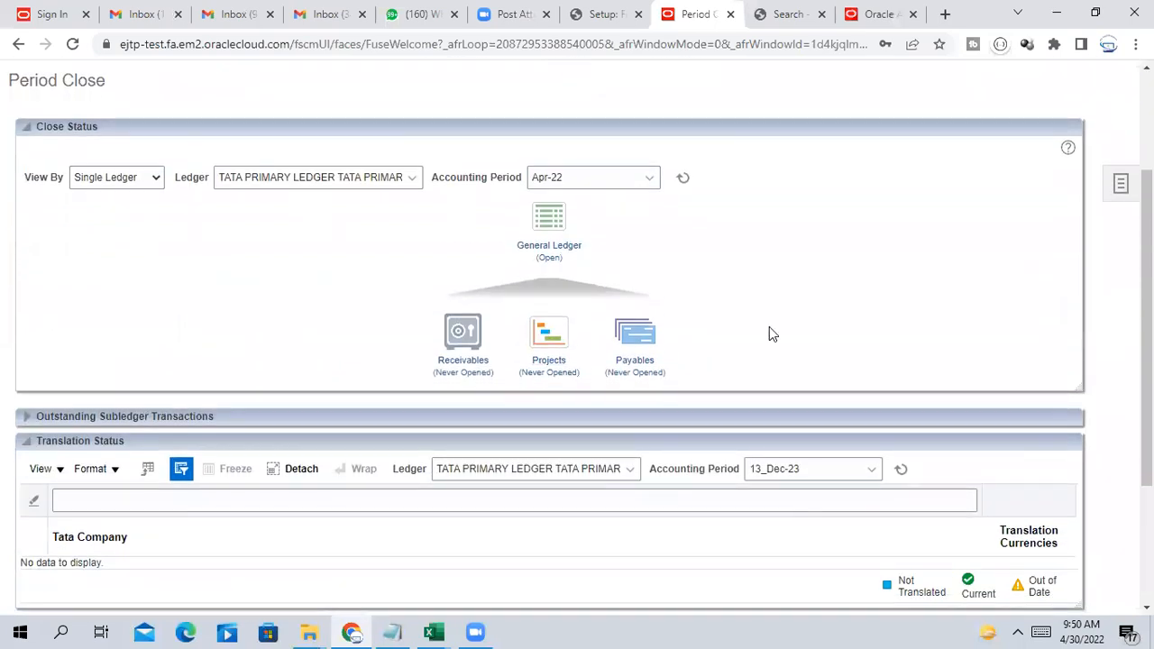
scroll(769, 327, up, 3)
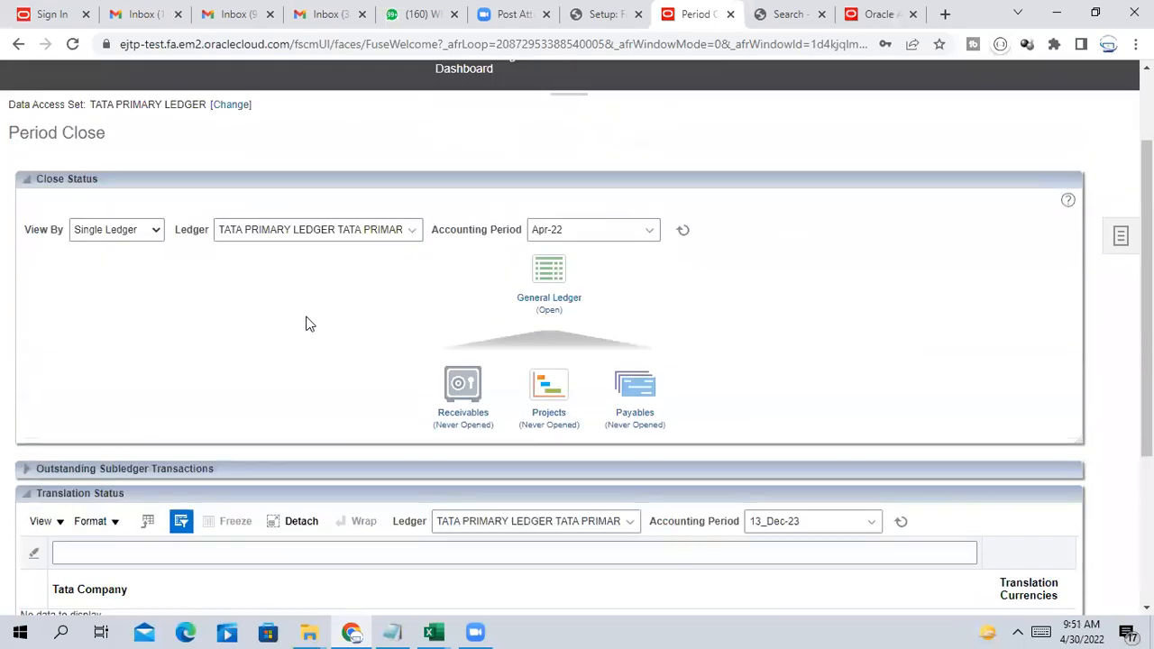
click(151, 232)
click(303, 313)
click(379, 232)
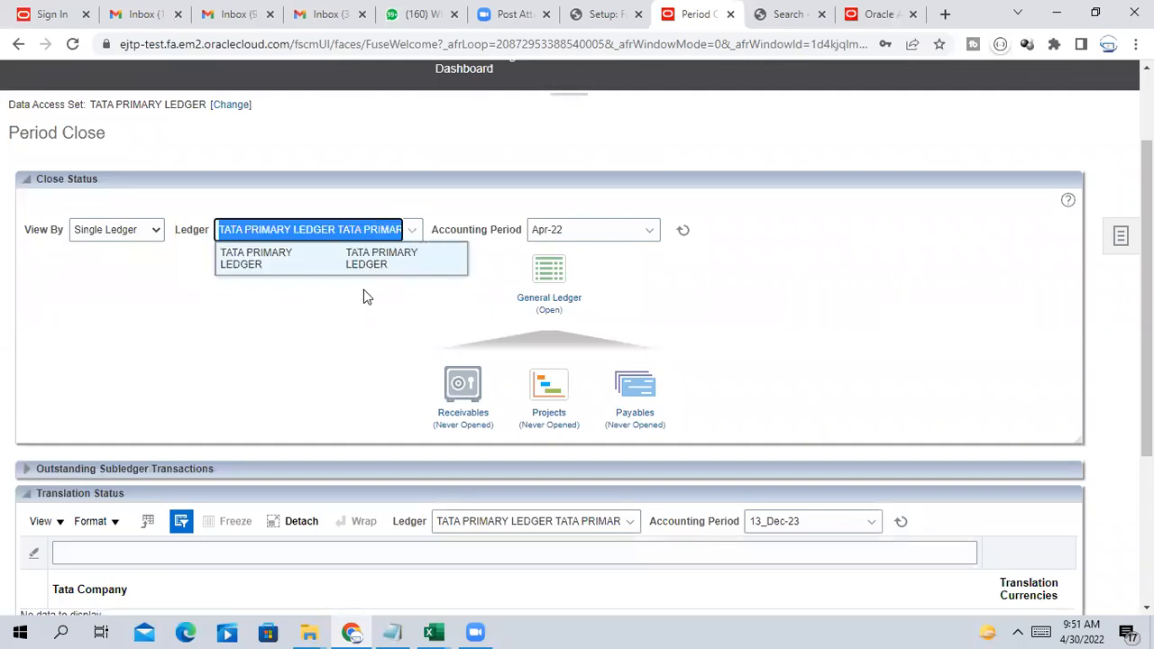
click(309, 336)
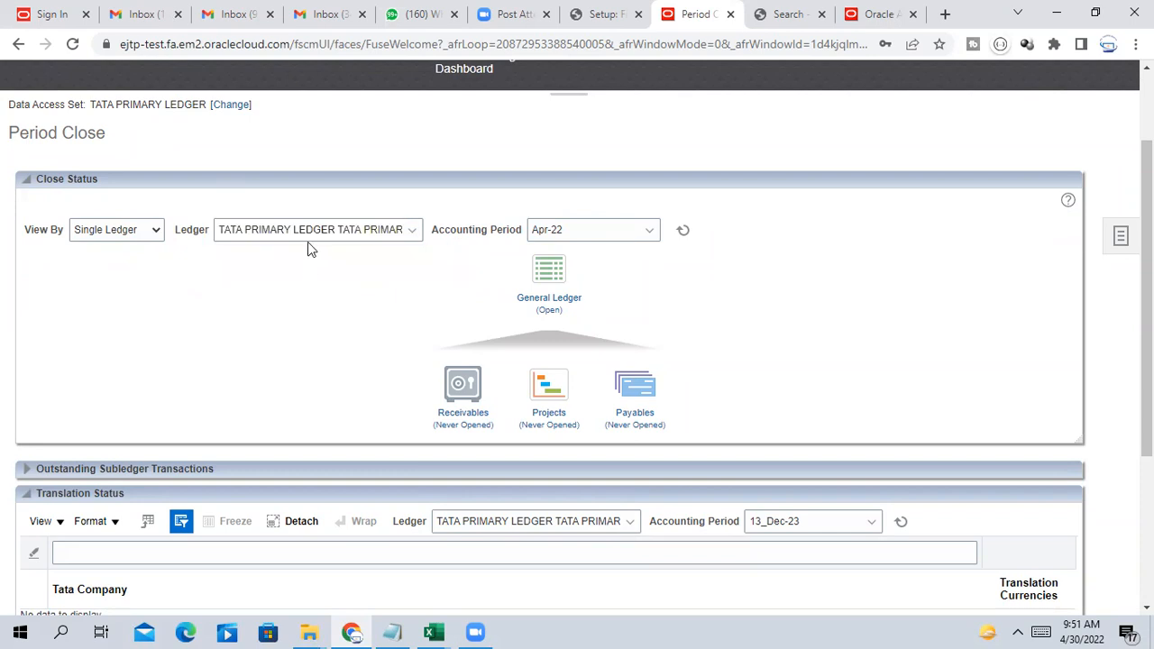
click(308, 237)
click(372, 322)
click(297, 235)
click(742, 322)
Open General Ledger period statuses with TATA PRIMARY LEDGER kept, then start changing the data access set
click(548, 268)
scroll(219, 407, down, 2)
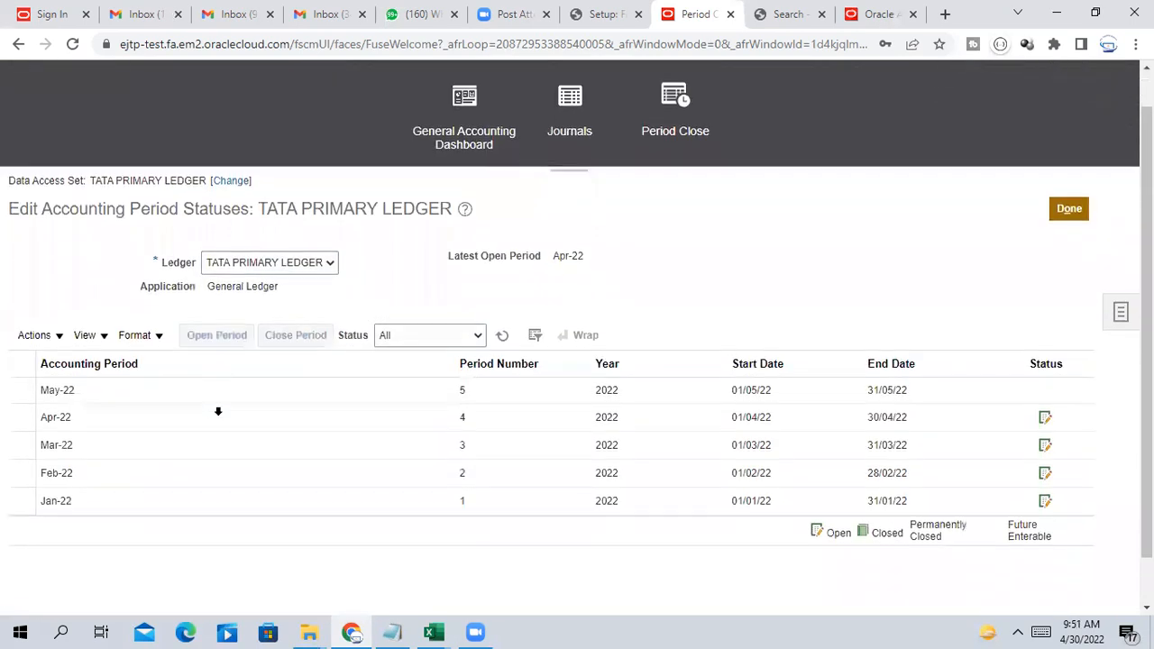
click(290, 216)
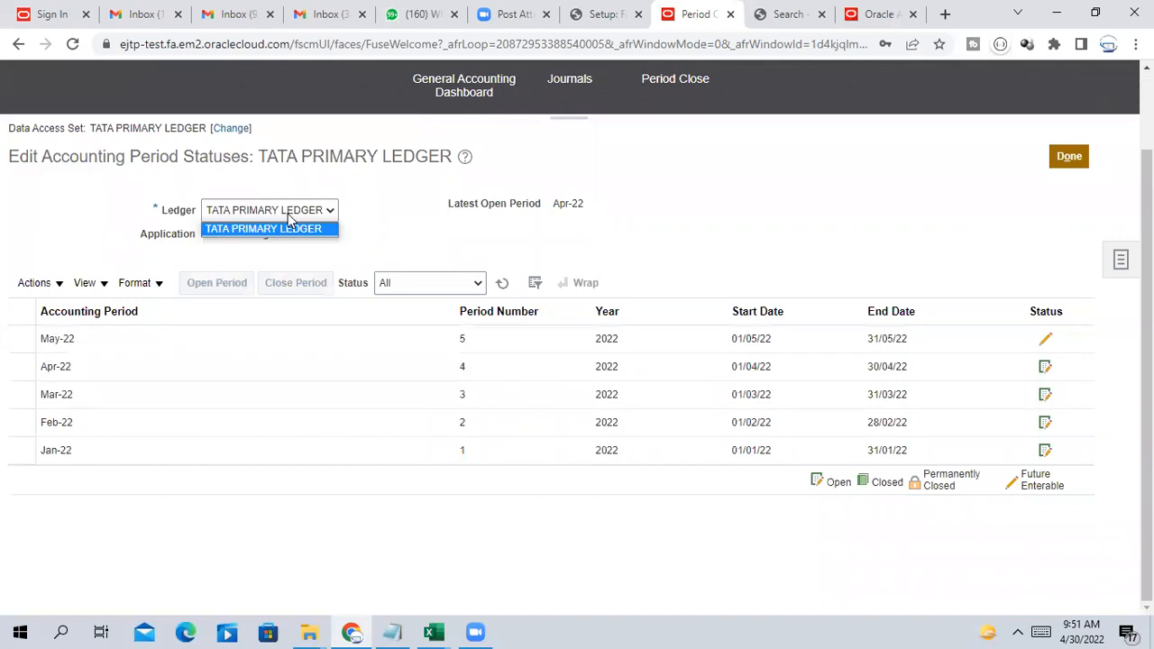
click(689, 239)
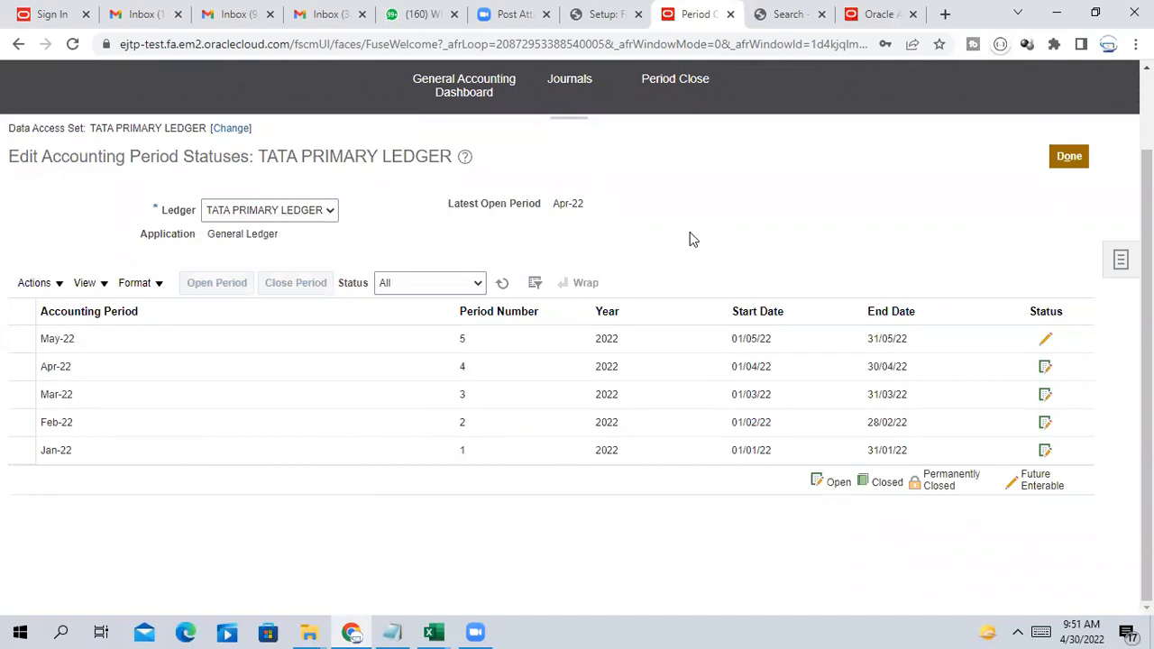
scroll(532, 476, up, 1)
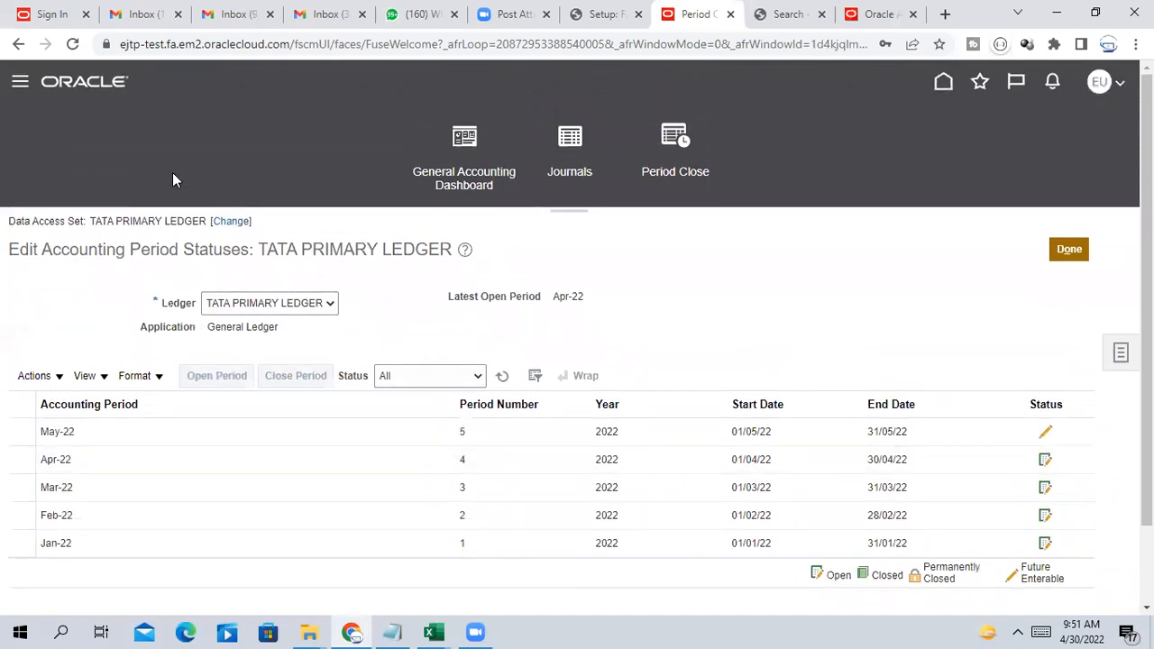
click(237, 223)
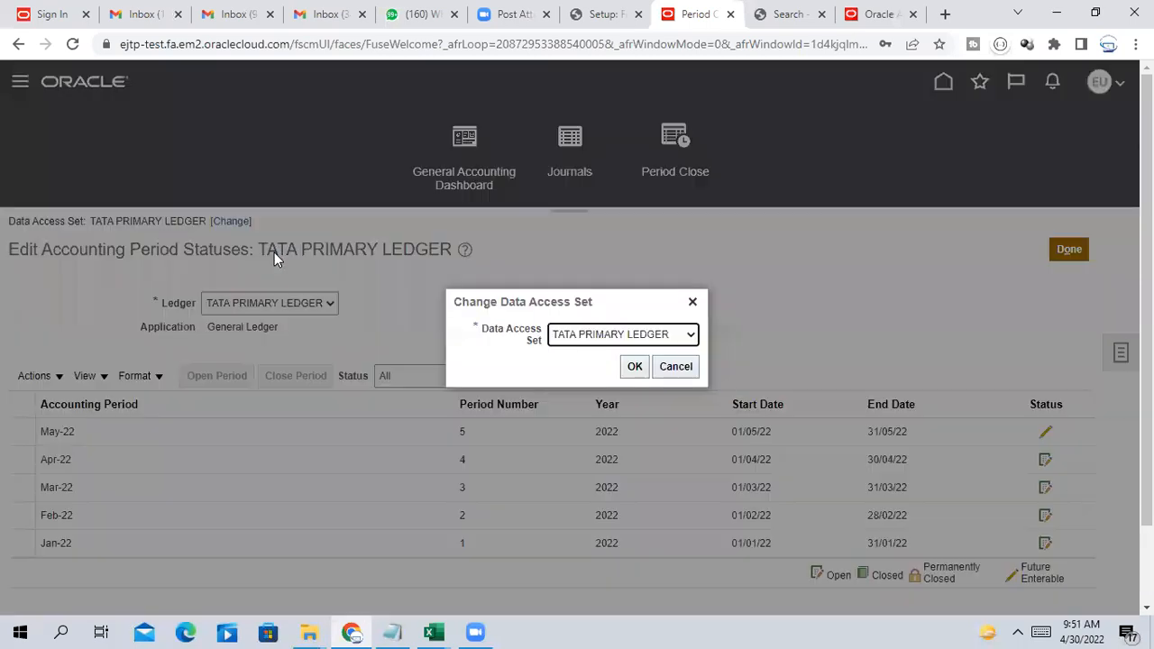
Switch the data access set to TATA REPORTING LEDGER
click(640, 337)
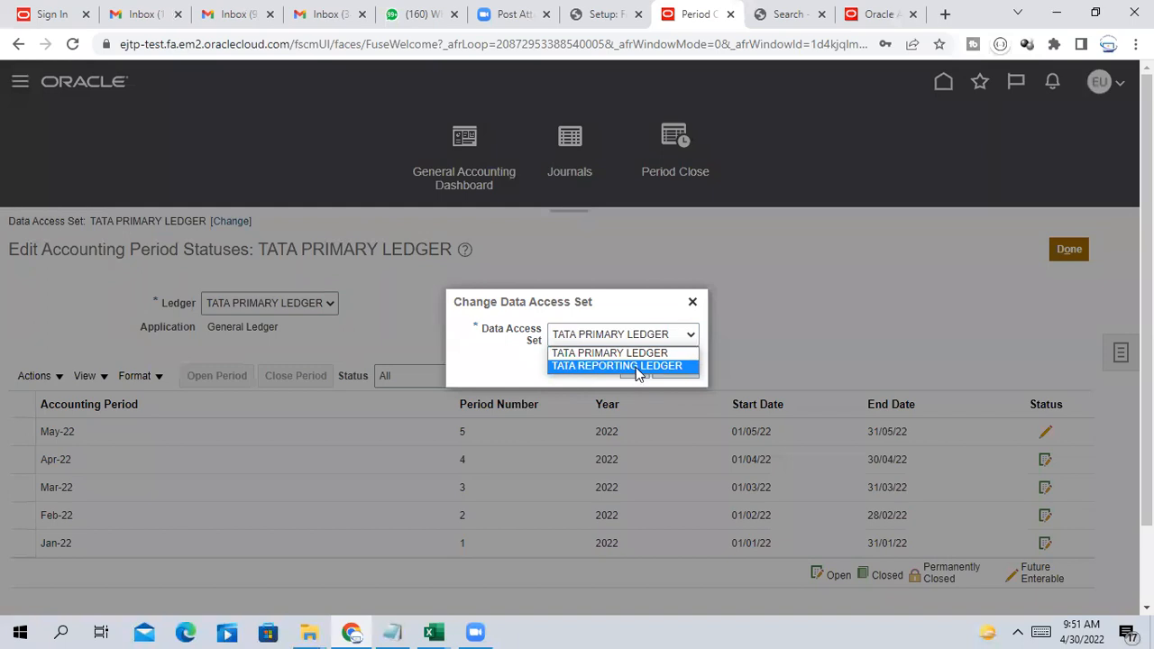
click(636, 368)
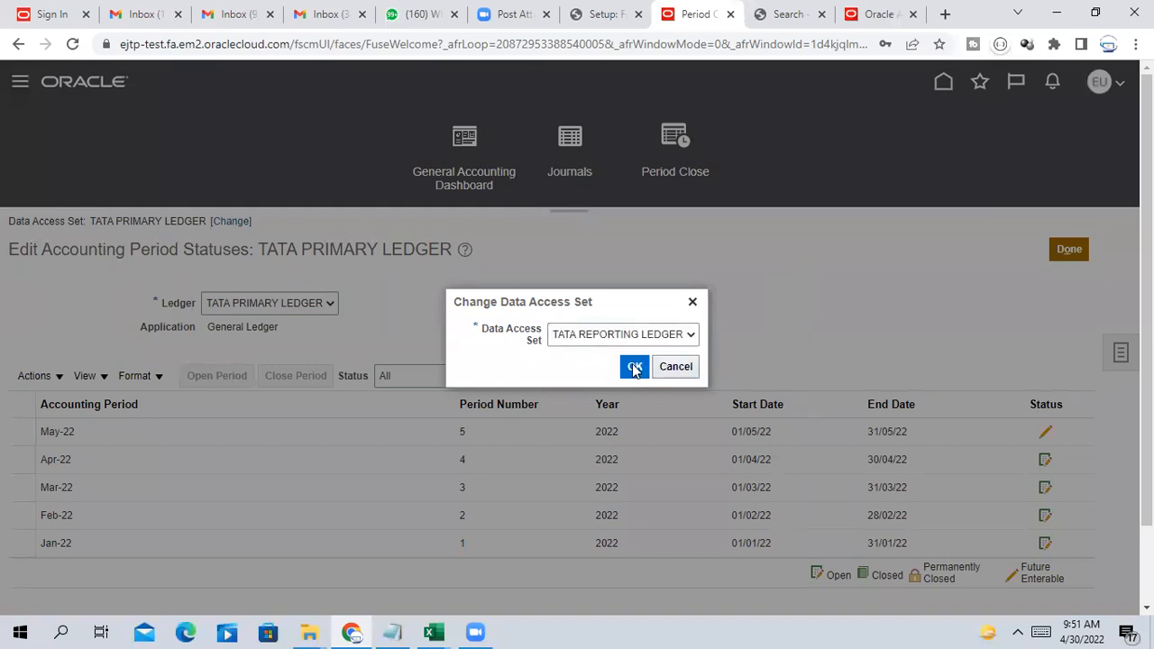
click(635, 368)
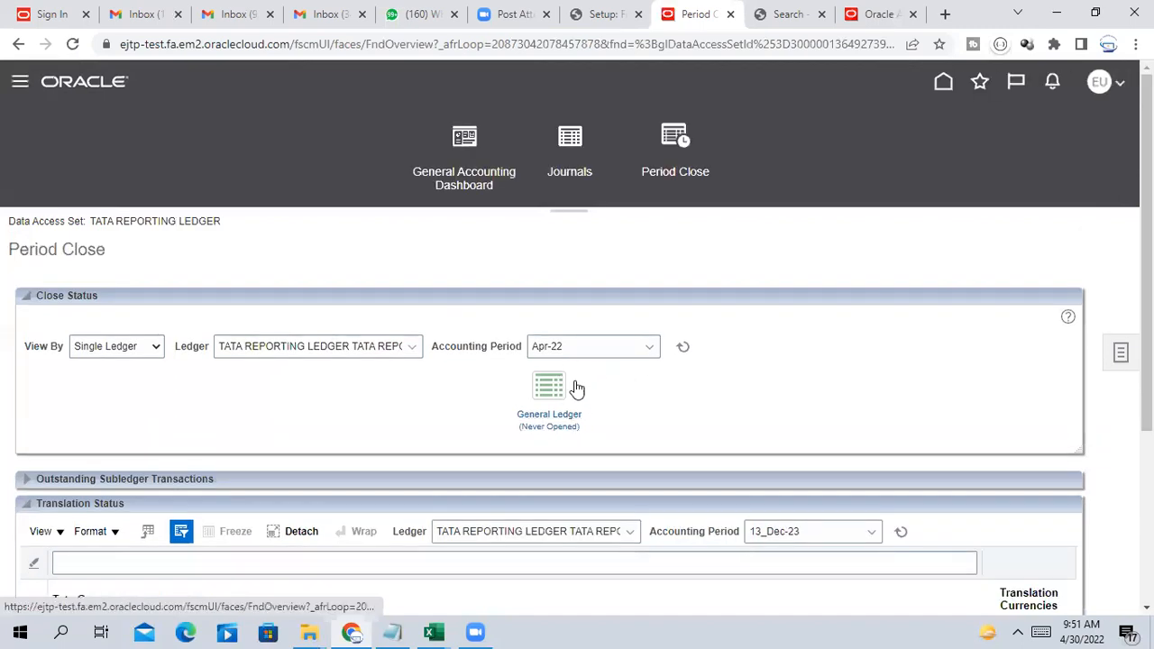
Open Jan-22 as the reporting ledger's first General Ledger period and confirm it
scroll(776, 328, down, 1)
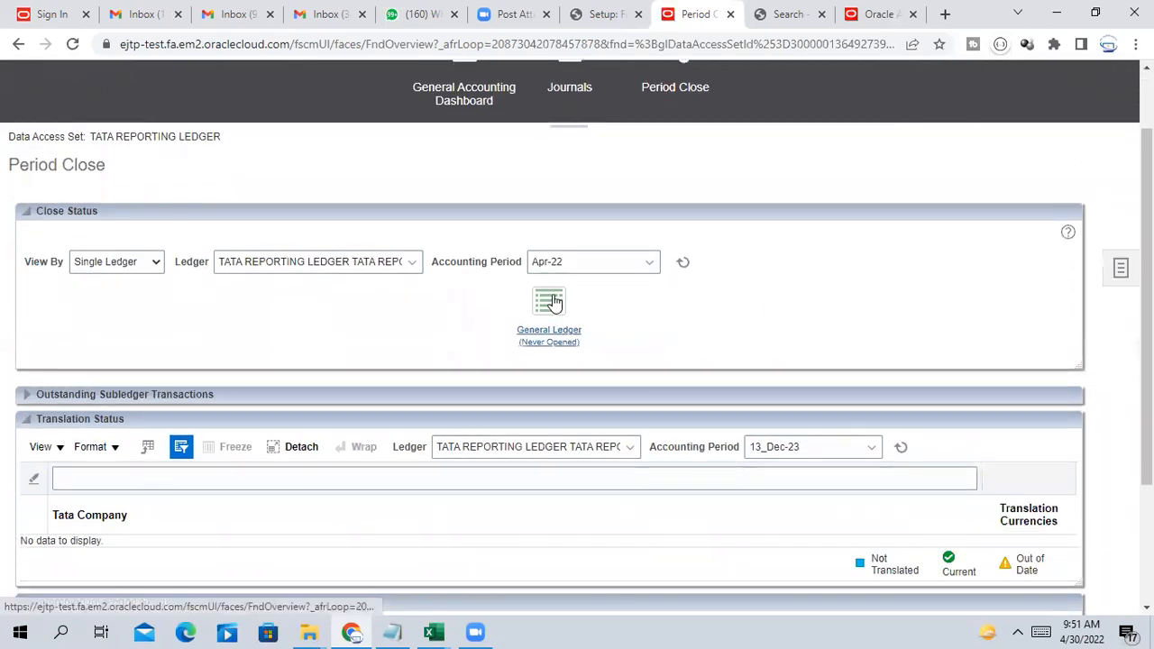
click(553, 303)
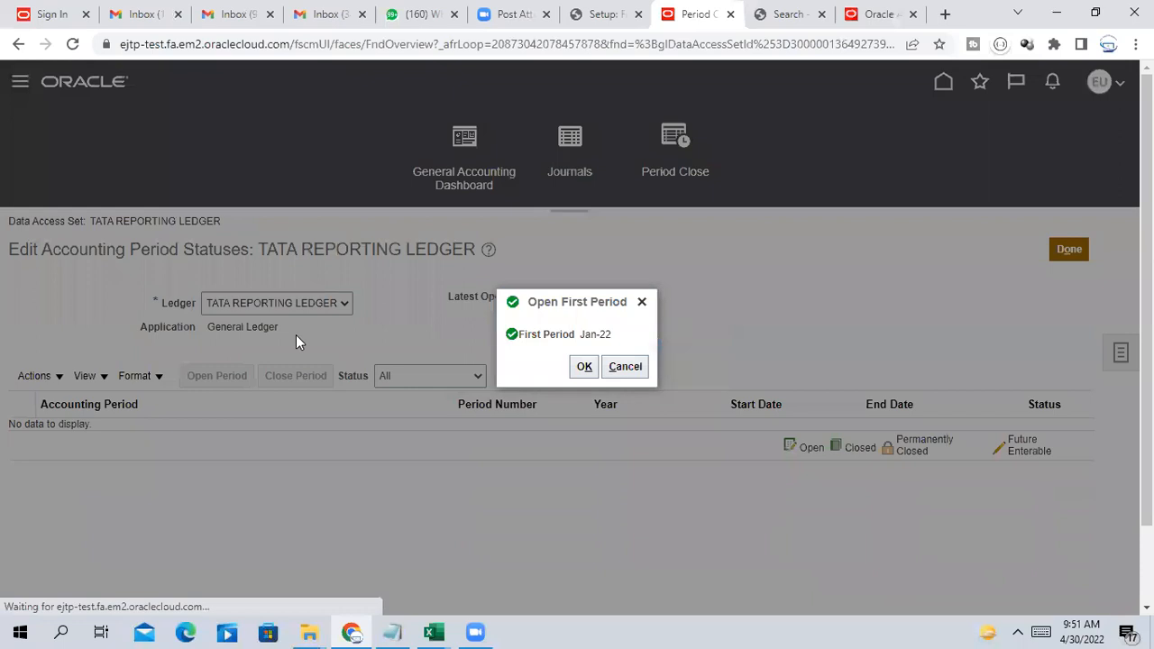
click(583, 367)
click(735, 364)
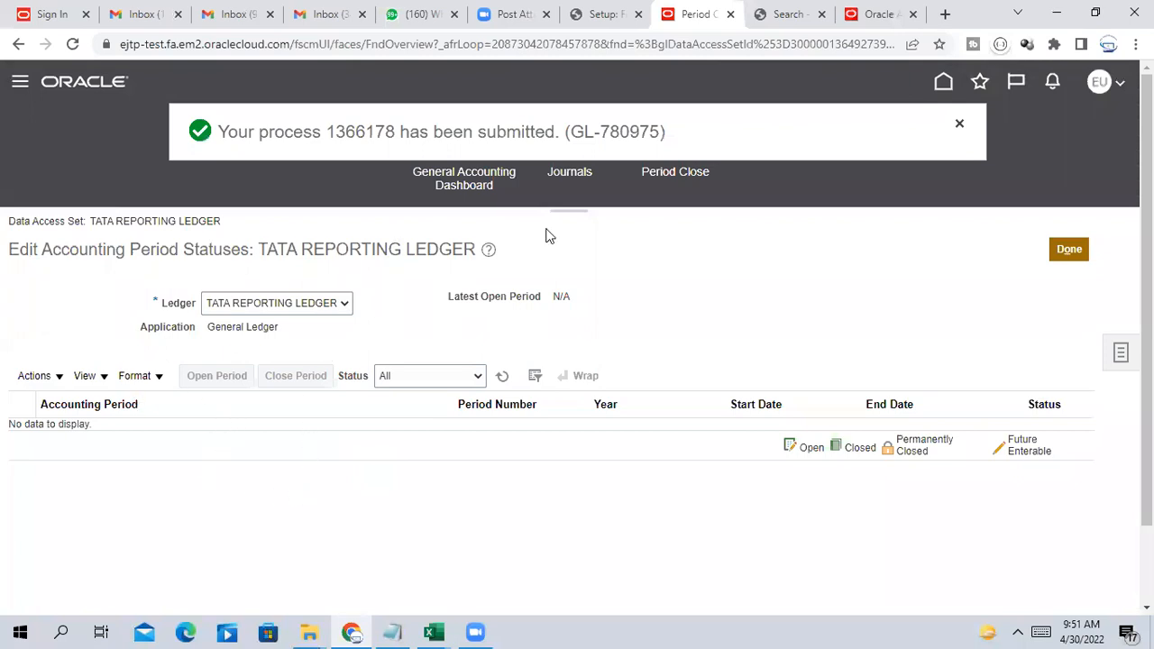
click(1067, 250)
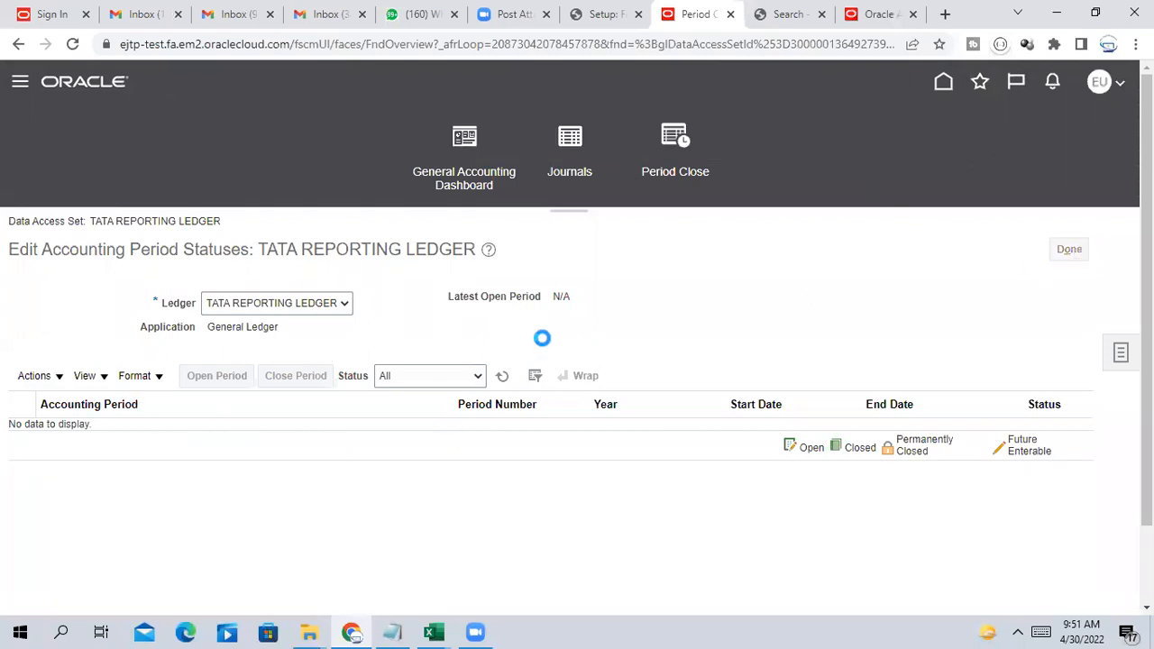
click(554, 390)
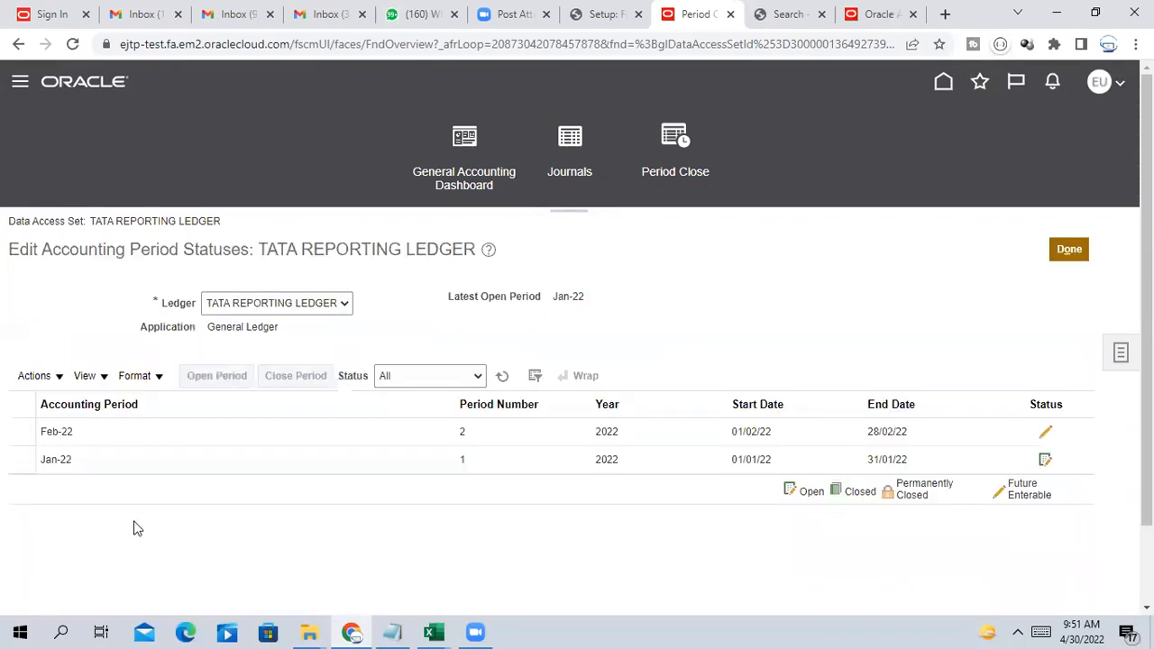
Open the Feb-22 period for the reporting ledger
click(159, 429)
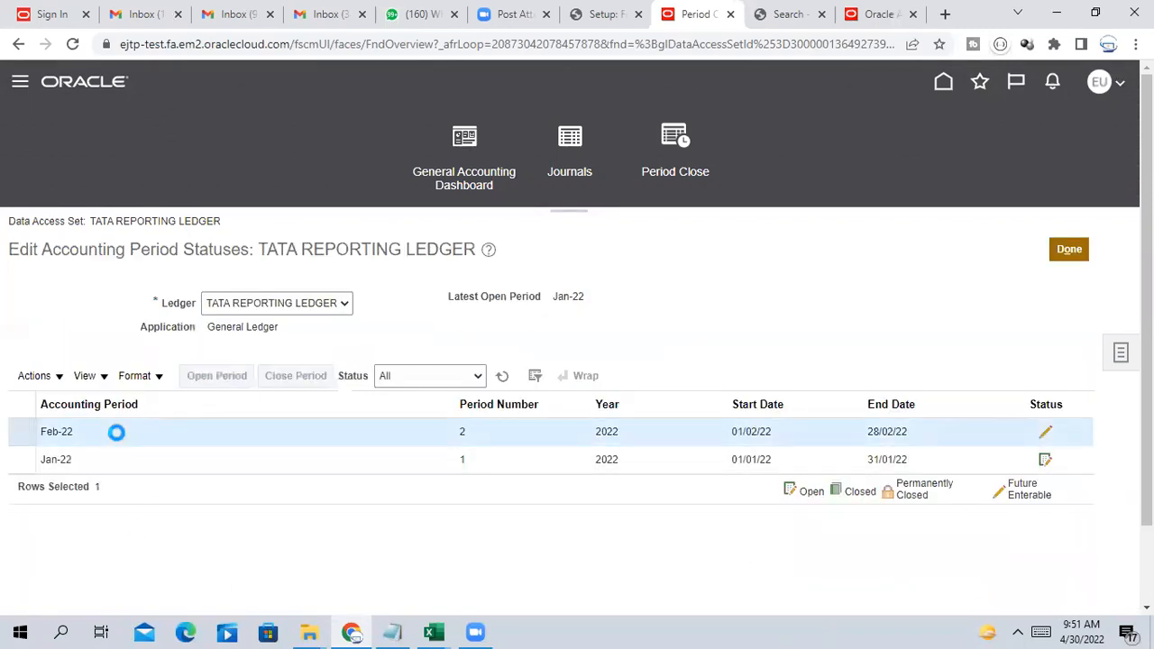
click(200, 378)
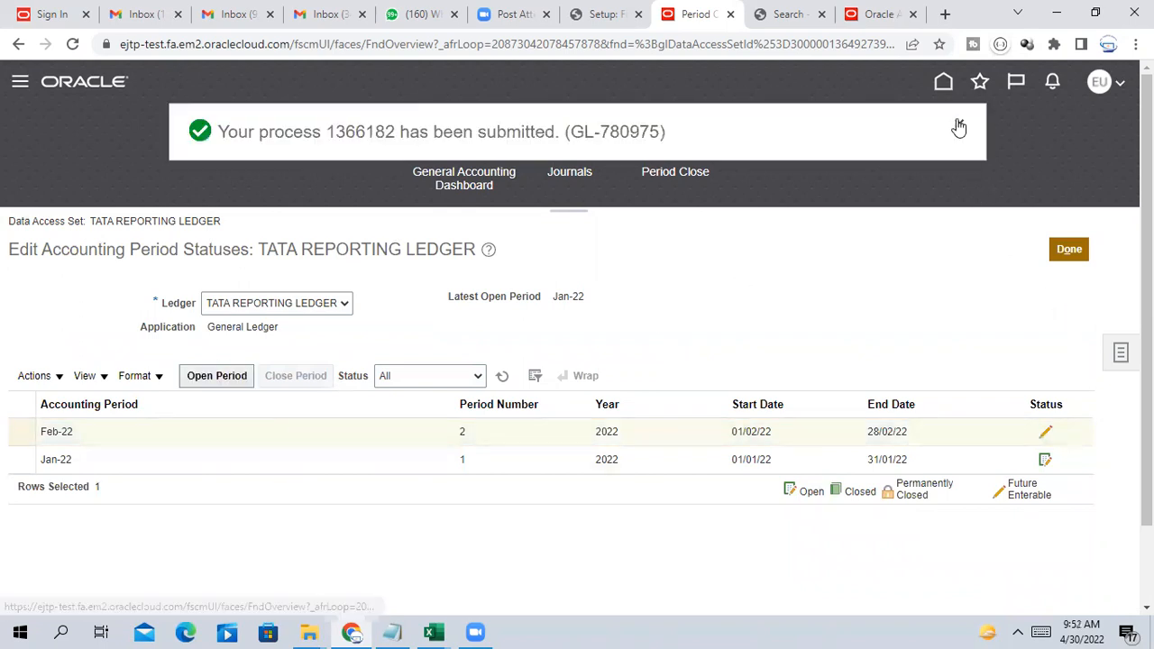
click(1080, 249)
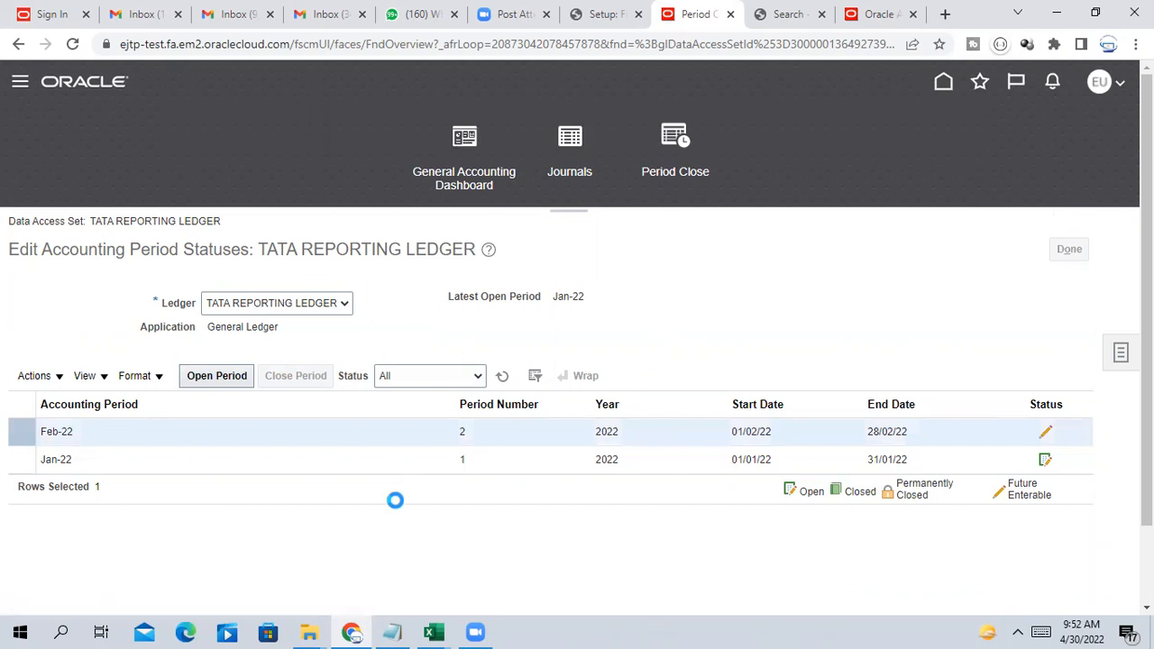
scroll(592, 526, down, 2)
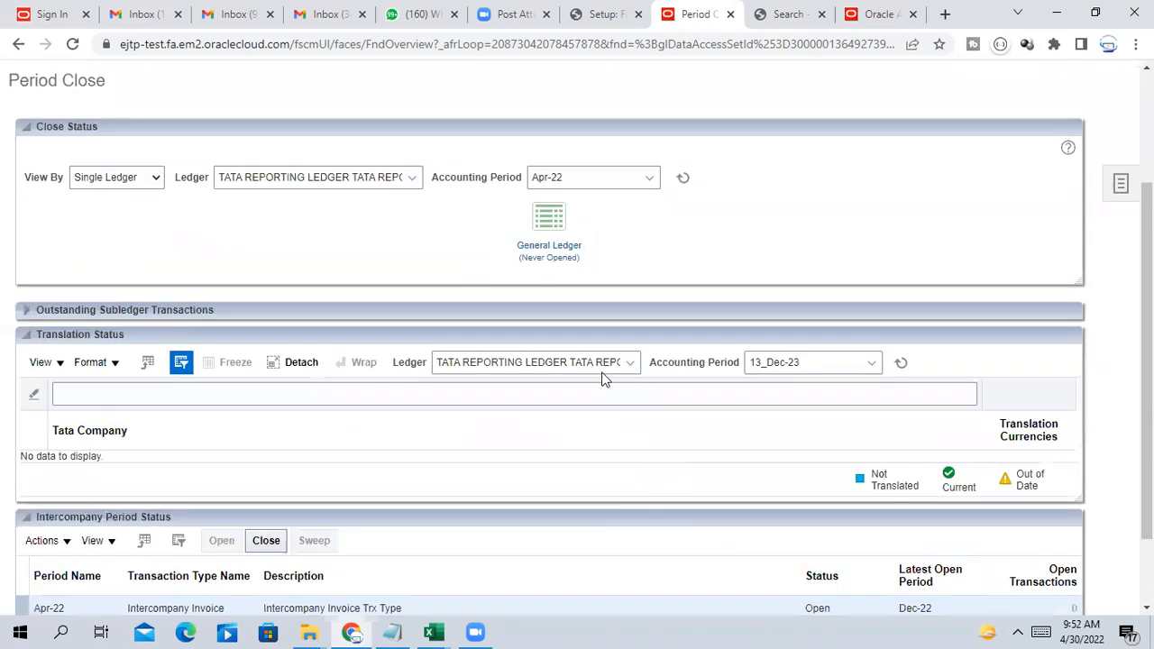
click(554, 225)
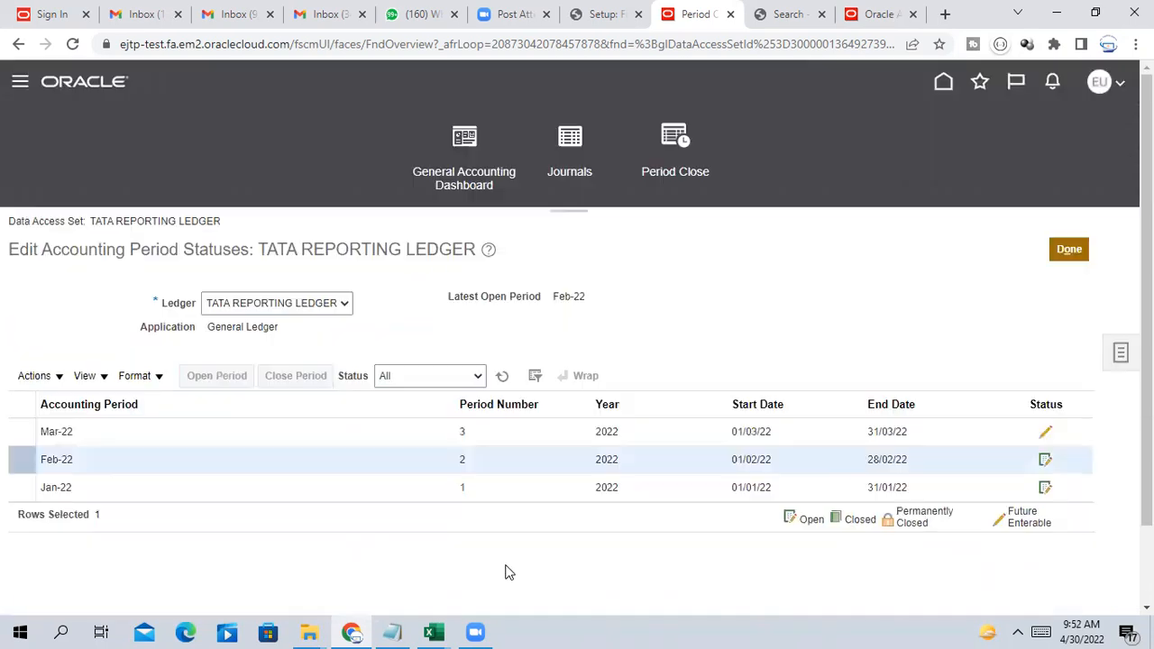
Open the Mar-22 period for the reporting ledger
click(101, 442)
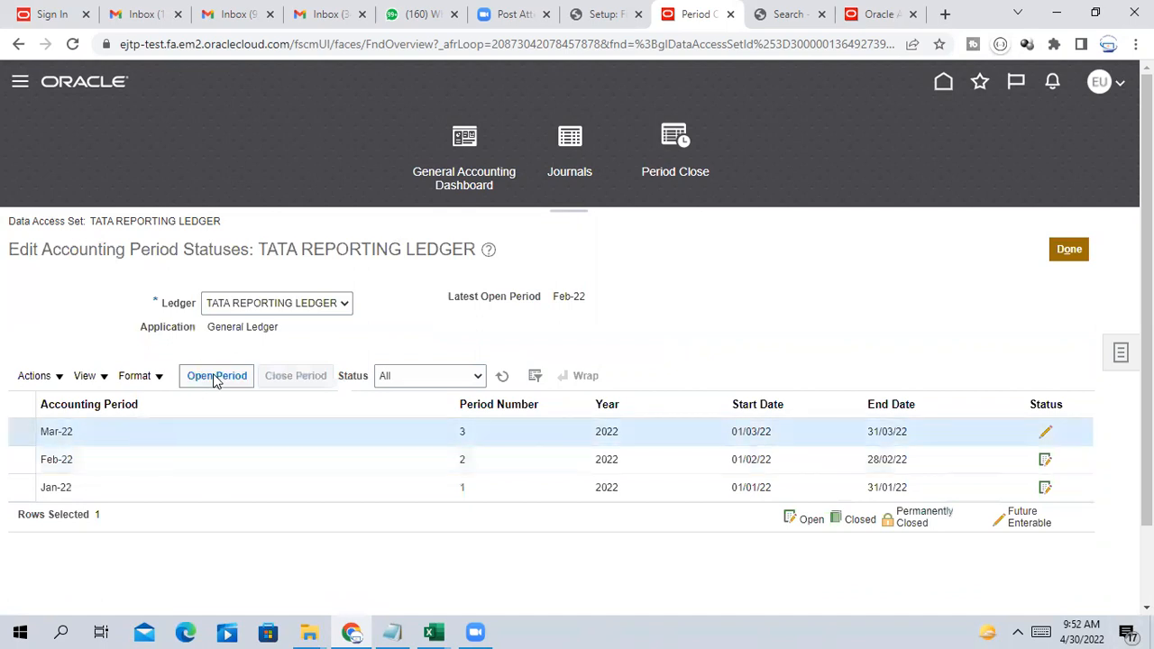
click(216, 375)
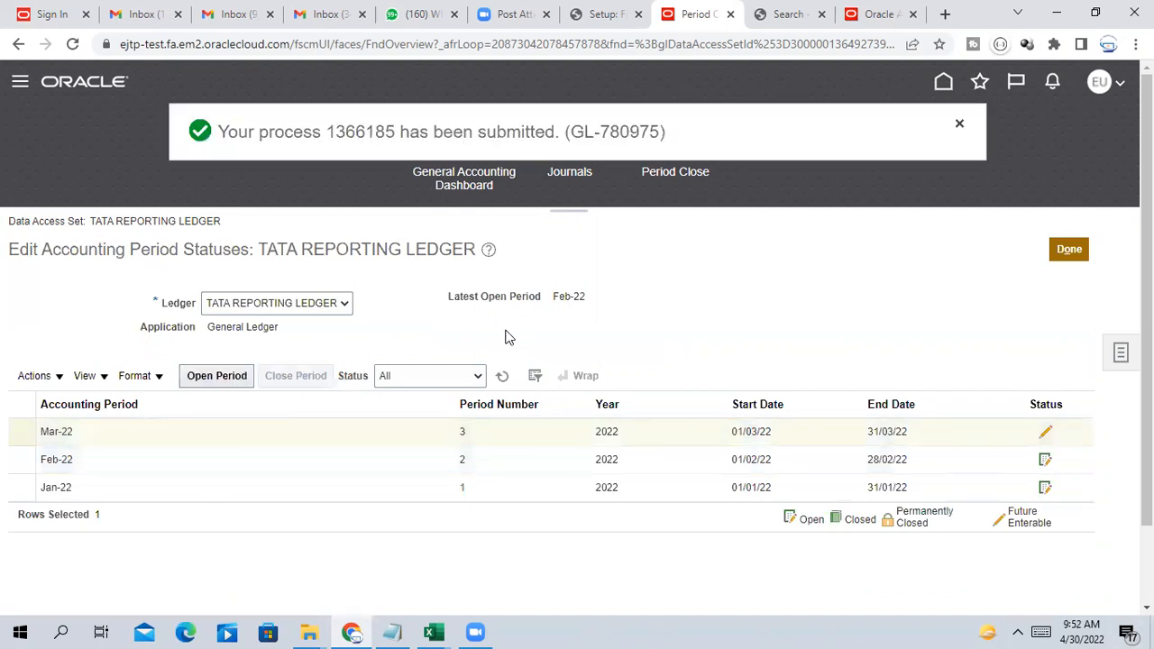
click(1070, 250)
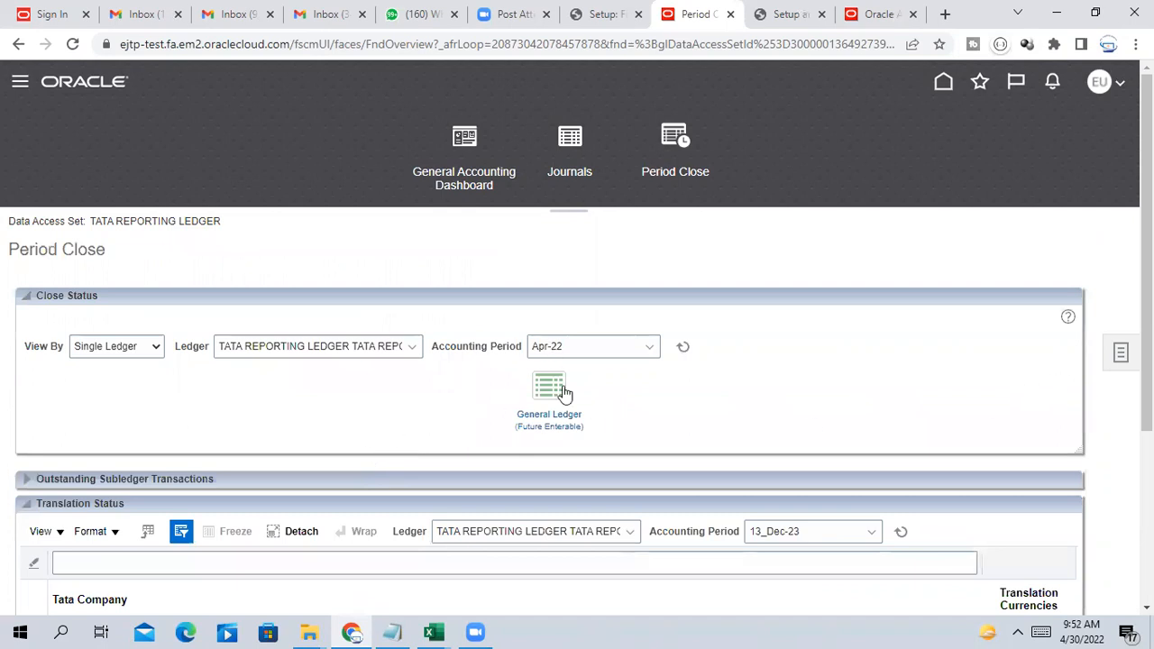
click(564, 393)
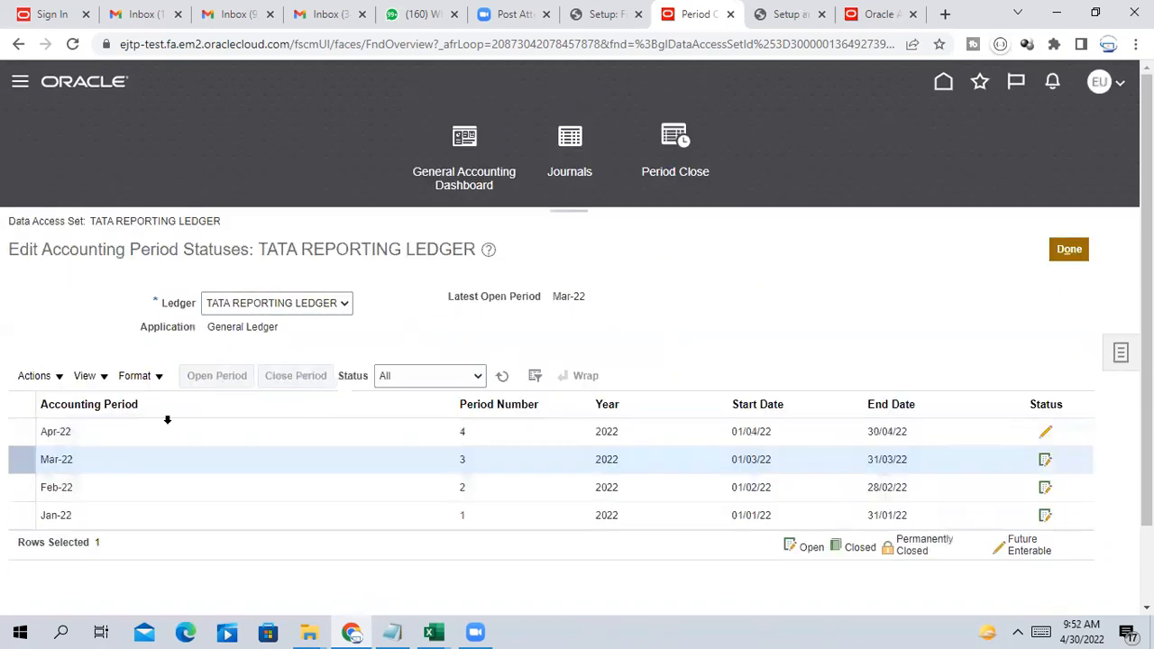
Open the Apr-22 period and verify General Ledger shows it Open
click(73, 434)
click(221, 377)
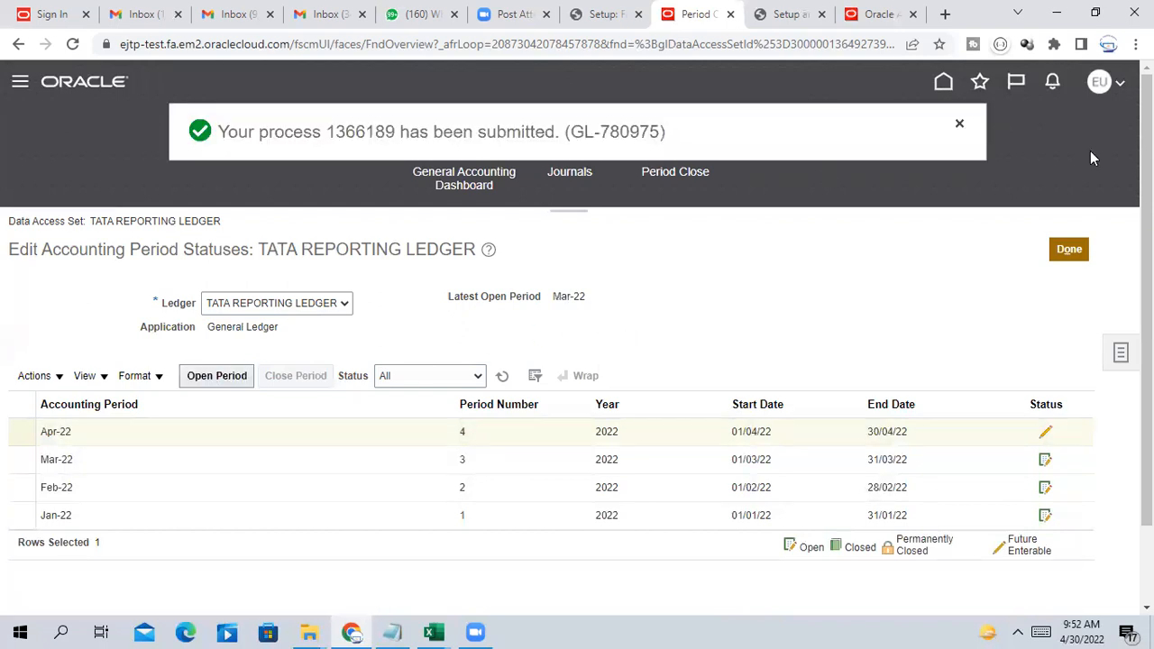
click(1068, 250)
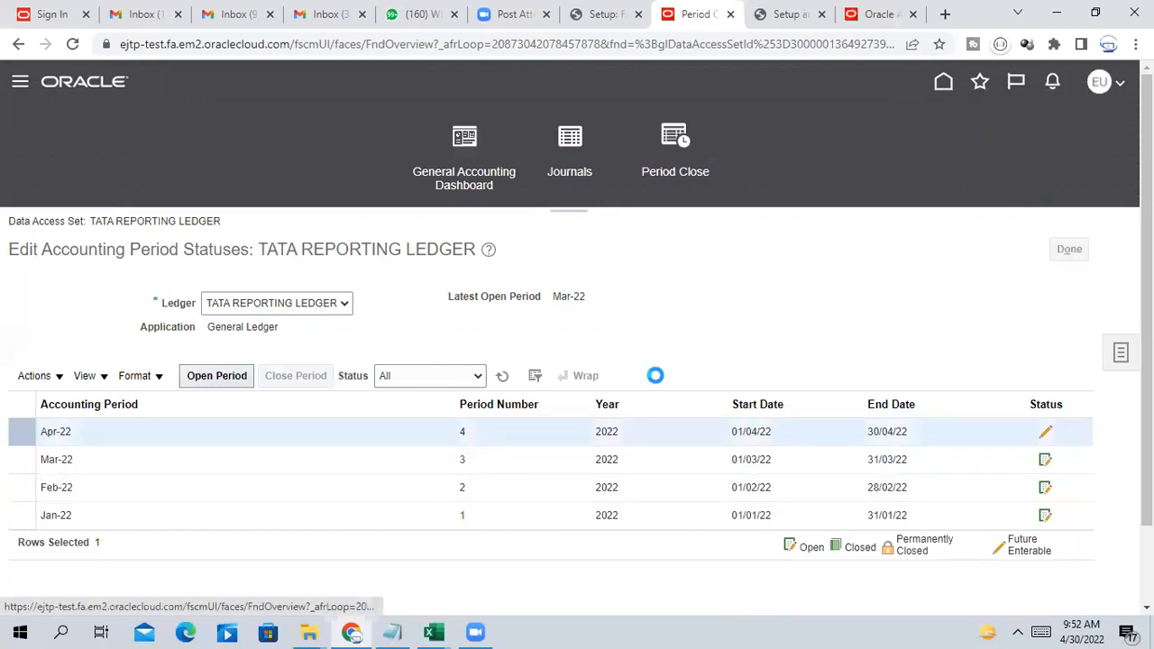
scroll(387, 405, down, 3)
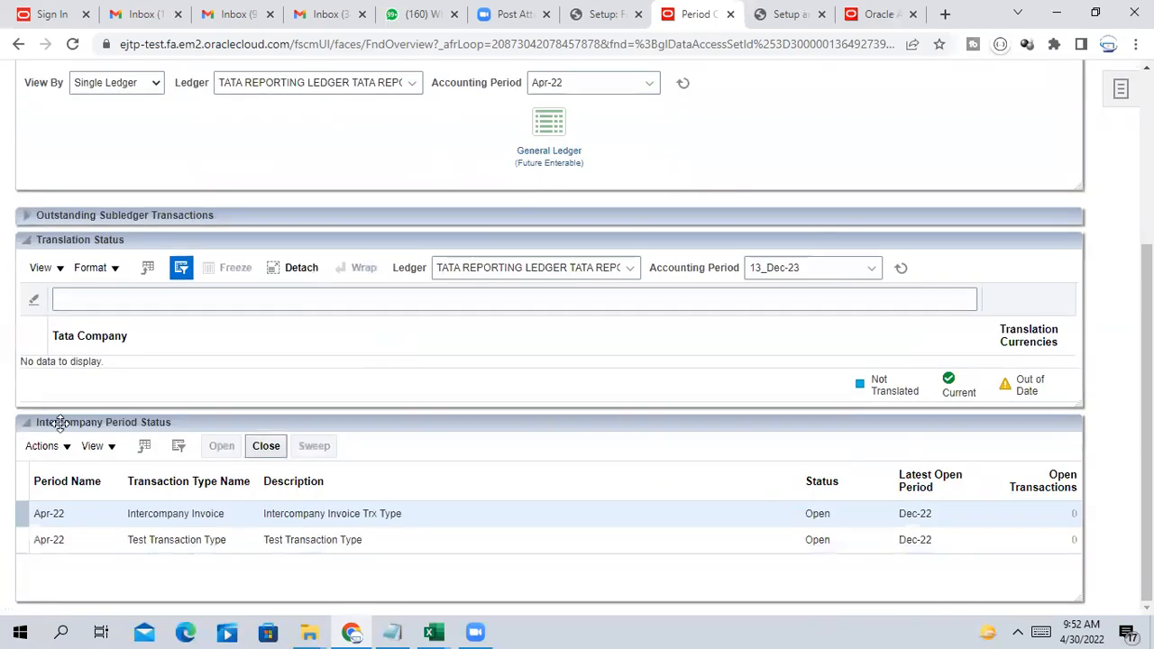
scroll(700, 373, up, 3)
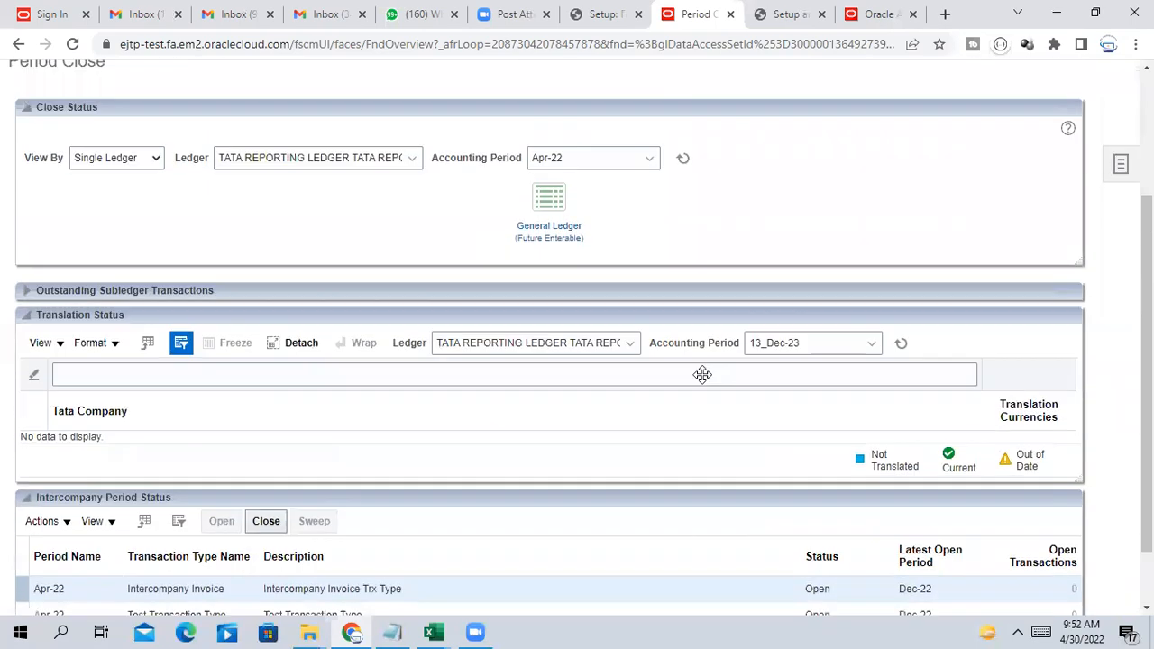
click(548, 375)
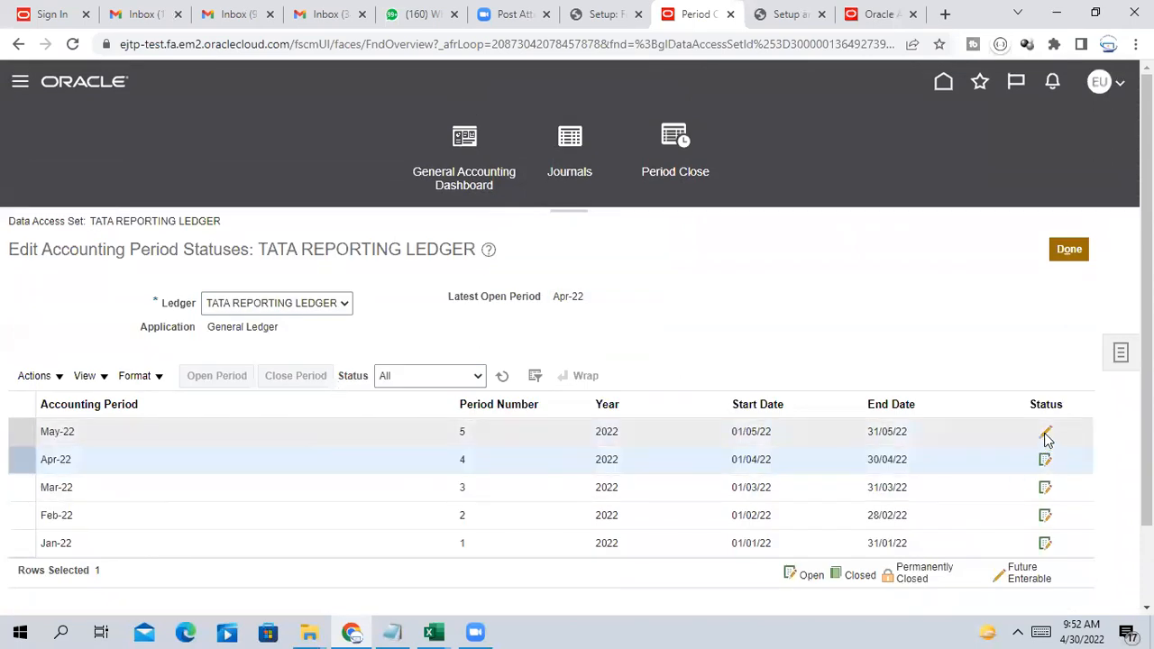
click(1069, 249)
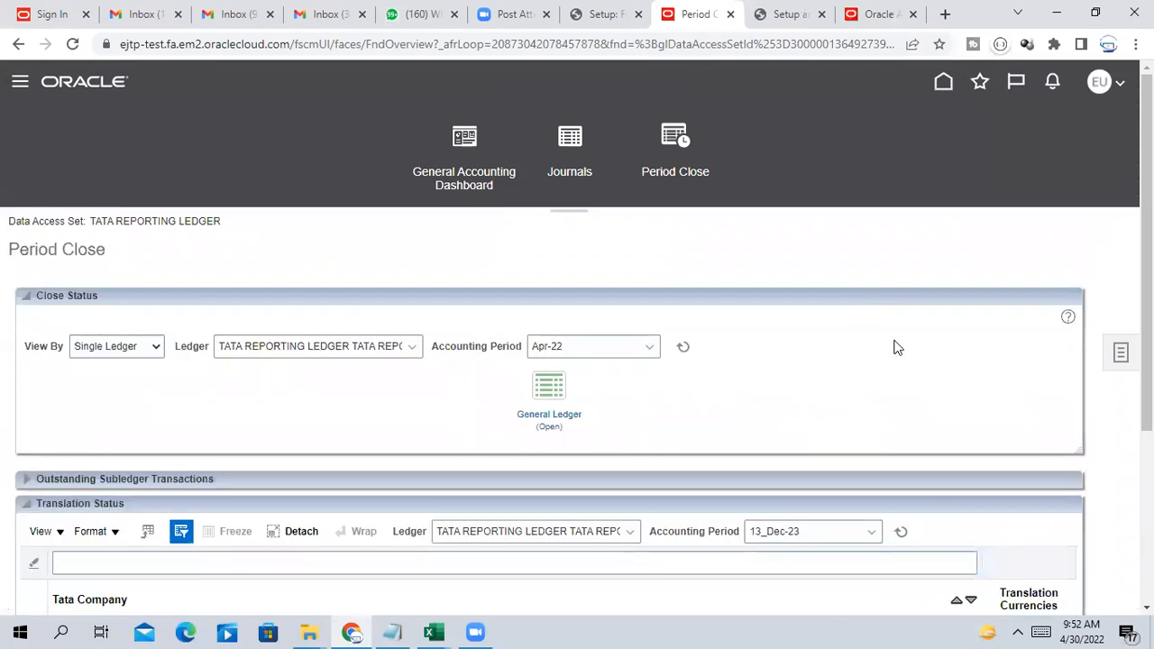
Go to General Accounting Journals on the Oracle home tab and show the journal tasks
click(873, 14)
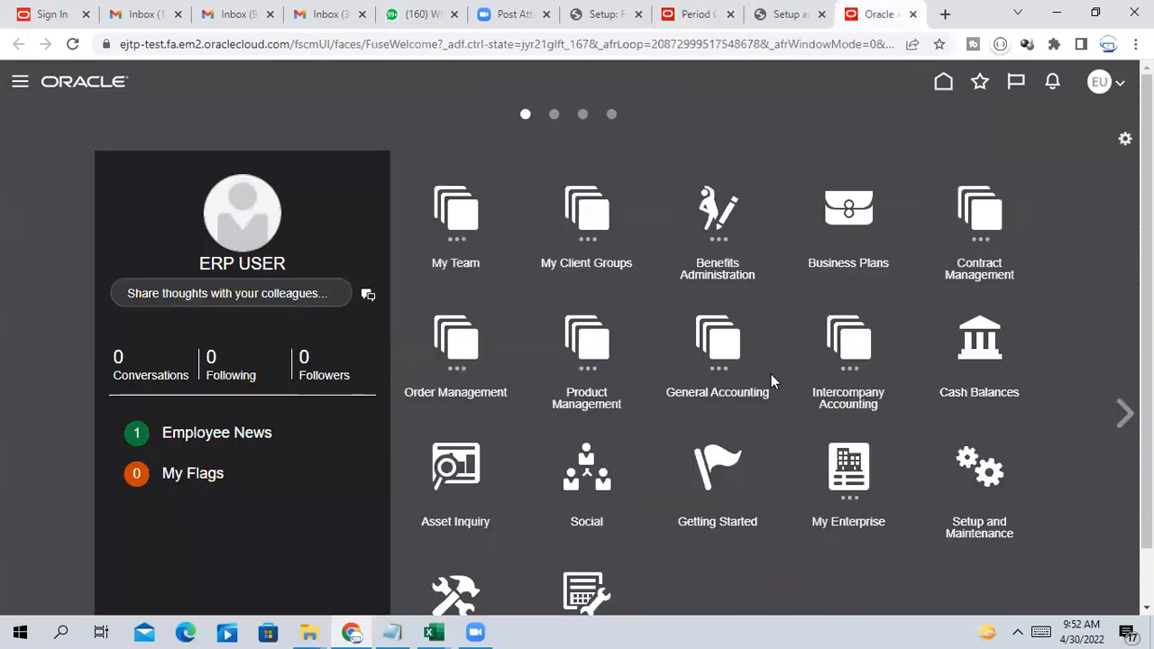
click(734, 360)
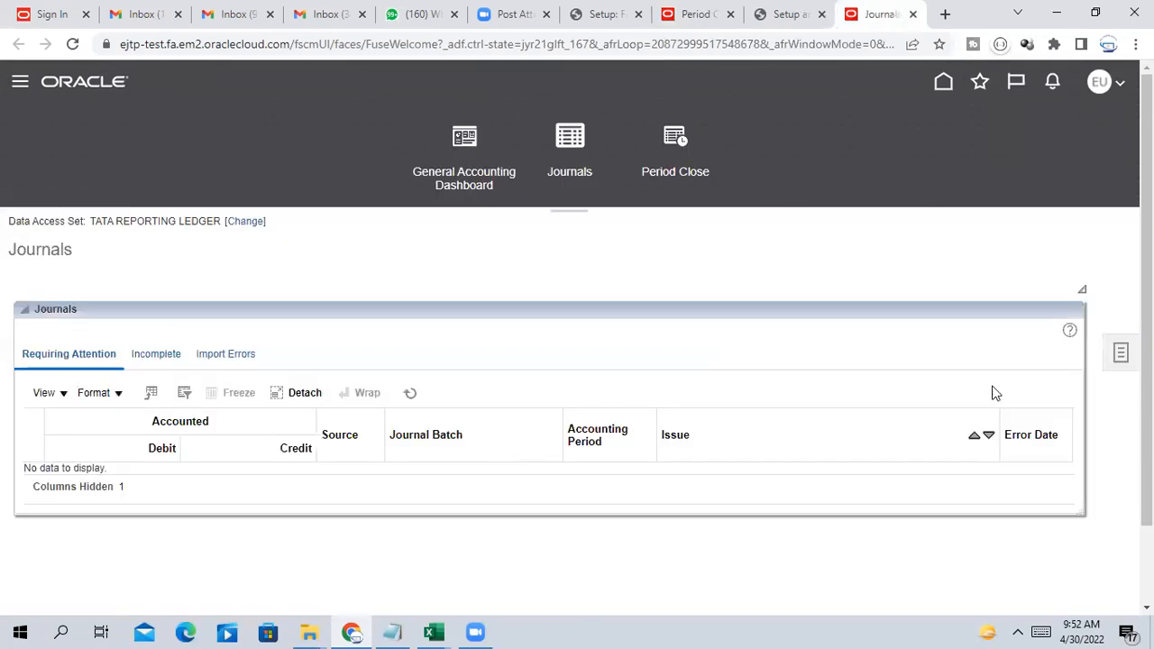
click(1121, 353)
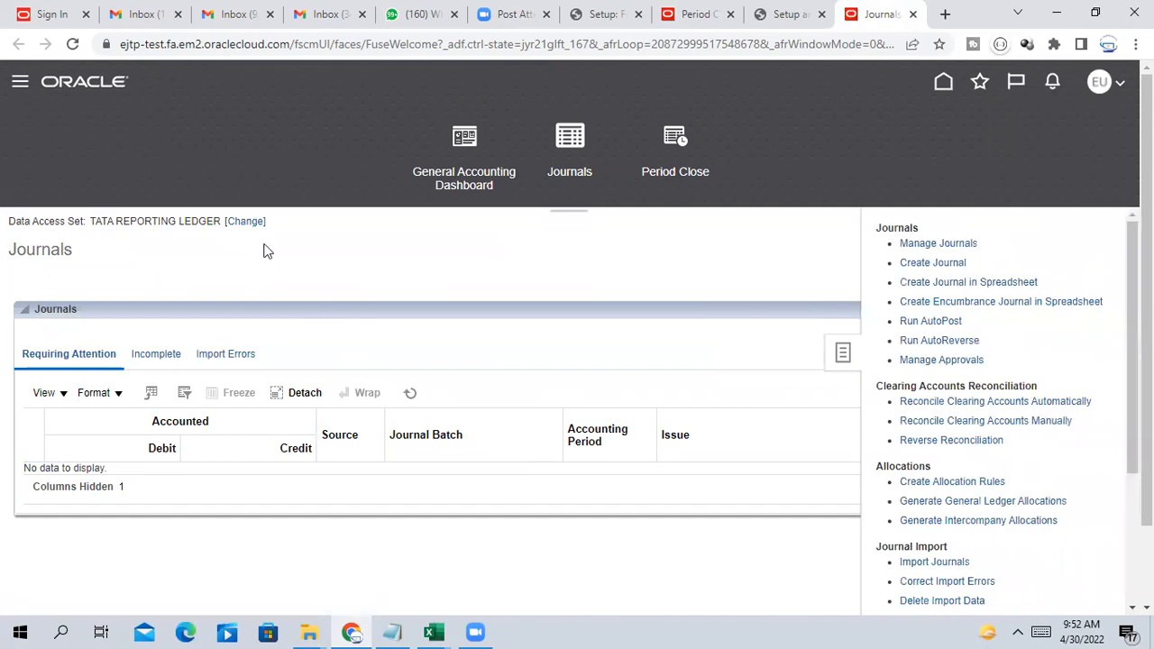
Switch the Journals data access set to TATA PRIMARY LEDGER and show the tasks
click(246, 222)
click(573, 339)
click(577, 352)
click(635, 369)
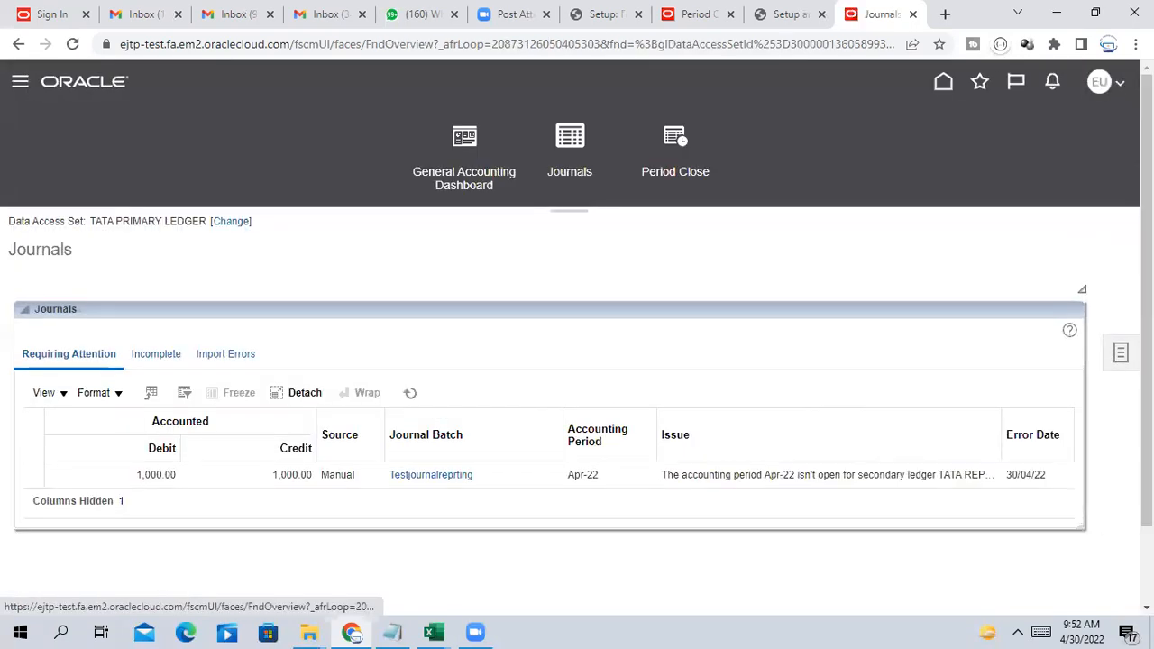
click(1120, 353)
Search Manage Journals for the Apr-22 journals
click(958, 250)
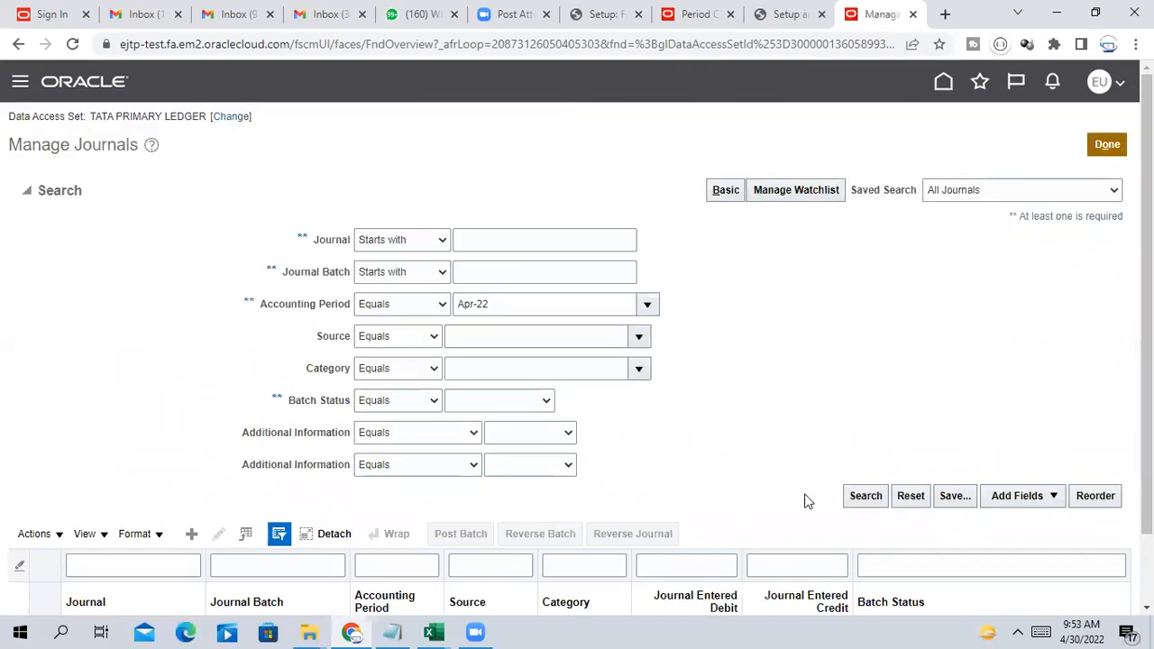
click(865, 496)
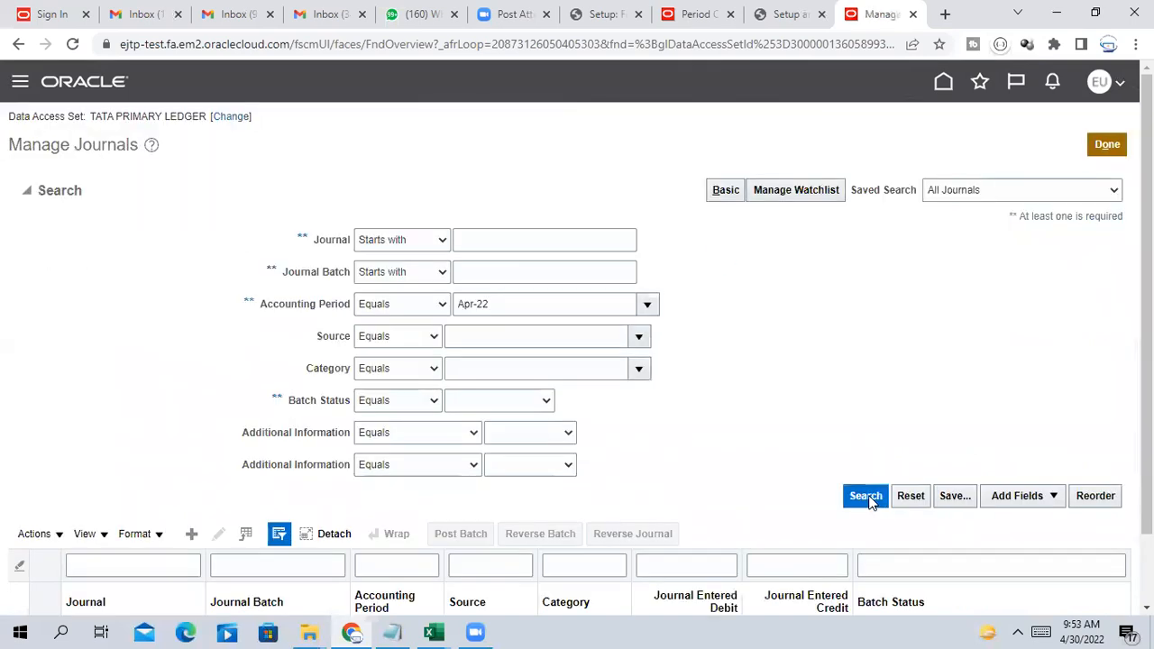
scroll(830, 445, down, 1)
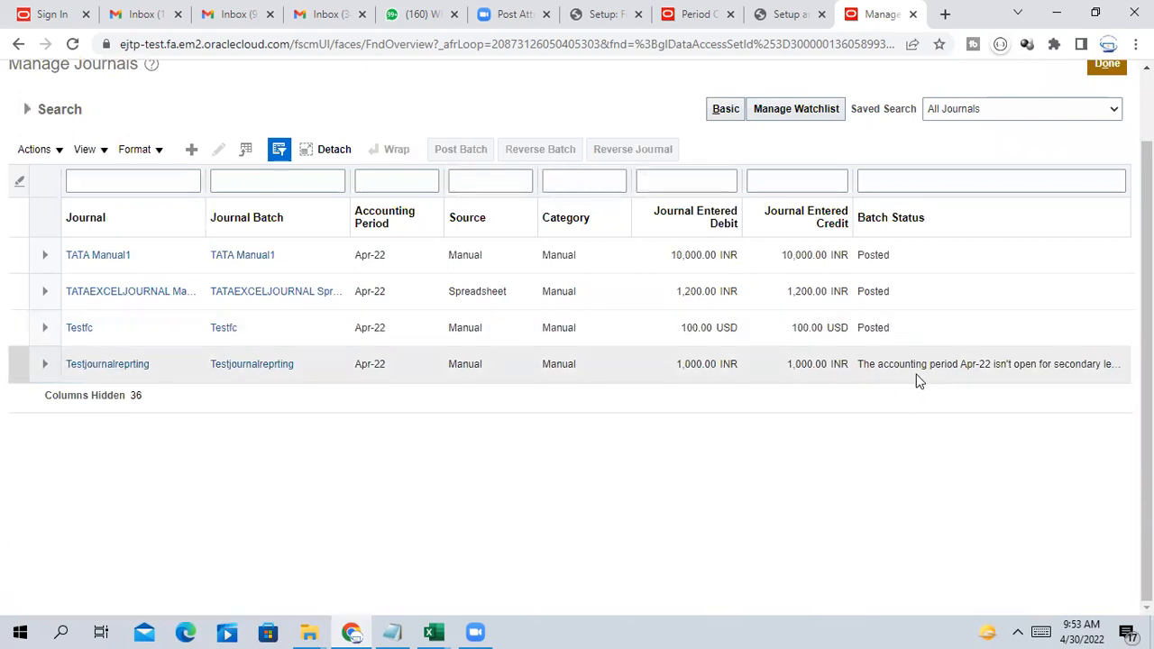
Post the Testjournalreprting batch, confirm it, and return to the journal list
click(1023, 364)
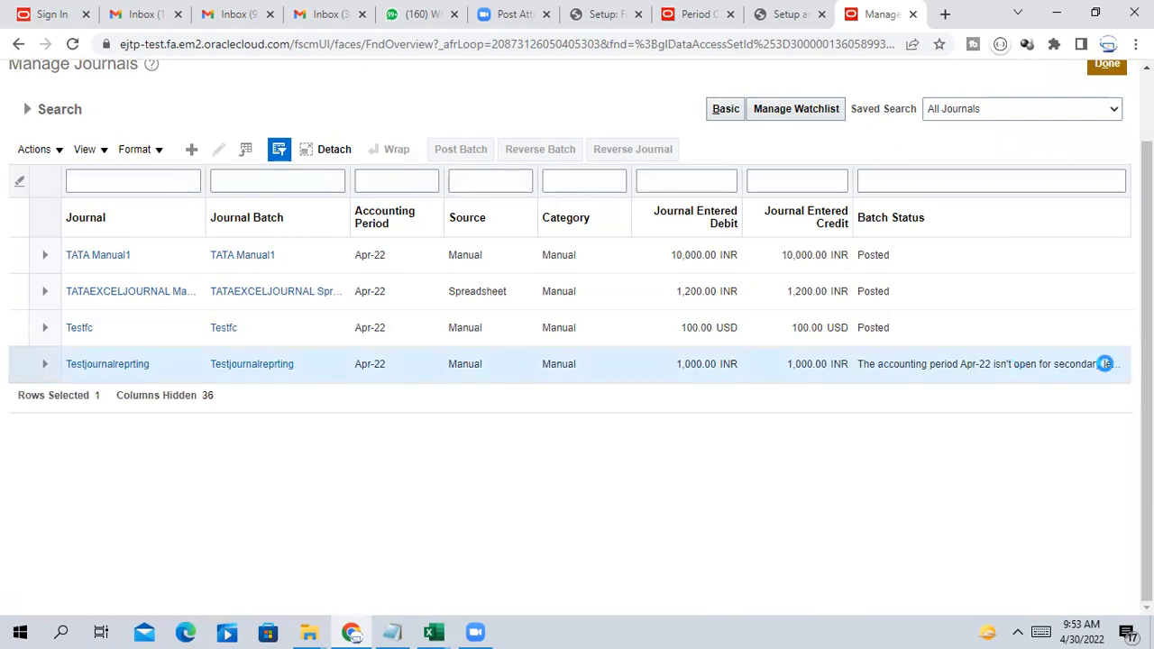
click(131, 366)
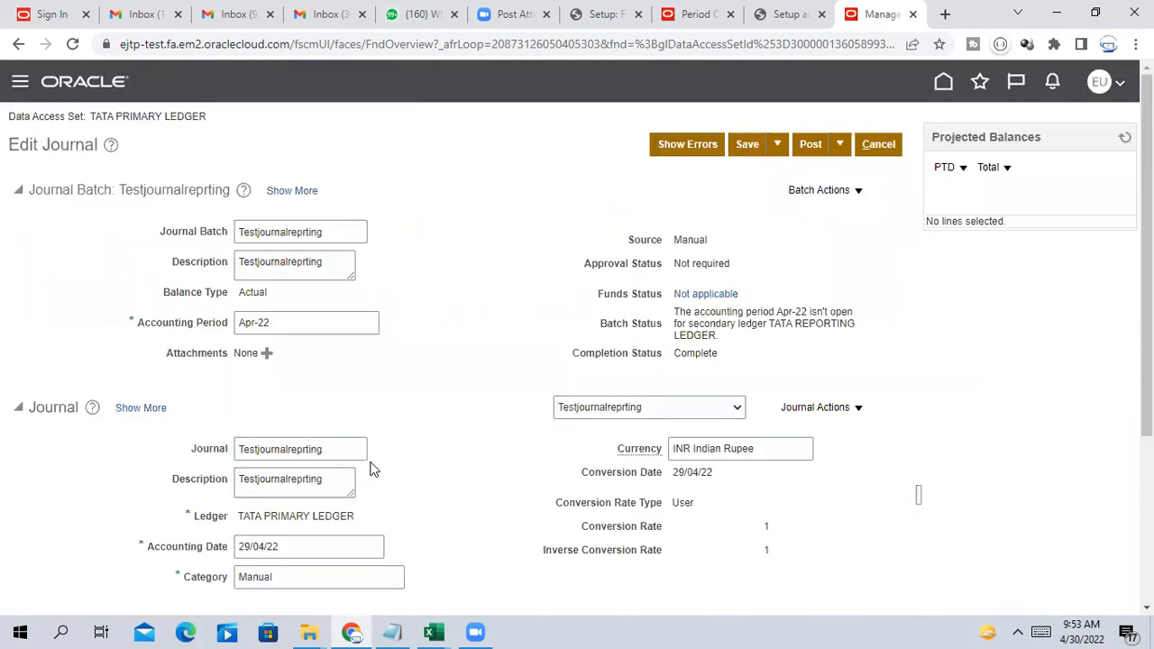
click(813, 146)
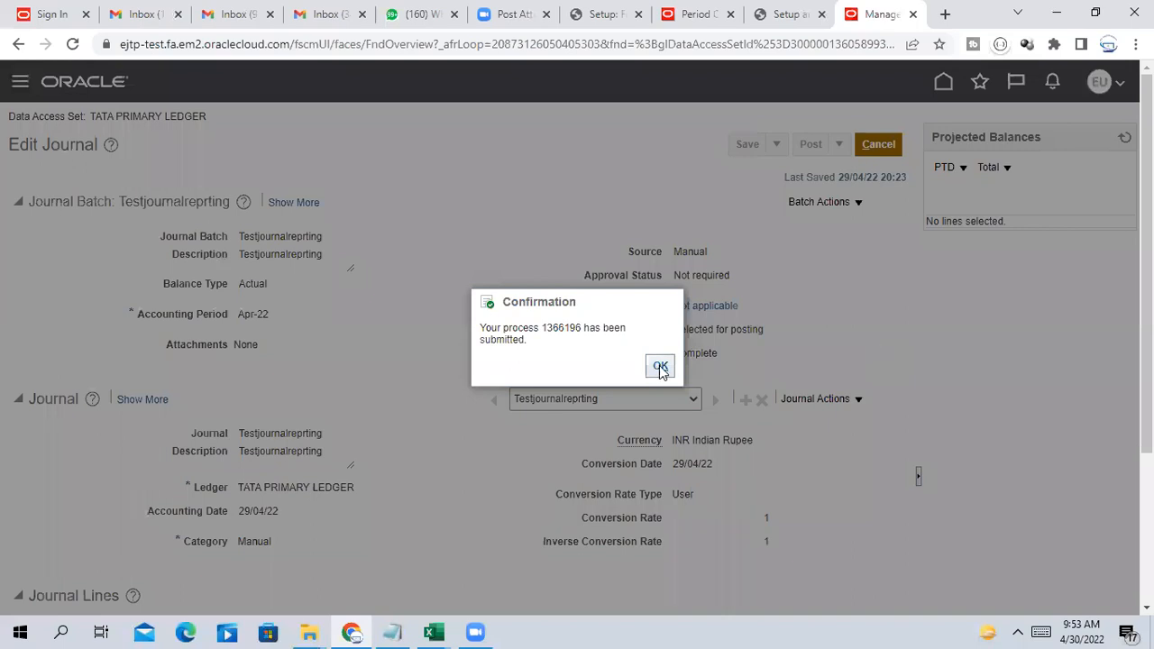
click(660, 365)
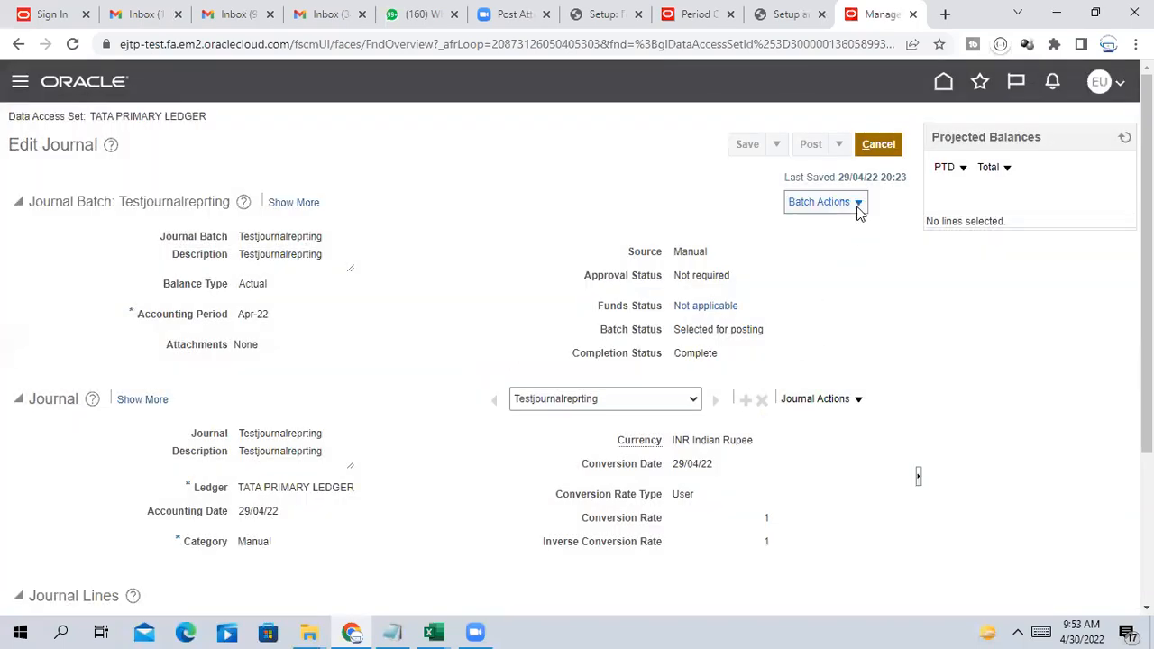
click(887, 147)
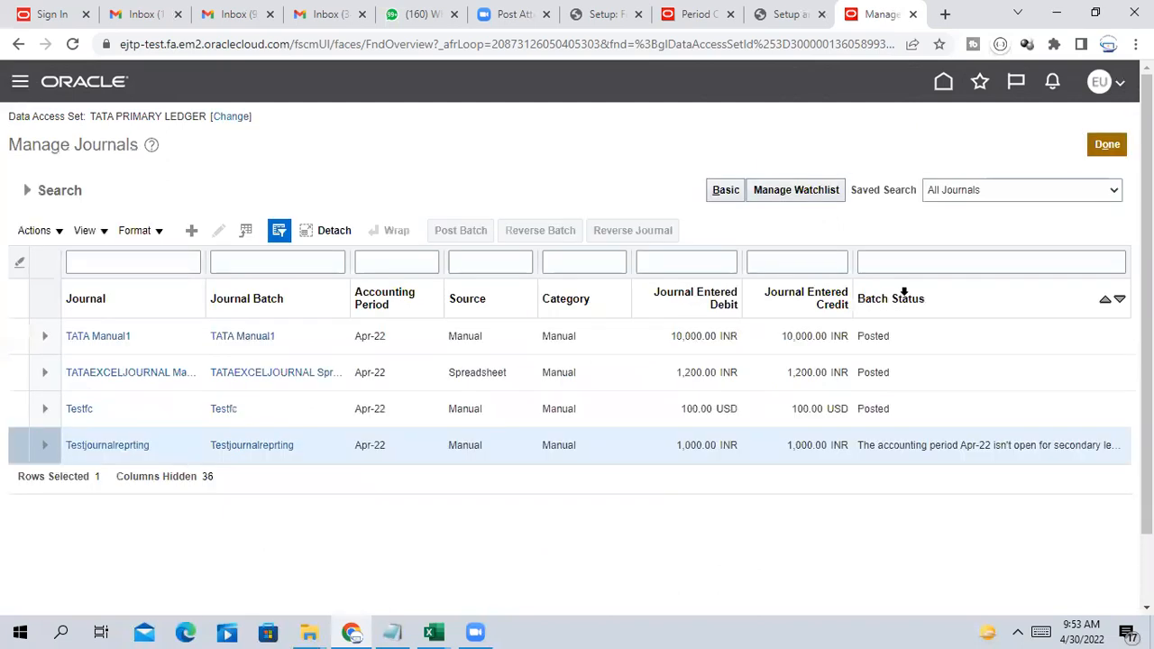
click(100, 446)
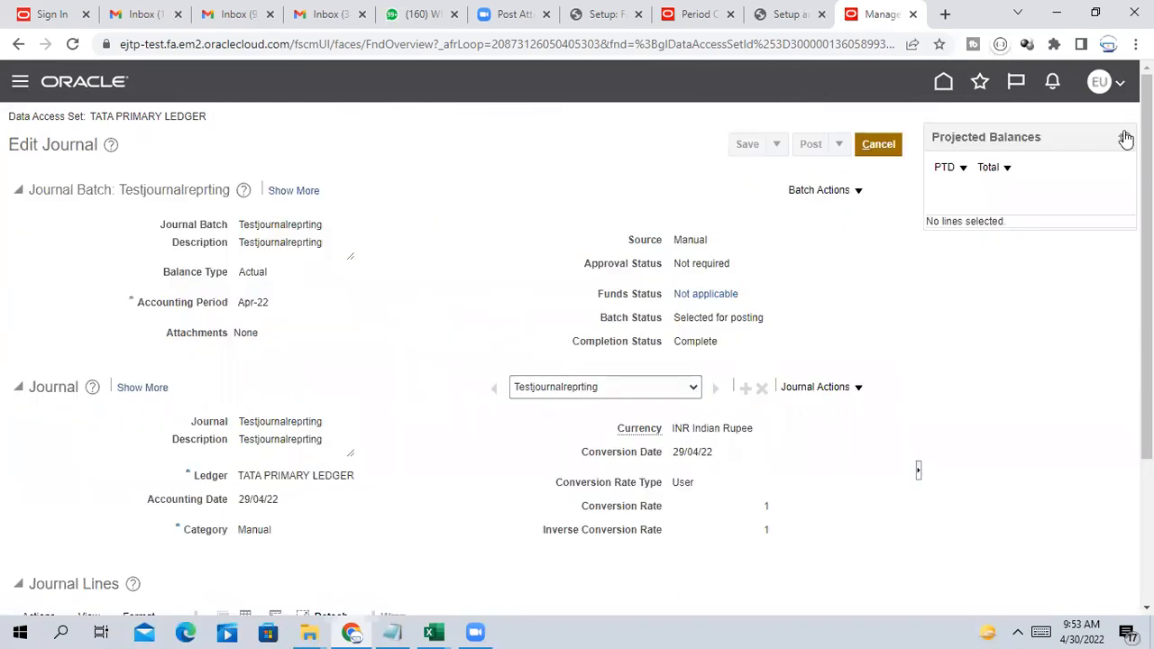
click(880, 147)
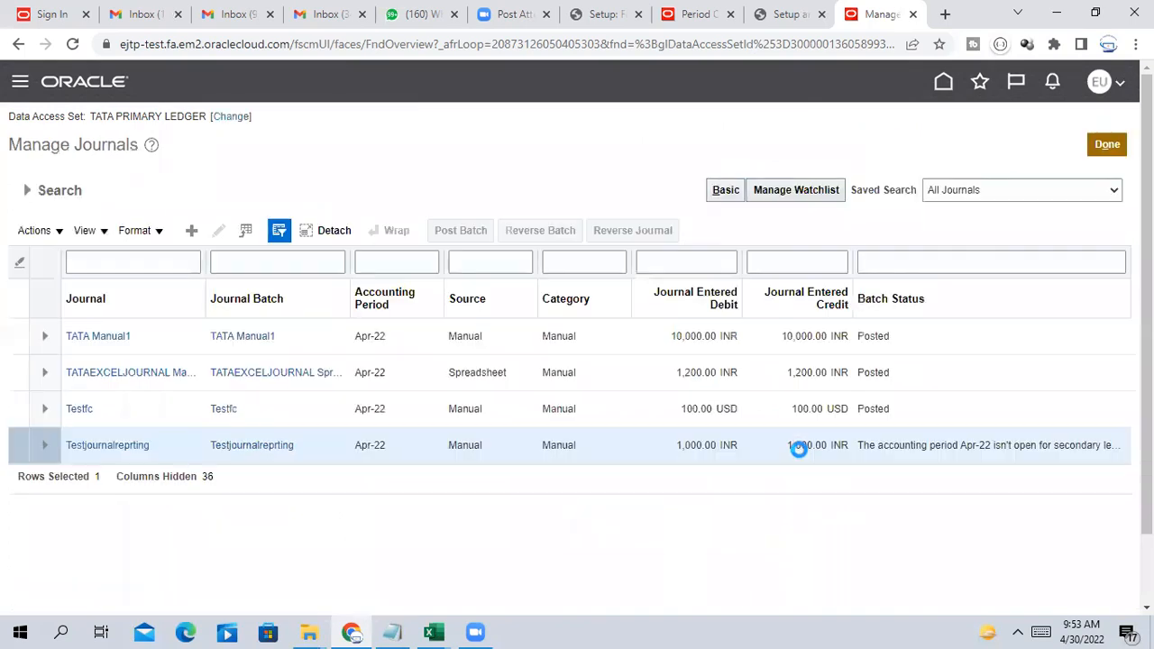
click(72, 45)
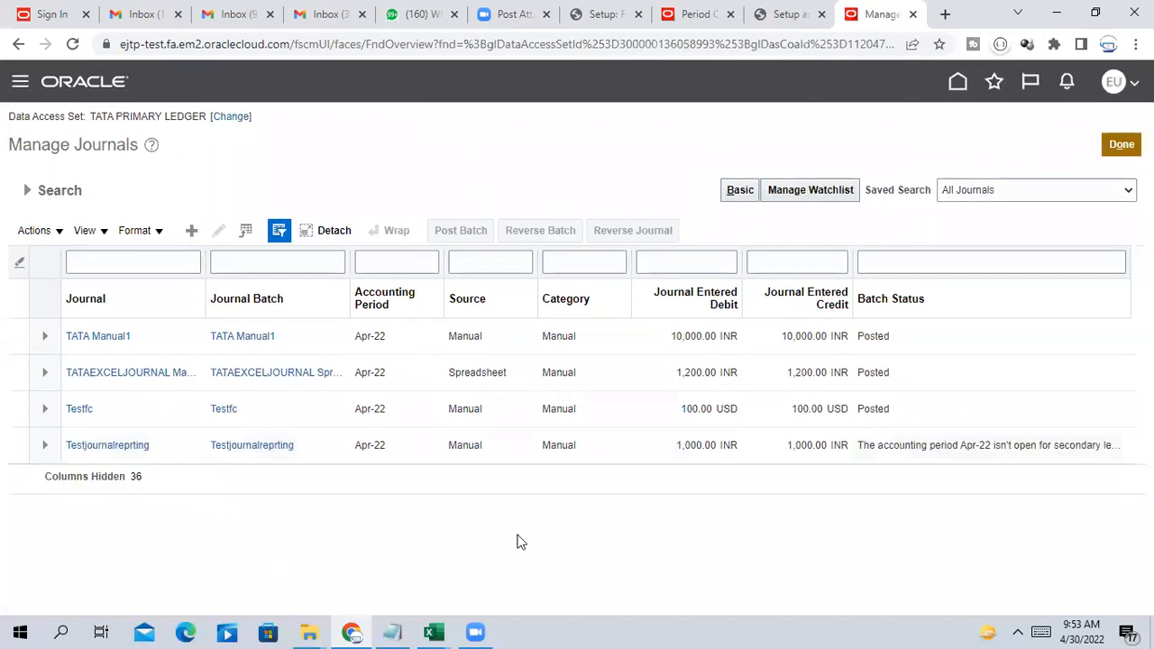
click(118, 445)
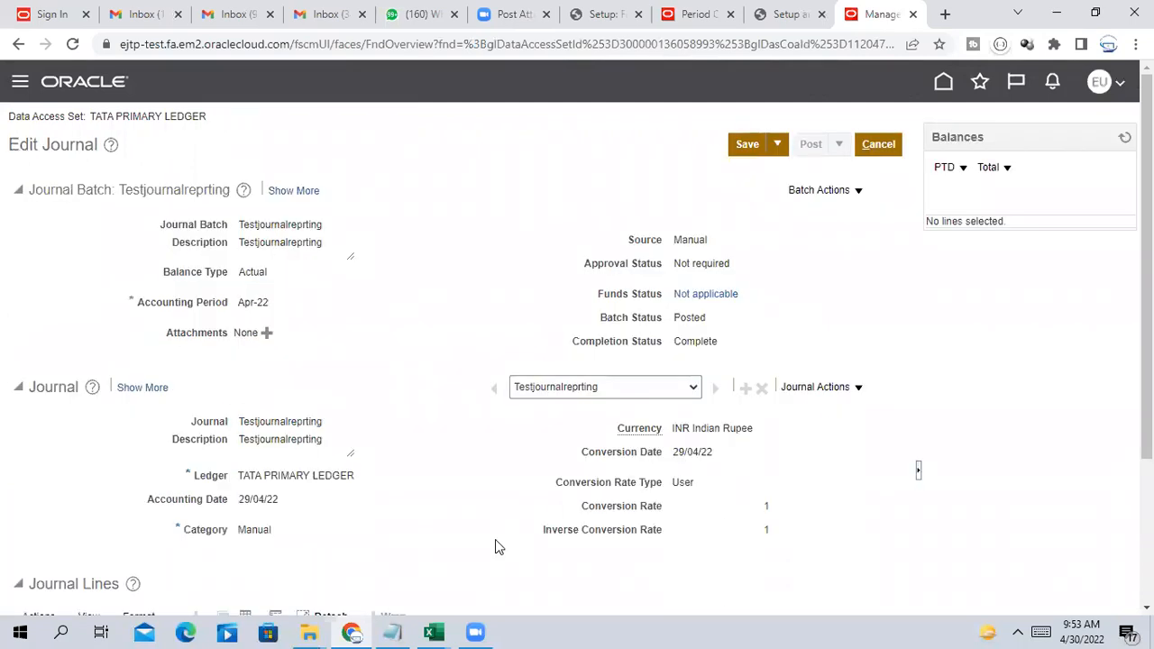
drag(672, 318, 721, 317)
click(678, 317)
click(878, 144)
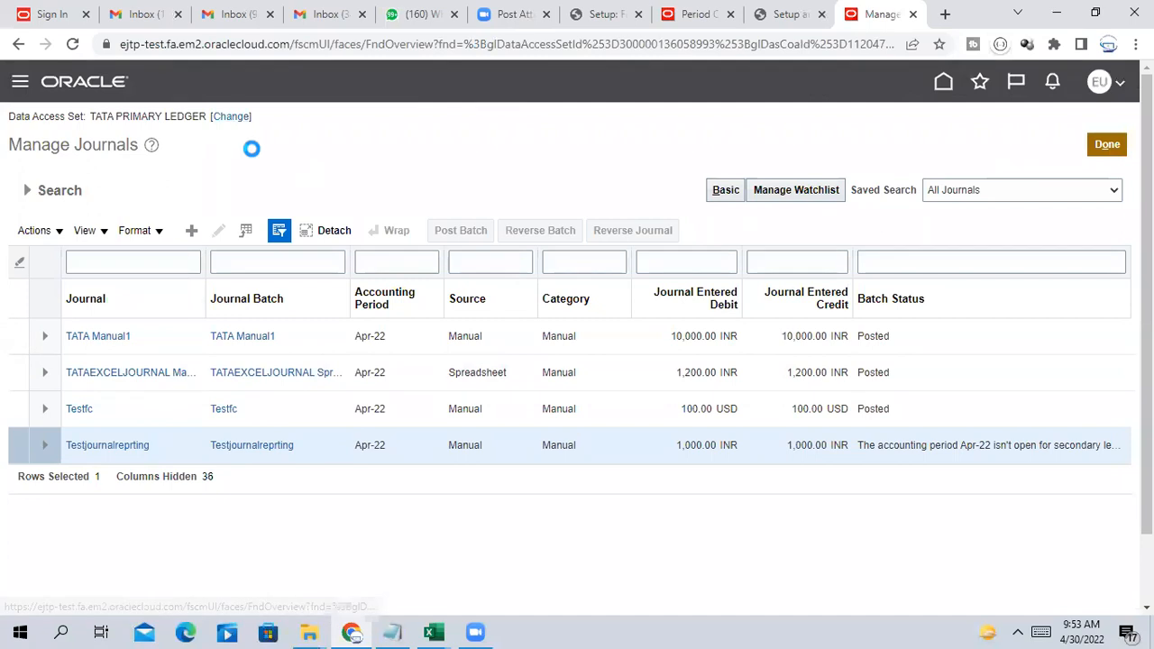
Change the data access set to TATA REPORTING LEDGER
click(231, 116)
click(613, 333)
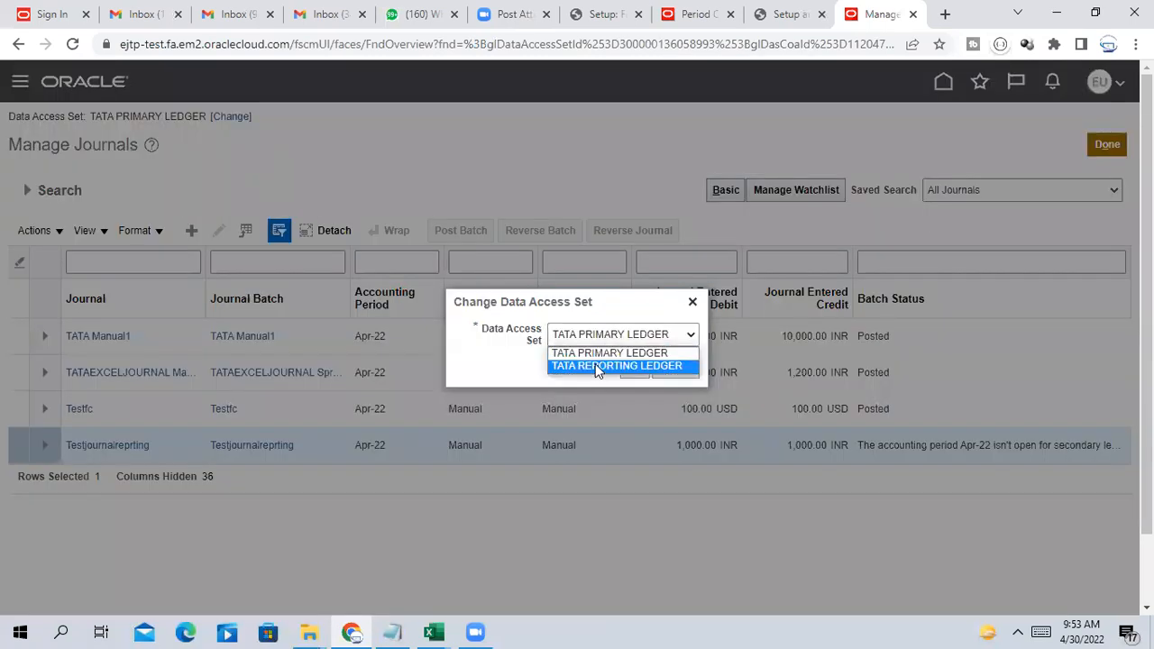
click(595, 365)
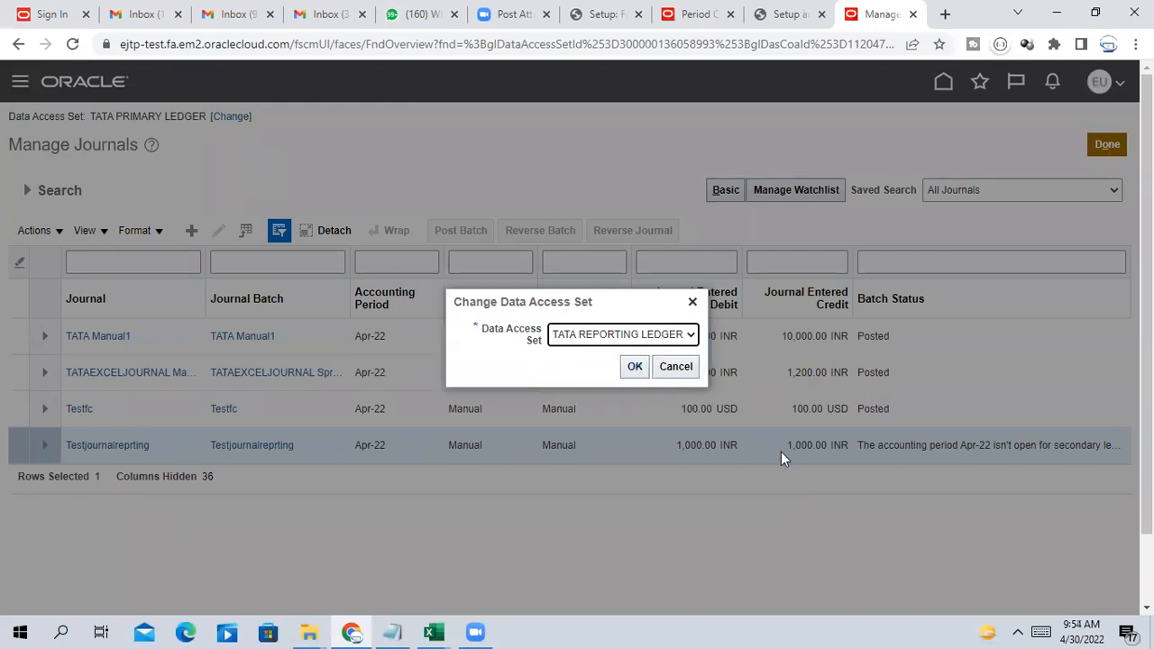
click(633, 367)
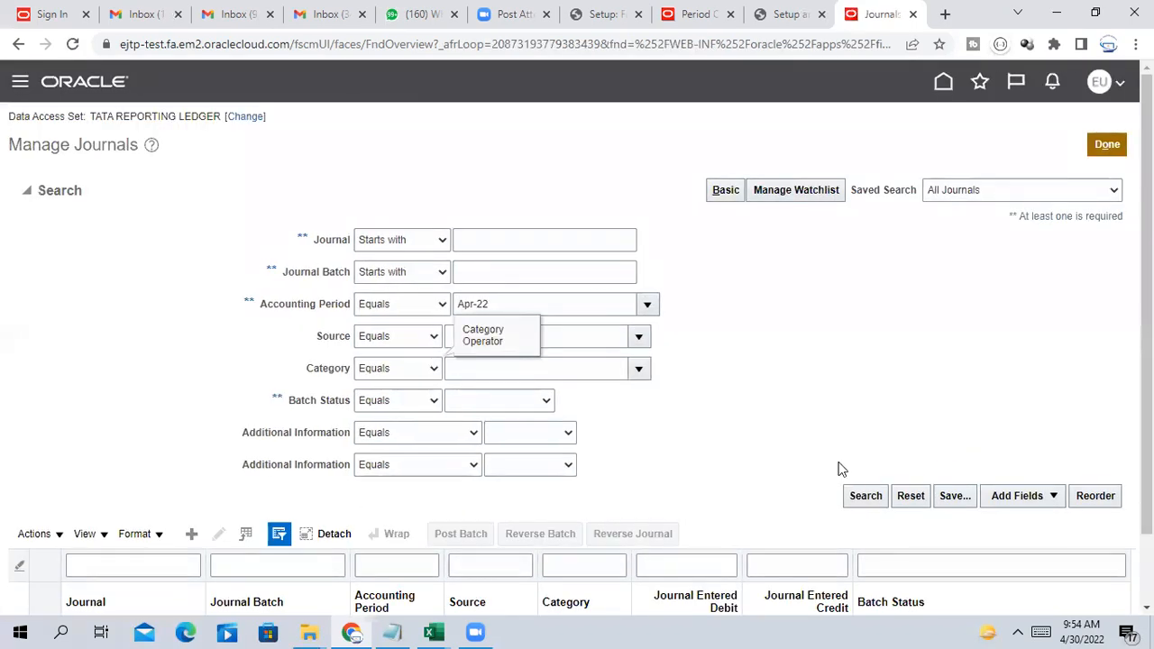
Search the reporting ledger's Apr-22 journals to see Testjournalreprting as Posted
click(867, 496)
scroll(823, 424, down, 1)
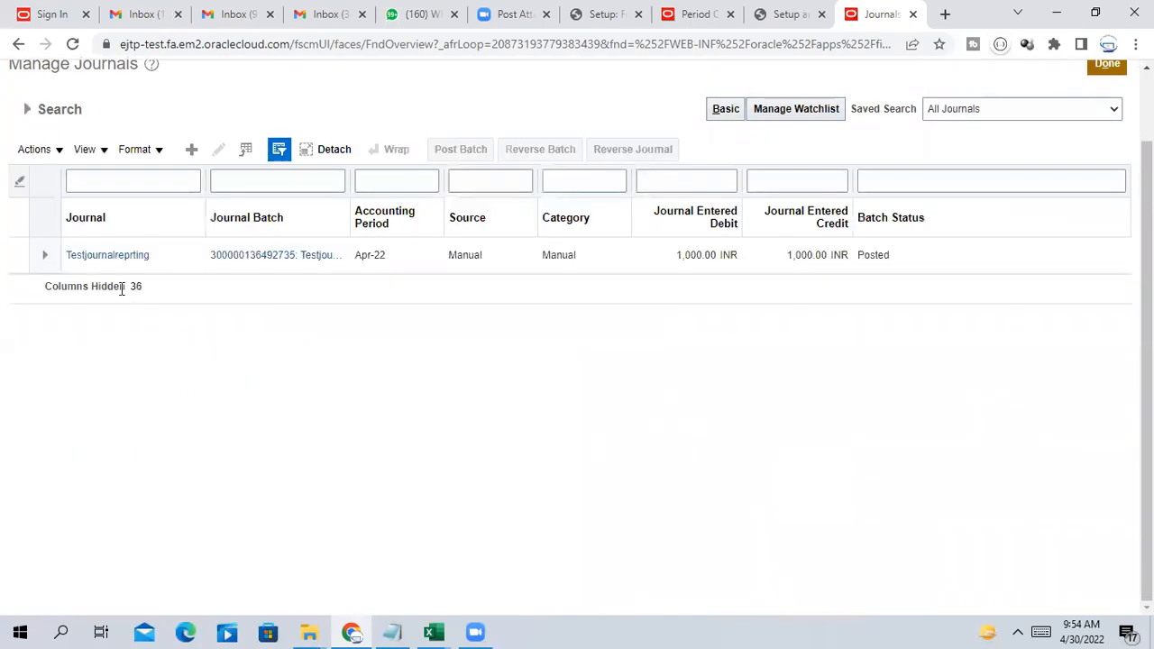
scroll(180, 325, up, 1)
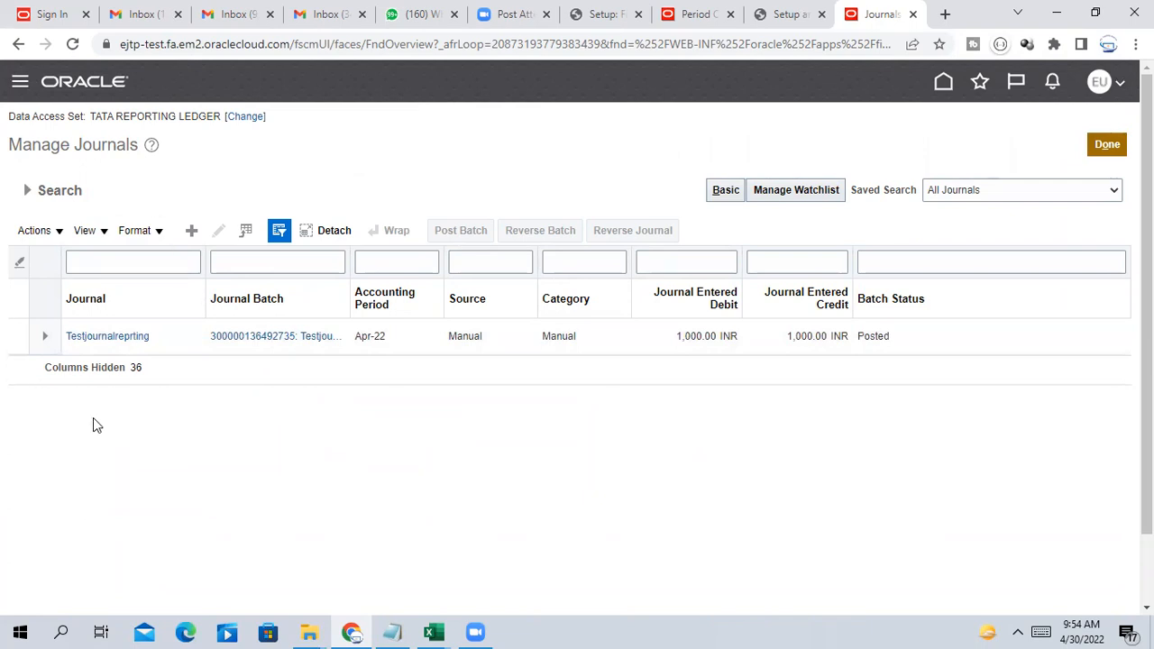
Open Testjournalreprting in the reporting ledger and highlight its Posted status and batch name
click(108, 337)
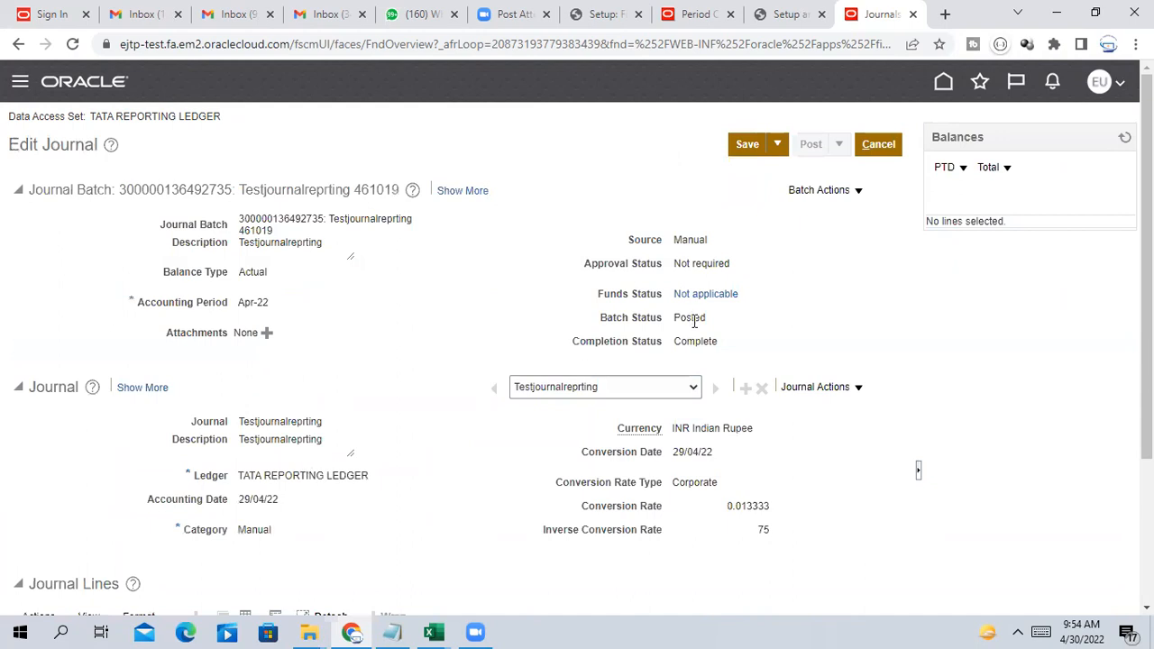
drag(671, 320, 777, 311)
drag(239, 189, 375, 186)
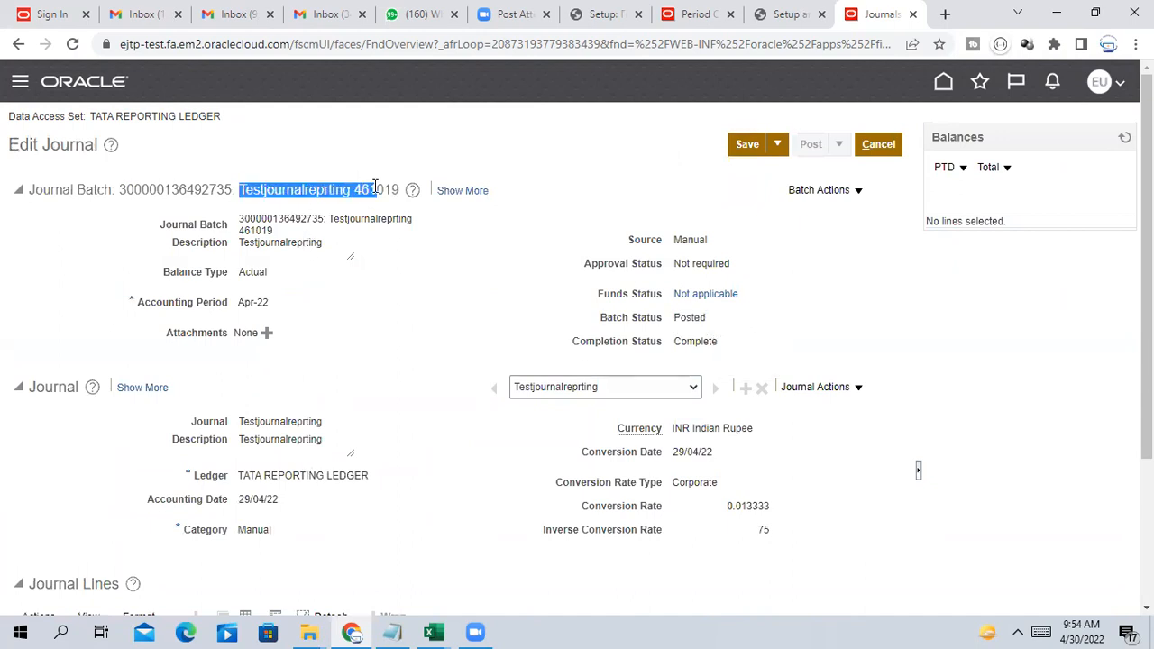
Review the 1,000.00 INR debit, 13.33 USD accounted debit, and 0.013333 rate with inverse 75
scroll(641, 330, down, 2)
scroll(613, 359, down, 1)
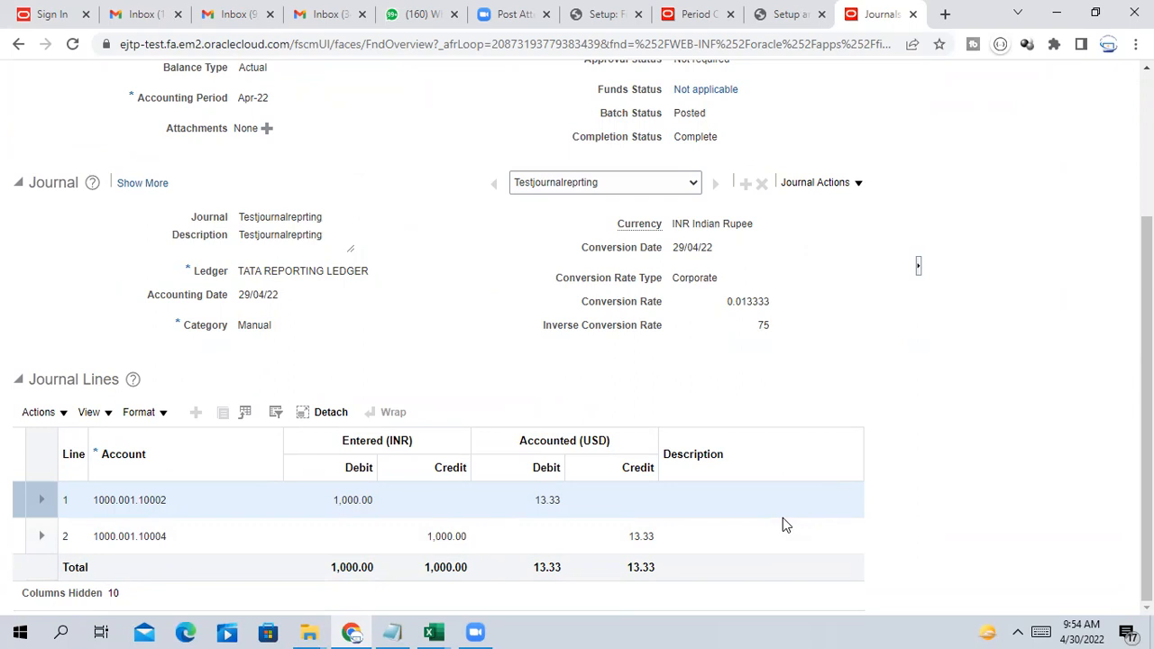
scroll(783, 518, up, 2)
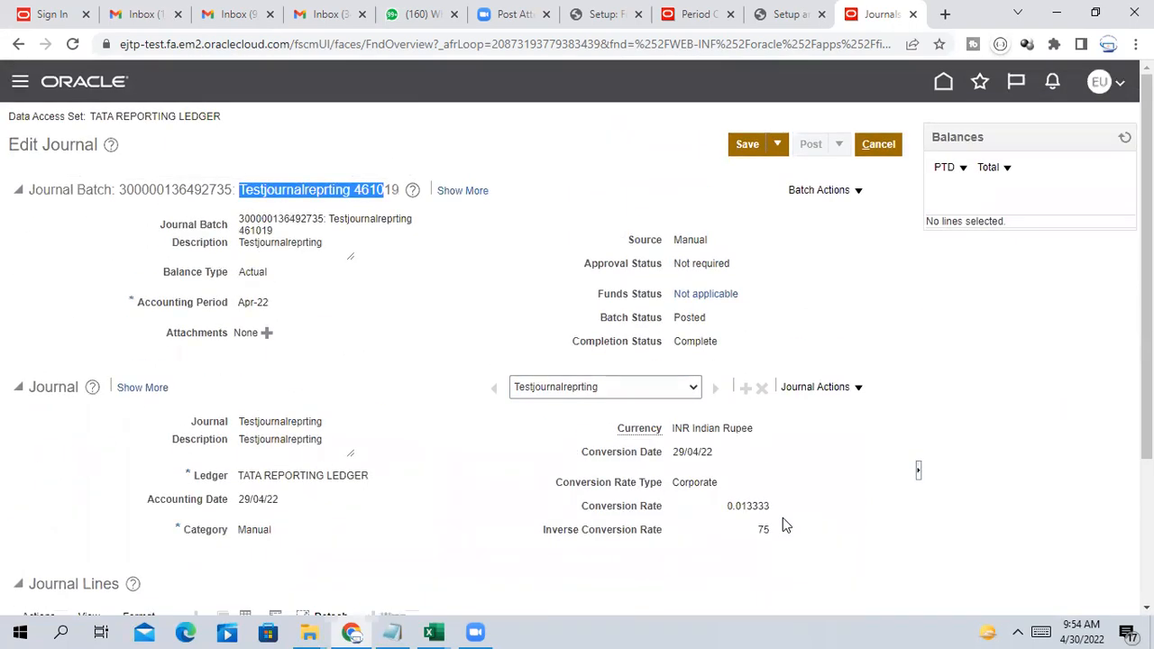
scroll(784, 522, down, 3)
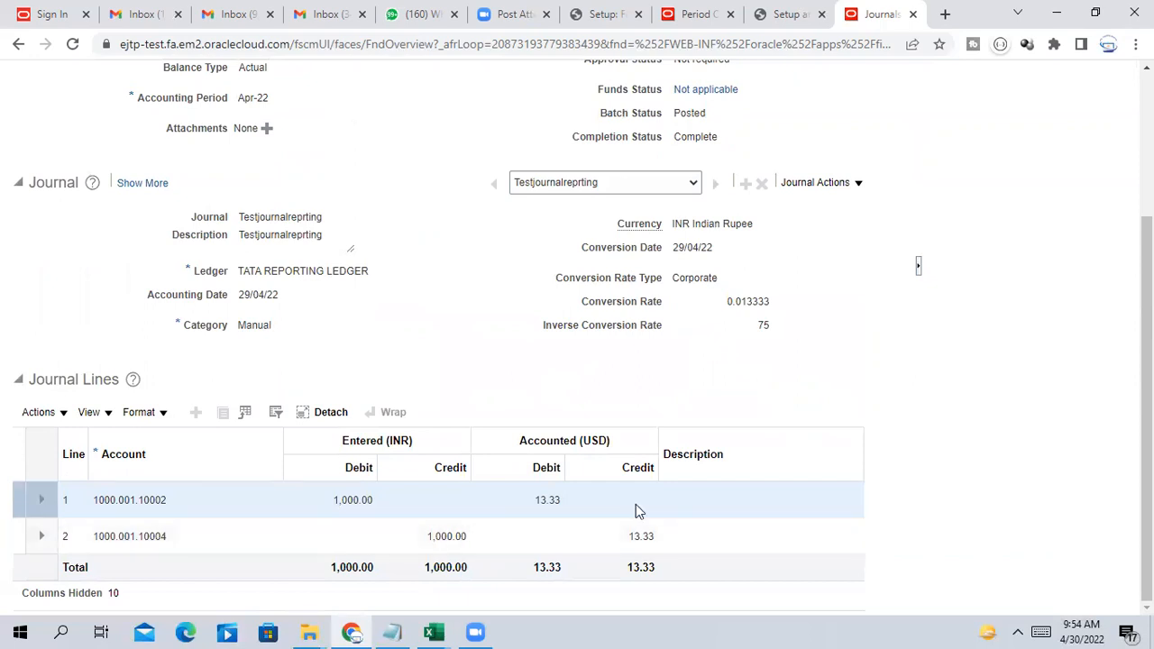
click(336, 500)
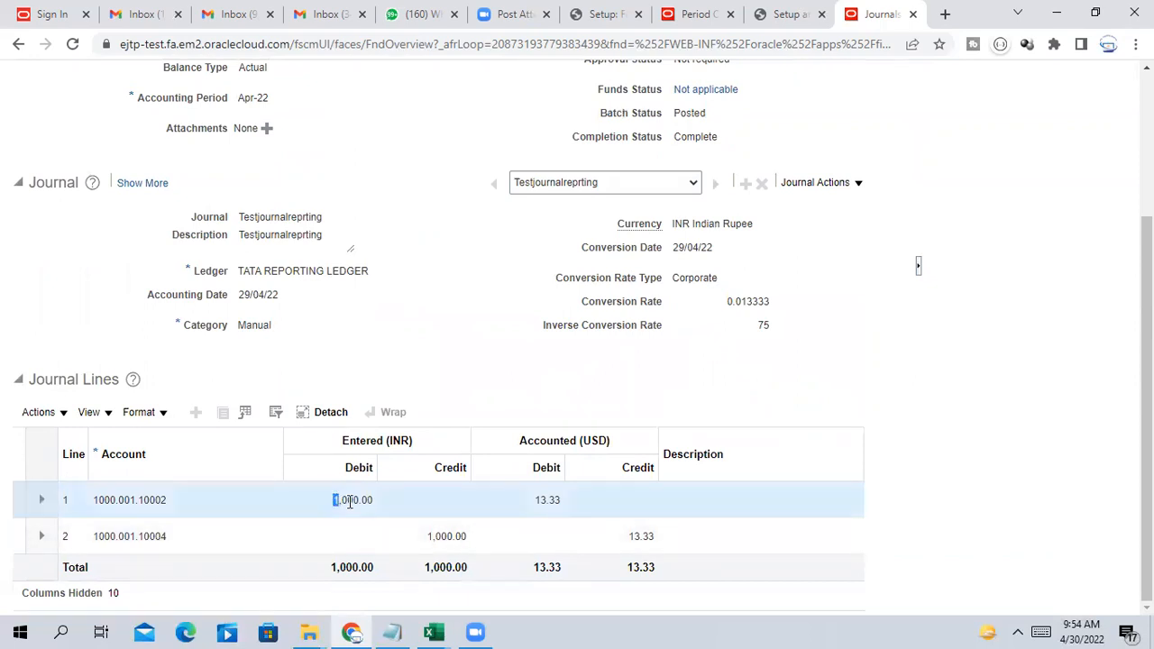
click(534, 502)
scroll(897, 528, up, 1)
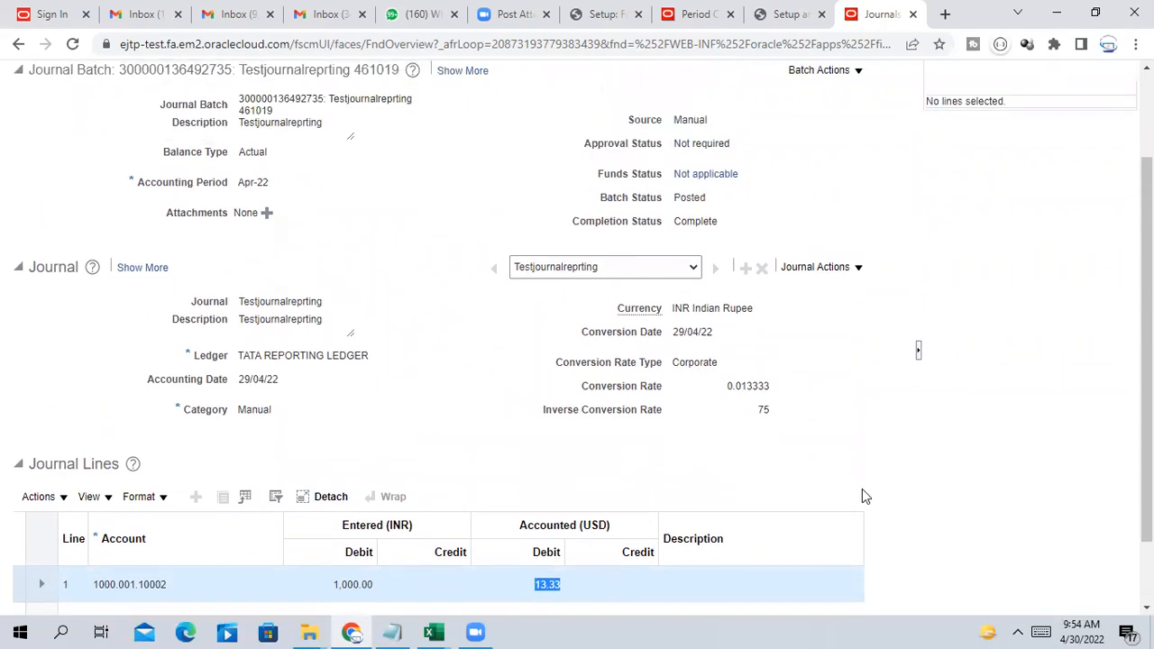
click(728, 388)
drag(726, 386, 783, 420)
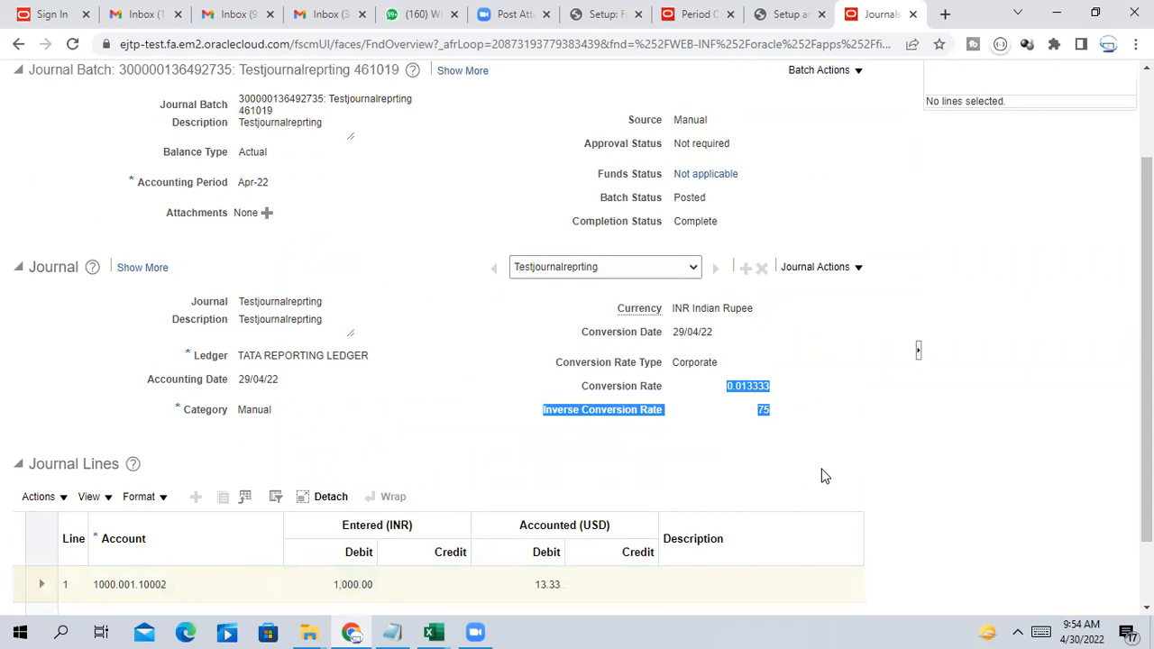
scroll(821, 476, up, 2)
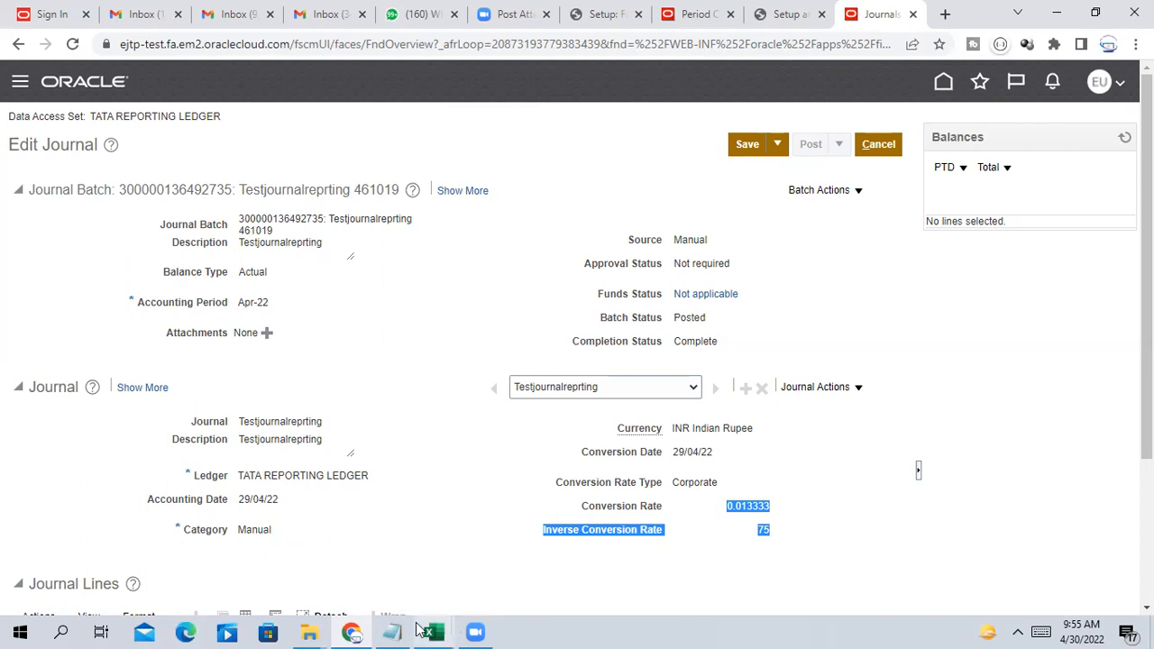
Bring up the Excel finance notes workbook and select cells A109:A111, ending on Secondary Ledger
mouse_move(433, 628)
click(348, 572)
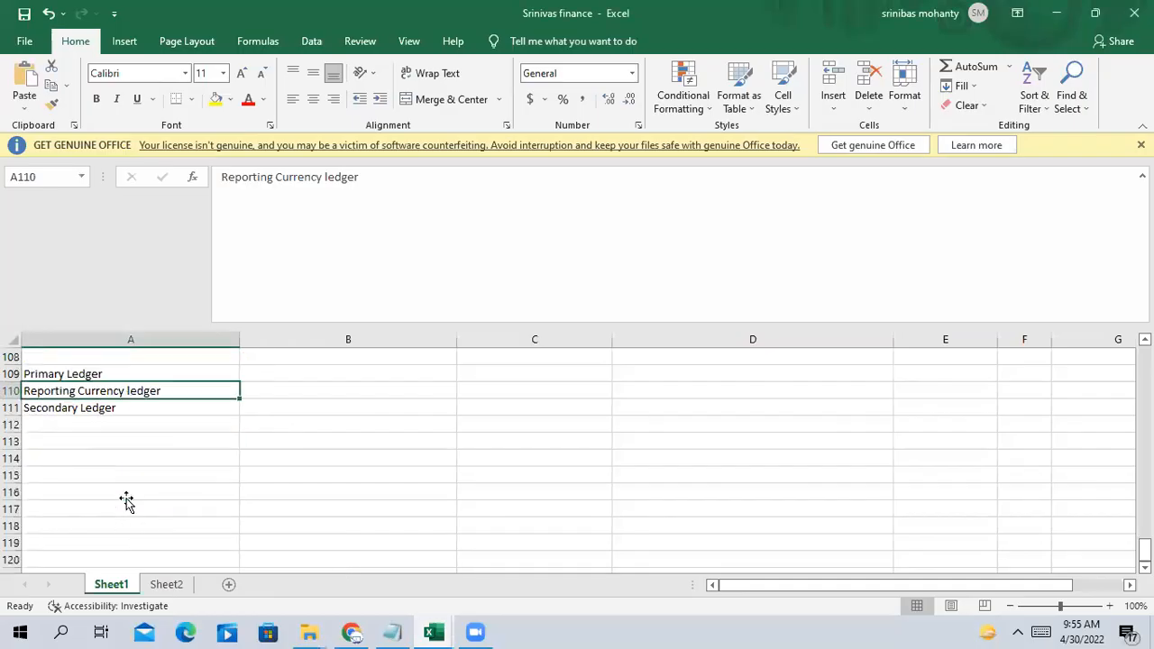
scroll(126, 503, up, 1)
drag(75, 422, 82, 443)
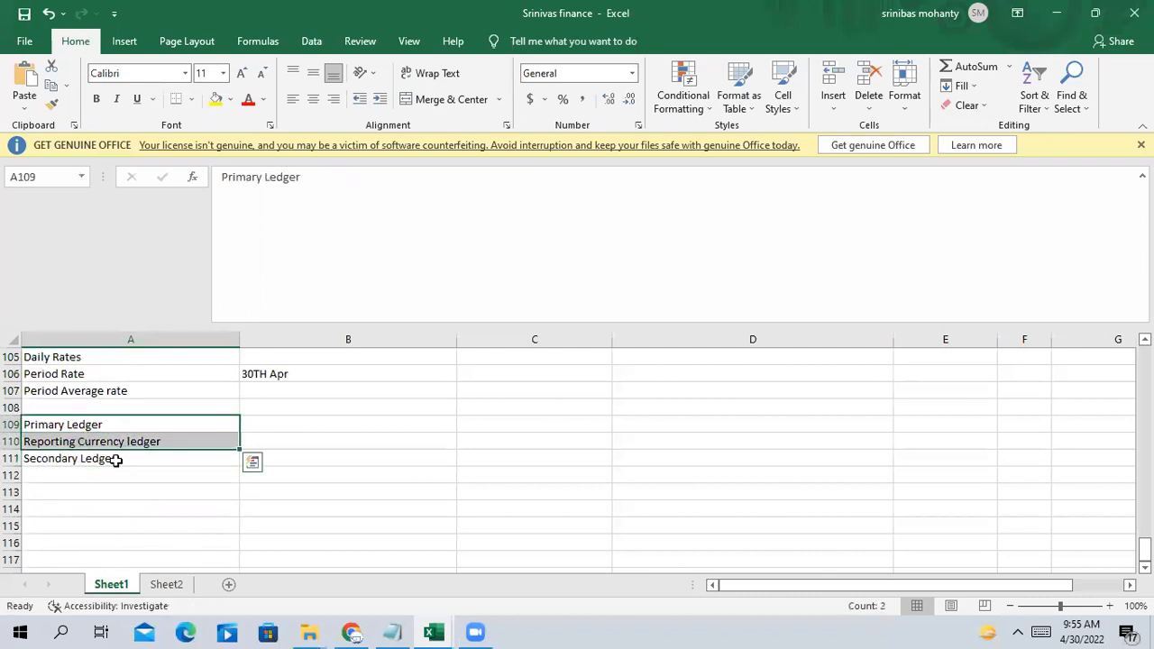
click(116, 461)
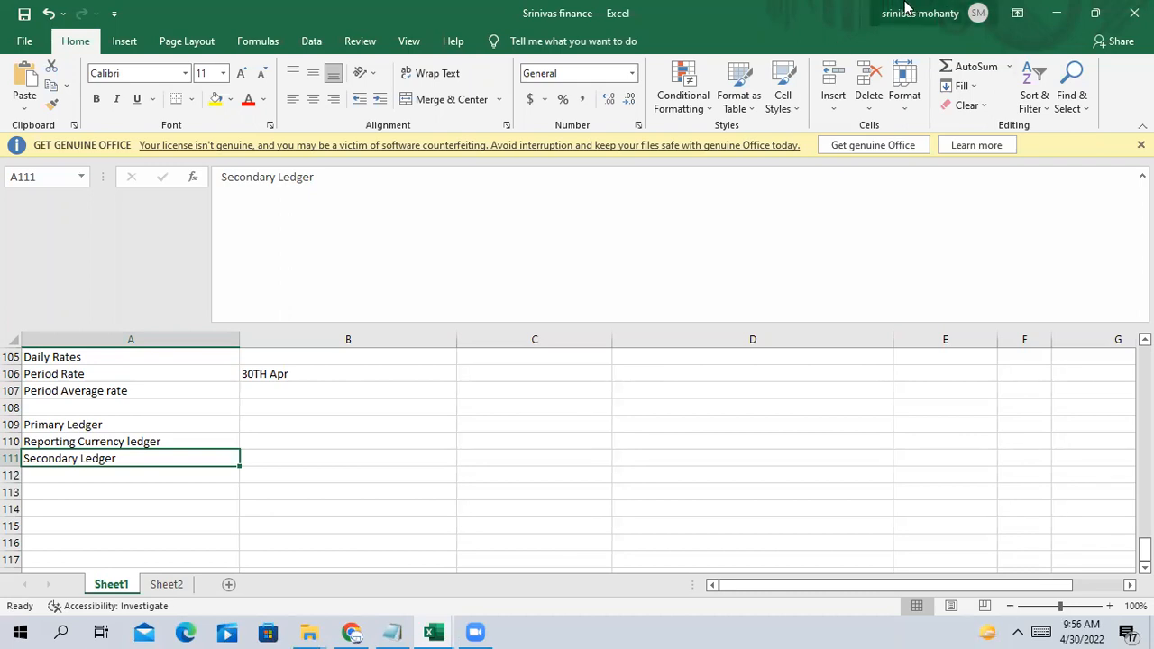
click(423, 148)
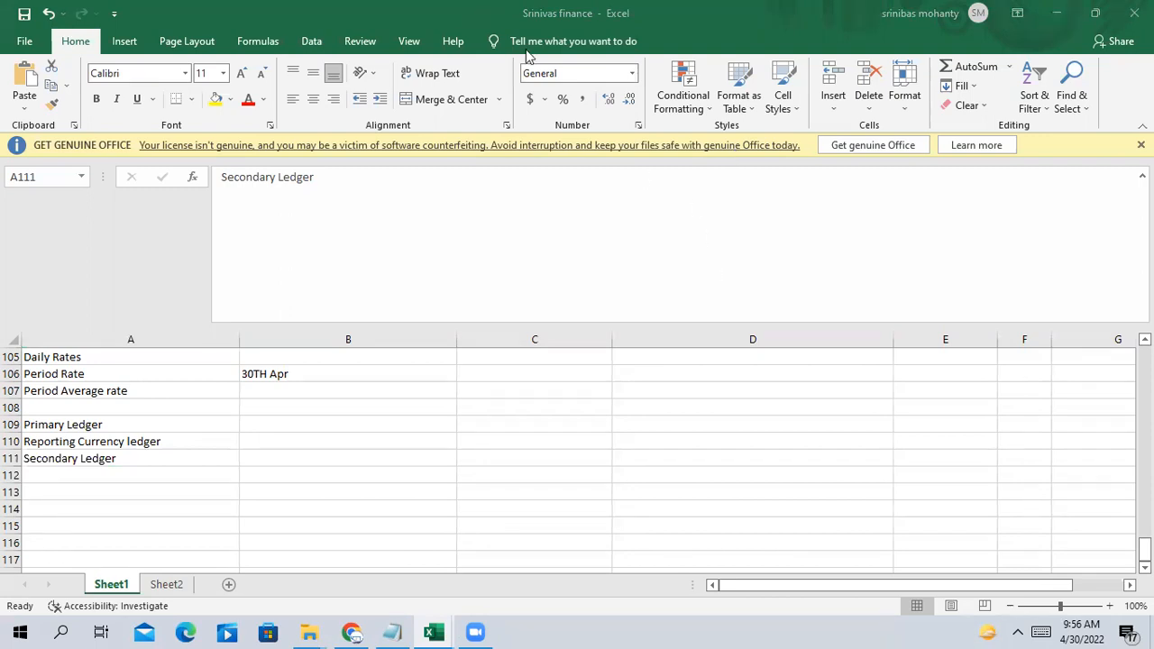
Scroll the sheet to rows 37–49 showing the Create Value Set and chart-of-accounts notes
scroll(468, 457, up, 20)
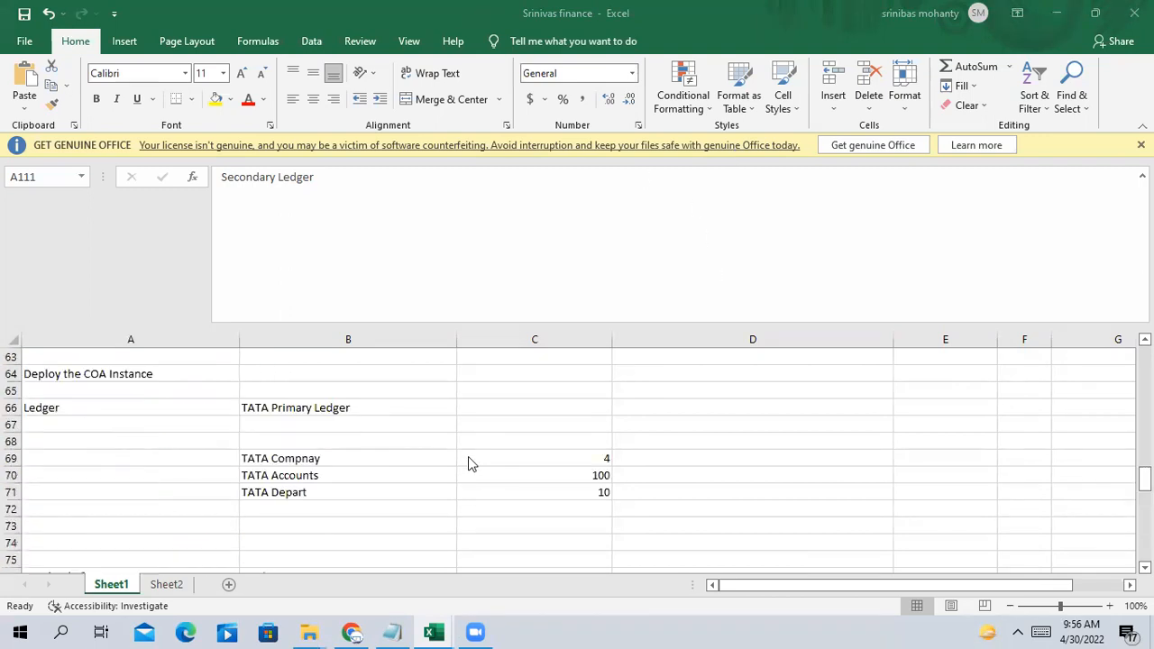
scroll(468, 456, up, 11)
scroll(471, 458, down, 10)
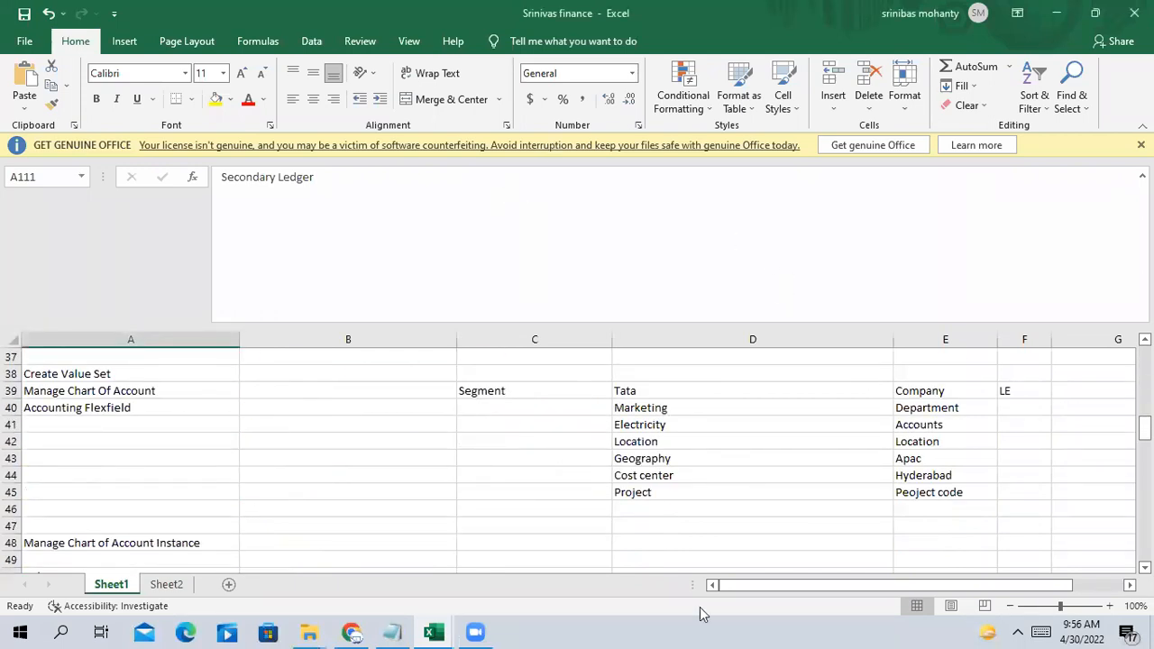
click(474, 625)
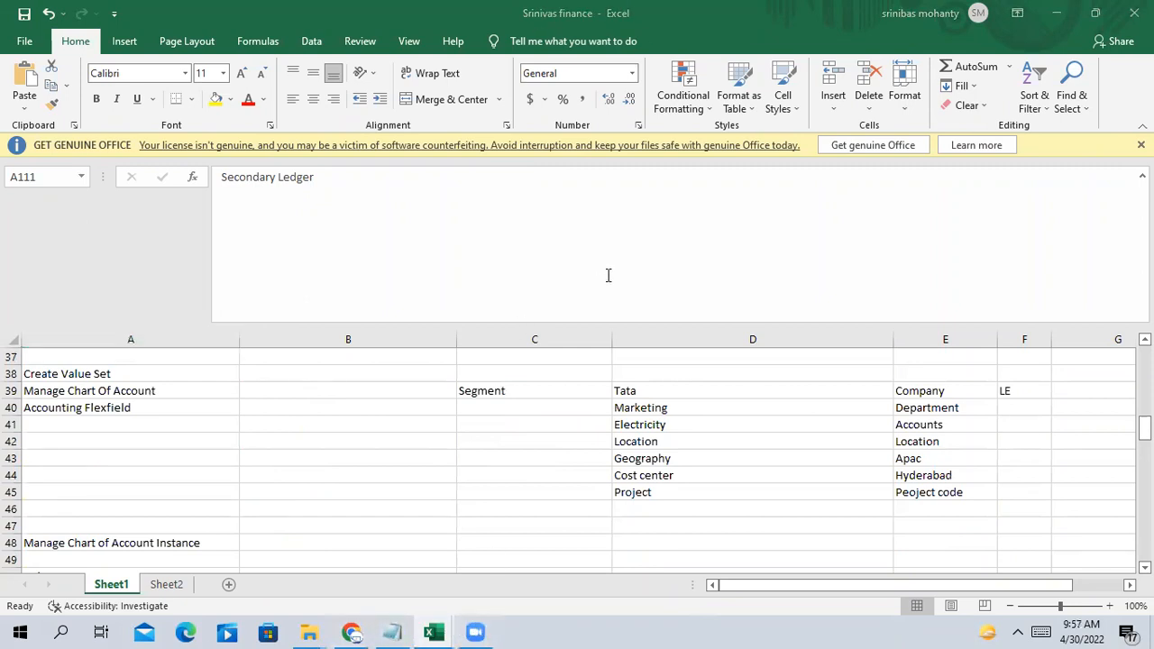